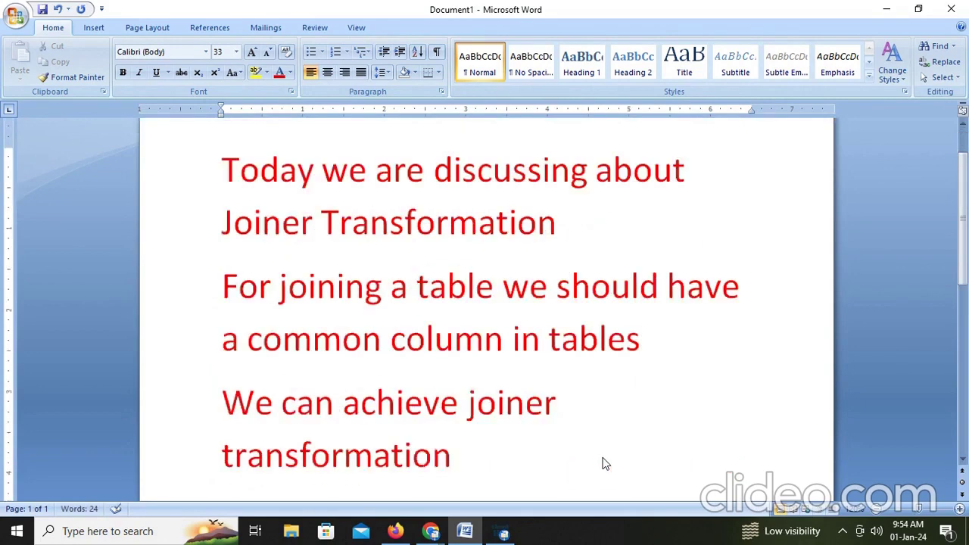
# Complete the sentence about achieving joiner transformation with "by source qualifier as well as Joiner transformation."
pyautogui.write('by sourc')
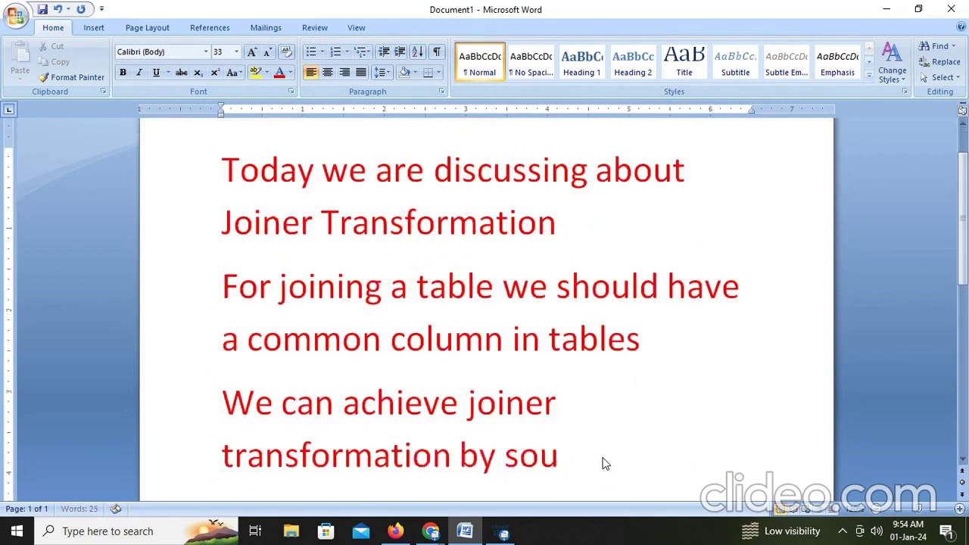
pyautogui.write('e a')
pyautogui.press('BackSpace')
pyautogui.write('qualifier as')
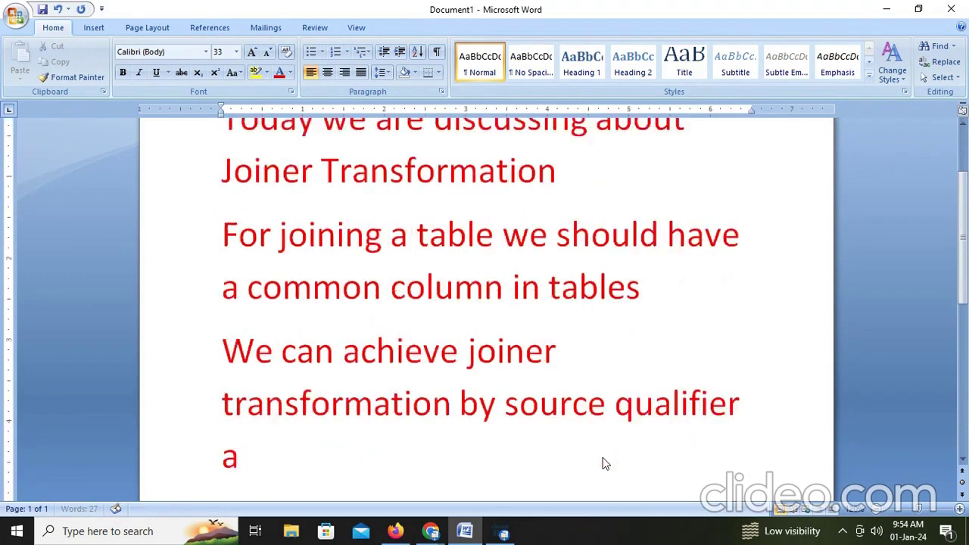
pyautogui.write(' well as')
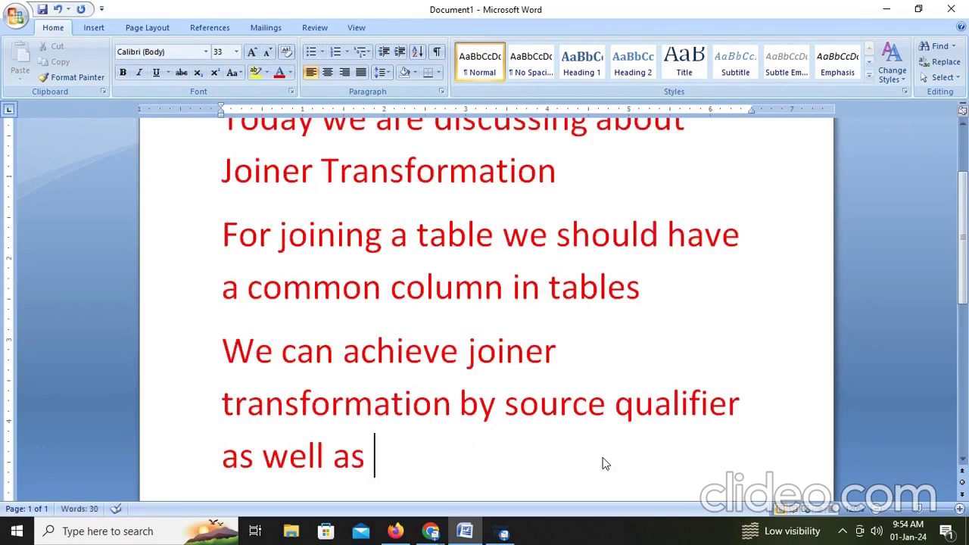
pyautogui.write(' Joine')
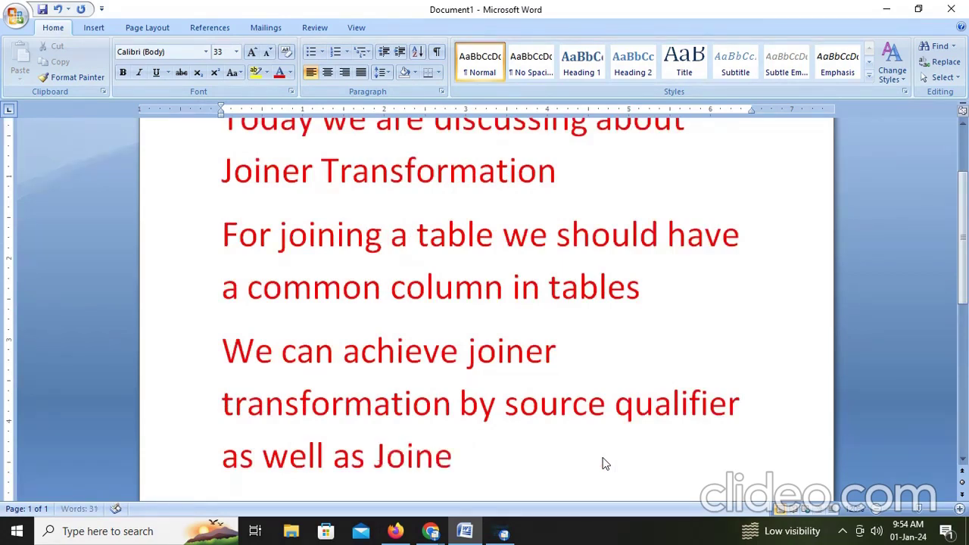
pyautogui.write('r tar')
pyautogui.press('BackSpace')
pyautogui.write('ra')
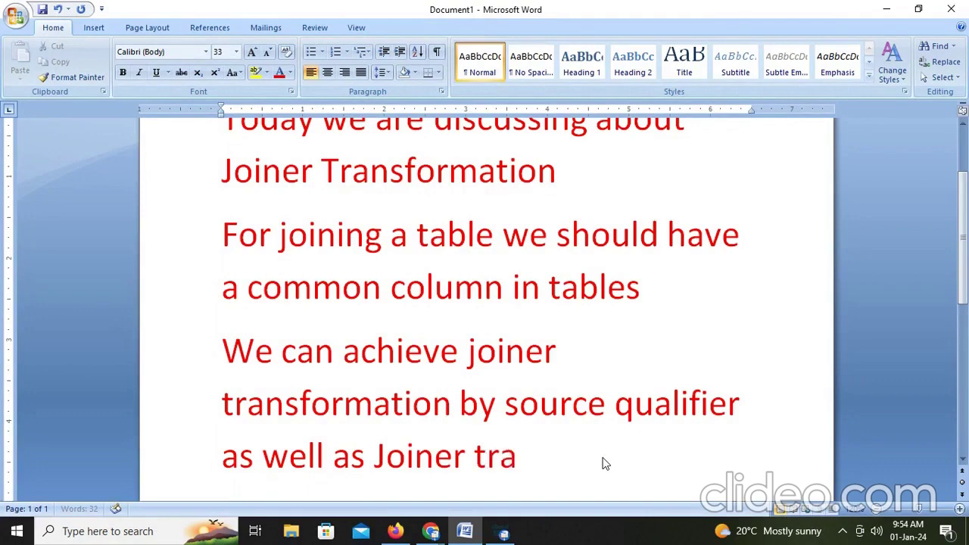
pyautogui.write('nsformation')
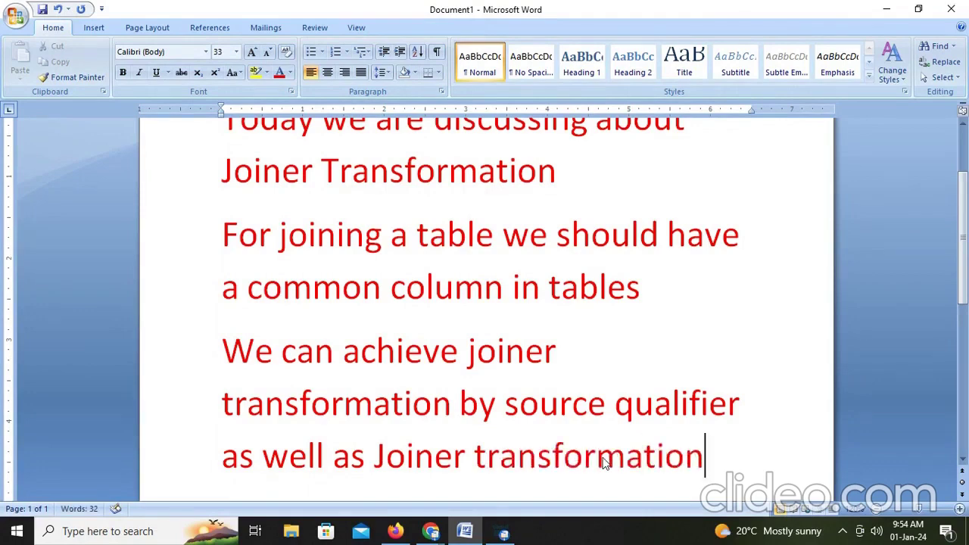
pyautogui.write('.')
# Start a new paragraph reading "If source file is flat file we can achieve joiner transformation through"
pyautogui.press('Return')
pyautogui.write('If ')
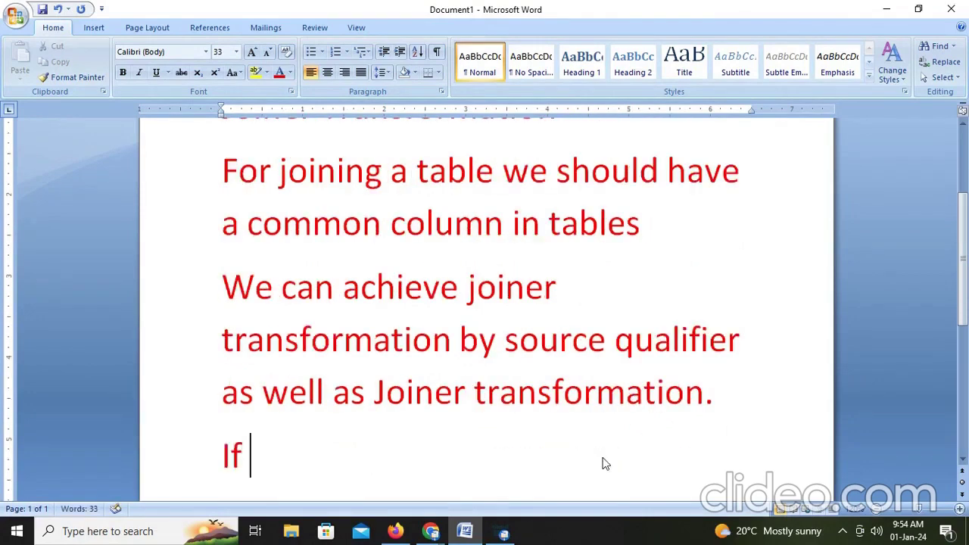
pyautogui.write('source fil')
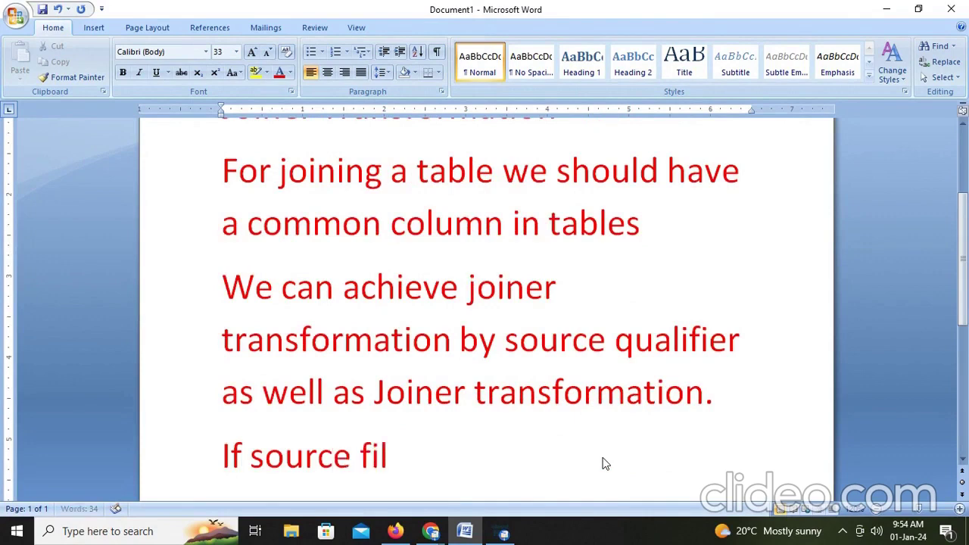
pyautogui.write('e is flat f')
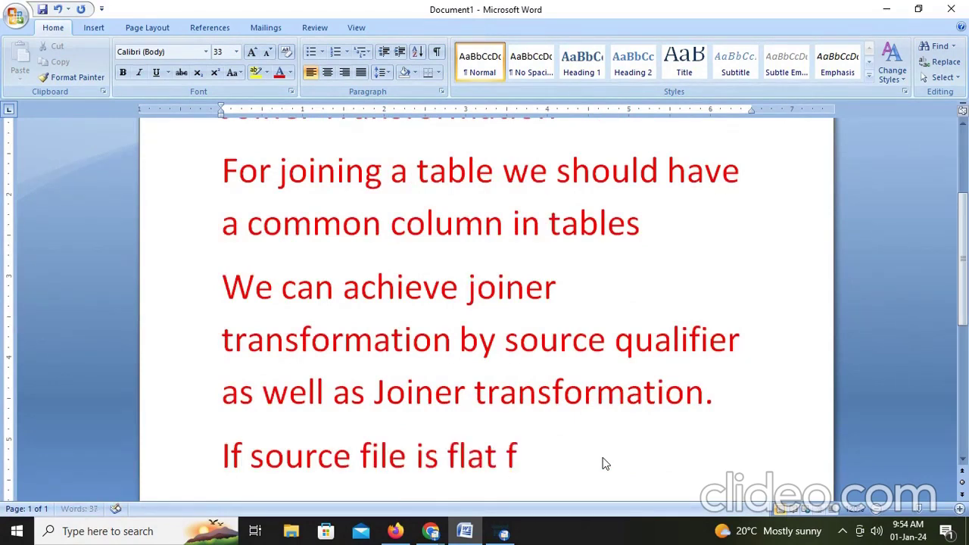
pyautogui.write('ile')
pyautogui.write(' we')
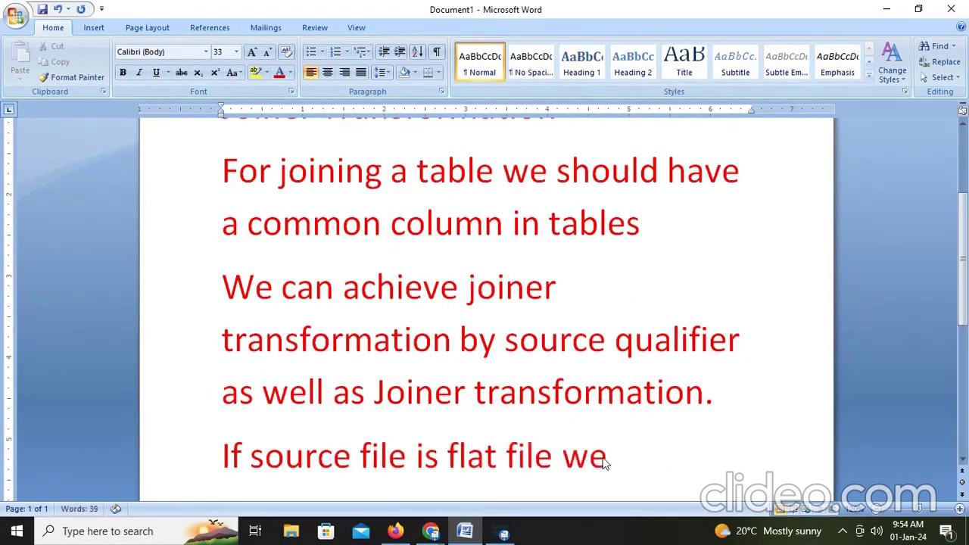
pyautogui.write(' can ach')
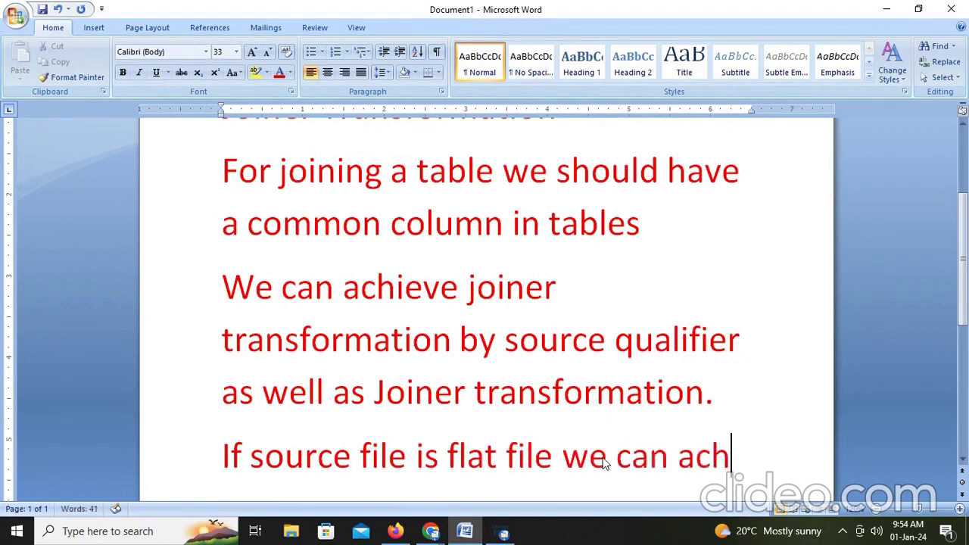
pyautogui.write('ieve join')
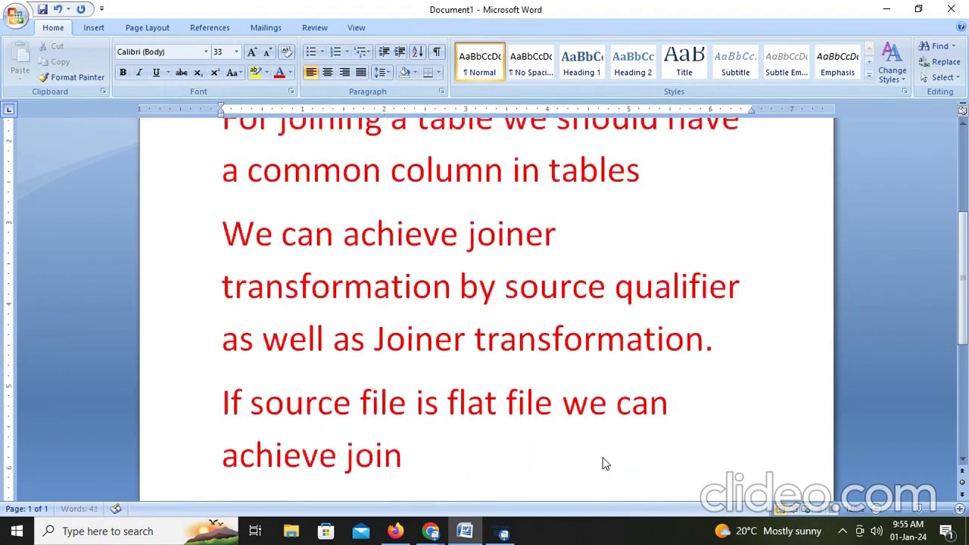
pyautogui.write('er transor')
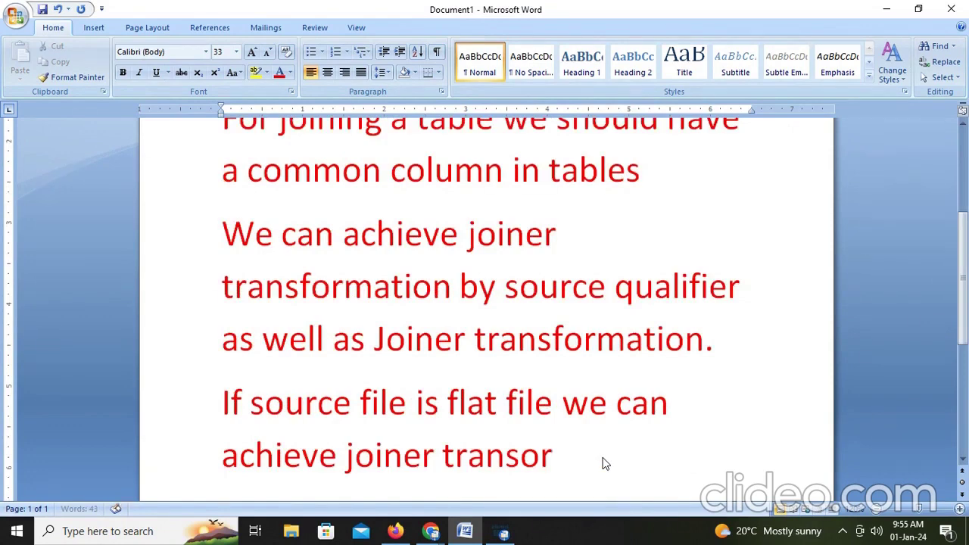
pyautogui.press('BackSpace')
pyautogui.press('BackSpace')
pyautogui.press('BackSpace')
pyautogui.write('f')
pyautogui.press('BackSpace')
pyautogui.write('sfo')
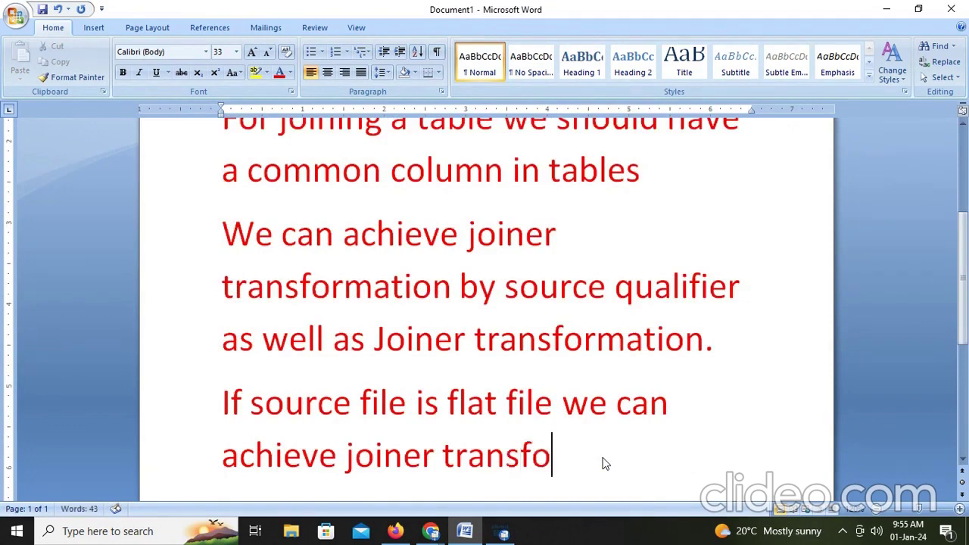
pyautogui.write('rmation through')
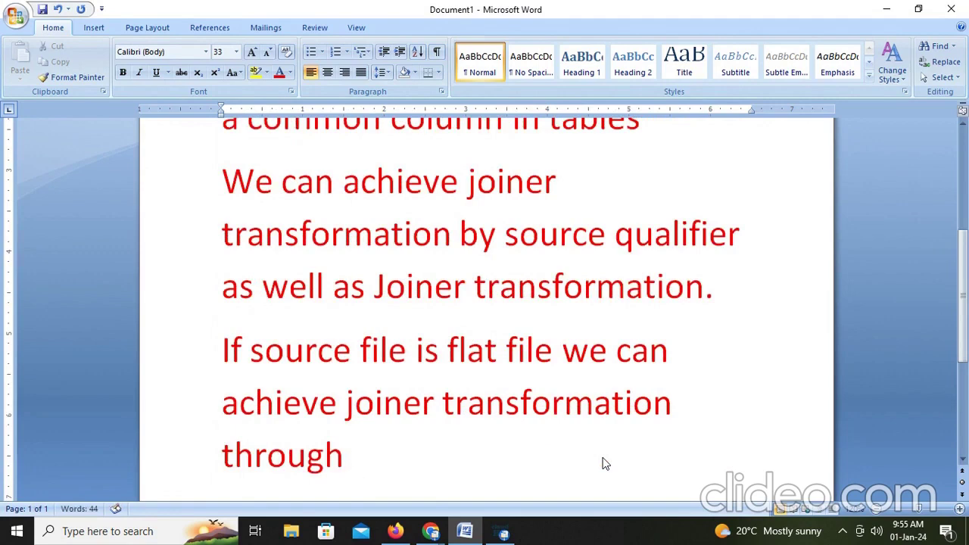
# Add "source qualifier" to the end of the flat file sentence
pyautogui.write(' source')
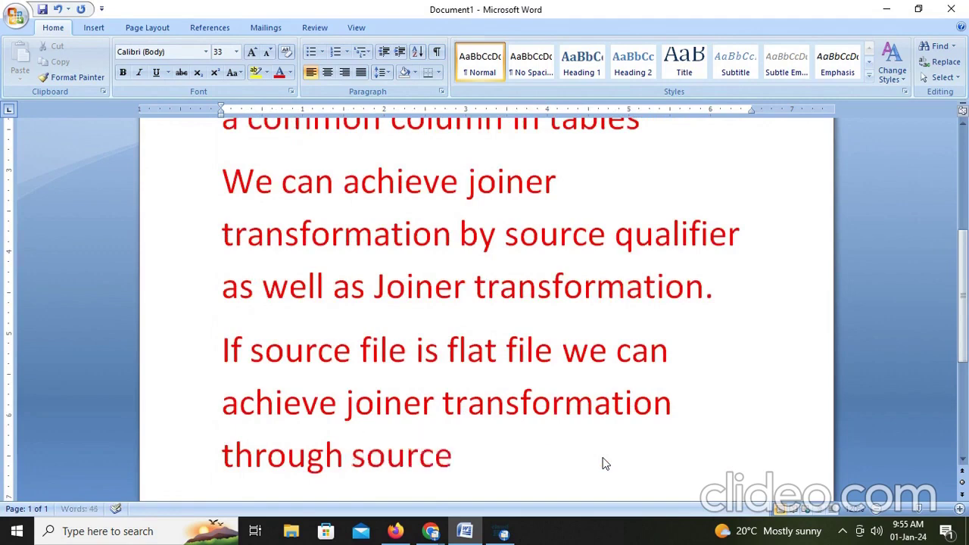
pyautogui.write(' qualif')
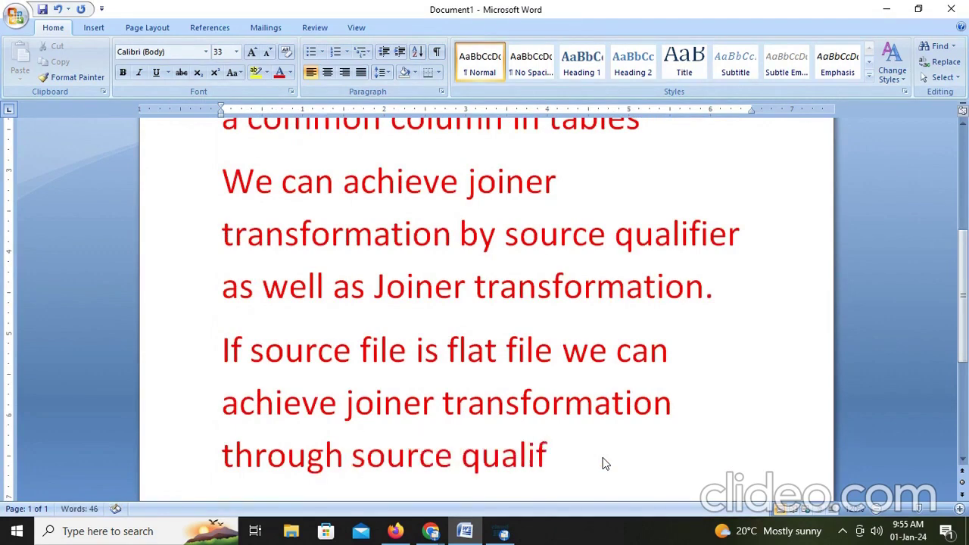
pyautogui.write('ier')
pyautogui.press('BackSpace')
pyautogui.press('BackSpace')
pyautogui.write('ier')
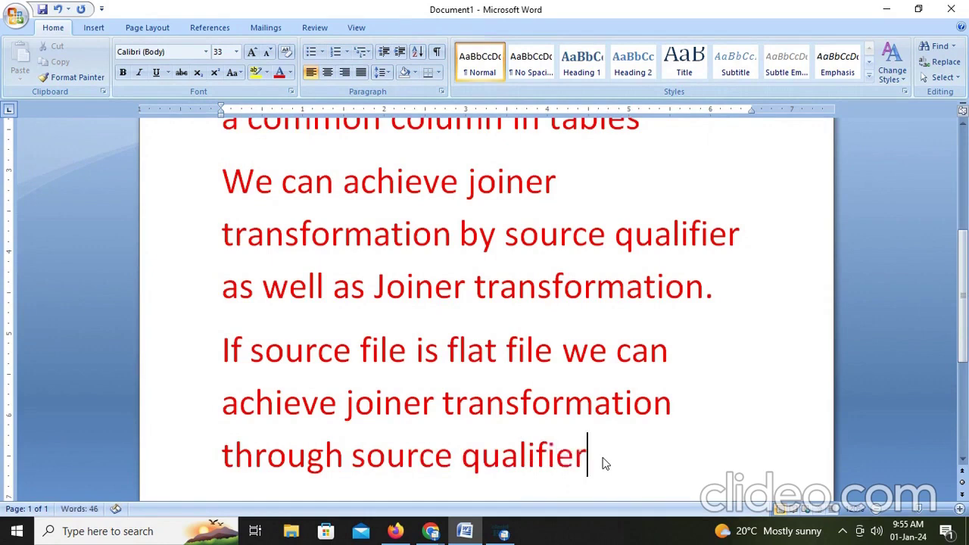
# Continue the flat file paragraph with "then we take Joiner transformation and then we do"
pyautogui.press('Return')
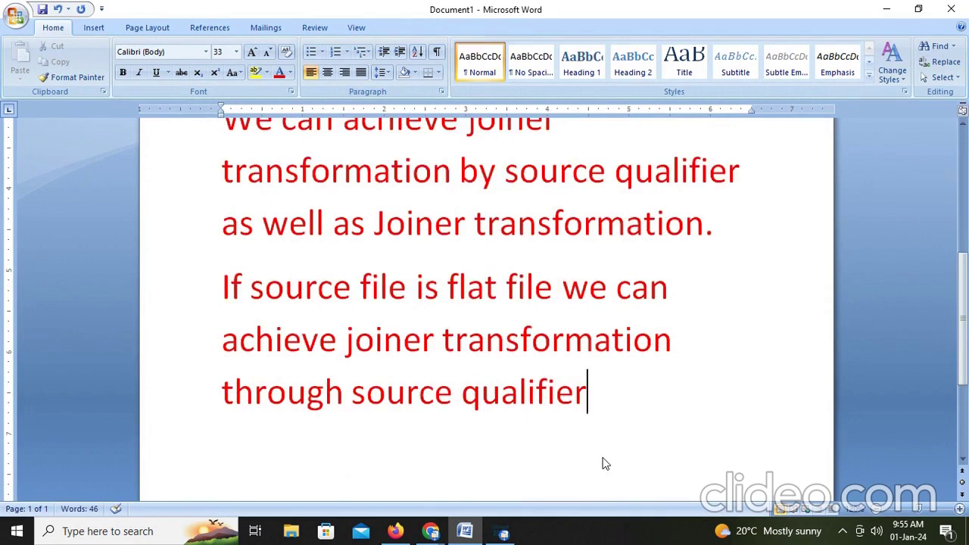
pyautogui.write('then we t')
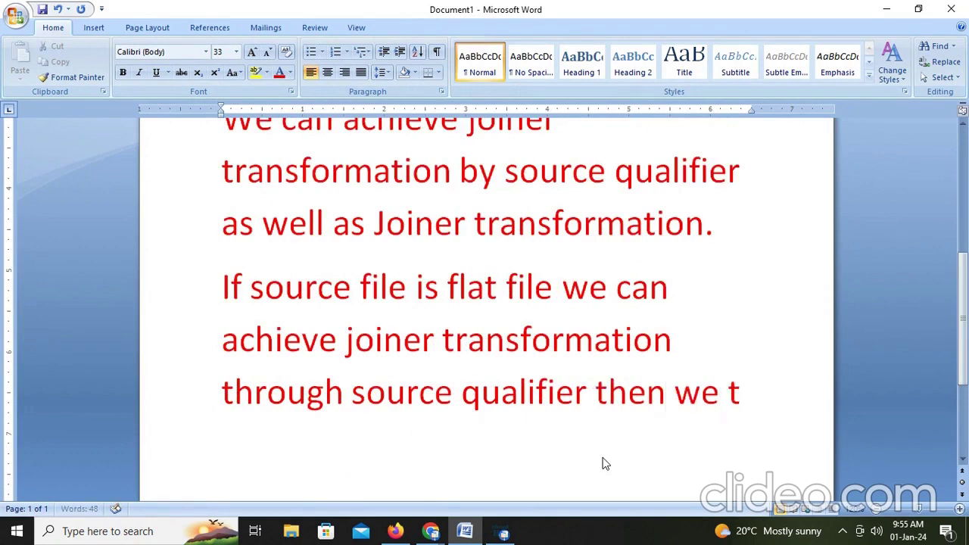
pyautogui.write('ake J')
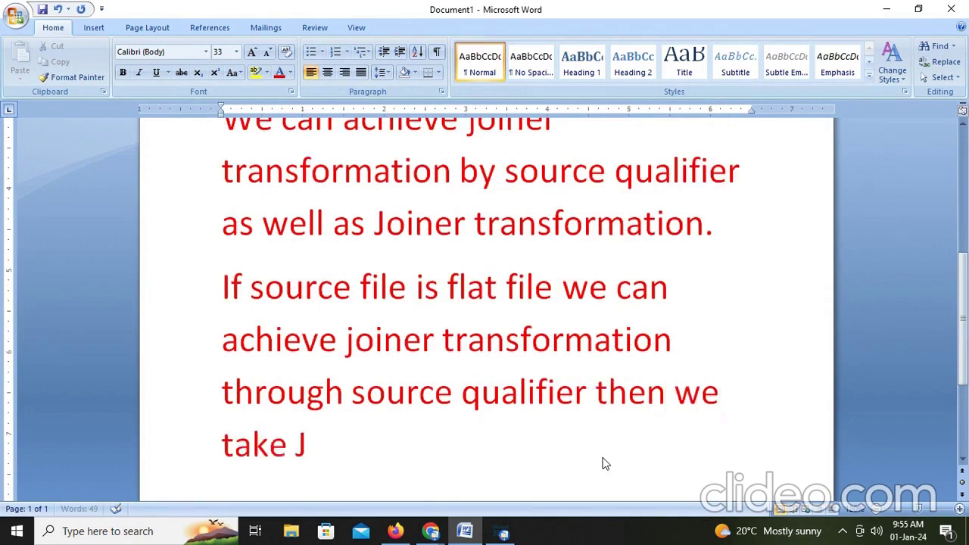
pyautogui.write('oiner tran')
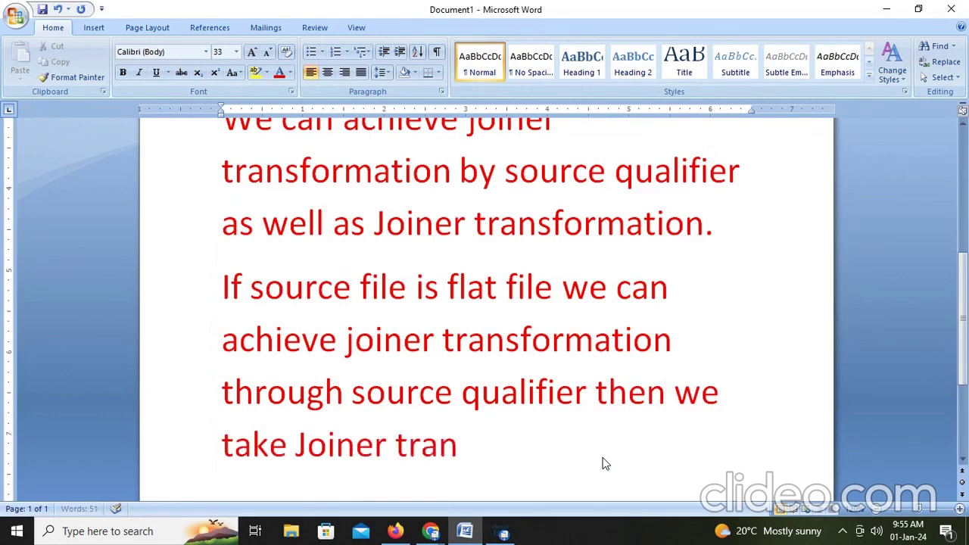
pyautogui.write('sformation an d')
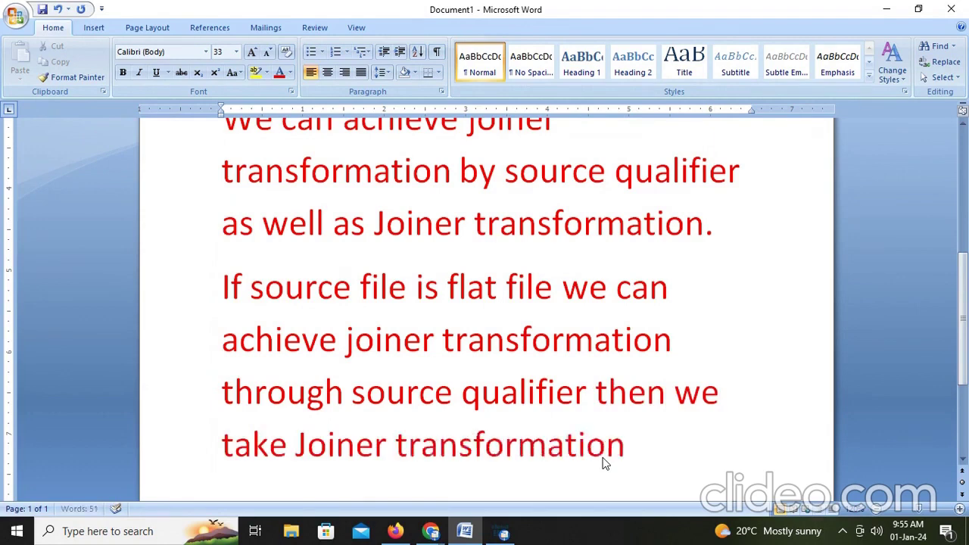
pyautogui.press('BackSpace')
pyautogui.press('BackSpace')
pyautogui.write('d then we')
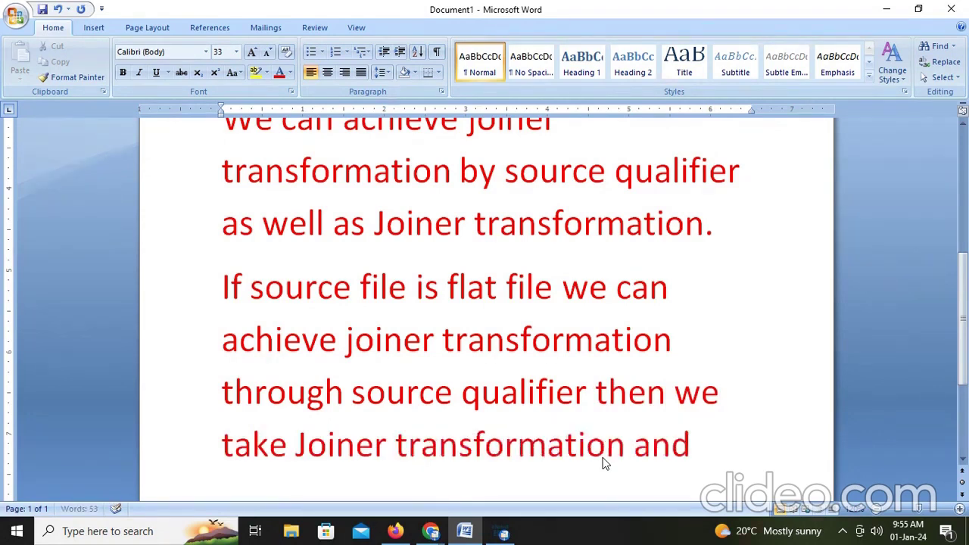
pyautogui.write(' do')
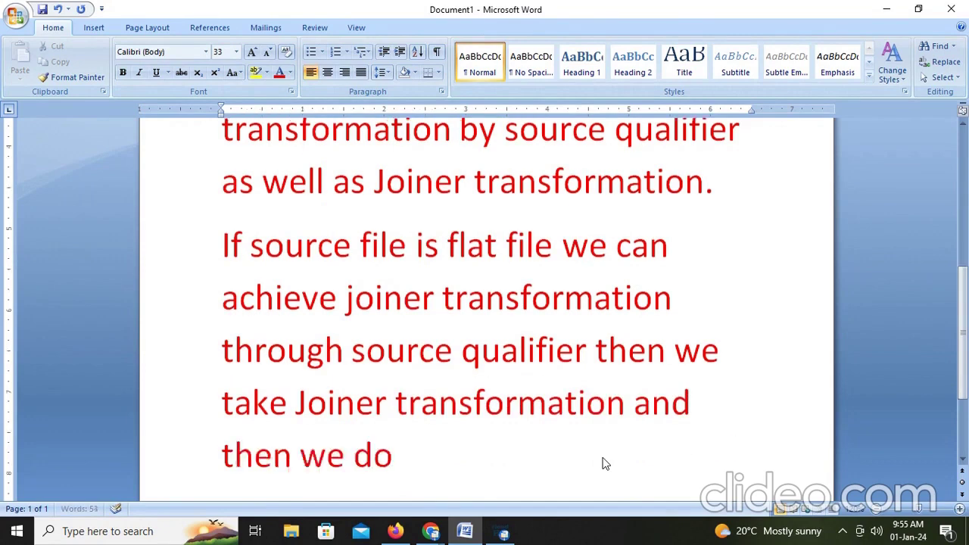
# Add a new paragraph reading "Lets see joiner transformation through source qualifier"
pyautogui.press('Return')
pyautogui.write('lets ')
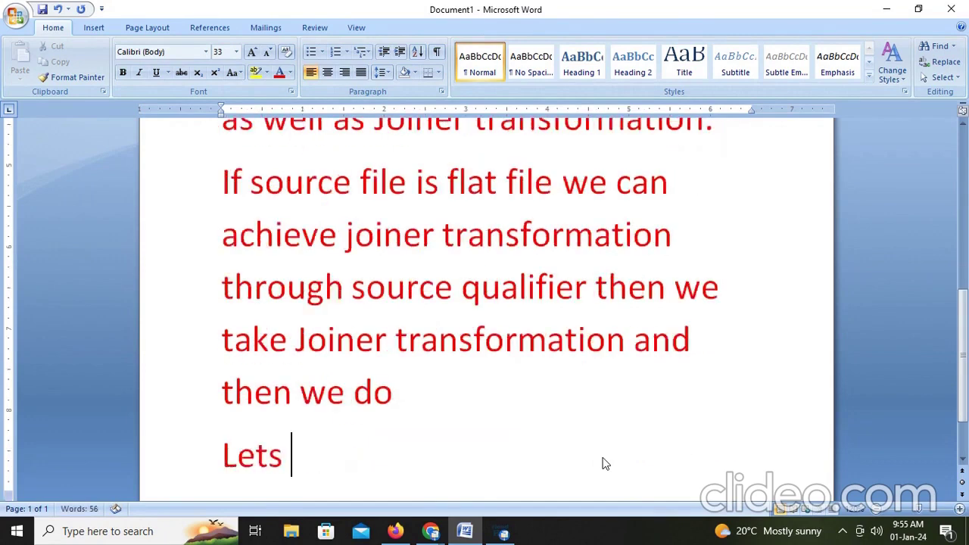
pyautogui.write('see join')
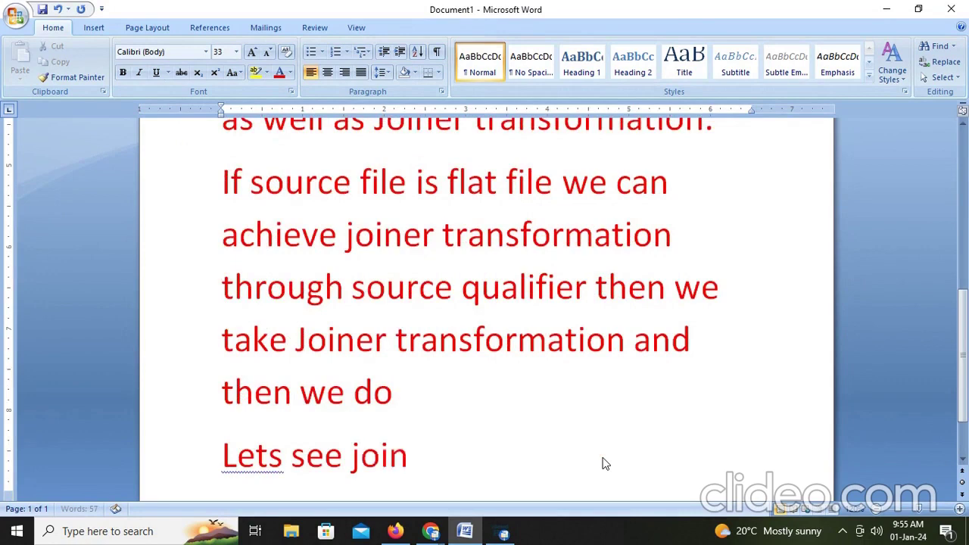
pyautogui.write('er transfor')
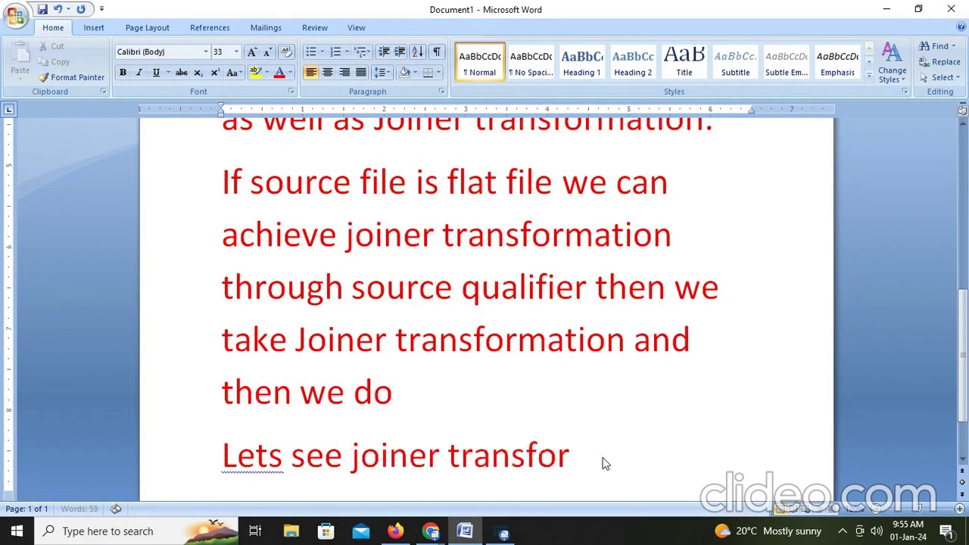
pyautogui.write('mation tg')
pyautogui.press('BackSpace')
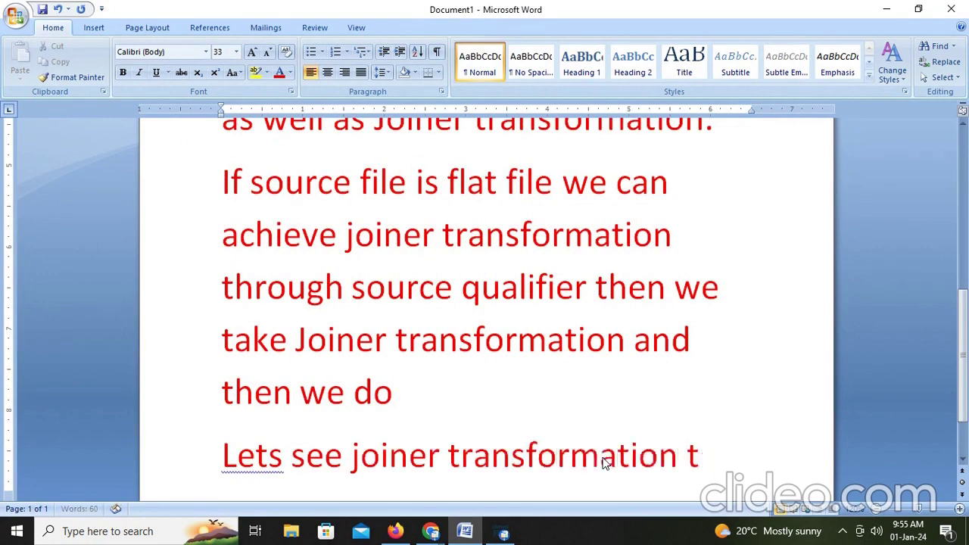
pyautogui.write('hrough s')
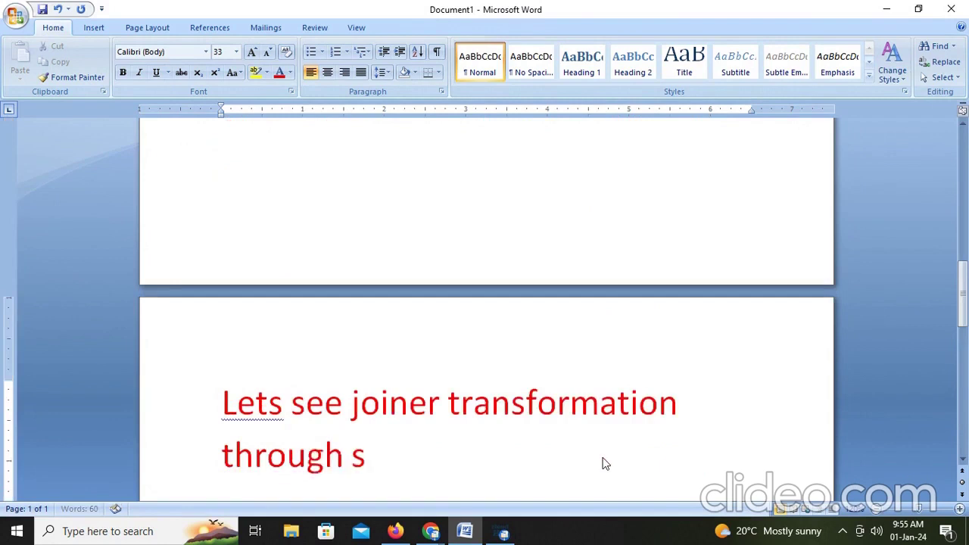
pyautogui.write('ource qualifier')
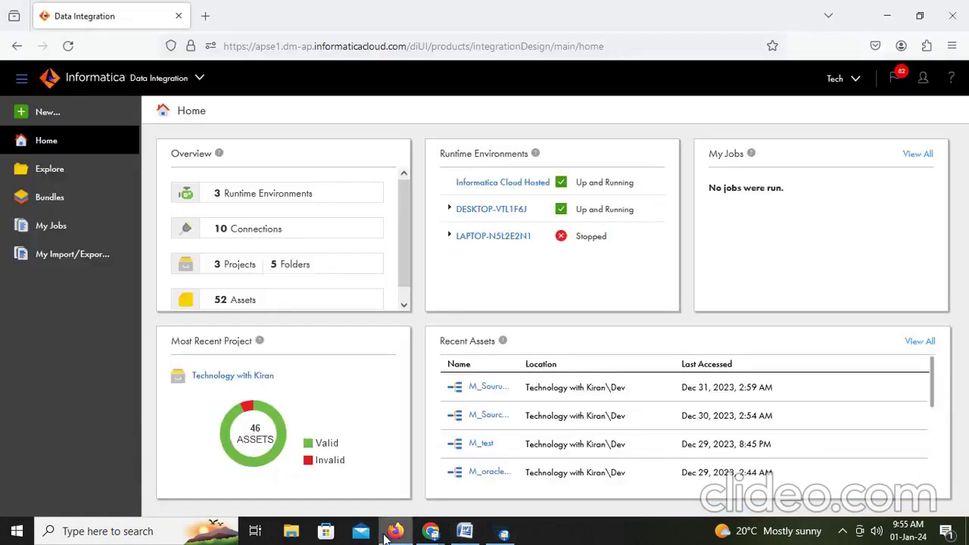
# Switch to Informatica Data Integration in Firefox and open the Dev folder of the project described as "No need to pay for learning"
pyautogui.click(395, 531)
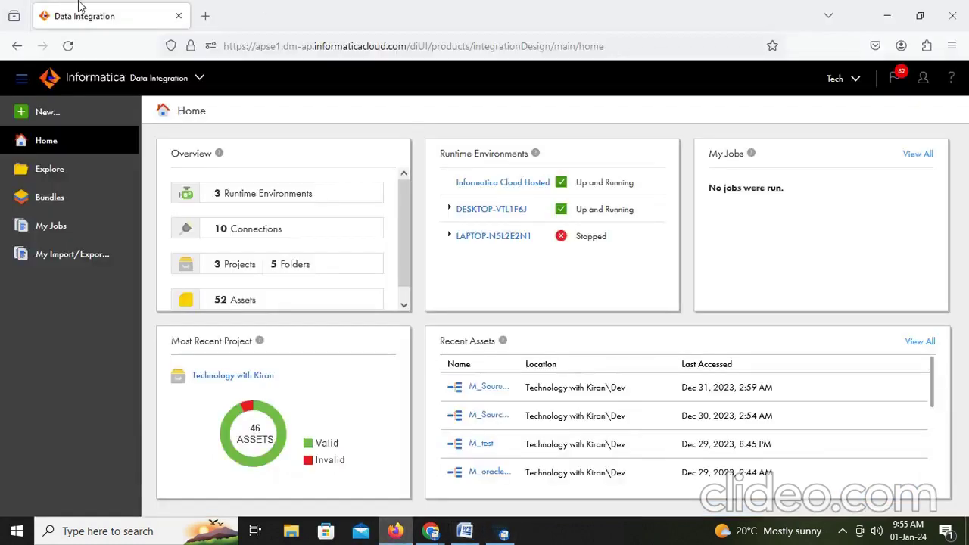
pyautogui.click(53, 177)
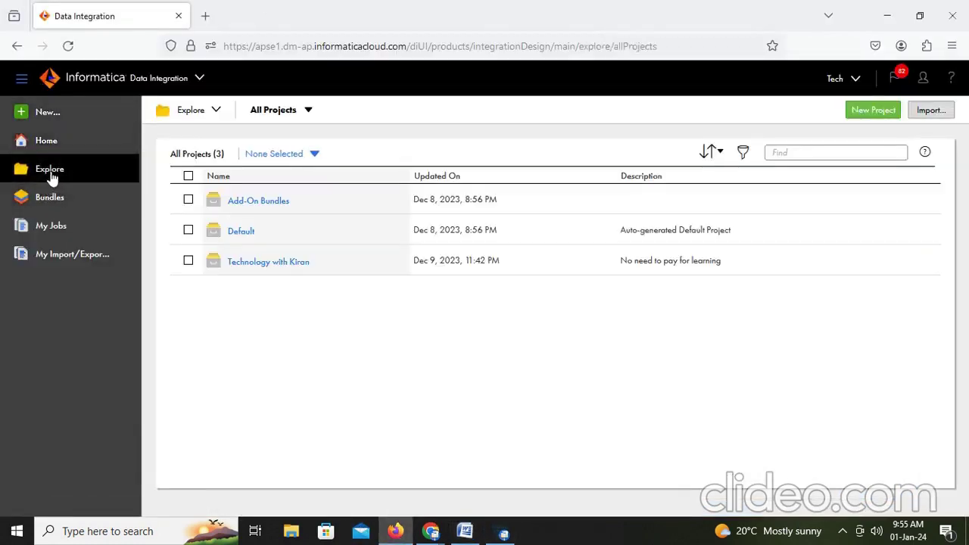
pyautogui.click(281, 261)
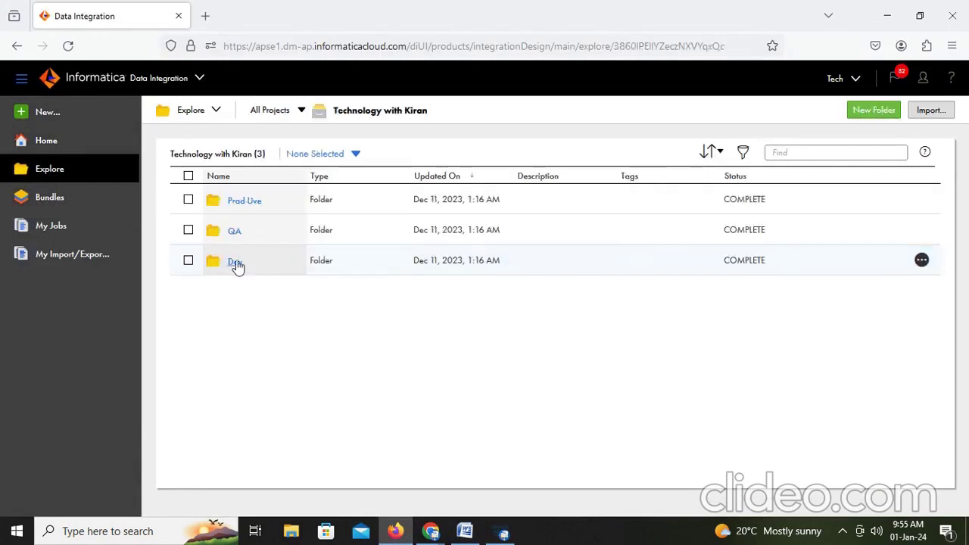
pyautogui.click(235, 263)
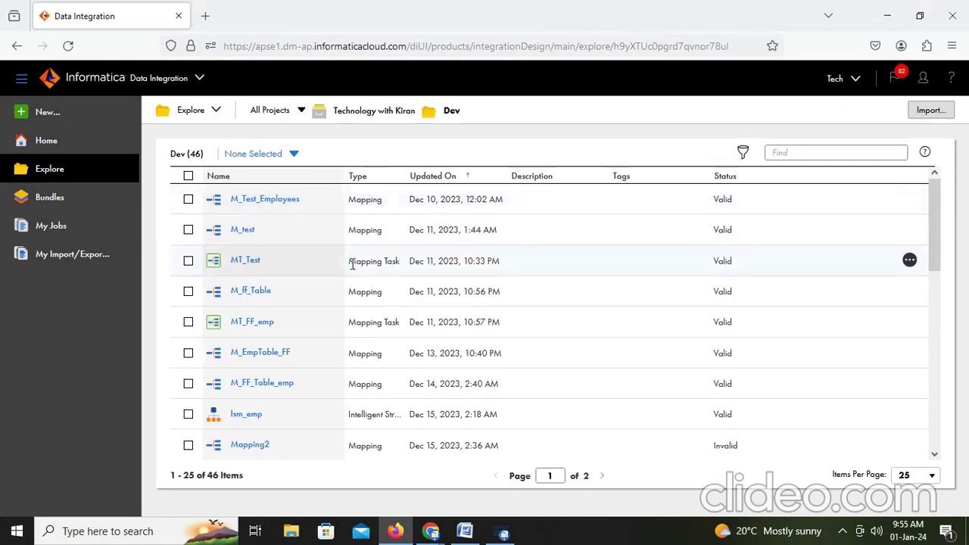
# Open the mapping M_SouruceQualifier_filter_oracle_Snowflake from the second page of the Dev folder
pyautogui.scroll(-10, 352, 263)
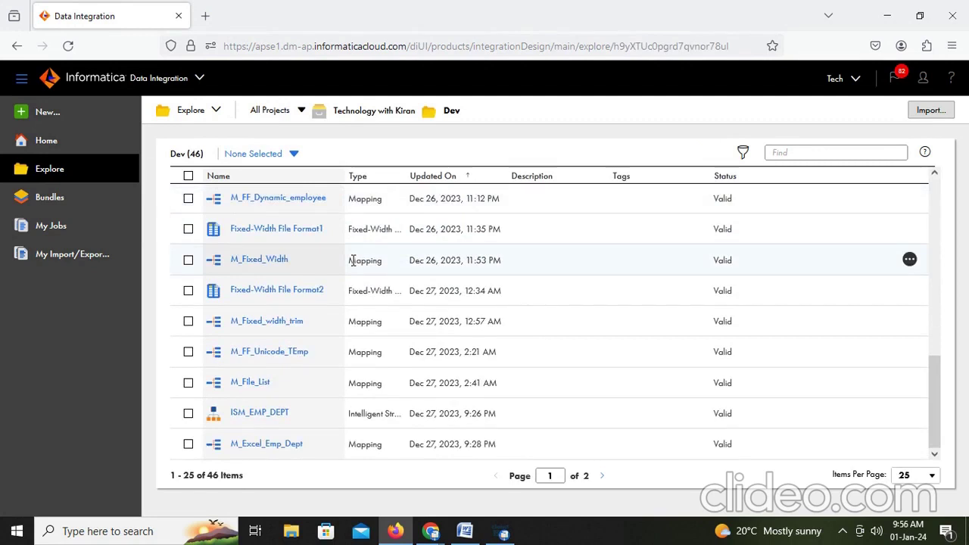
pyautogui.scroll(10, 352, 261)
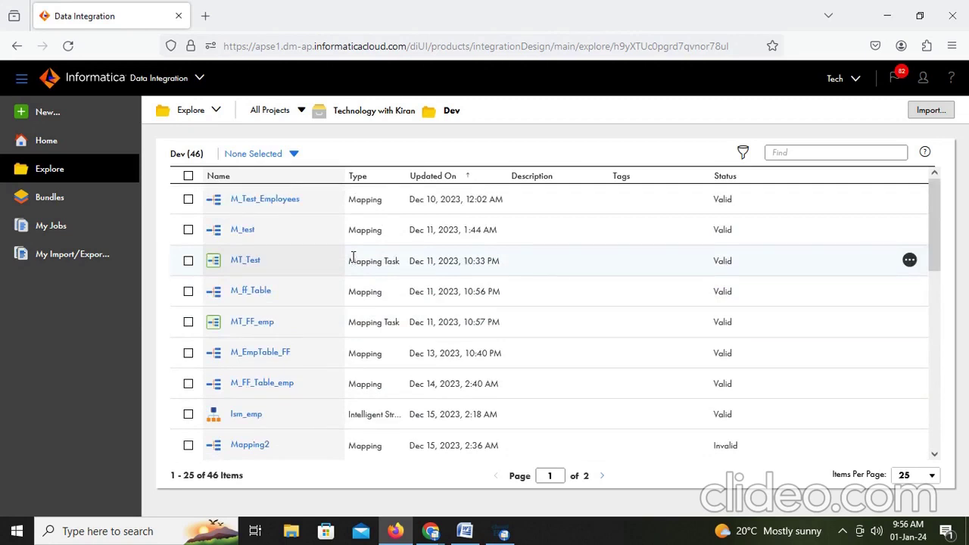
pyautogui.scroll(-10, 352, 257)
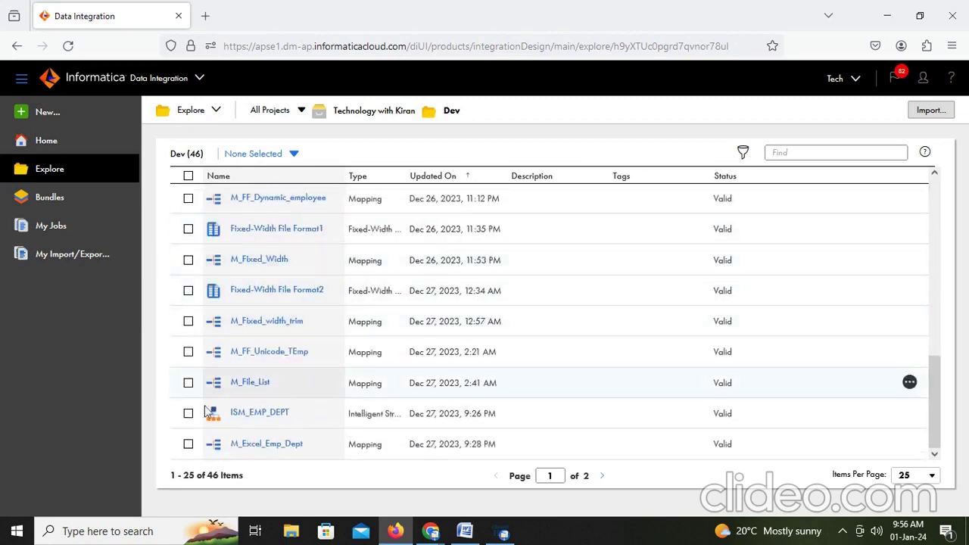
pyautogui.click(602, 475)
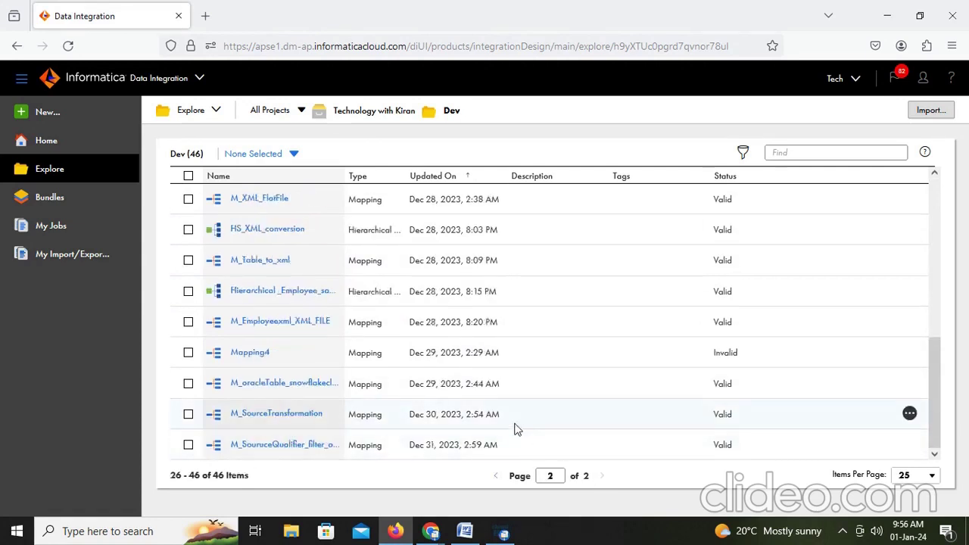
pyautogui.click(296, 445)
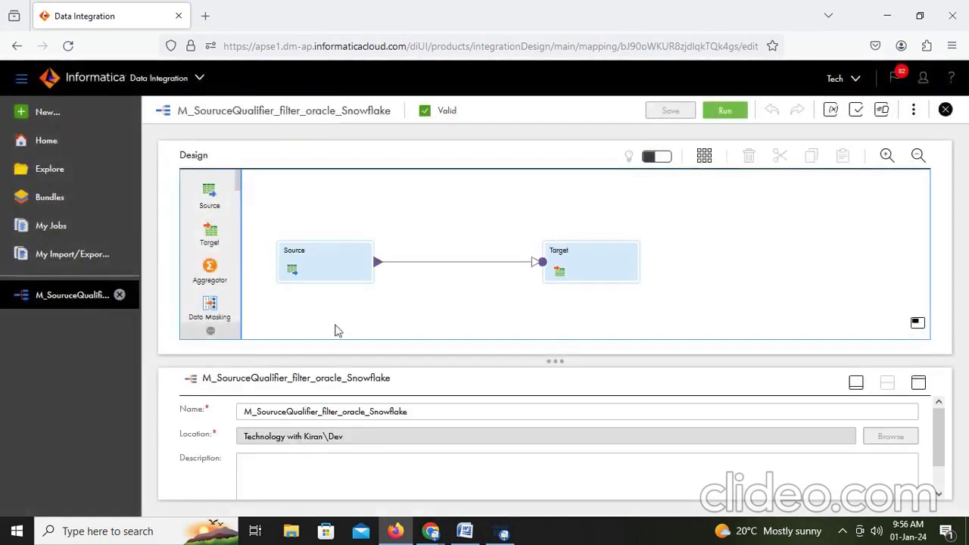
# Show the Source transformation's source details with the properties area maximized
pyautogui.click(322, 274)
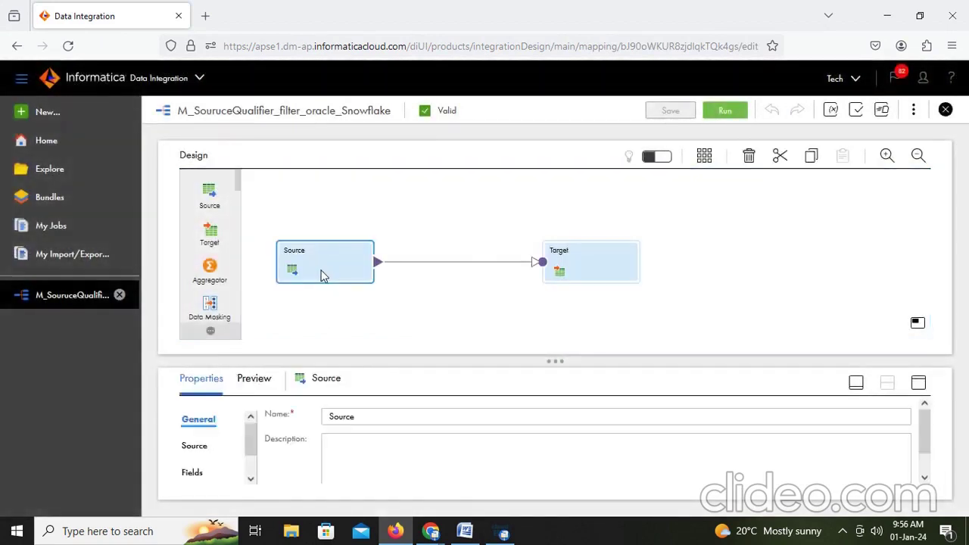
pyautogui.click(197, 446)
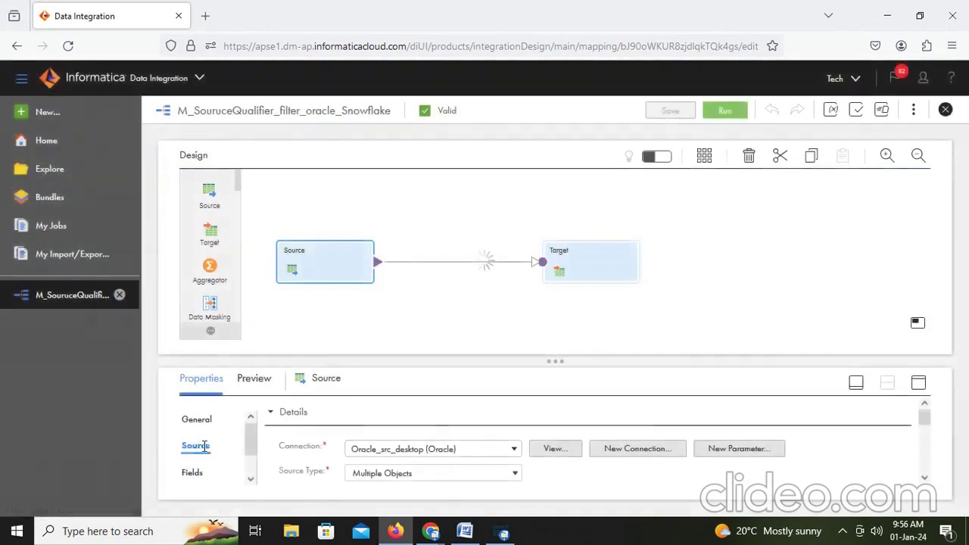
pyautogui.click(918, 383)
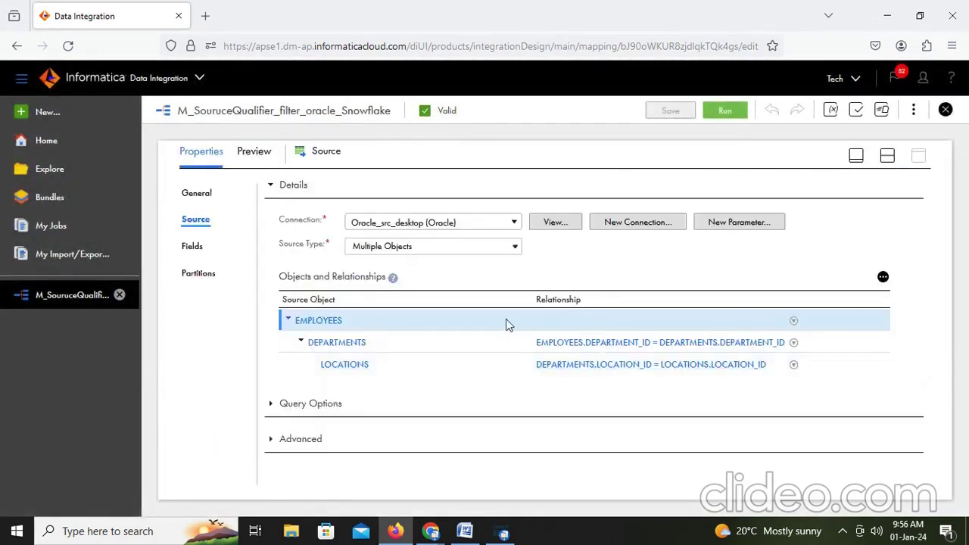
# Switch to the Word document and start a sentence below the source qualifier line with "For joining more than one table"
pyautogui.click(465, 531)
pyautogui.scroll(-2, 583, 417)
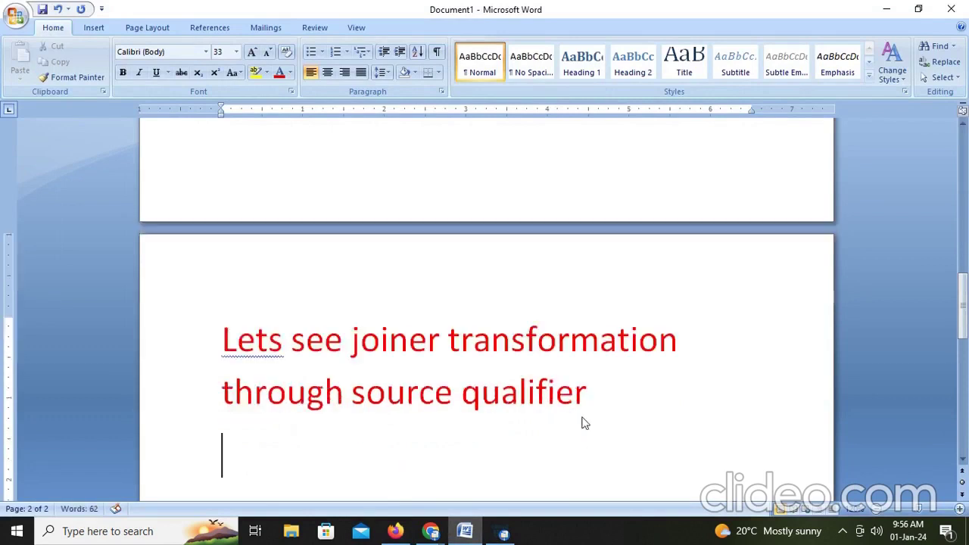
pyautogui.write('for jo')
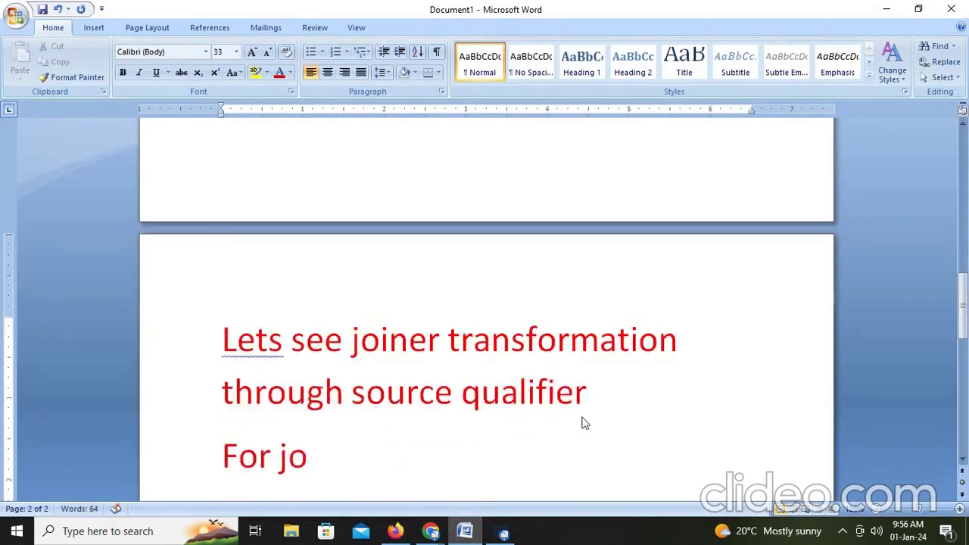
pyautogui.write('iner')
pyautogui.press('BackSpace')
pyautogui.press('BackSpace')
pyautogui.write('in')
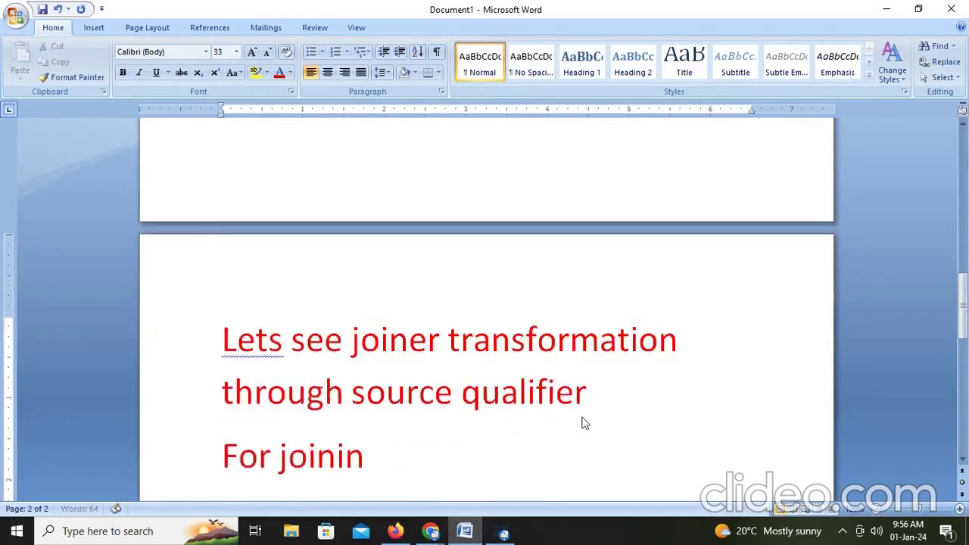
pyautogui.write('g more the')
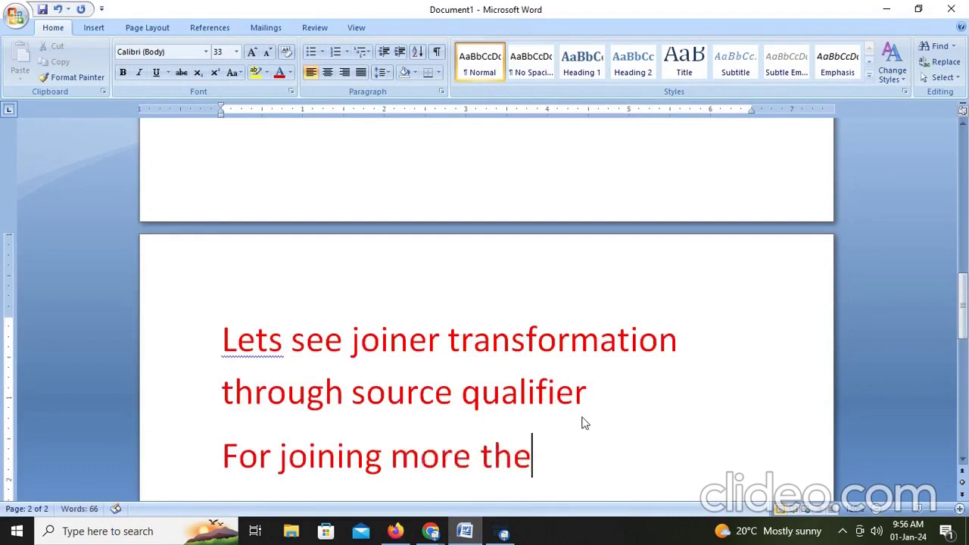
pyautogui.press('BackSpace')
pyautogui.write('an one tab')
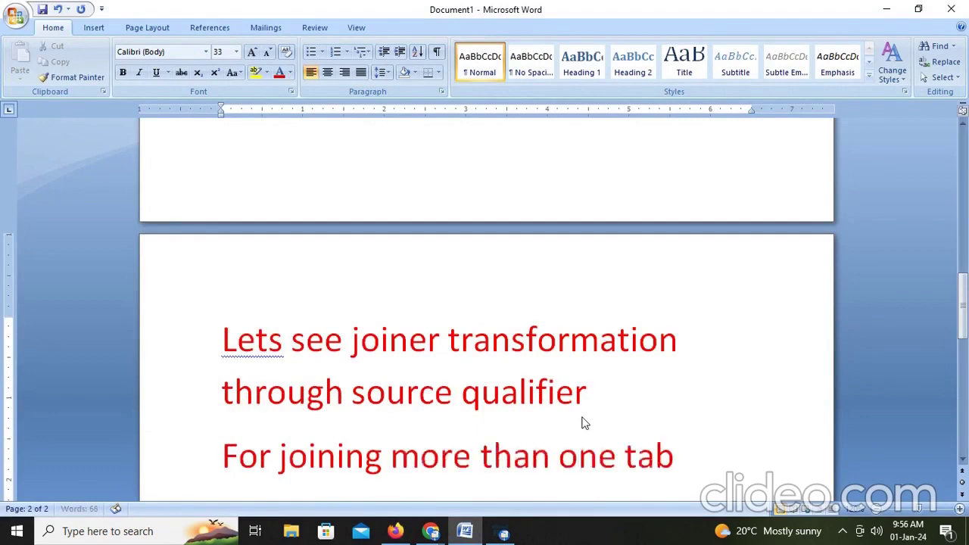
pyautogui.write('le')
# Check the source type in Data Integration and complete the Word sentence with "we take source type as multiple objects."
pyautogui.hotkey('alt', 'Tab')
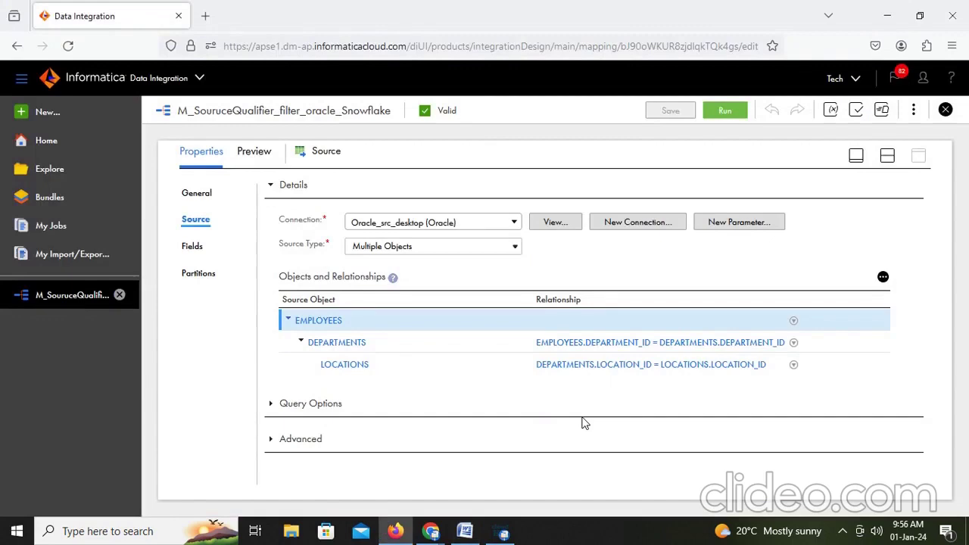
pyautogui.hotkey('alt', 'Tab')
pyautogui.write('s')
pyautogui.press('BackSpace')
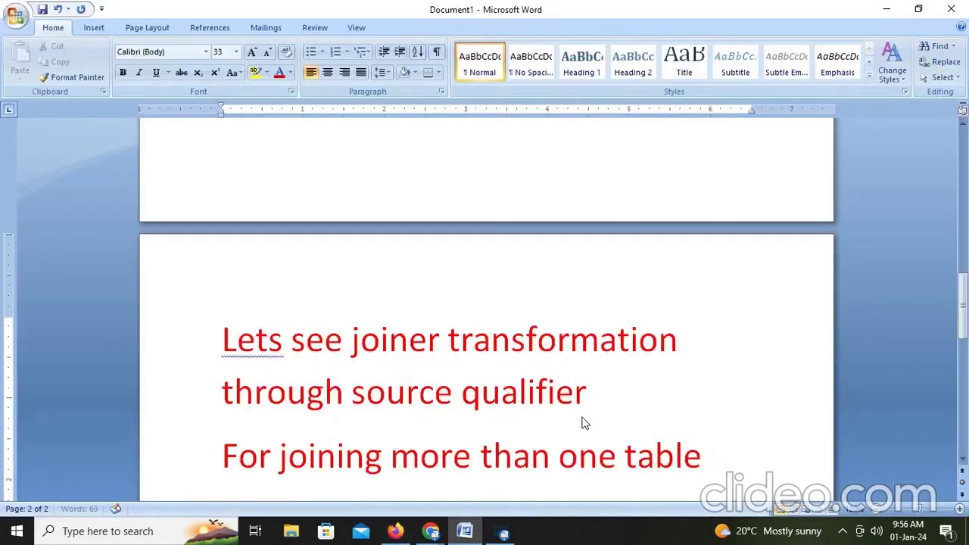
pyautogui.write('we take s')
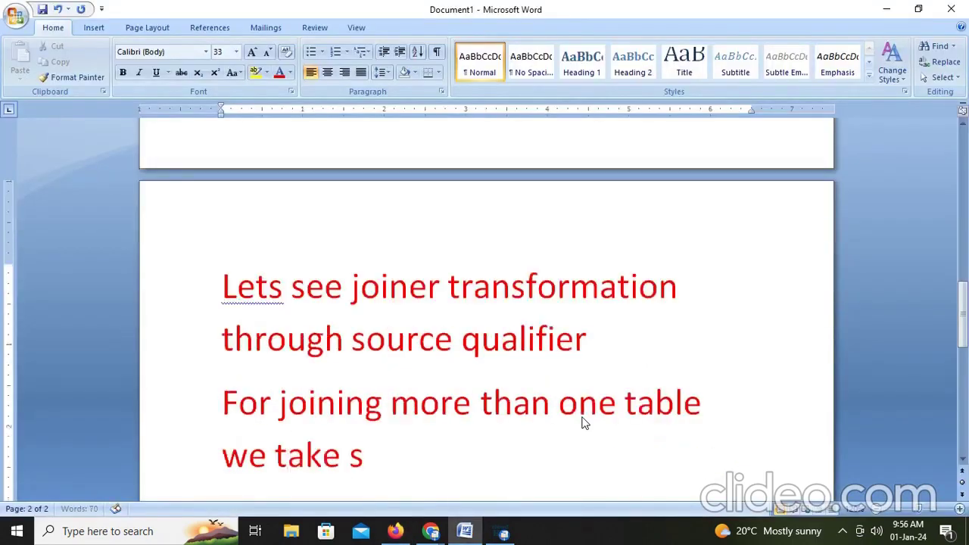
pyautogui.write('ource type')
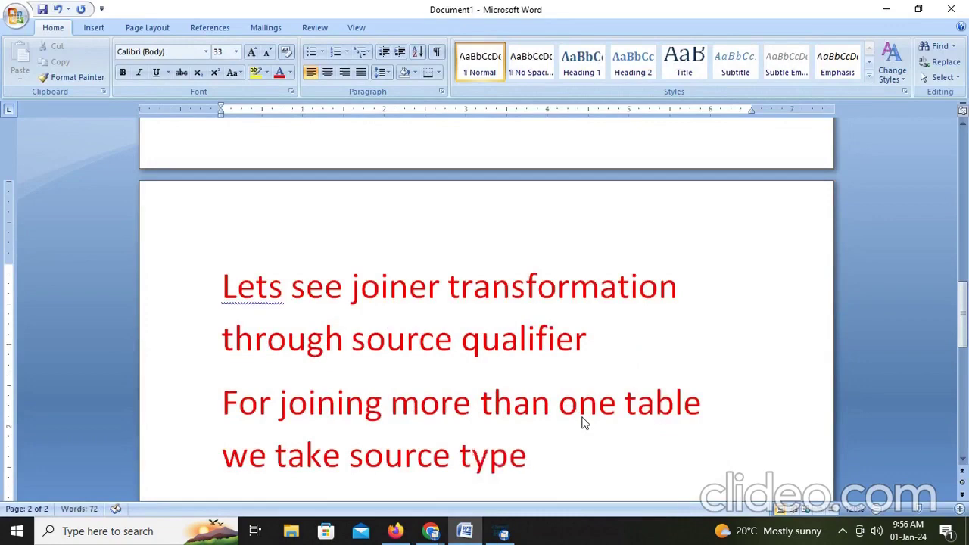
pyautogui.write(' sa')
pyautogui.press('BackSpace')
pyautogui.press('BackSpace')
pyautogui.write('as')
pyautogui.hotkey('alt', 'Tab')
pyautogui.hotkey('alt', 'Tab')
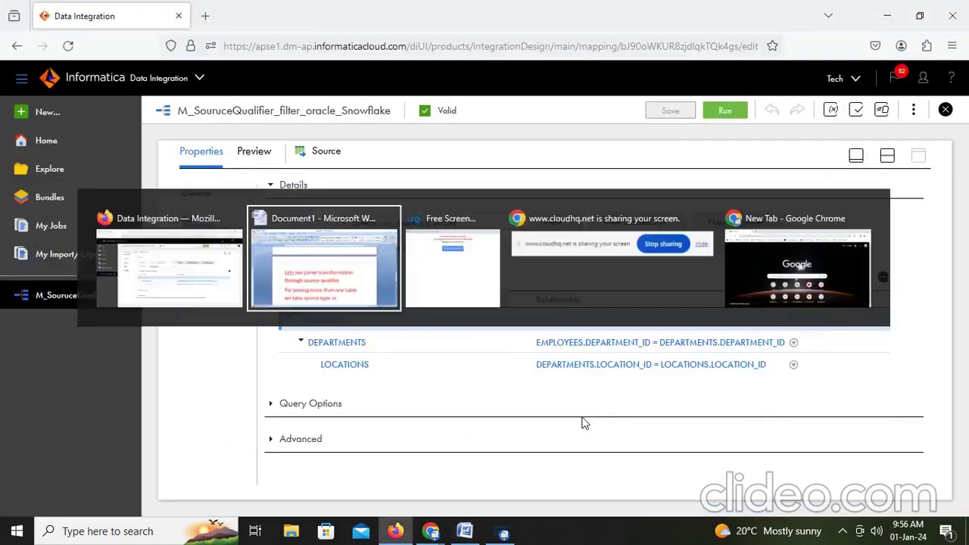
pyautogui.write('multiple')
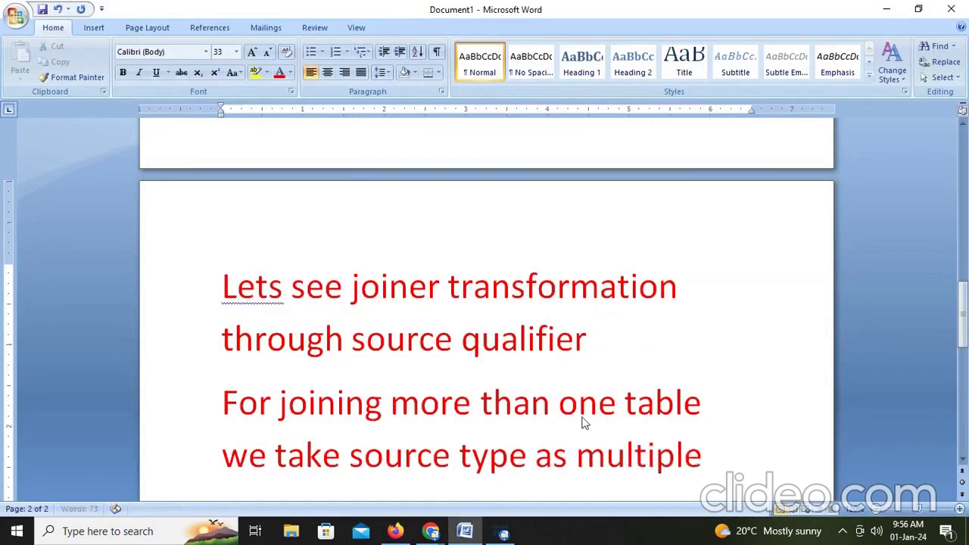
pyautogui.write(' objects.')
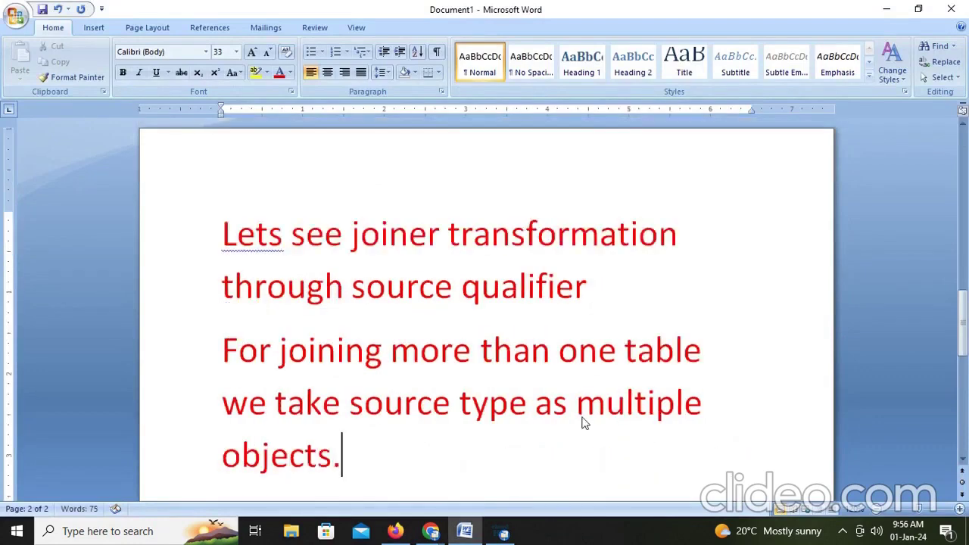
# Switch to Data Integration and review the related objects that can be added to EMPLOYEES, leaving the selection without adding any
pyautogui.hotkey('alt', 'Tab')
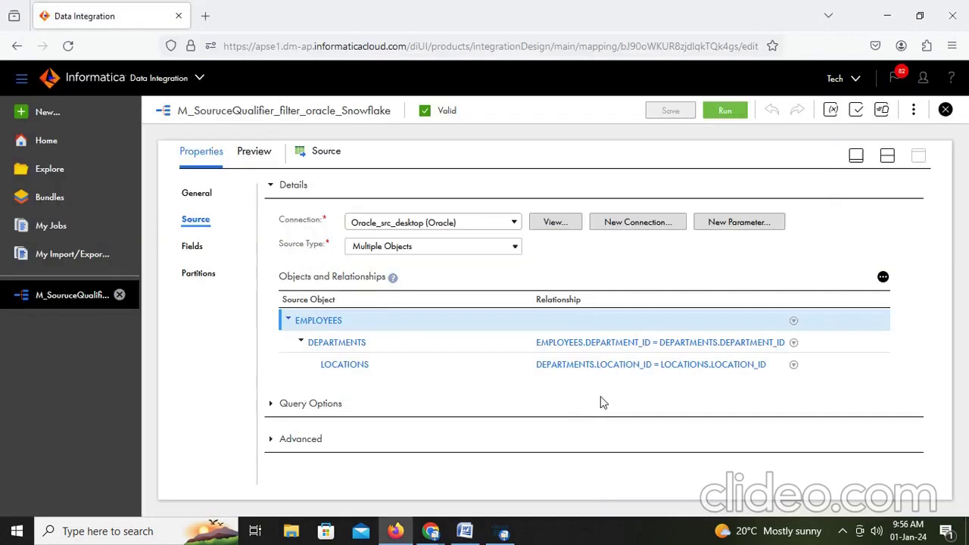
pyautogui.click(883, 278)
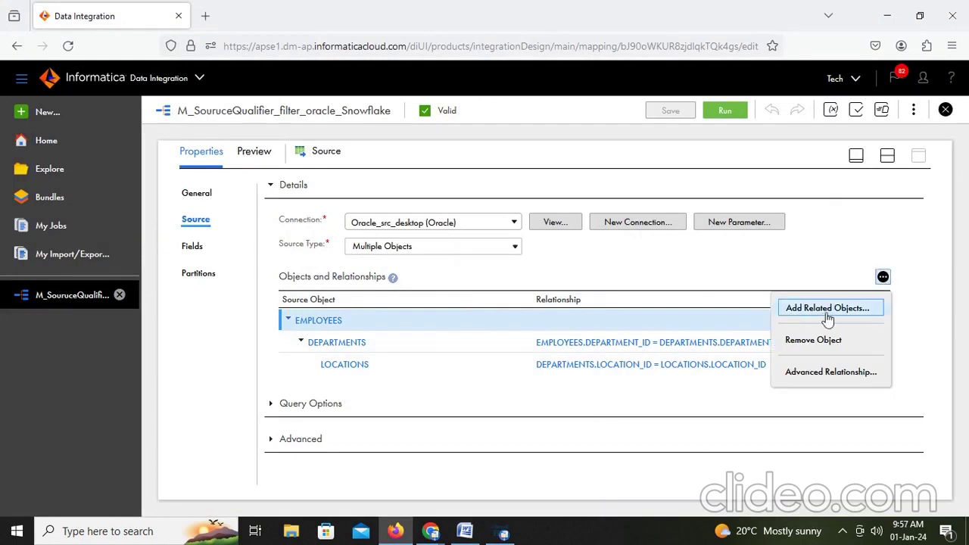
pyautogui.click(828, 315)
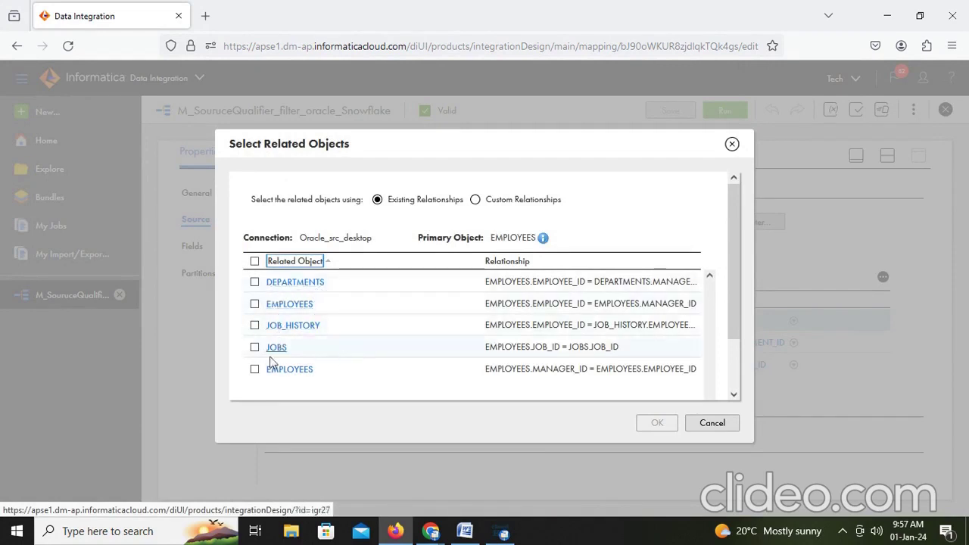
pyautogui.click(716, 424)
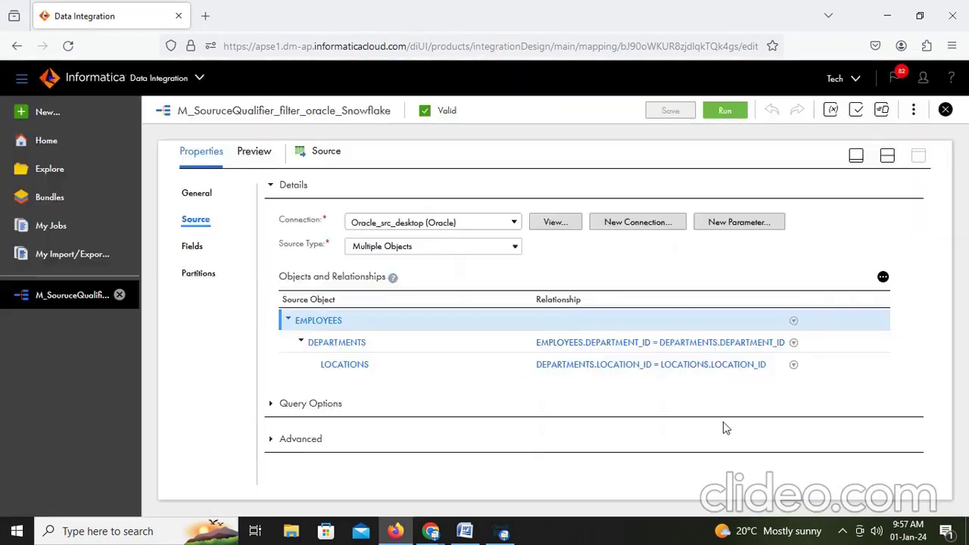
# Expand the source's query options and open its filter conditions
pyautogui.click(270, 405)
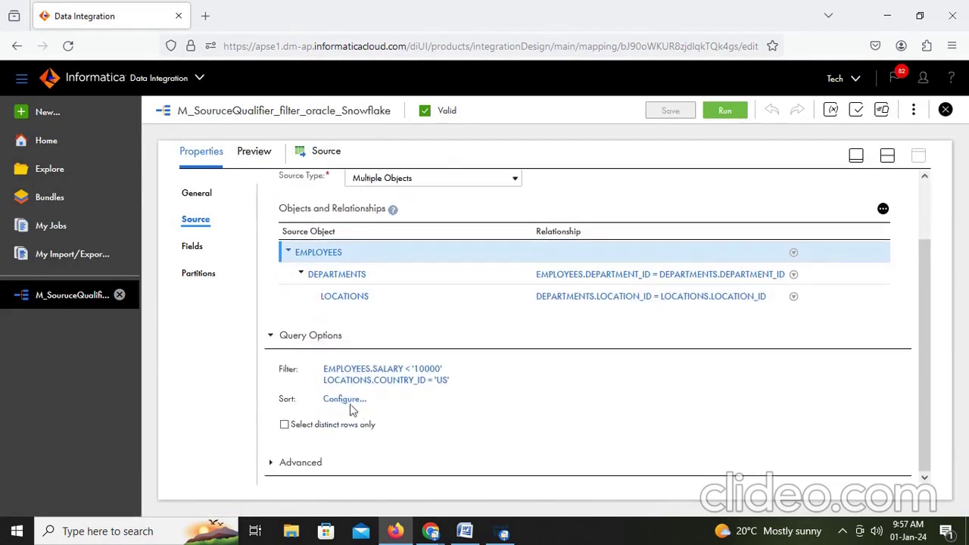
pyautogui.doubleClick(288, 371)
pyautogui.click(403, 369)
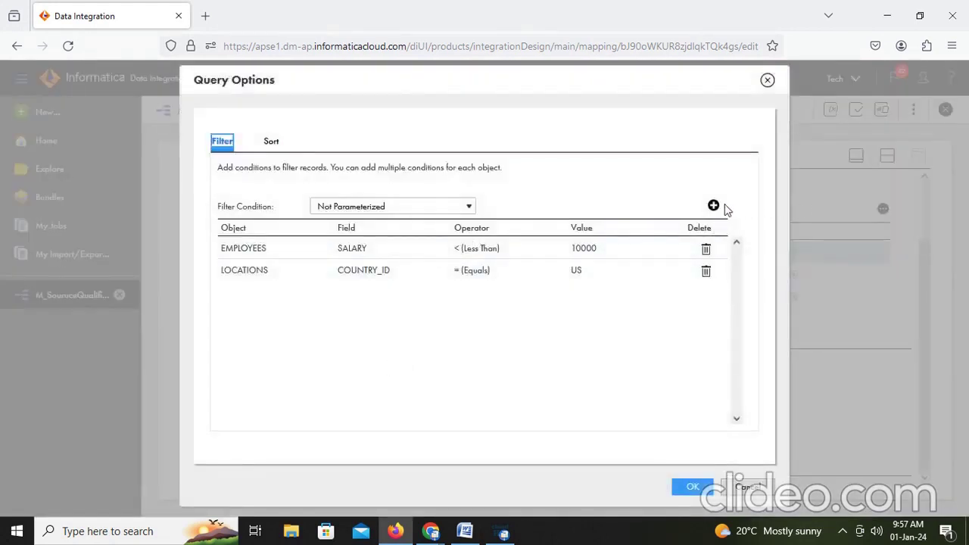
pyautogui.click(713, 206)
pyautogui.click(324, 292)
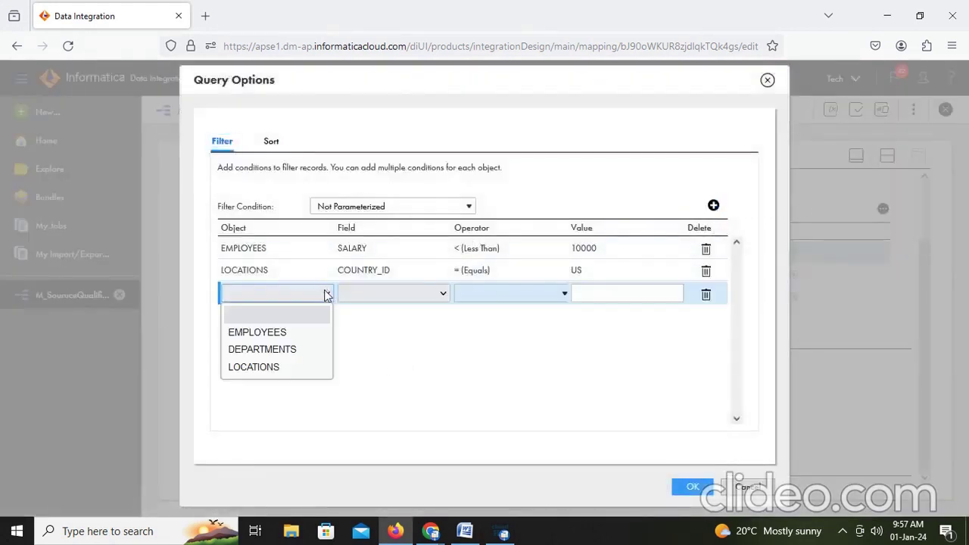
pyautogui.click(413, 310)
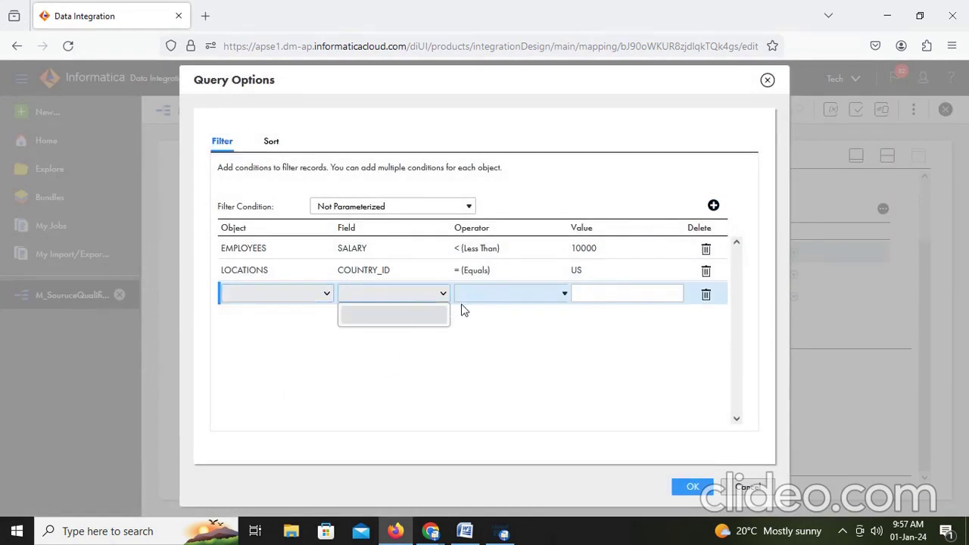
pyautogui.click(706, 294)
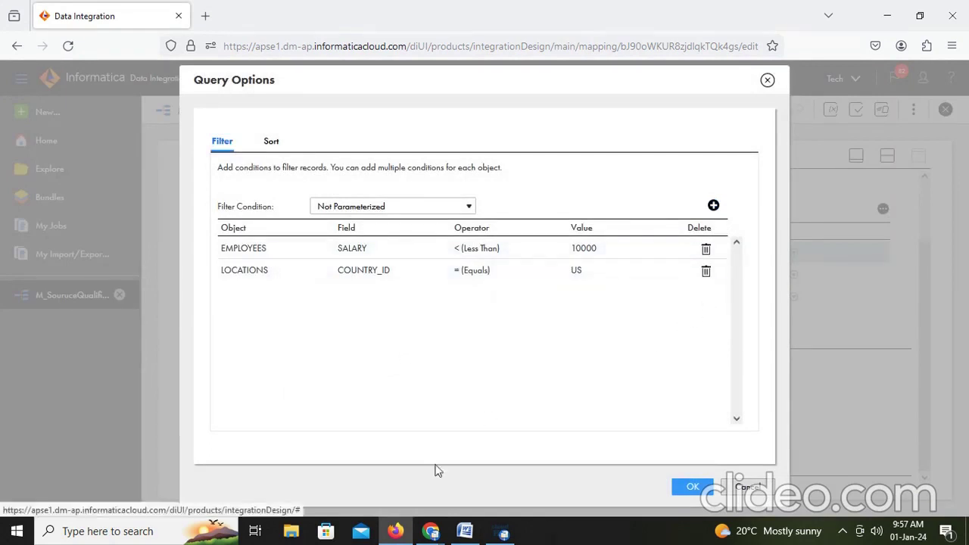
# Switch to the Word document and add a new paragraph reading "Here we are giving filter condition"
pyautogui.click(465, 531)
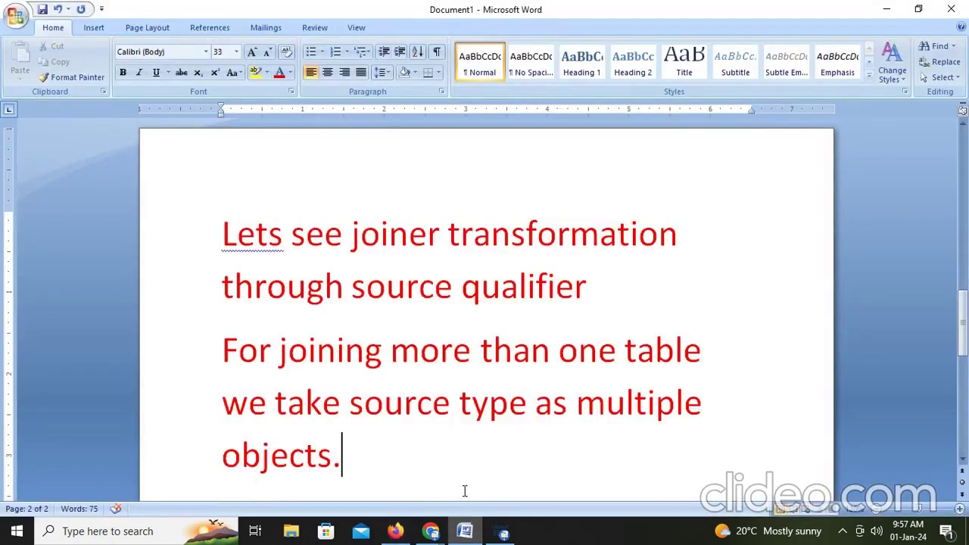
pyautogui.press('Return')
pyautogui.write('her')
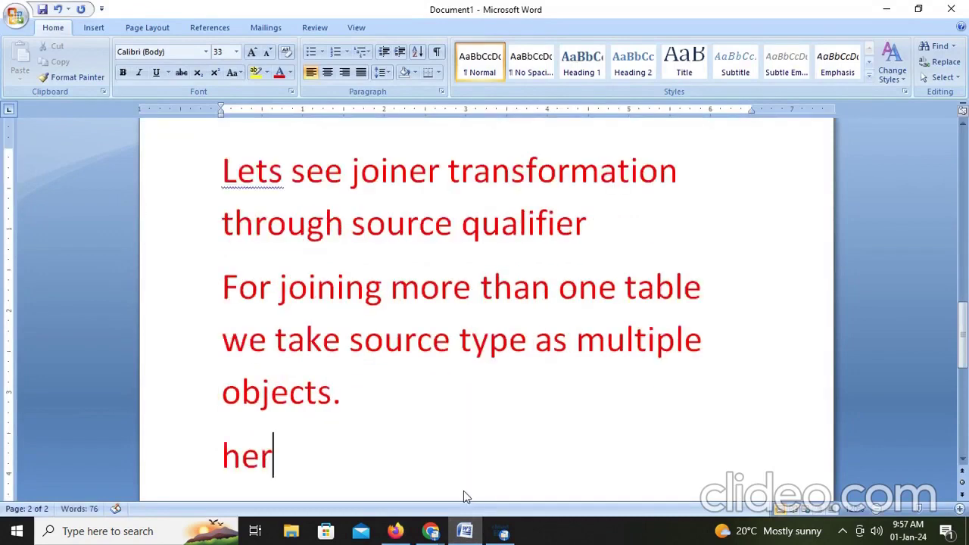
pyautogui.write('e we are')
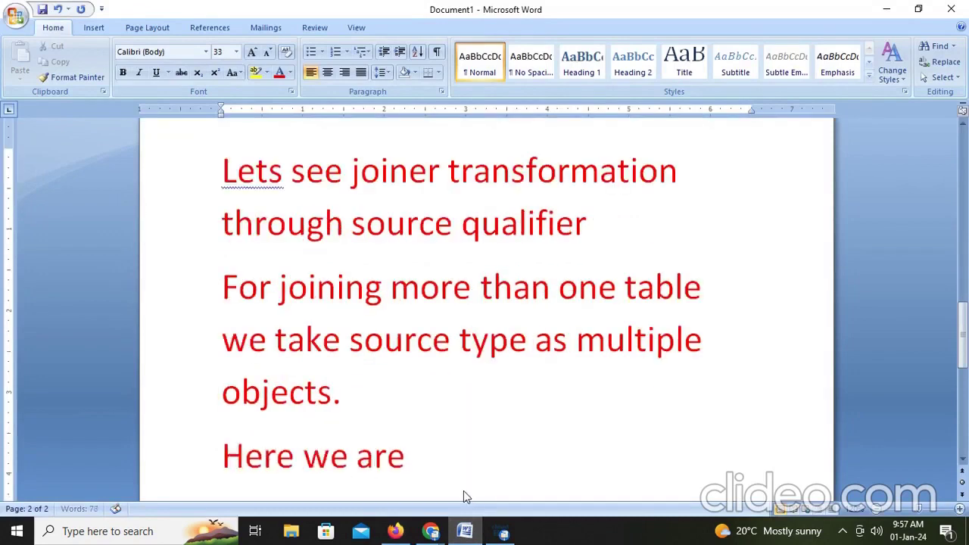
pyautogui.write(' giveing')
pyautogui.press('BackSpace')
pyautogui.press('BackSpace')
pyautogui.press('BackSpace')
pyautogui.press('BackSpace')
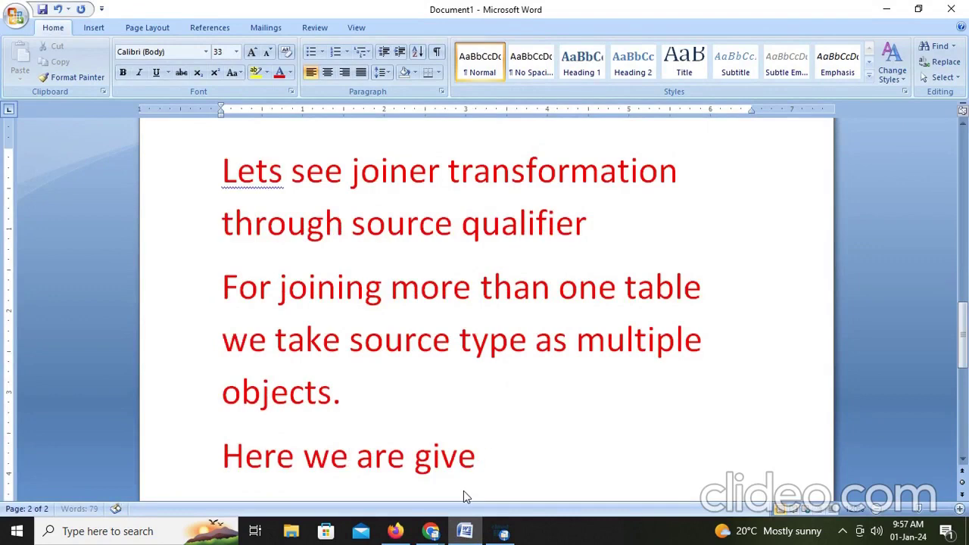
pyautogui.write('ing fiolte')
pyautogui.press('BackSpace')
pyautogui.press('BackSpace')
pyautogui.press('BackSpace')
pyautogui.press('BackSpace')
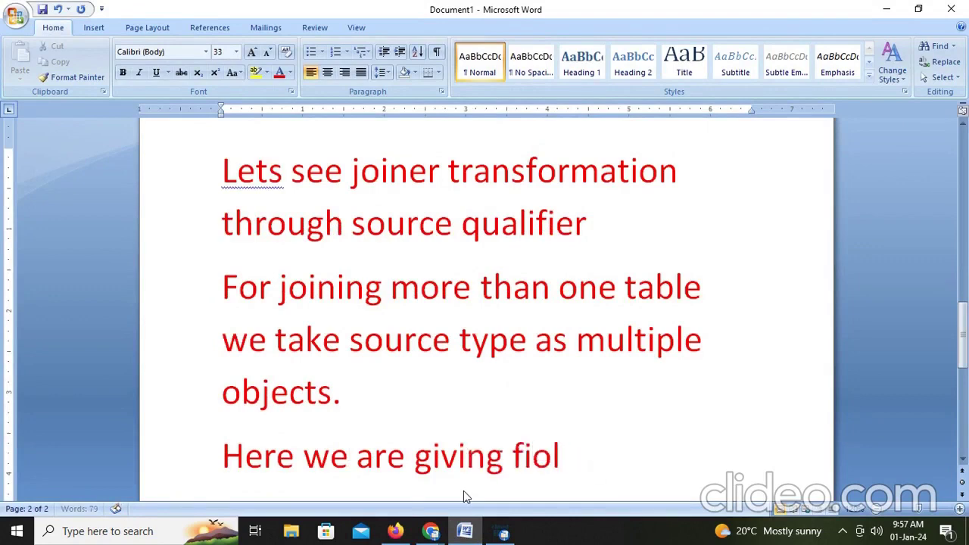
pyautogui.write(';')
pyautogui.press('BackSpace')
pyautogui.write('lter condition')
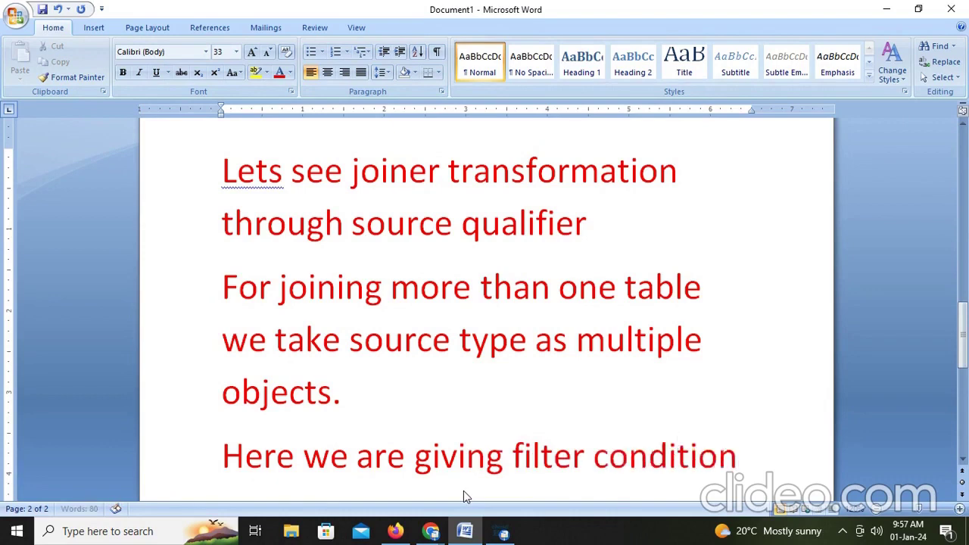
# Check the salary filter in Data Integration and extend the Word sentence to "filter conditions as salary lessthan 10000 and"
pyautogui.write('s as')
pyautogui.hotkey('alt', 'Tab')
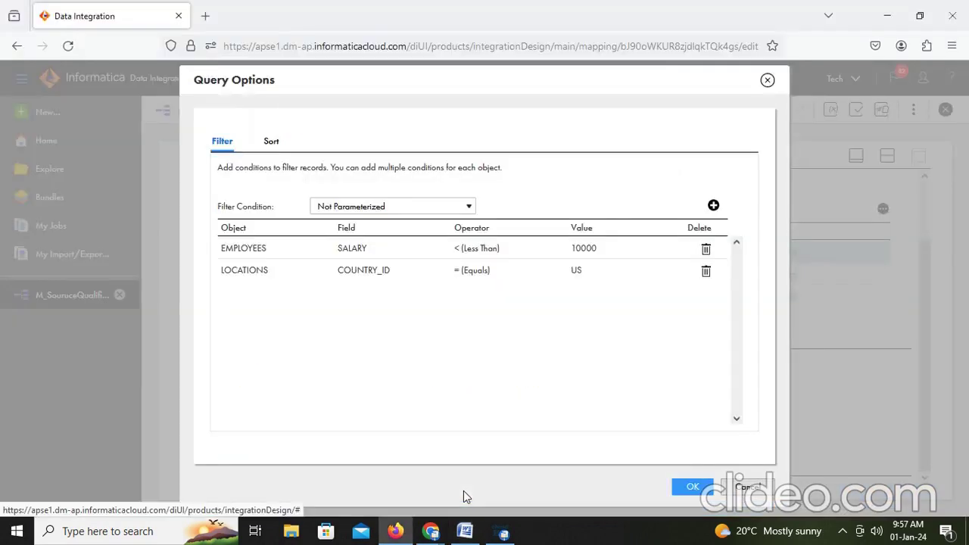
pyautogui.hotkey('alt', 'Tab')
pyautogui.write('sal')
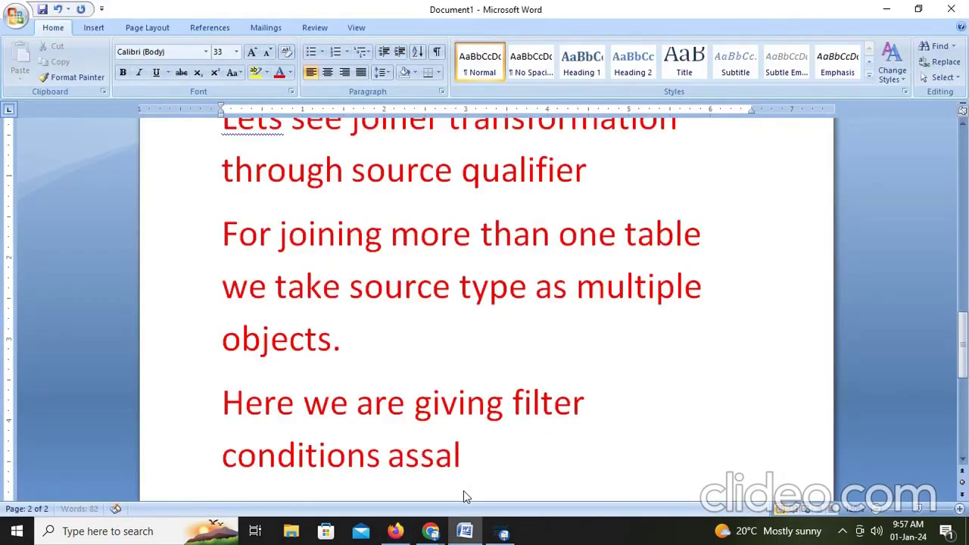
pyautogui.press('BackSpace')
pyautogui.press('BackSpace')
pyautogui.press('BackSpace')
pyautogui.write('salary')
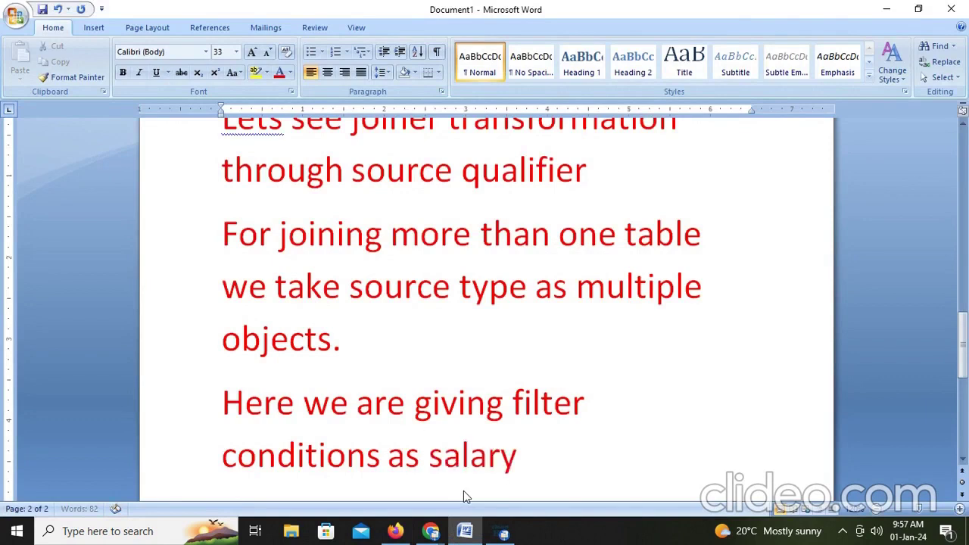
pyautogui.write(' lesstha')
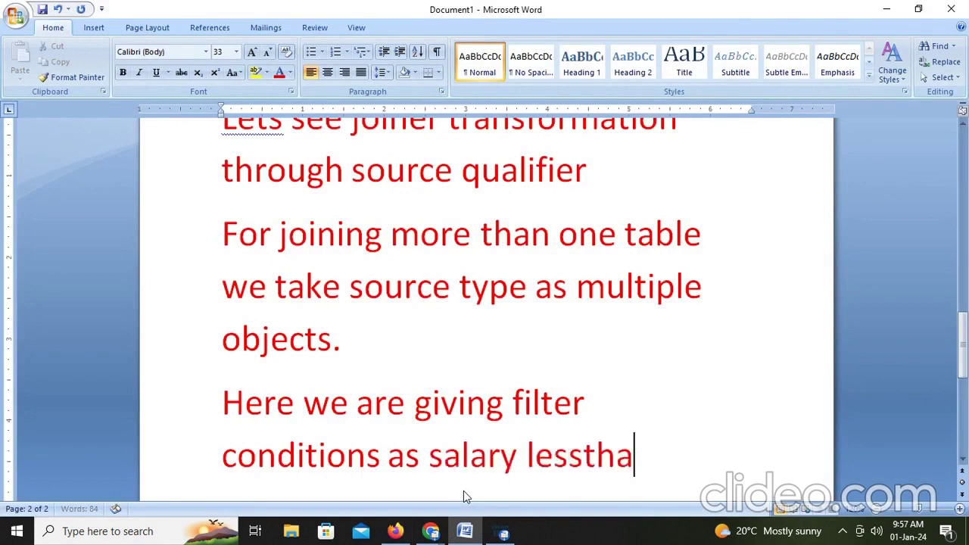
pyautogui.write('n 1000')
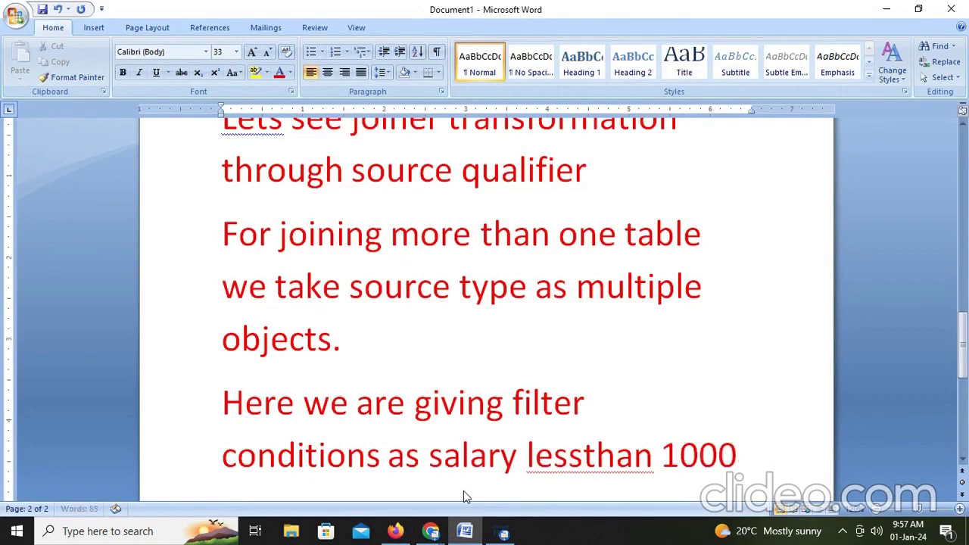
pyautogui.write('0 and')
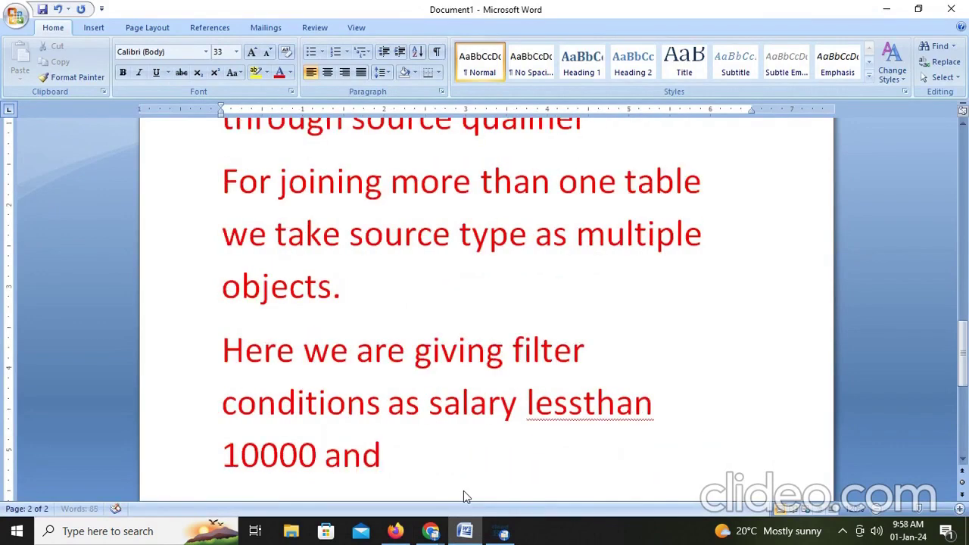
# Check the location filter in Data Integration and complete the Word sentence with "whose location is US"
pyautogui.write(' who a')
pyautogui.press('BackSpace')
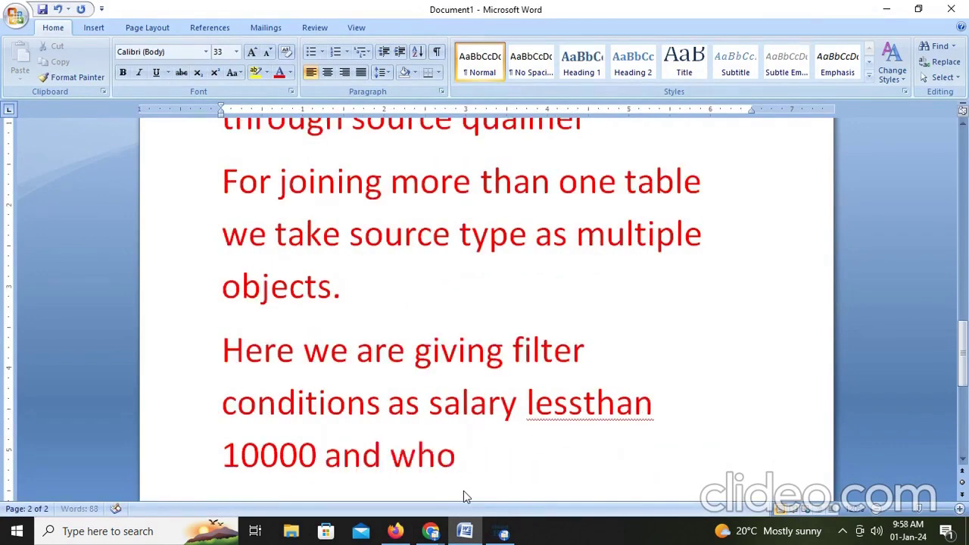
pyautogui.write('w')
pyautogui.hotkey('alt', 'Tab')
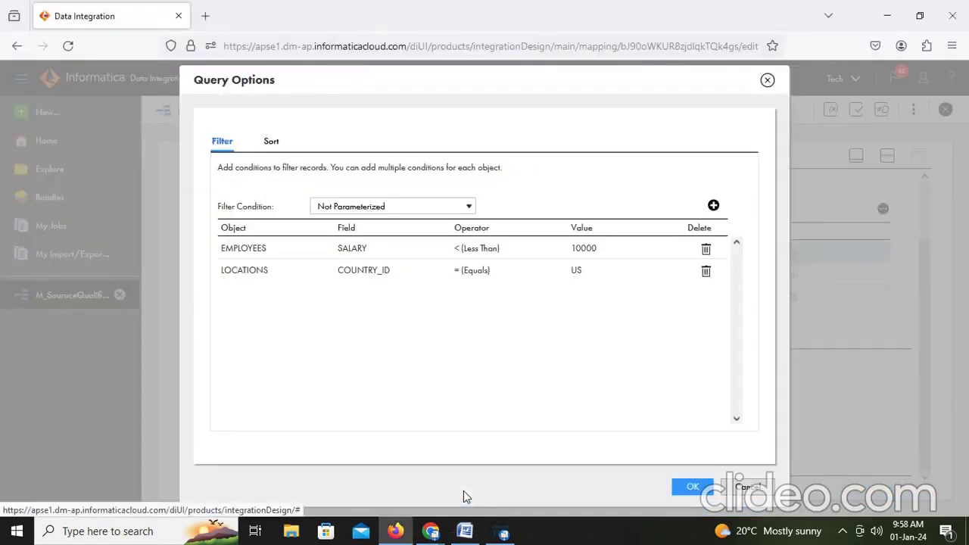
pyautogui.hotkey('alt', 'Tab')
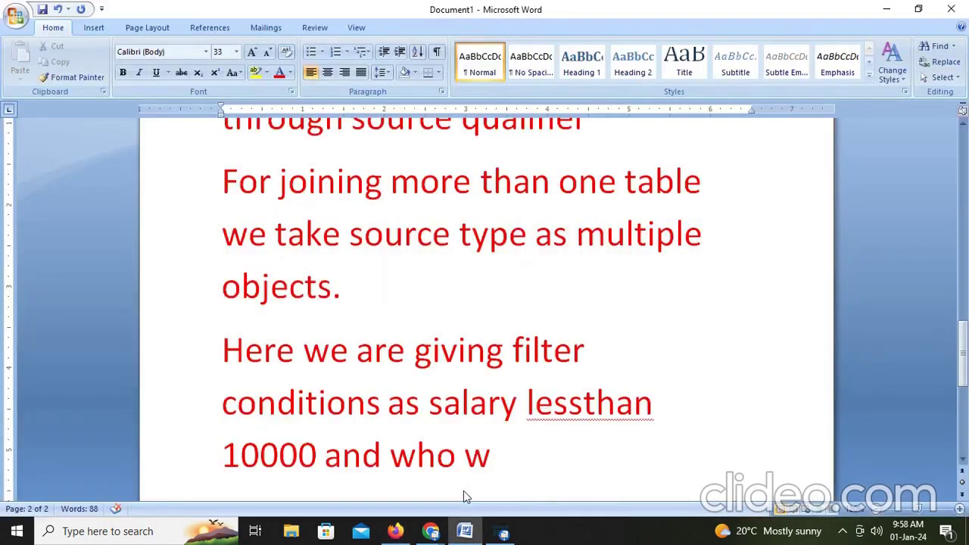
pyautogui.press('BackSpace')
pyautogui.write('se loca')
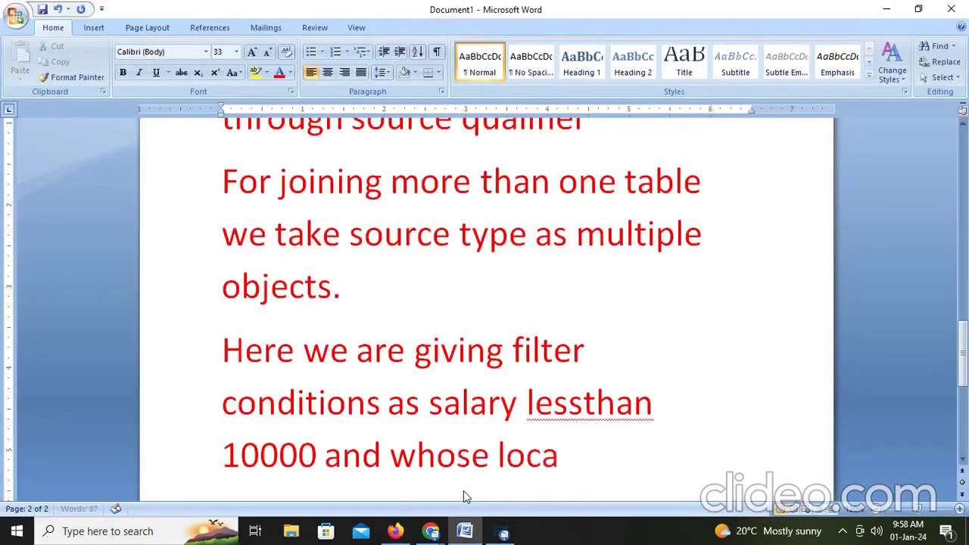
pyautogui.write('tion is US')
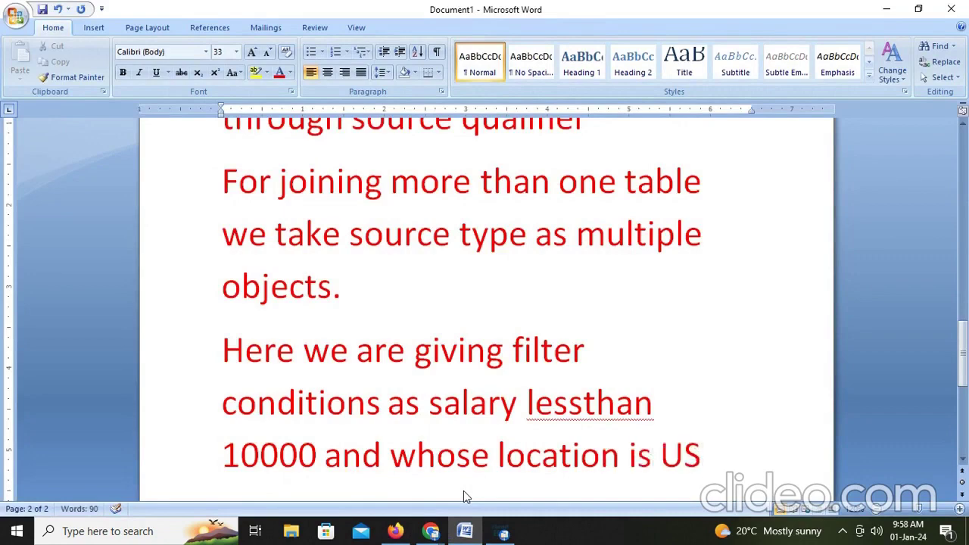
# Switch to Data Integration, review the EMPLOYEES salary and LOCATIONS country filter conditions, and accept the query options
pyautogui.hotkey('alt', 'Tab')
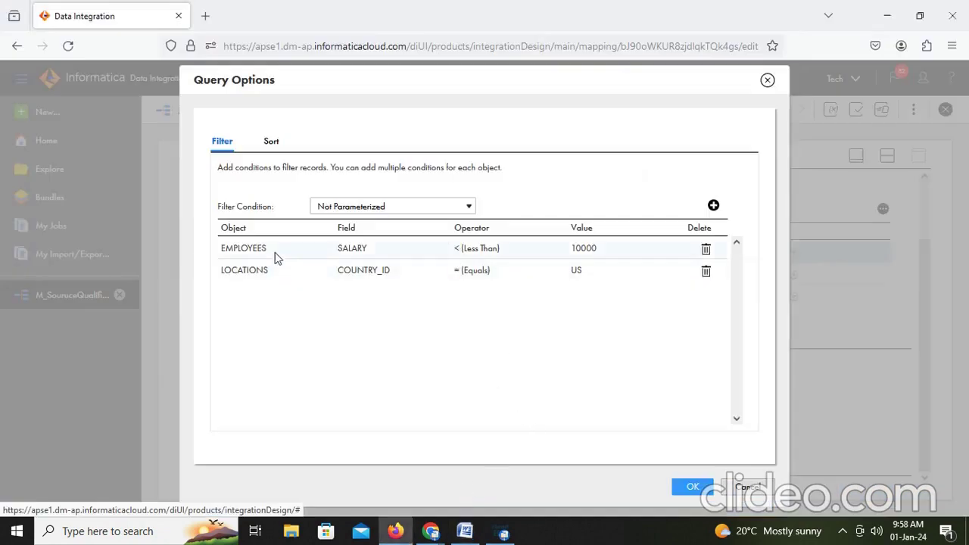
pyautogui.click(581, 252)
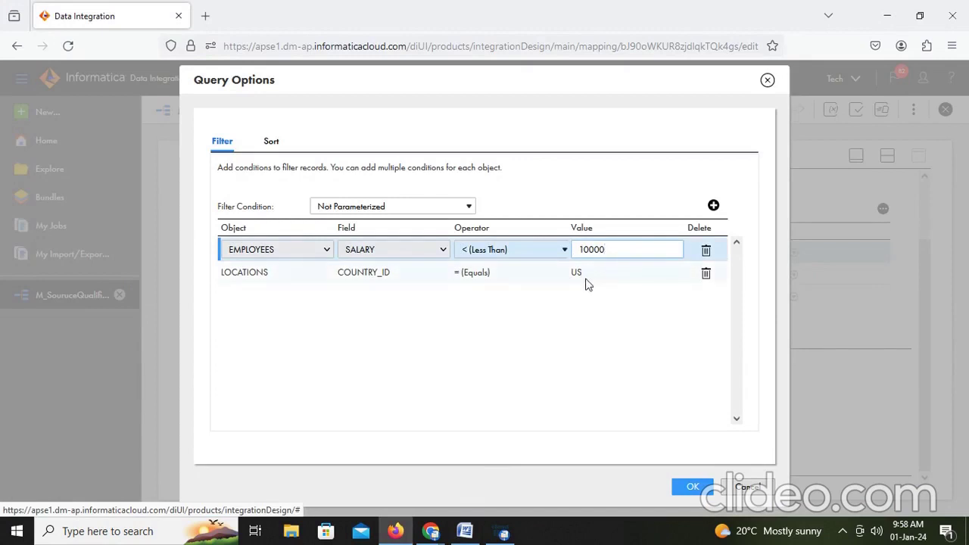
pyautogui.click(587, 280)
pyautogui.click(490, 274)
pyautogui.click(489, 298)
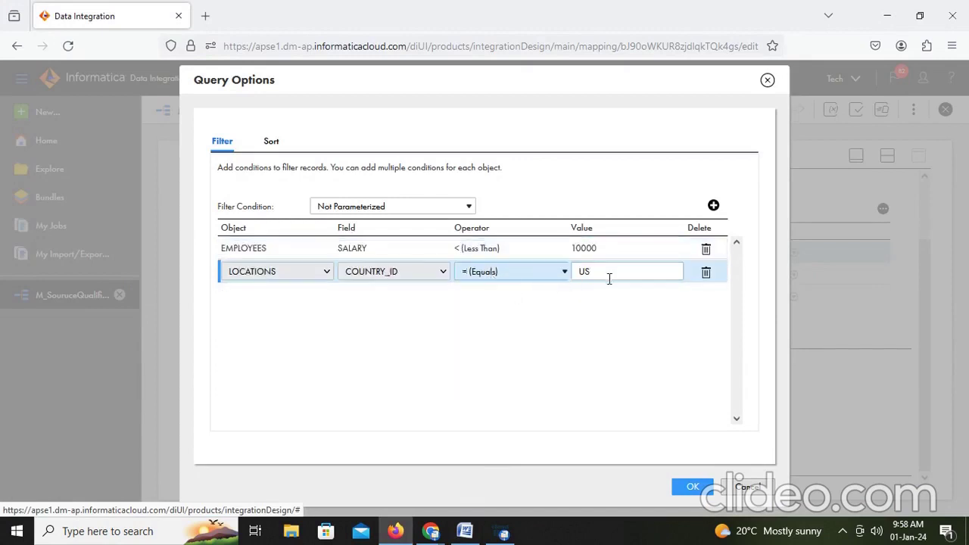
pyautogui.write('US')
pyautogui.click(692, 487)
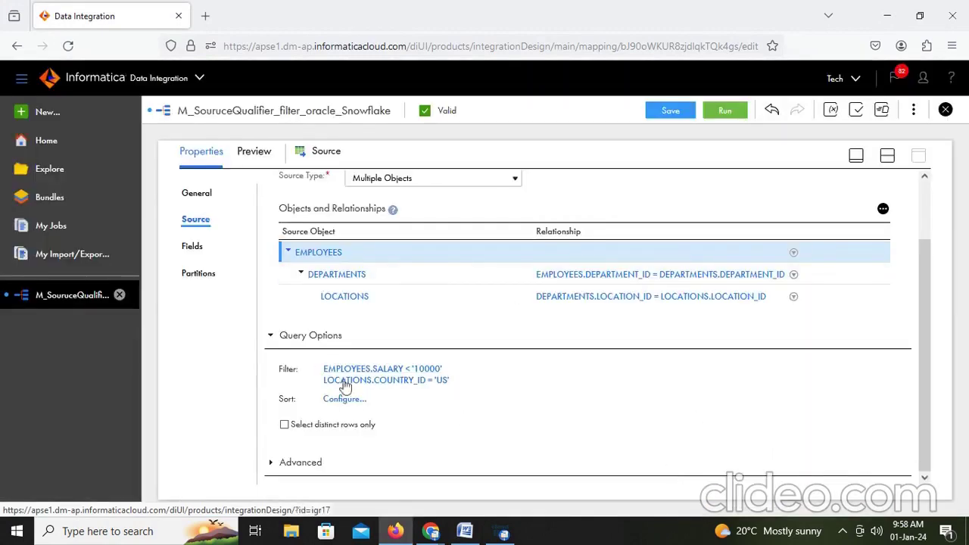
# Expand the source's advanced properties and look through the SQL settings
pyautogui.click(273, 463)
pyautogui.scroll(-5, 302, 464)
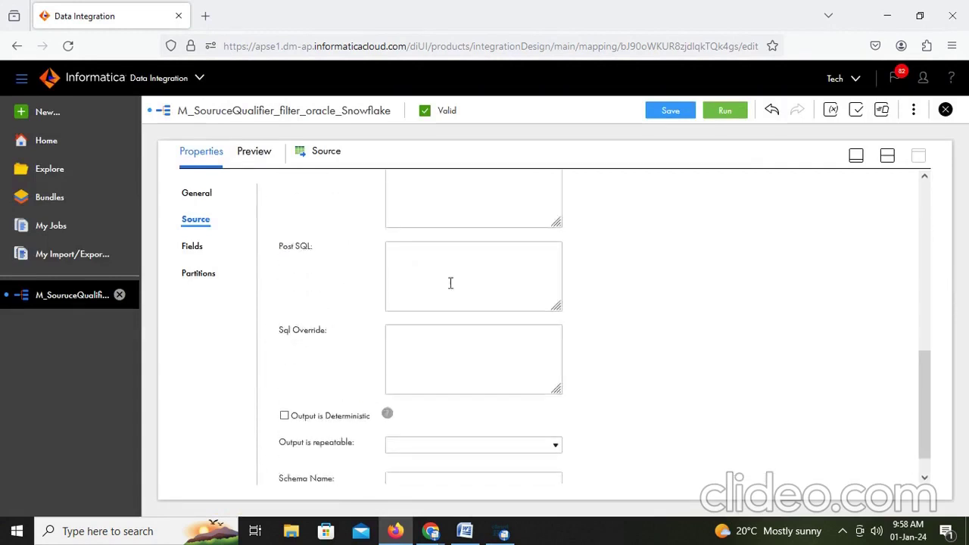
pyautogui.scroll(10, 439, 446)
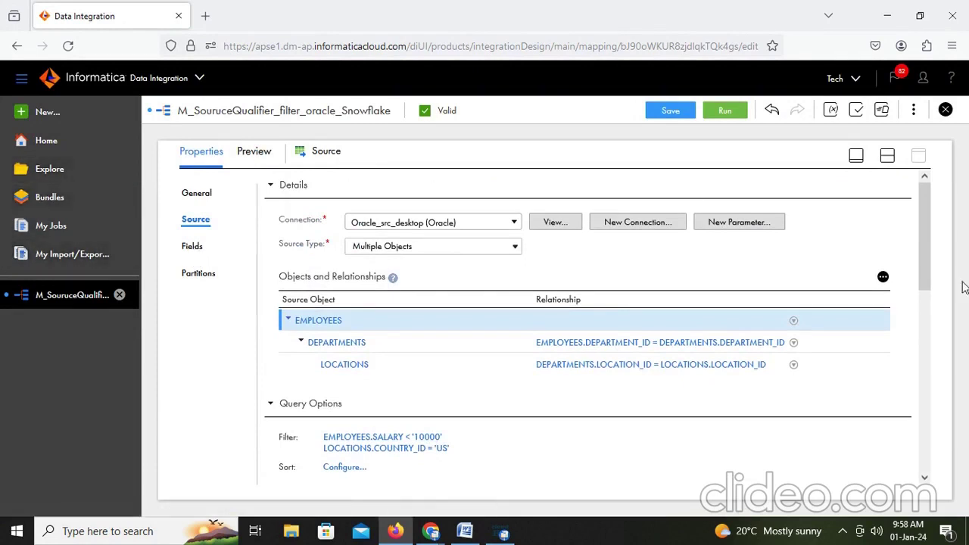
# Select the Target transformation in the mapping and review its incoming fields and target connection details
pyautogui.click(887, 155)
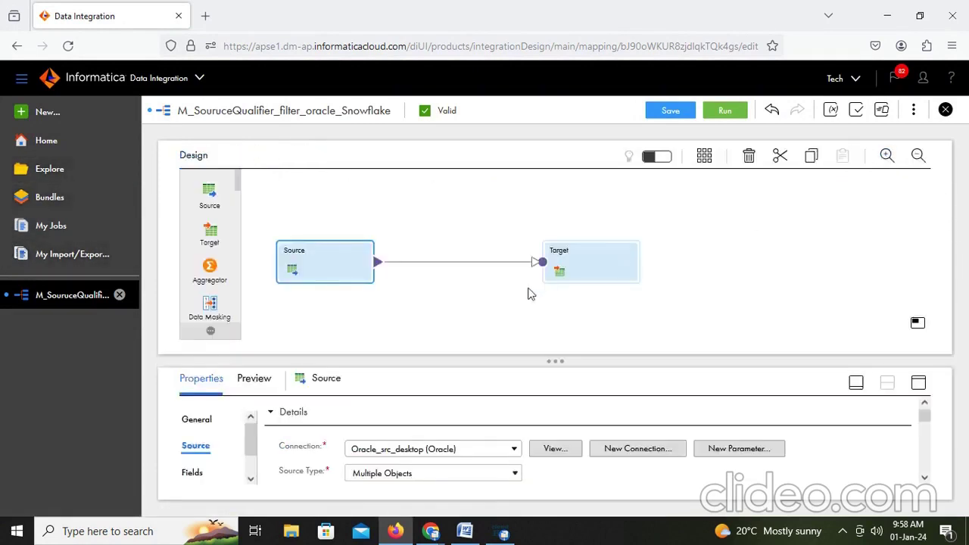
pyautogui.click(586, 273)
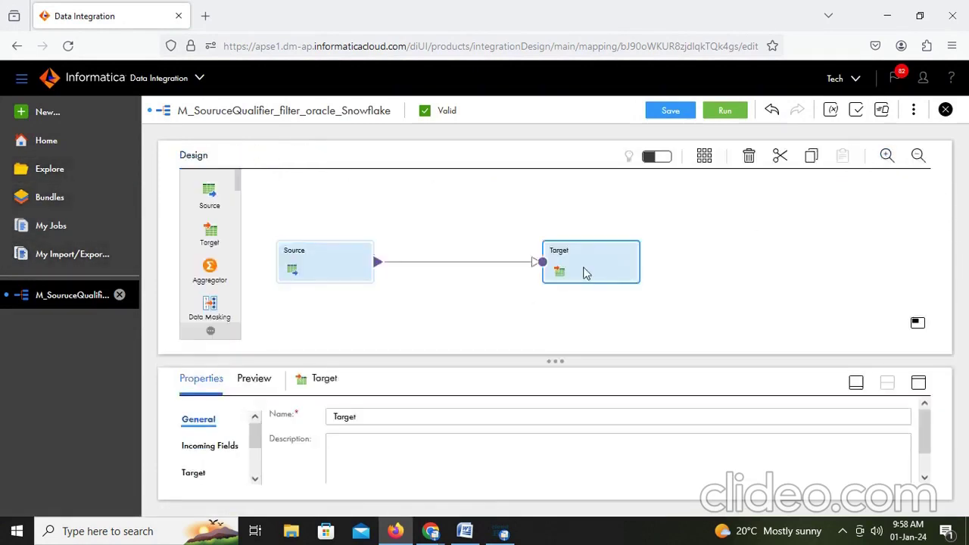
pyautogui.click(218, 449)
pyautogui.scroll(-5, 612, 462)
pyautogui.scroll(-2, 611, 462)
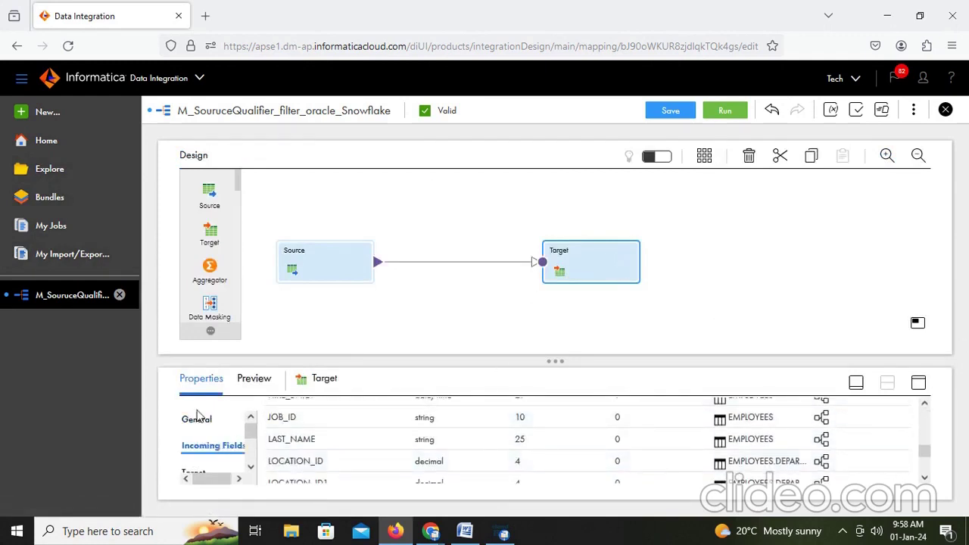
pyautogui.click(918, 383)
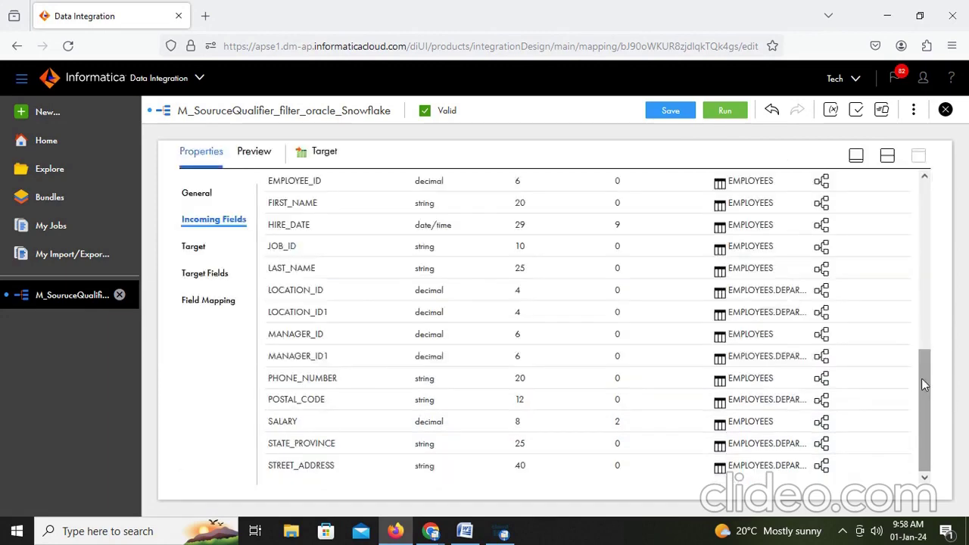
pyautogui.click(194, 247)
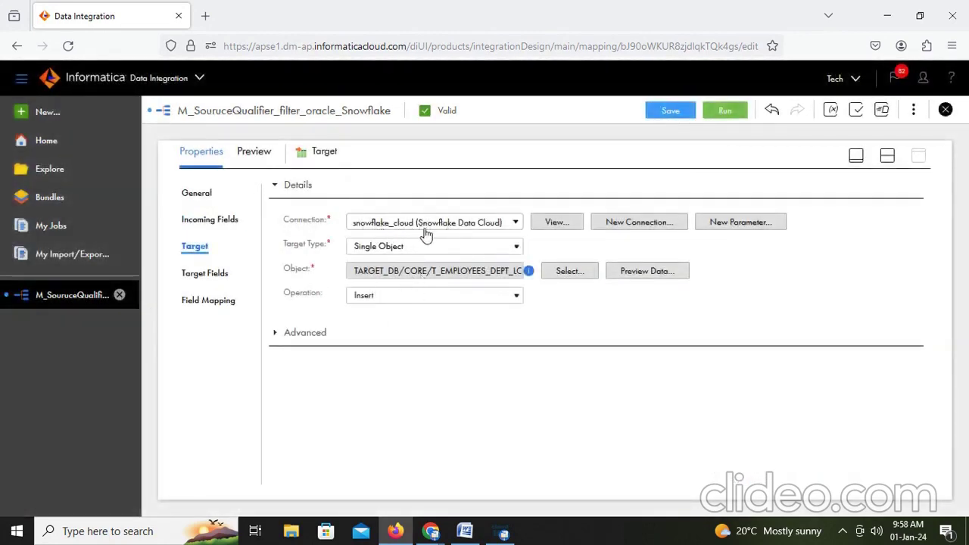
# Switch to the Word document and add a new paragraph reading "Here we taking target as snow flake cloud"
pyautogui.click(465, 532)
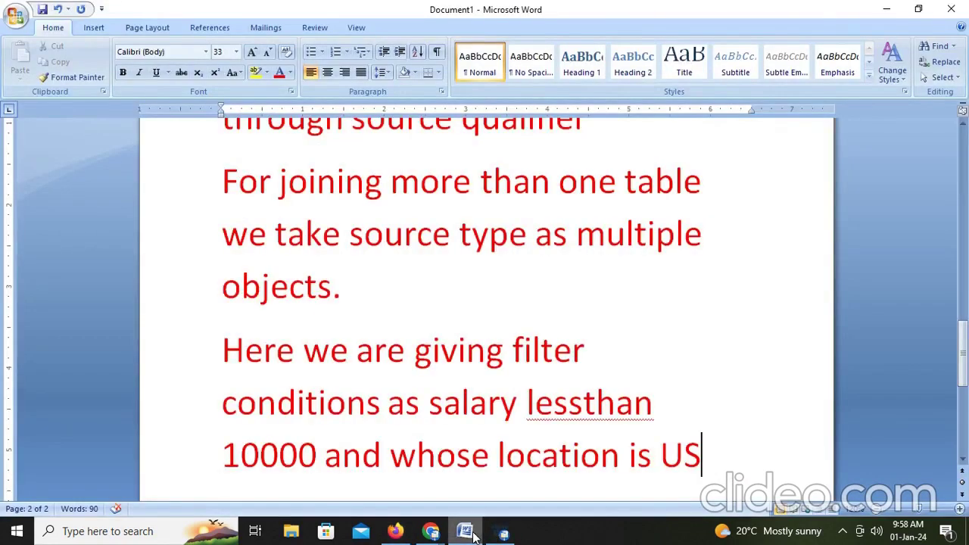
pyautogui.press('Return')
pyautogui.write('here ')
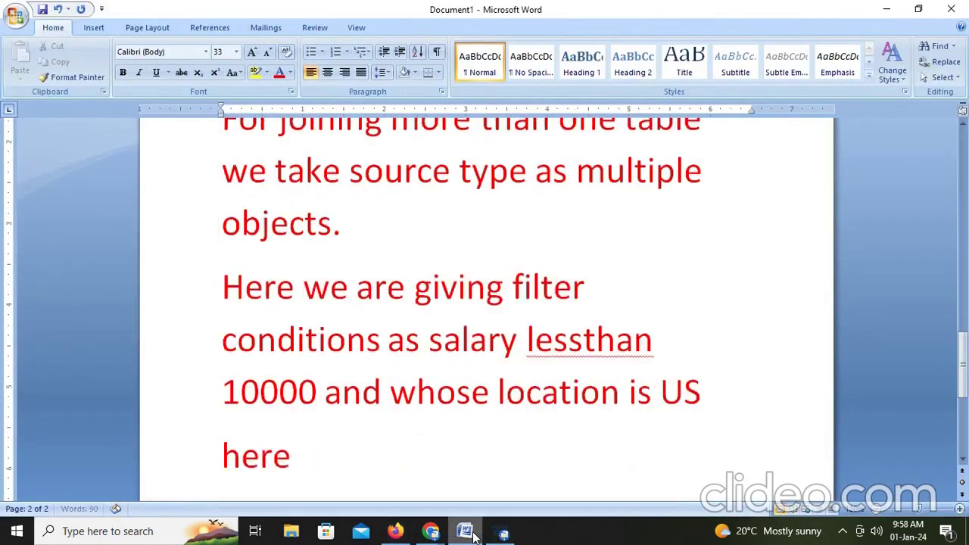
pyautogui.write('we takin')
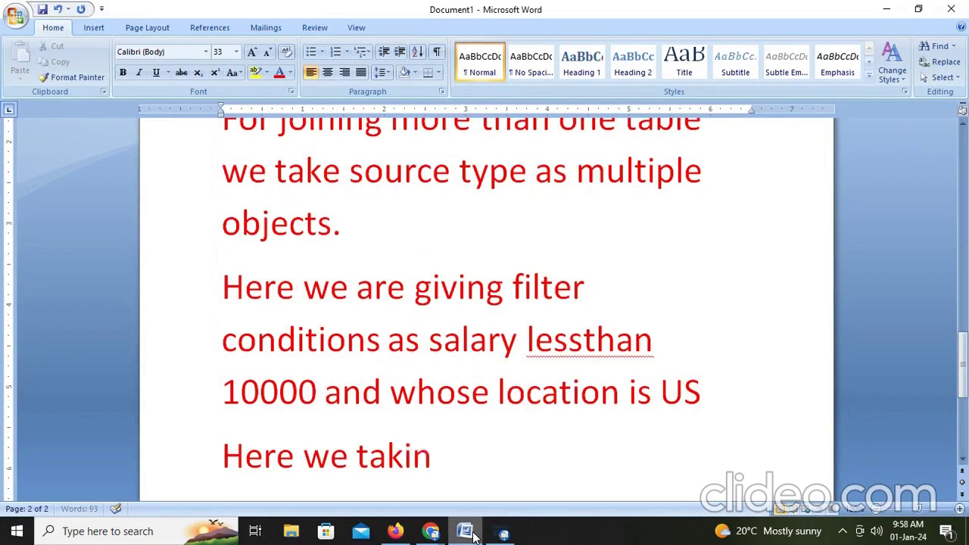
pyautogui.write('g t')
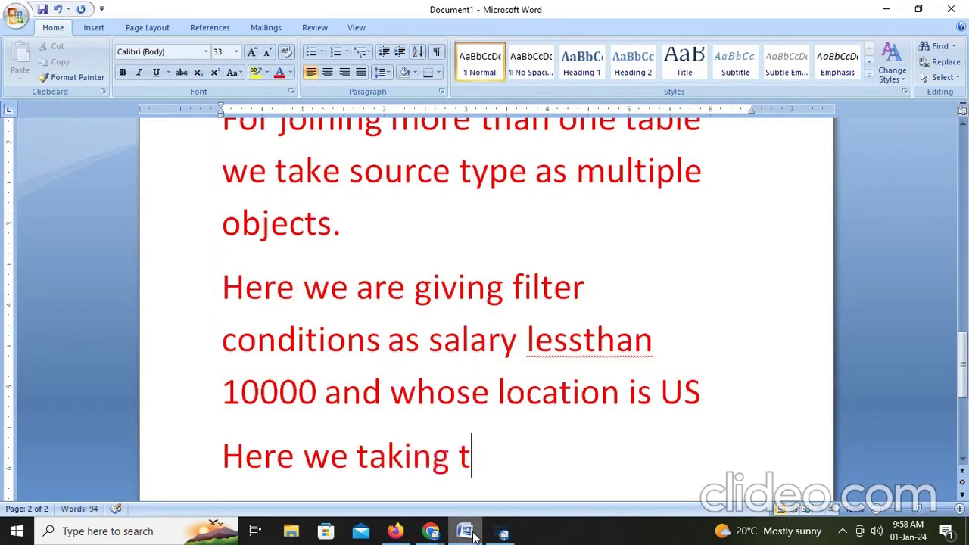
pyautogui.write('arget as')
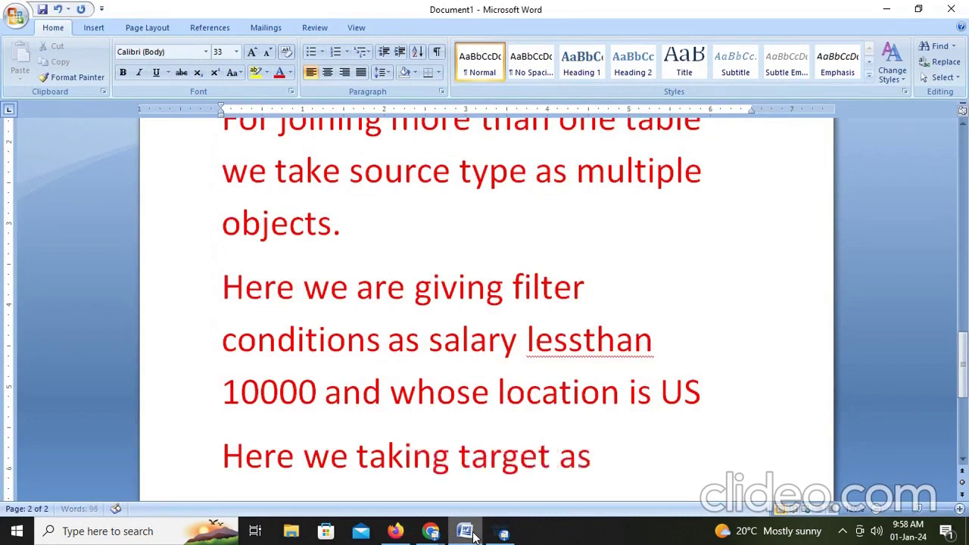
pyautogui.write(' snow')
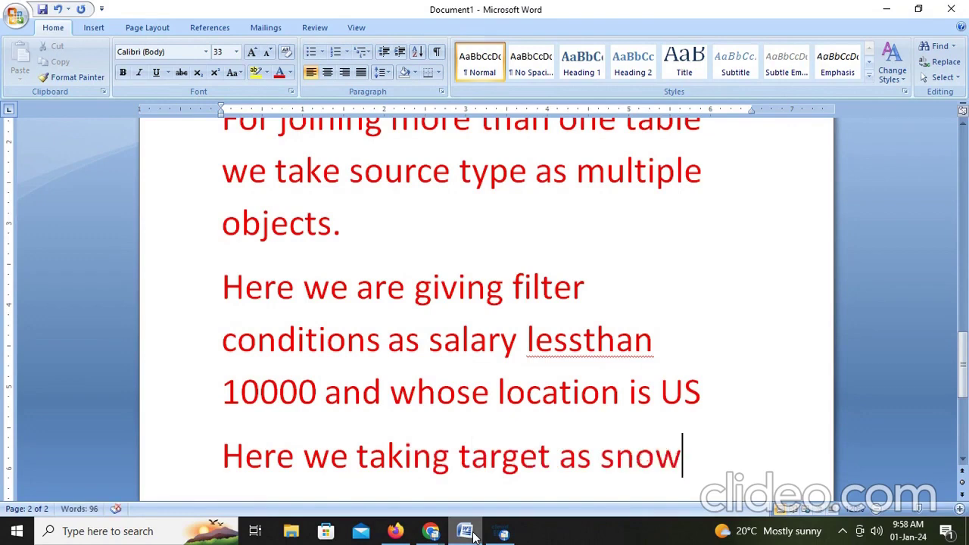
pyautogui.write(' flake co')
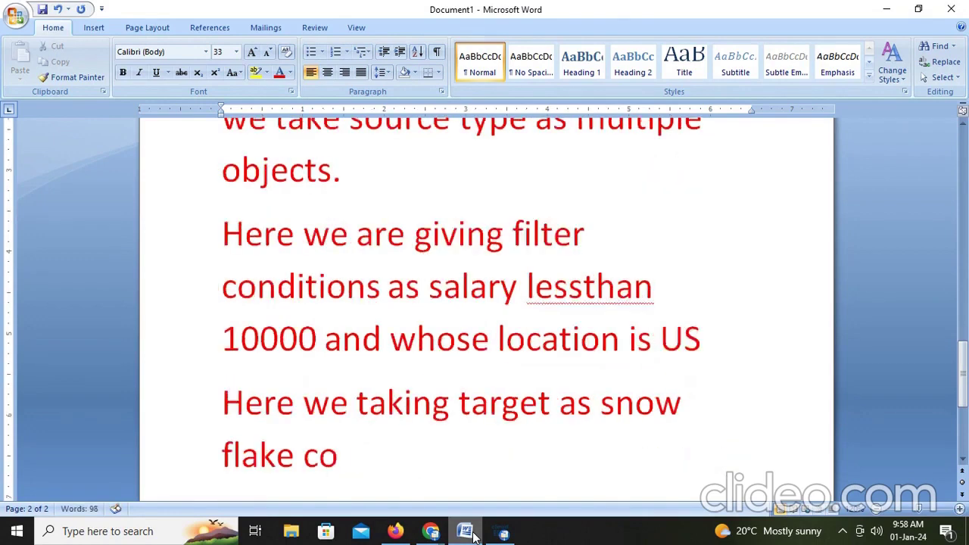
pyautogui.press('BackSpace')
pyautogui.write('loud')
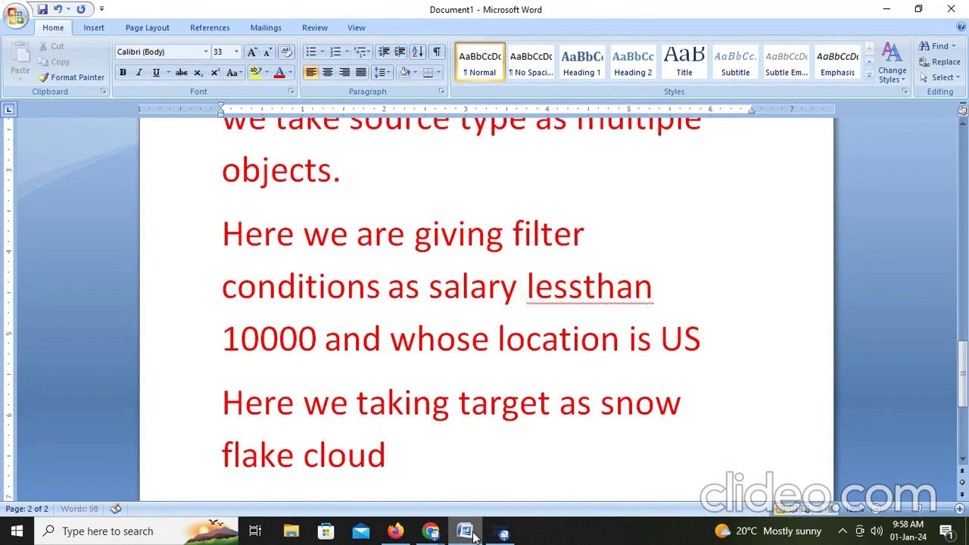
# Continue the snow flake cloud paragraph with ". How to give connection for snow we have seen previous video"
pyautogui.write('. how t')
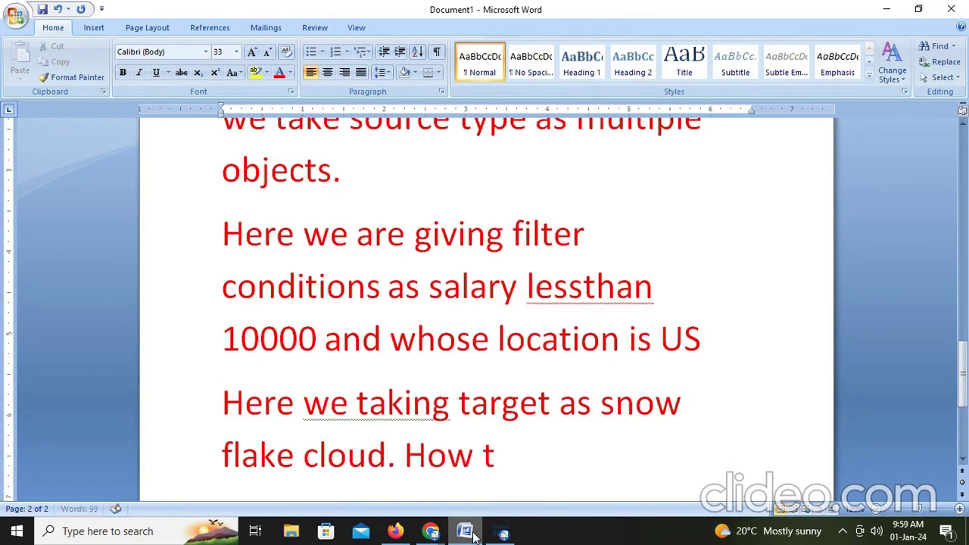
pyautogui.write('o give co')
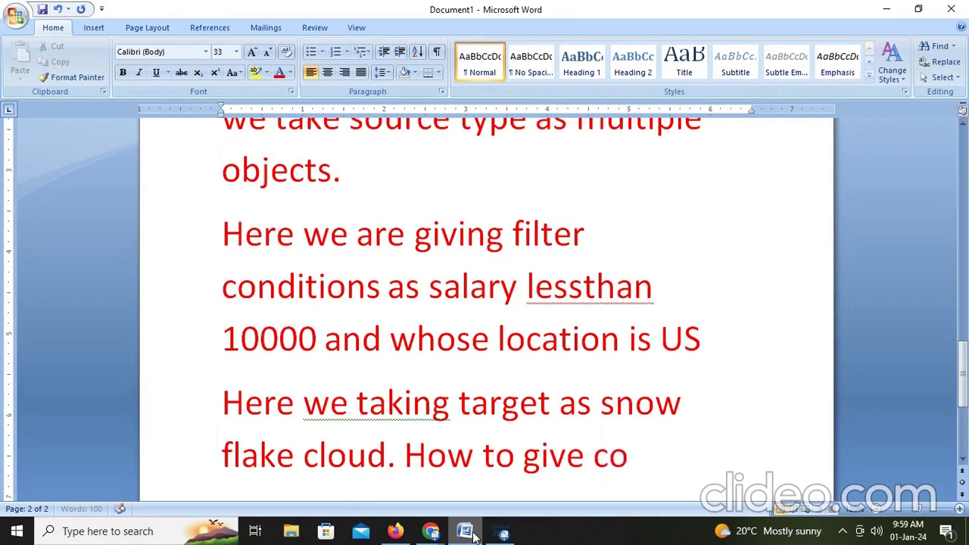
pyautogui.write('nnection for')
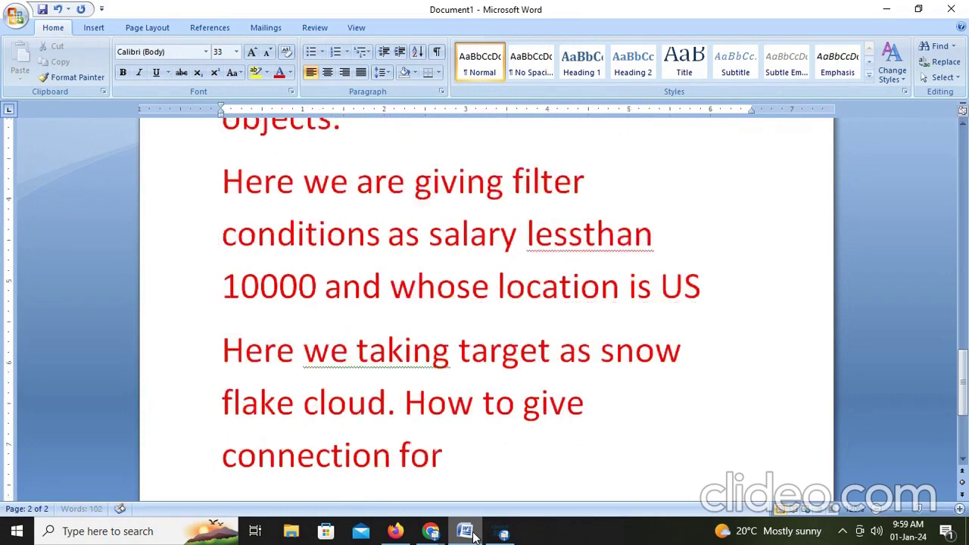
pyautogui.write(' snow we')
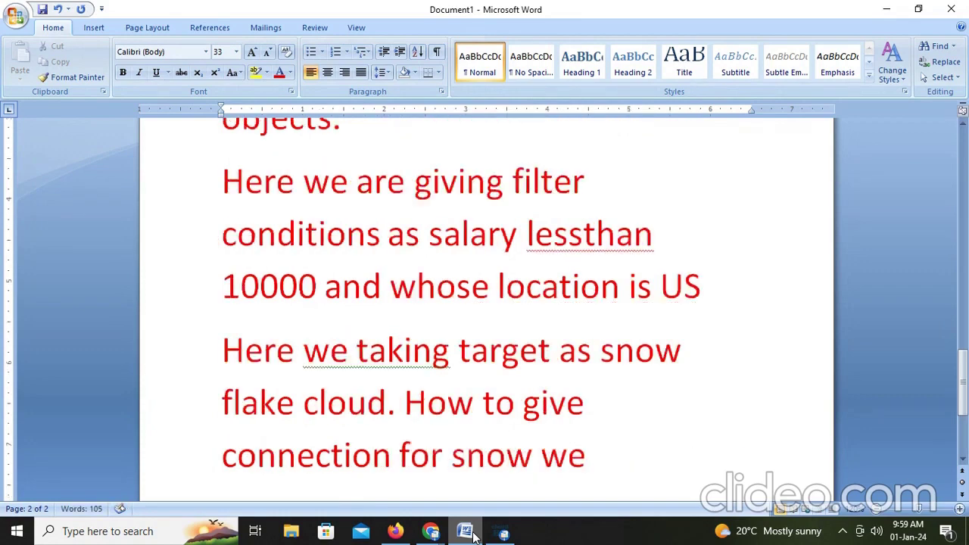
pyautogui.write(' have seen')
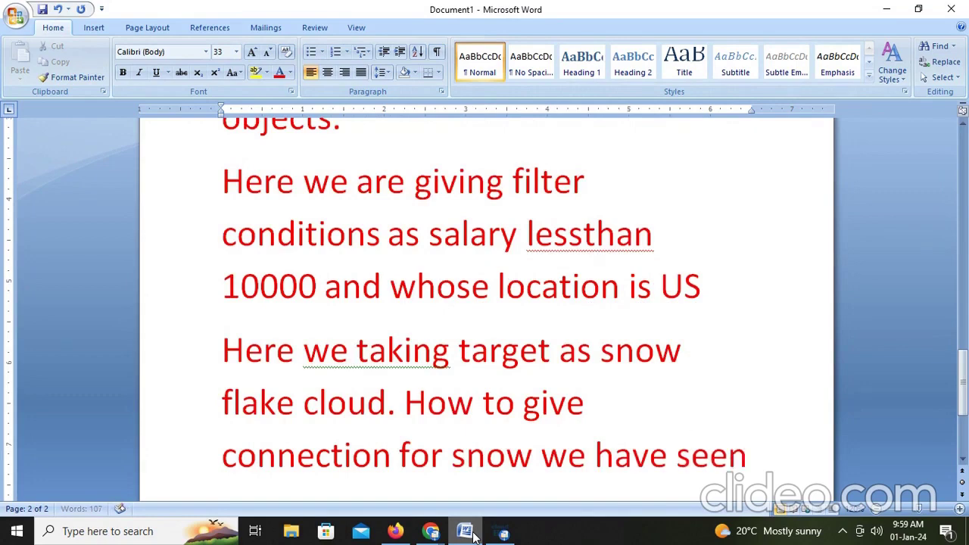
pyautogui.write(' pro')
pyautogui.press('BackSpace')
pyautogui.write('e')
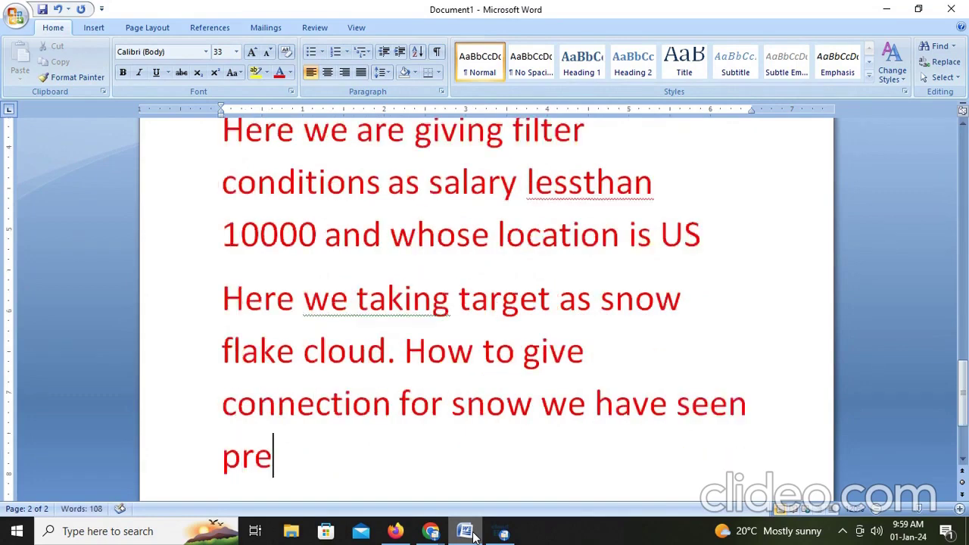
pyautogui.write('vious vidl')
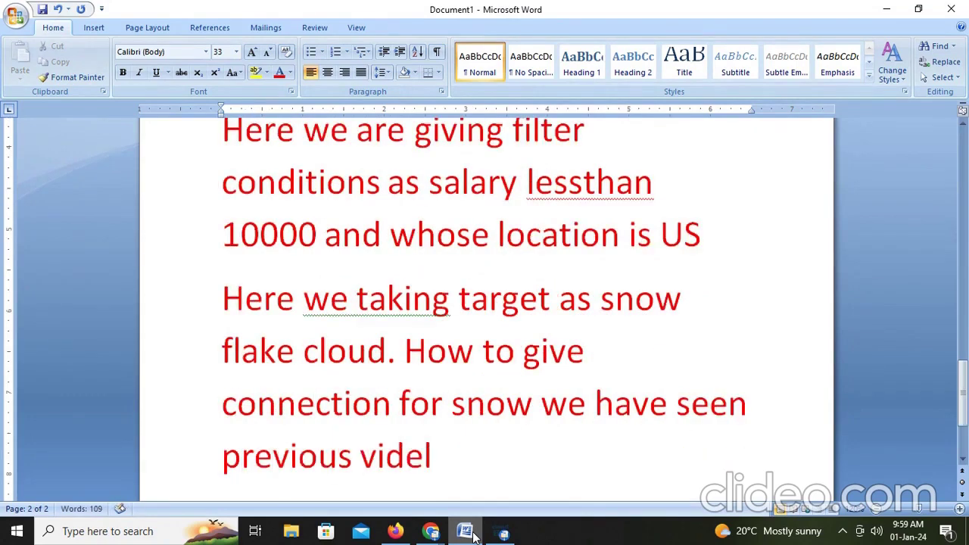
pyautogui.press('BackSpace')
pyautogui.write('o')
# Switch to Data Integration and review the target's fields and their field mapping down to the COUNTRY field
pyautogui.hotkey('alt', 'Tab')
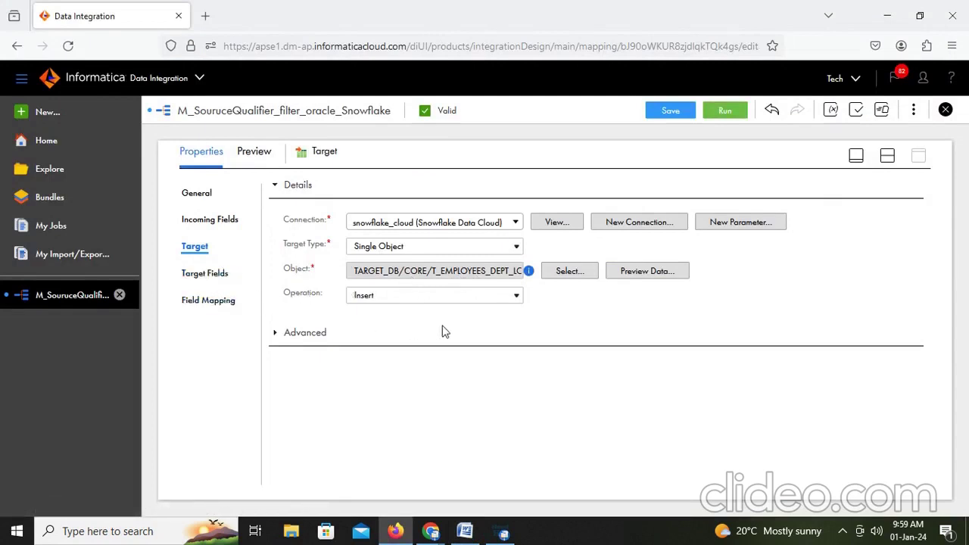
pyautogui.click(206, 276)
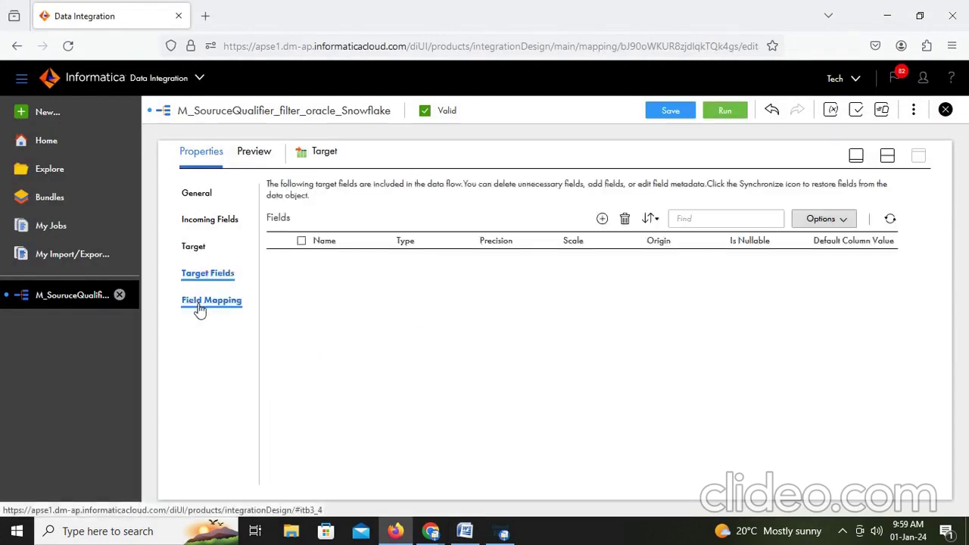
pyautogui.click(200, 299)
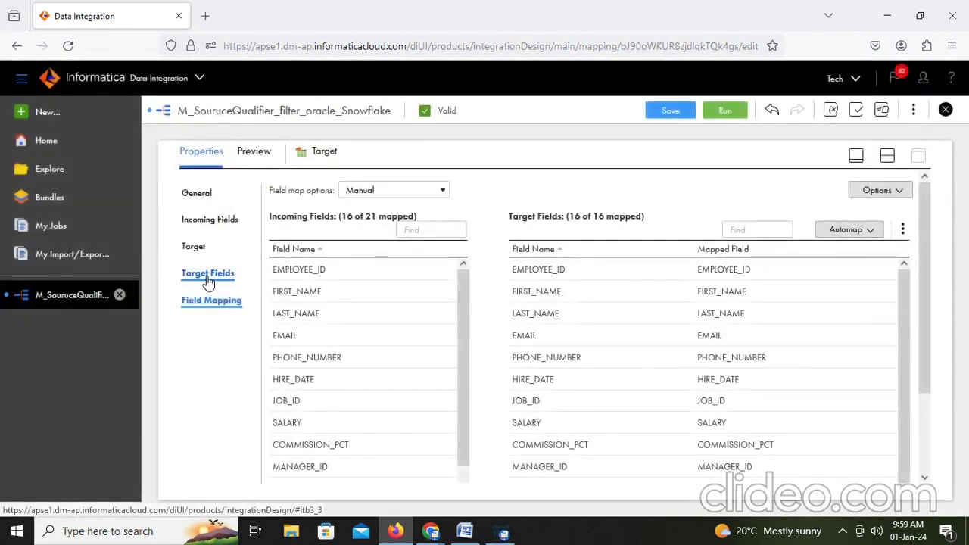
pyautogui.click(208, 276)
pyautogui.scroll(-2, 378, 293)
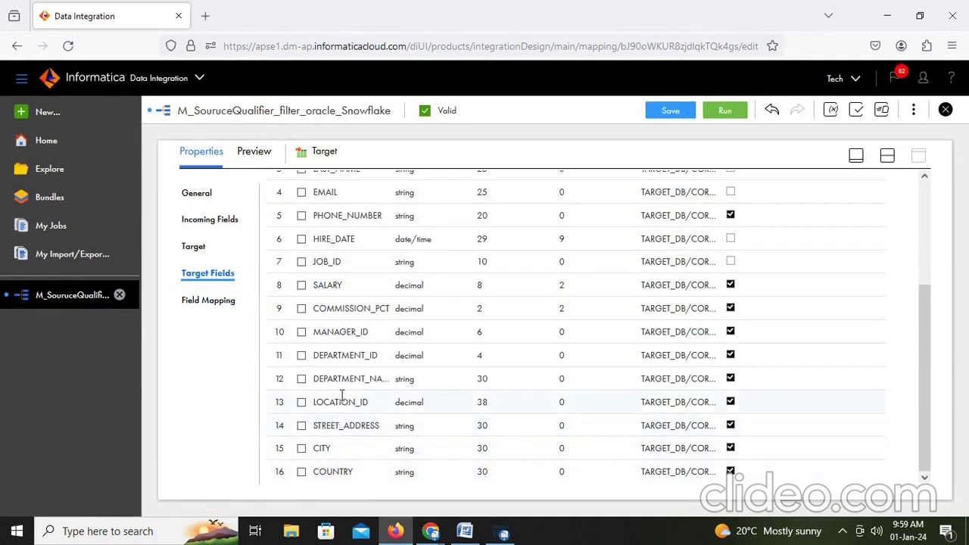
pyautogui.scroll(2, 330, 257)
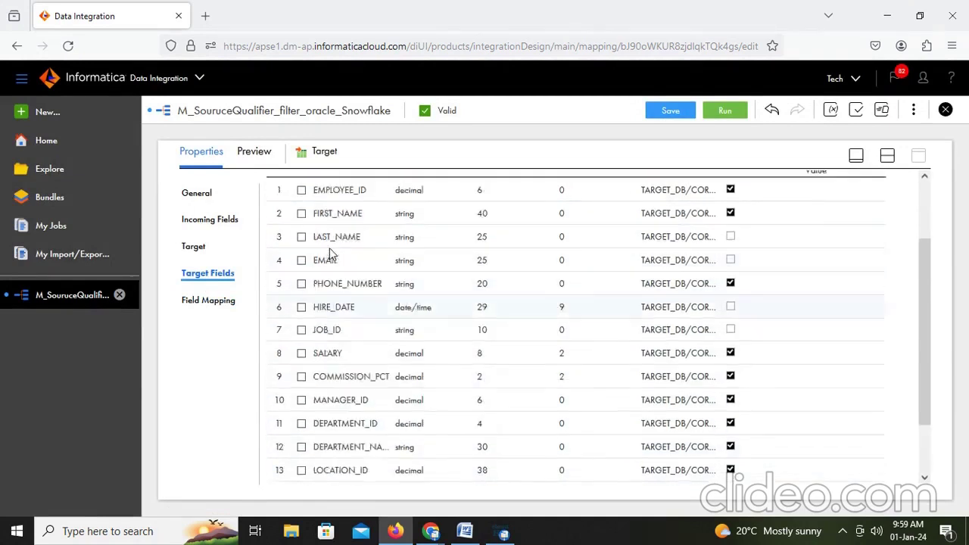
pyautogui.click(222, 301)
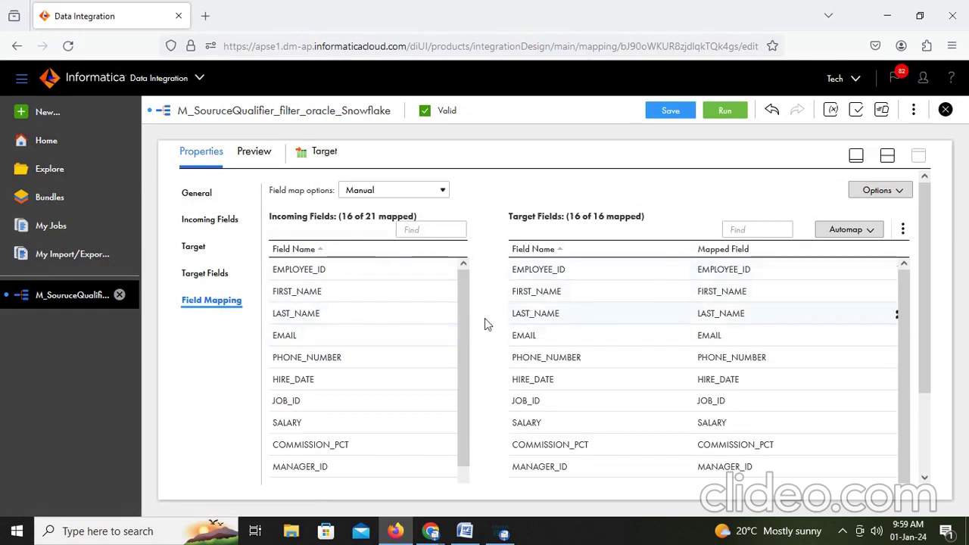
pyautogui.scroll(-3, 662, 386)
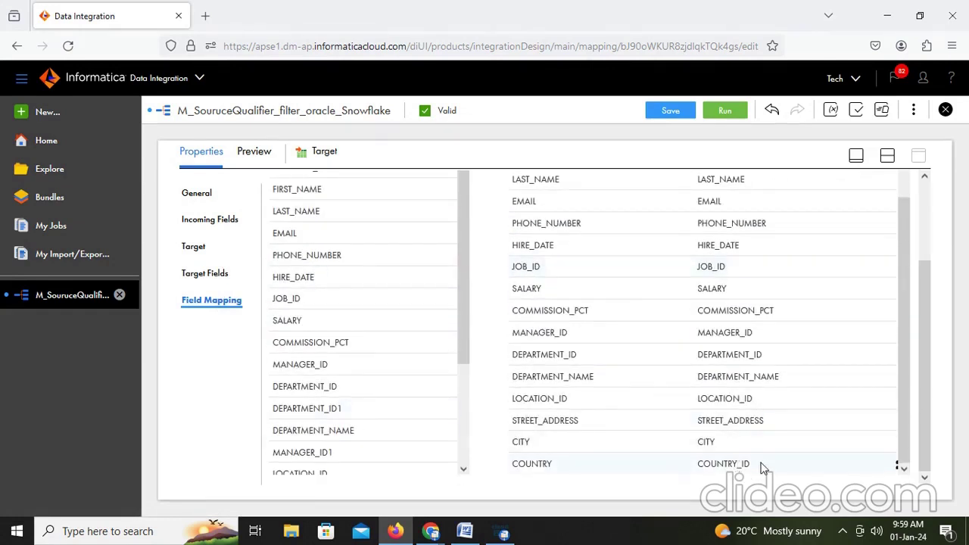
# Save the M_SouruceQualifier_filter_oracle_Snowflake mapping and open its run setup
pyautogui.click(667, 116)
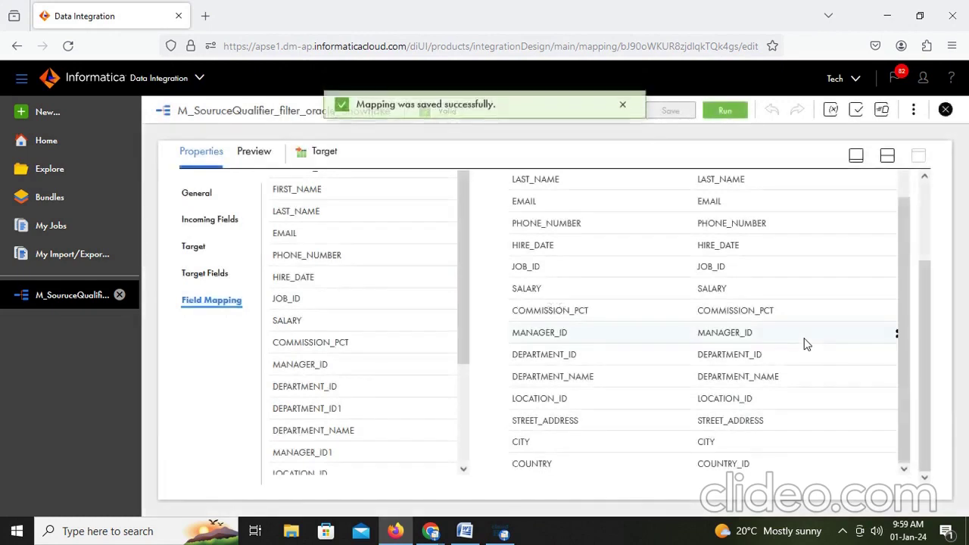
pyautogui.click(723, 111)
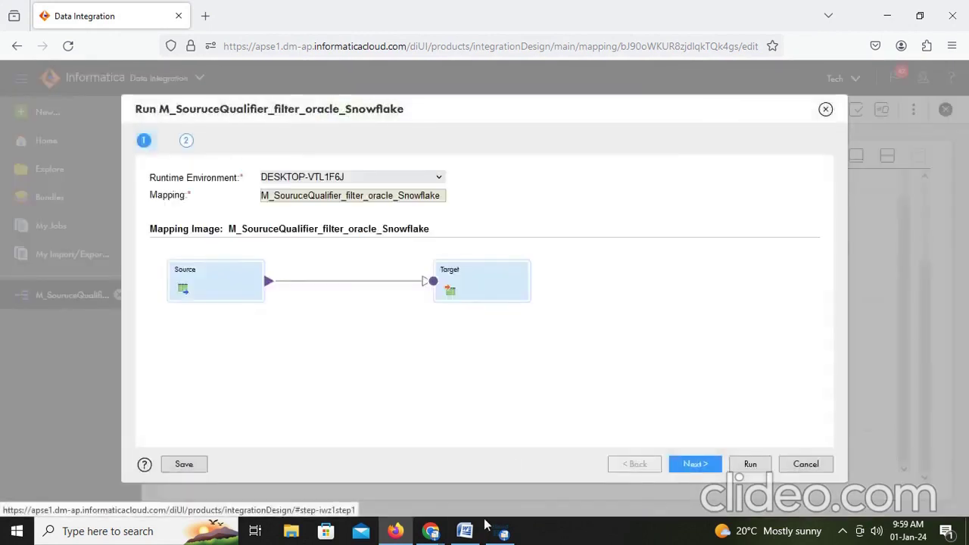
# Switch to Chrome, open the bookmarked Snowflake site and sign in with the saved username and account password
pyautogui.moveTo(430, 530)
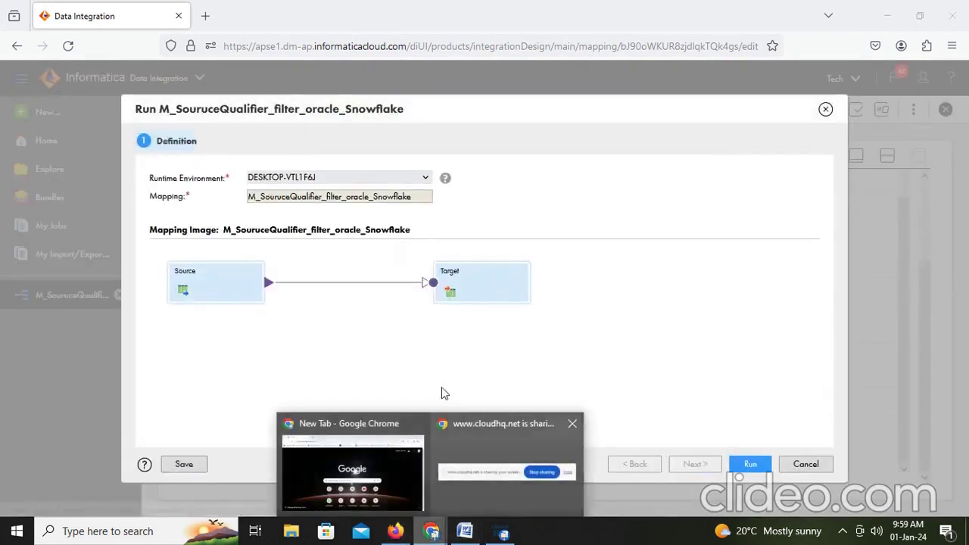
pyautogui.click(337, 424)
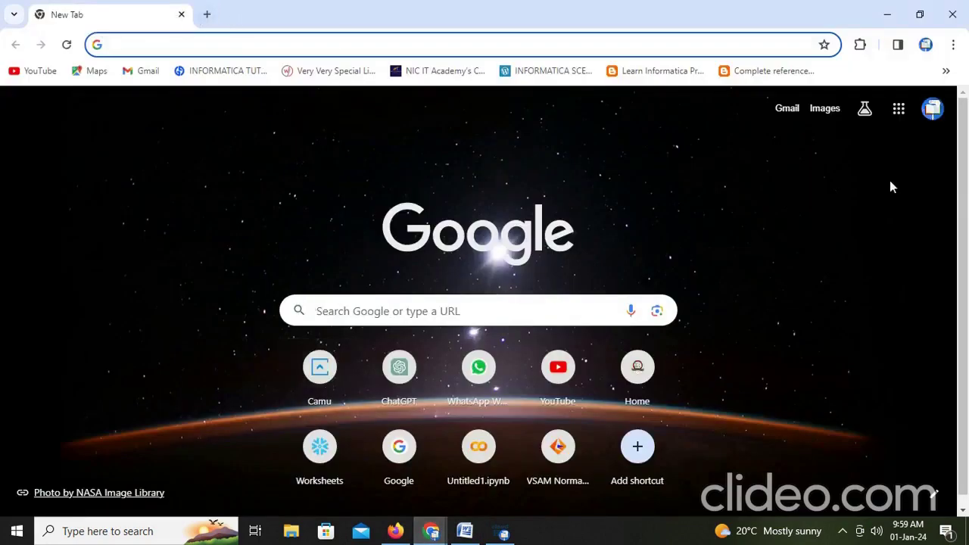
pyautogui.click(946, 70)
pyautogui.click(795, 182)
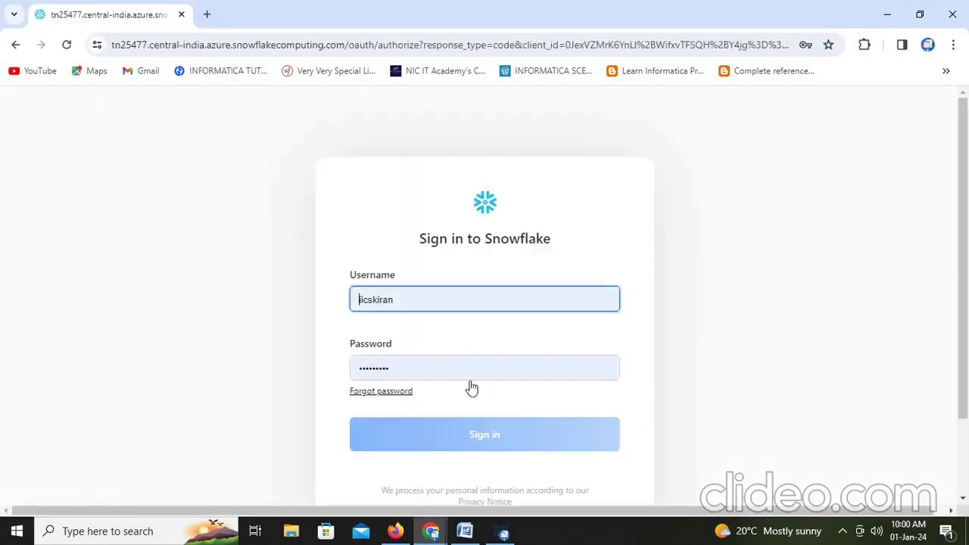
pyautogui.click(471, 375)
pyautogui.click(465, 413)
pyautogui.click(455, 443)
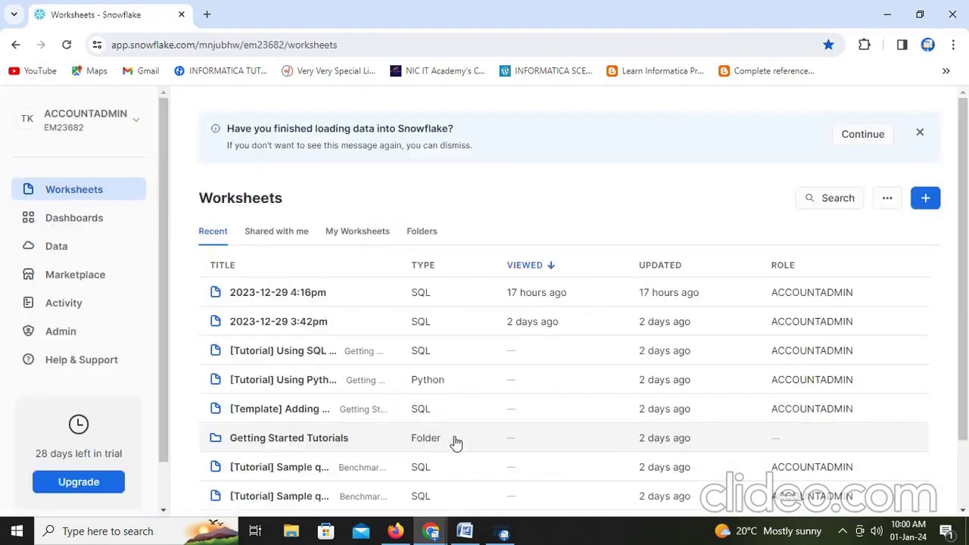
# Open the 2023-12-29 4:16pm worksheet and examine the CREATE TABLE statement for target_db.core.T_EMPLOYEES_DEPT_LOC in an enlarged editor
pyautogui.click(295, 292)
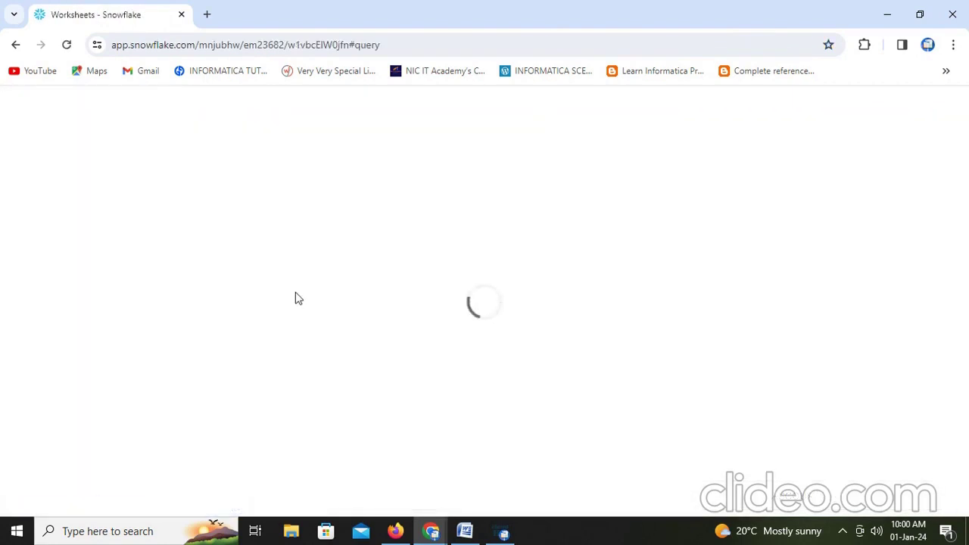
pyautogui.scroll(-2, 536, 289)
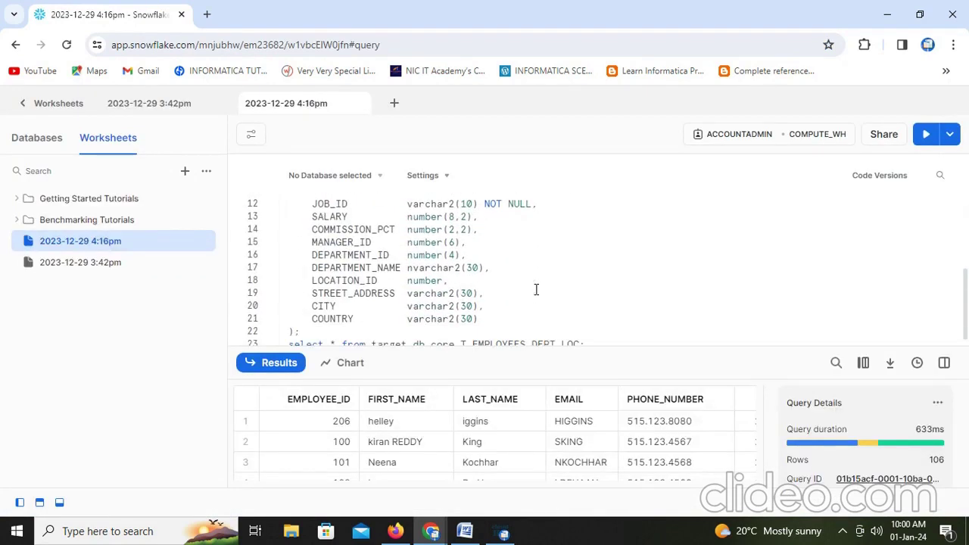
pyautogui.scroll(2, 536, 288)
pyautogui.scroll(2, 533, 286)
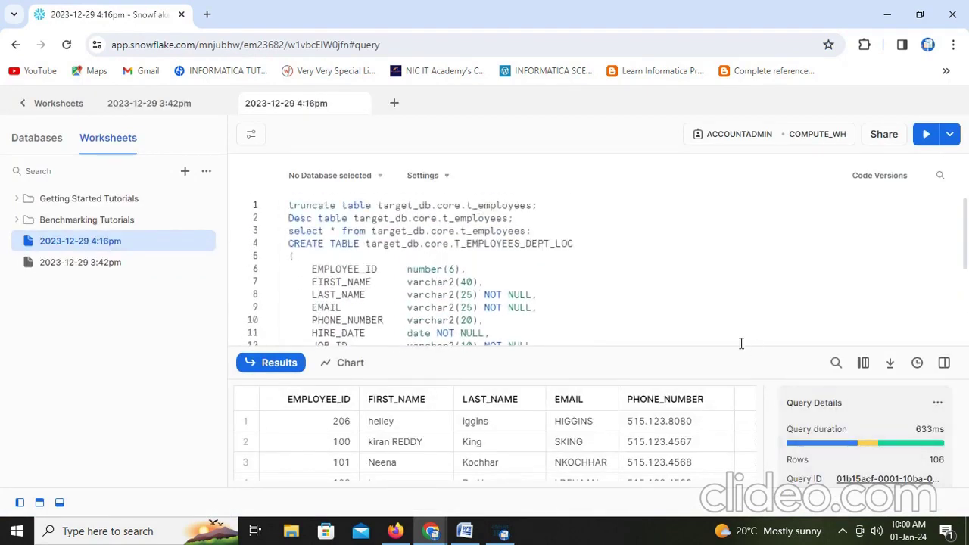
pyautogui.moveTo(740, 363); pyautogui.dragTo(741, 484)
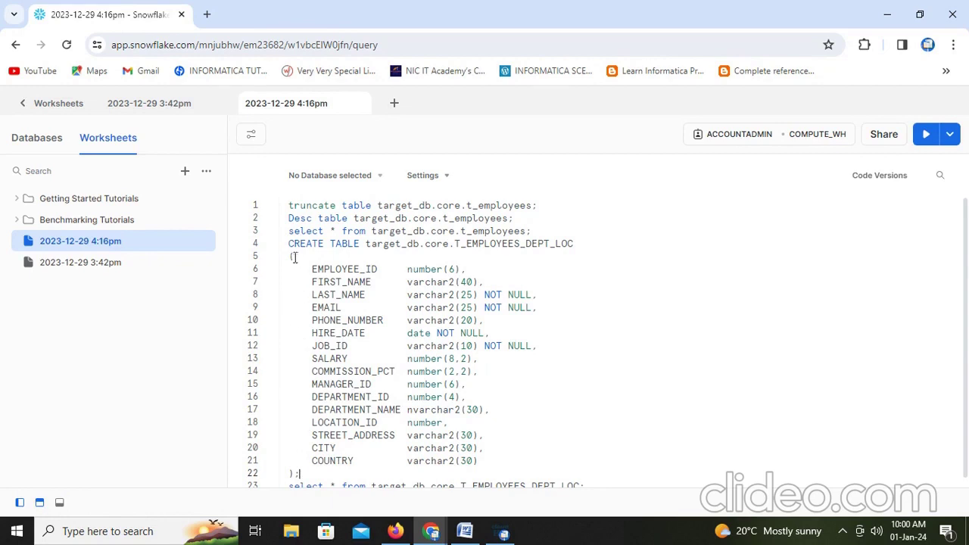
pyautogui.moveTo(289, 243); pyautogui.dragTo(301, 473)
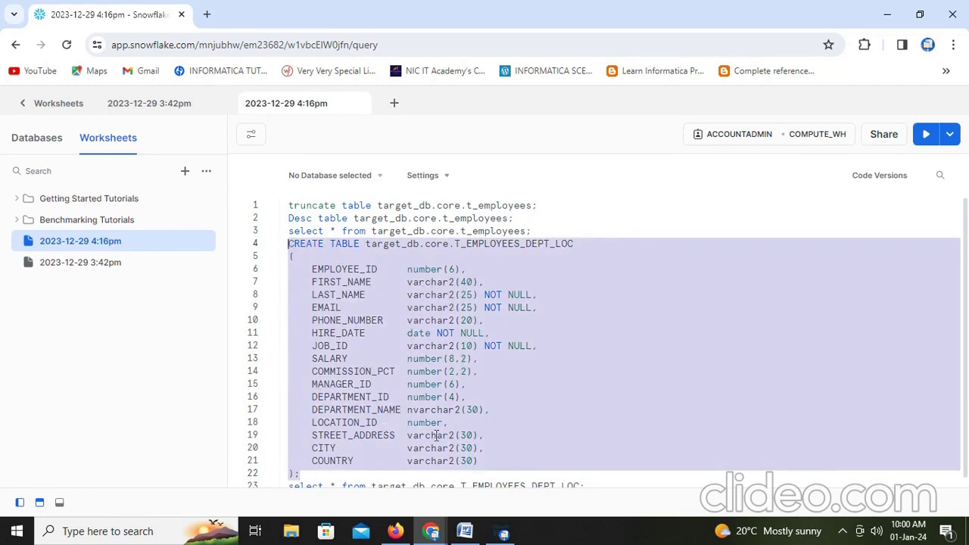
pyautogui.scroll(-1, 757, 291)
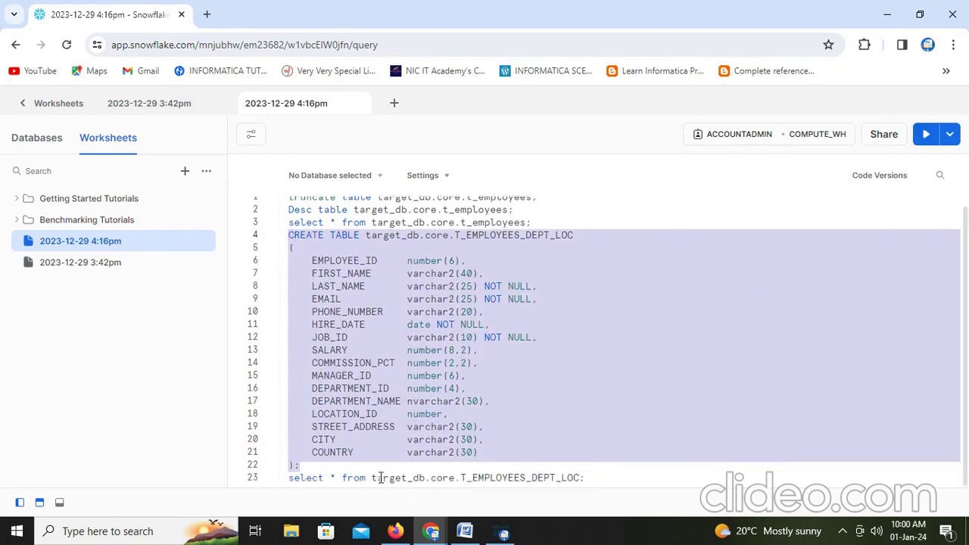
# Add the statement "TRUNCATE Table target_db.core.T_EMPLOYEES_DEPT_LOC;" below the last select query, reusing its table name, and run it
pyautogui.moveTo(369, 478); pyautogui.dragTo(606, 474)
pyautogui.hotkey('ctrl', 'c')
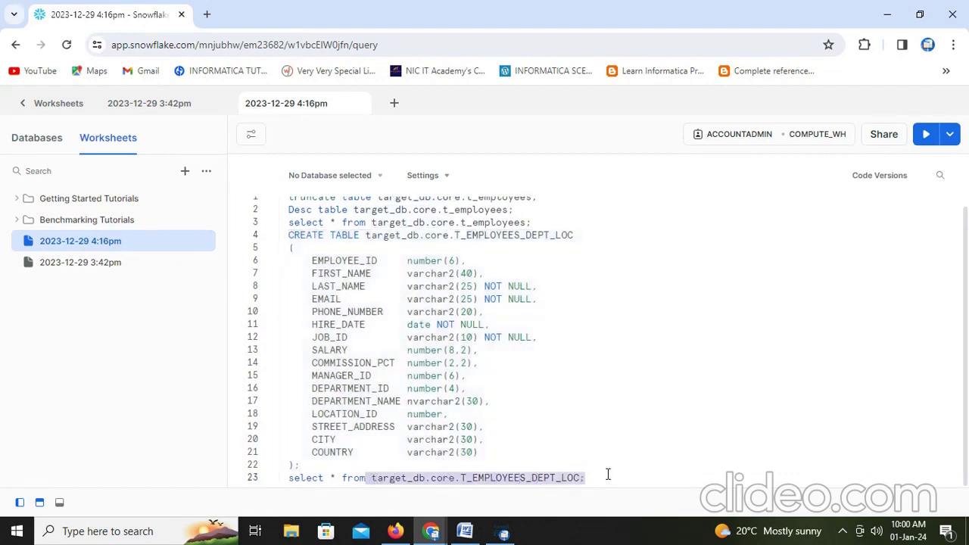
pyautogui.click(605, 476)
pyautogui.press('Return')
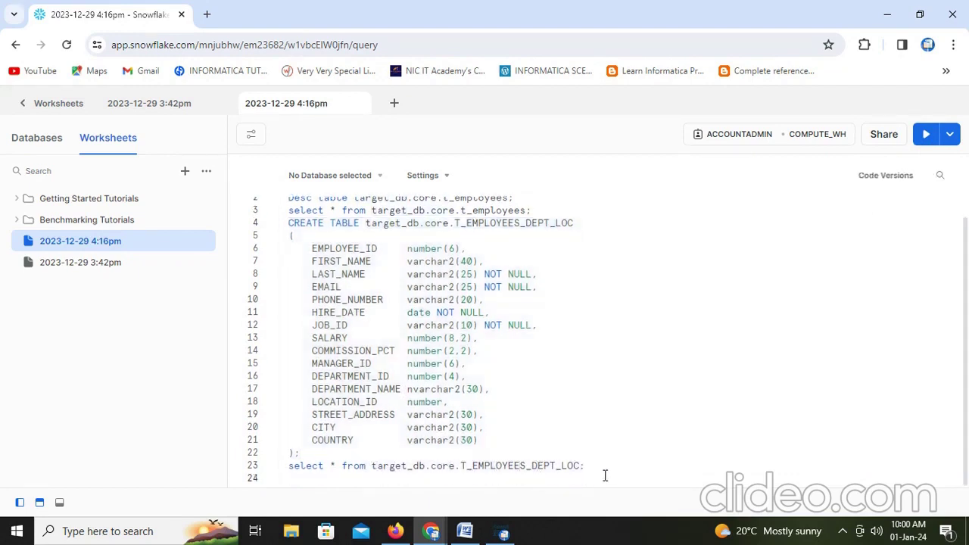
pyautogui.write('t')
pyautogui.press('BackSpace')
pyautogui.write('Trunc')
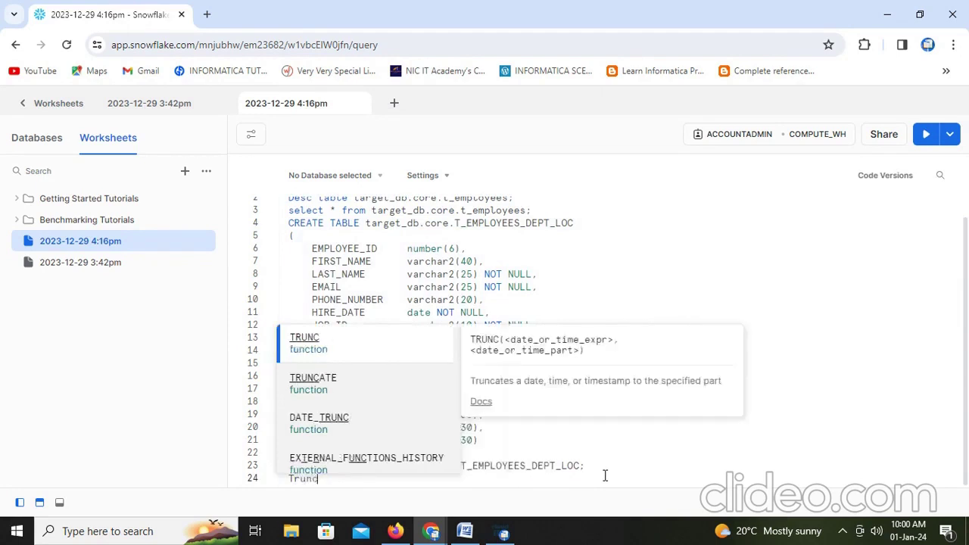
pyautogui.press('Down')
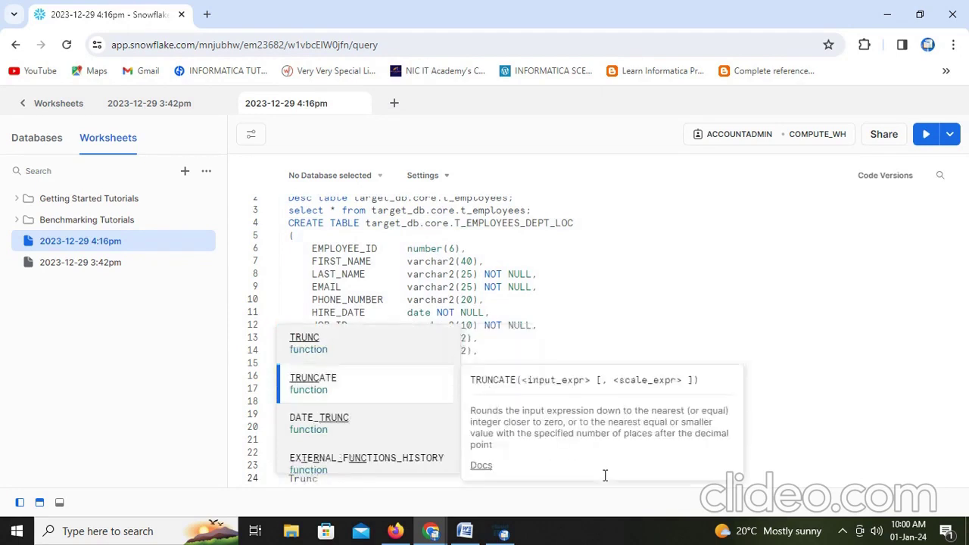
pyautogui.press('Return')
pyautogui.write('Ta')
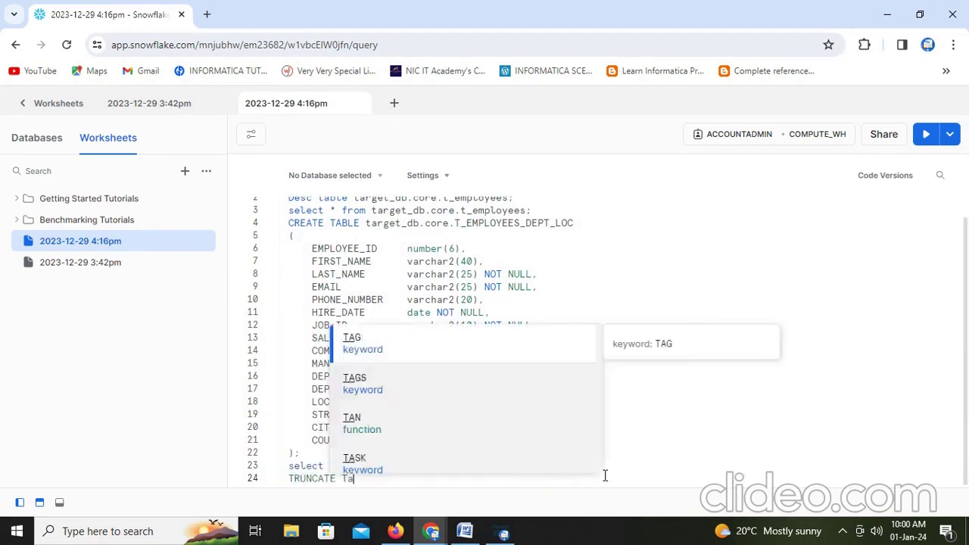
pyautogui.write('bvle')
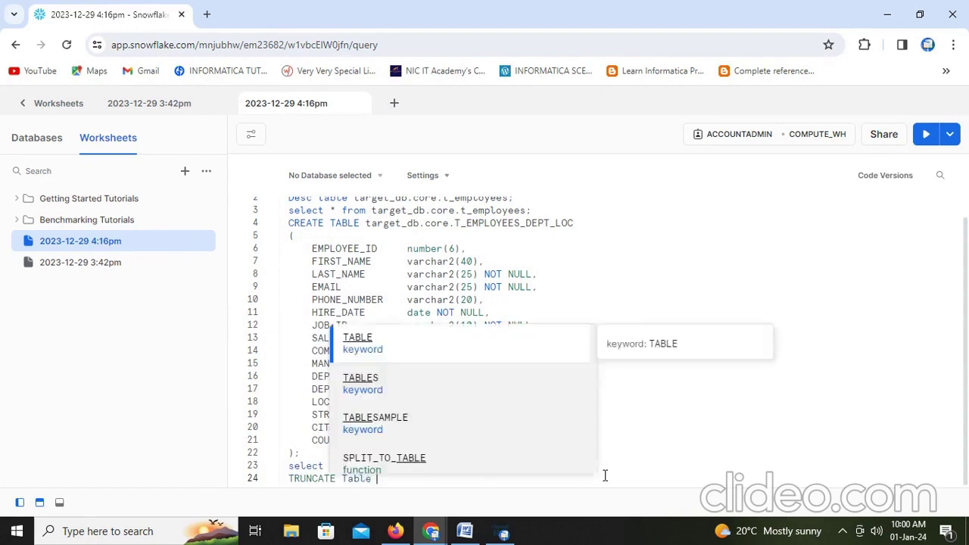
pyautogui.hotkey('ctrl', 'v')
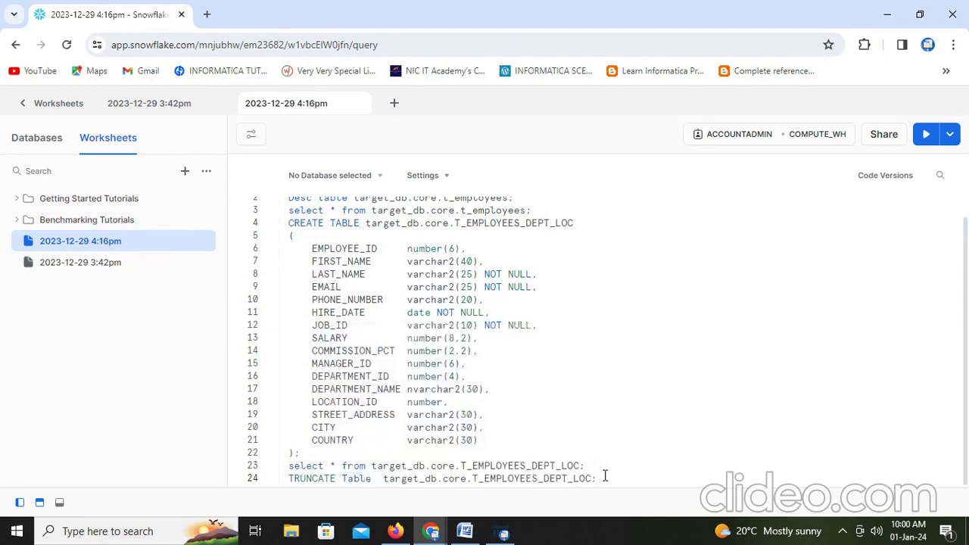
pyautogui.hotkey('ctrl', 'Return')
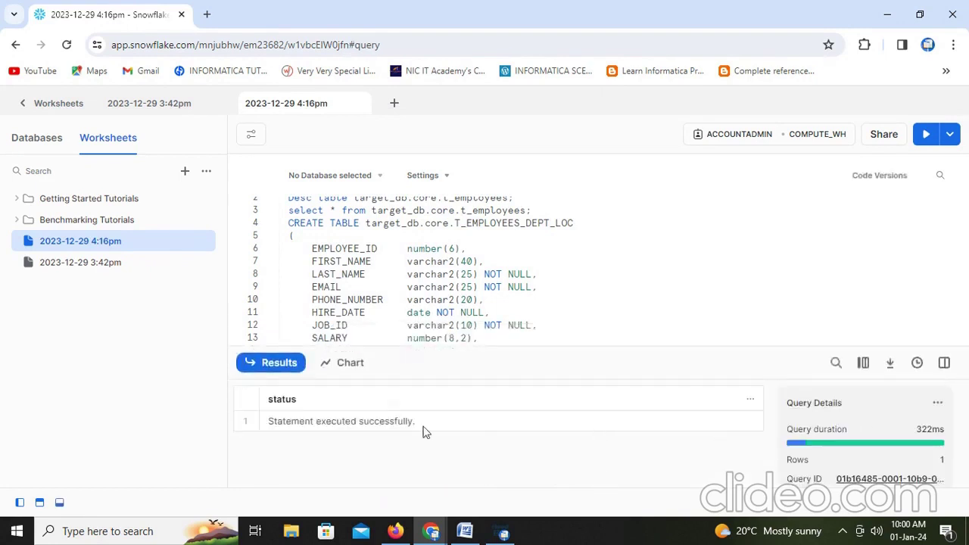
pyautogui.scroll(-4, 493, 322)
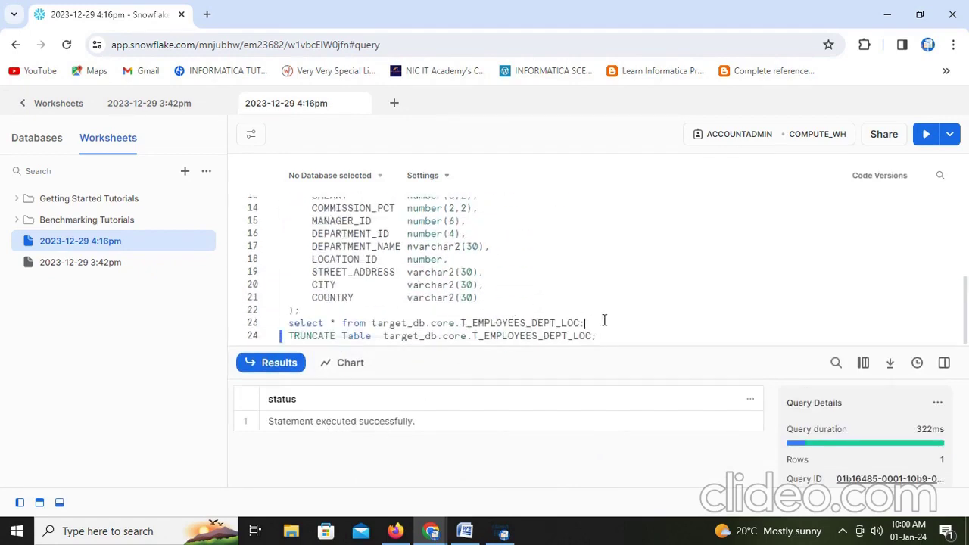
# Run the select query on target_db.core.T_EMPLOYEES_DEPT_LOC to check the table's contents
pyautogui.click(604, 320)
pyautogui.hotkey('ctrl', 'Return')
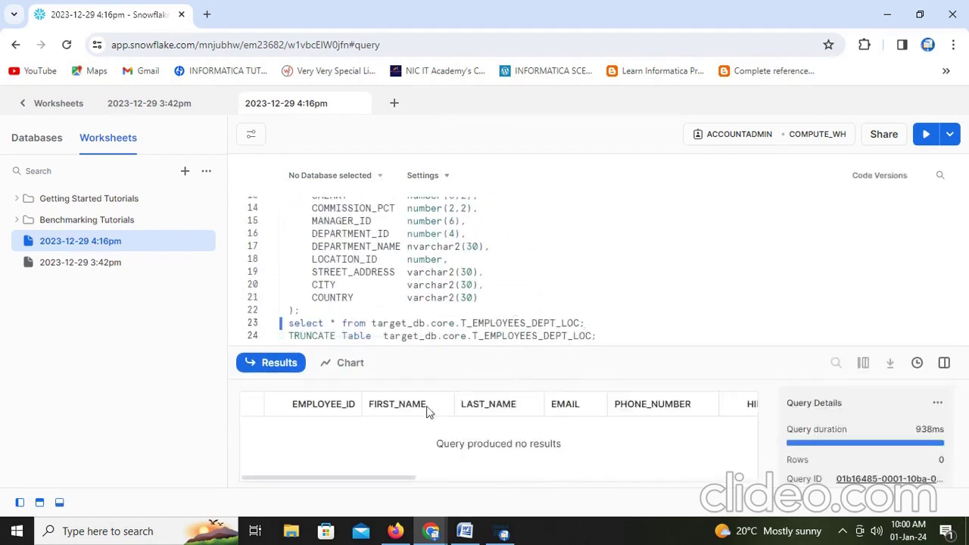
# Switch to Word and add the line "Here in target we don't have any data" below the last paragraph
pyautogui.click(464, 531)
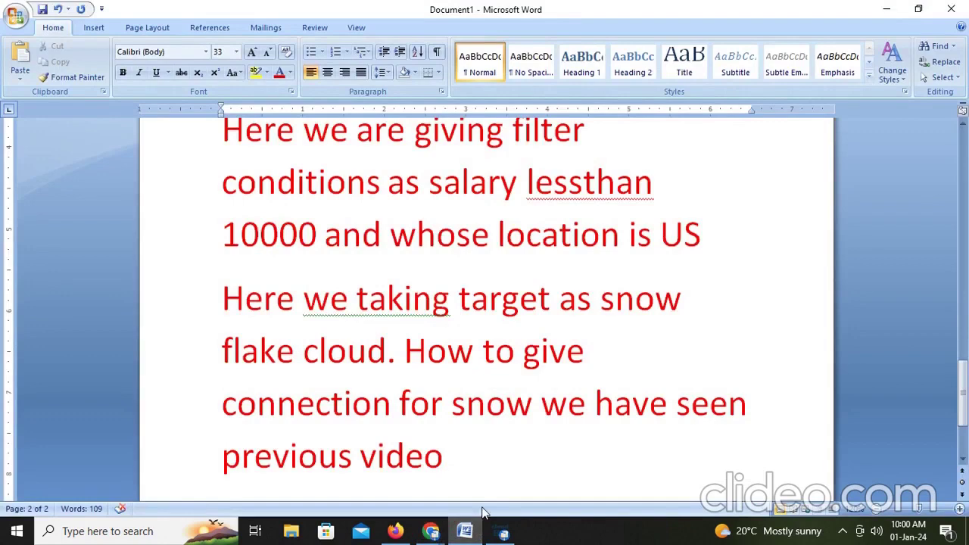
pyautogui.press('Return')
pyautogui.write('here ')
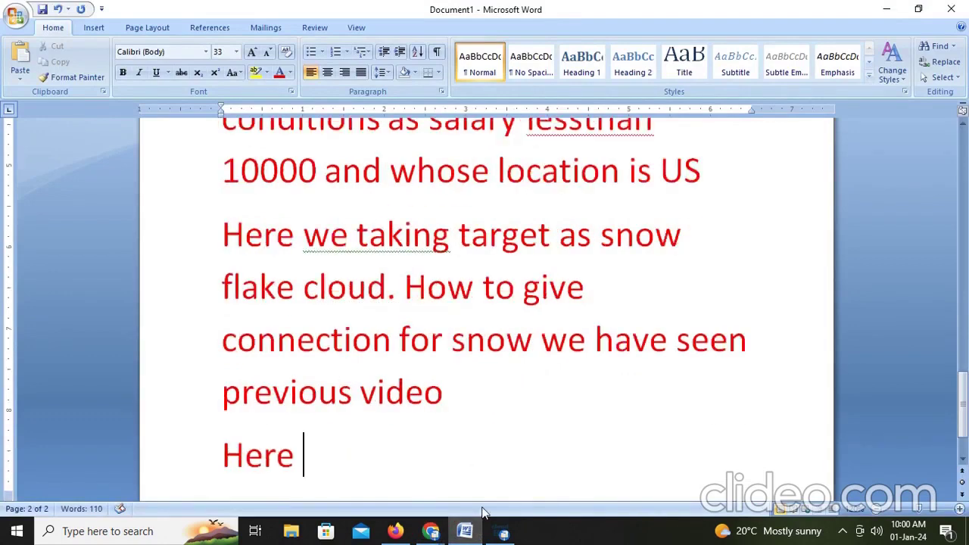
pyautogui.write('in ta')
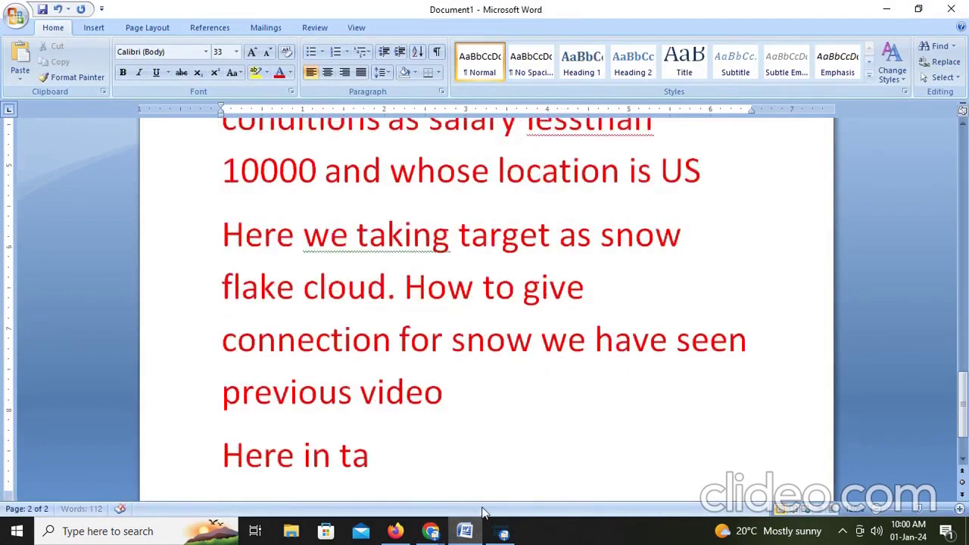
pyautogui.write("rget we don't a")
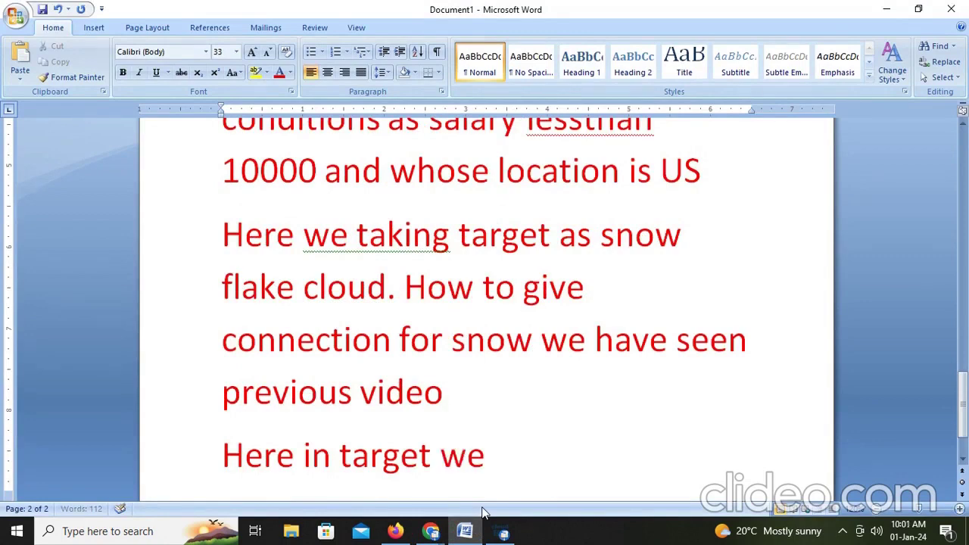
pyautogui.press('BackSpace')
pyautogui.write('hae')
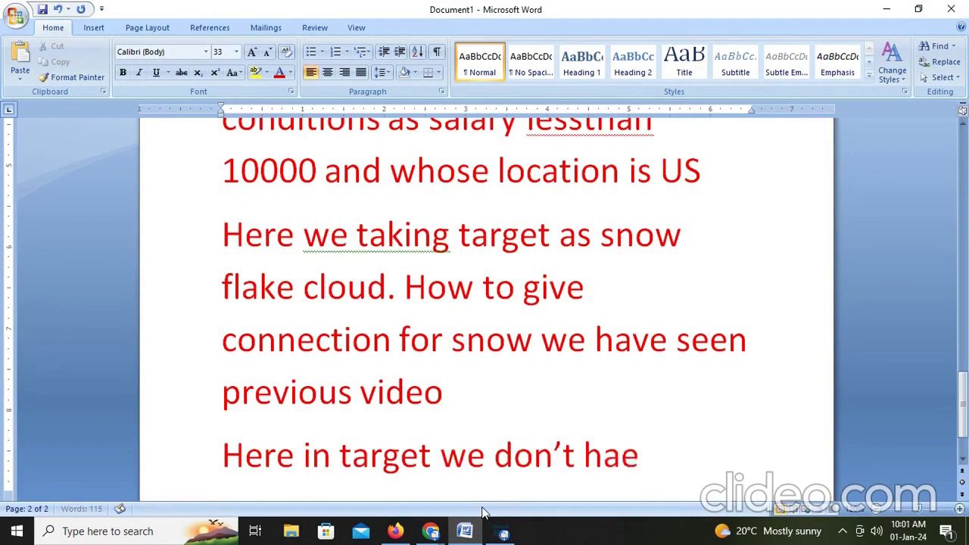
pyautogui.press('BackSpace')
pyautogui.write('ne')
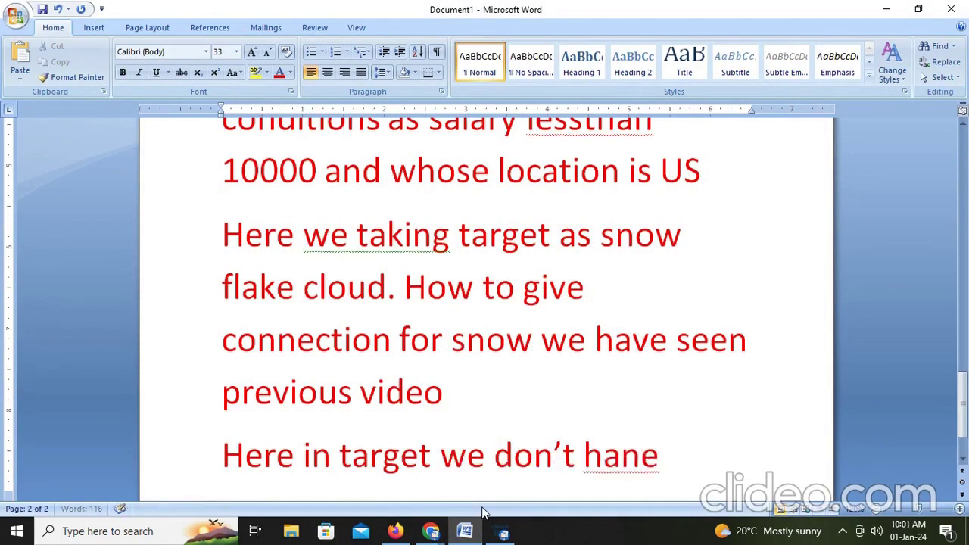
pyautogui.press('BackSpace')
pyautogui.press('BackSpace')
pyautogui.write('ve any data')
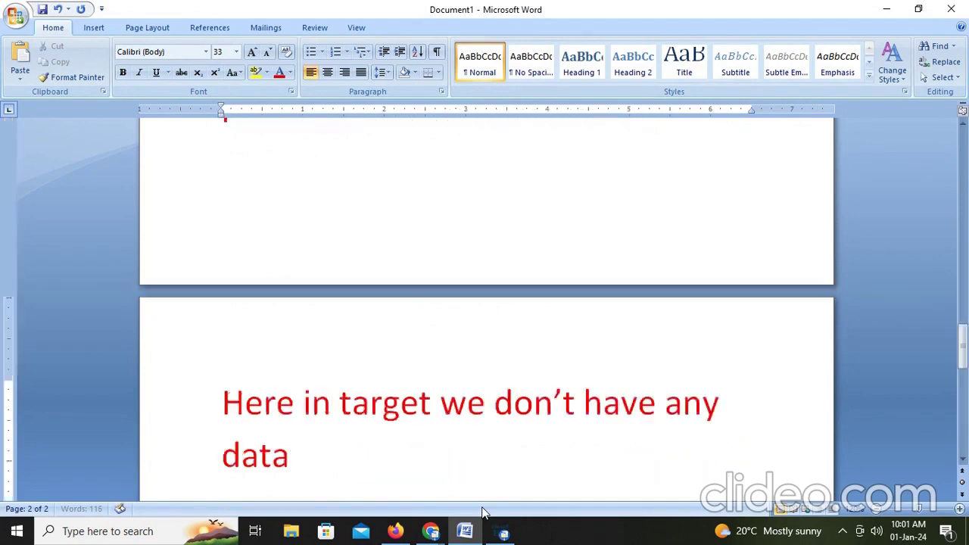
# Add a new paragraph reading "Lets execute the program." below the note about the target
pyautogui.press('Return')
pyautogui.write('lets')
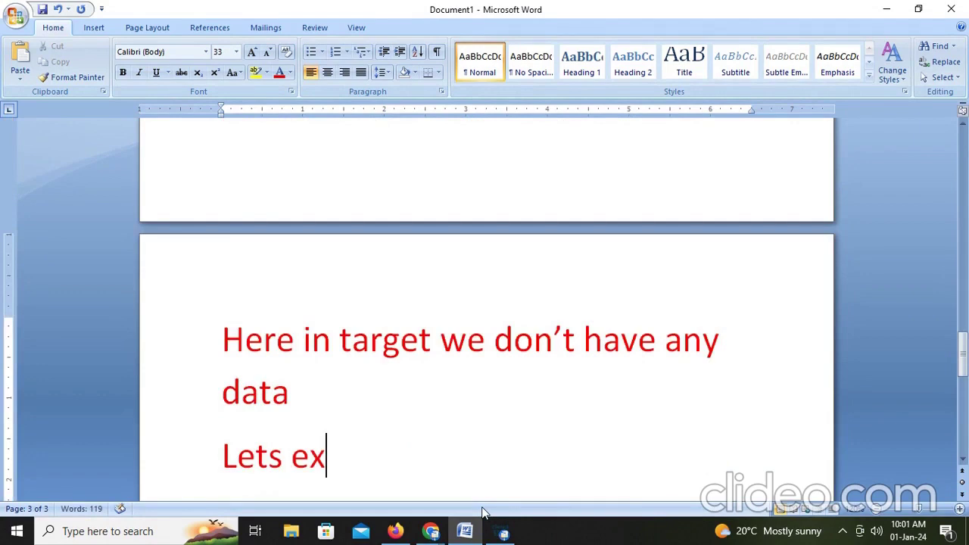
pyautogui.write('ecute the')
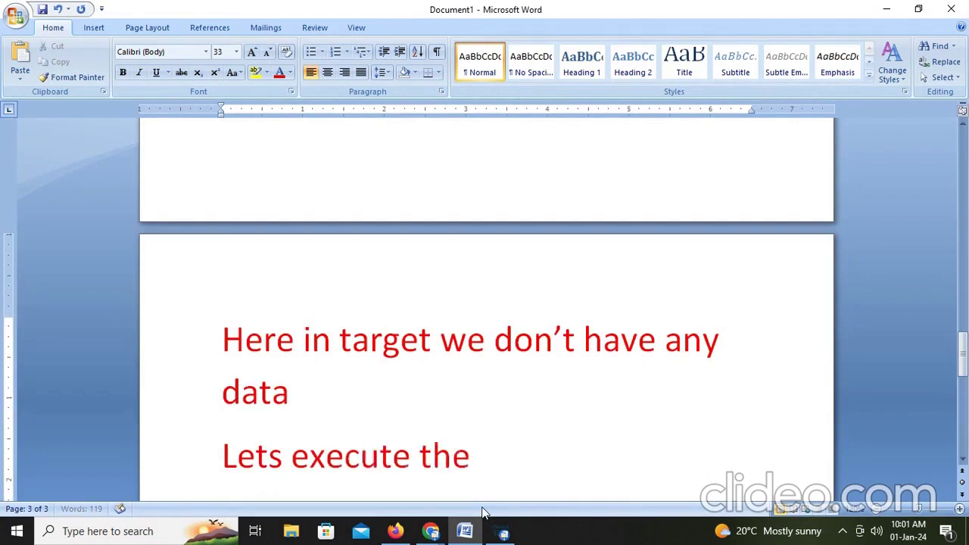
pyautogui.write(' program.')
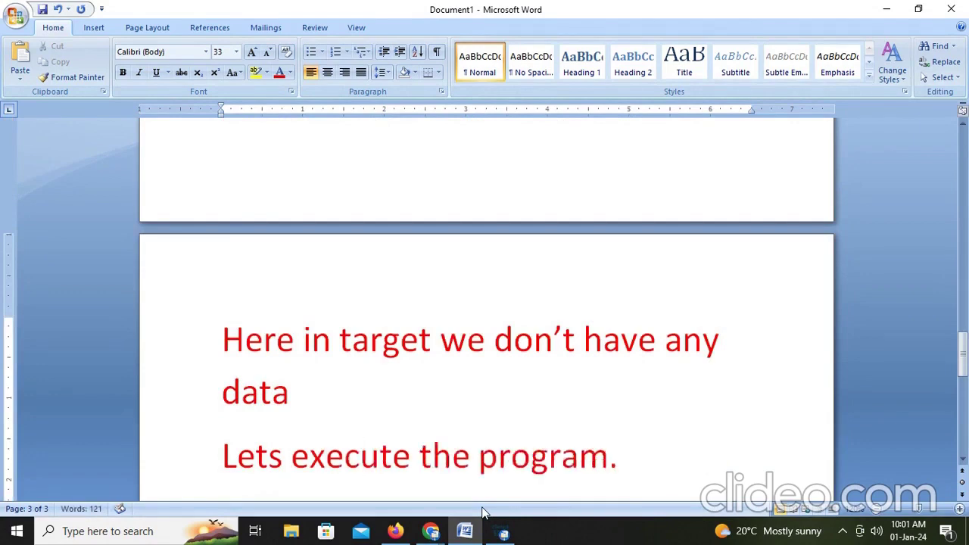
# Switch to Informatica in Firefox, run the M_SouruceQualifier_filter_oracle_Snowflake mapping and open its job list
pyautogui.hotkey('alt', 'Tab')
pyautogui.click(400, 529)
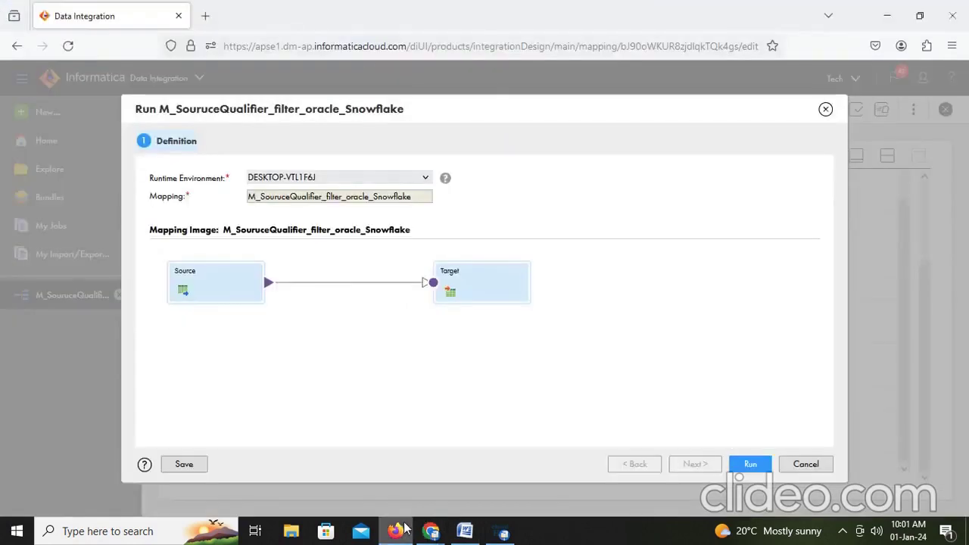
pyautogui.click(759, 467)
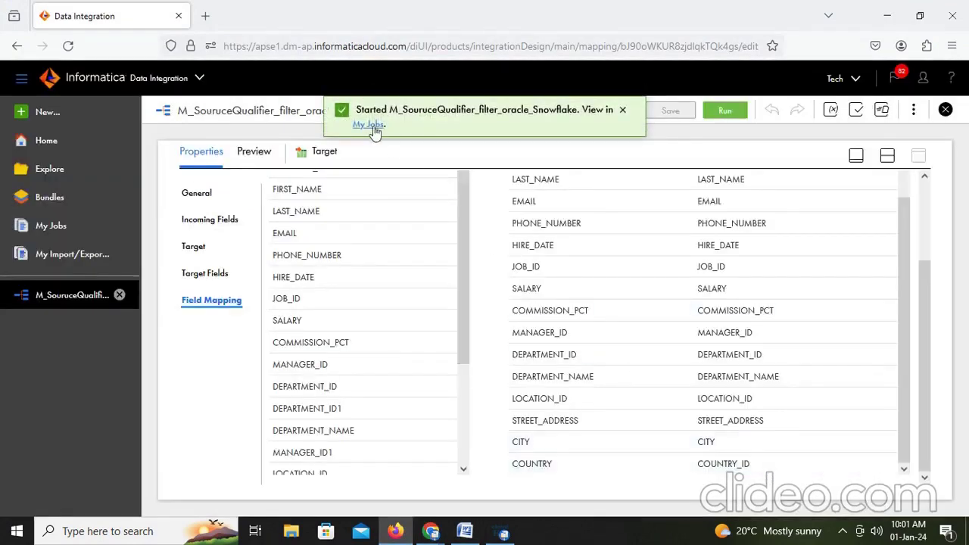
pyautogui.click(370, 126)
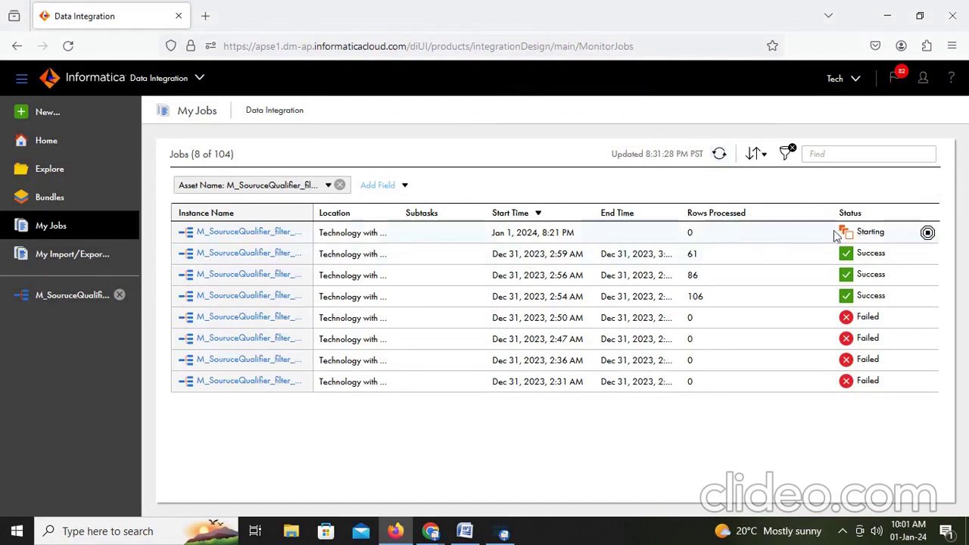
# Refresh the job list repeatedly to follow the newest mapping job's status and rows processed
pyautogui.click(719, 154)
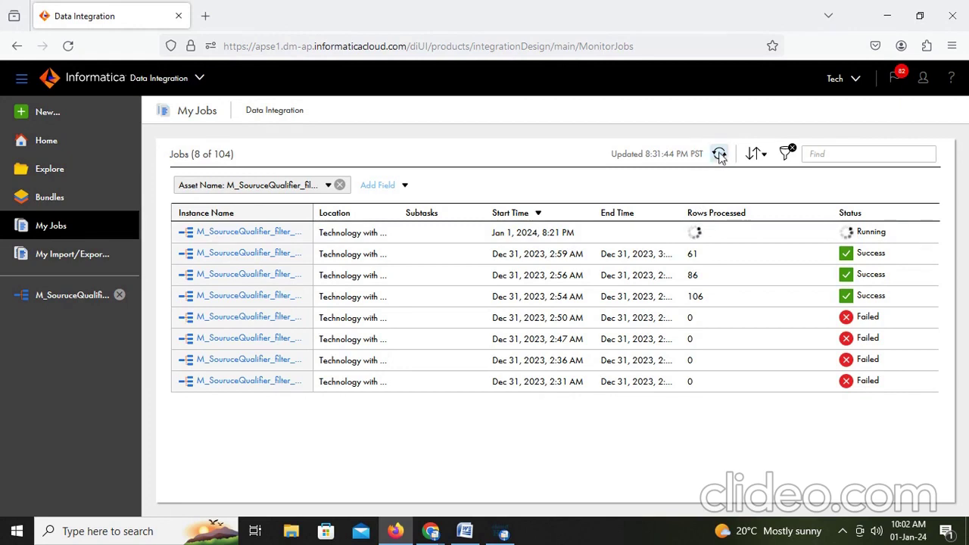
pyautogui.click(720, 155)
pyautogui.click(718, 154)
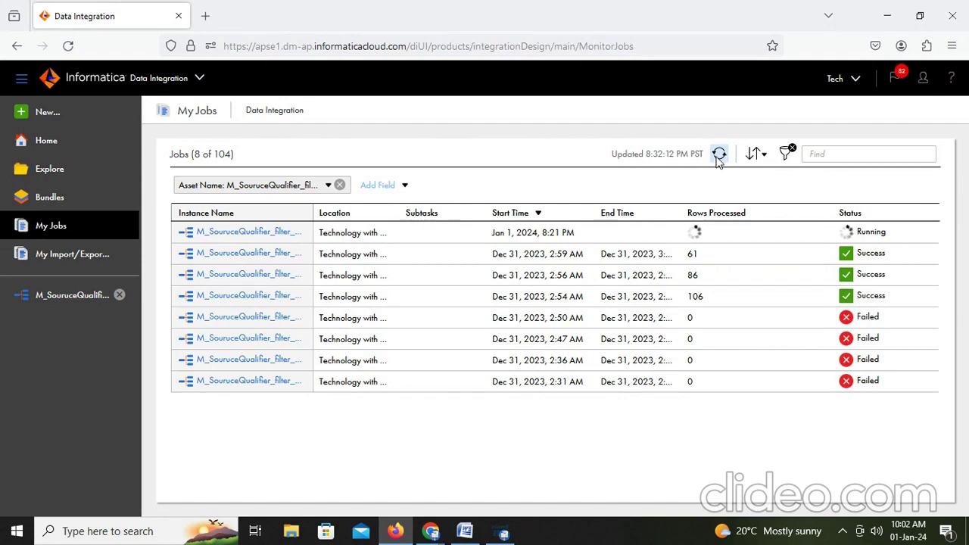
pyautogui.click(719, 156)
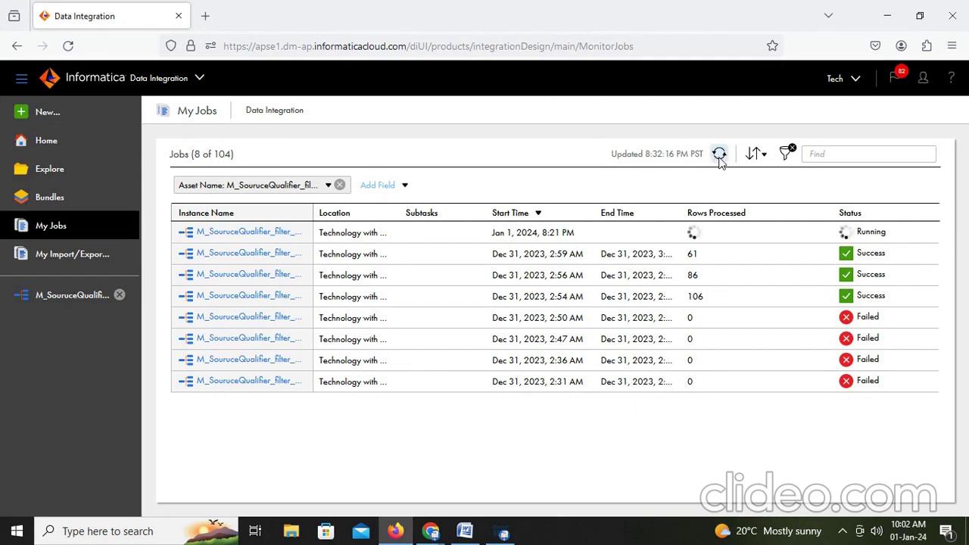
pyautogui.click(720, 157)
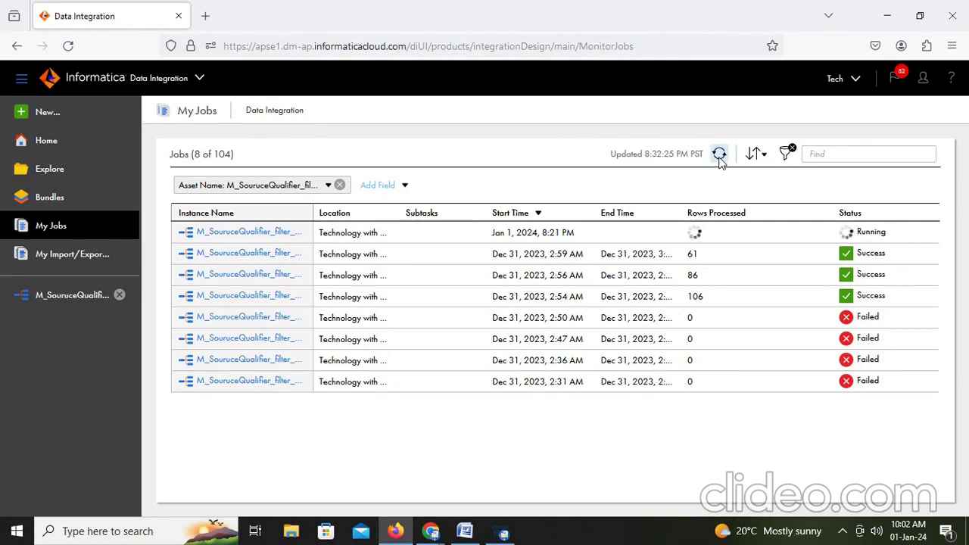
pyautogui.click(719, 158)
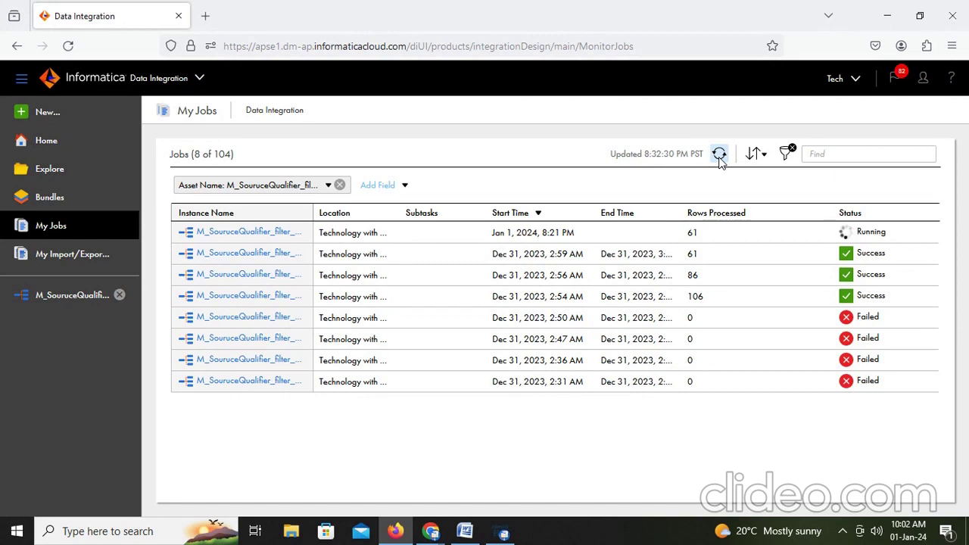
pyautogui.moveTo(704, 240)
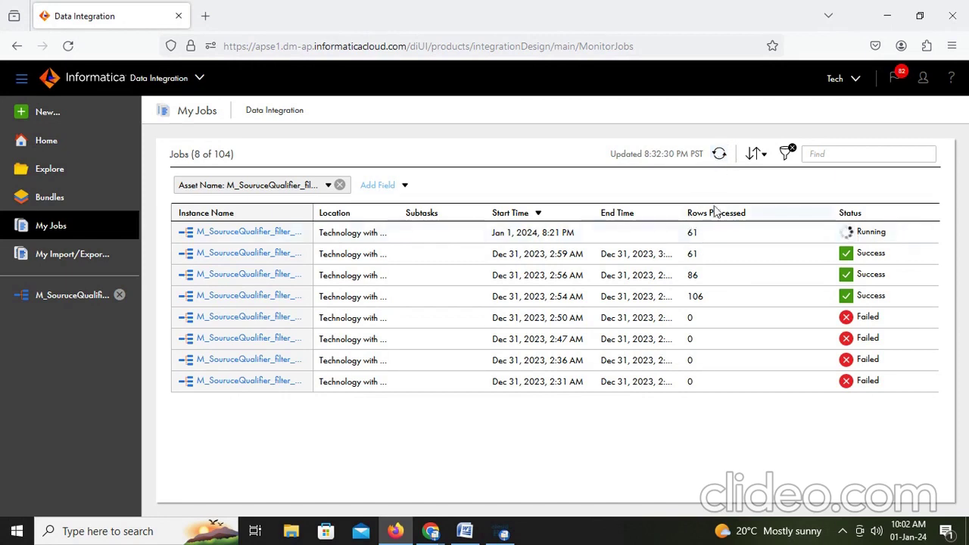
# Switch to the Snowflake worksheet in Chrome, rerun the select query on T_EMPLOYEES_DEPT_LOC and enlarge the results area
pyautogui.moveTo(430, 530)
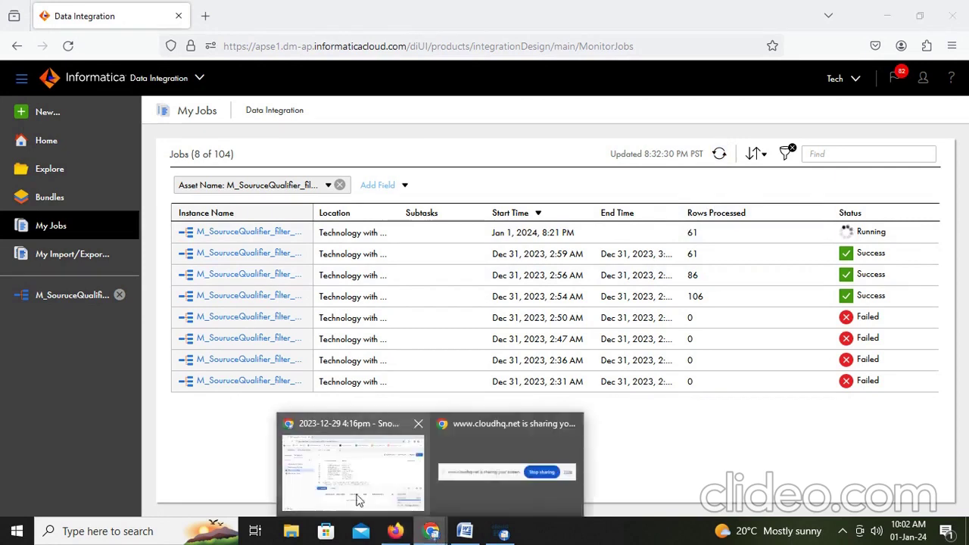
pyautogui.click(339, 494)
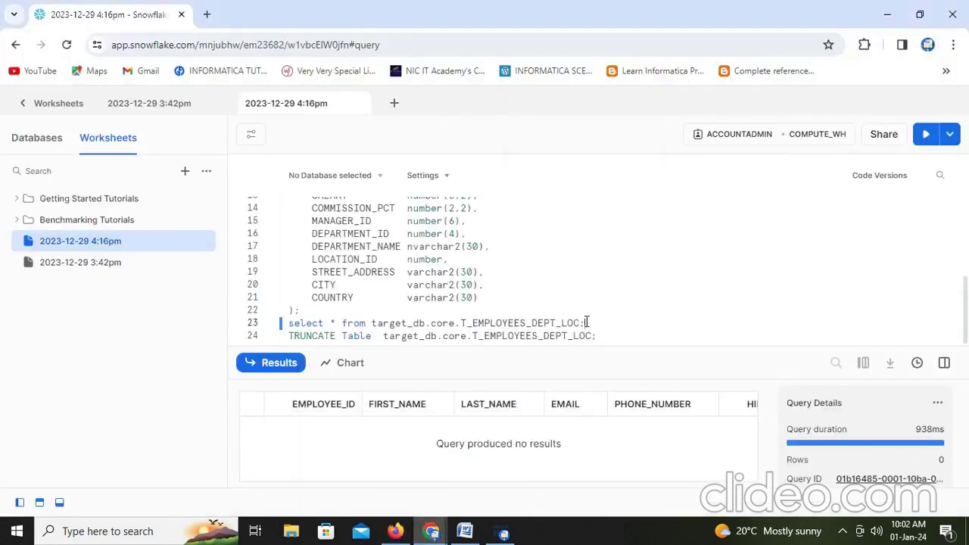
pyautogui.hotkey('ctrl', 'Return')
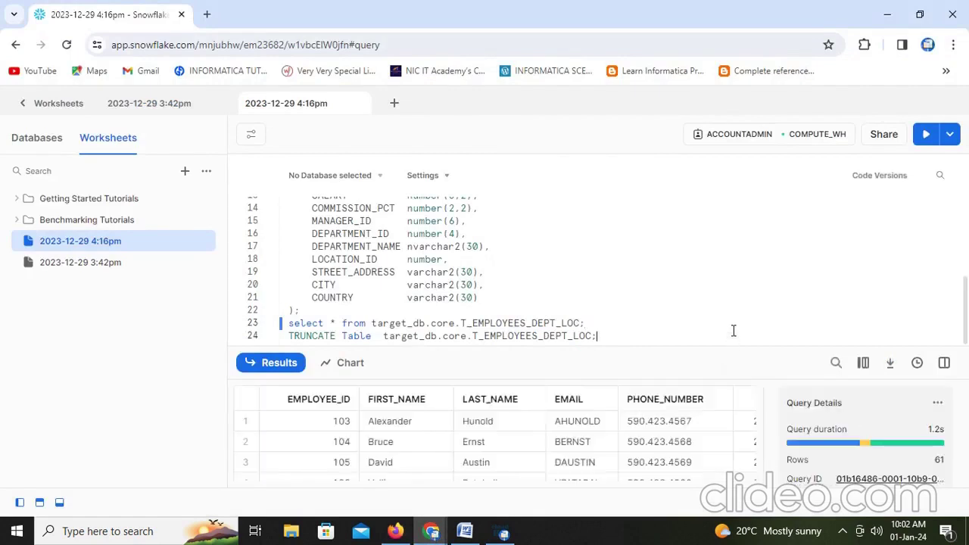
pyautogui.moveTo(733, 331); pyautogui.dragTo(734, 294)
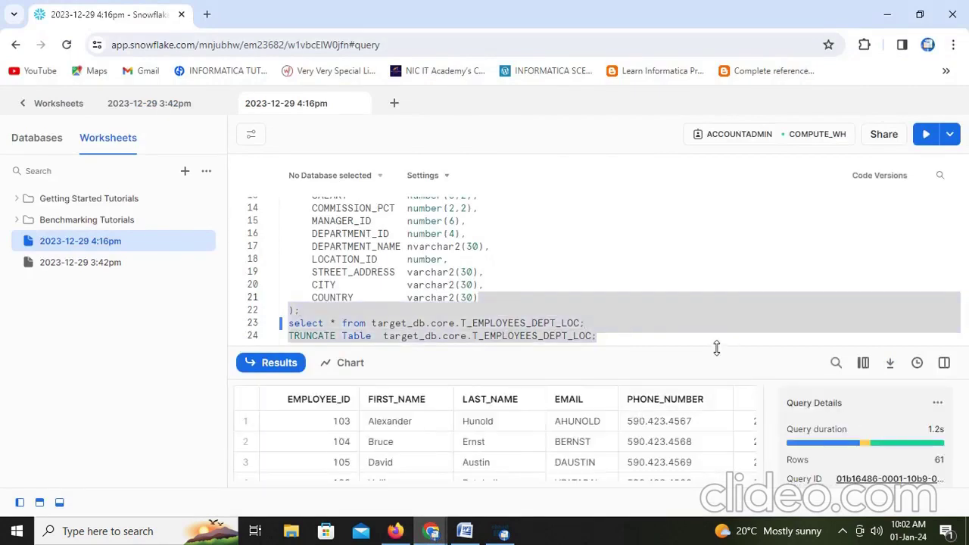
pyautogui.moveTo(717, 347); pyautogui.dragTo(698, 155)
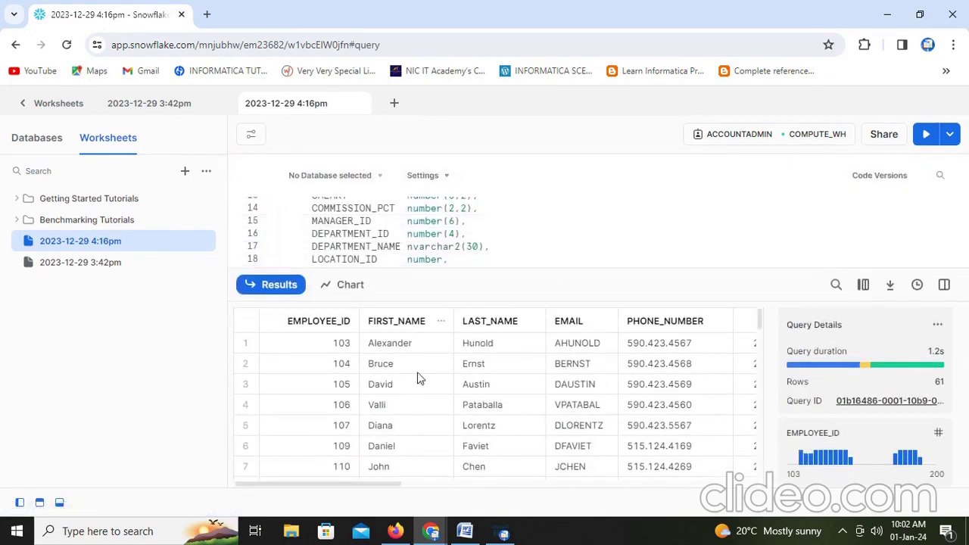
# Examine the loaded rows and the COUNTRY column of the query results to check the location filter
pyautogui.scroll(-3, 417, 374)
pyautogui.scroll(2, 417, 374)
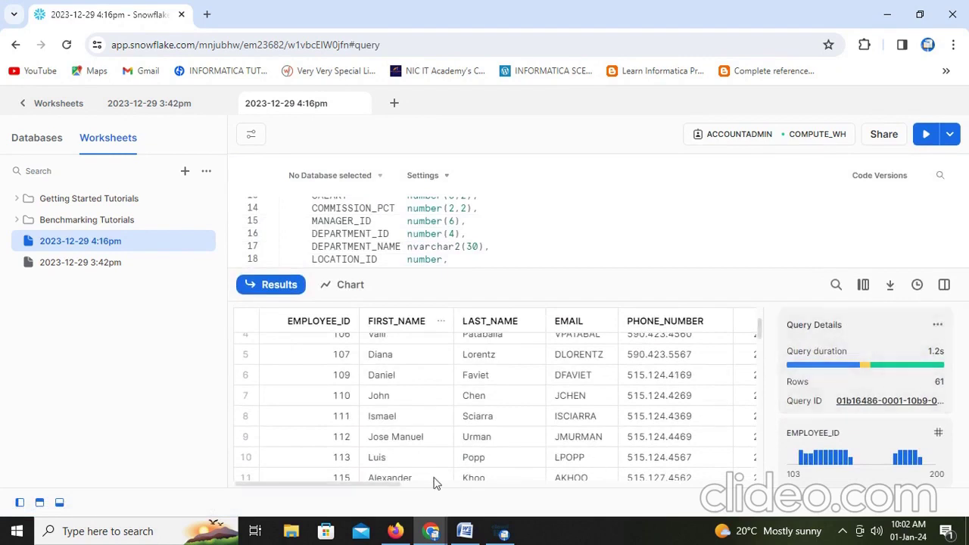
pyautogui.moveTo(358, 487); pyautogui.dragTo(765, 493)
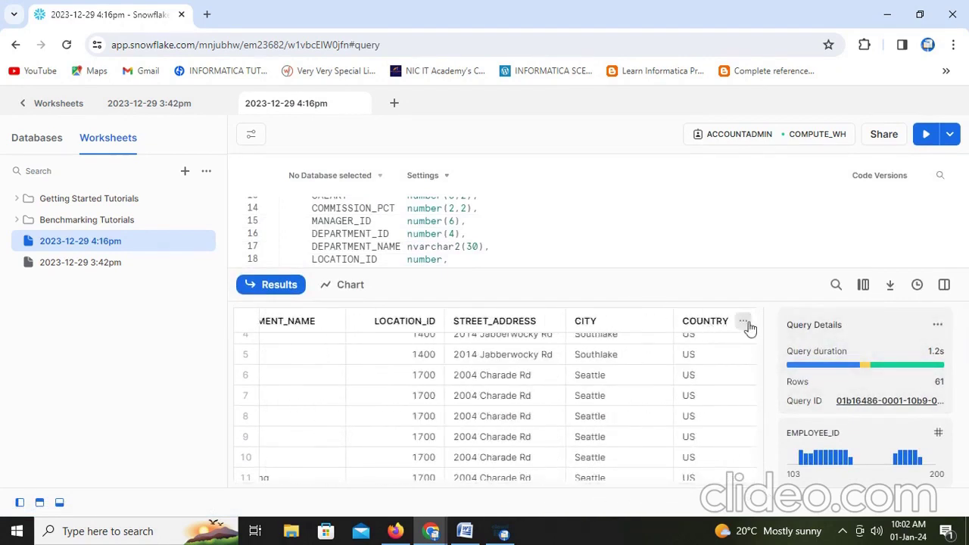
pyautogui.scroll(-5, 713, 394)
pyautogui.scroll(5, 712, 392)
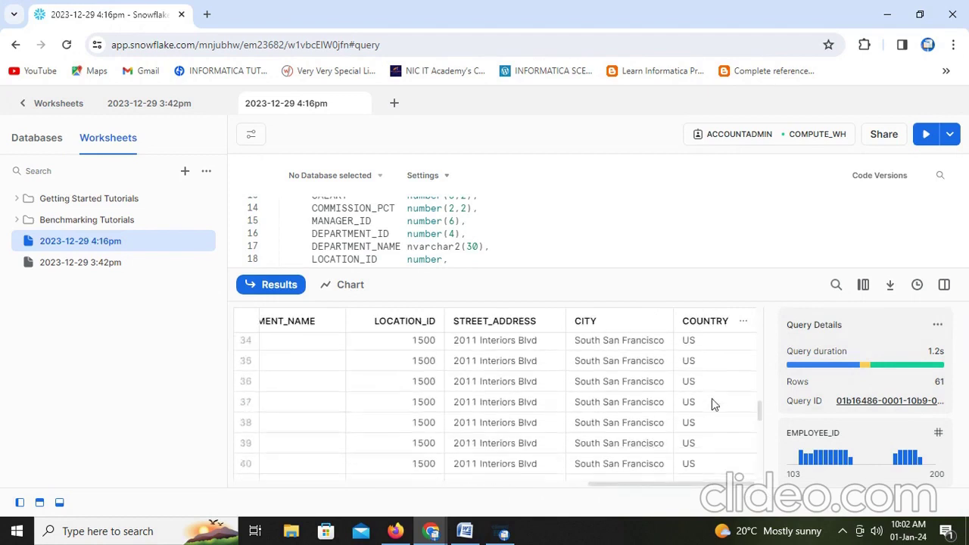
# Select the SALARY column in the query results and examine its values through the last row
pyautogui.moveTo(634, 484); pyautogui.dragTo(450, 484)
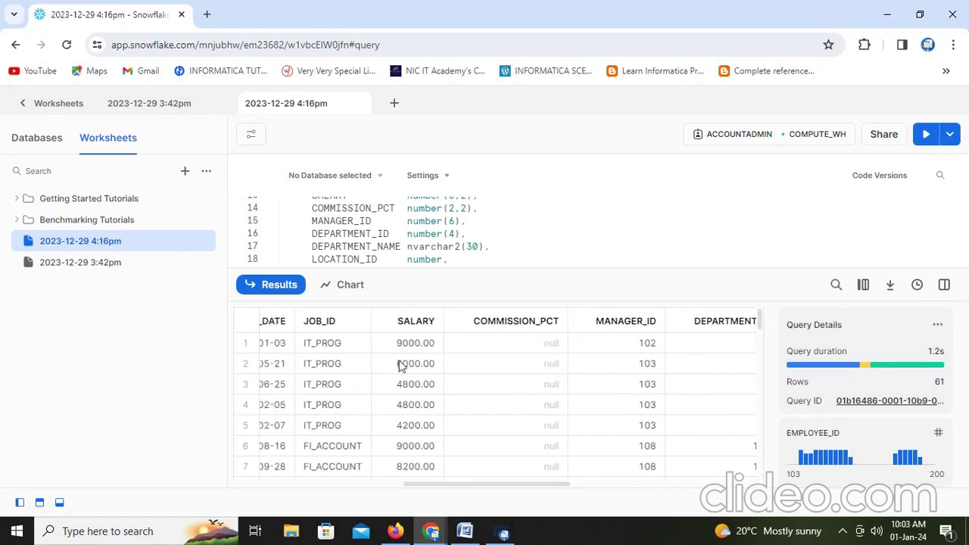
pyautogui.scroll(-8, 402, 356)
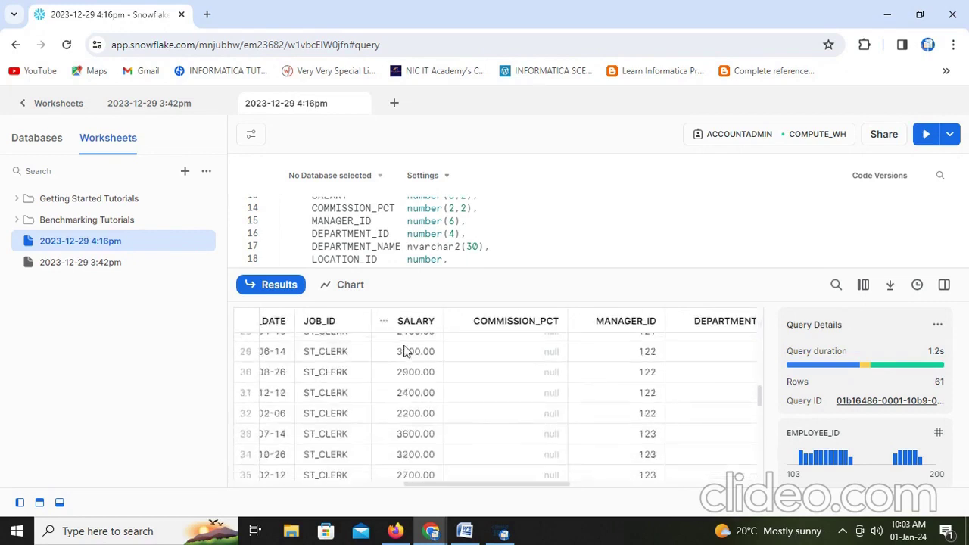
pyautogui.click(415, 324)
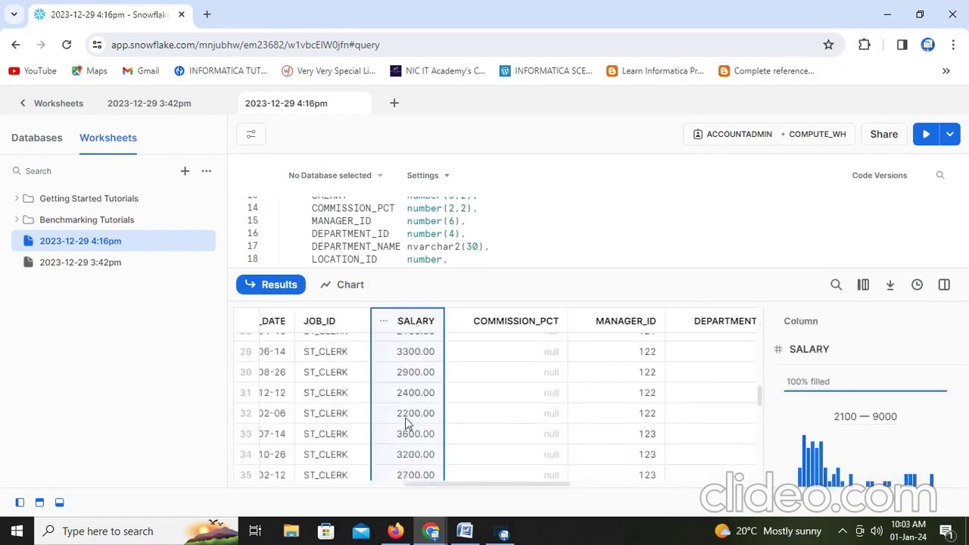
pyautogui.scroll(-6, 407, 422)
pyautogui.scroll(-2, 407, 423)
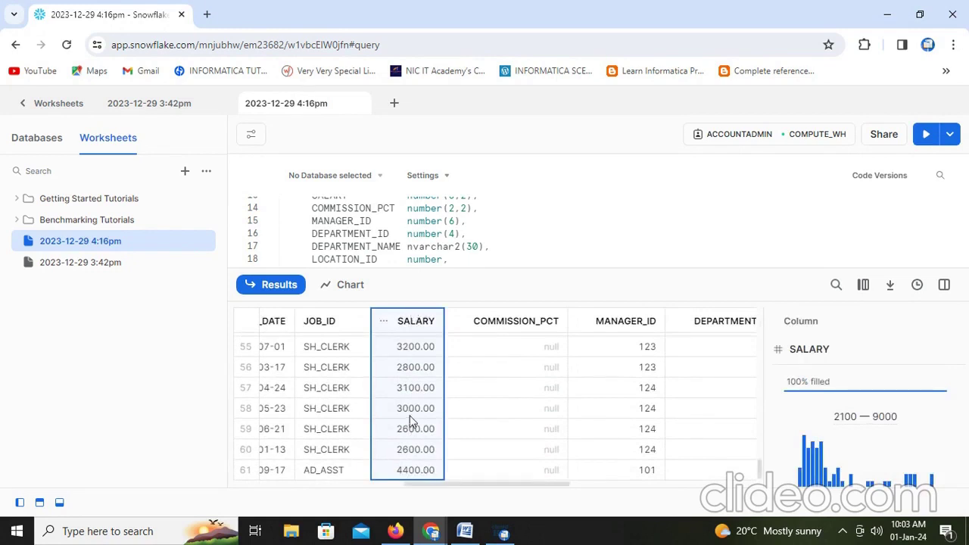
# Switch to the Word notes and add the line "We can sort the salary column then we get salary in ascending order."
pyautogui.click(465, 533)
pyautogui.press('Return')
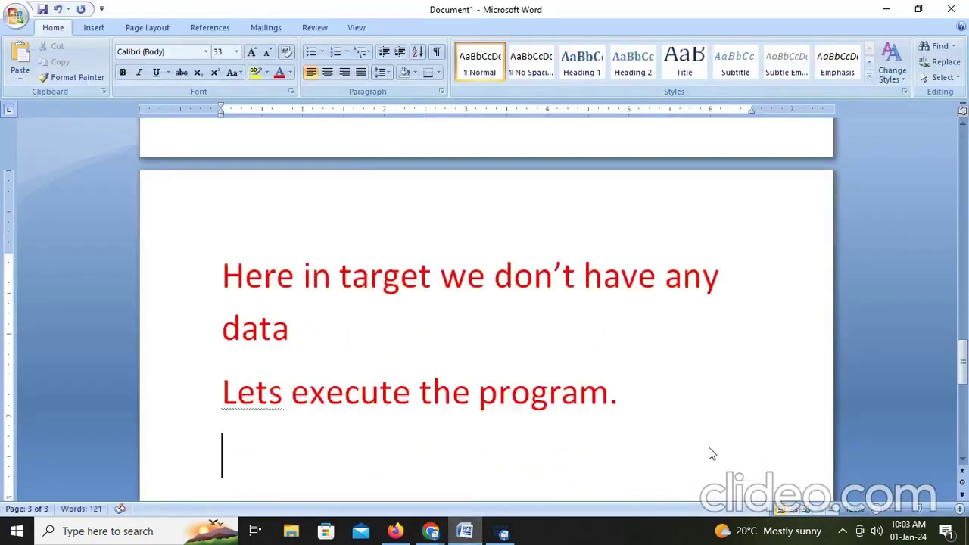
pyautogui.write('we can sor')
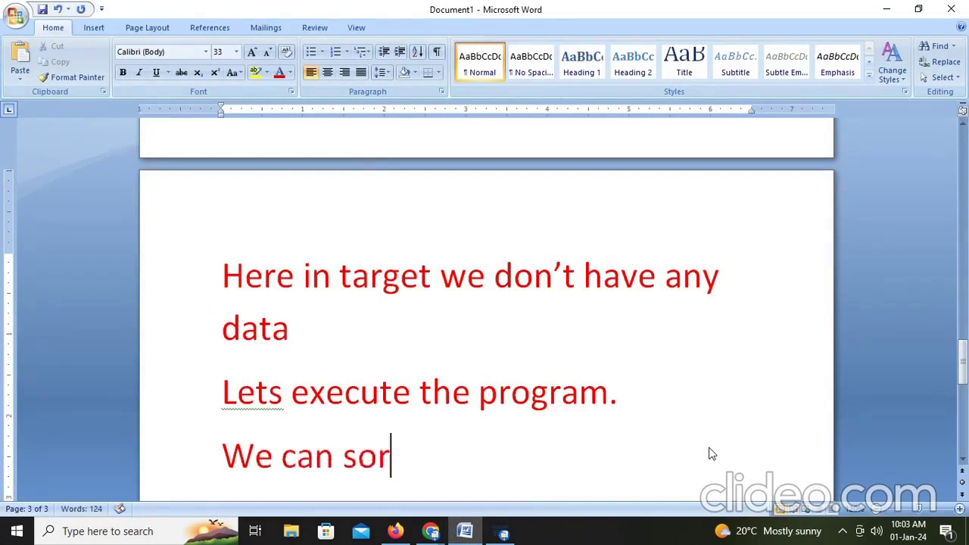
pyautogui.write('t the s')
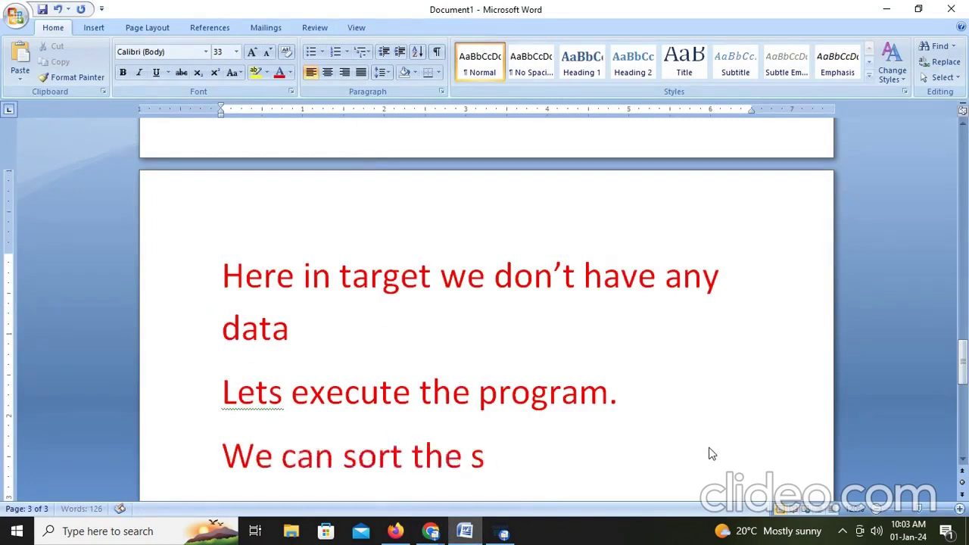
pyautogui.write('alary col')
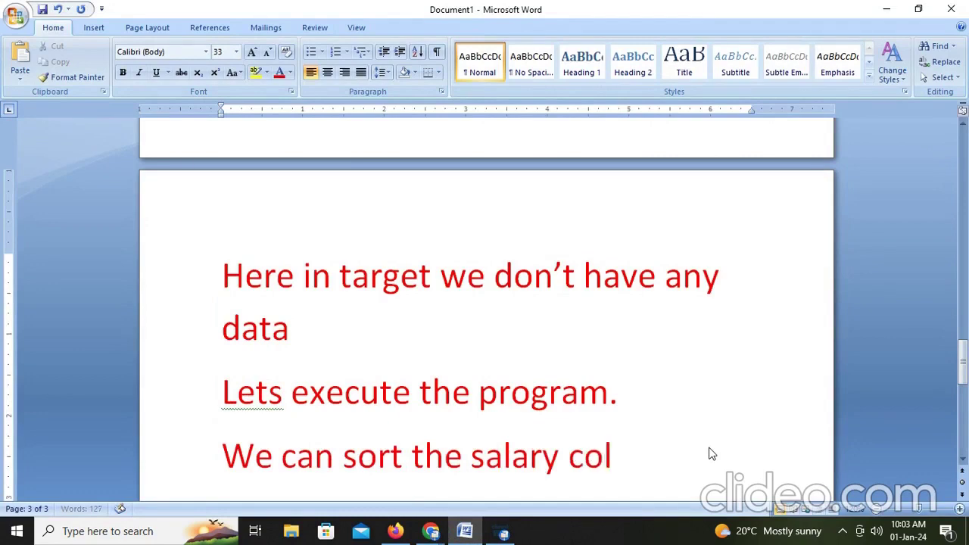
pyautogui.write('umn the')
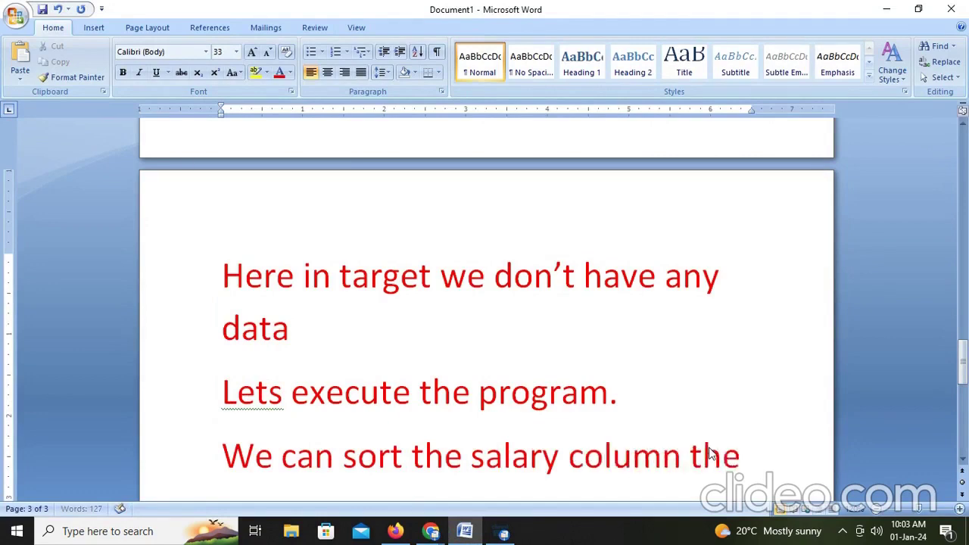
pyautogui.write('n we ge')
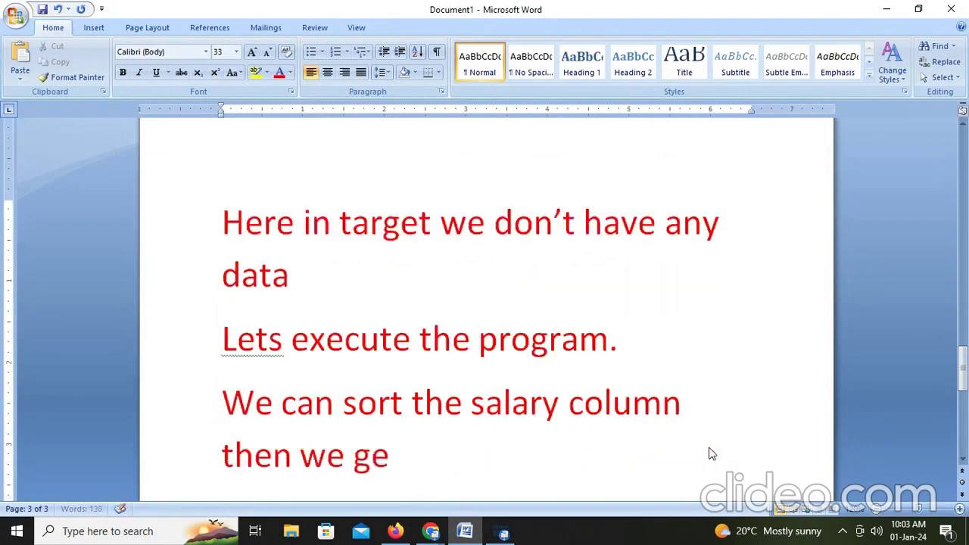
pyautogui.write('t salary in ac')
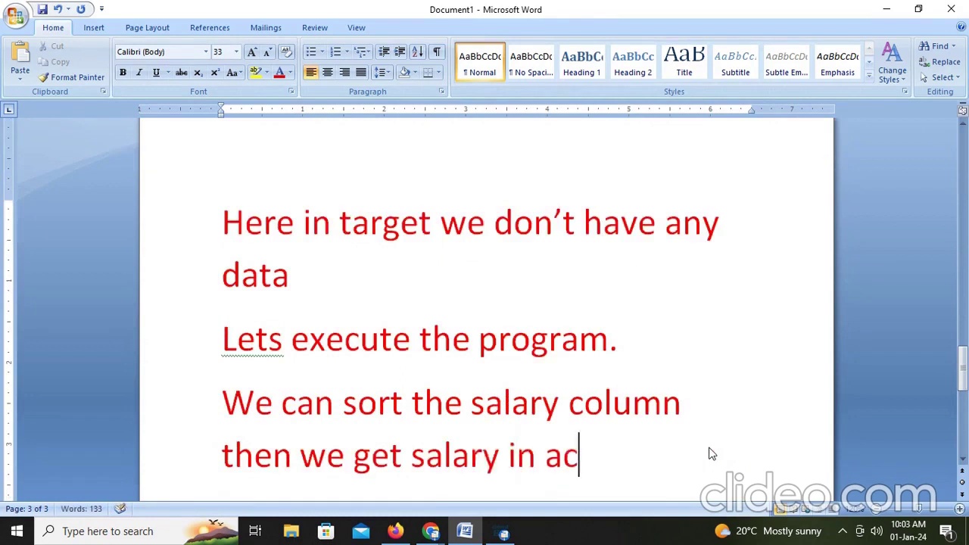
pyautogui.press('BackSpace')
pyautogui.write('x')
pyautogui.press('BackSpace')
pyautogui.write('scend')
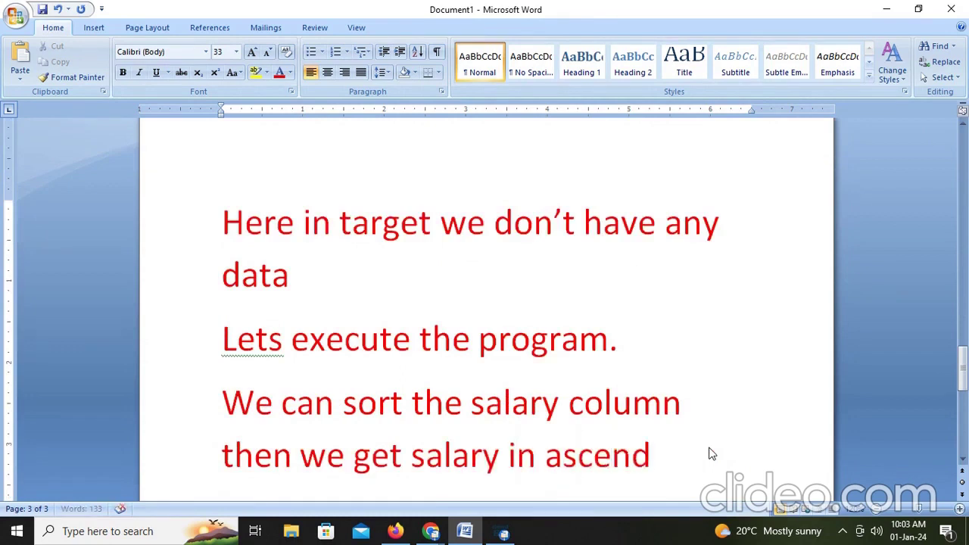
pyautogui.write('ing order')
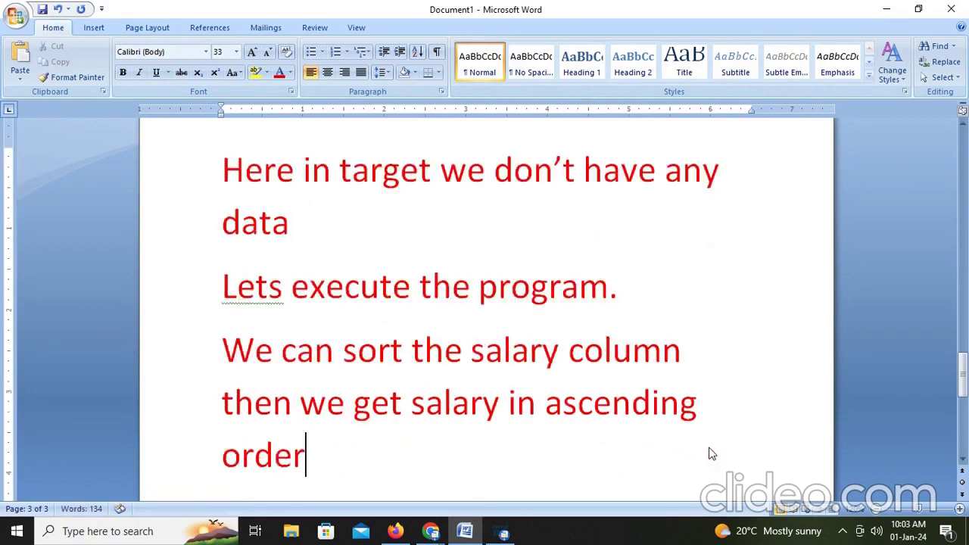
pyautogui.write('.')
# Add a new line to the notes reading "In iics only ascending order is the source qualifier."
pyautogui.press('Return')
pyautogui.write('i')
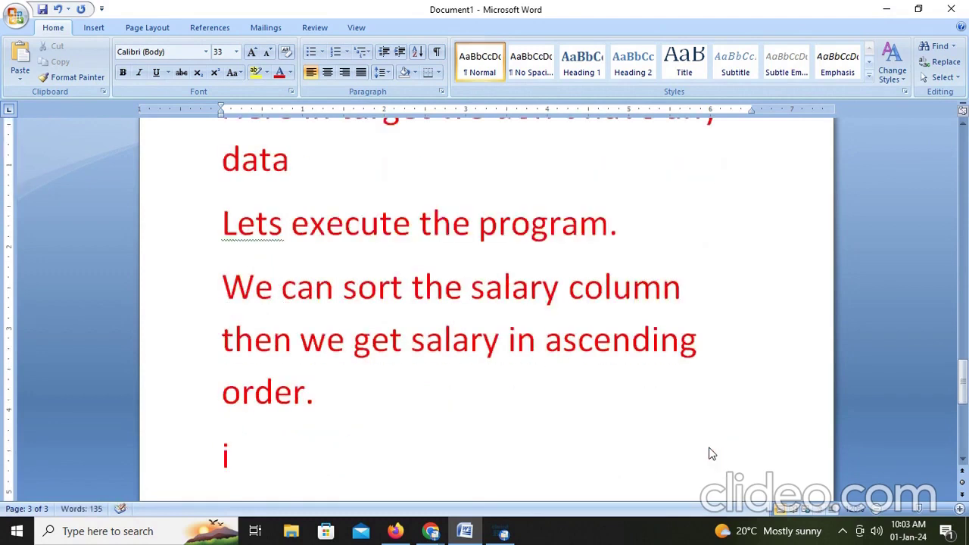
pyautogui.write('n iics or')
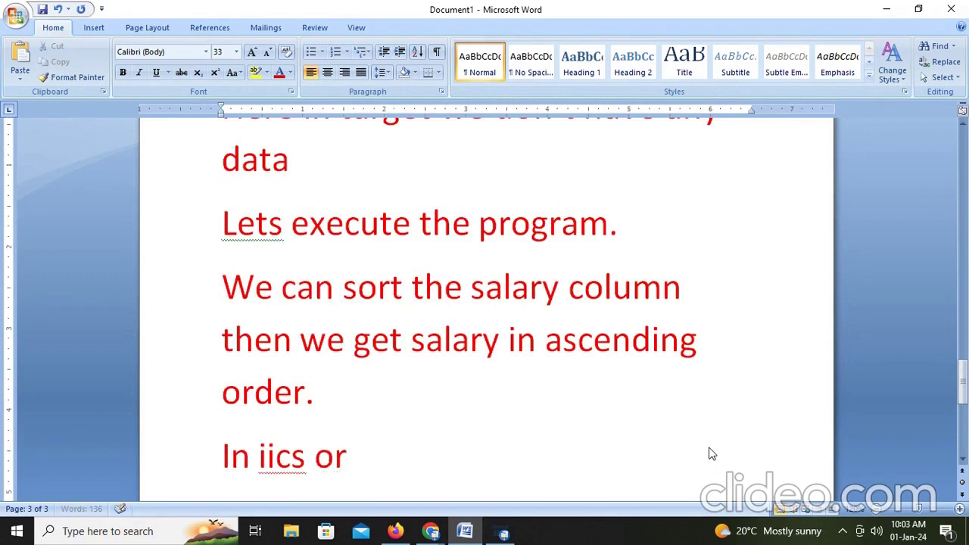
pyautogui.press('BackSpace')
pyautogui.write('nly ascn')
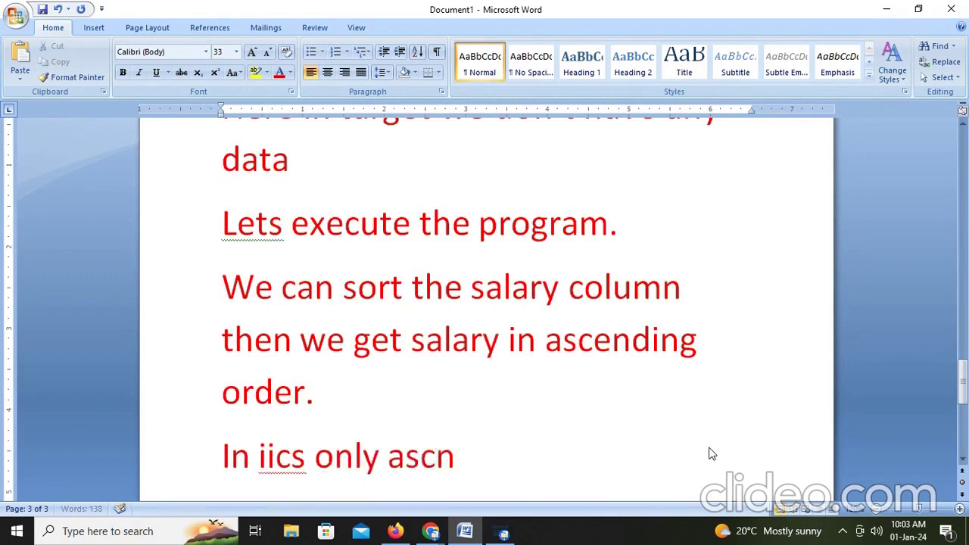
pyautogui.press('BackSpace')
pyautogui.write('endin')
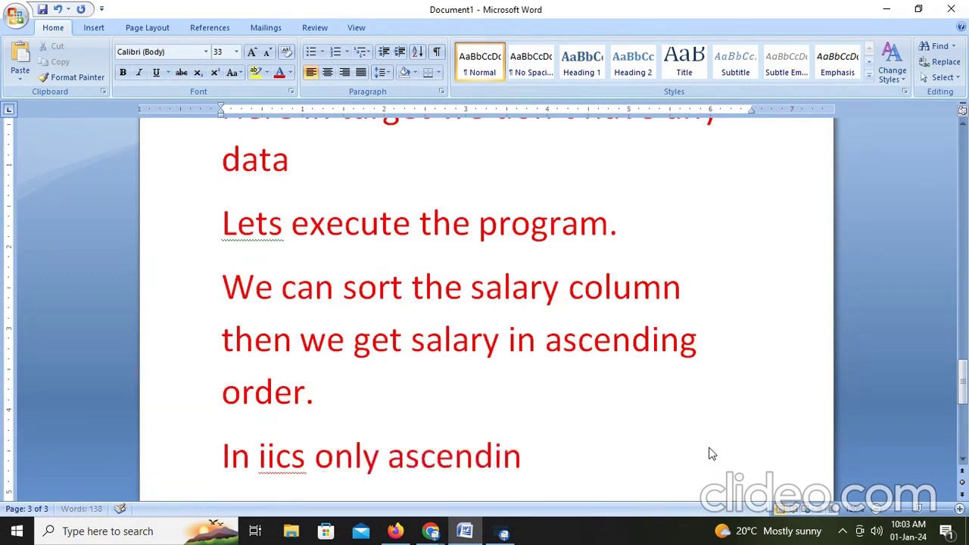
pyautogui.write('g order is t')
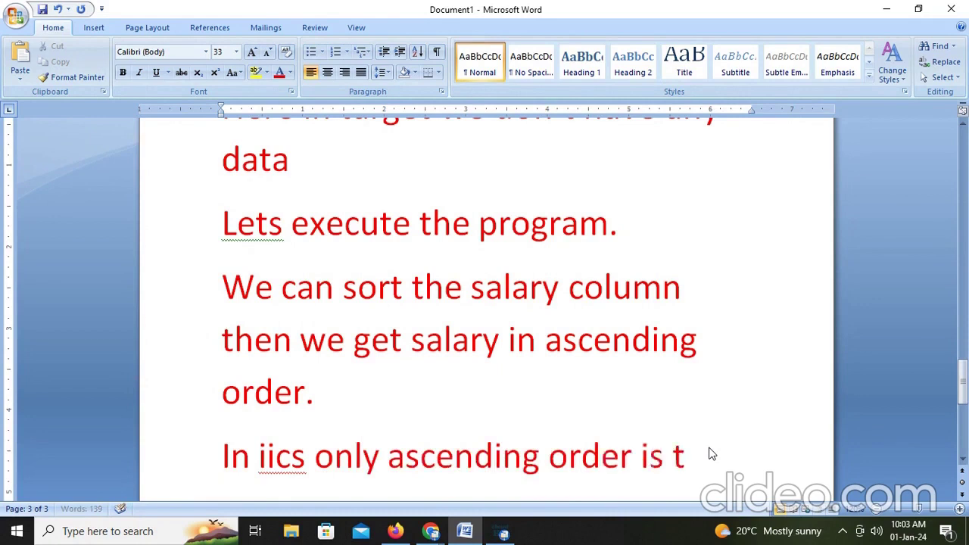
pyautogui.write('he source qula')
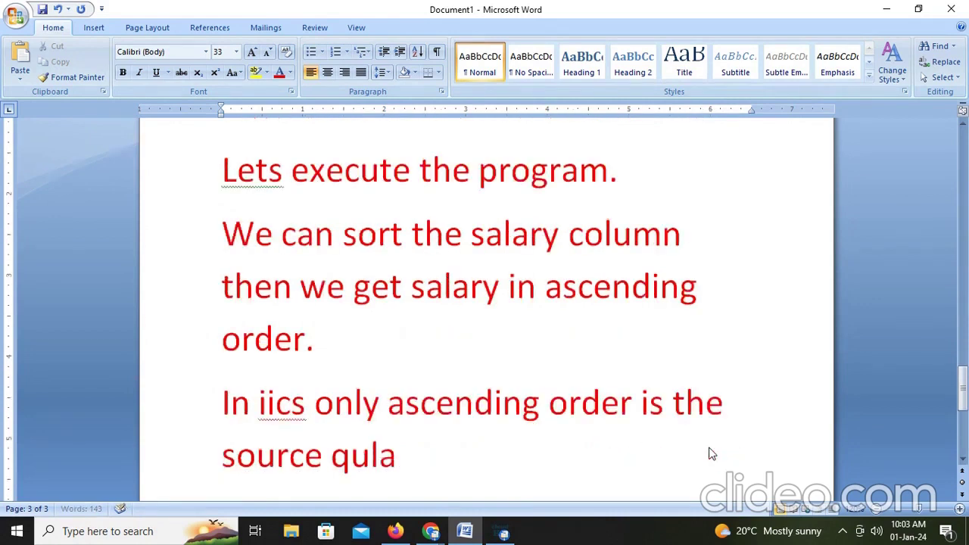
pyautogui.press('BackSpace')
pyautogui.write('al')
pyautogui.write('ifier.')
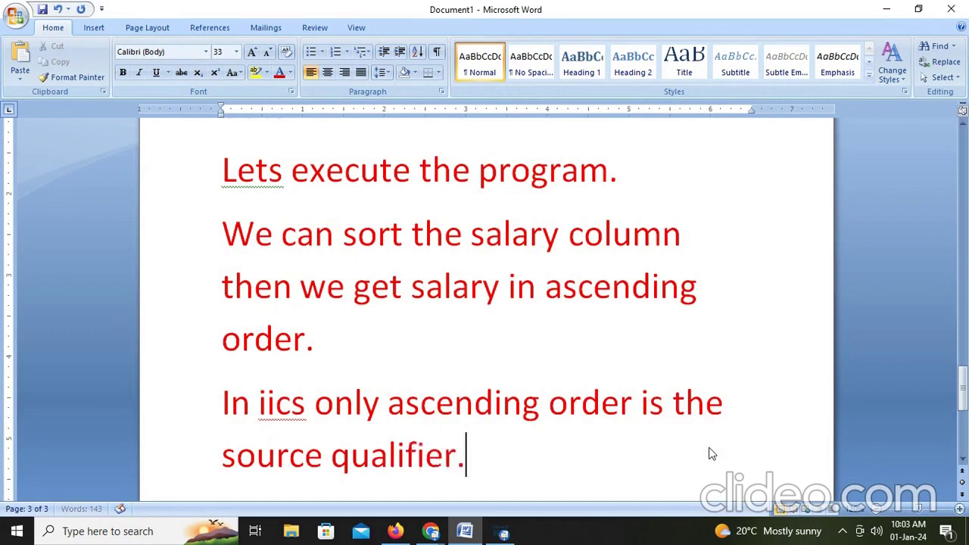
# Switch to Informatica in Firefox, return to the M_SouruceQualifier_filter_oracle_Snowflake mapping and expand the query options of its Source transformation
pyautogui.hotkey('alt', 'Tab')
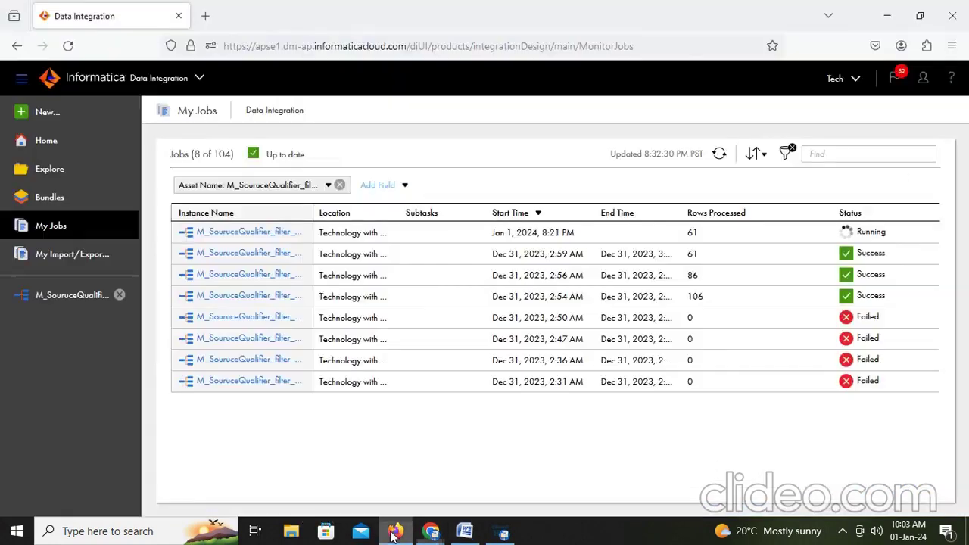
pyautogui.click(395, 530)
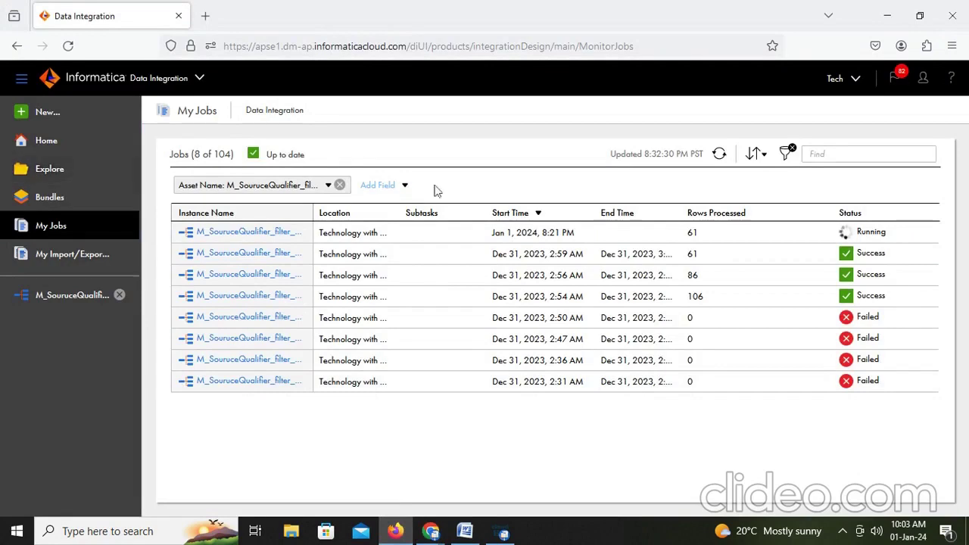
pyautogui.click(83, 296)
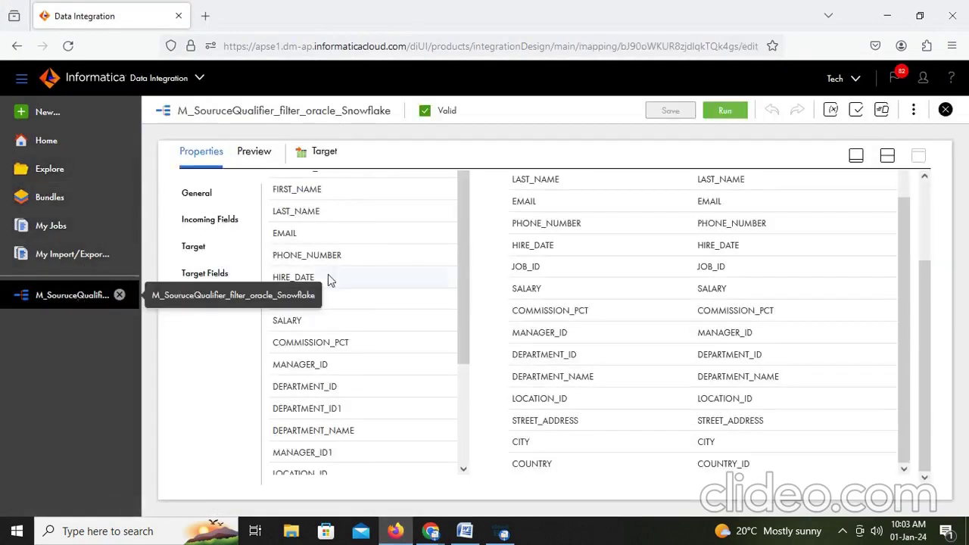
pyautogui.click(889, 157)
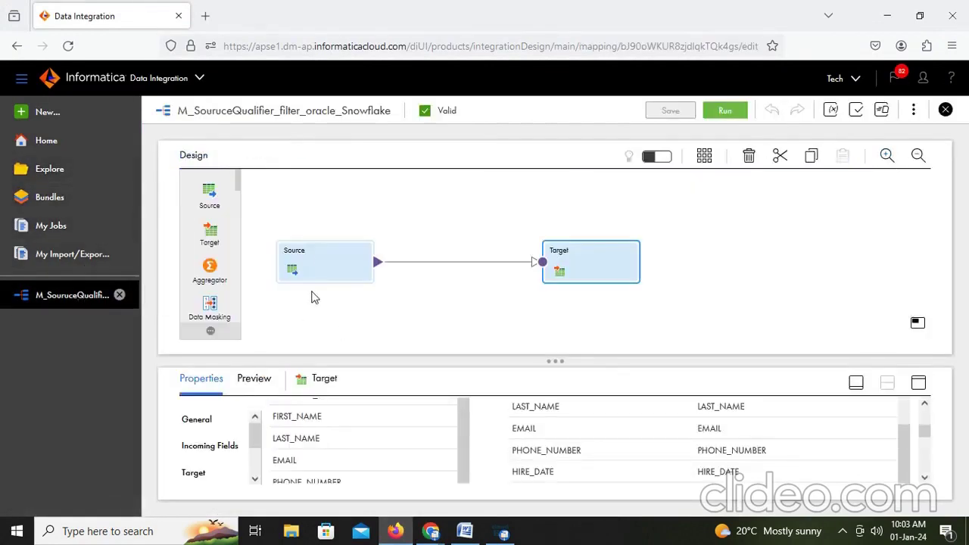
pyautogui.click(324, 271)
pyautogui.click(919, 382)
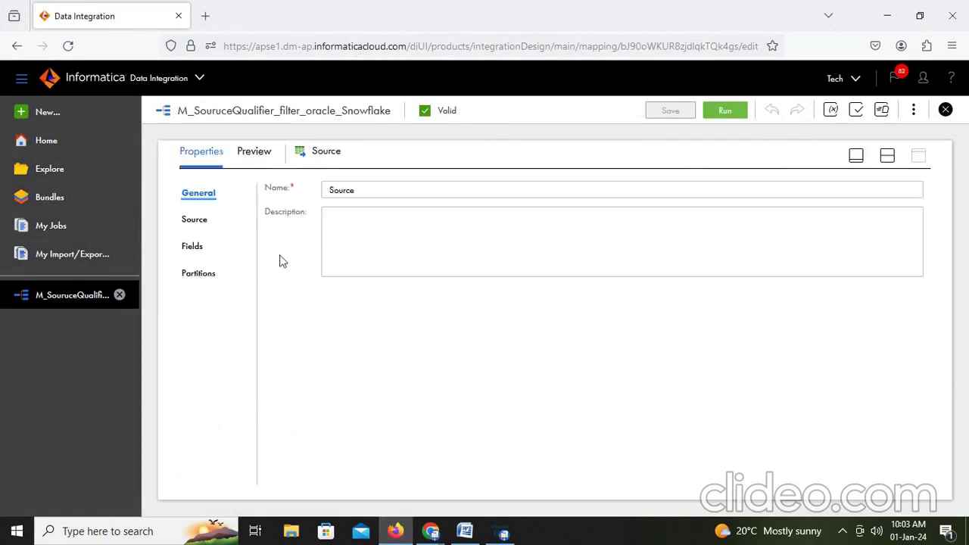
pyautogui.click(198, 220)
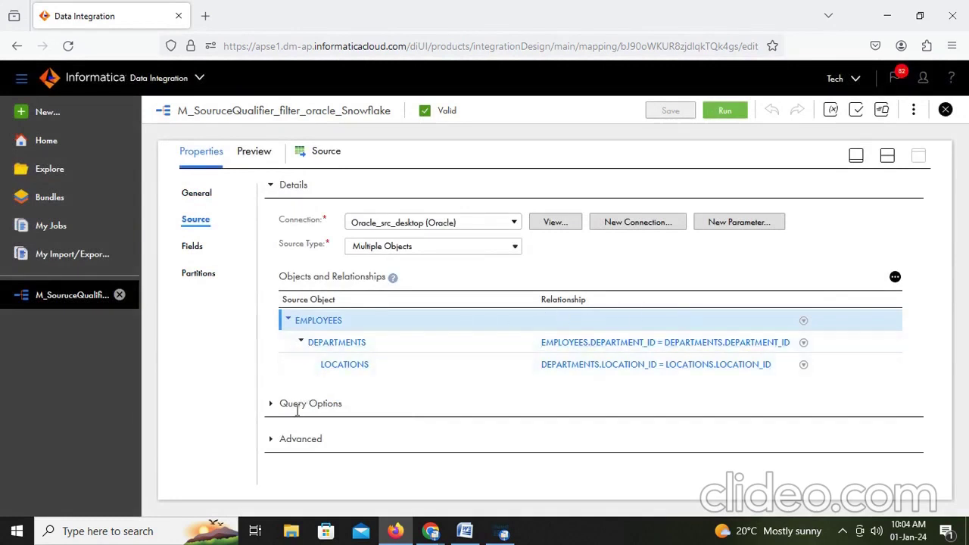
pyautogui.click(272, 406)
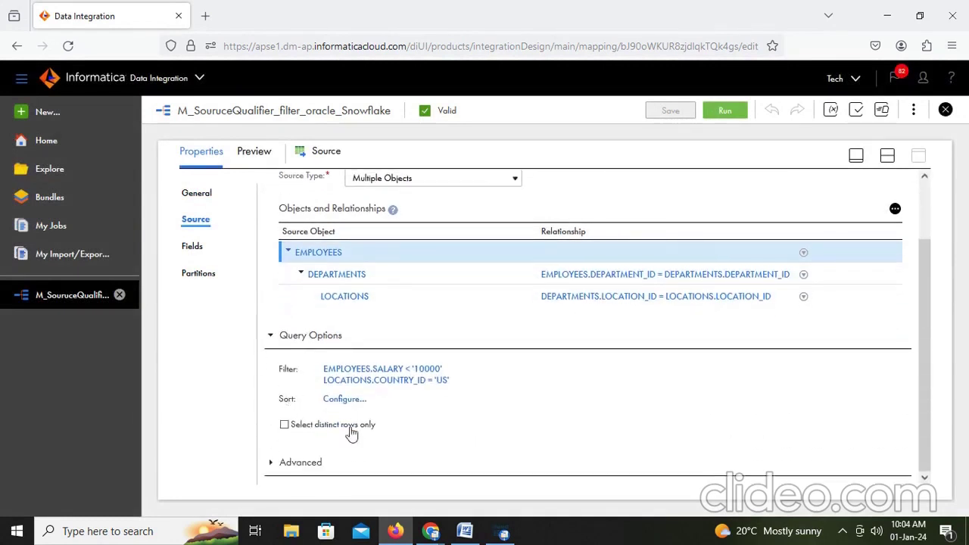
# Configure the source sort with a condition on the SALARY field of the EMPLOYEES object
pyautogui.click(353, 399)
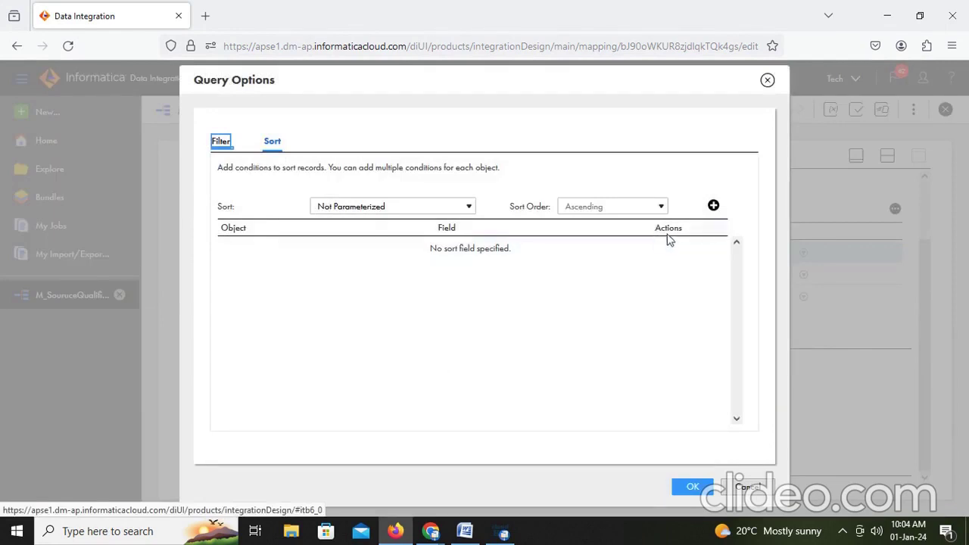
pyautogui.click(714, 206)
pyautogui.click(384, 251)
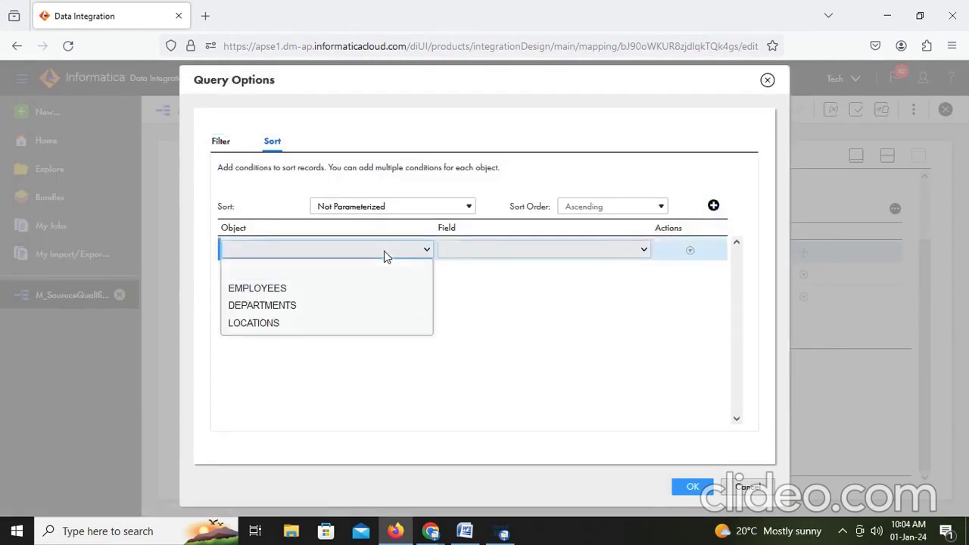
pyautogui.click(287, 289)
pyautogui.click(558, 256)
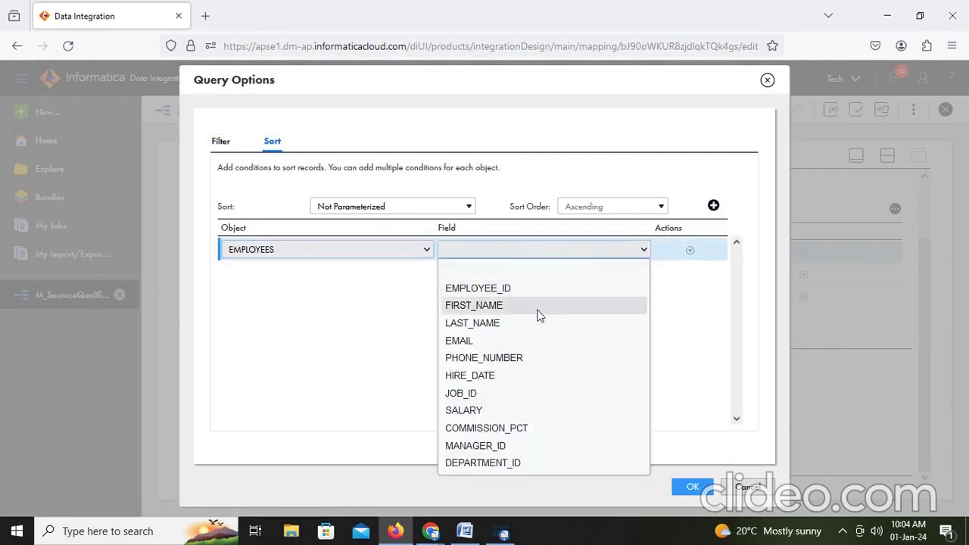
pyautogui.click(495, 409)
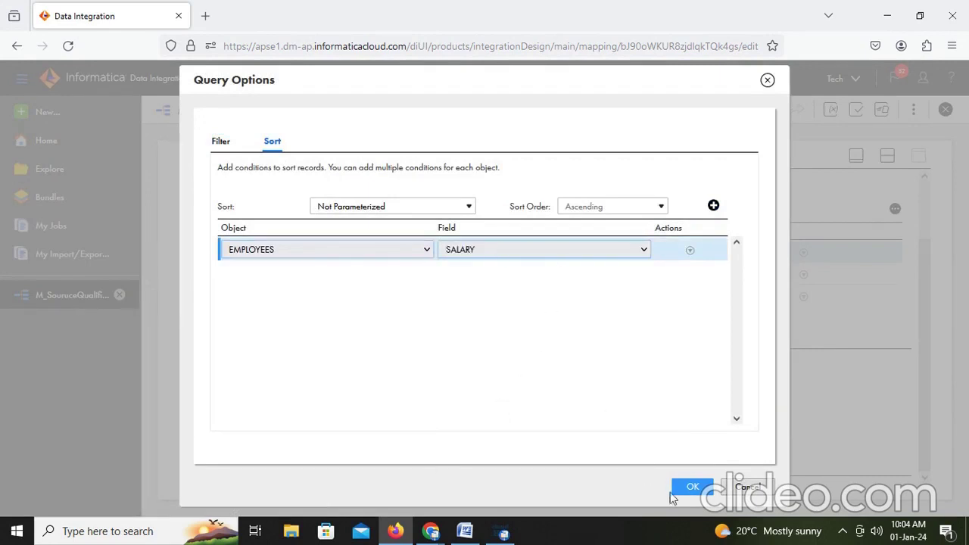
pyautogui.click(688, 489)
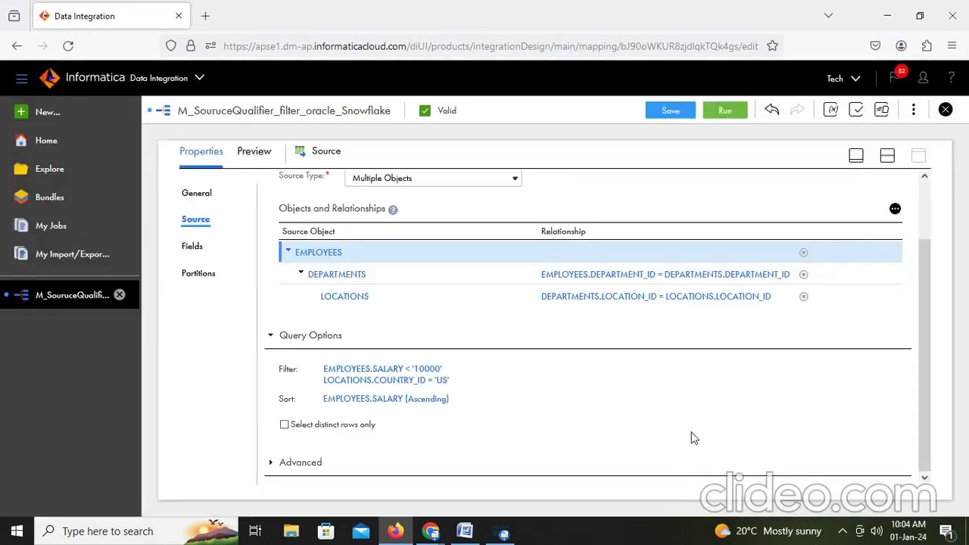
# Save the mapping and run it on the DESKTOP-VTL1F6J runtime environment
pyautogui.click(673, 113)
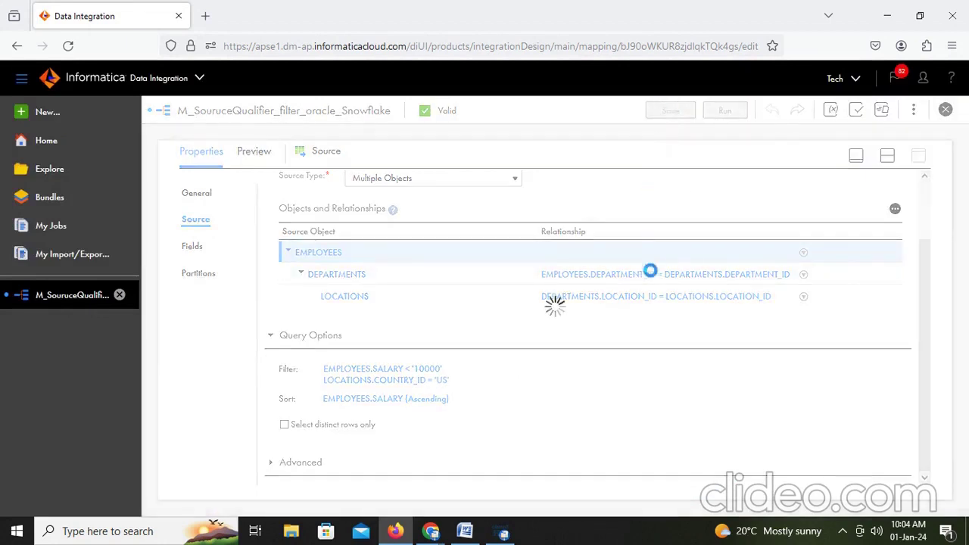
pyautogui.click(725, 112)
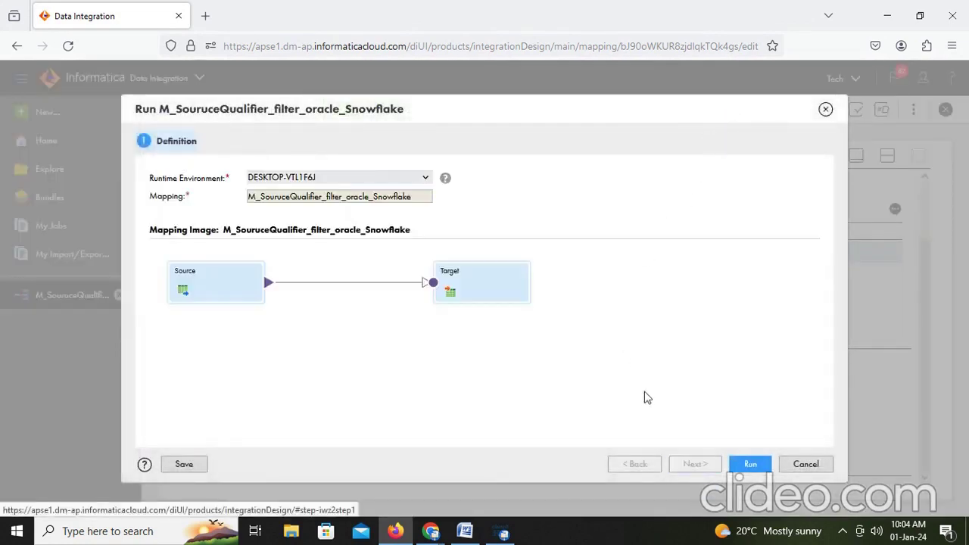
pyautogui.click(751, 463)
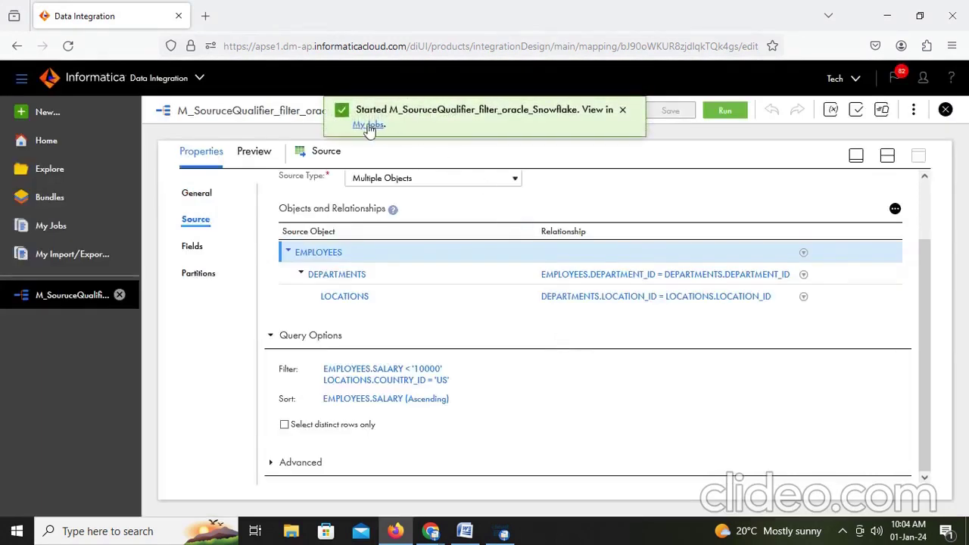
# Open the job list from the run notification and refresh it to check the status and processed rows of the latest mapping run
pyautogui.click(369, 126)
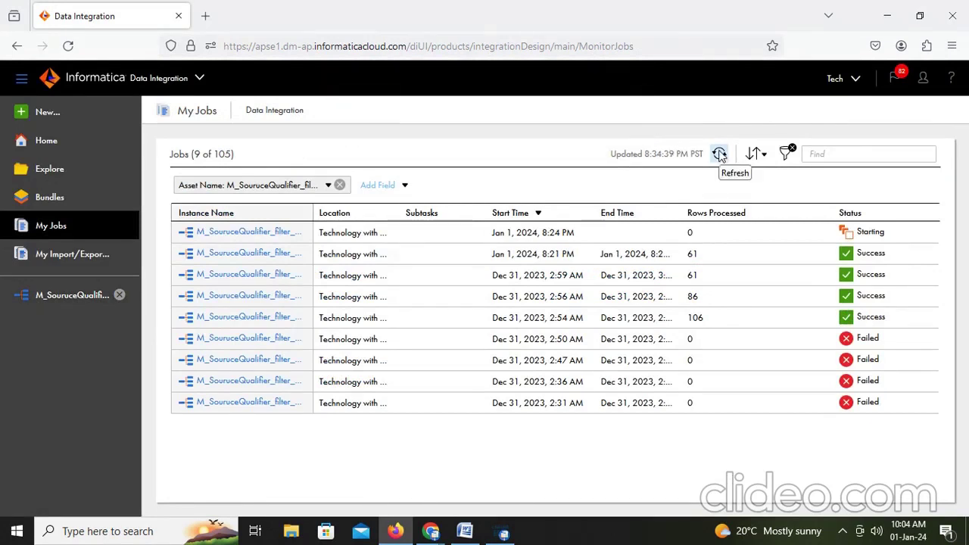
pyautogui.click(719, 155)
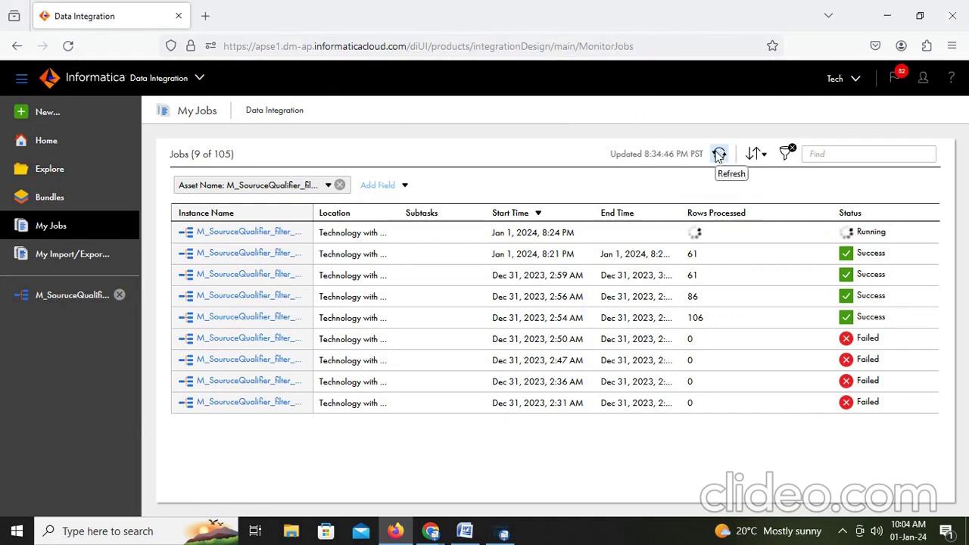
pyautogui.click(718, 155)
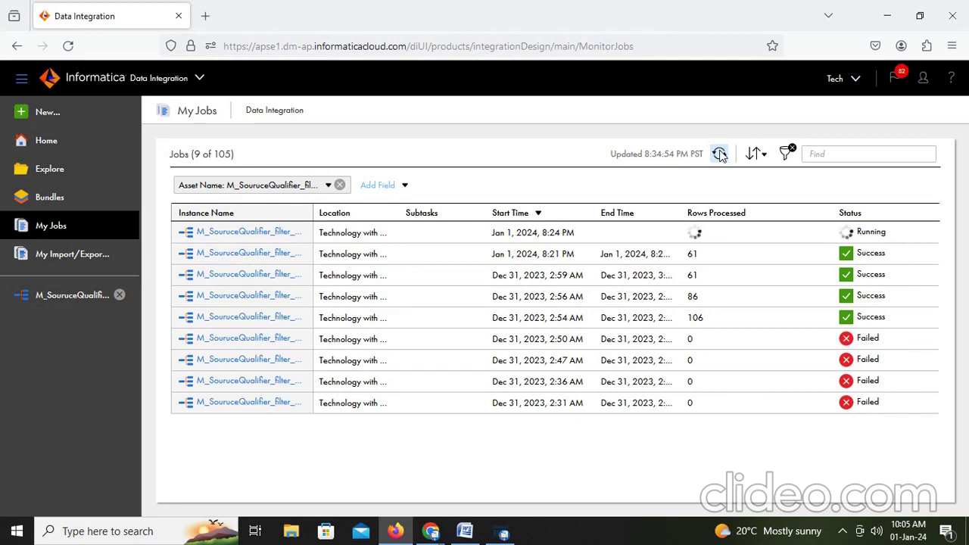
pyautogui.click(720, 155)
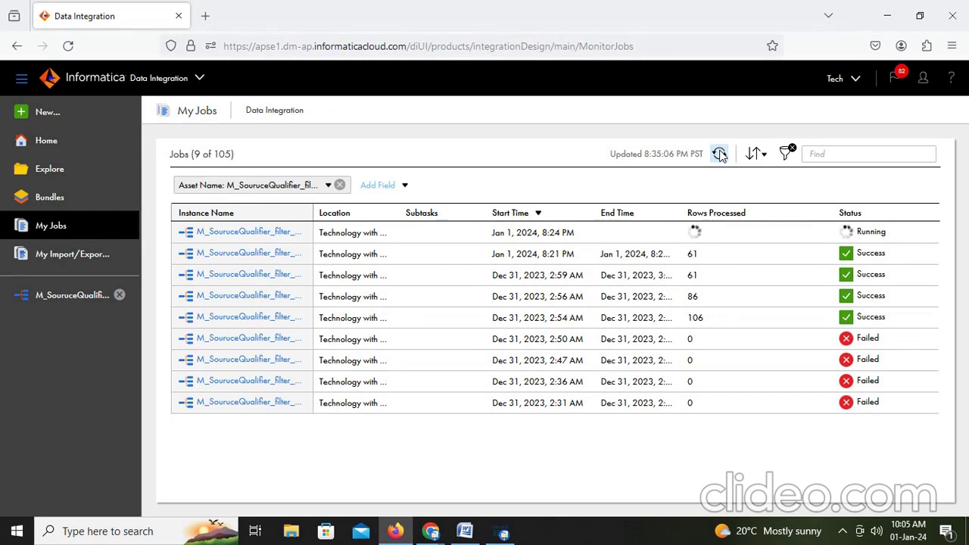
pyautogui.click(720, 155)
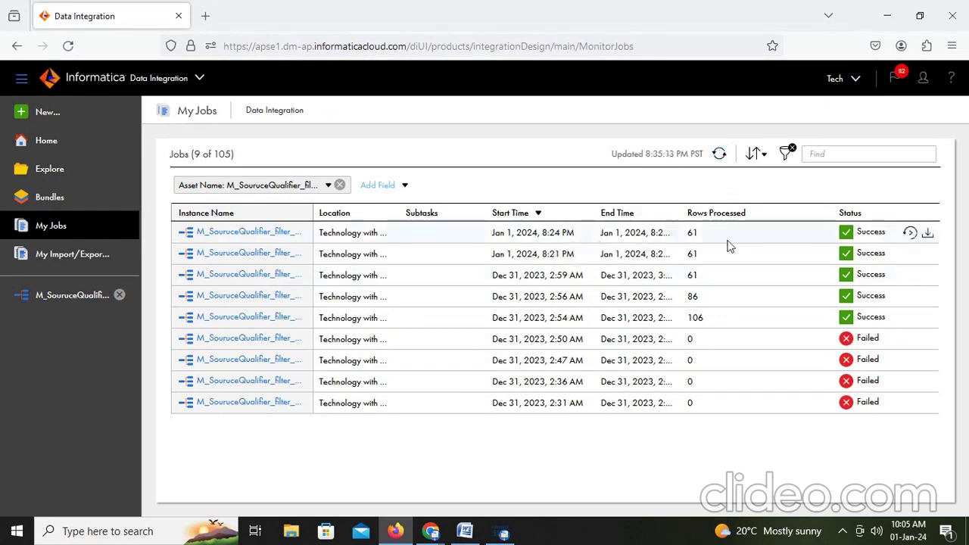
# Switch to the Snowflake worksheet in Chrome, rerun the select on target_db.core.T_EMPLOYEES_DEPT_LOC and examine the order of the SALARY values
pyautogui.moveTo(430, 533)
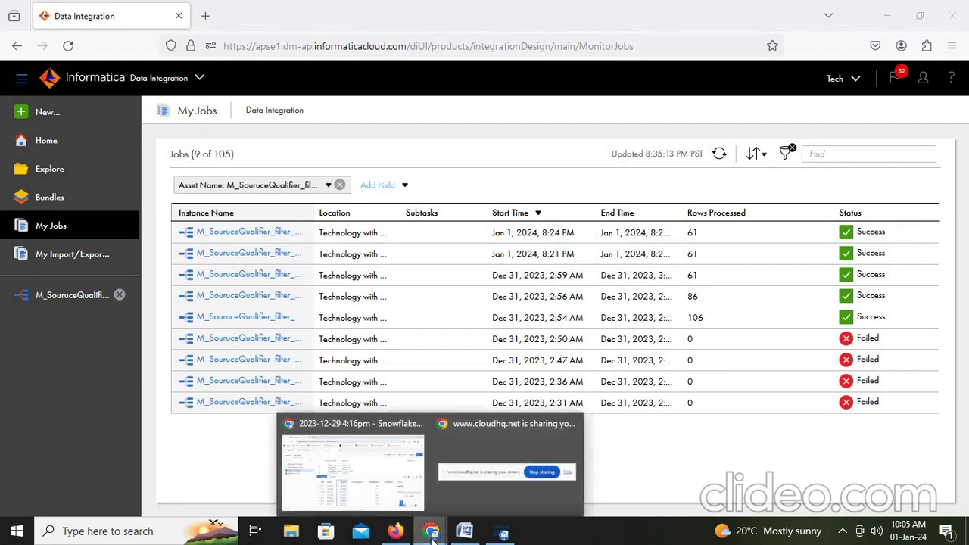
pyautogui.click(399, 496)
pyautogui.scroll(-2, 515, 251)
pyautogui.moveTo(480, 219); pyautogui.dragTo(517, 256)
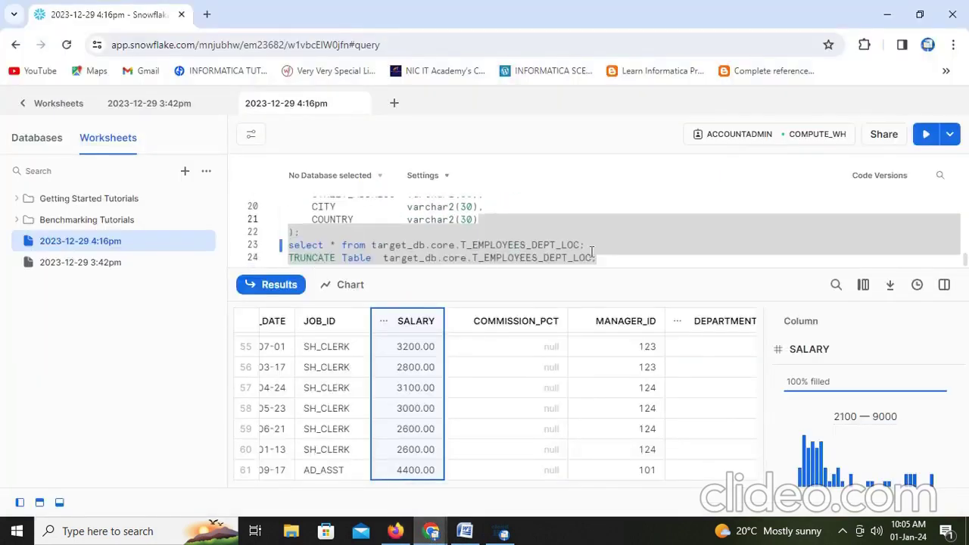
pyautogui.click(633, 247)
pyautogui.hotkey('ctrl', 'Return')
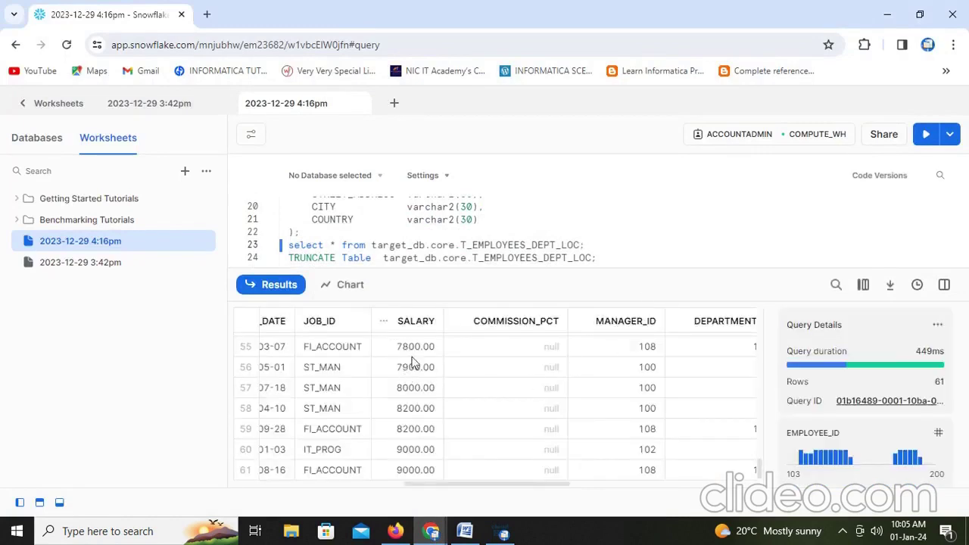
pyautogui.click(417, 351)
pyautogui.scroll(15, 417, 352)
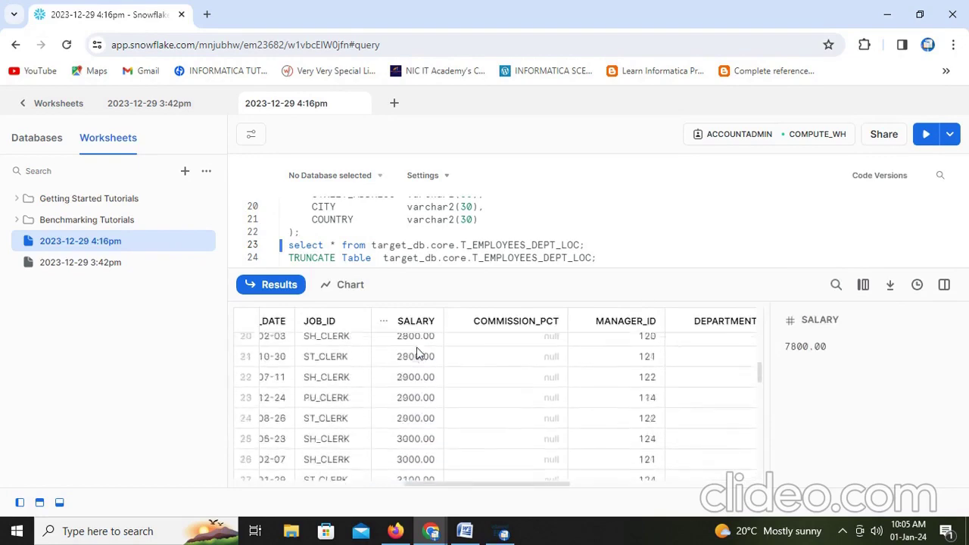
pyautogui.scroll(-15, 421, 358)
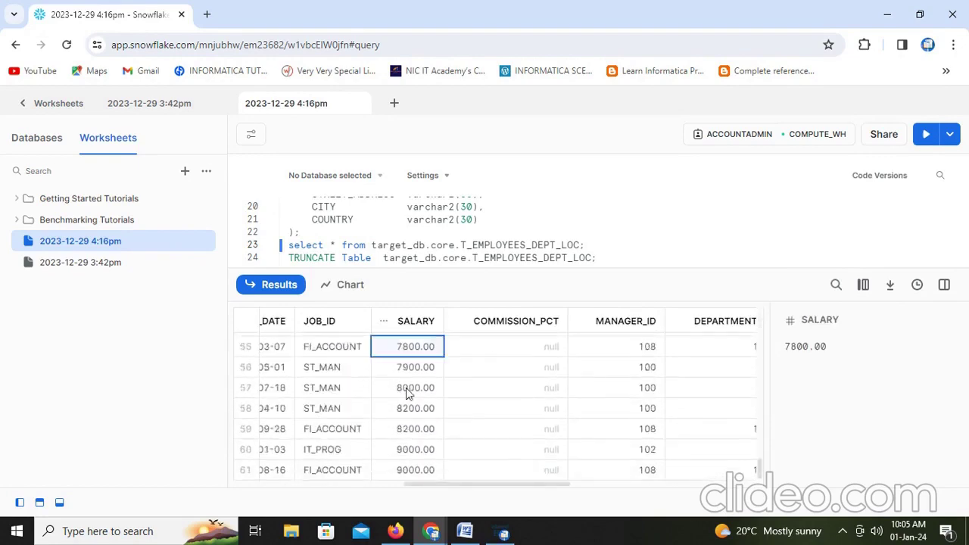
# Switch to the Word notes and add a new line reading "So we get below 10000 in ascending order."
pyautogui.click(464, 530)
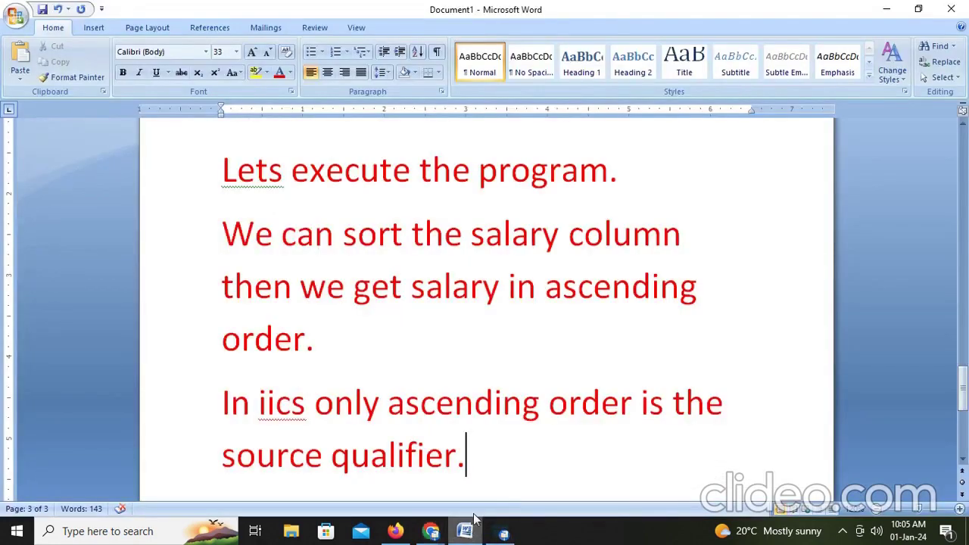
pyautogui.press('Return')
pyautogui.write('So w')
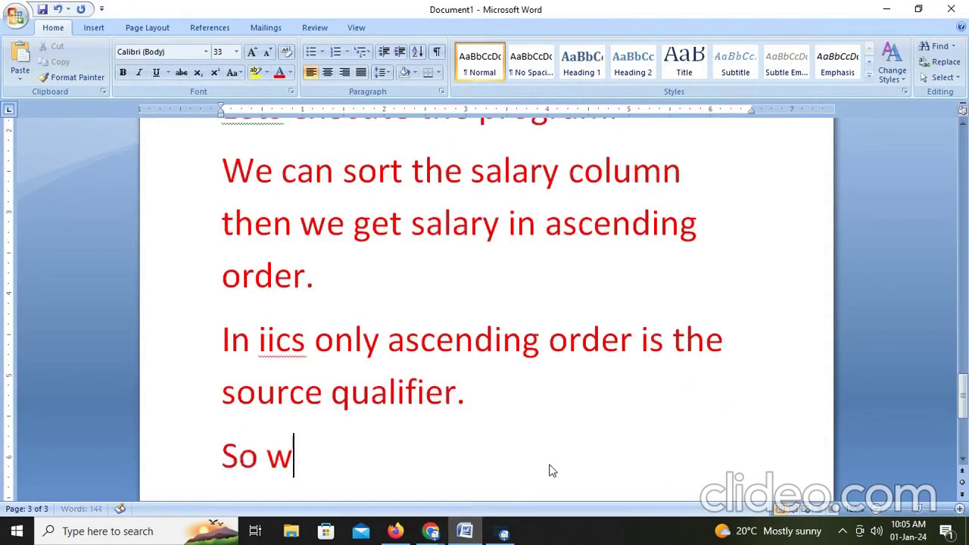
pyautogui.write('e get')
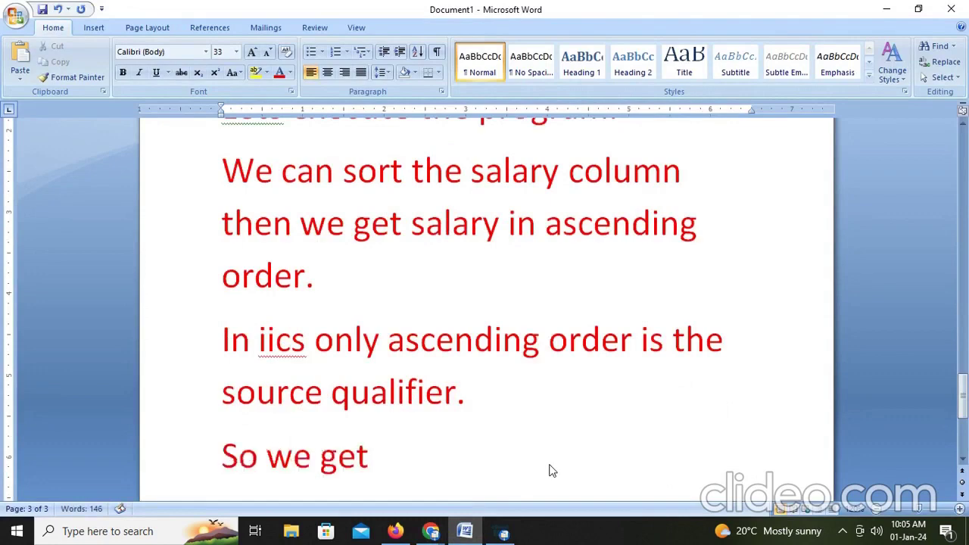
pyautogui.write(' below 1')
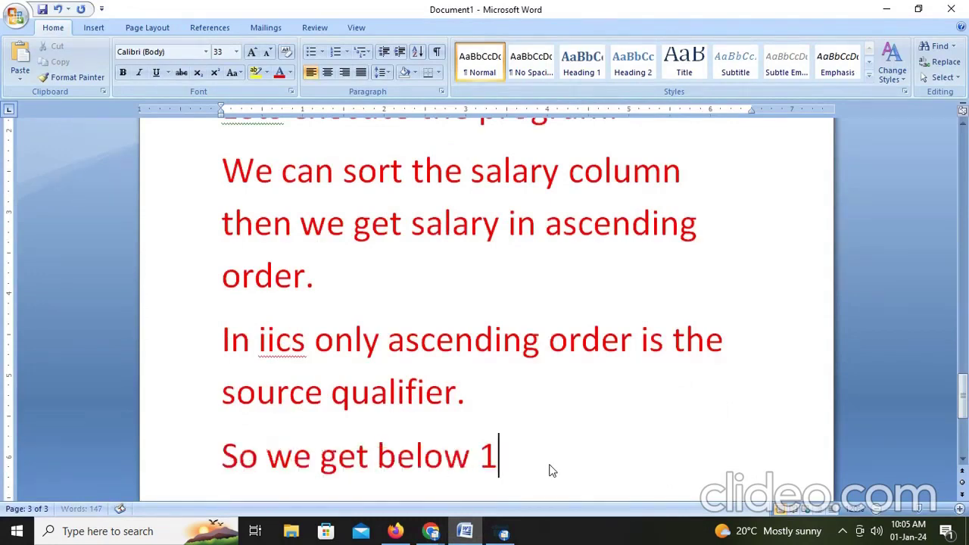
pyautogui.write('0000')
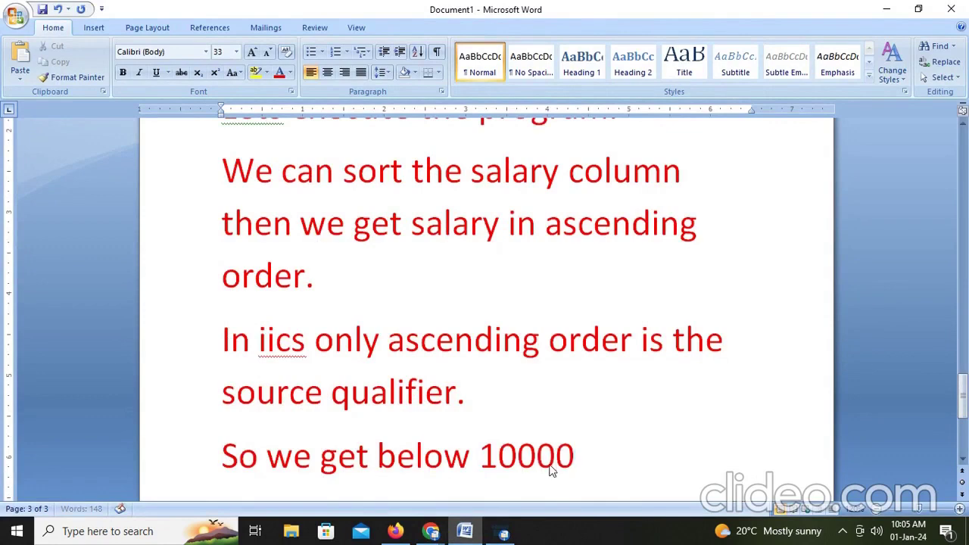
pyautogui.write(' in asce')
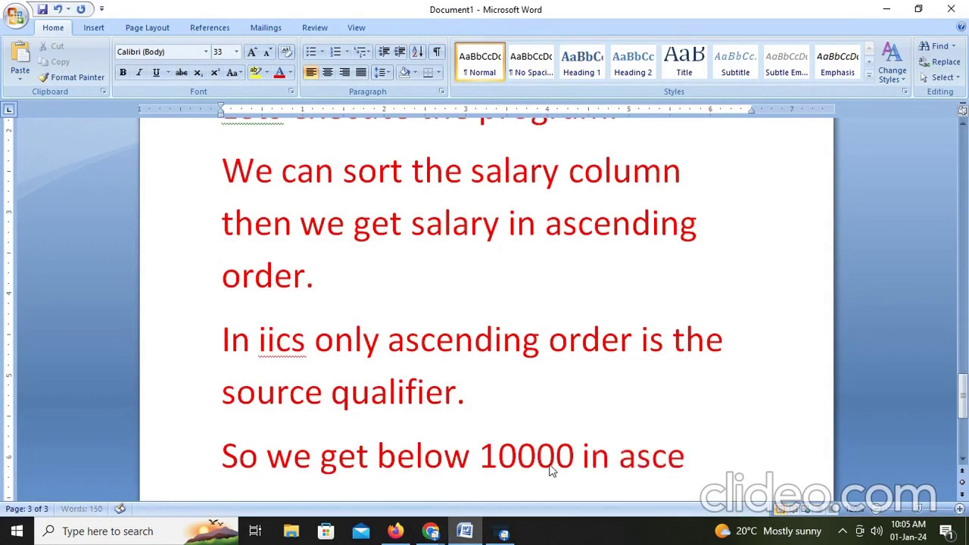
pyautogui.write('nding or')
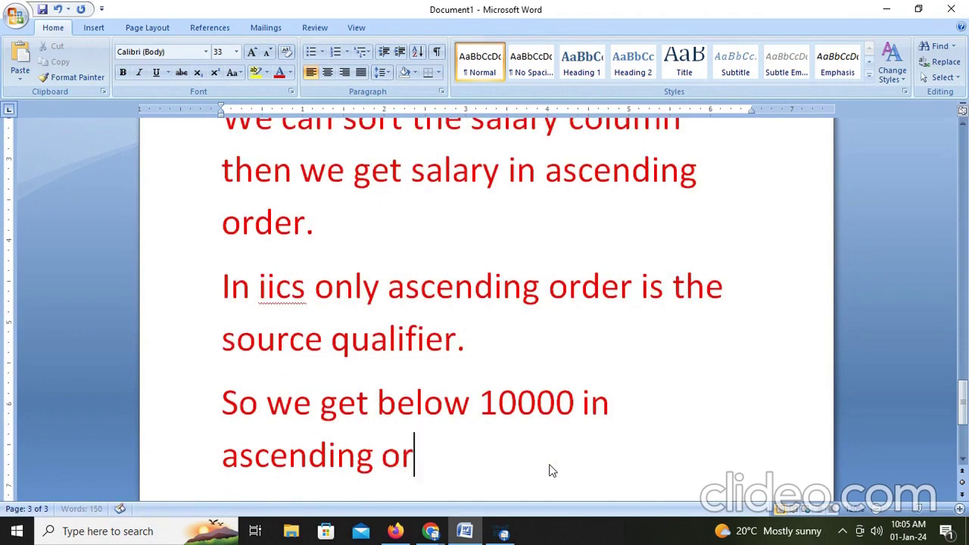
pyautogui.write('der.')
# Add a closing line to the notes reading "Please subscribe and like for more videos...."
pyautogui.press('Return')
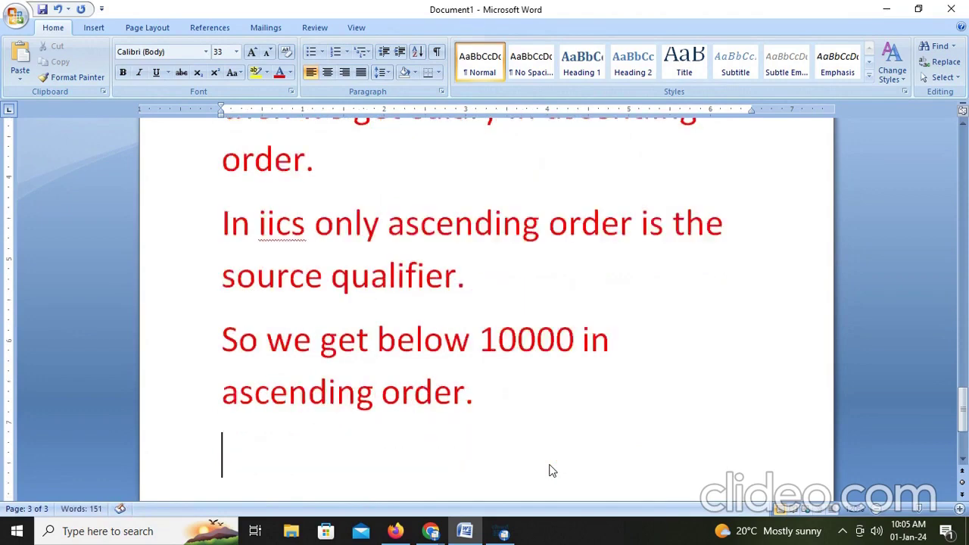
pyautogui.write('Please ')
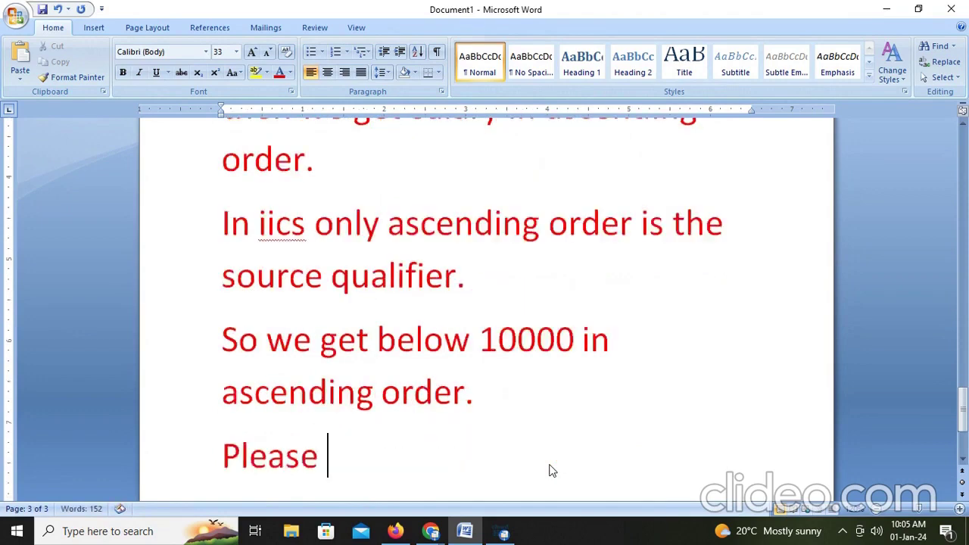
pyautogui.write('subscri')
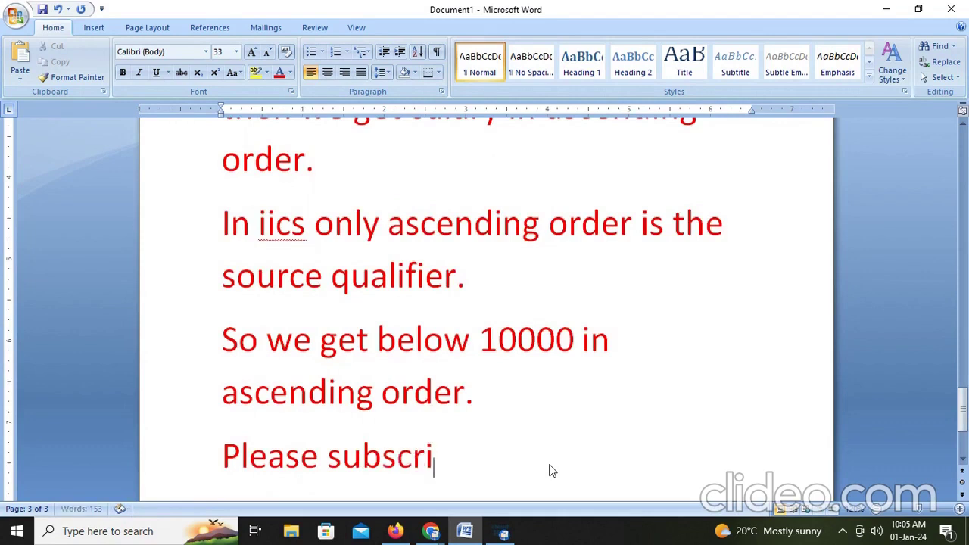
pyautogui.write('be and ')
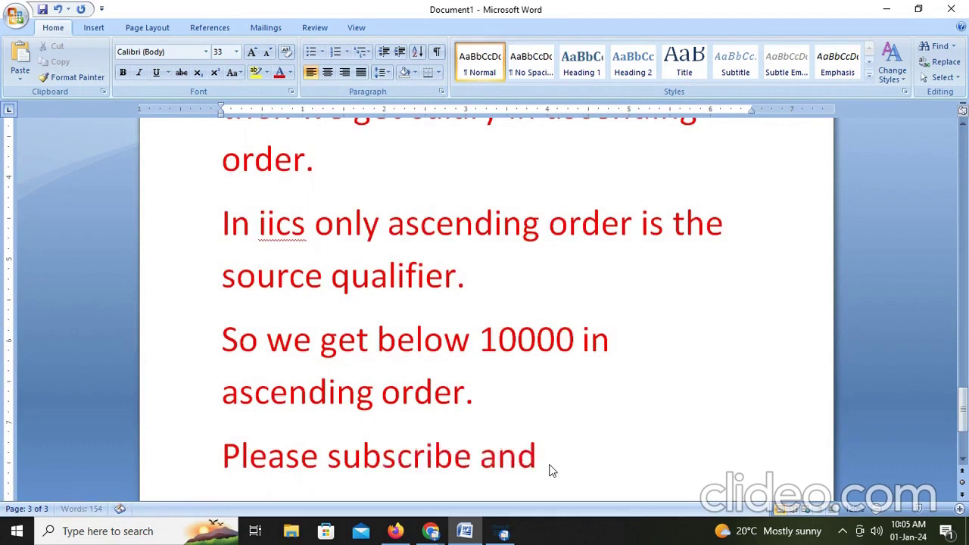
pyautogui.write('like for m')
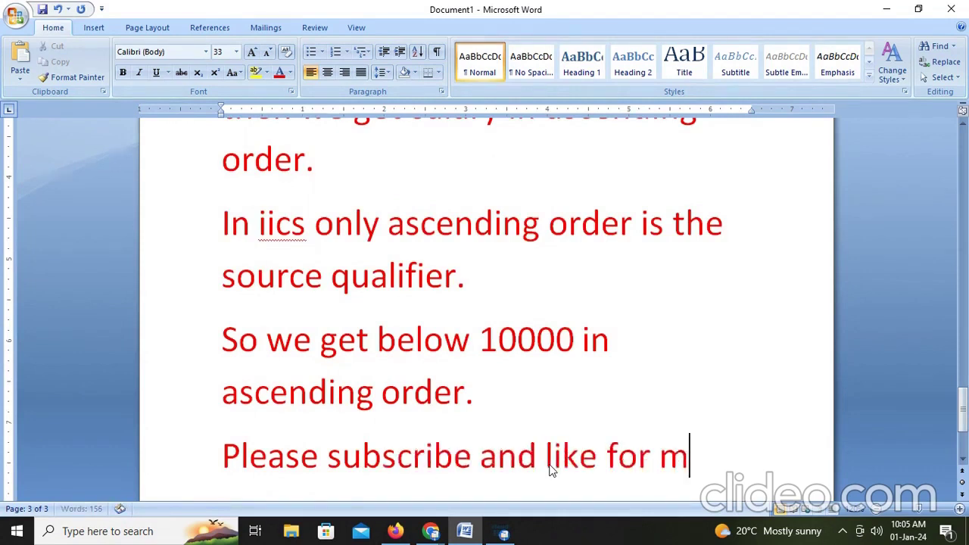
pyautogui.write('ore vie')
pyautogui.press('BackSpace')
pyautogui.write('v')
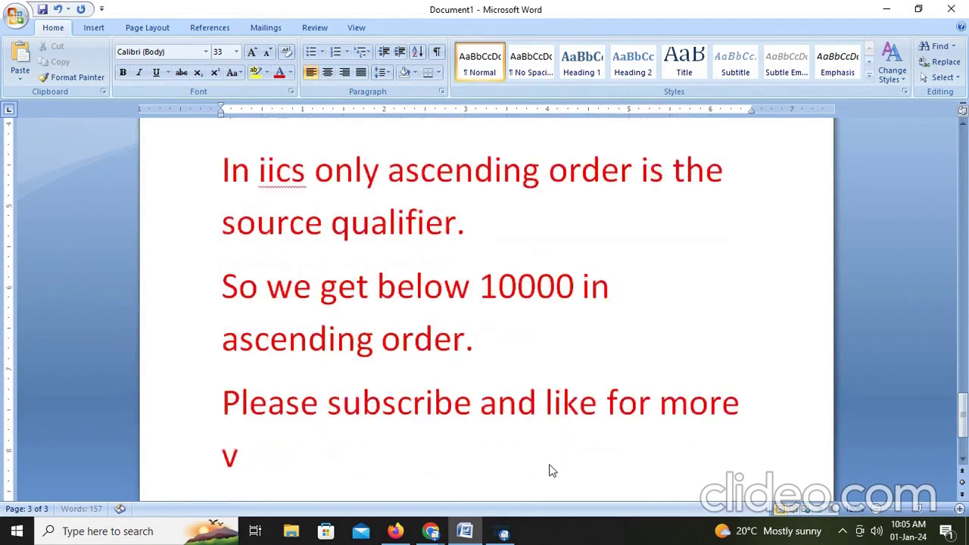
pyautogui.write('ie')
pyautogui.press('BackSpace')
pyautogui.write('d')
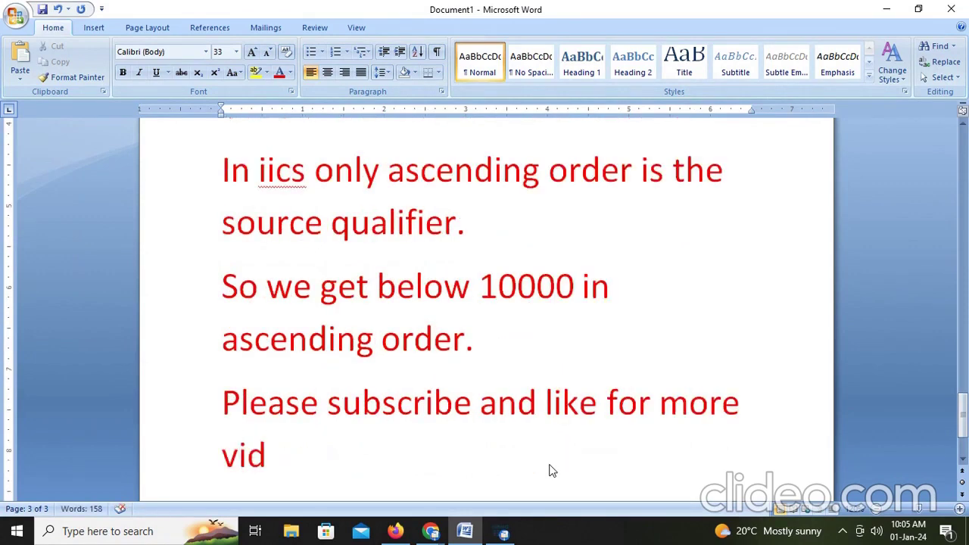
pyautogui.write('eos....')
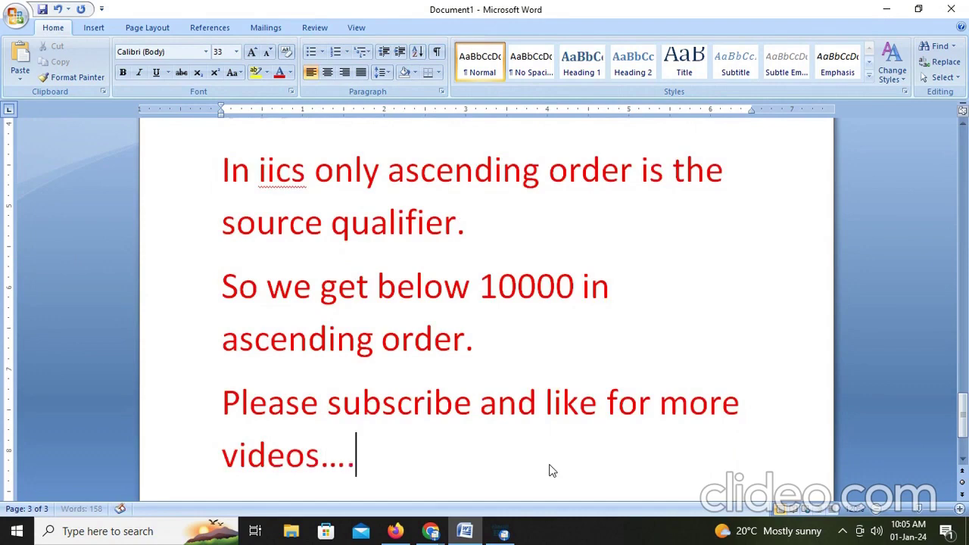
pyautogui.click(501, 532)
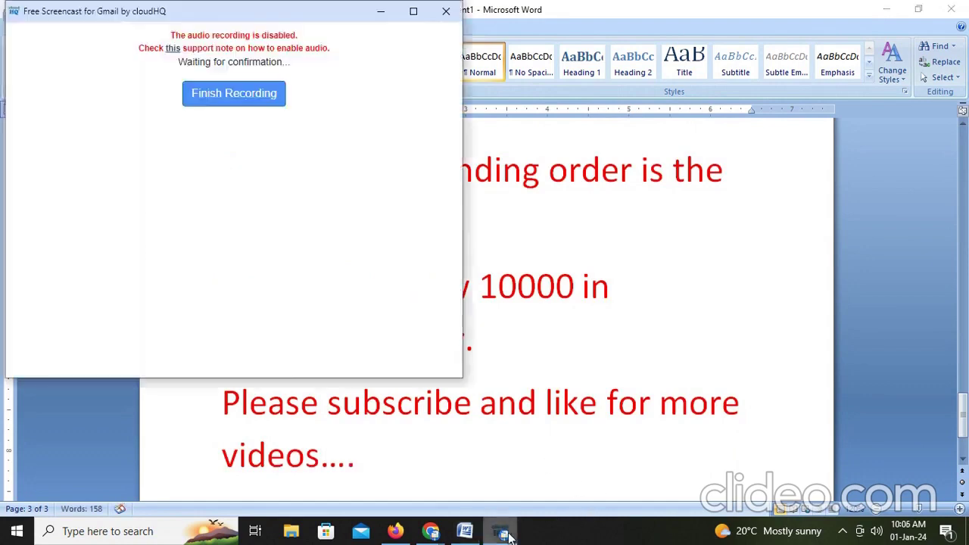
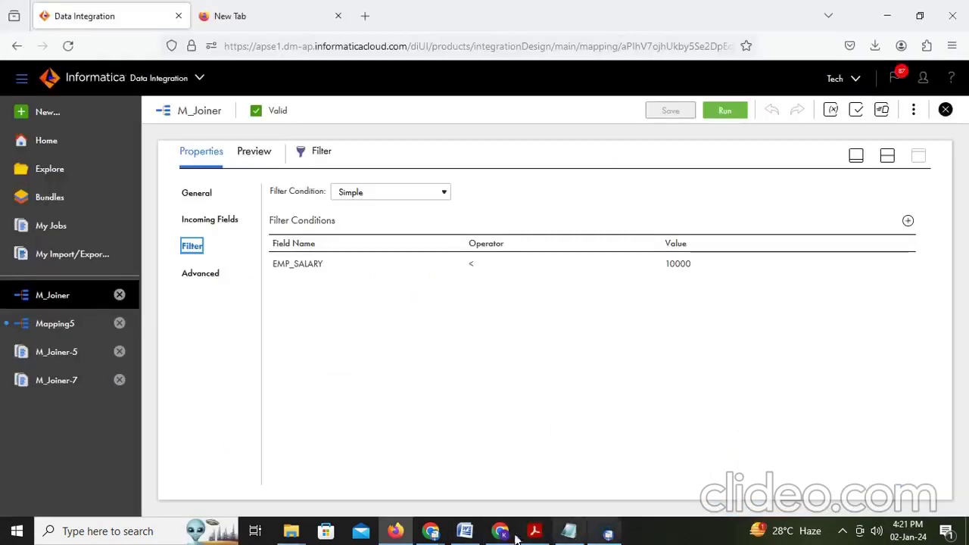
# Switch to the new Word notes and continue the sentence after "Joiner Transformation" with "with filter transformation with unit testing."
pyautogui.click(465, 532)
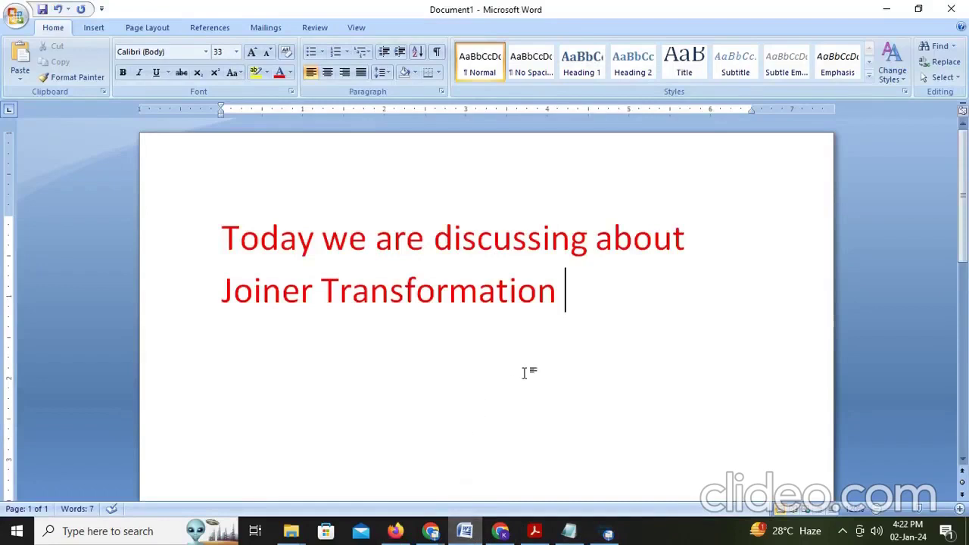
pyautogui.write('wityh')
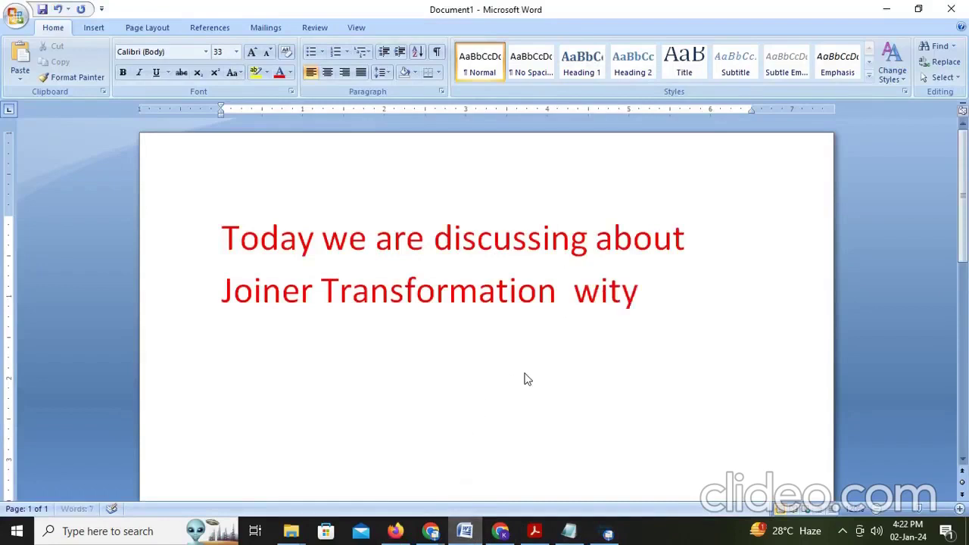
pyautogui.press('BackSpace')
pyautogui.press('BackSpace')
pyautogui.press('BackSpace')
pyautogui.write('jh')
pyautogui.press('BackSpace')
pyautogui.write('h f')
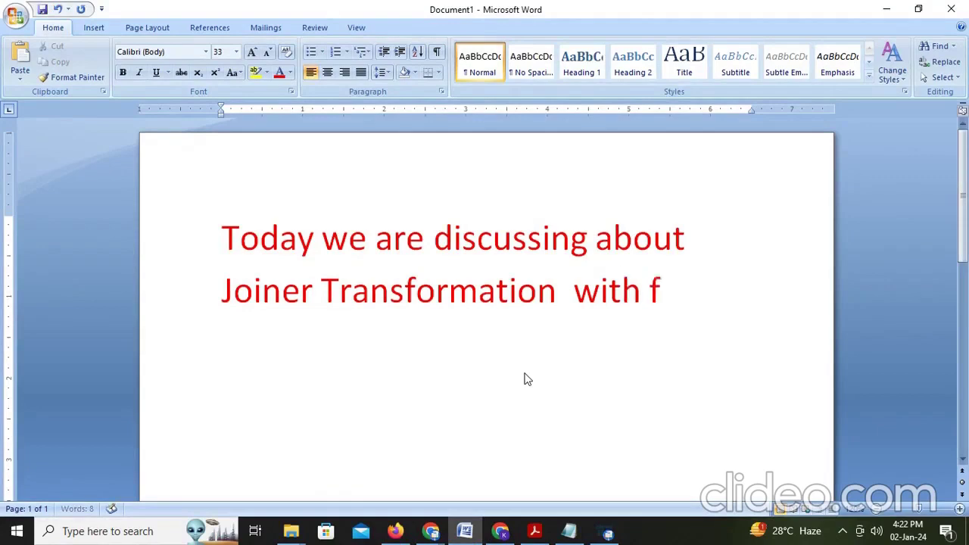
pyautogui.write('ilter tran')
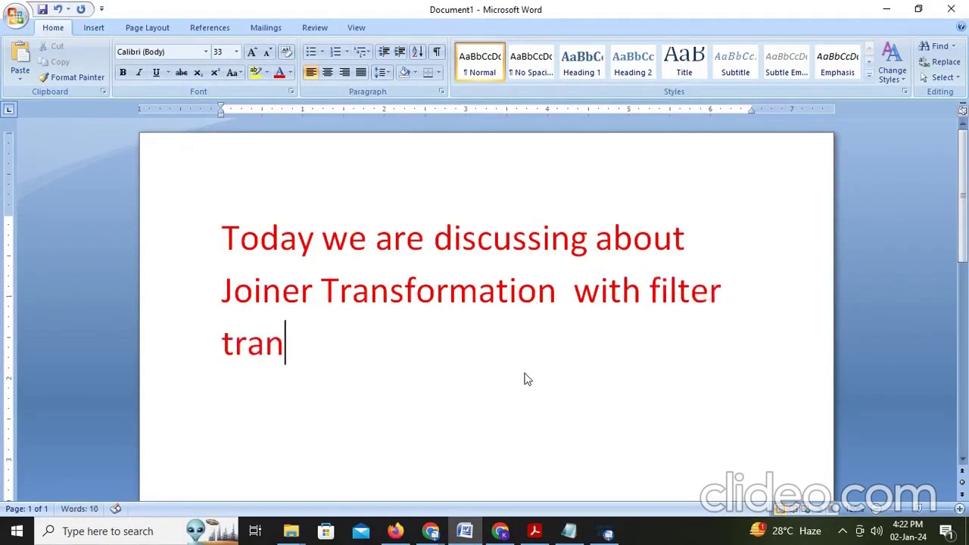
pyautogui.write('sformation')
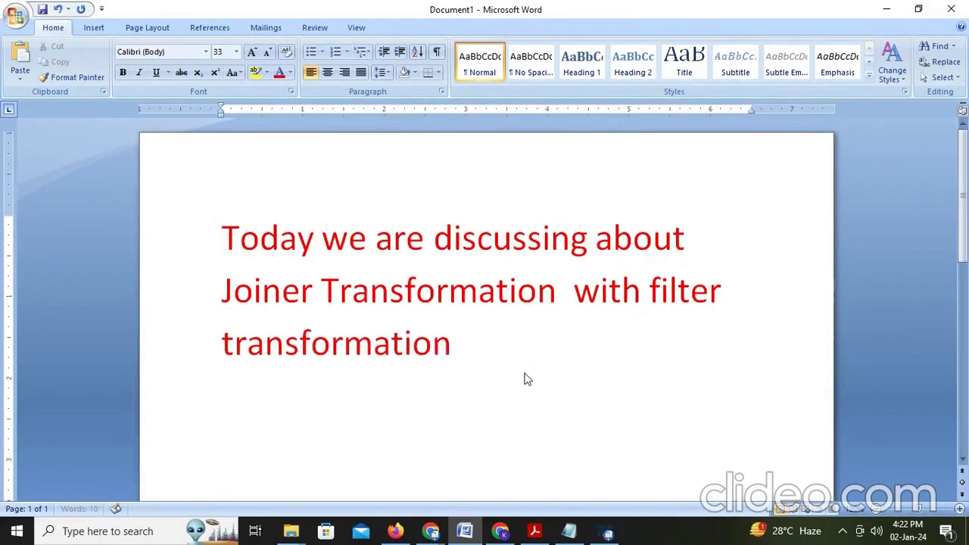
pyautogui.write(' with unit t')
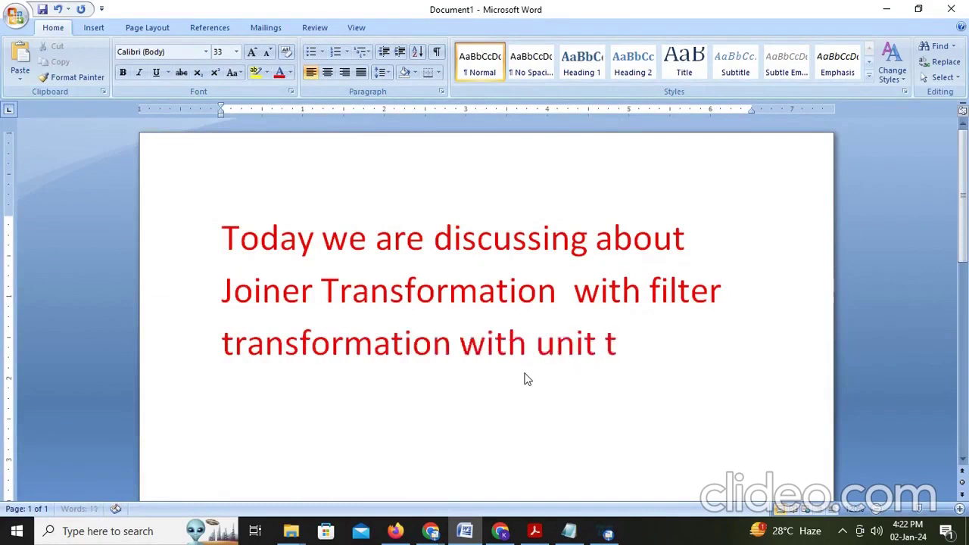
pyautogui.write('esting.')
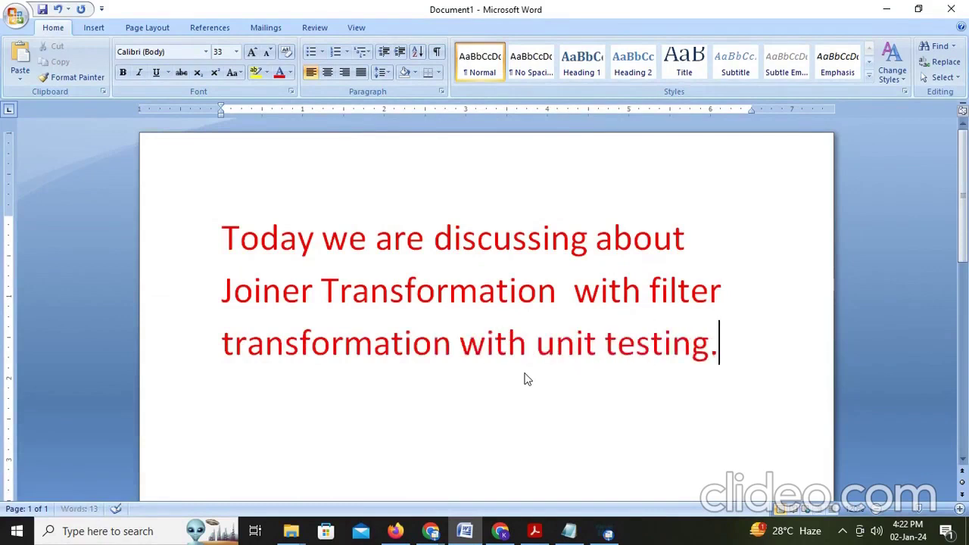
# Add a new line reading "Lets see" below the introductory sentence in the notes
pyautogui.press('Return')
pyautogui.write('lest')
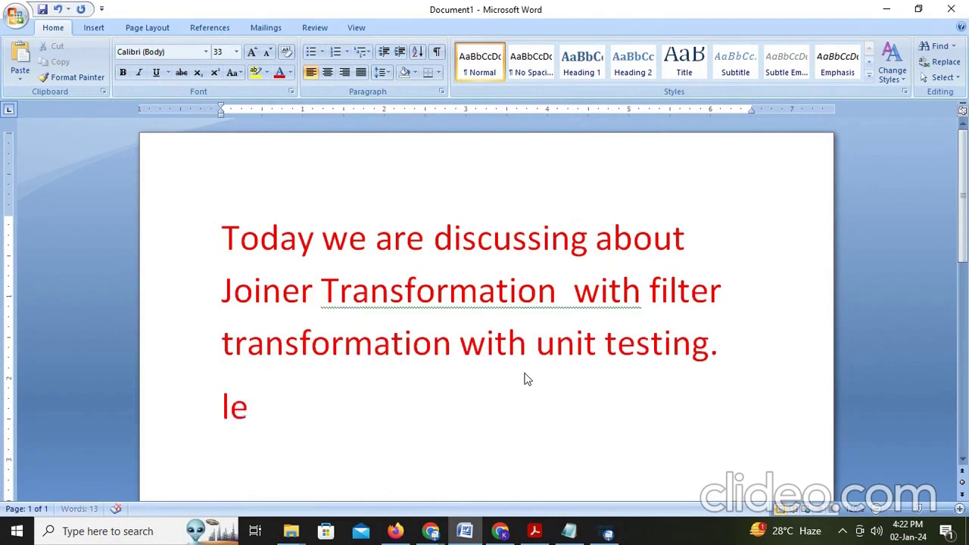
pyautogui.press('BackSpace')
pyautogui.press('BackSpace')
pyautogui.write('ts see')
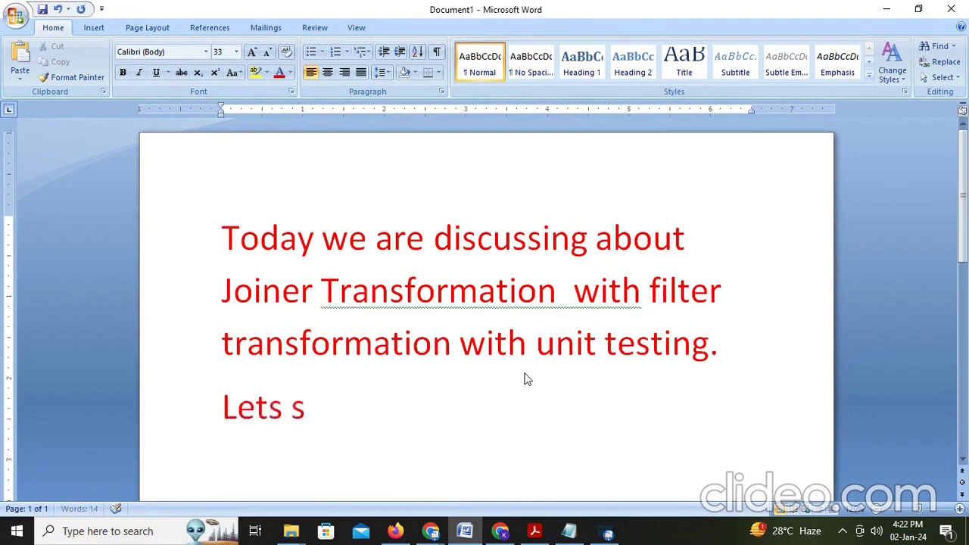
# Switch to Informatica in Firefox, show the M_Joiner mapping's design canvas beside its properties, and inspect the Source and Source1 objects
pyautogui.click(395, 531)
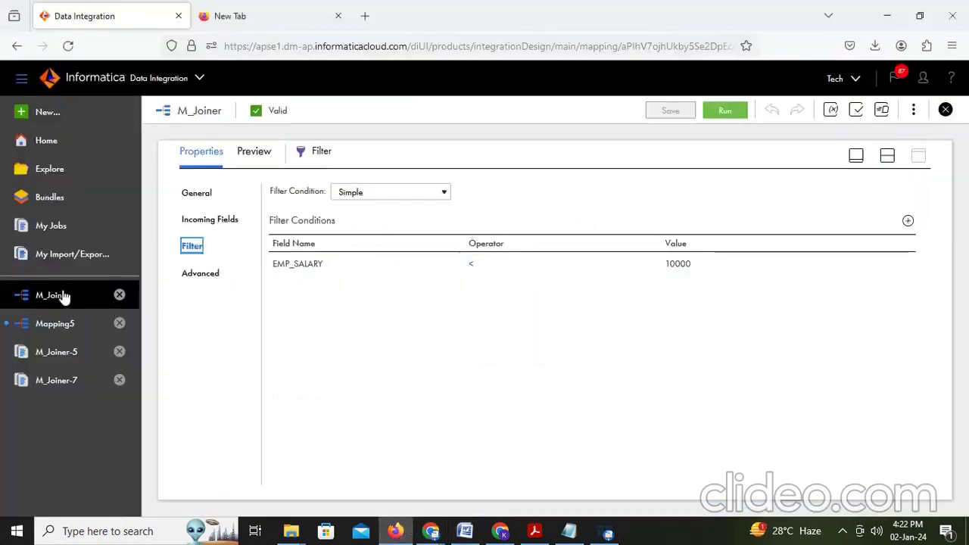
pyautogui.click(60, 301)
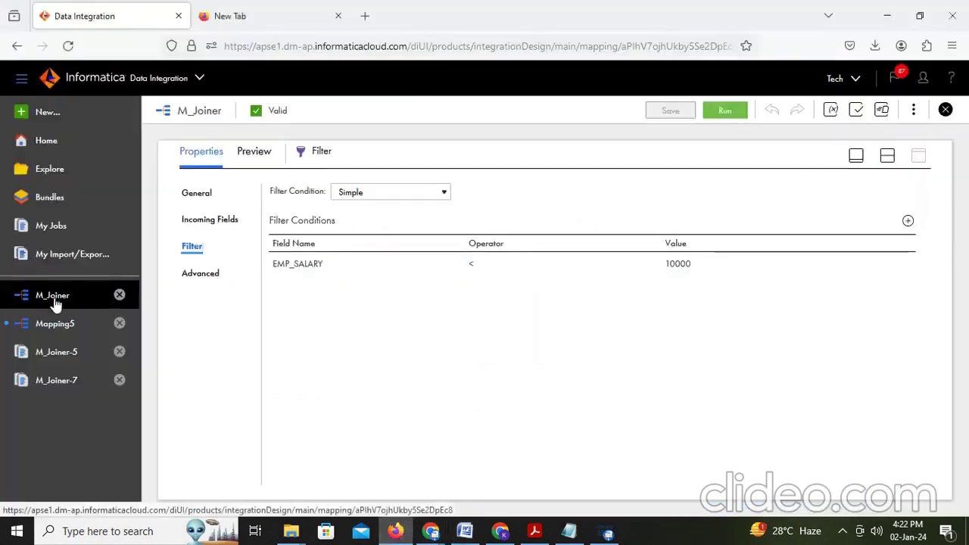
pyautogui.click(889, 158)
pyautogui.scroll(-1, 346, 254)
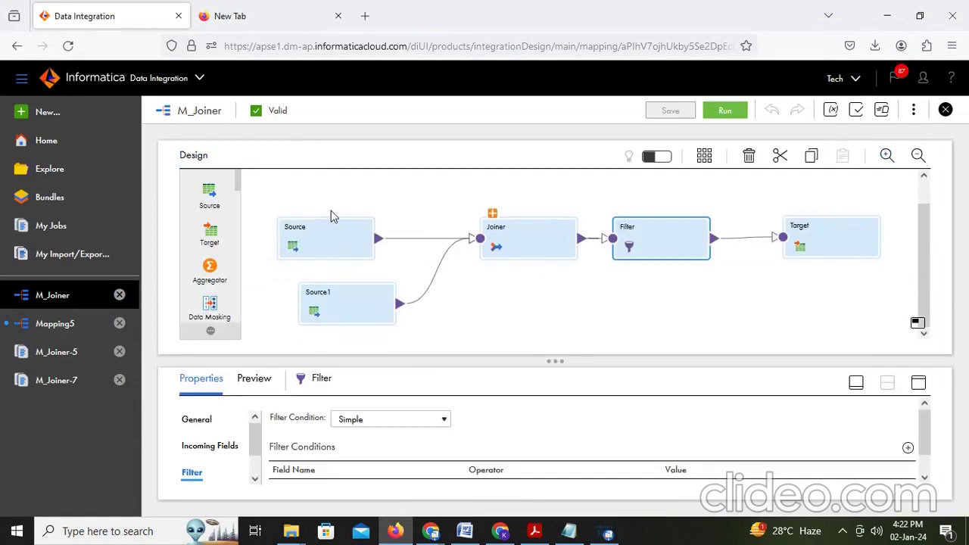
pyautogui.click(330, 233)
pyautogui.click(358, 314)
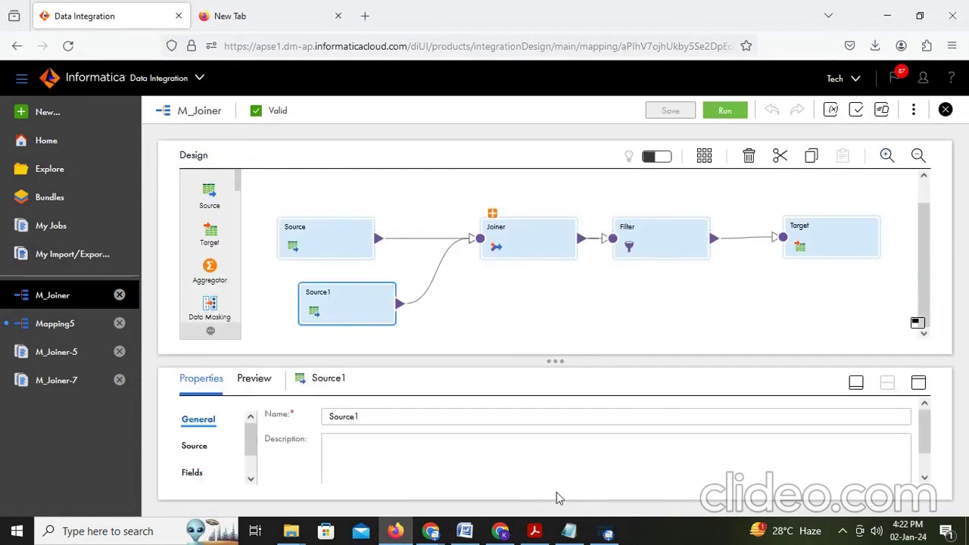
# Switch back to the Word notes and add a line reading "Here we are taking two sources Employee and Department"
pyautogui.click(467, 530)
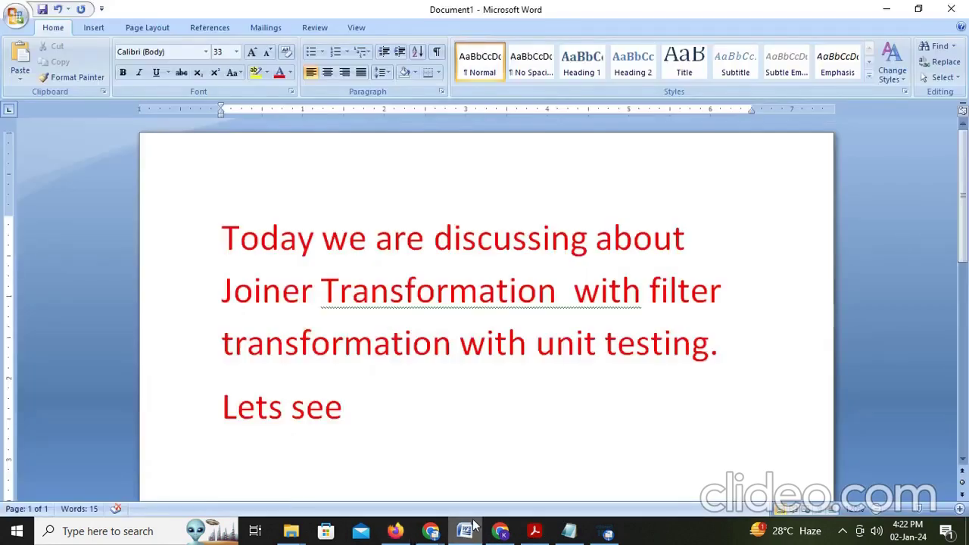
pyautogui.press('Return')
pyautogui.write('Here')
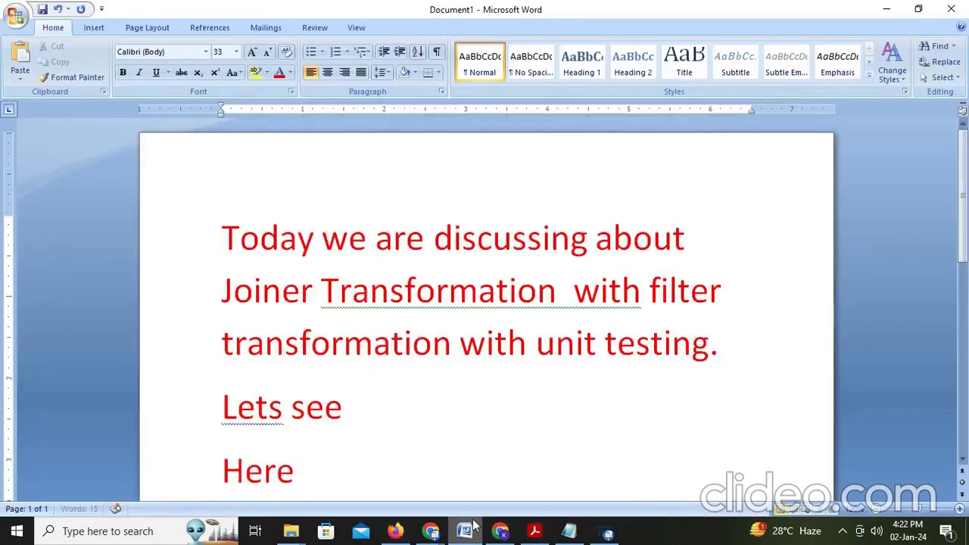
pyautogui.write(' we are ta')
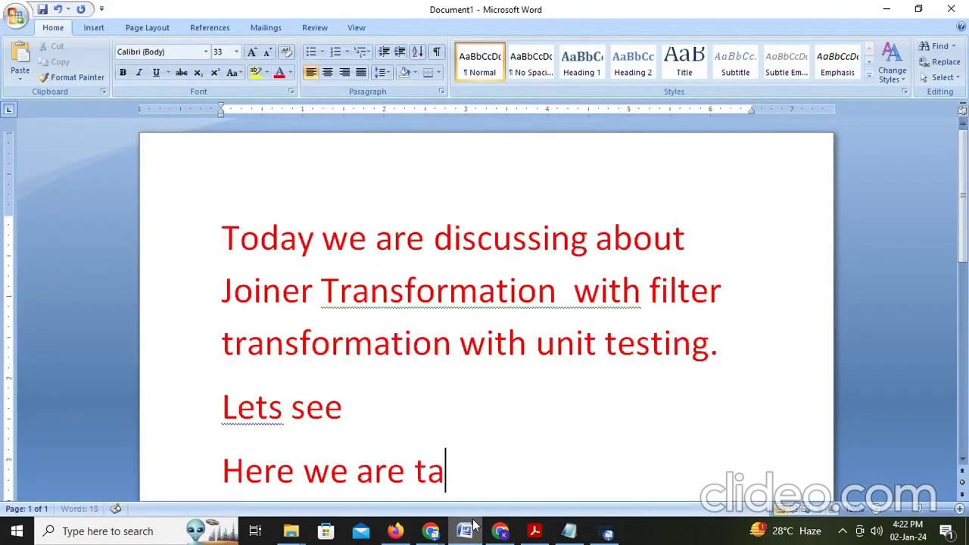
pyautogui.write('king two so')
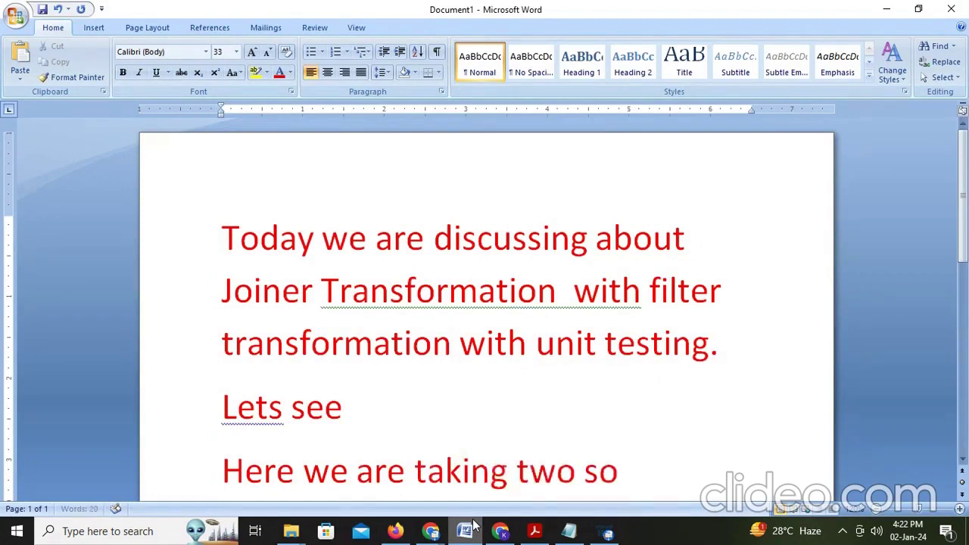
pyautogui.write('urces ')
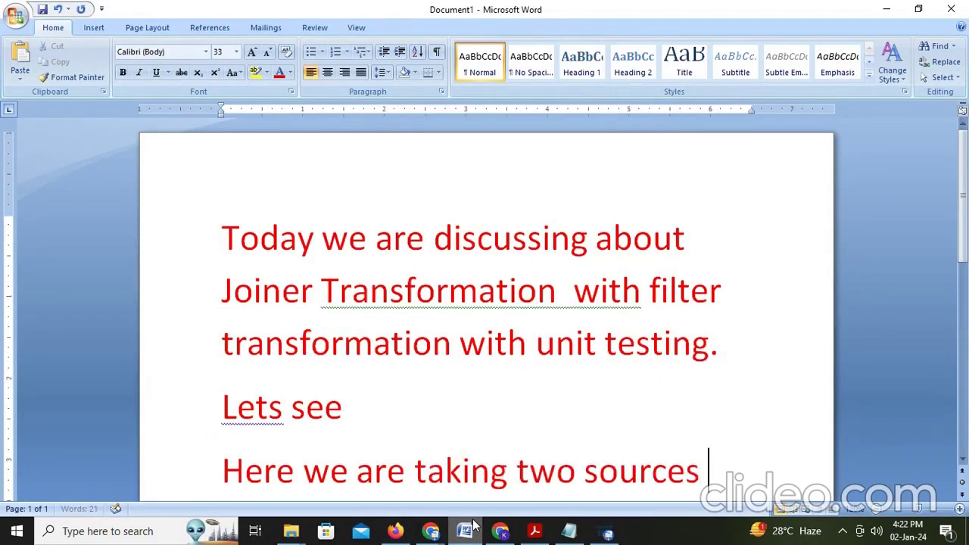
pyautogui.write('Emplo')
pyautogui.press('BackSpace')
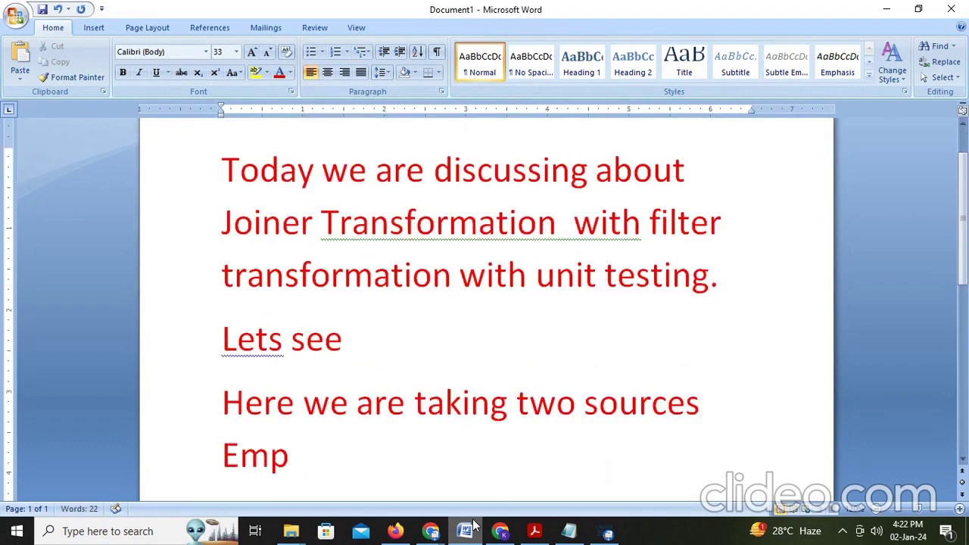
pyautogui.write('loyee ad')
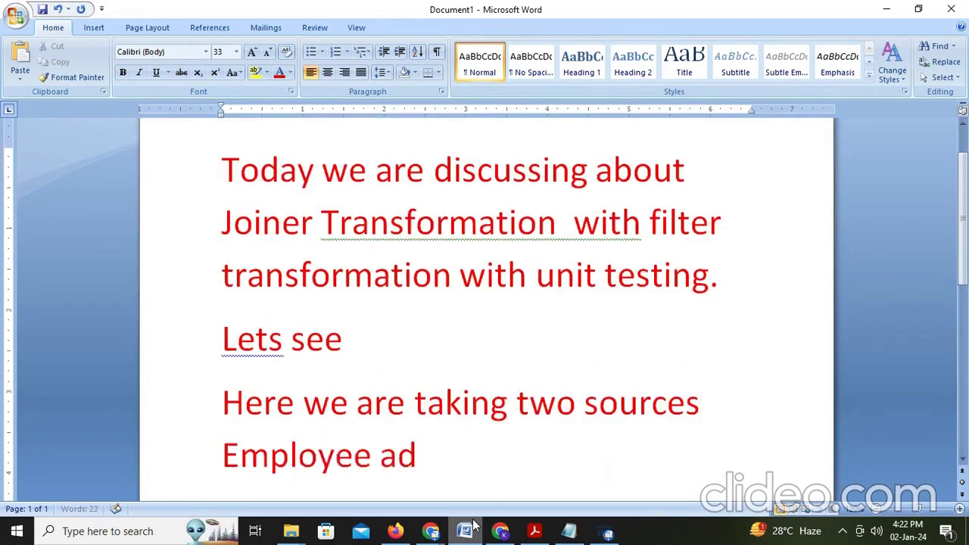
pyautogui.press('BackSpace')
pyautogui.write('nd De')
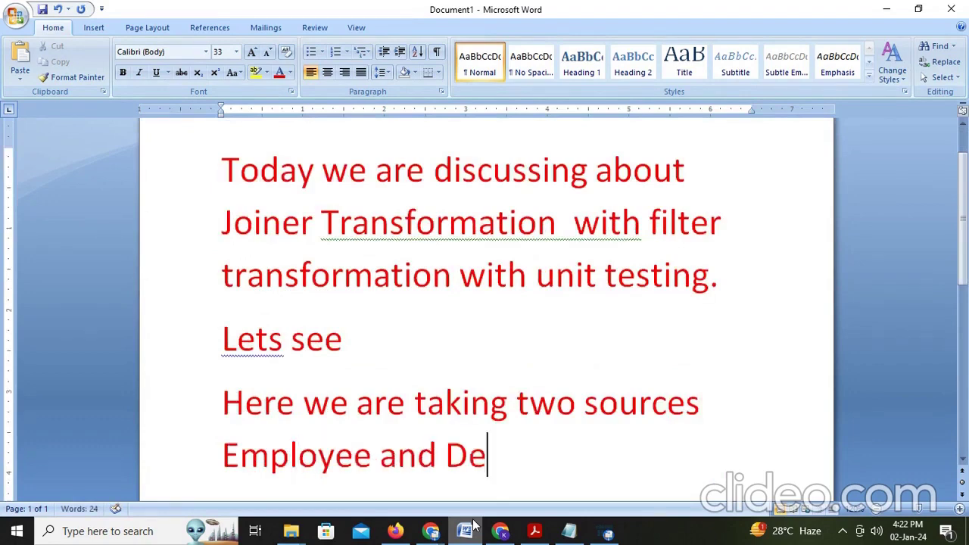
pyautogui.write('partment')
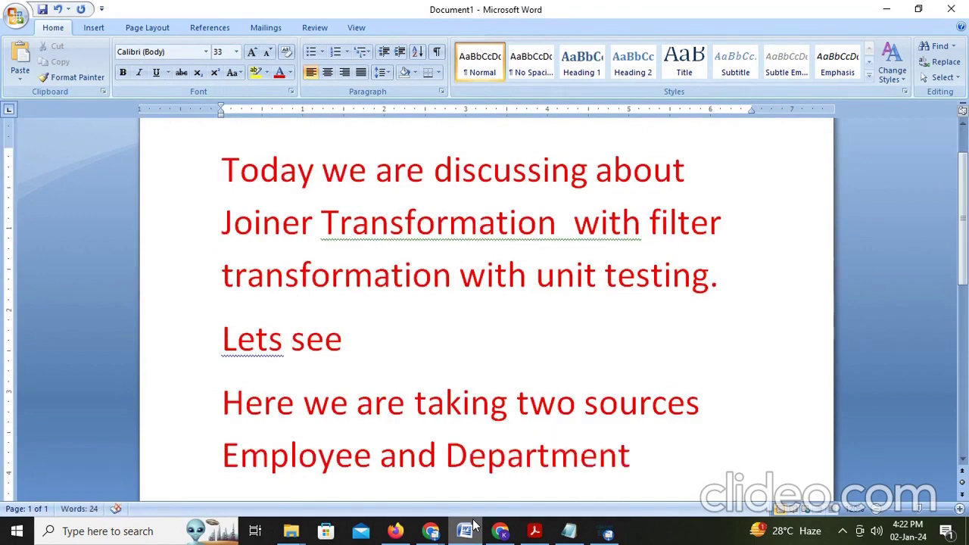
# Add a line reading "We combine with joiner transformation and giving filter condition is salary<10000 then we store the result into target."
pyautogui.press('Return')
pyautogui.write('we com')
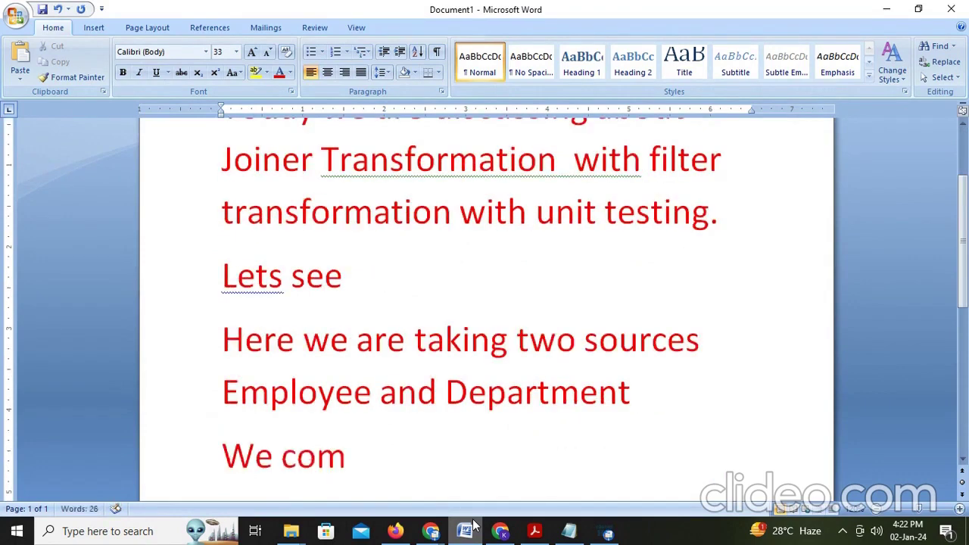
pyautogui.write('bine with')
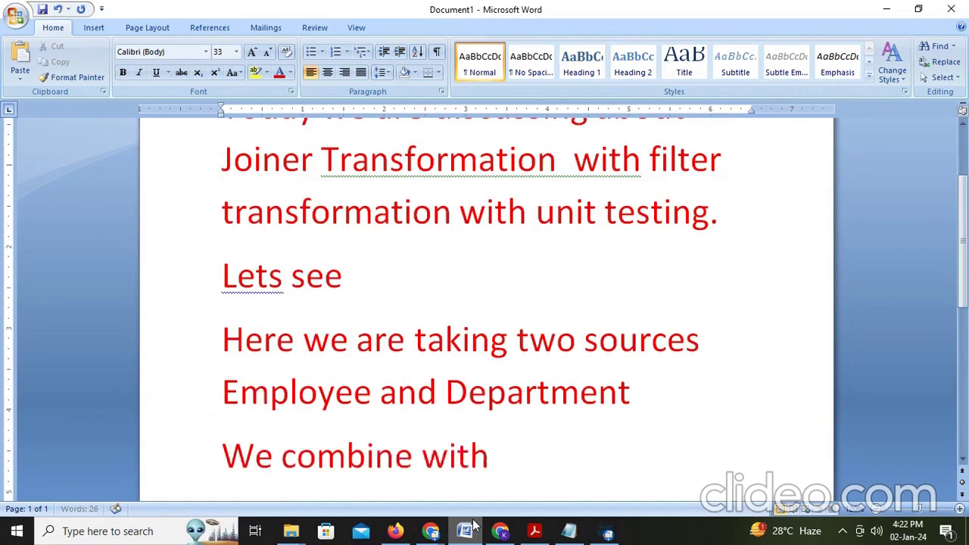
pyautogui.write(' joiner tr')
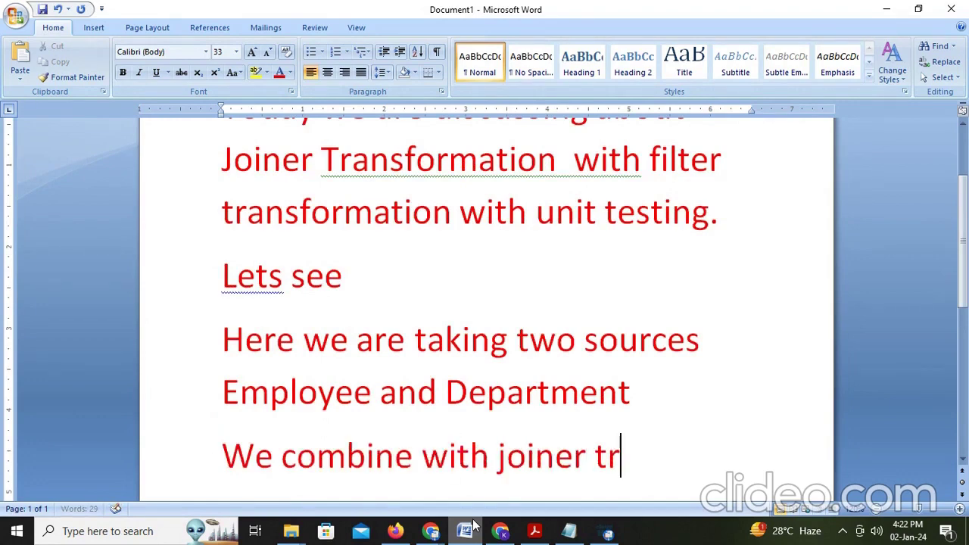
pyautogui.write('ansformatio')
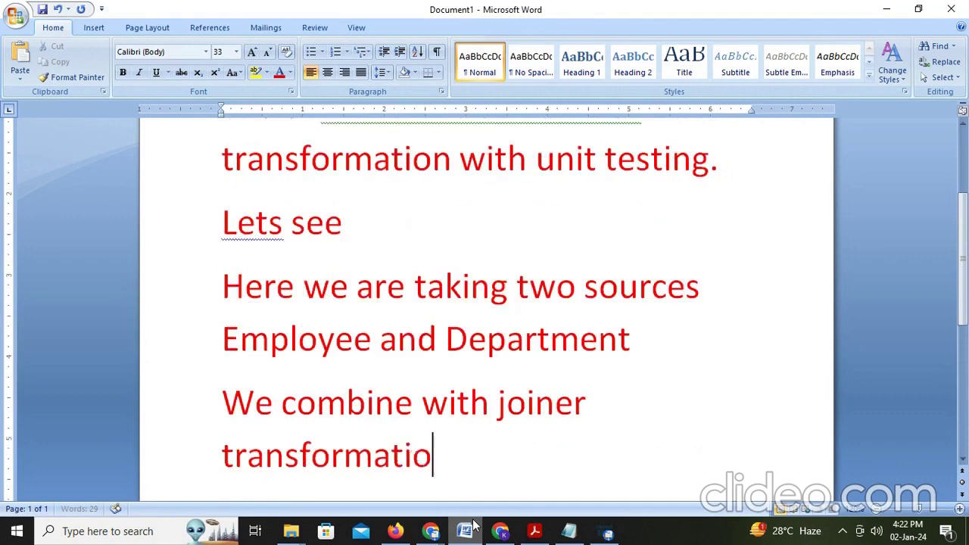
pyautogui.write('n and givin')
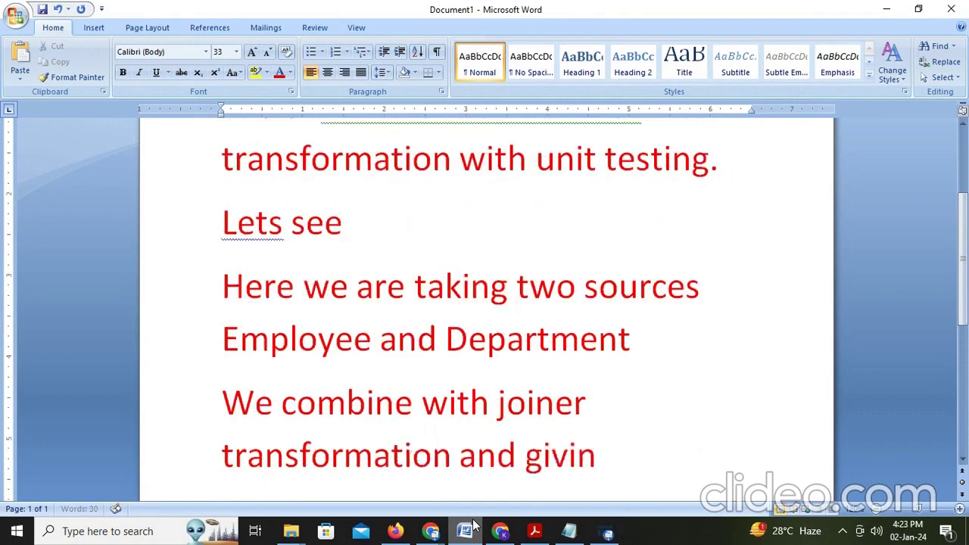
pyautogui.write('g file')
pyautogui.press('BackSpace')
pyautogui.write('t')
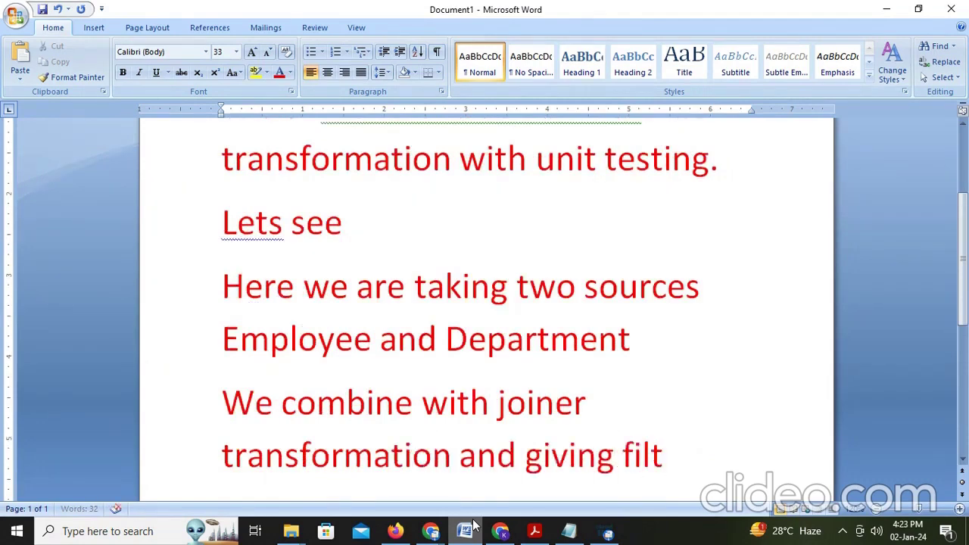
pyautogui.write('er conditi')
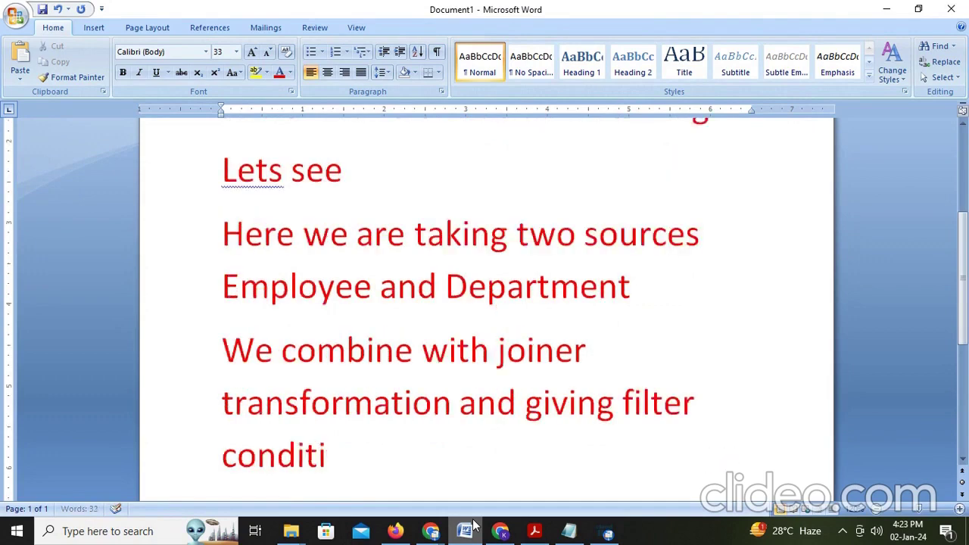
pyautogui.write('on is s')
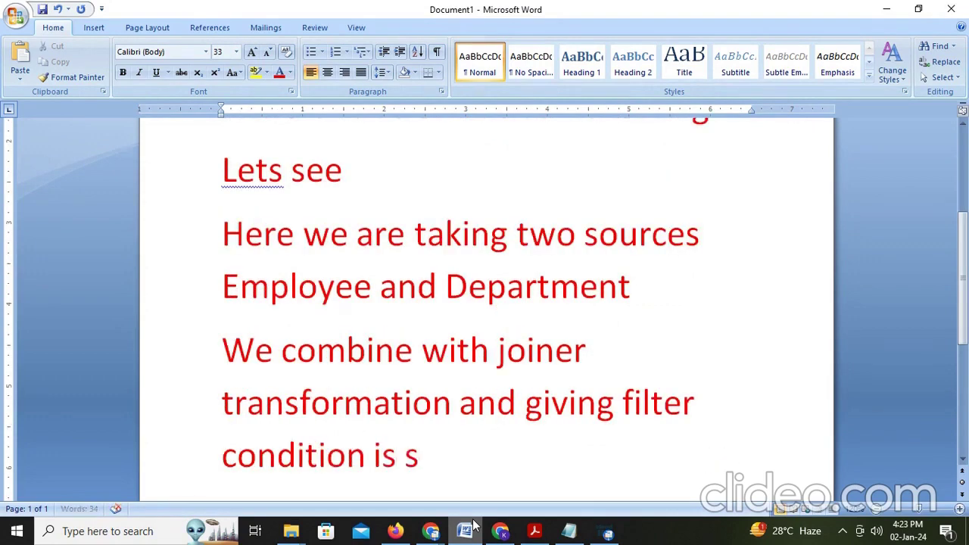
pyautogui.write('alary<1000')
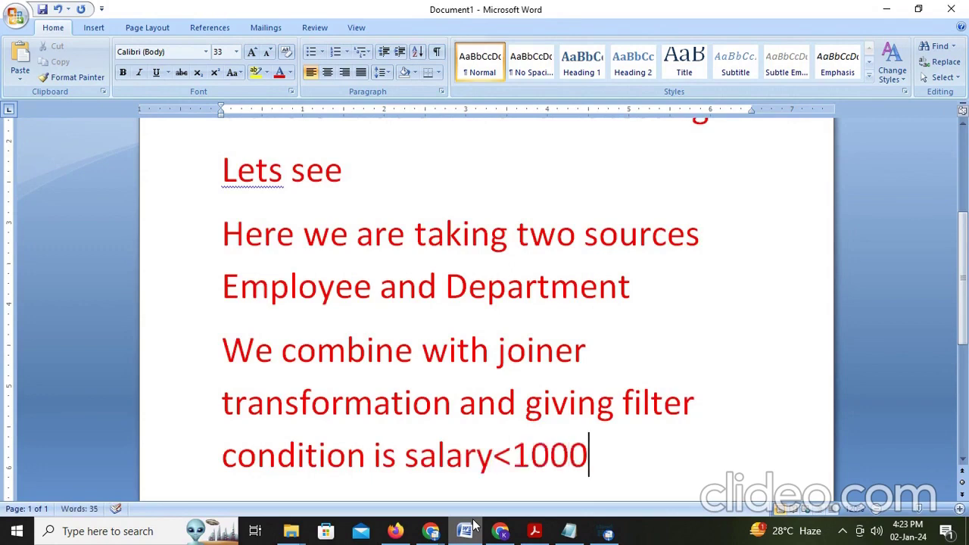
pyautogui.write('0 then')
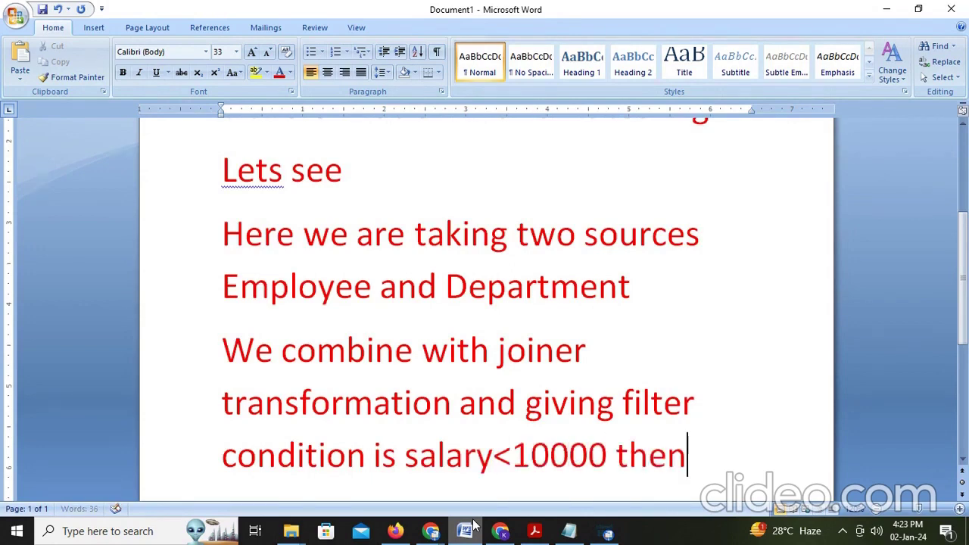
pyautogui.write(' we sto')
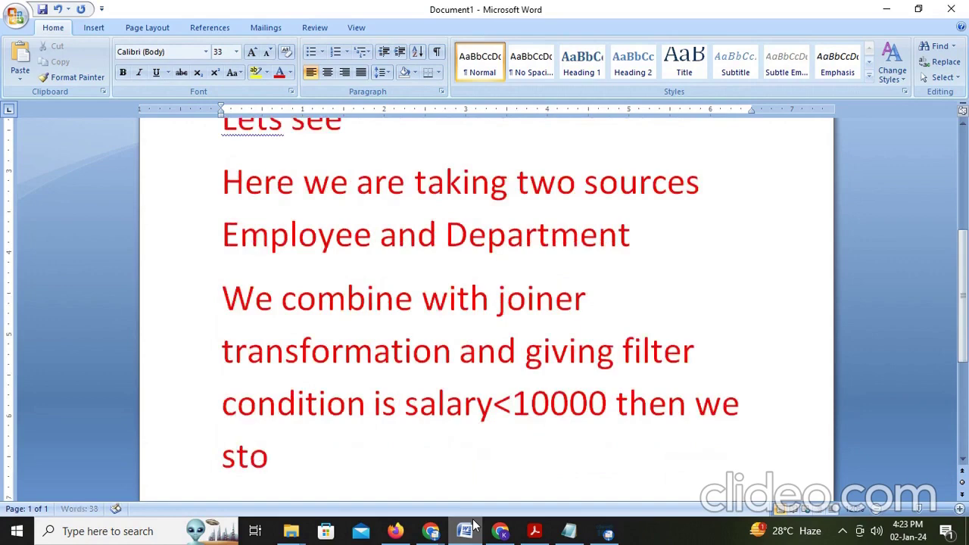
pyautogui.write('re the r')
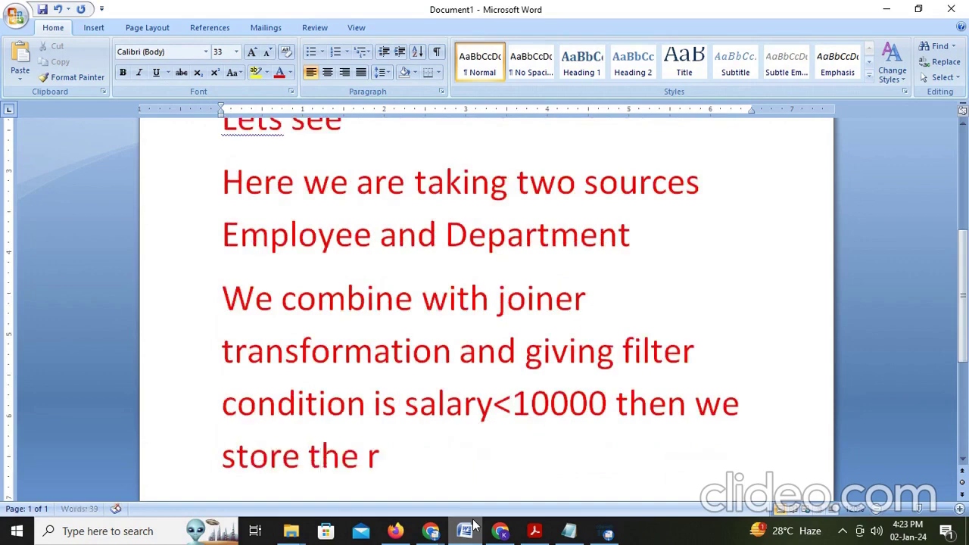
pyautogui.write('esult i')
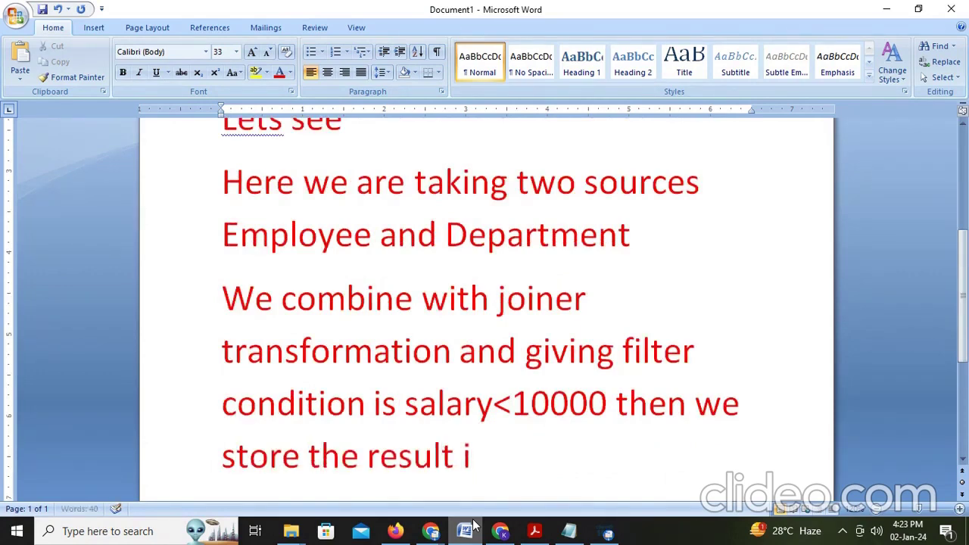
pyautogui.write('nto')
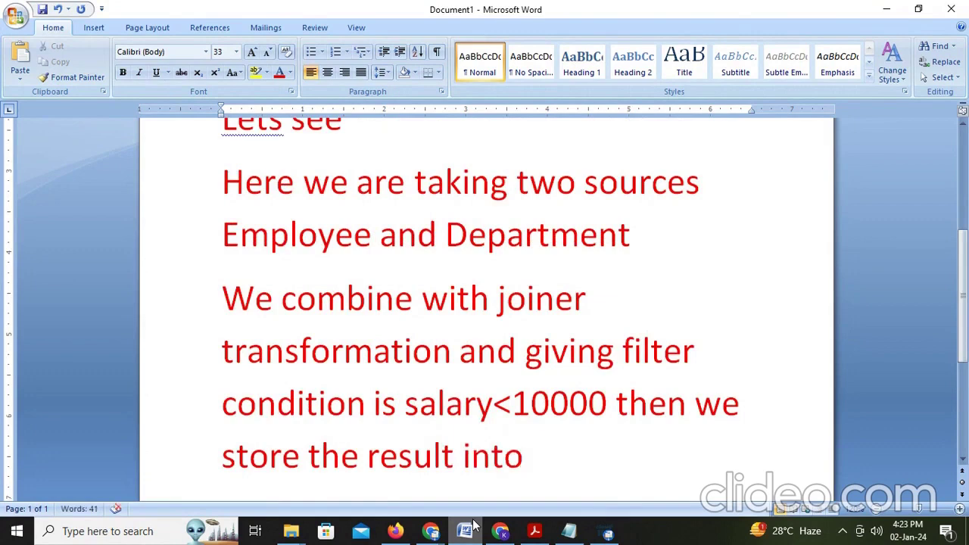
pyautogui.write(' target')
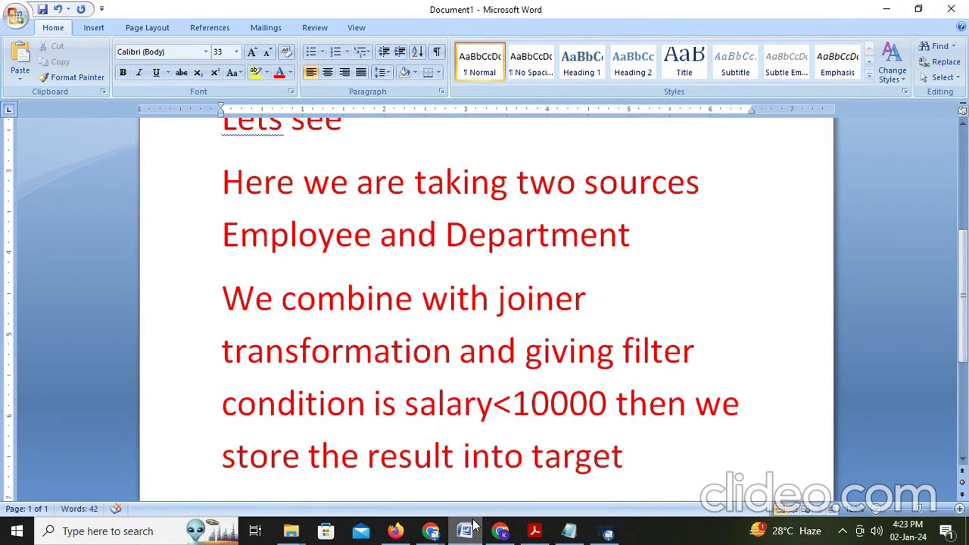
pyautogui.write('.')
# Add a new line to the notes reading "Before that we store all the records without giving any condition"
pyautogui.press('Return')
pyautogui.write('bef')
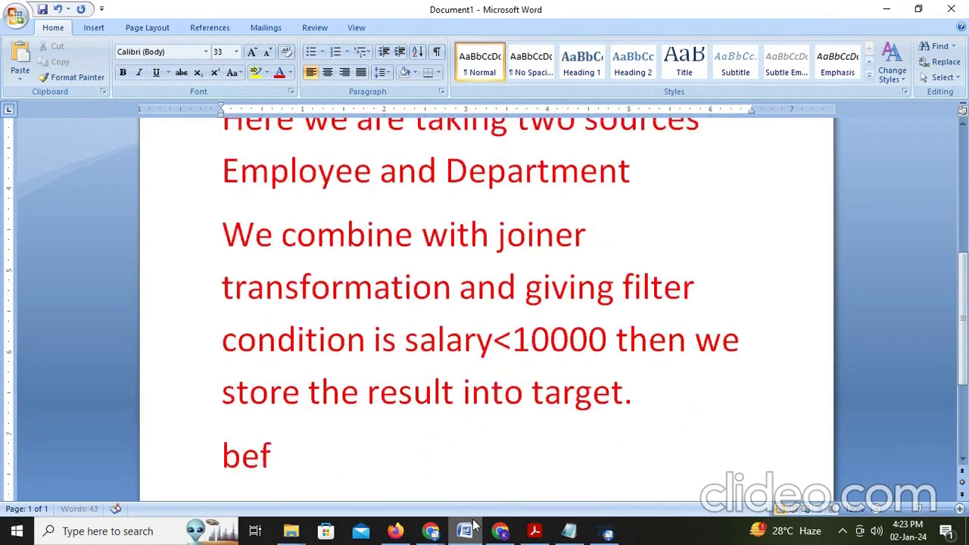
pyautogui.write('ore that ')
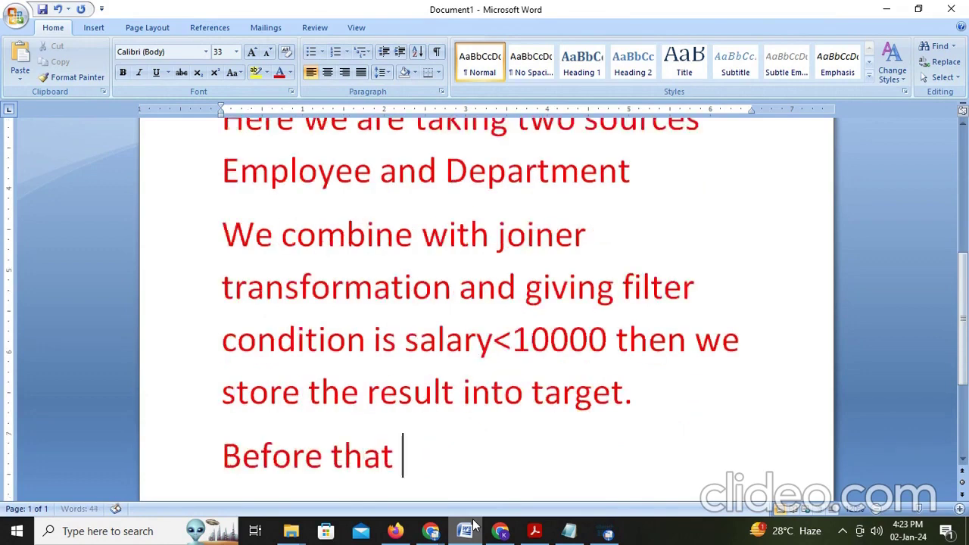
pyautogui.write('we sor')
pyautogui.press('BackSpace')
pyautogui.press('BackSpace')
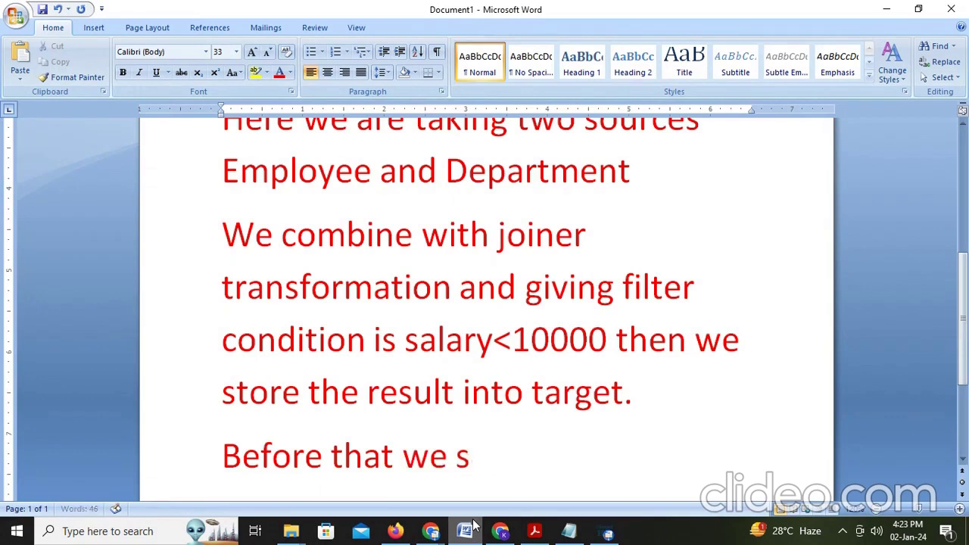
pyautogui.write('o')
pyautogui.press('BackSpace')
pyautogui.write('tore')
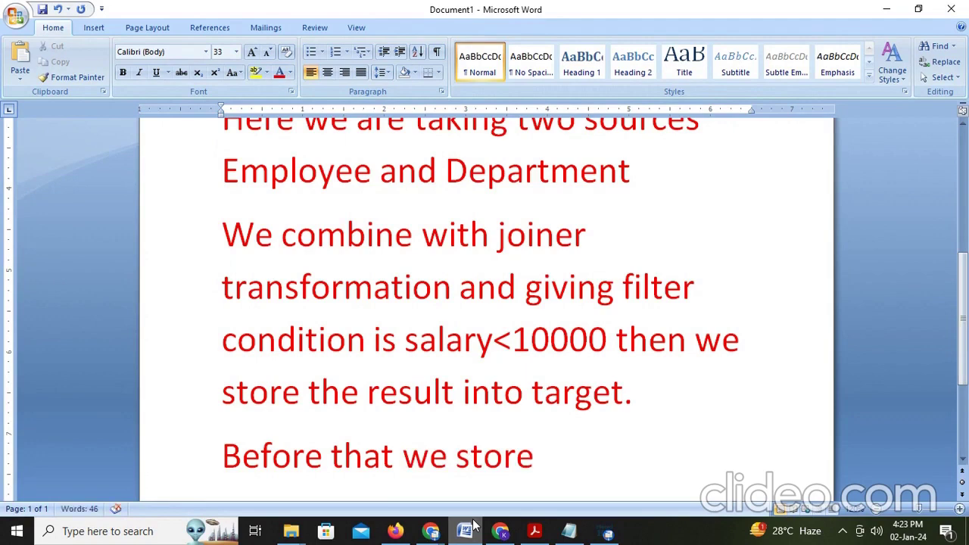
pyautogui.write(' all the')
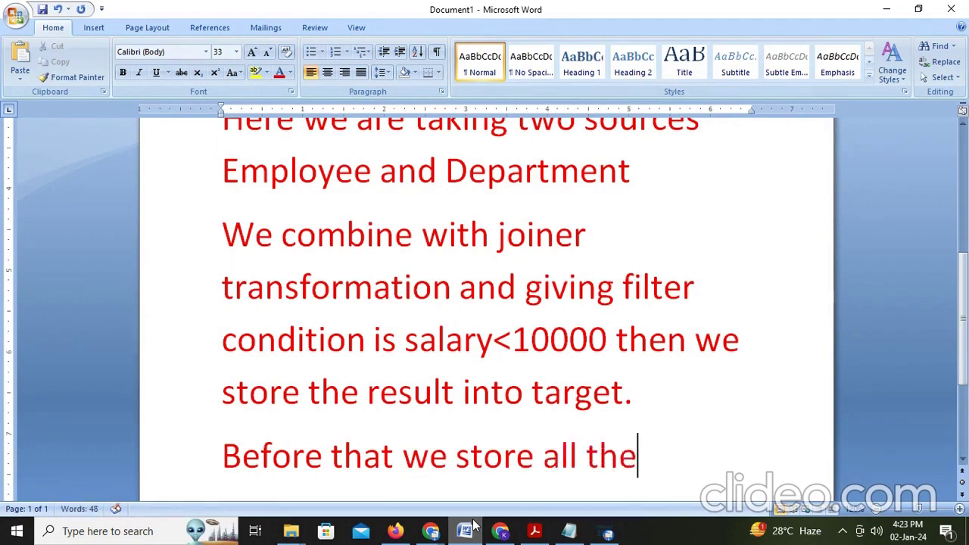
pyautogui.write(' reoc')
pyautogui.press('BackSpace')
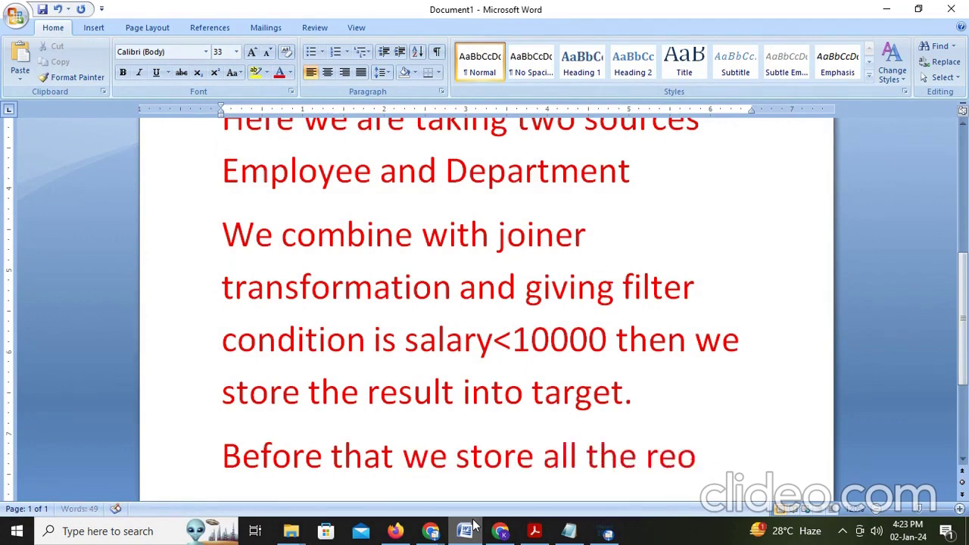
pyautogui.press('BackSpace')
pyautogui.write('cords w')
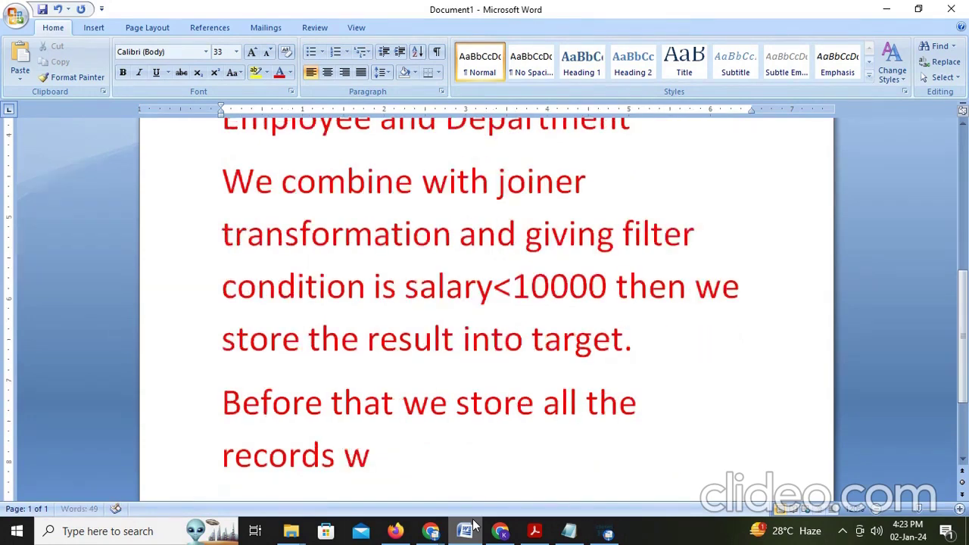
pyautogui.write('ithout givi')
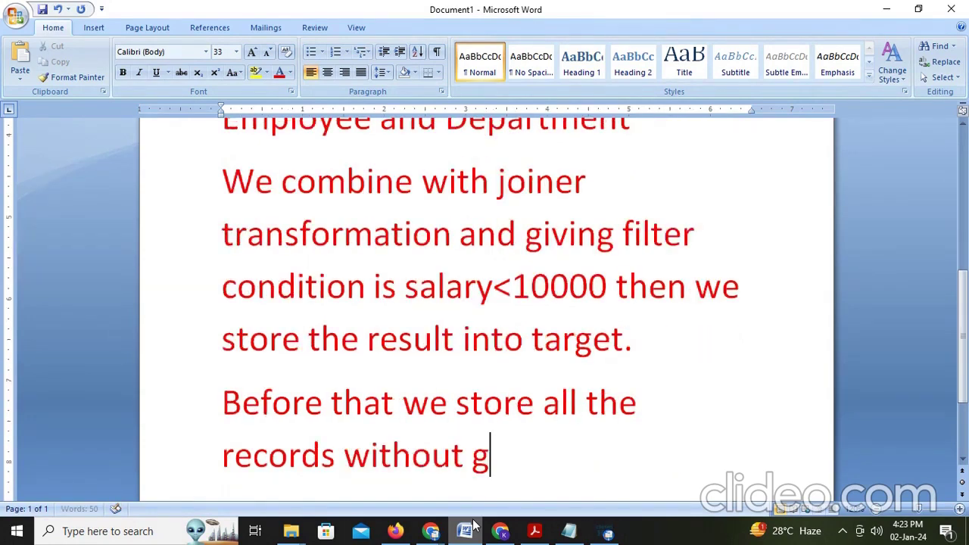
pyautogui.write('an')
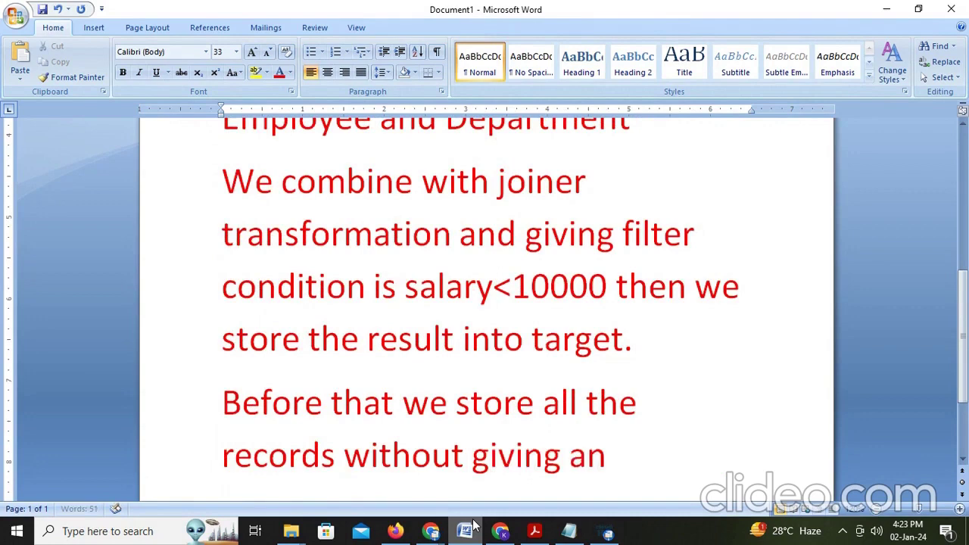
pyautogui.write('y conditiondition')
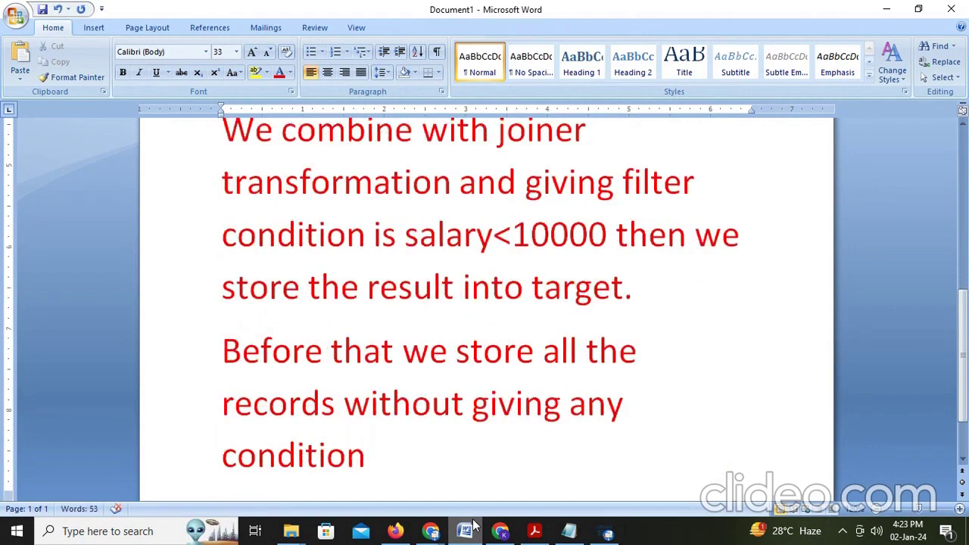
# End that sentence with a period and continue the paragraph with "Then we perform salary <10000"
pyautogui.write('. then we pe')
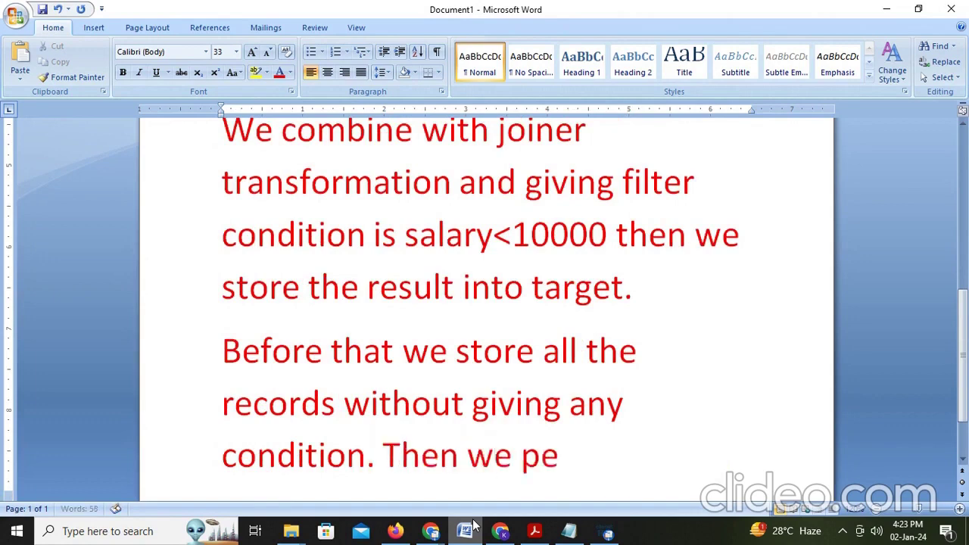
pyautogui.write('rform sa')
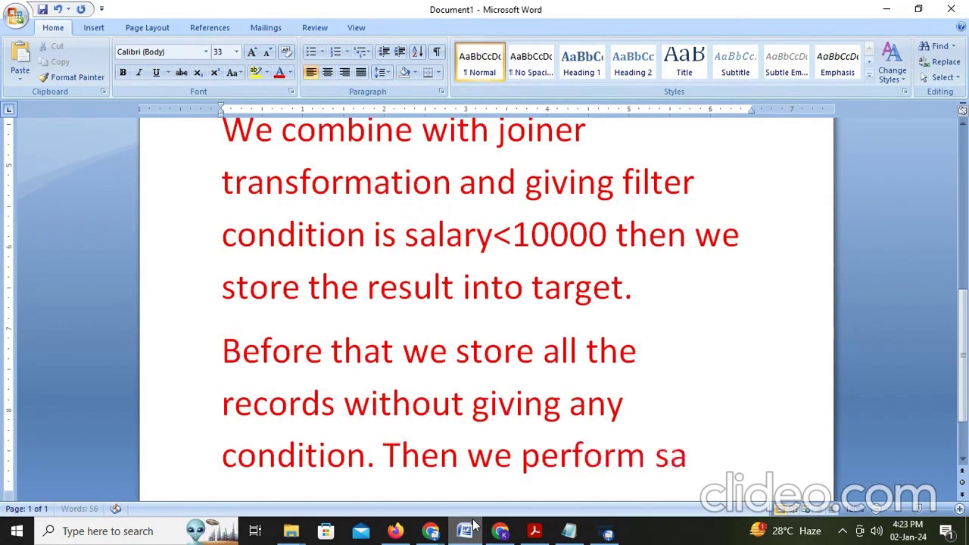
pyautogui.write('lary 10')
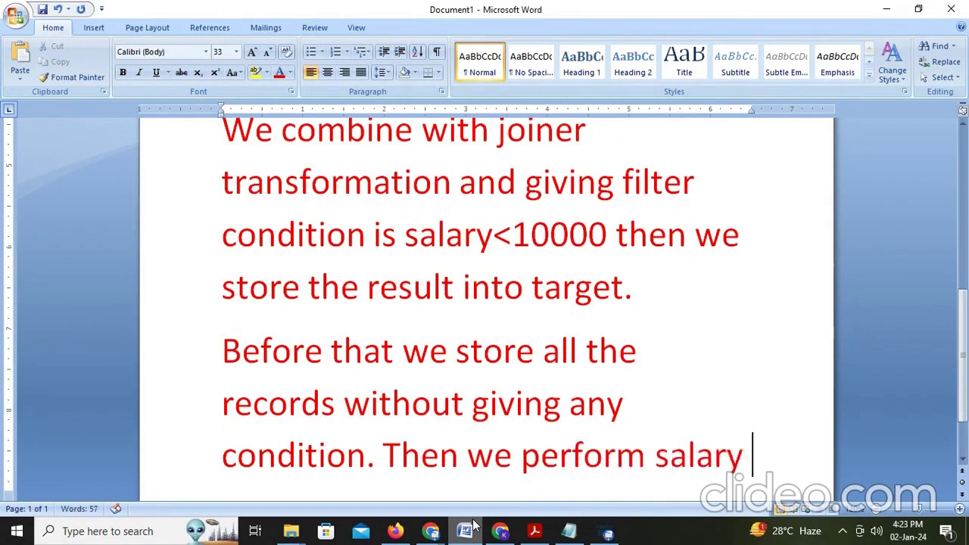
pyautogui.press('BackSpace')
pyautogui.press('BackSpace')
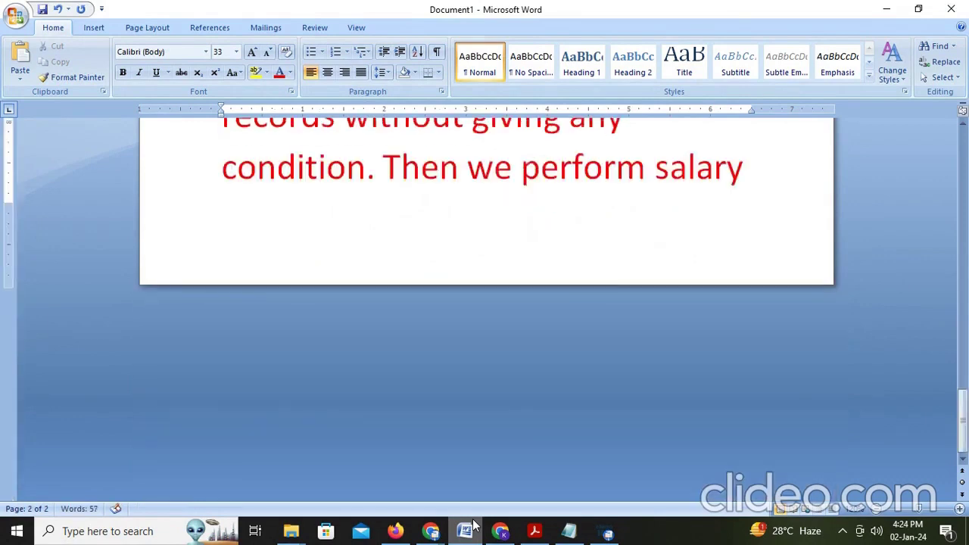
pyautogui.write('<')
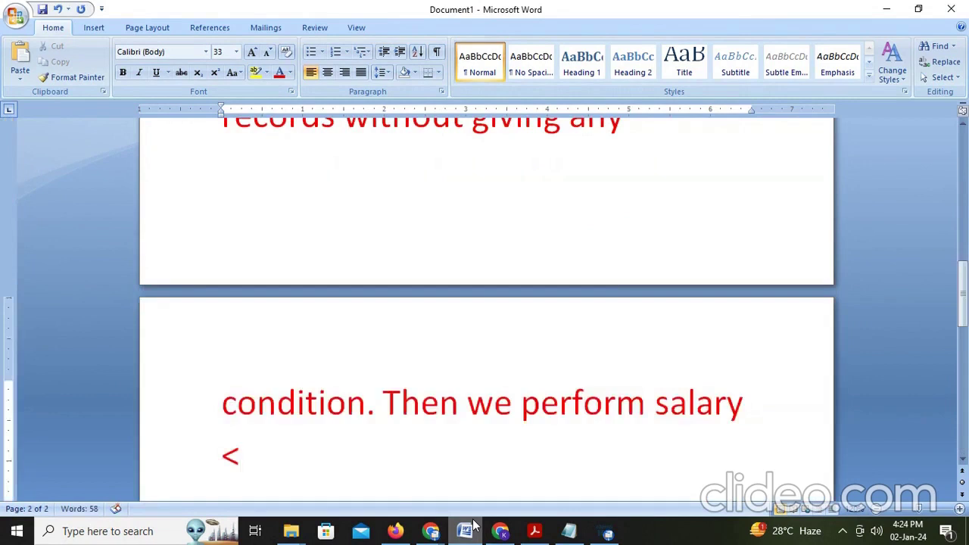
pyautogui.write('10000')
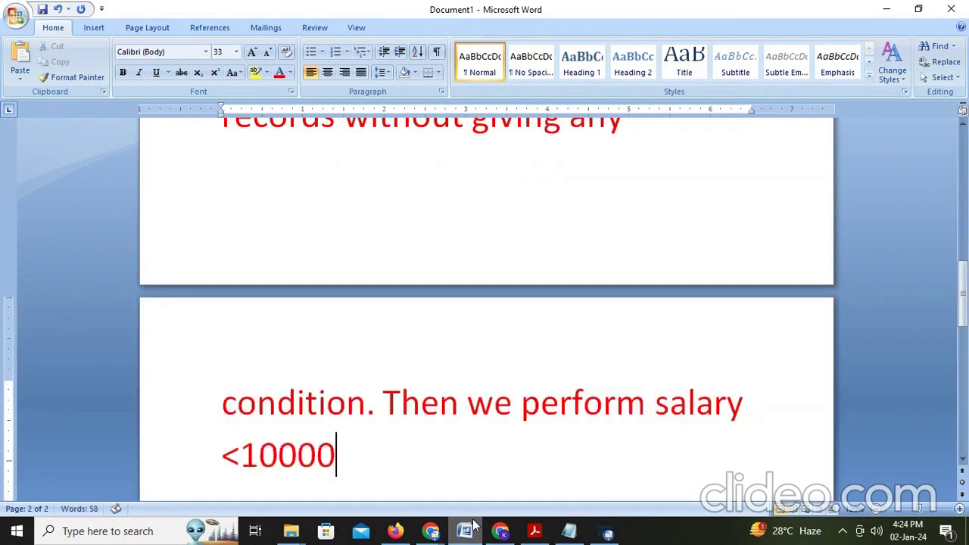
# Close the salary sentence with a period and add "After that we do unit testing by using minus query"
pyautogui.write('. ag')
pyautogui.press('BackSpace')
pyautogui.press('BackSpace')
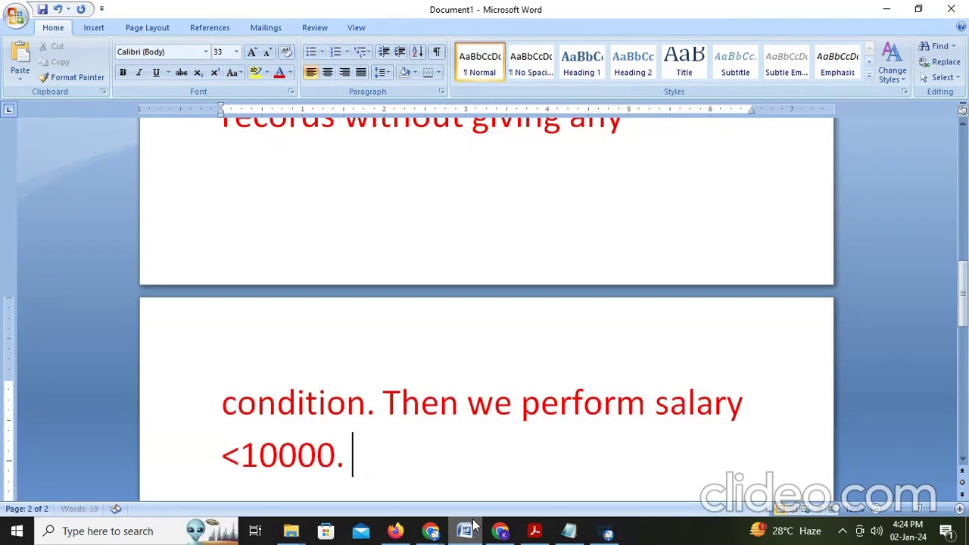
pyautogui.write('Ag')
pyautogui.press('BackSpace')
pyautogui.write('fter')
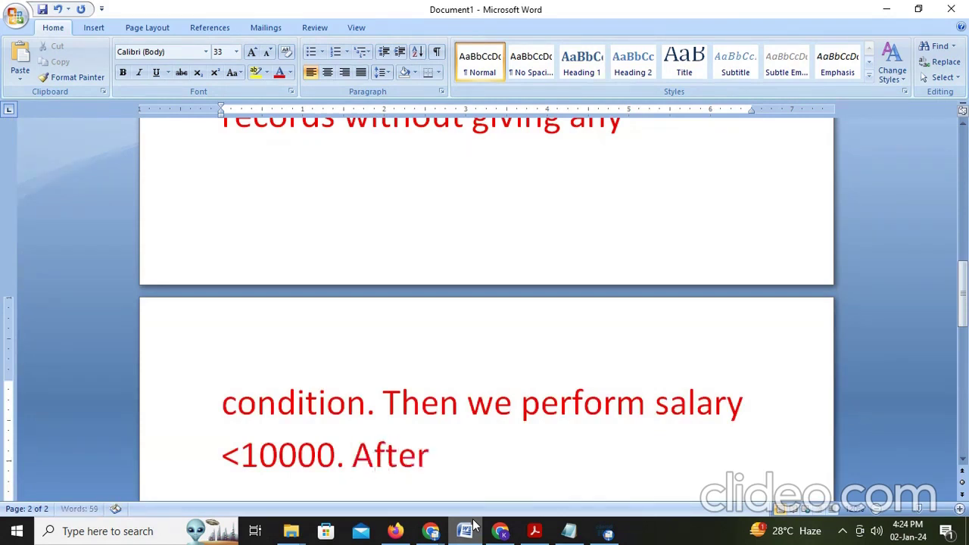
pyautogui.write(' that we do')
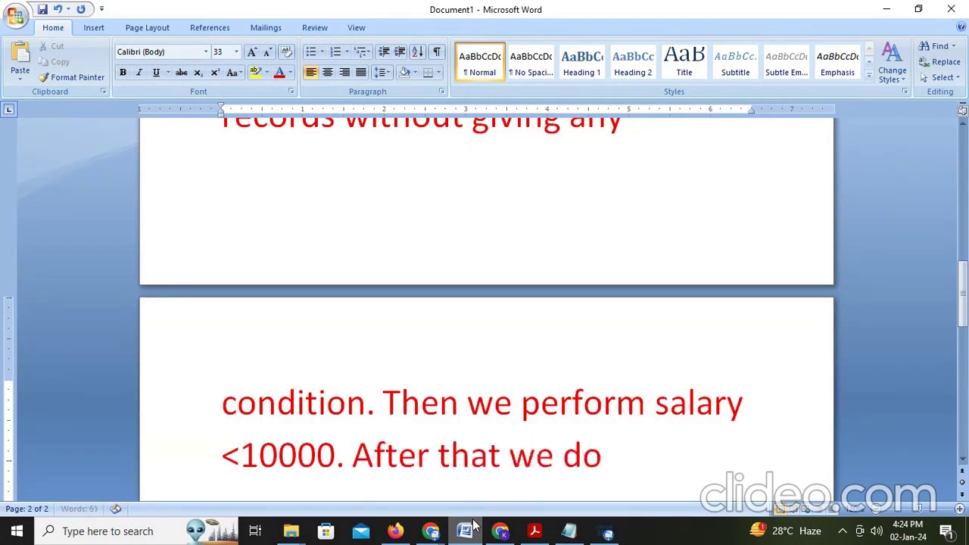
pyautogui.write(' unit t')
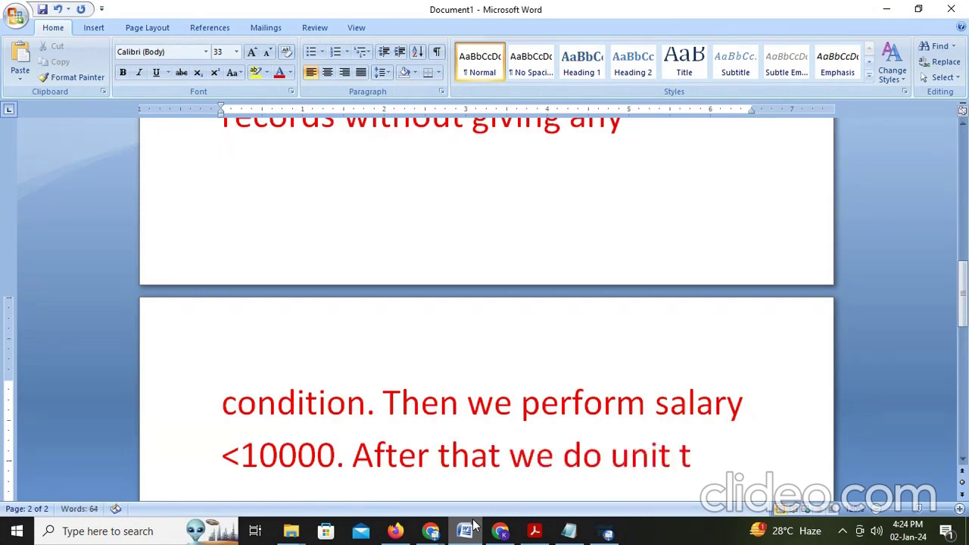
pyautogui.write('est')
pyautogui.press('BackSpace')
pyautogui.write('sting')
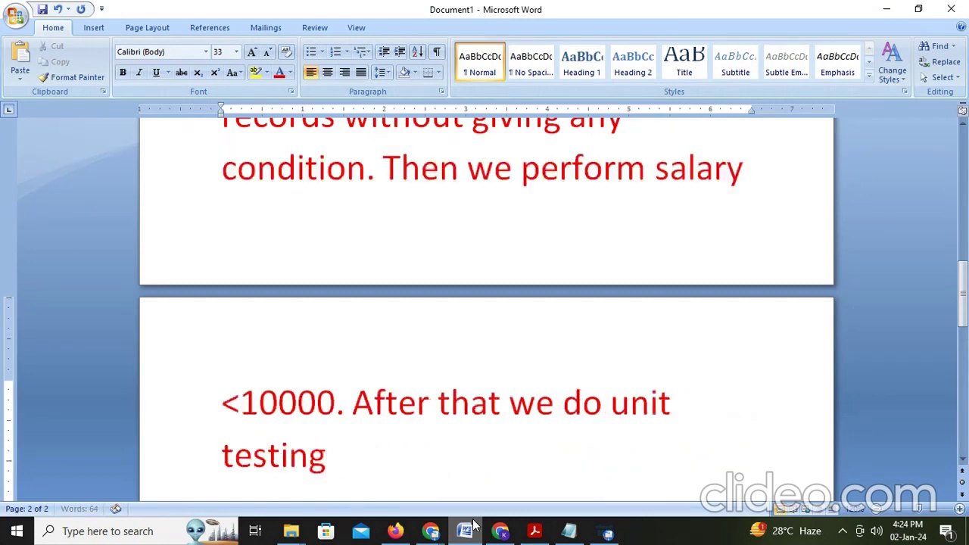
pyautogui.write(' by ')
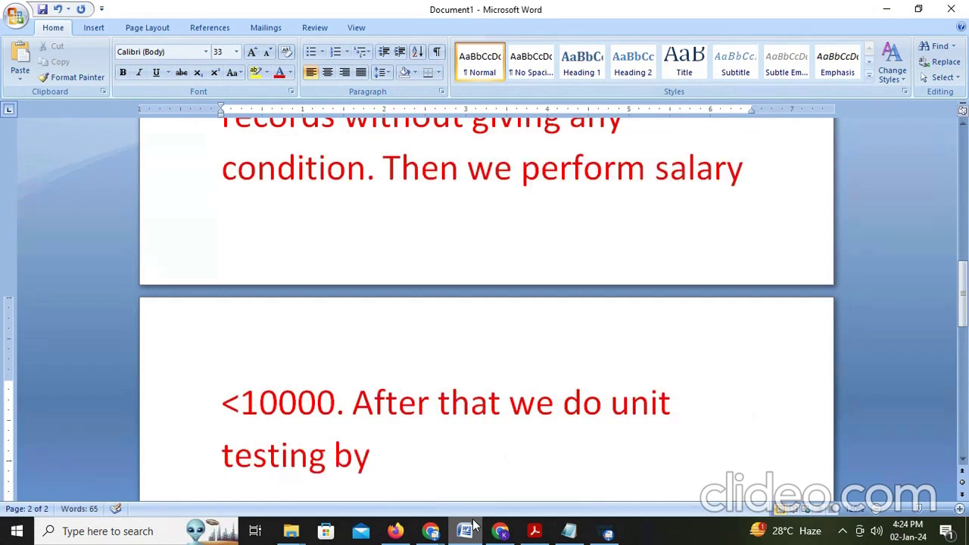
pyautogui.write('using mi')
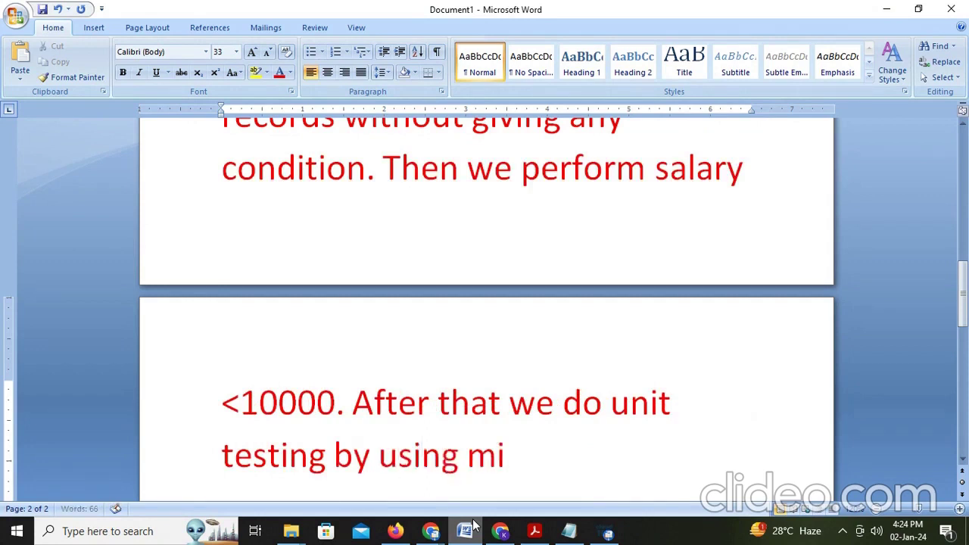
pyautogui.write('nus q')
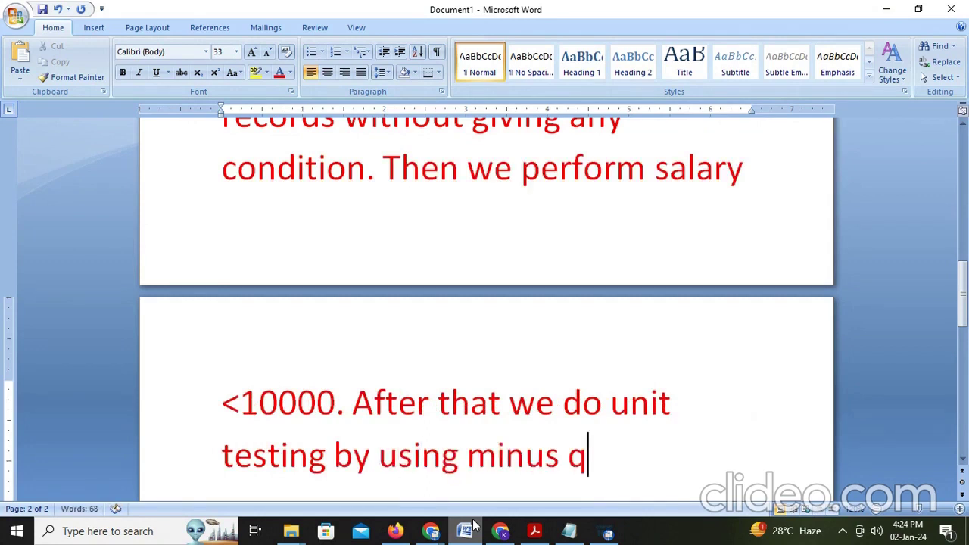
pyautogui.write('uery')
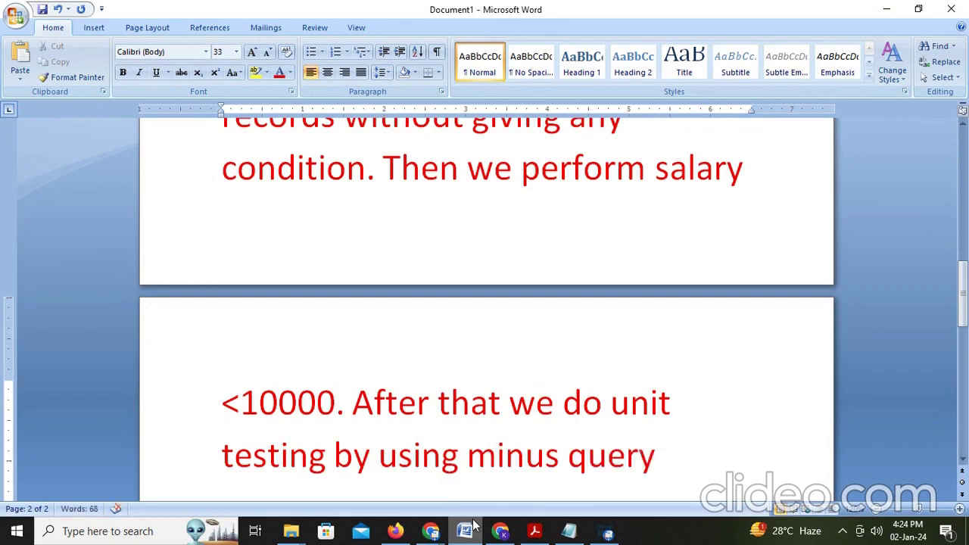
# Add a closing line below the unit testing sentence reading "Please like and subscribe"
pyautogui.press('Return')
pyautogui.write('please')
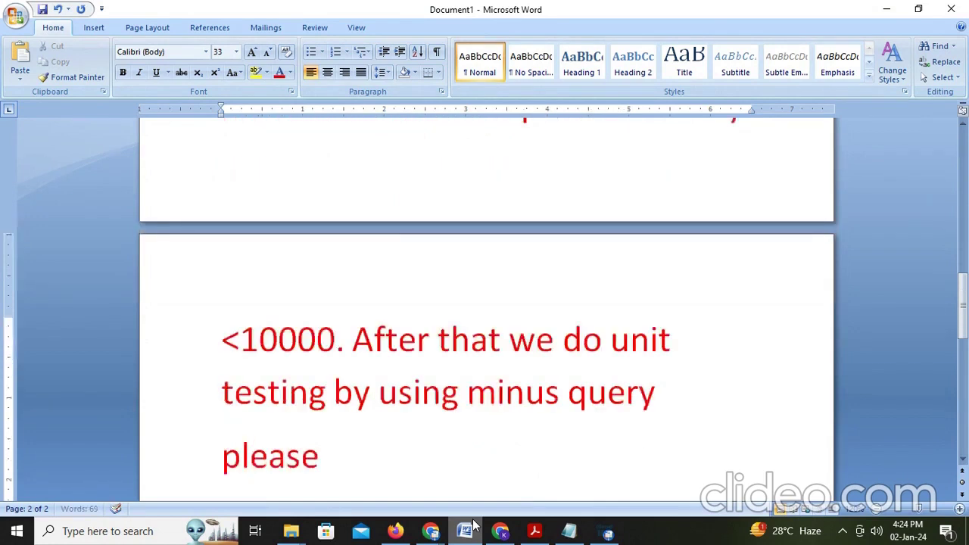
pyautogui.write(' like and s')
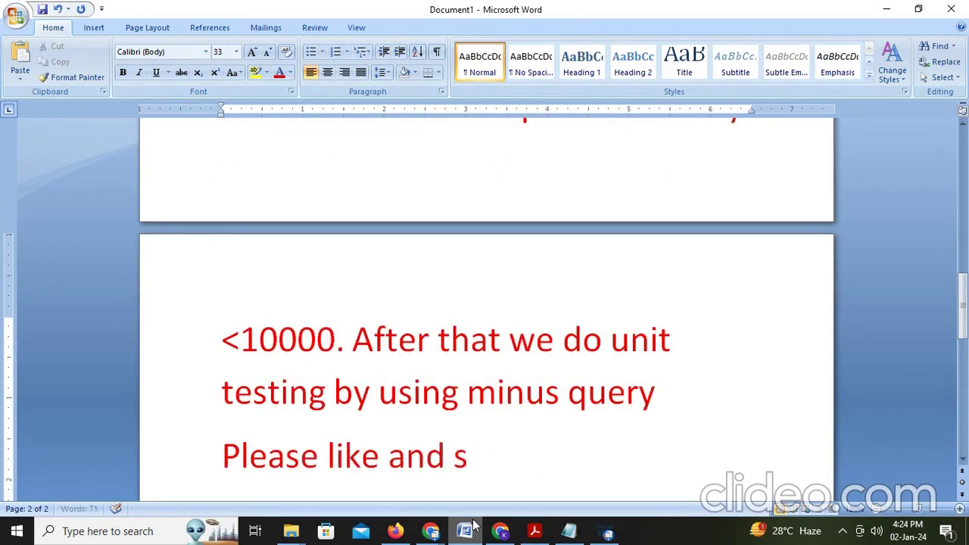
pyautogui.write('ubcribe.')
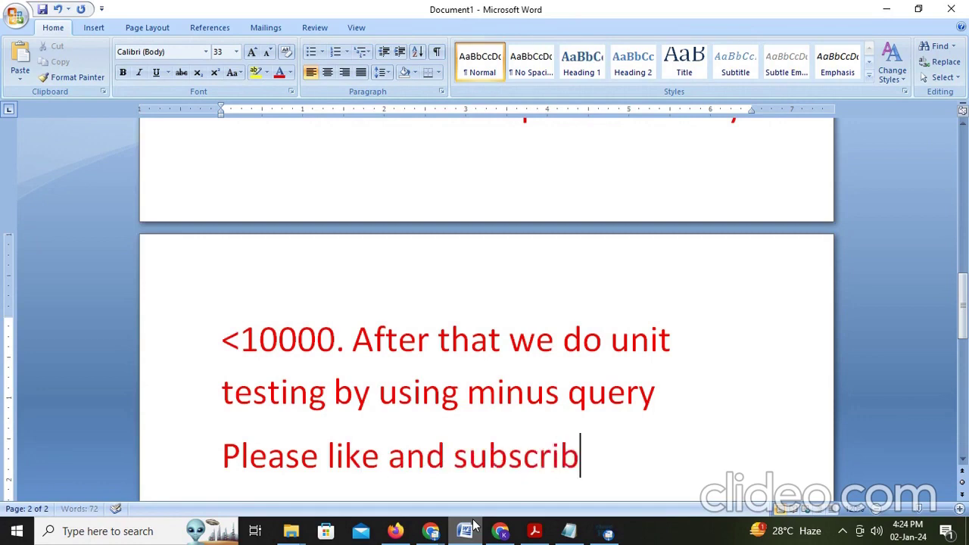
# Switch to Informatica in Firefox and examine which object the Source transformation of M_Joiner reads, with its properties maximized
pyautogui.click(395, 531)
pyautogui.click(345, 244)
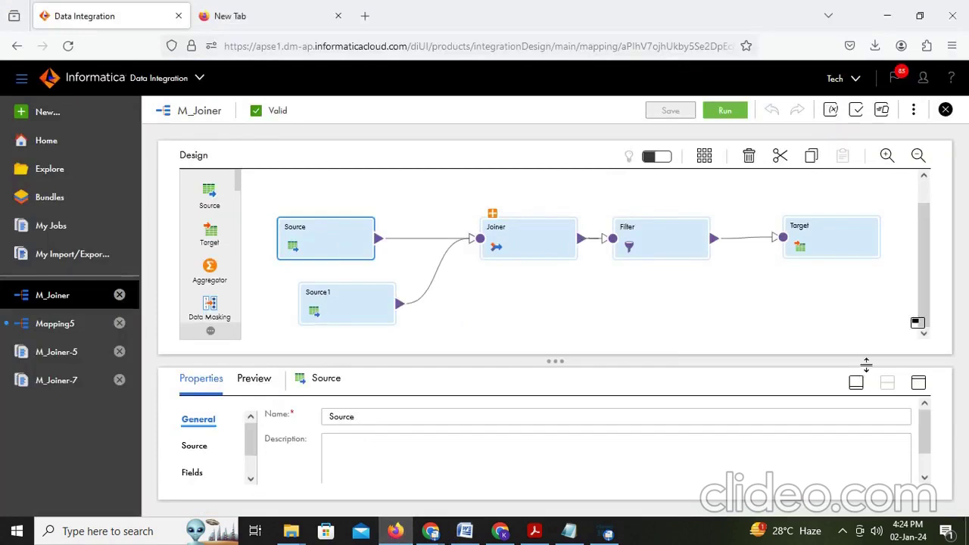
pyautogui.click(923, 389)
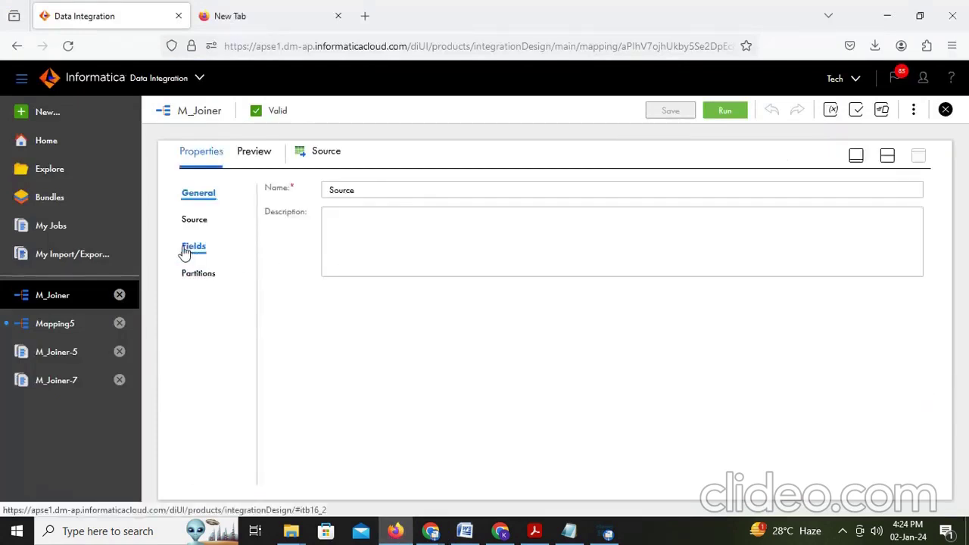
pyautogui.click(215, 222)
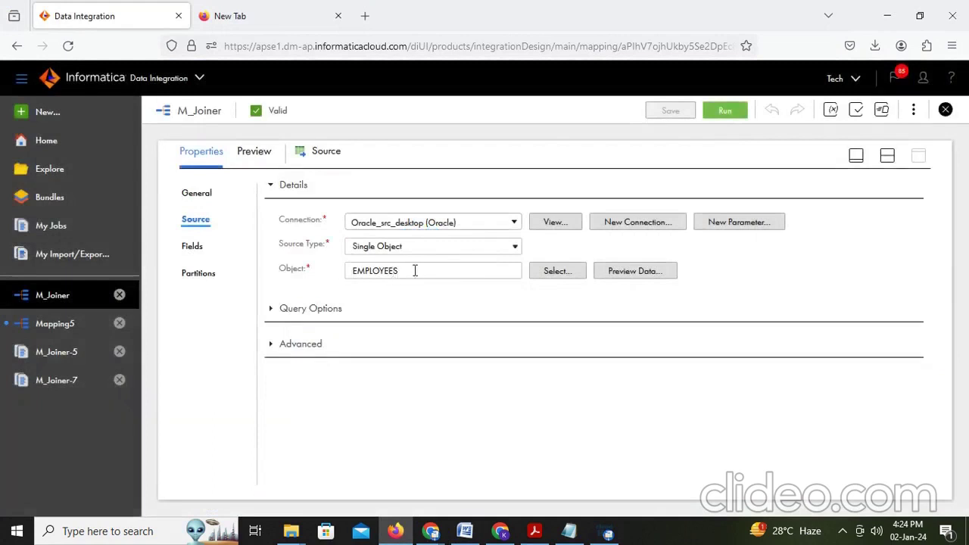
pyautogui.moveTo(415, 271); pyautogui.dragTo(340, 270)
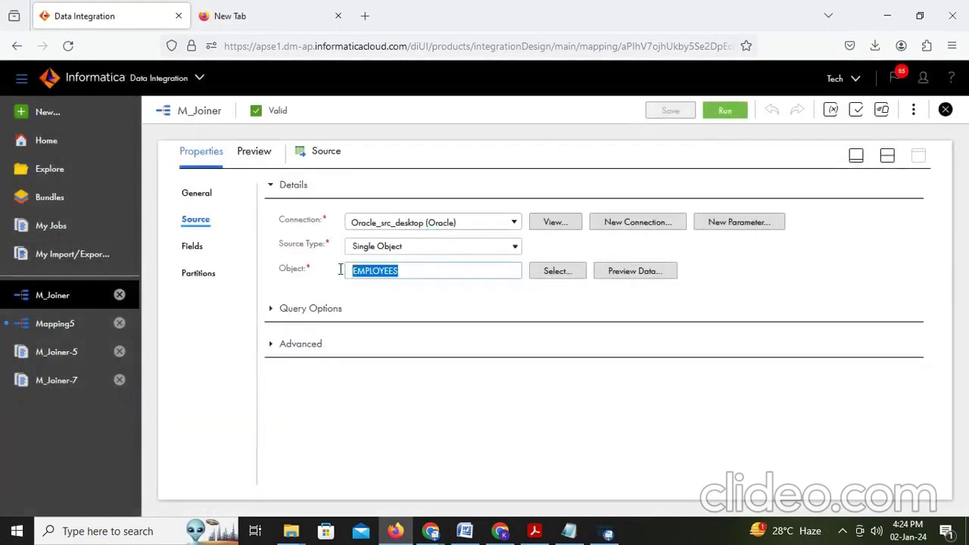
# Return to the split view of M_Joiner and examine Source1's connection and object in its maximized source properties
pyautogui.click(886, 158)
pyautogui.click(324, 328)
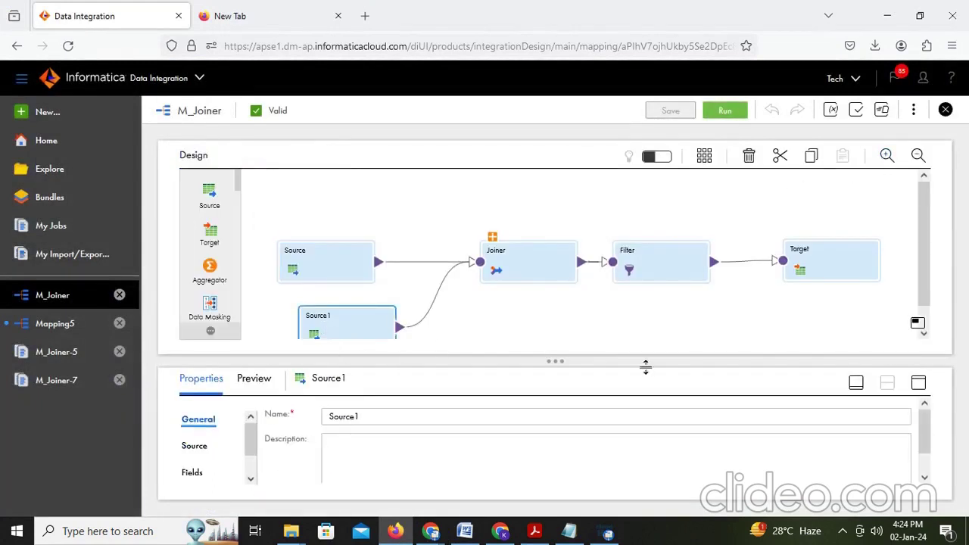
pyautogui.click(917, 383)
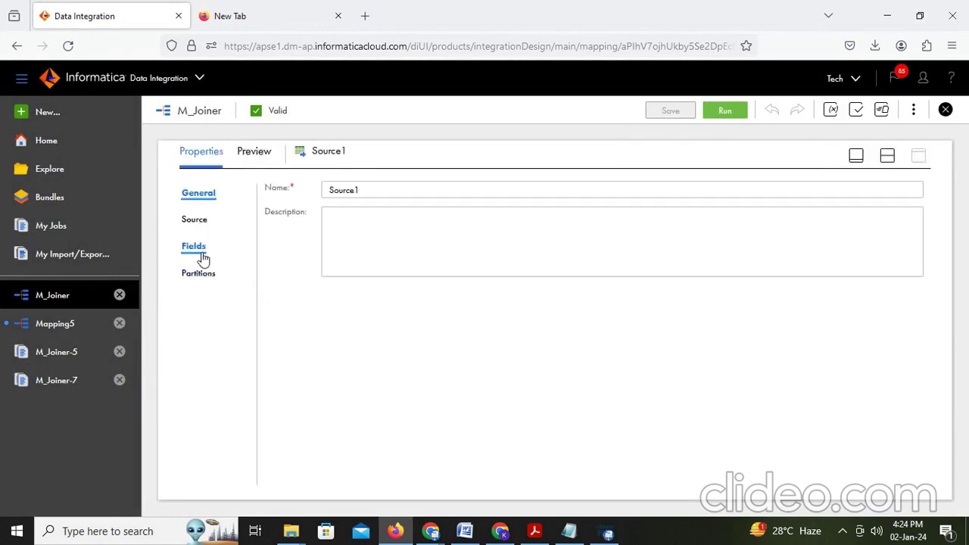
pyautogui.click(198, 223)
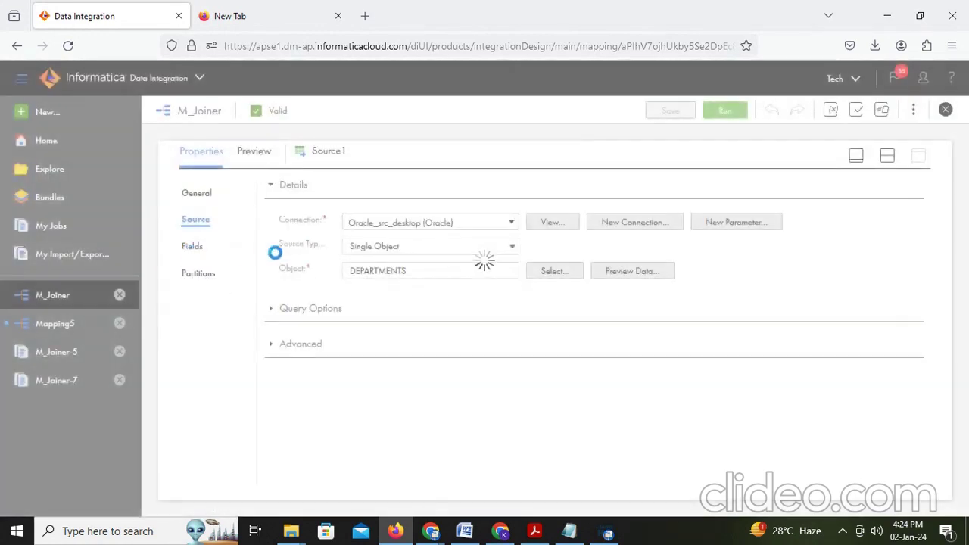
# Highlight Source1's object name DEPARTMENTS and return to the split view of the M_Joiner mapping
pyautogui.click(415, 271)
pyautogui.moveTo(416, 271); pyautogui.dragTo(340, 273)
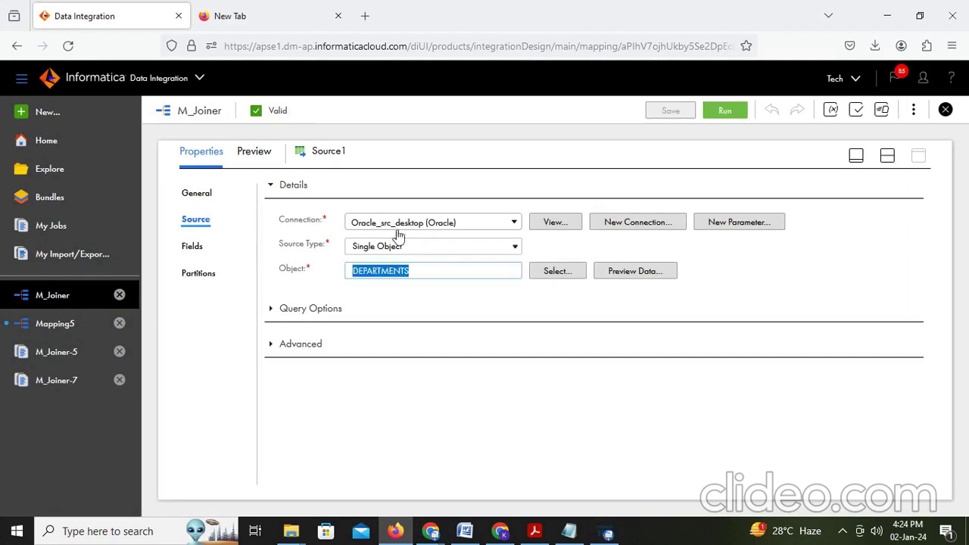
pyautogui.click(887, 156)
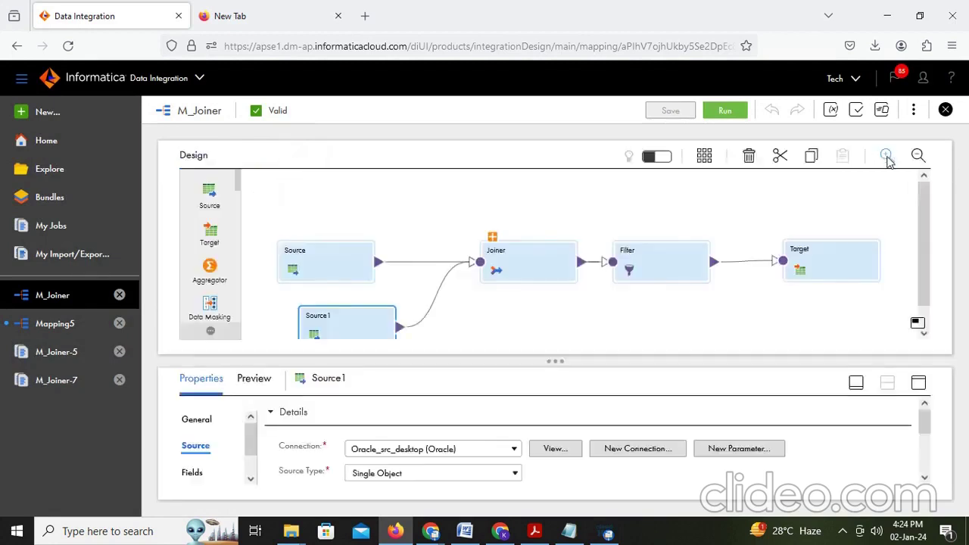
# Browse the transformation palette to Joiner and expand the mapping's Joiner to show its Master and Detail input groups
pyautogui.scroll(-1, 436, 269)
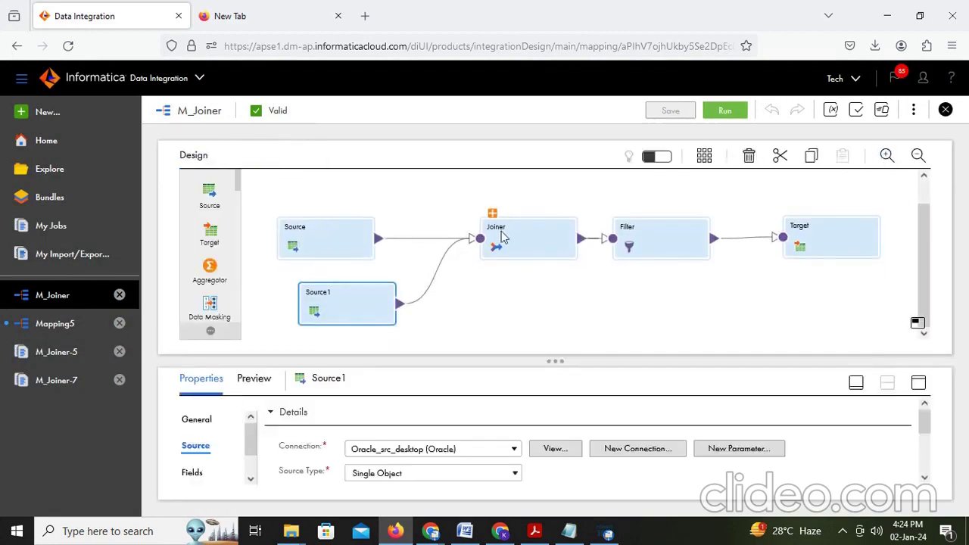
pyautogui.scroll(-3, 210, 273)
pyautogui.scroll(3, 210, 274)
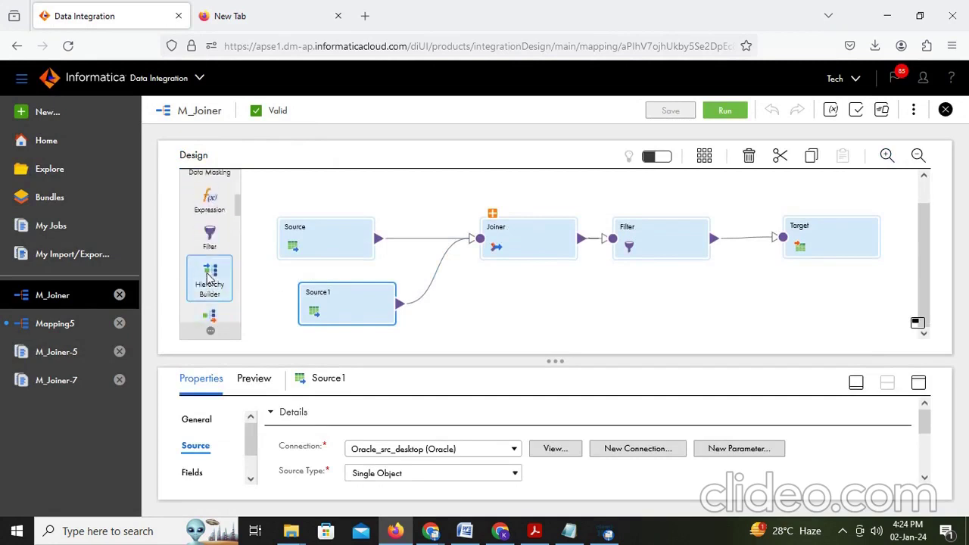
pyautogui.scroll(1, 210, 276)
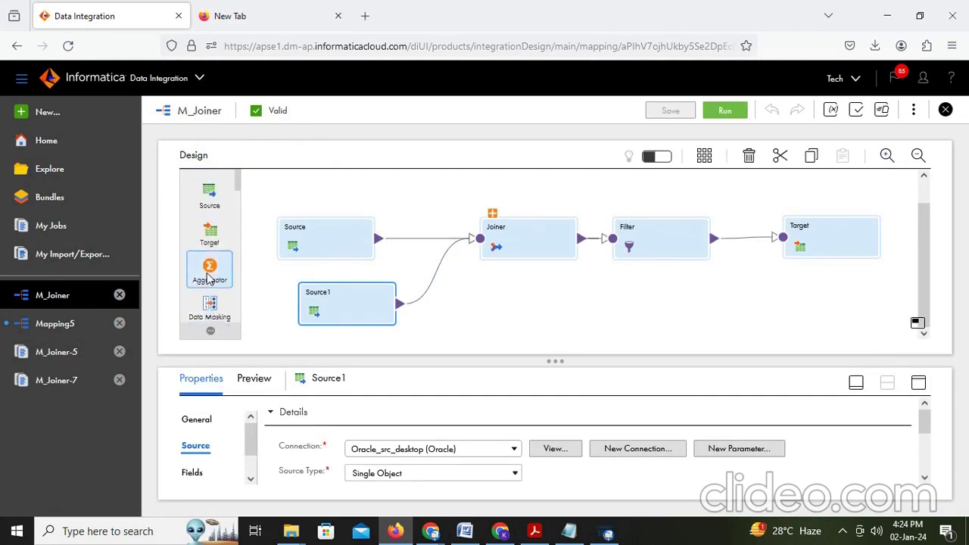
pyautogui.scroll(-6, 209, 278)
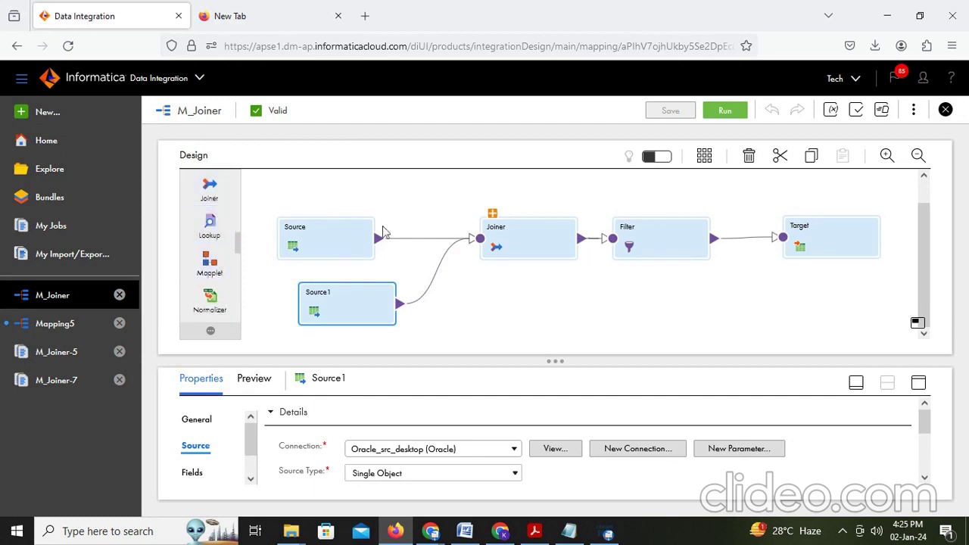
pyautogui.scroll(1, 424, 236)
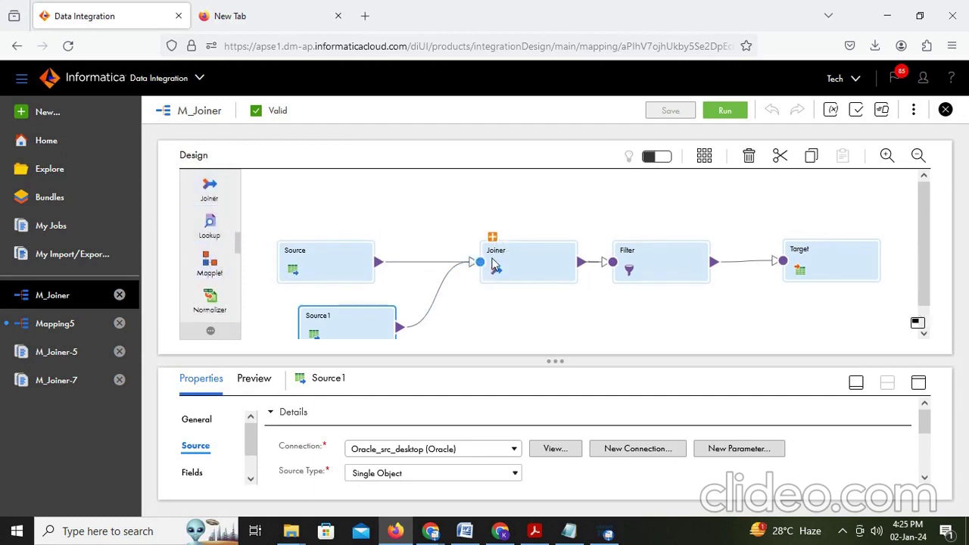
pyautogui.click(514, 267)
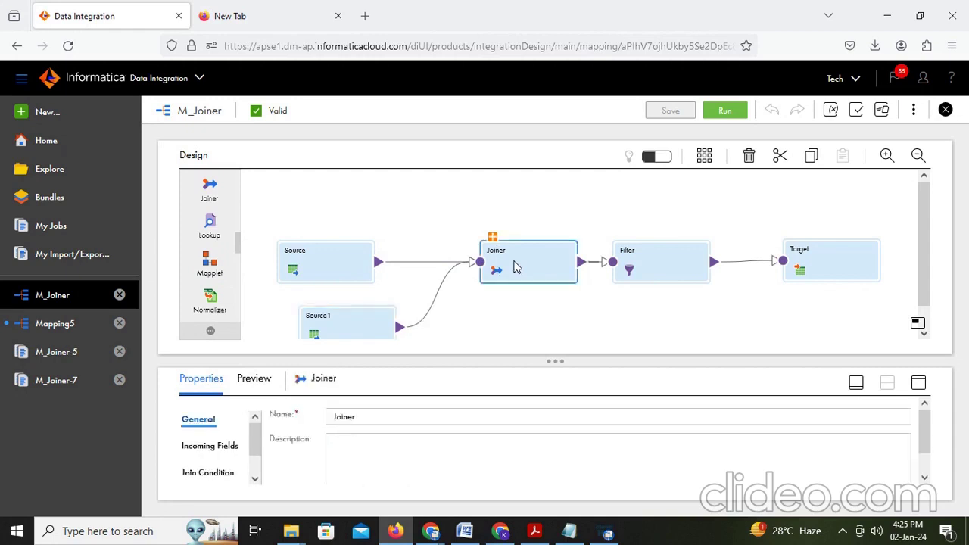
pyautogui.click(494, 239)
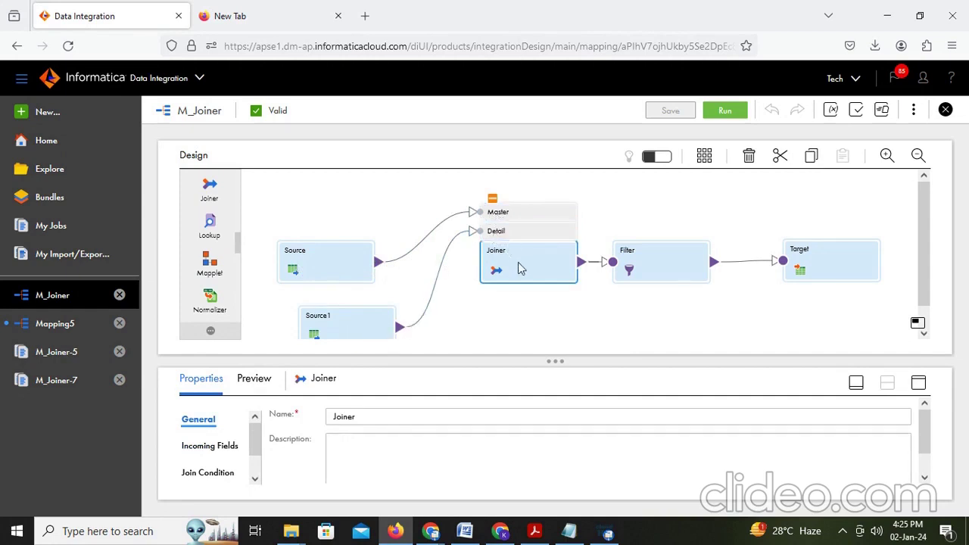
# Examine the filter condition of the mapping's Filter transformation with its properties maximized
pyautogui.click(662, 261)
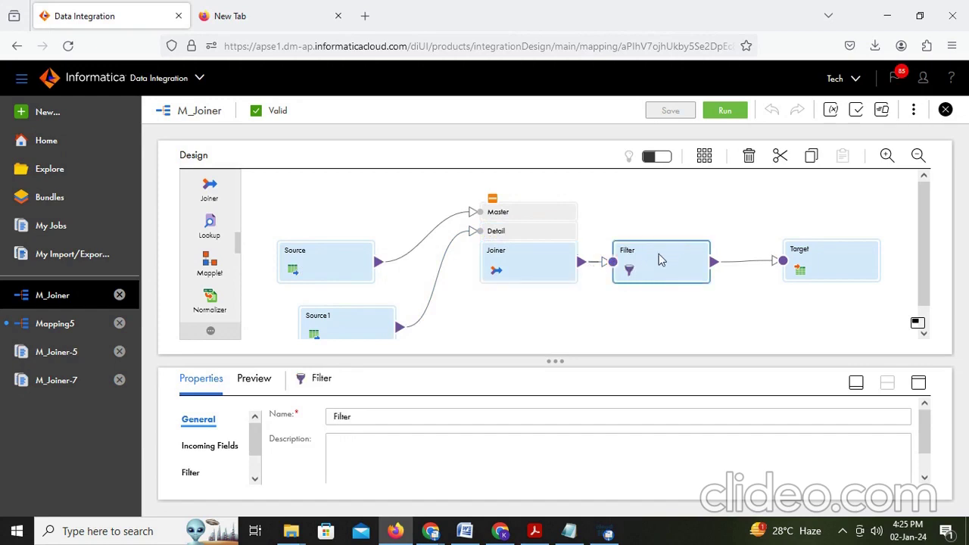
pyautogui.click(917, 383)
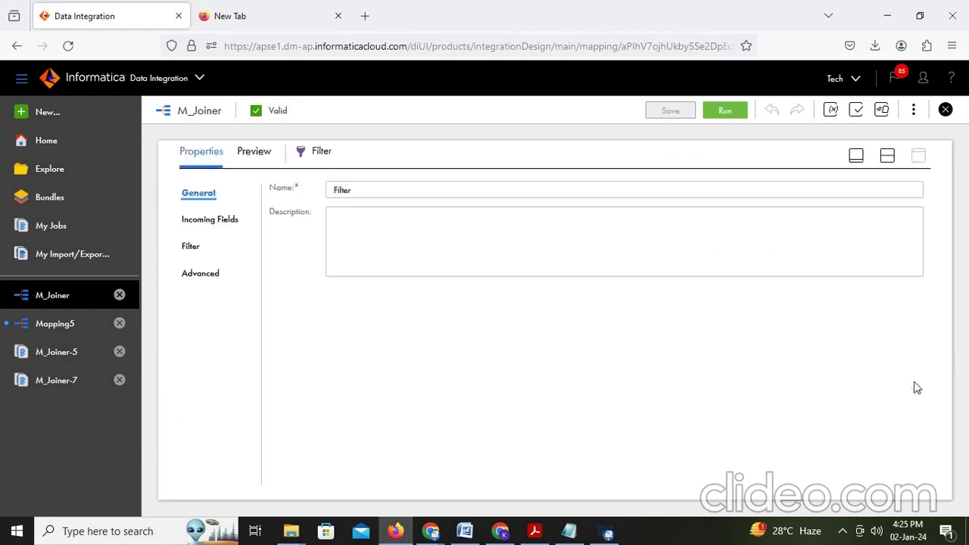
pyautogui.click(191, 247)
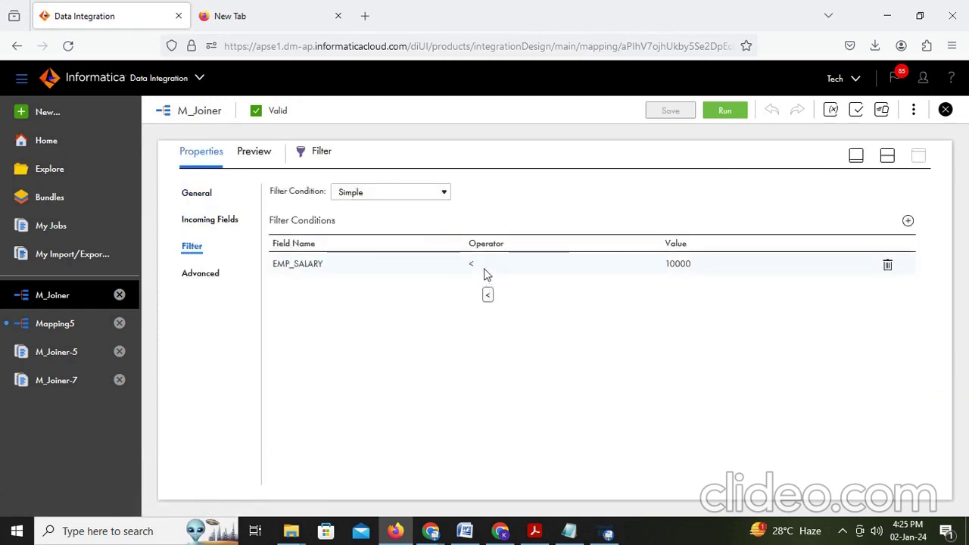
# Delete the Filter's EMP_SALARY condition and set the filter condition type to Advanced
pyautogui.click(889, 266)
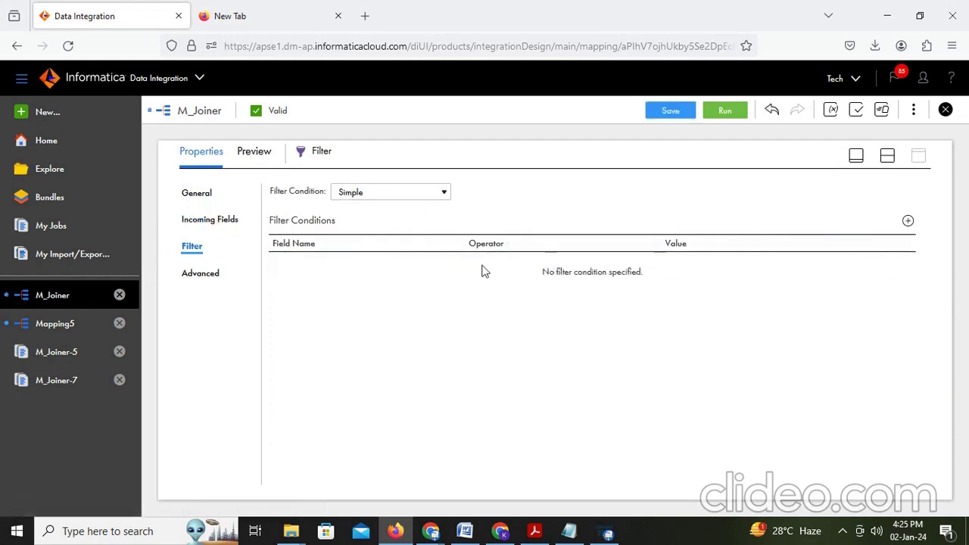
pyautogui.click(421, 196)
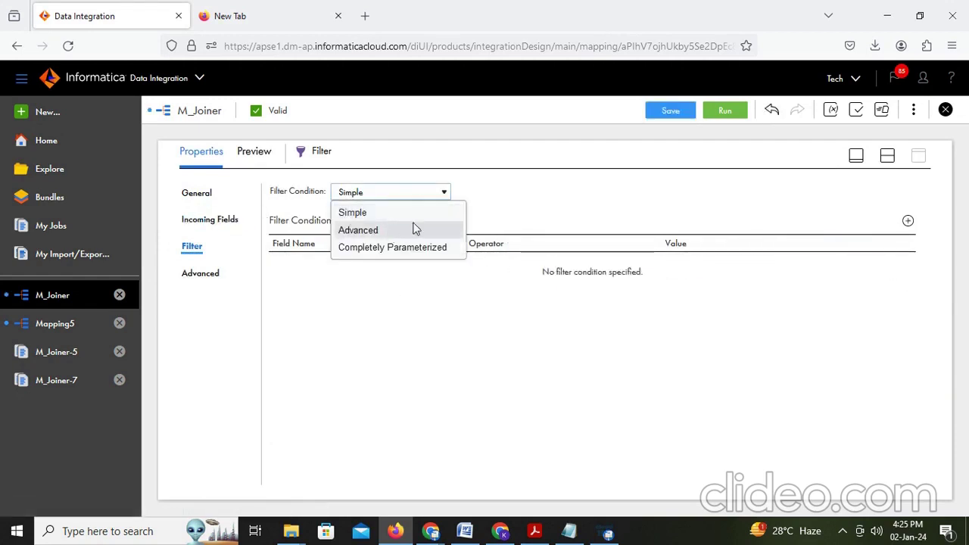
pyautogui.click(416, 230)
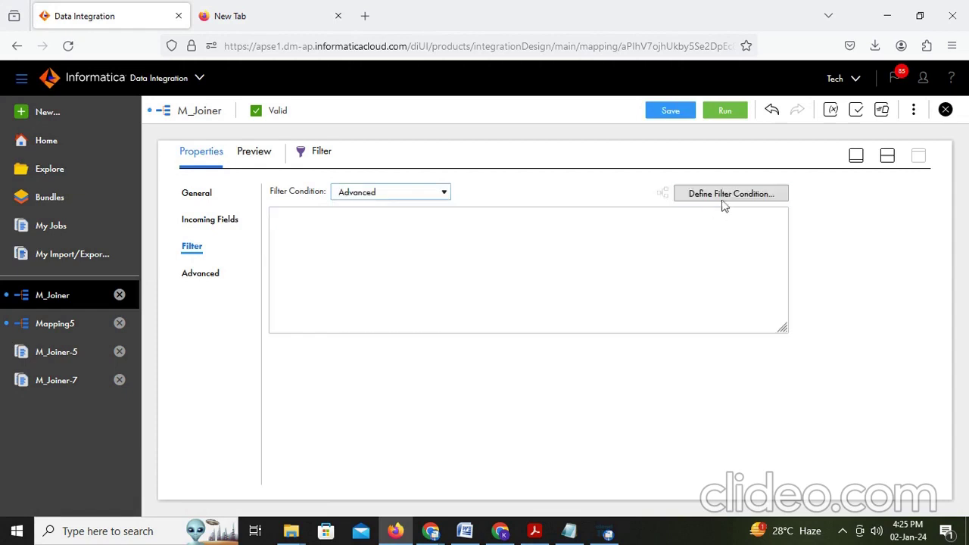
# View the advanced filter condition editor, close it without defining an expression, and examine the Filter's advanced settings
pyautogui.click(723, 195)
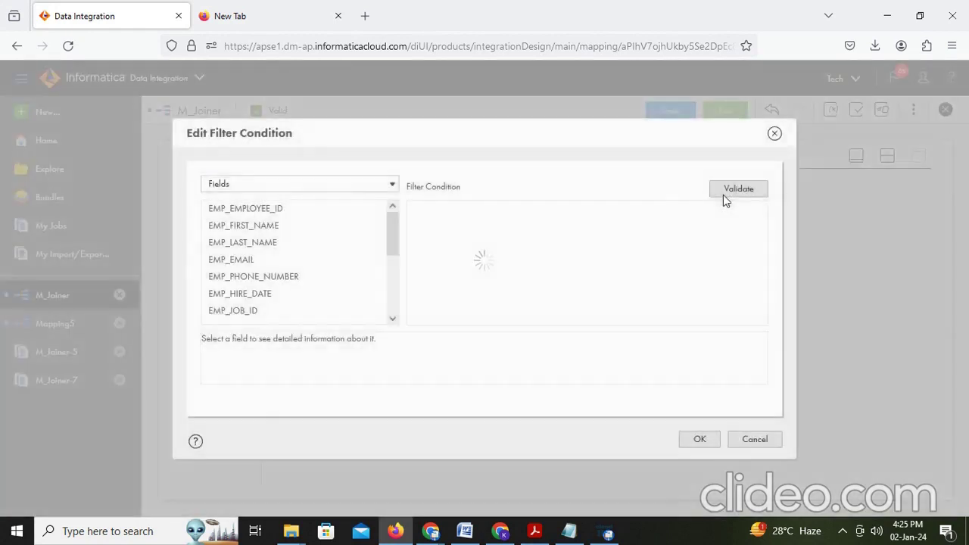
pyautogui.click(757, 438)
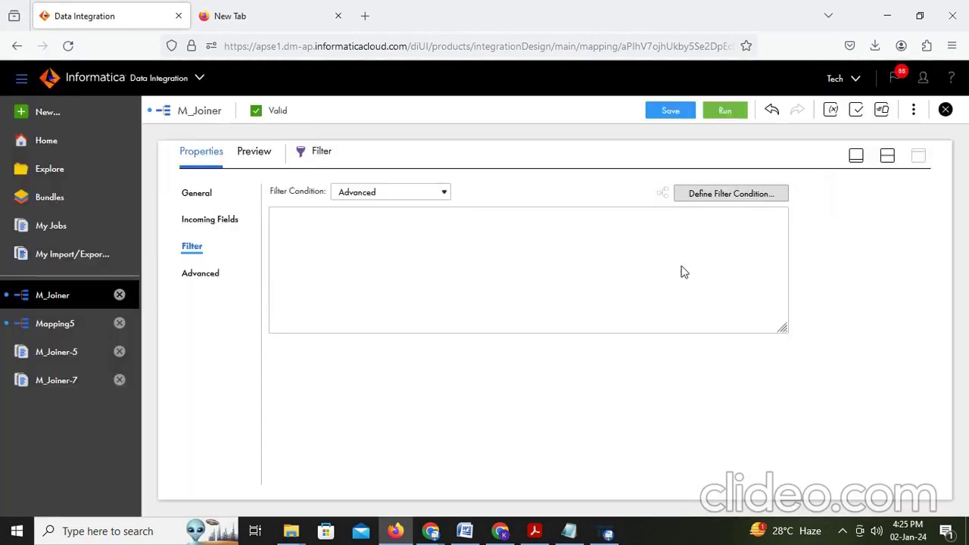
pyautogui.click(201, 278)
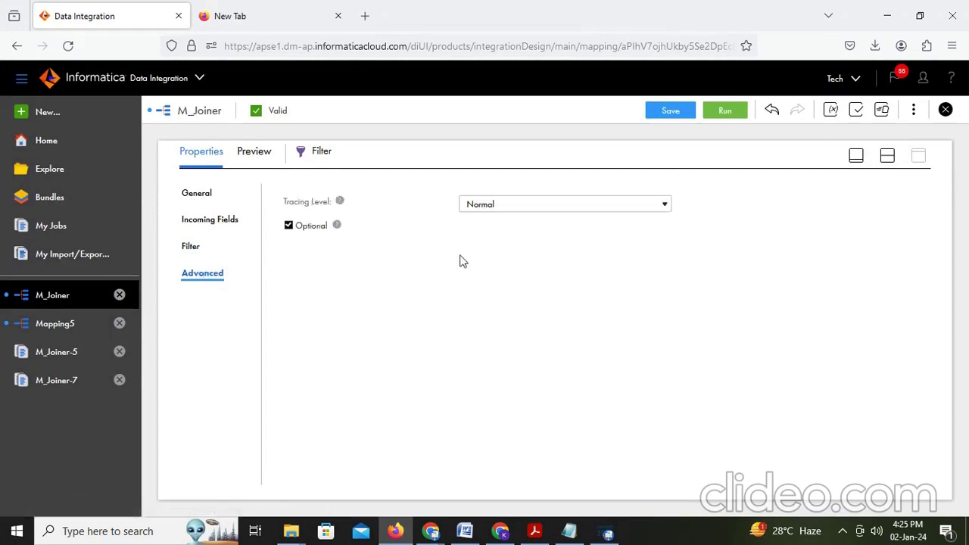
# Return to the split view of M_Joiner and examine the Target transformation with its properties maximized
pyautogui.click(889, 157)
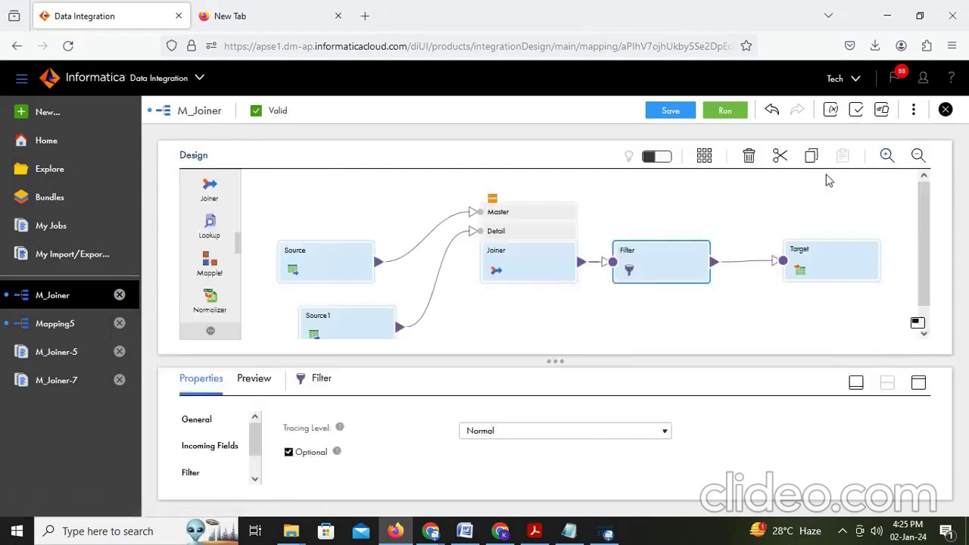
pyautogui.click(838, 272)
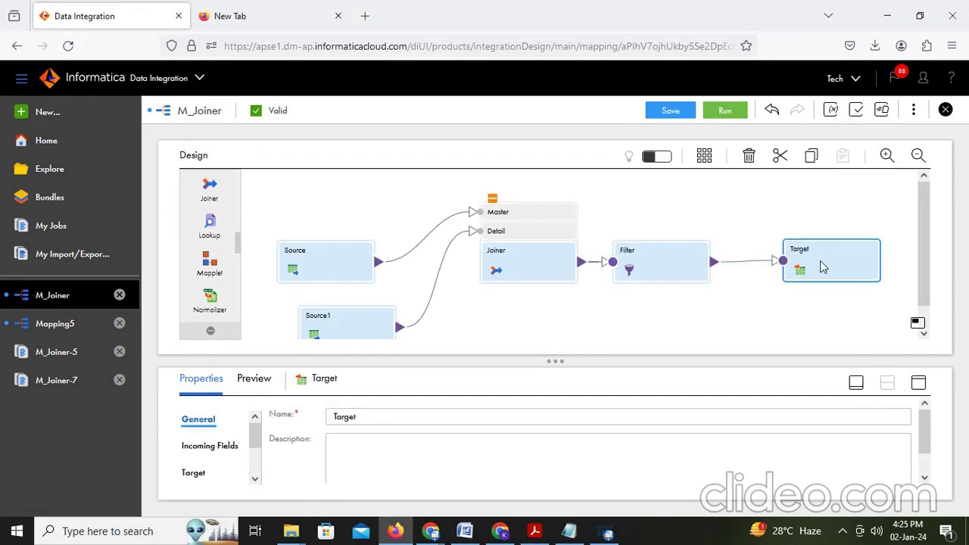
pyautogui.click(919, 383)
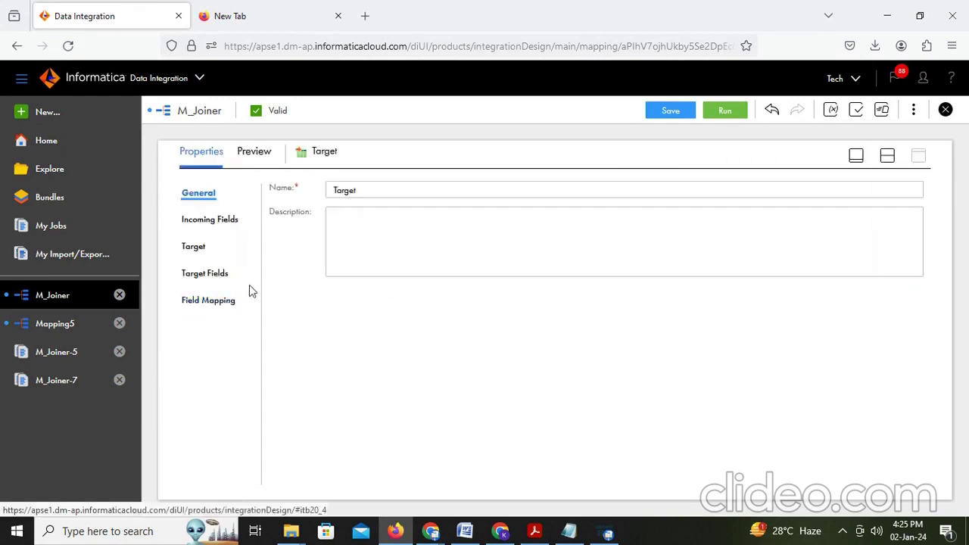
pyautogui.click(194, 247)
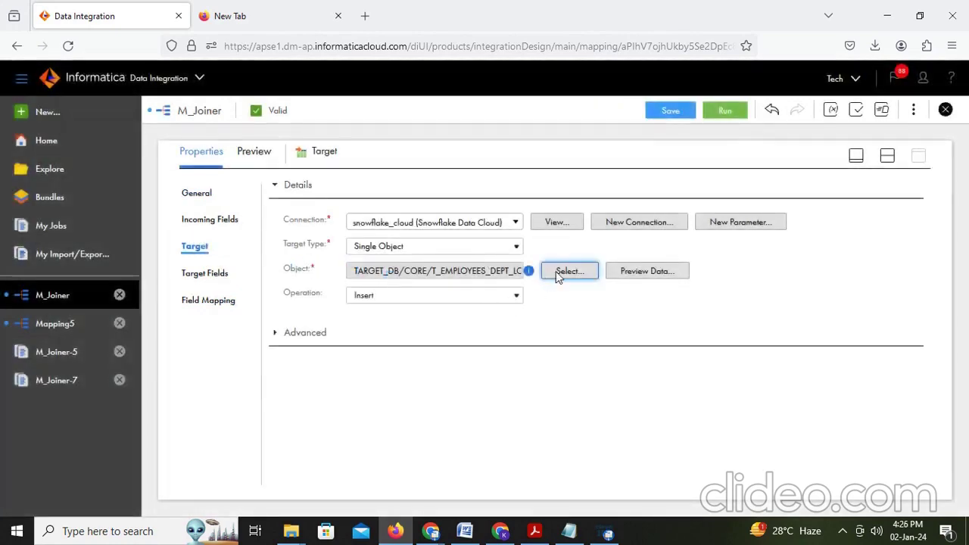
pyautogui.click(569, 271)
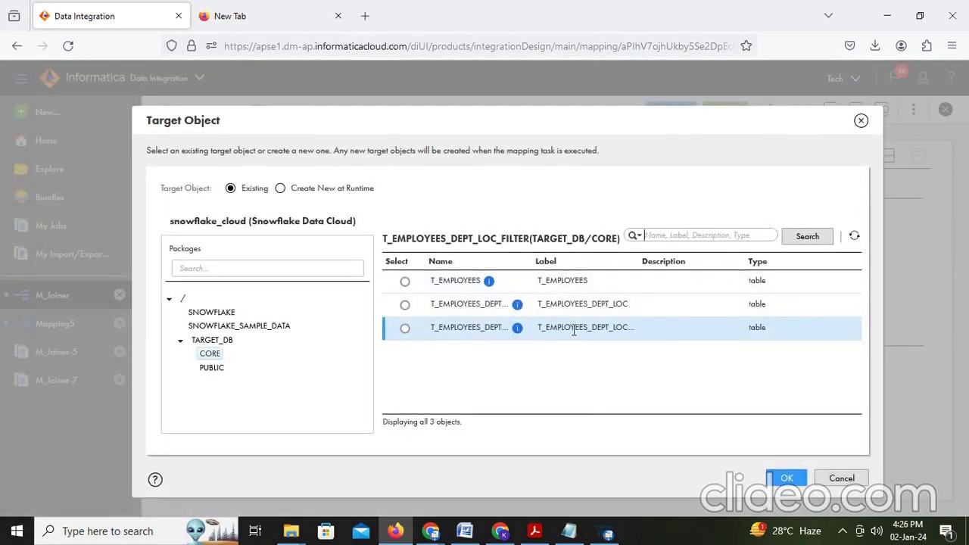
pyautogui.moveTo(519, 334)
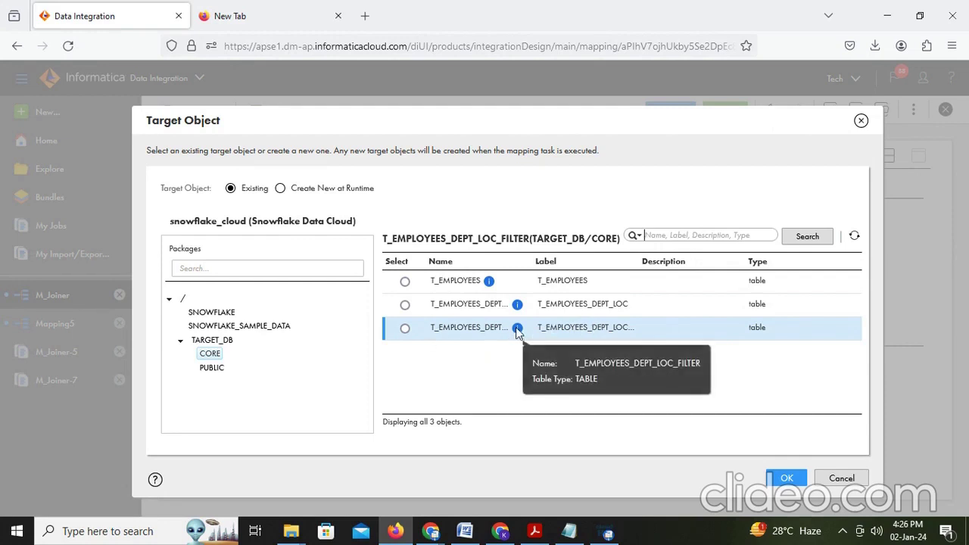
pyautogui.moveTo(517, 309)
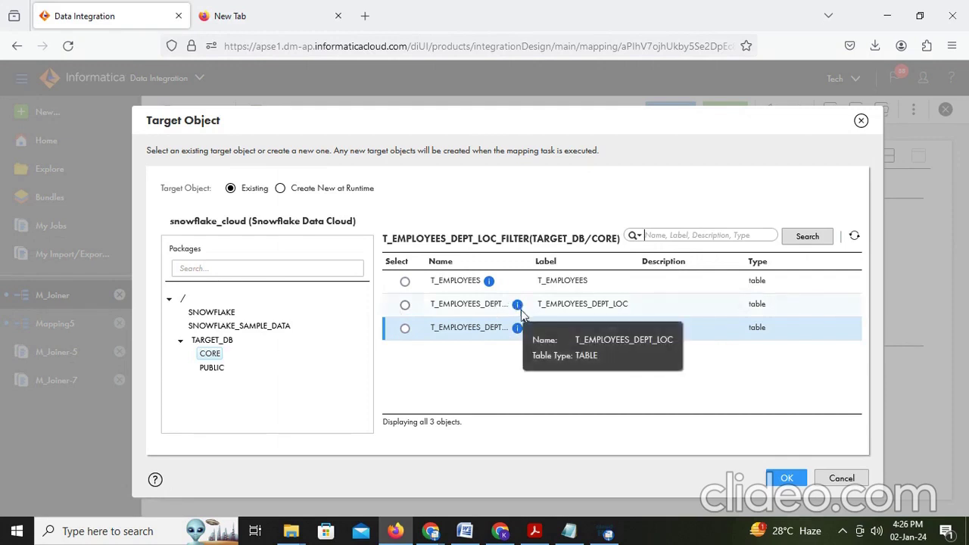
pyautogui.click(405, 305)
pyautogui.click(784, 478)
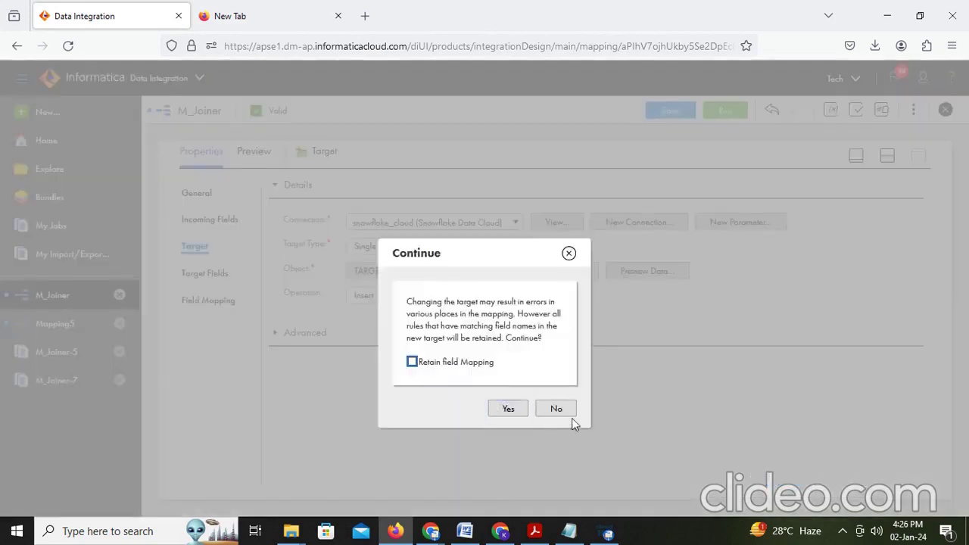
pyautogui.click(569, 254)
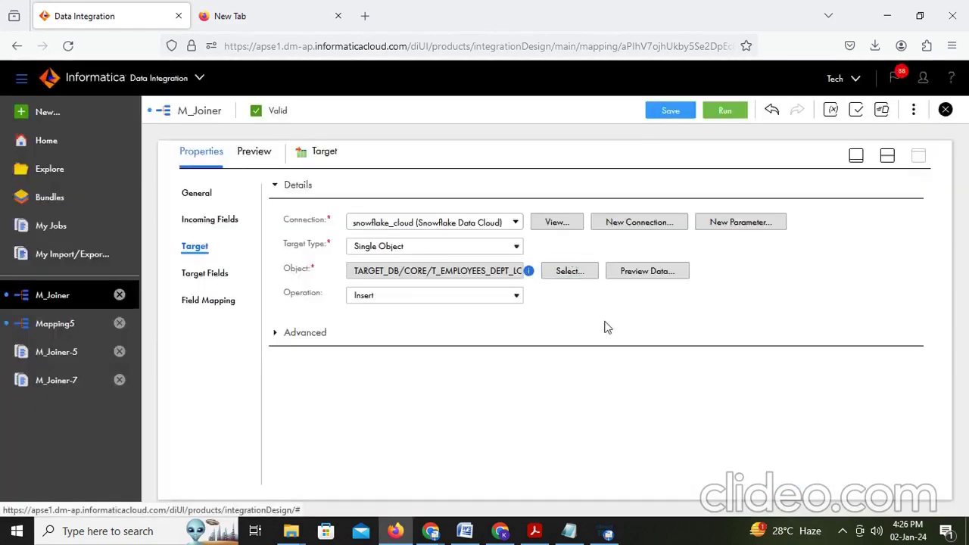
pyautogui.click(569, 270)
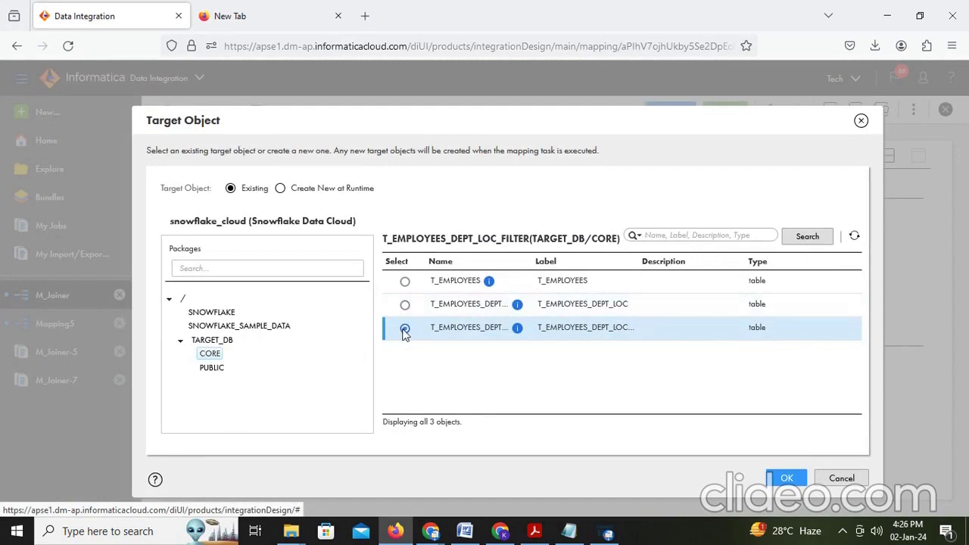
pyautogui.click(788, 477)
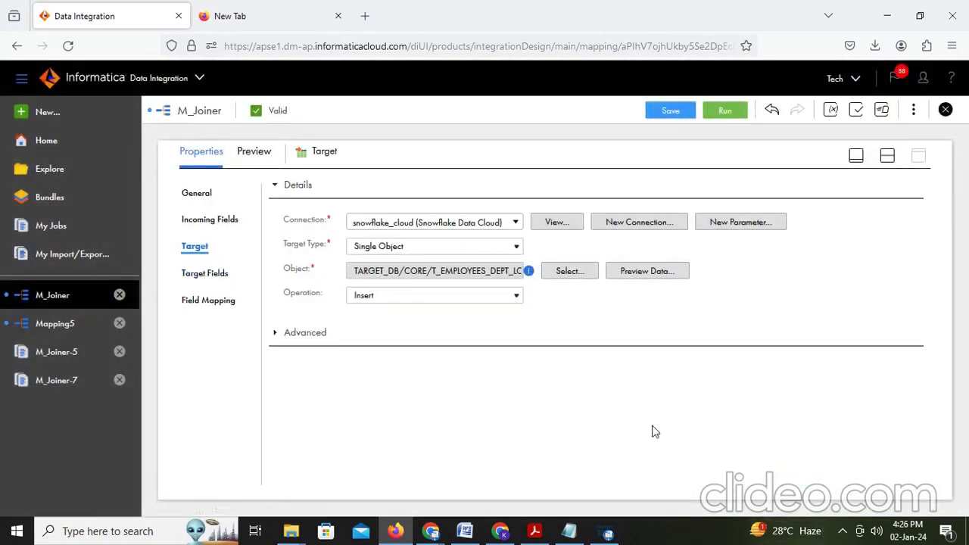
# Switch to the Word document to read the notes on the filter and minus-query unit testing, and return to the mapping
pyautogui.click(886, 159)
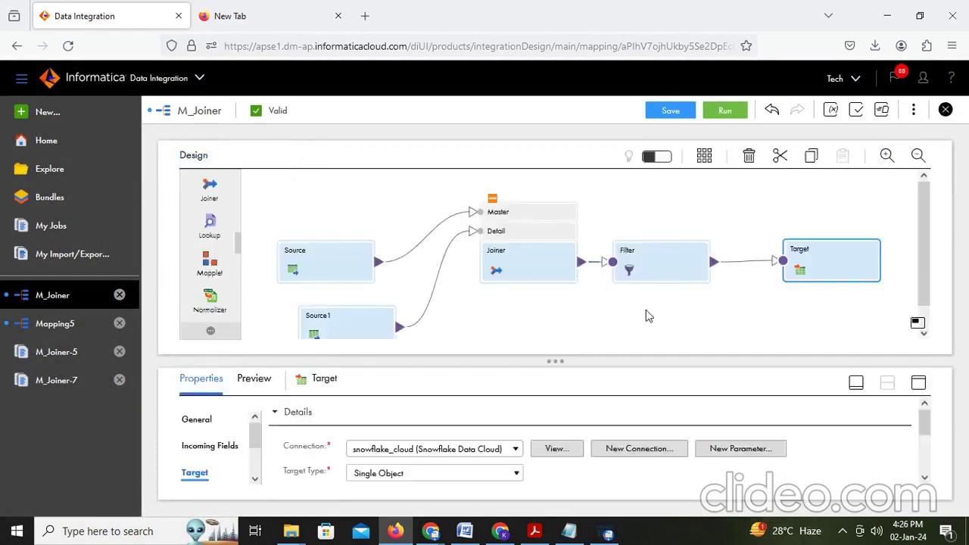
pyautogui.click(465, 532)
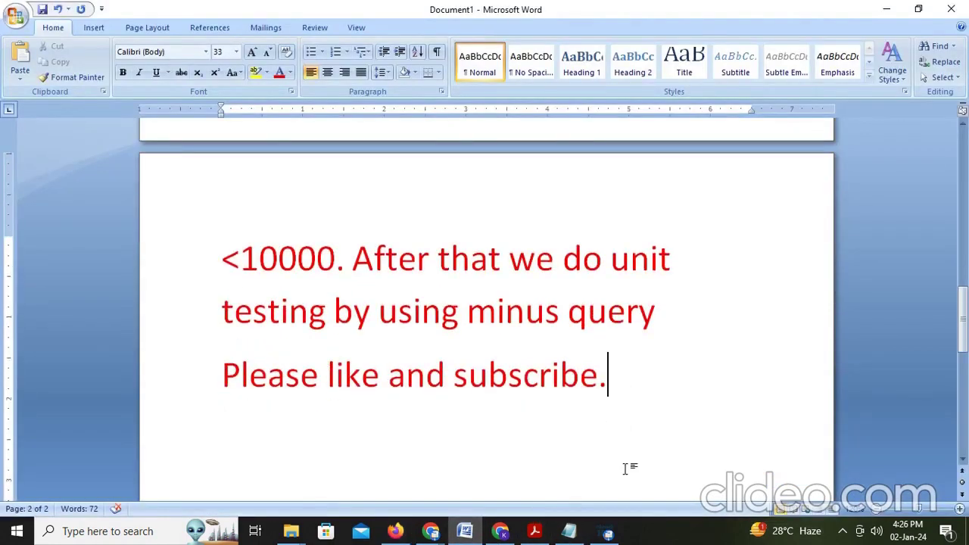
pyautogui.click(395, 531)
# Examine the Filter transformation's filter conditions, advanced settings and incoming fields
pyautogui.click(661, 263)
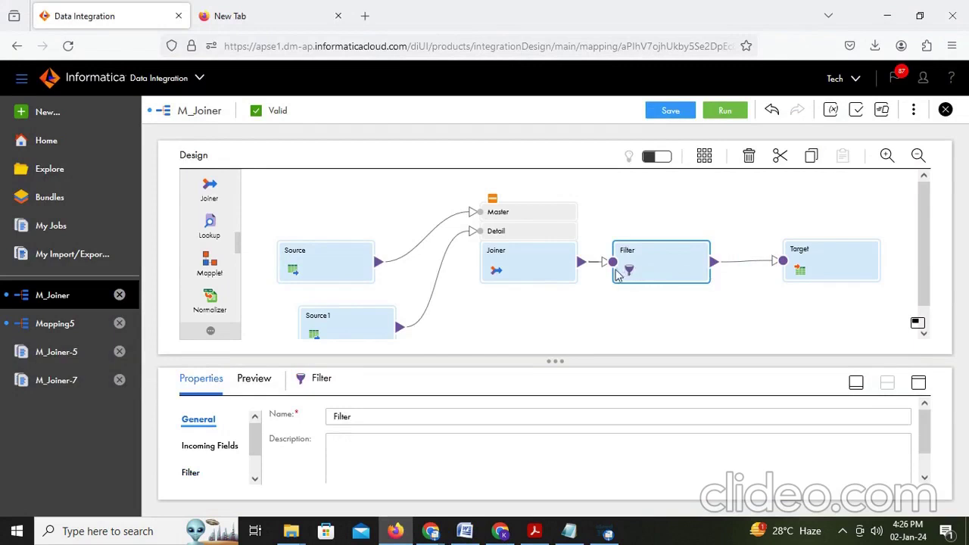
pyautogui.click(917, 383)
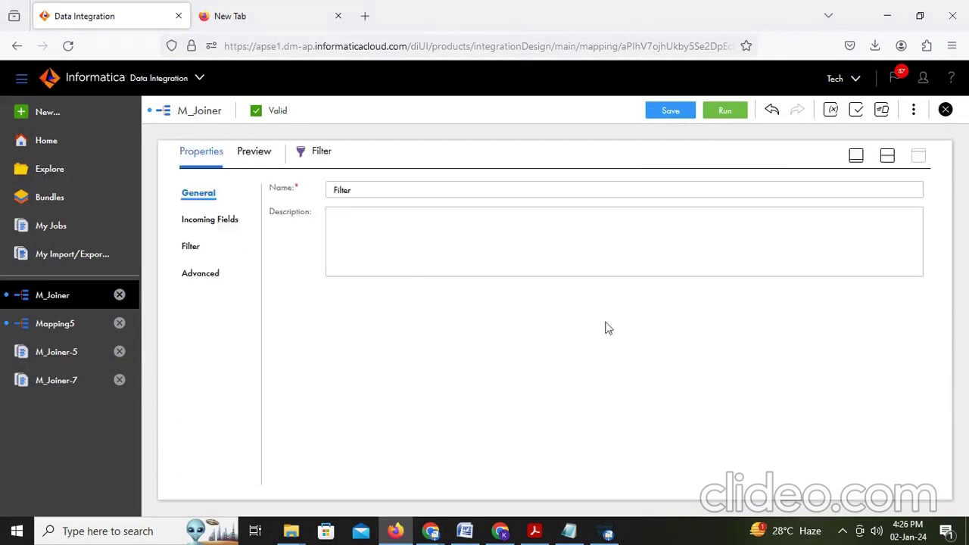
pyautogui.click(192, 247)
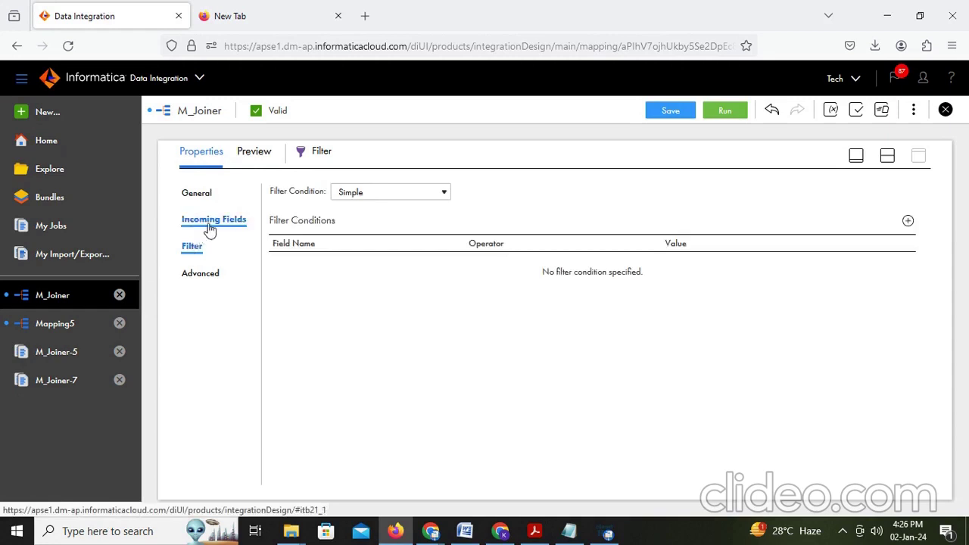
pyautogui.click(209, 228)
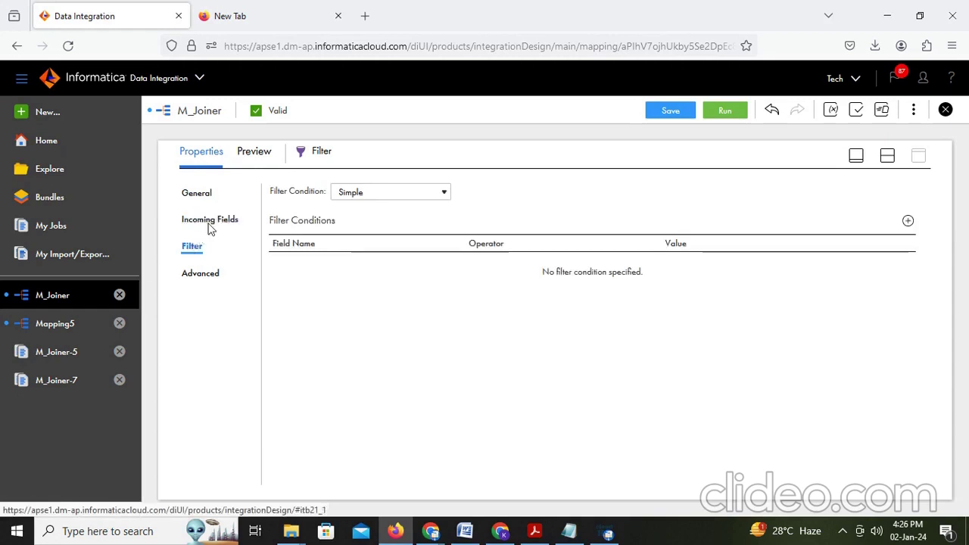
pyautogui.click(205, 274)
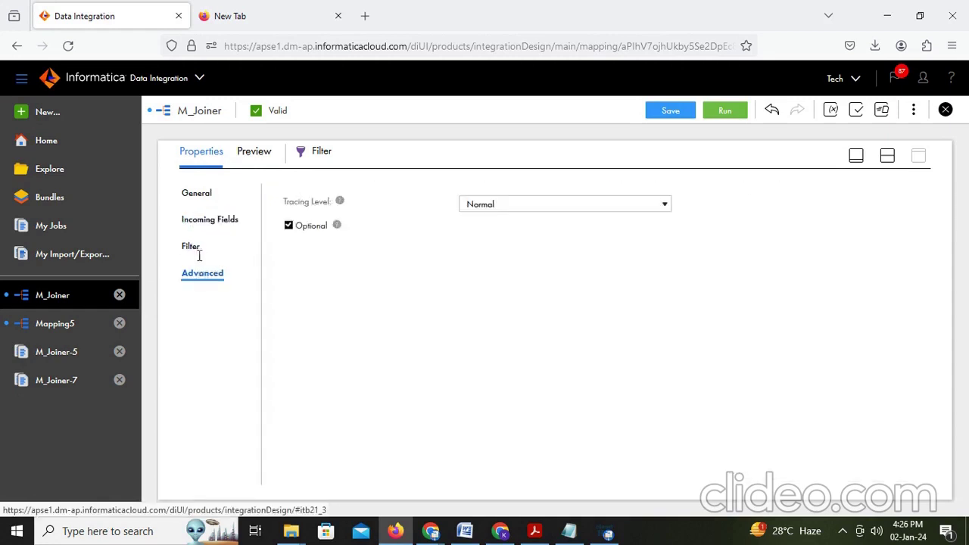
pyautogui.click(193, 248)
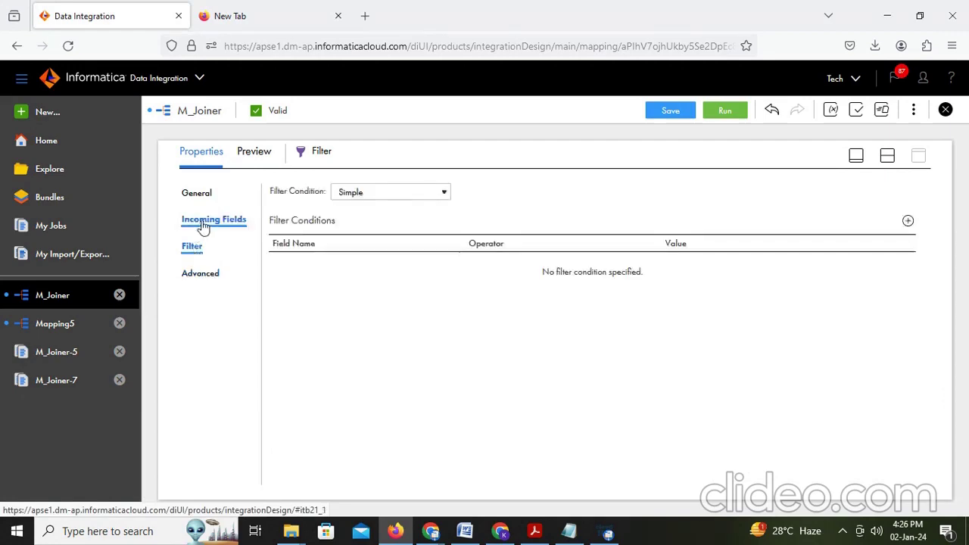
pyautogui.click(203, 224)
pyautogui.scroll(-2, 645, 317)
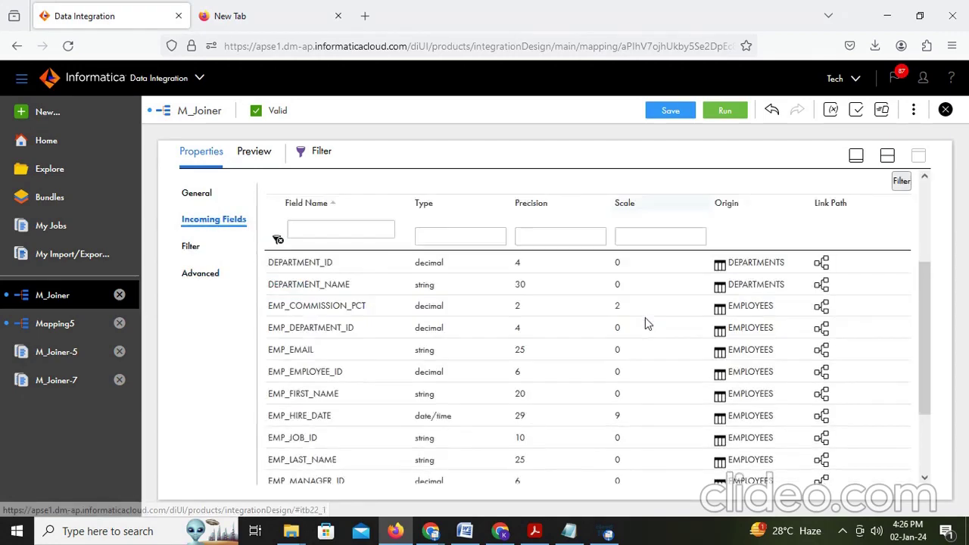
pyautogui.scroll(2, 645, 318)
pyautogui.click(194, 248)
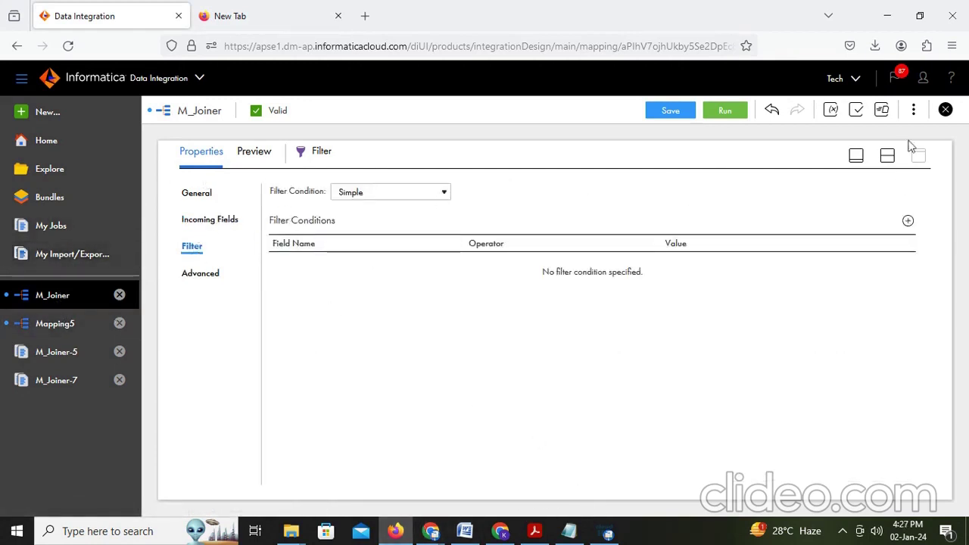
# Change the Target transformation's object to the existing table T_EMPLOYEES_DEPT_LOC in TARGET_DB/CORE, without retaining the field mapping
pyautogui.click(887, 155)
pyautogui.click(829, 261)
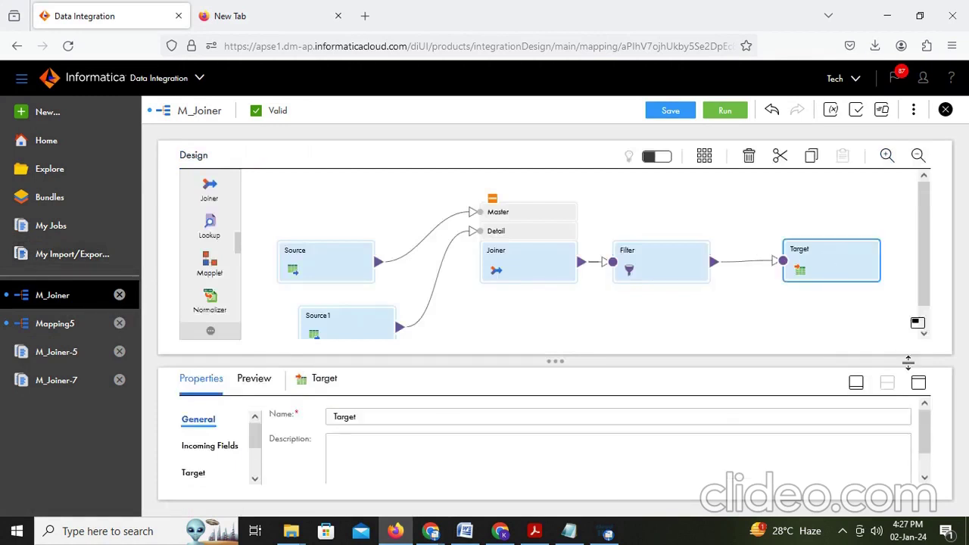
pyautogui.click(919, 386)
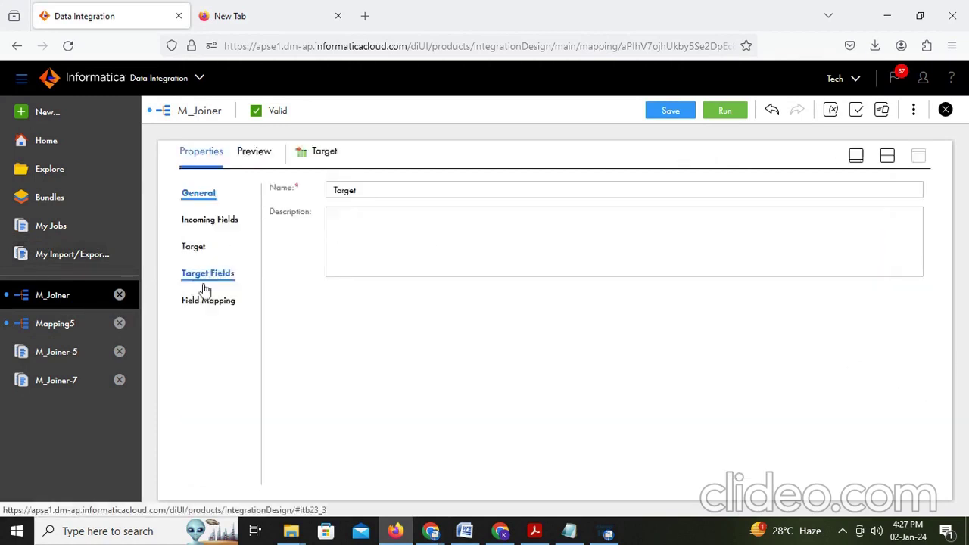
pyautogui.click(213, 275)
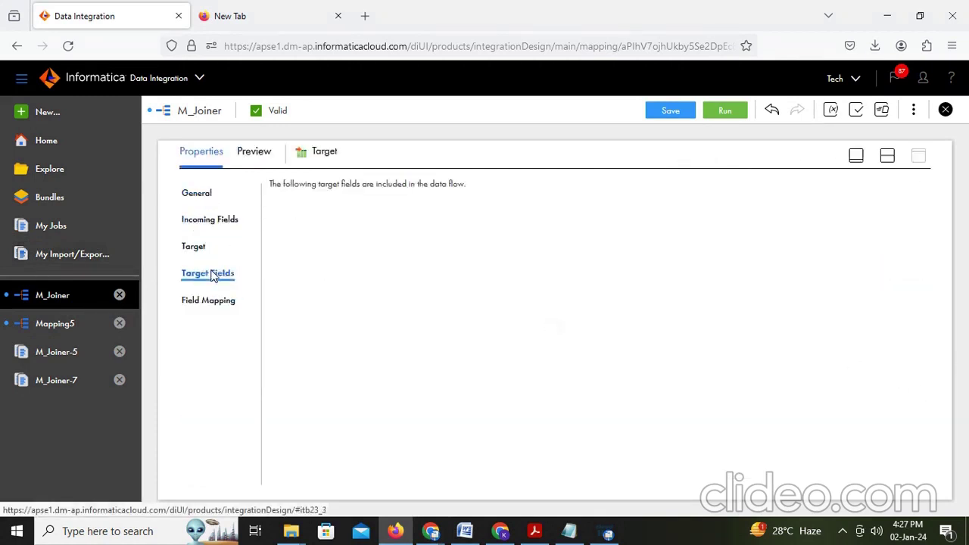
pyautogui.click(202, 248)
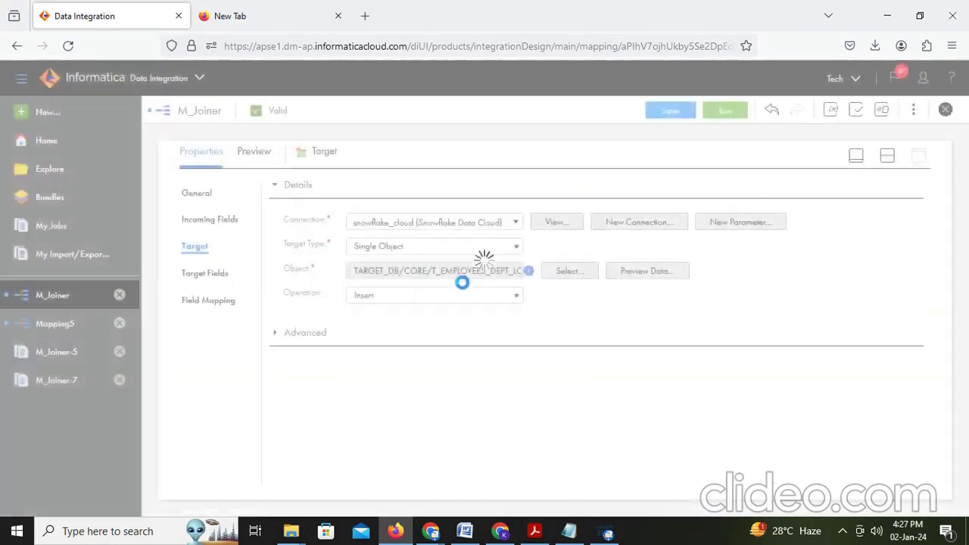
pyautogui.click(578, 274)
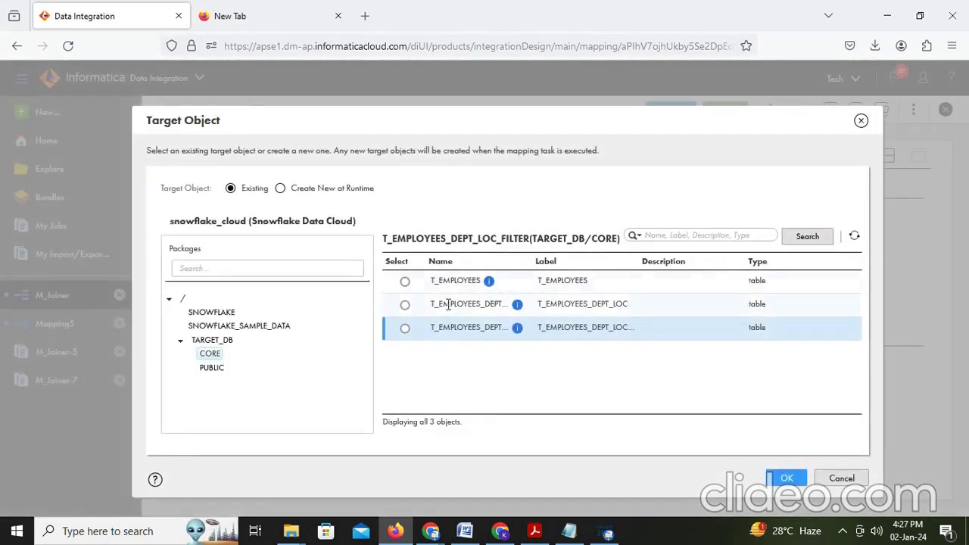
pyautogui.click(406, 305)
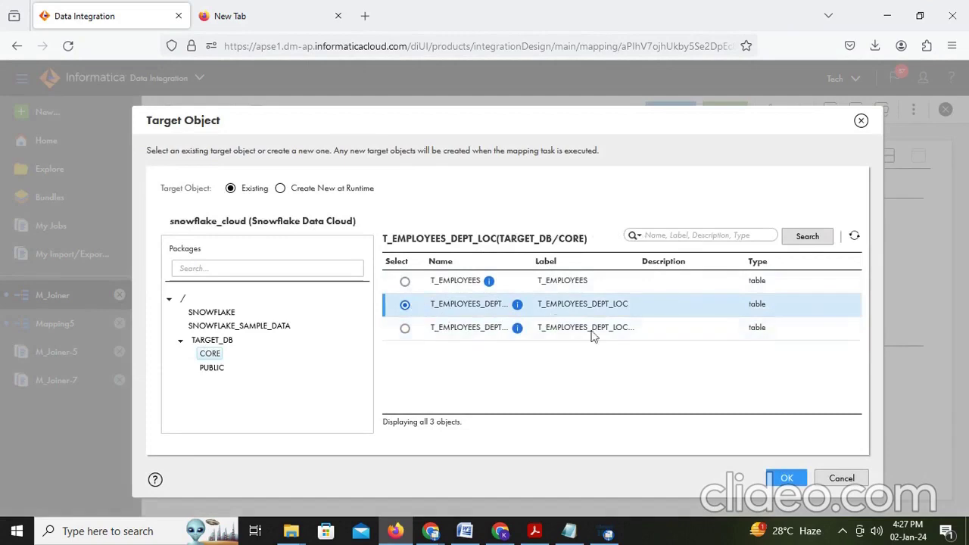
pyautogui.click(787, 476)
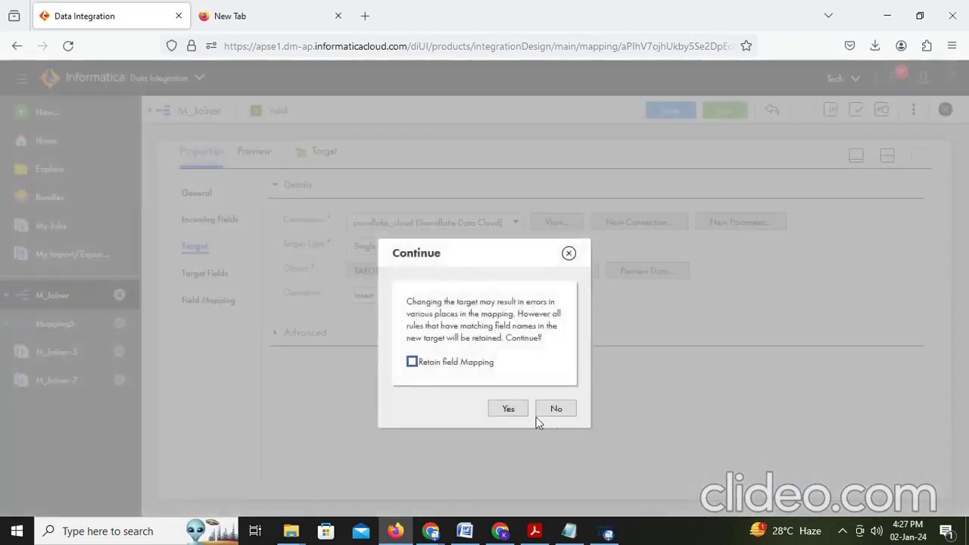
pyautogui.click(501, 408)
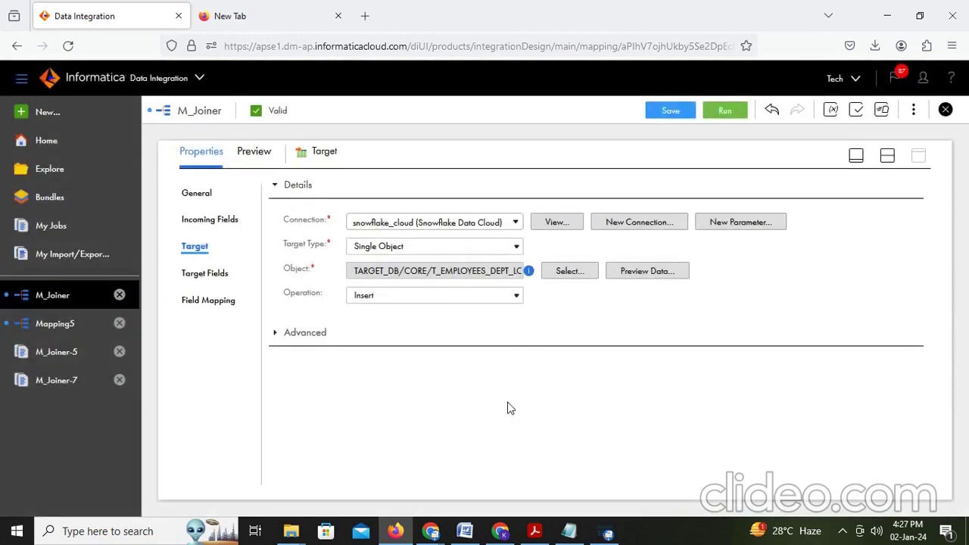
# Map the incoming fields to the new target table's fields automatically with Smart Map
pyautogui.click(223, 278)
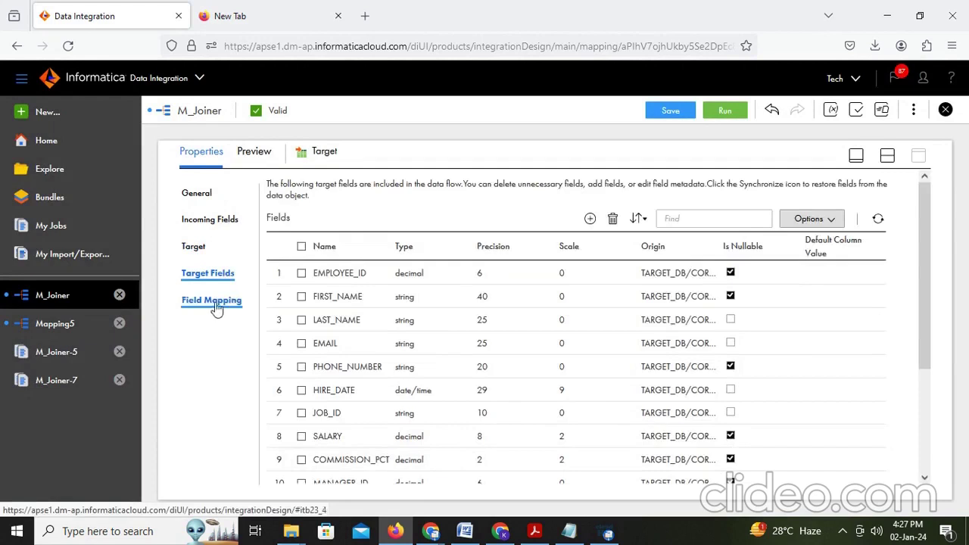
pyautogui.click(216, 305)
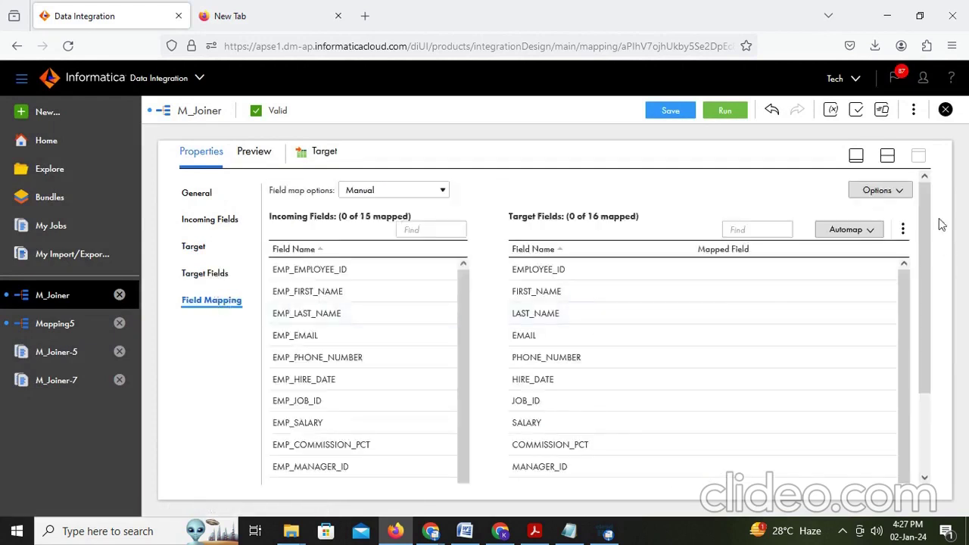
pyautogui.click(869, 235)
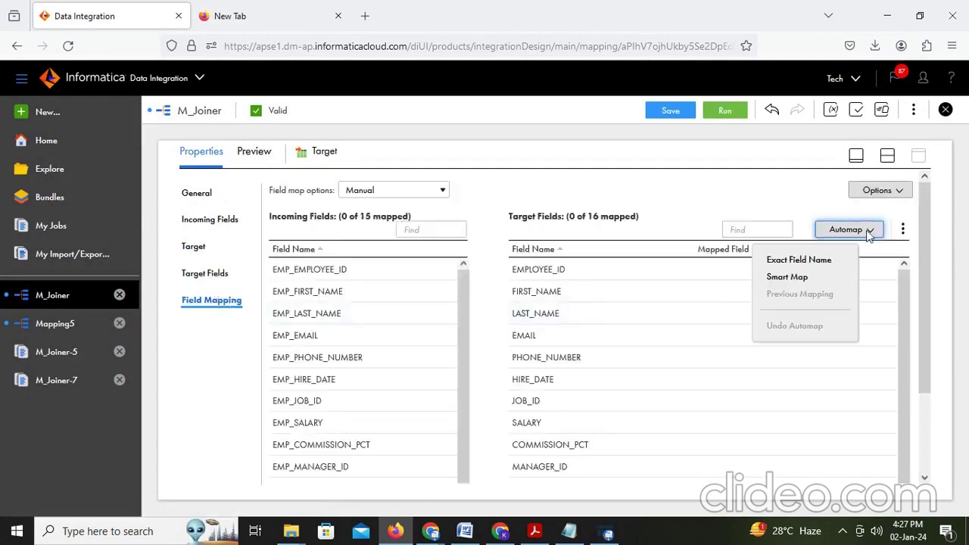
pyautogui.click(807, 278)
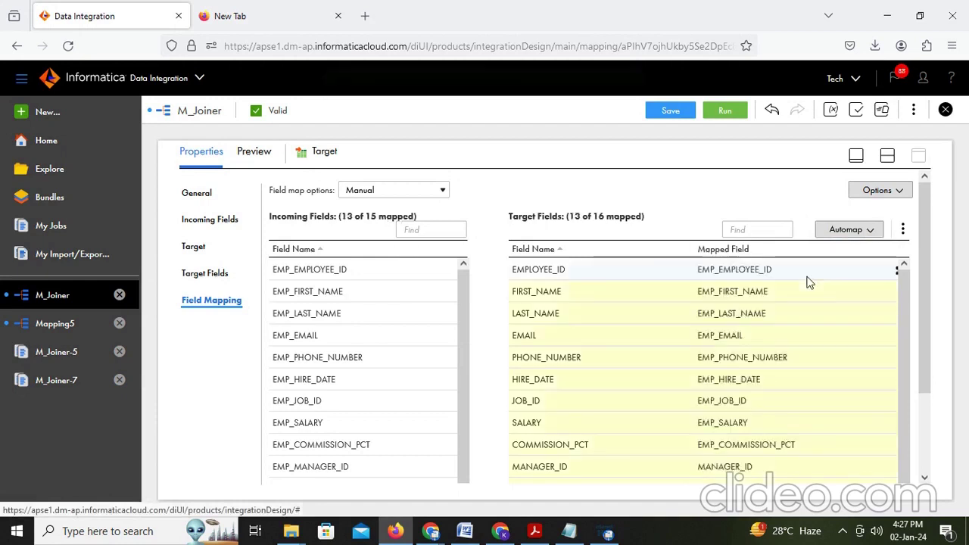
# Unmap the target fields MANAGER_ID and DEPARTMENT_ID from the incoming fields assigned by Smart Map
pyautogui.scroll(-1, 682, 303)
pyautogui.scroll(-3, 348, 398)
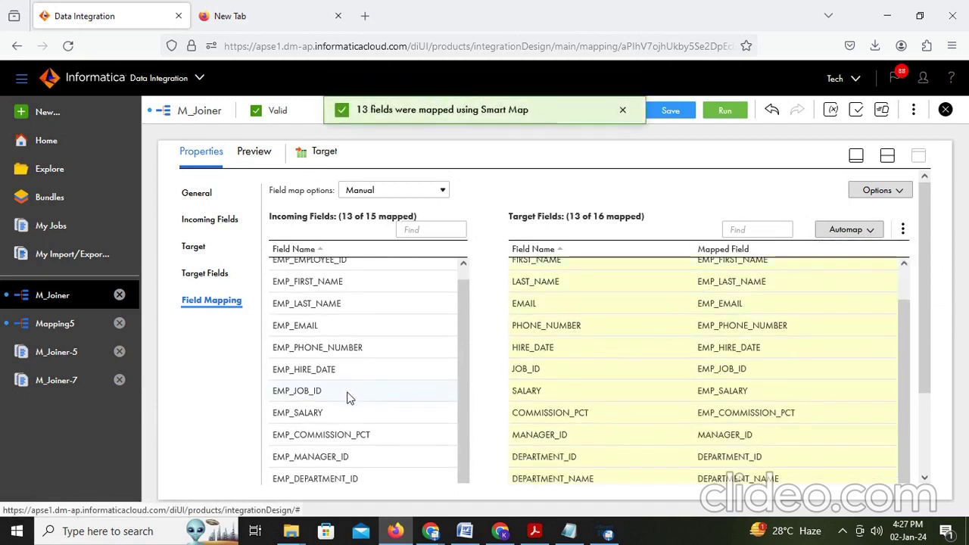
pyautogui.click(892, 330)
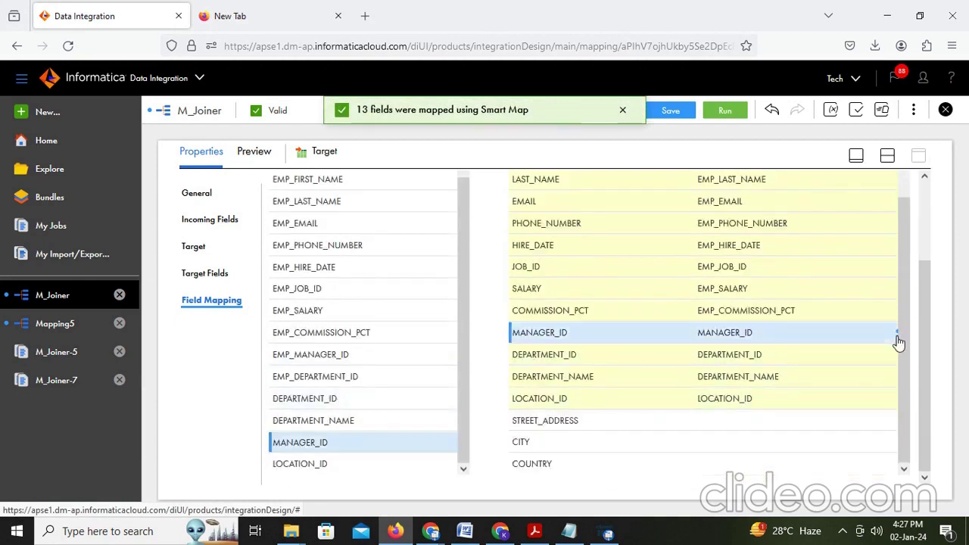
pyautogui.click(896, 332)
pyautogui.click(819, 361)
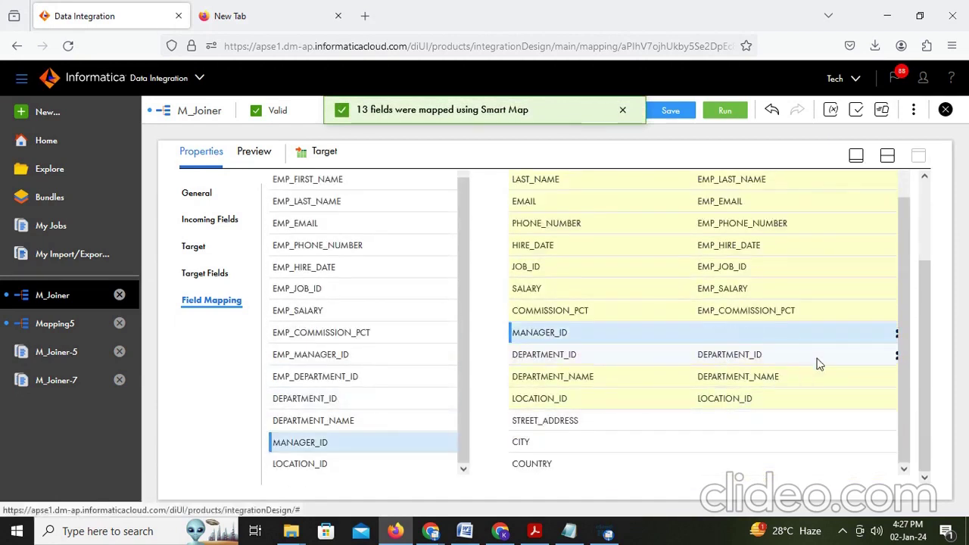
pyautogui.click(893, 357)
pyautogui.click(896, 356)
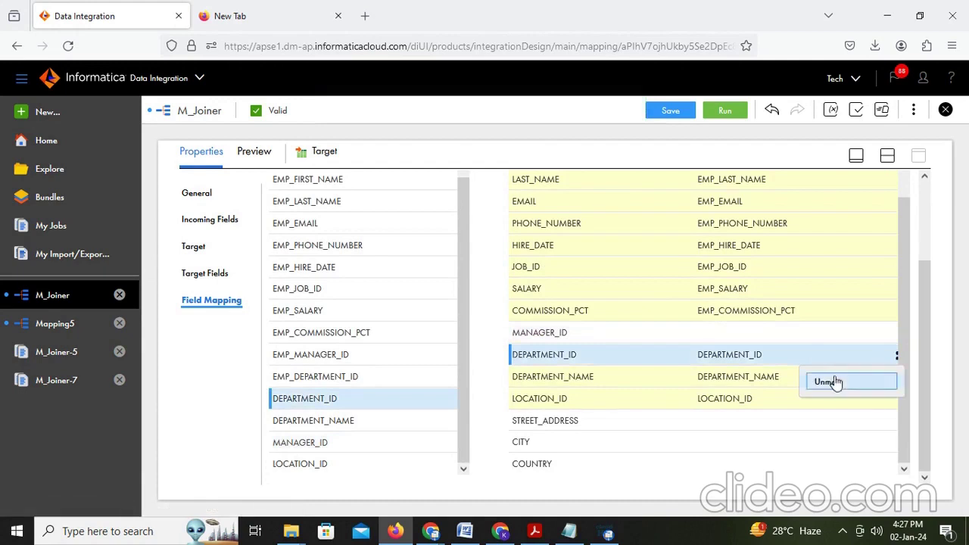
pyautogui.click(829, 381)
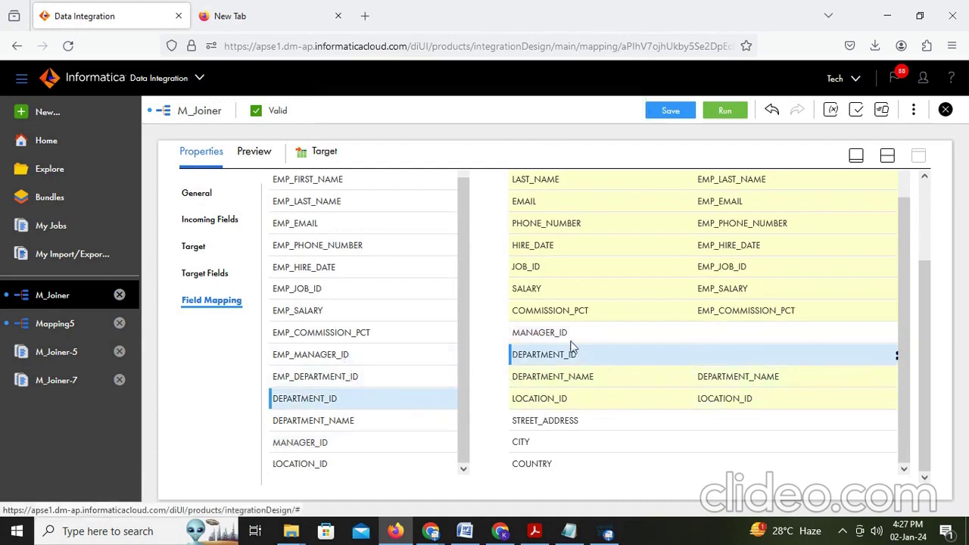
# Map the incoming EMP_MANAGER_ID to the target field MANAGER_ID and EMP_DEPARTMENT_ID to DEPARTMENT_ID
pyautogui.moveTo(345, 354); pyautogui.dragTo(690, 345)
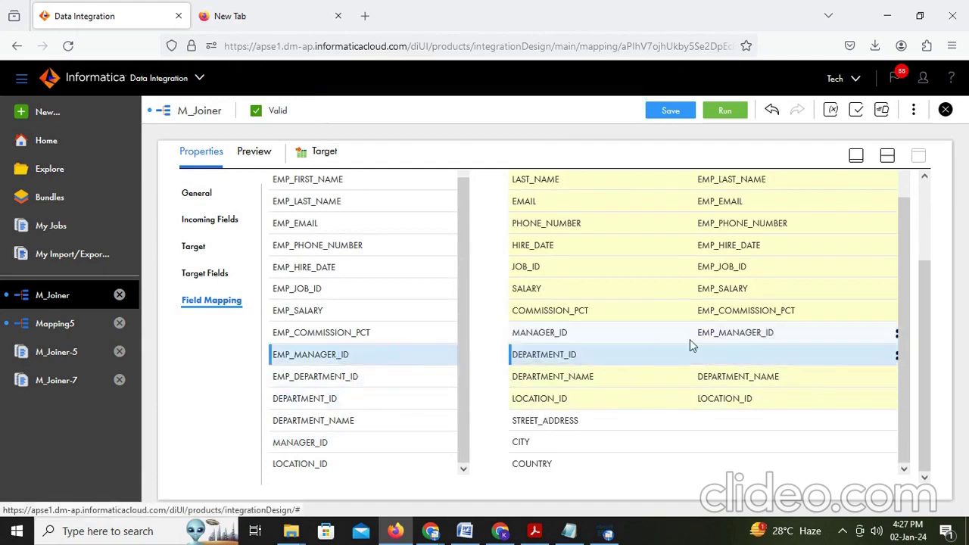
pyautogui.moveTo(339, 382); pyautogui.dragTo(701, 356)
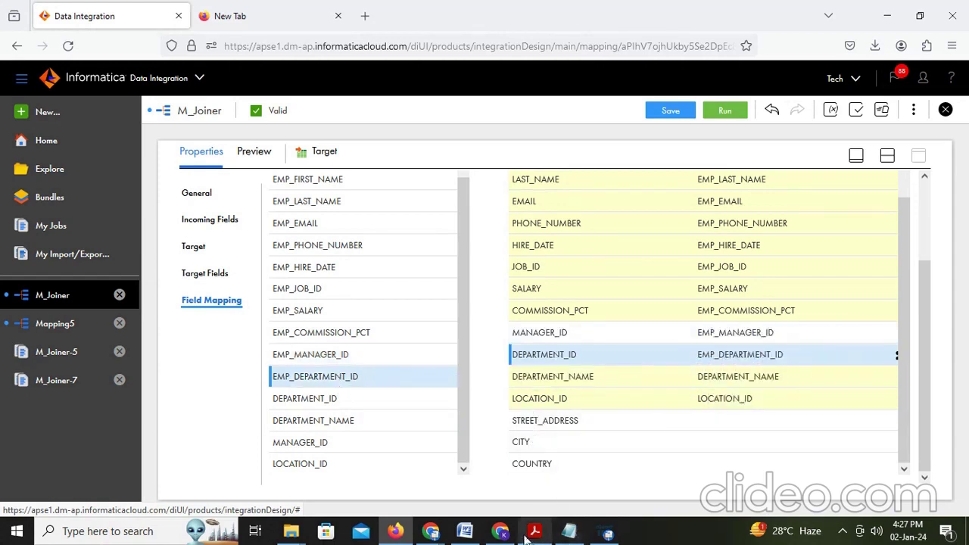
# Switch to the Word document and add the note "Here street address, city country gives null values." at its end
pyautogui.click(465, 531)
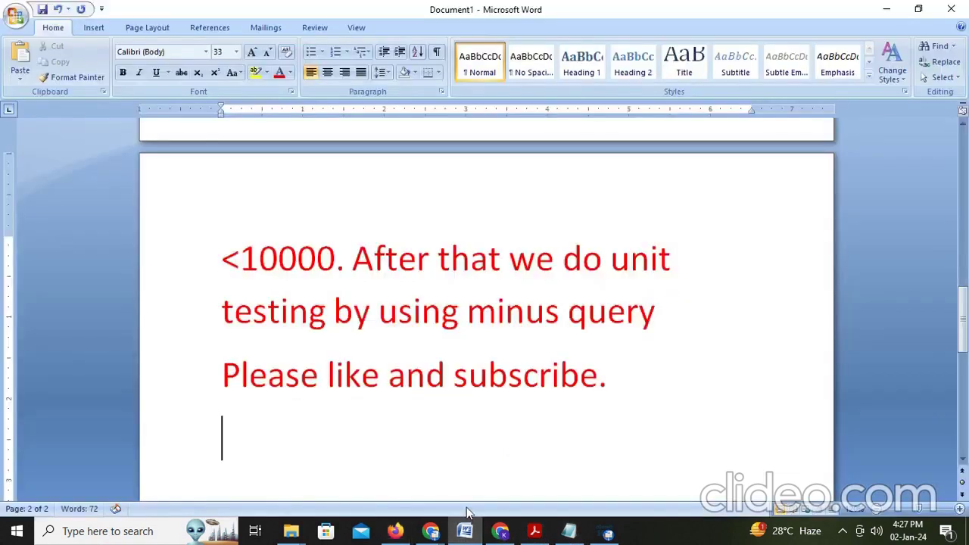
pyautogui.write('hete')
pyautogui.press('BackSpace')
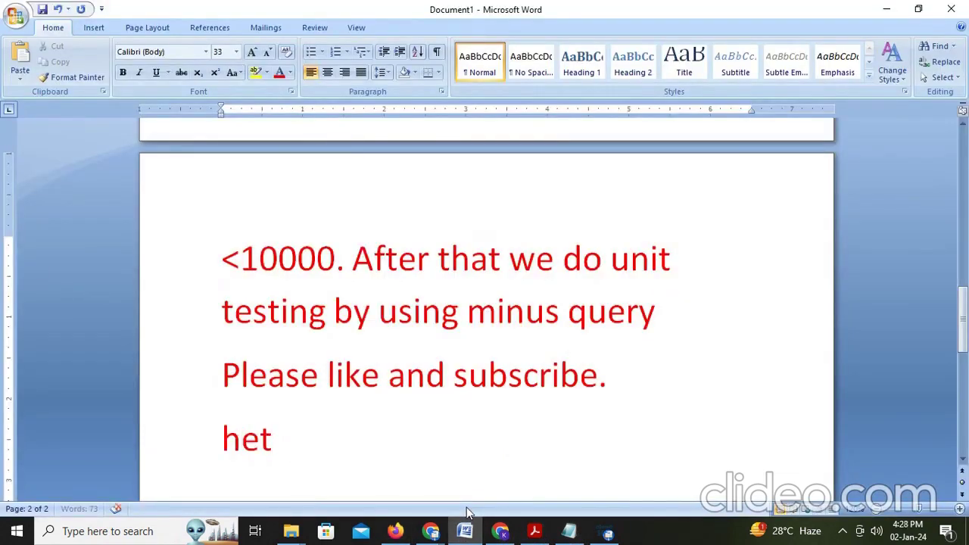
pyautogui.write('e strre')
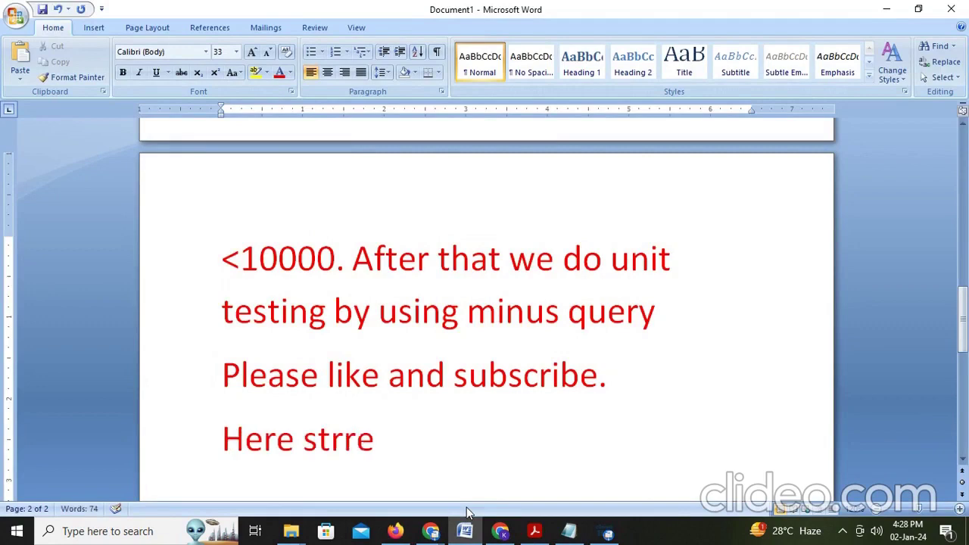
pyautogui.press('BackSpace')
pyautogui.press('BackSpace')
pyautogui.write('eet add')
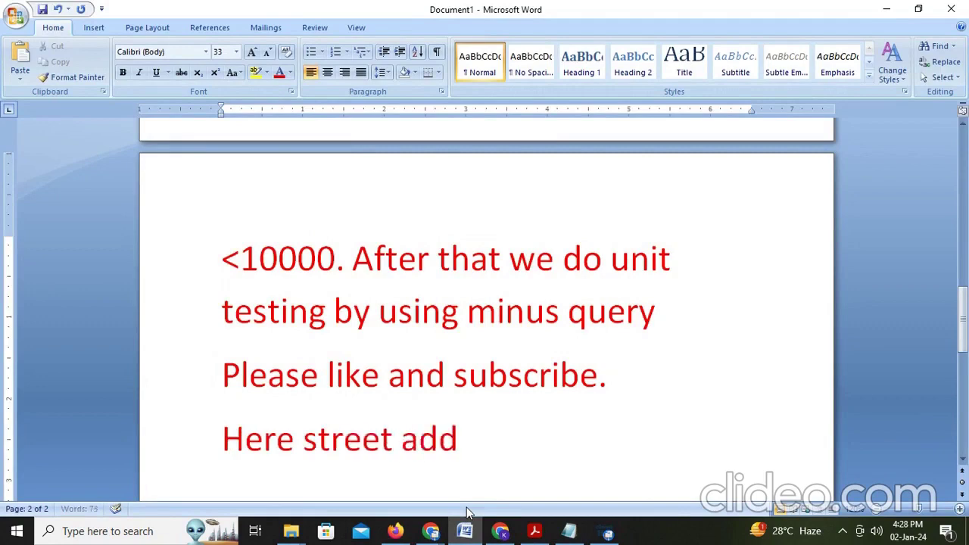
pyautogui.write('ress, city')
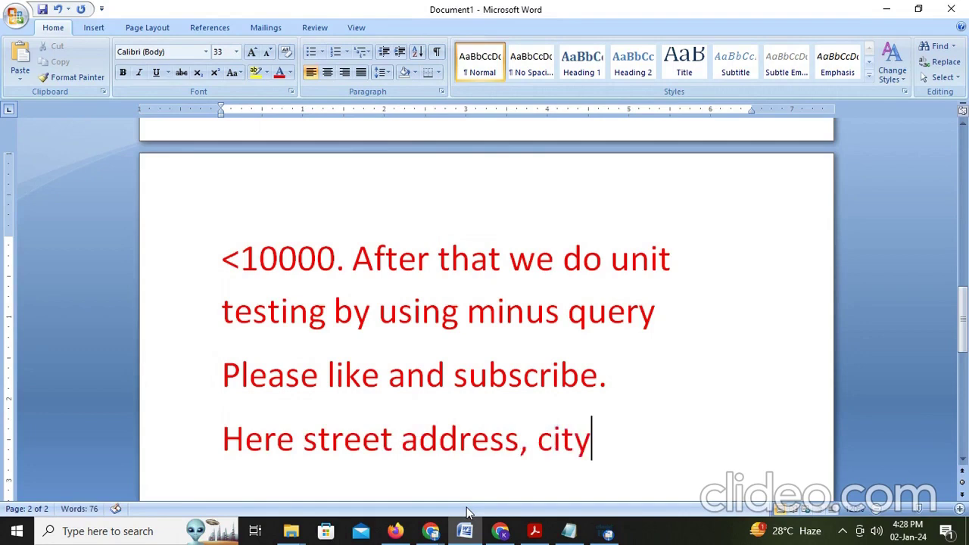
pyautogui.hotkey('alt', 'Tab')
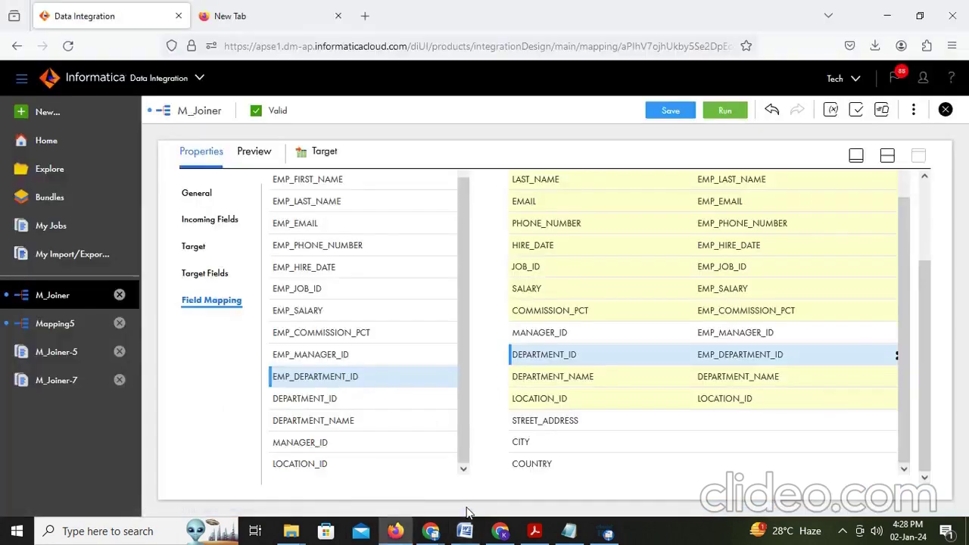
pyautogui.hotkey('alt', 'Tab')
pyautogui.write('country')
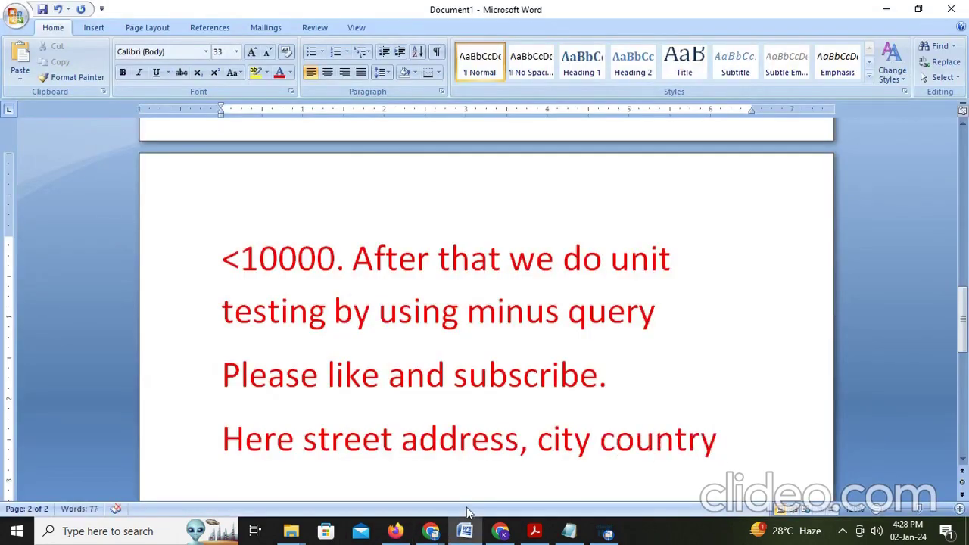
pyautogui.write(' gives nul')
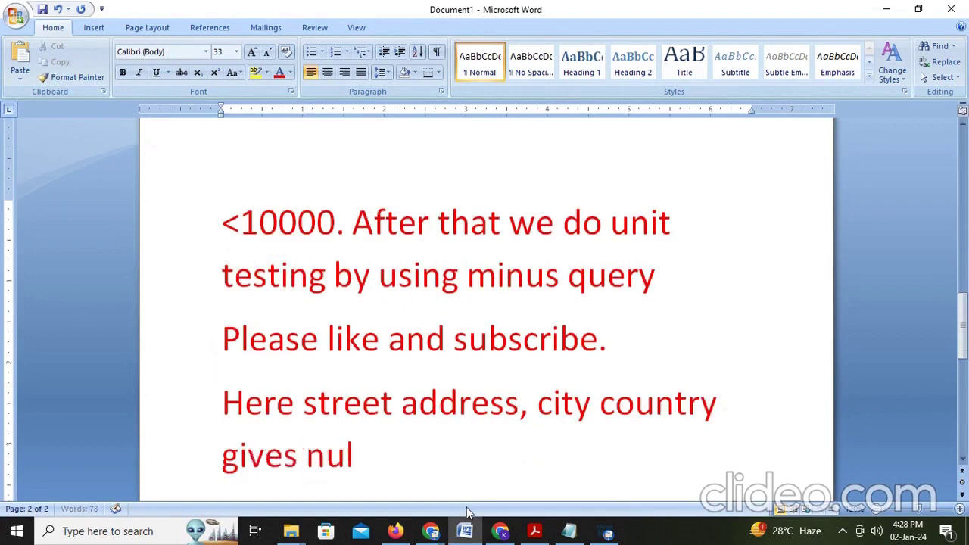
pyautogui.write('l values')
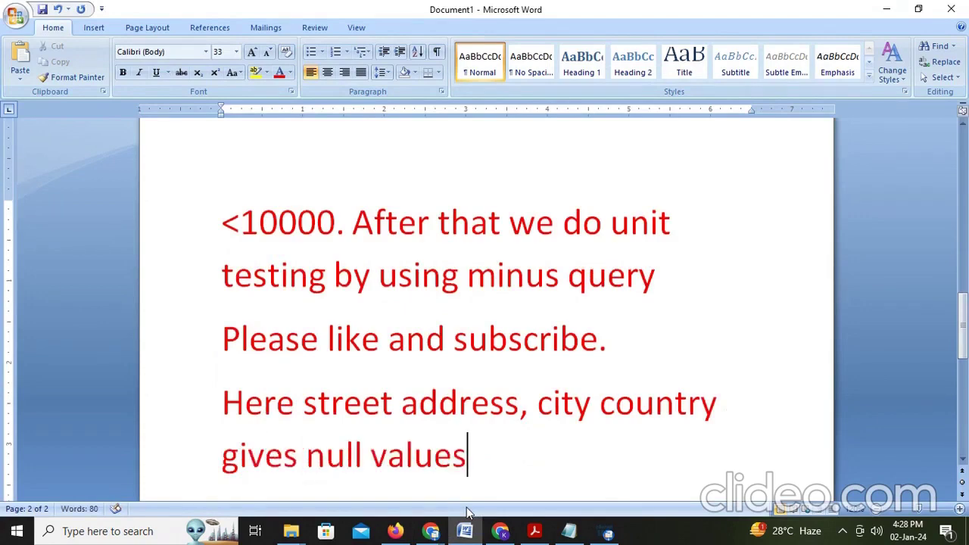
pyautogui.write('.')
# Return to Informatica, save the M_Joiner mapping and show the design canvas together with the properties
pyautogui.hotkey('alt', 'Tab')
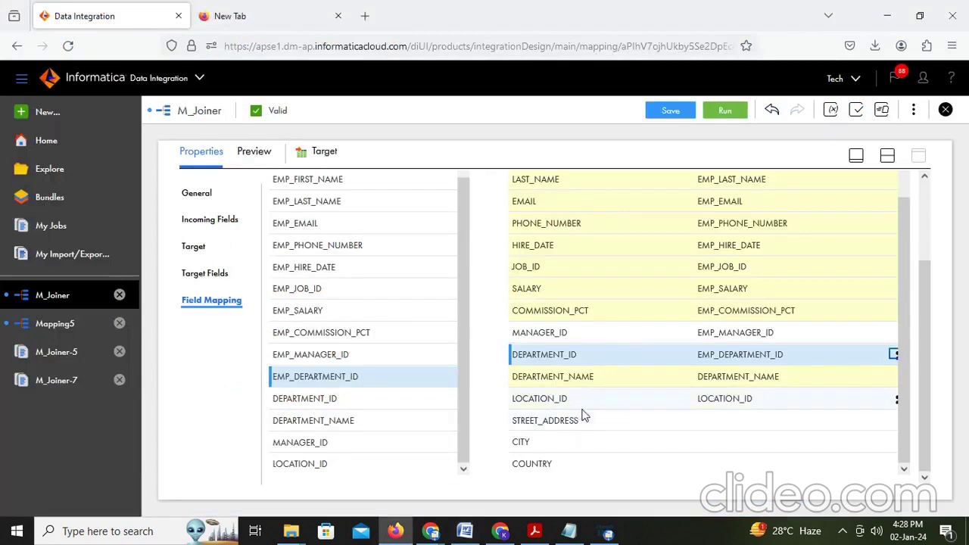
pyautogui.scroll(1, 583, 415)
pyautogui.click(672, 112)
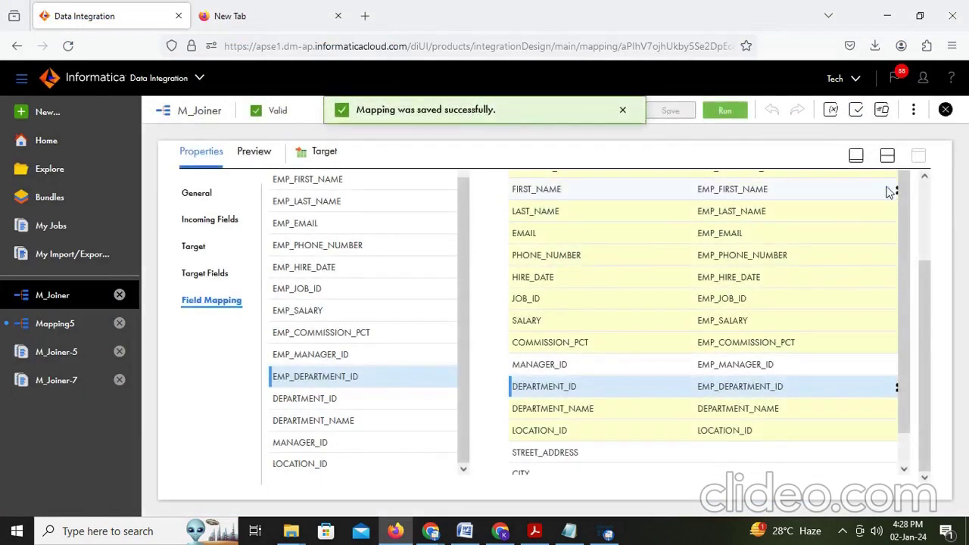
pyautogui.click(888, 158)
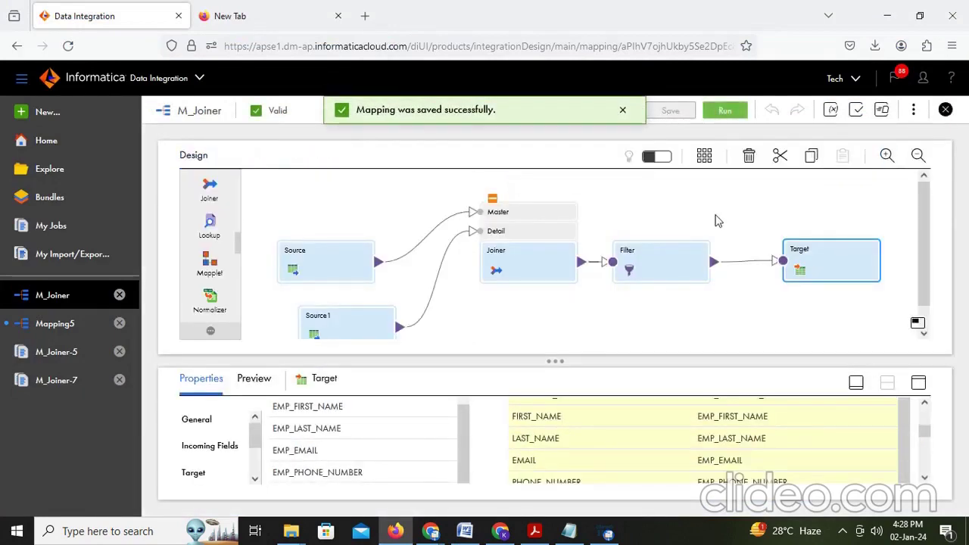
# Run the M_Joiner mapping in the preselected runtime environment and open its job list
pyautogui.click(725, 111)
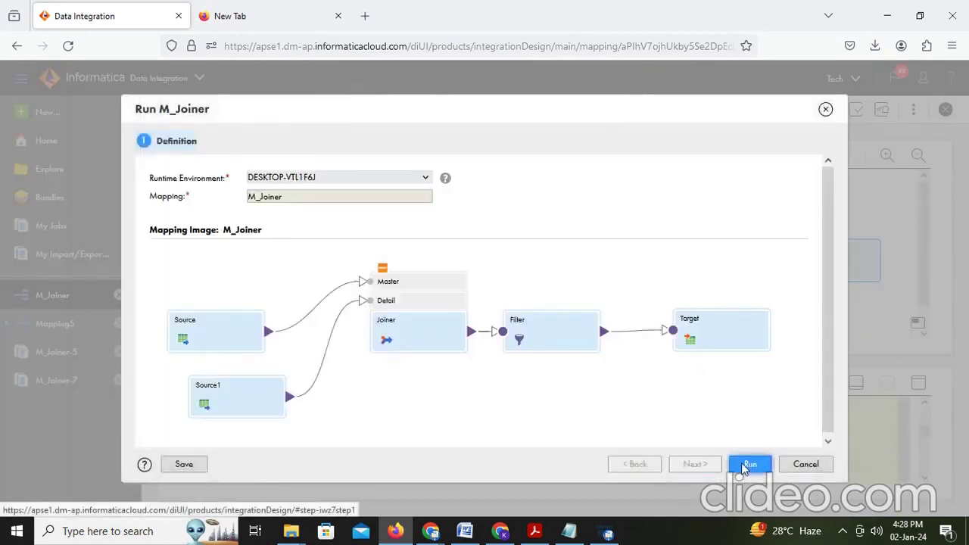
pyautogui.click(745, 466)
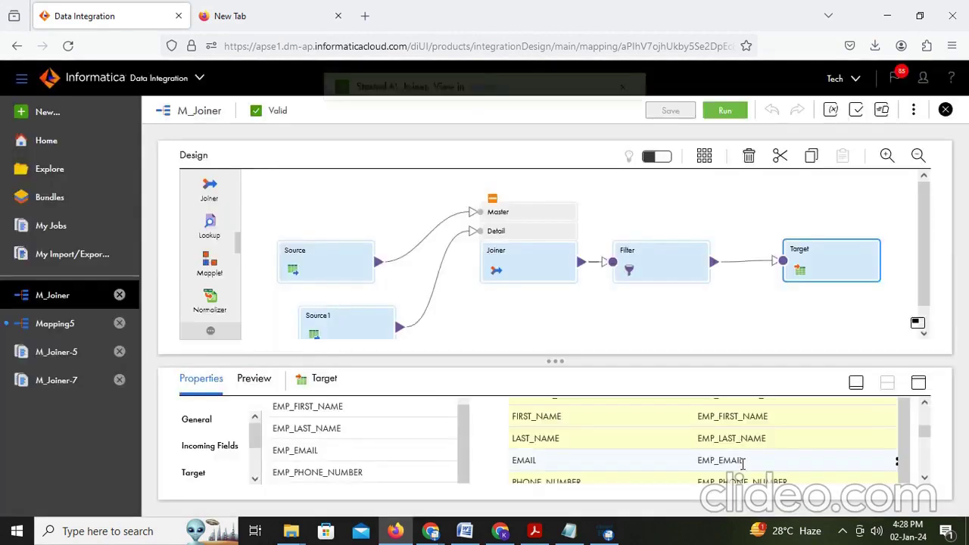
pyautogui.click(485, 111)
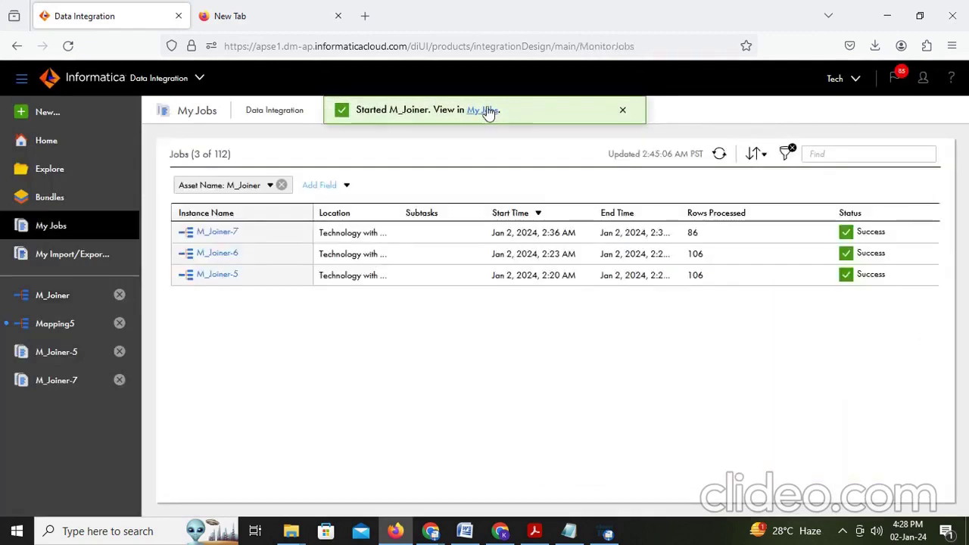
# Switch to the Word document and add the line "Now I am doing one to one load" below the null values note
pyautogui.click(465, 531)
pyautogui.scroll(-2, 500, 484)
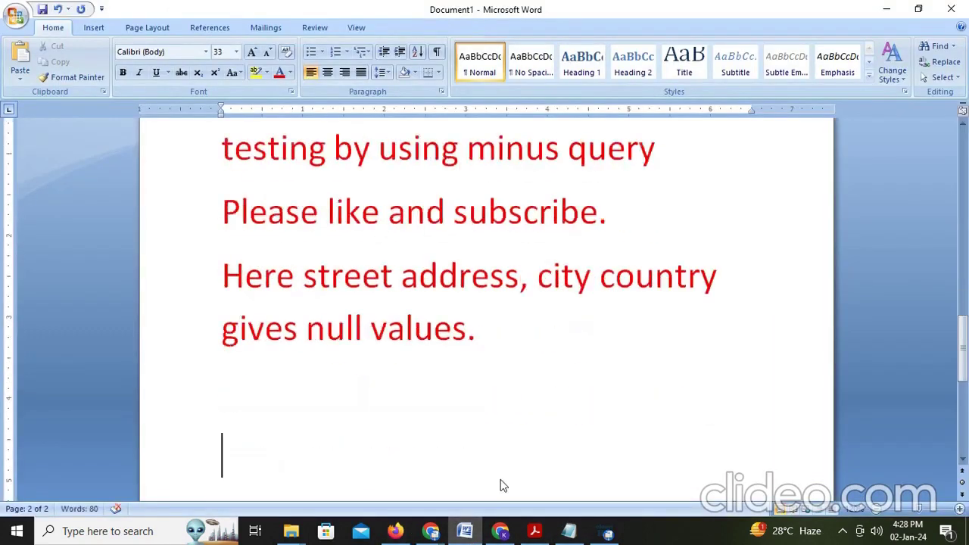
pyautogui.write('Now a')
pyautogui.press('BackSpace')
pyautogui.write('I am doi')
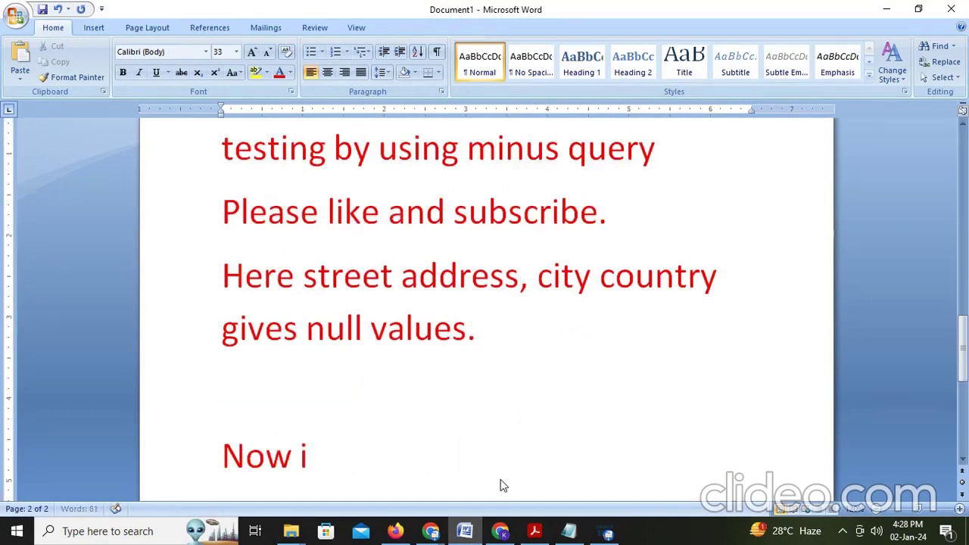
pyautogui.write('ng')
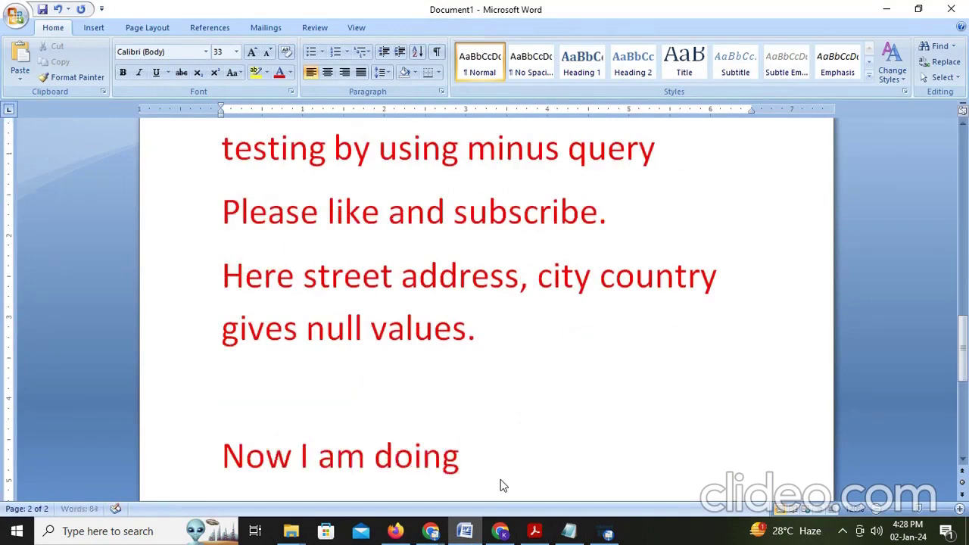
pyautogui.write(' one to one to on')
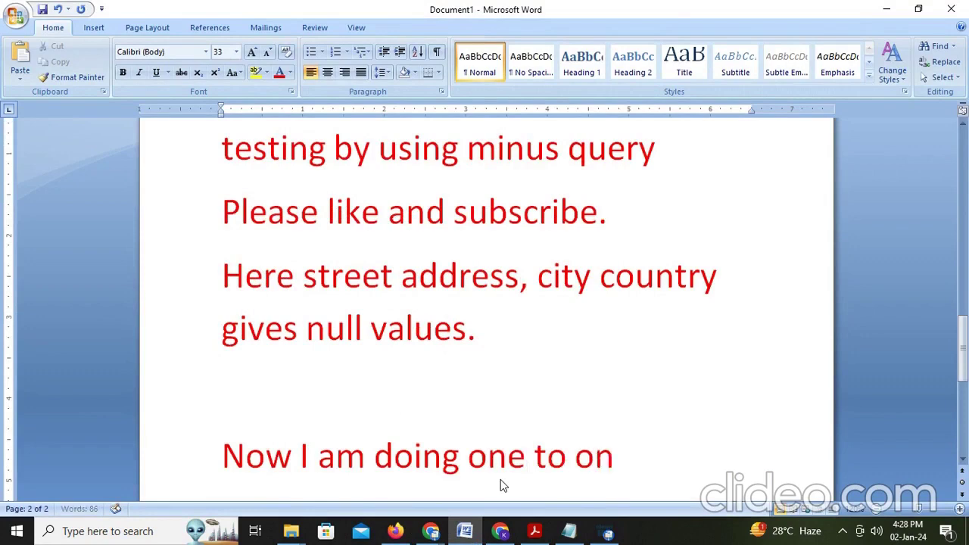
pyautogui.write('load')
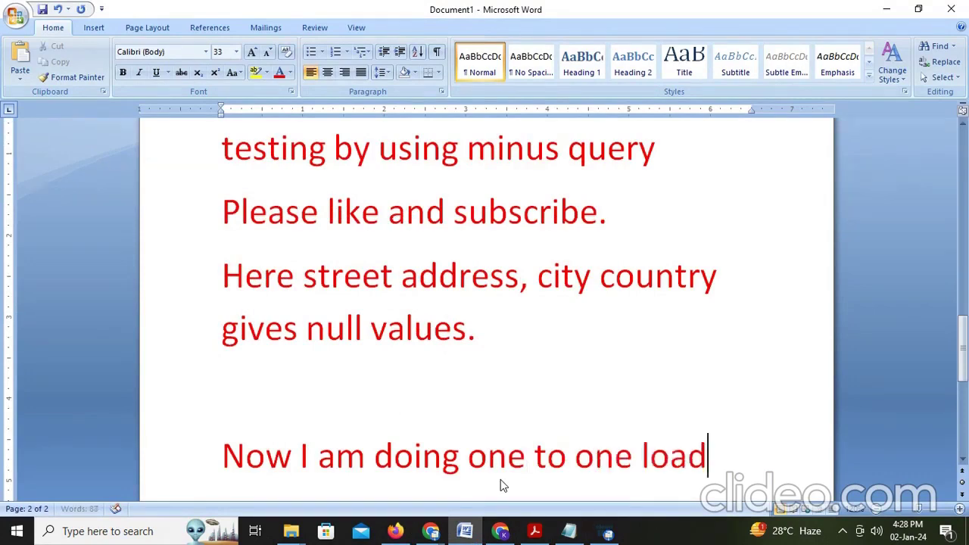
# Return to Informatica and refresh the job list to check the newest M_Joiner run
pyautogui.hotkey('alt', 'Tab')
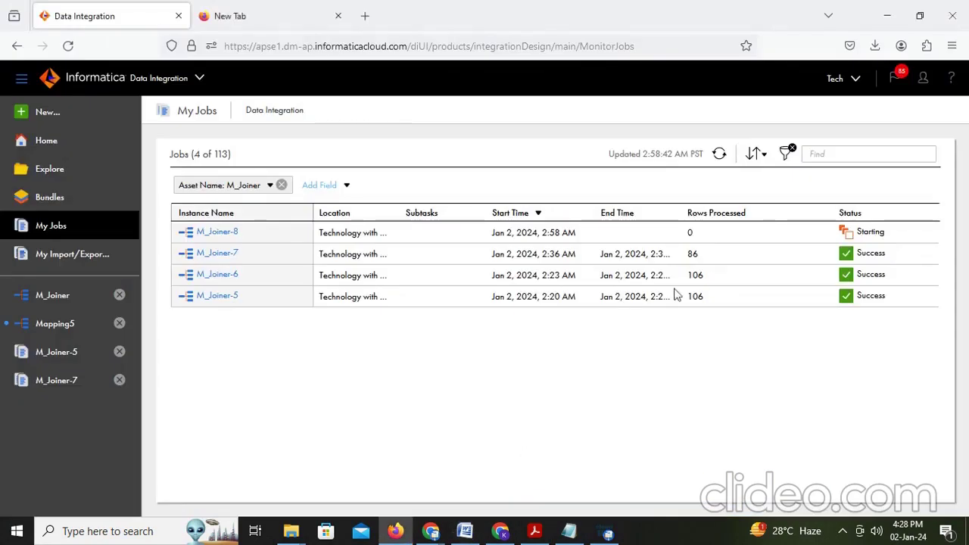
pyautogui.click(720, 154)
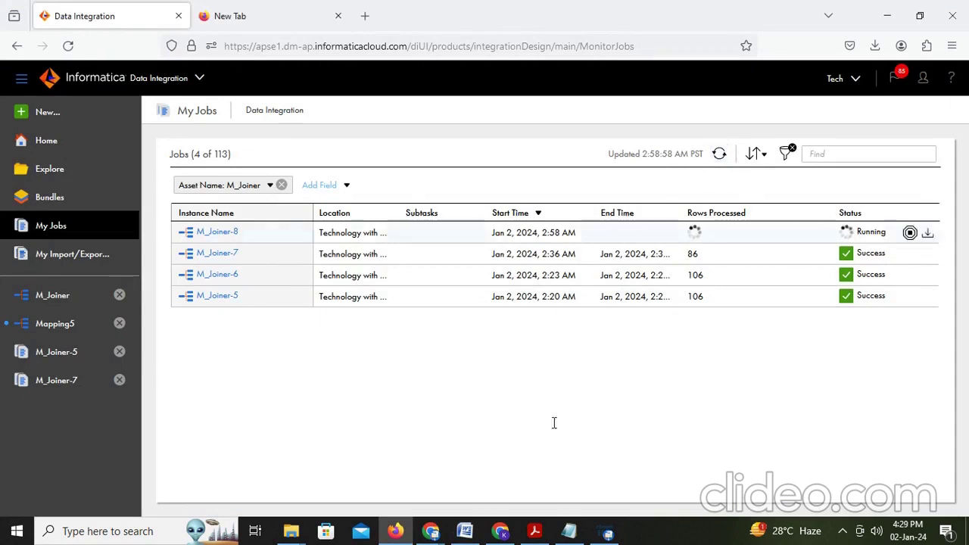
# Copy the table name target_db.core.t_employees_dept_loc from the Snowflake worksheet and paste it below the one to one load line in Word
pyautogui.click(499, 533)
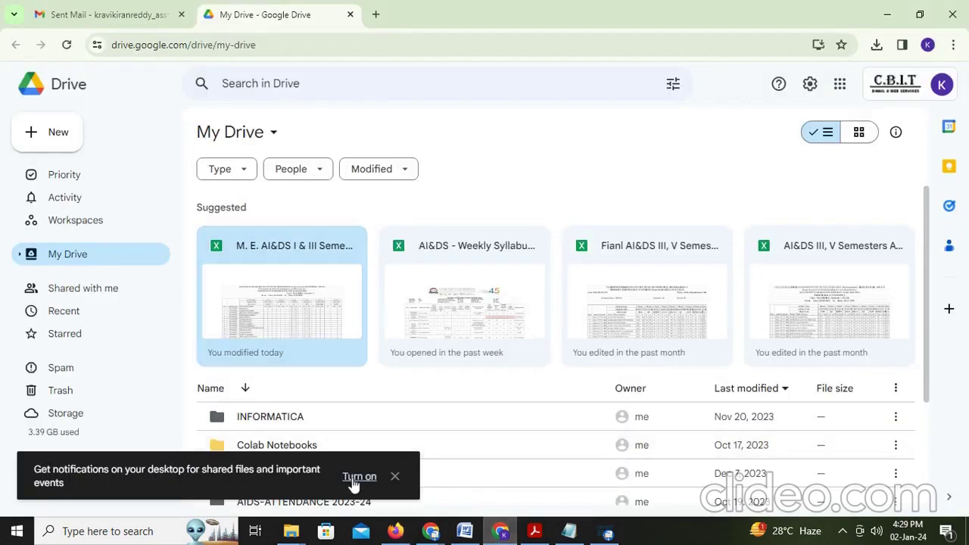
pyautogui.click(430, 533)
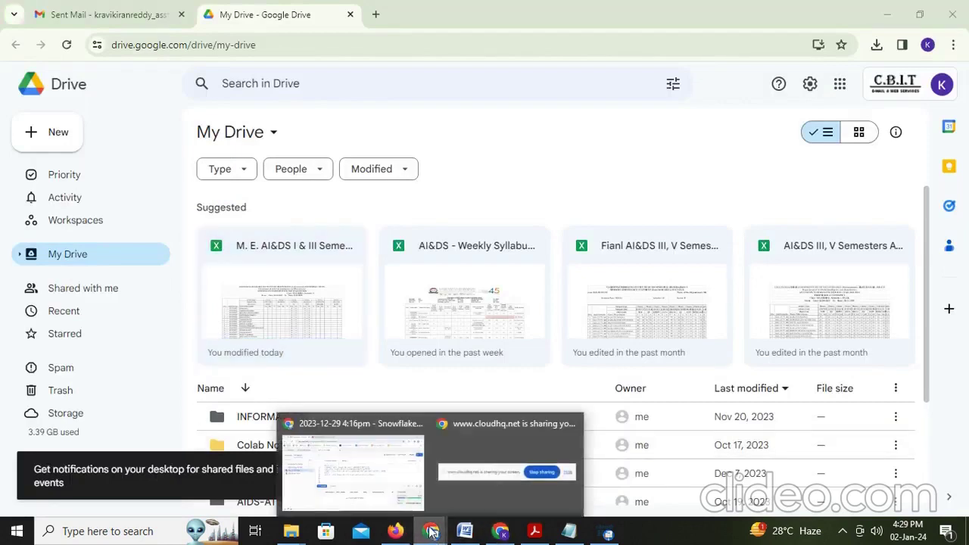
pyautogui.click(384, 492)
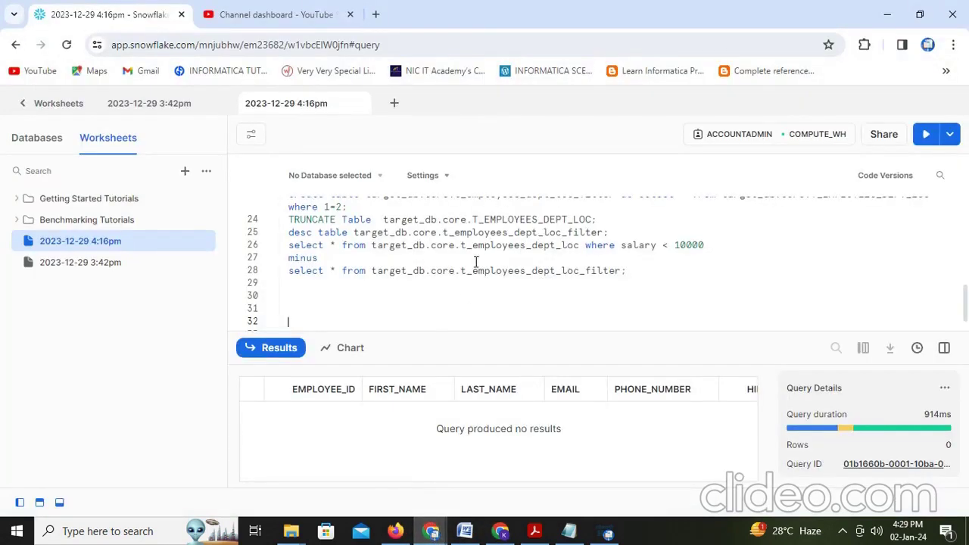
pyautogui.moveTo(373, 245); pyautogui.dragTo(581, 249)
pyautogui.hotkey('ctrl', 'c')
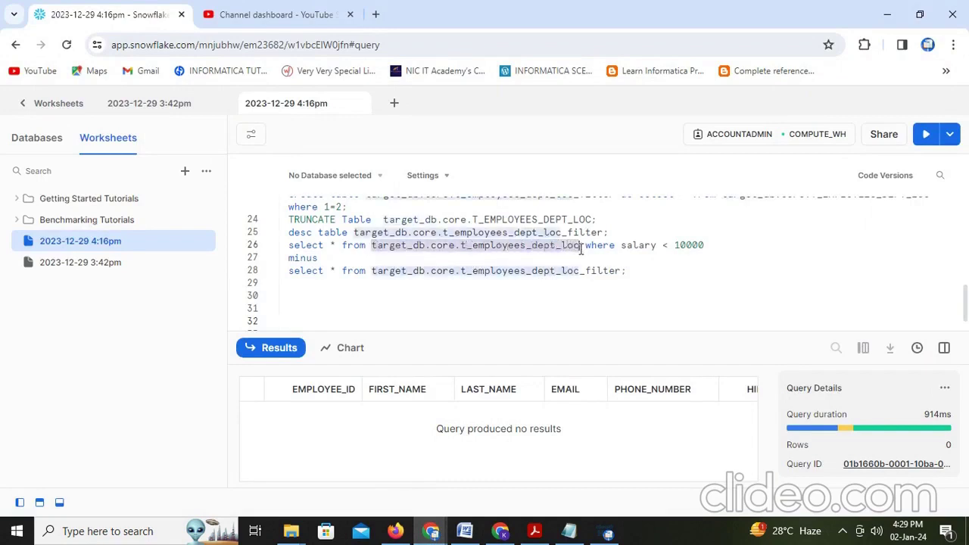
pyautogui.hotkey('alt', 'Tab')
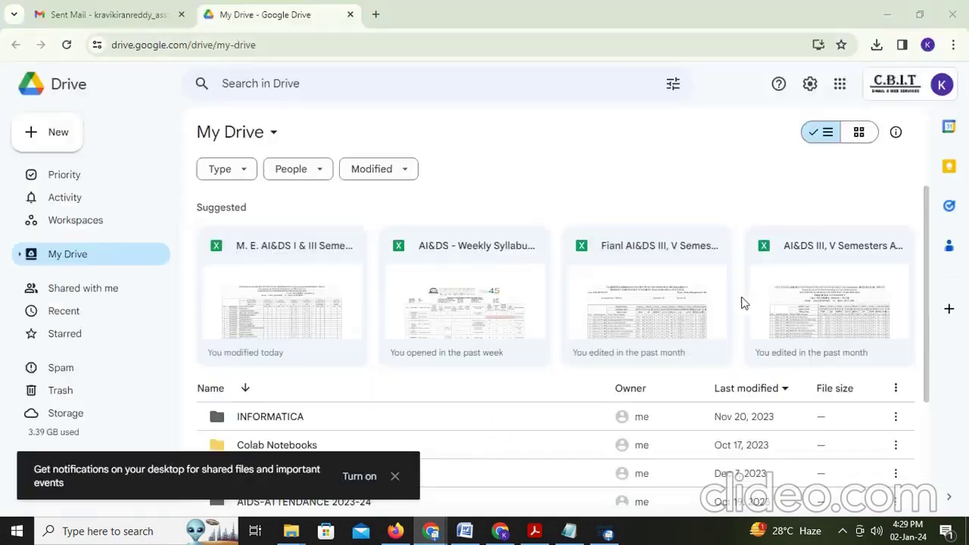
pyautogui.click(465, 532)
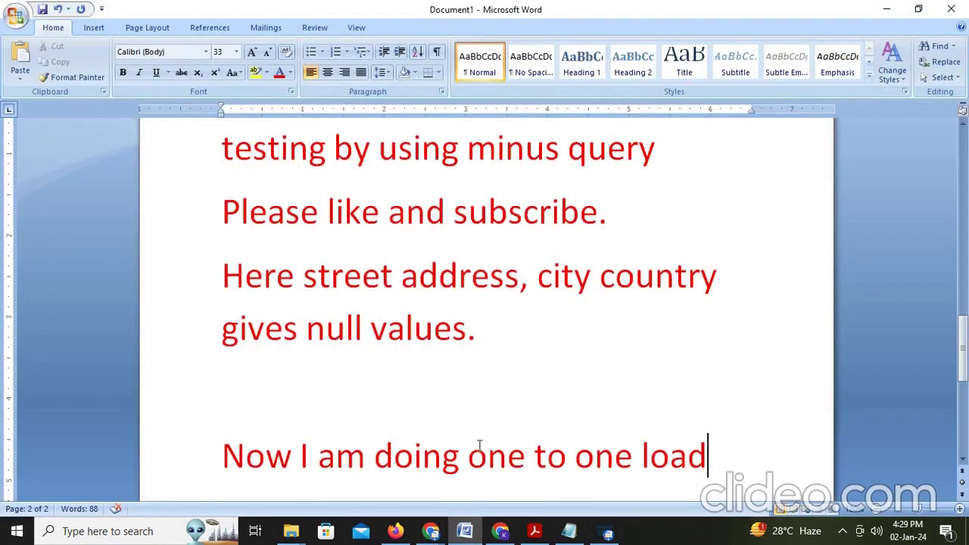
pyautogui.press('Return')
pyautogui.hotkey('ctrl', 'v')
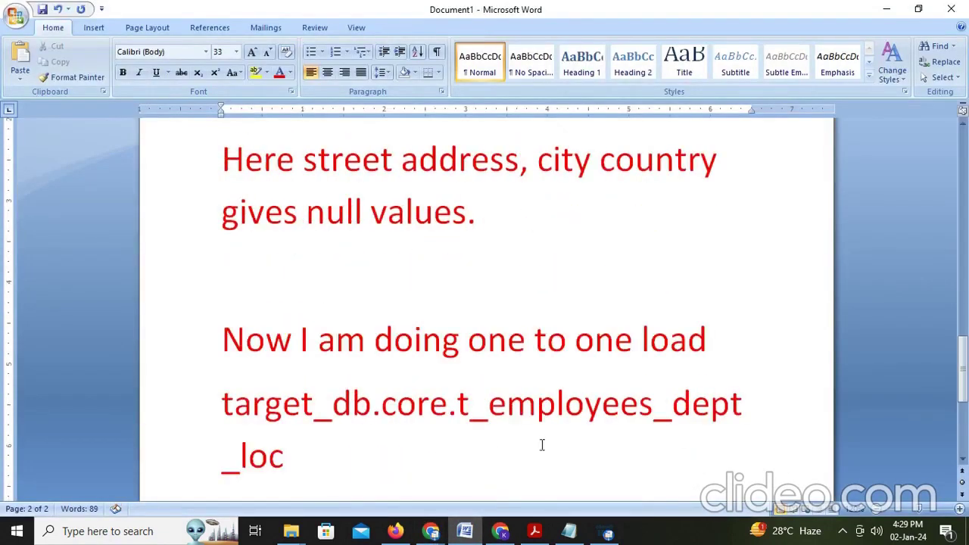
pyautogui.press('Return')
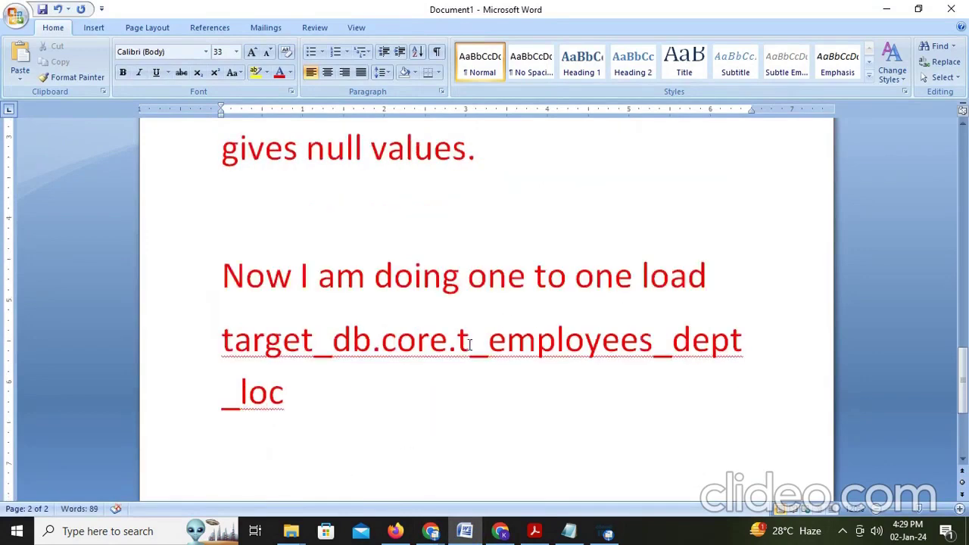
# Switch back to Informatica and refresh the job list until the newest M_Joiner run finishes
pyautogui.click(393, 532)
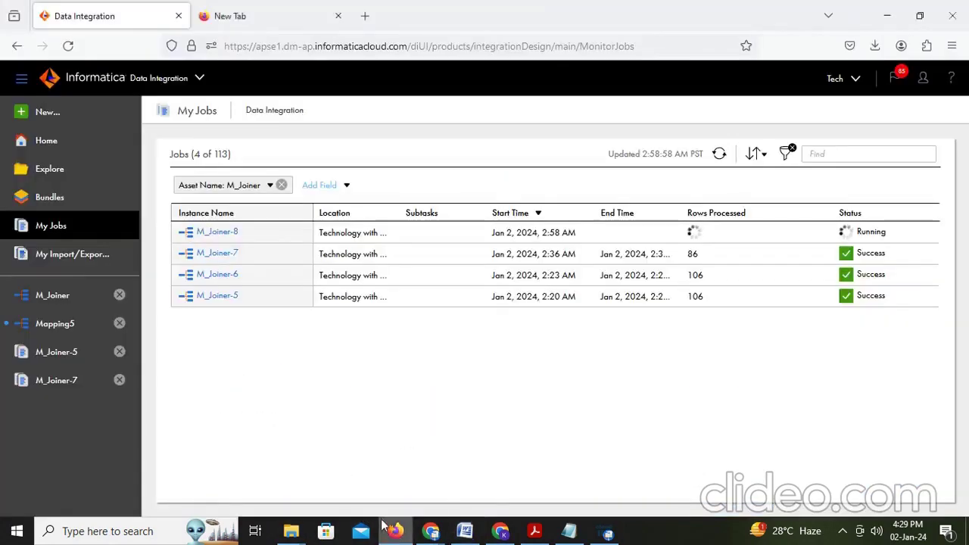
pyautogui.click(719, 155)
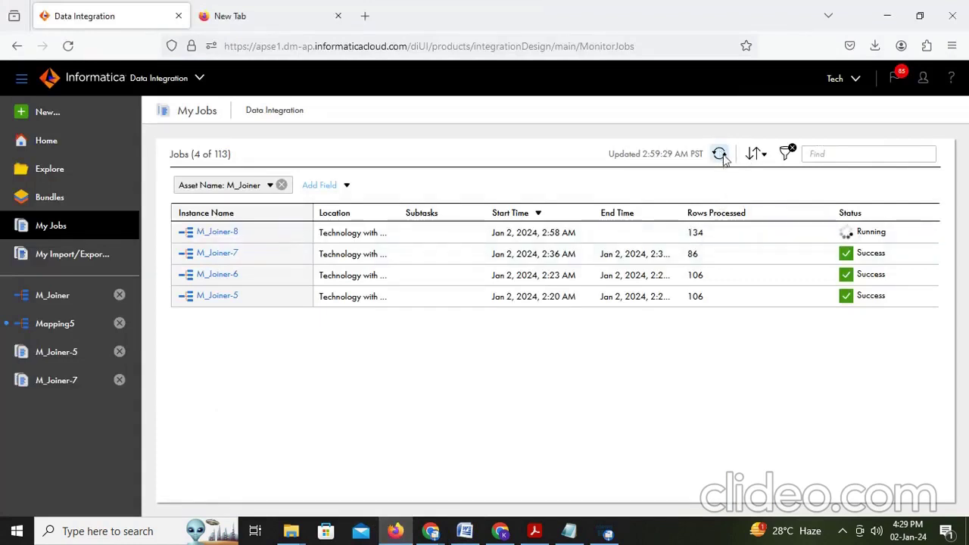
pyautogui.click(720, 154)
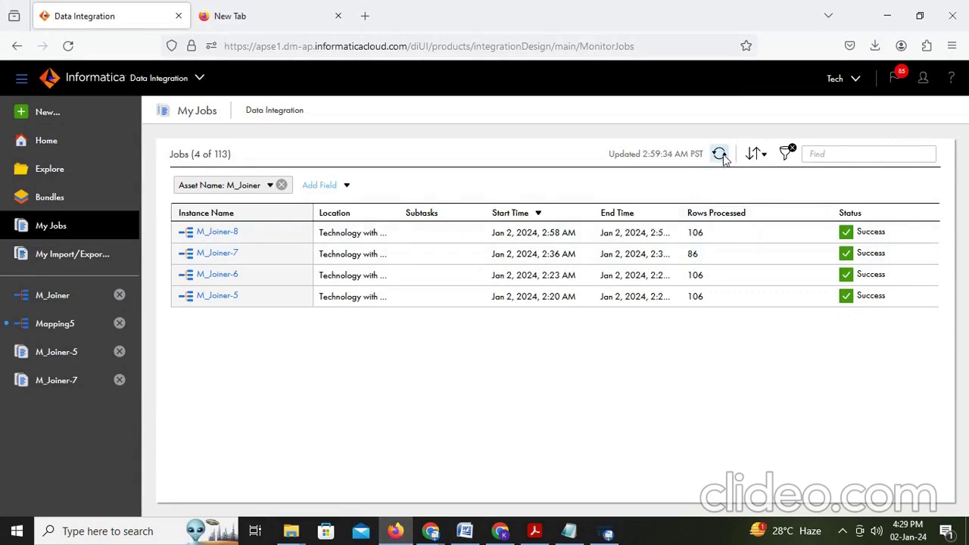
# Switch to the Snowflake worksheet, copy the select query on target_db.core.t_employees_dept_loc_filter to line 30, and run it
pyautogui.doubleClick(695, 233)
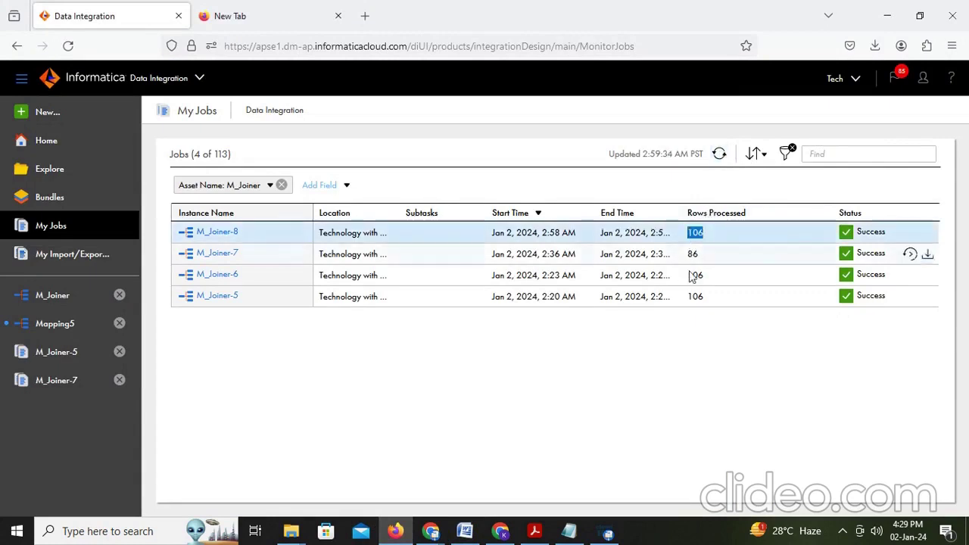
pyautogui.click(442, 535)
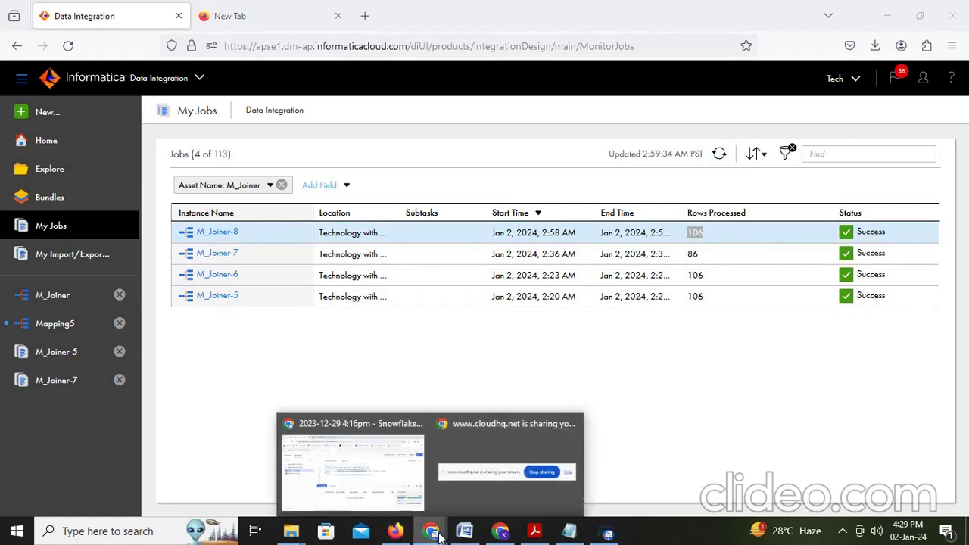
pyautogui.click(352, 474)
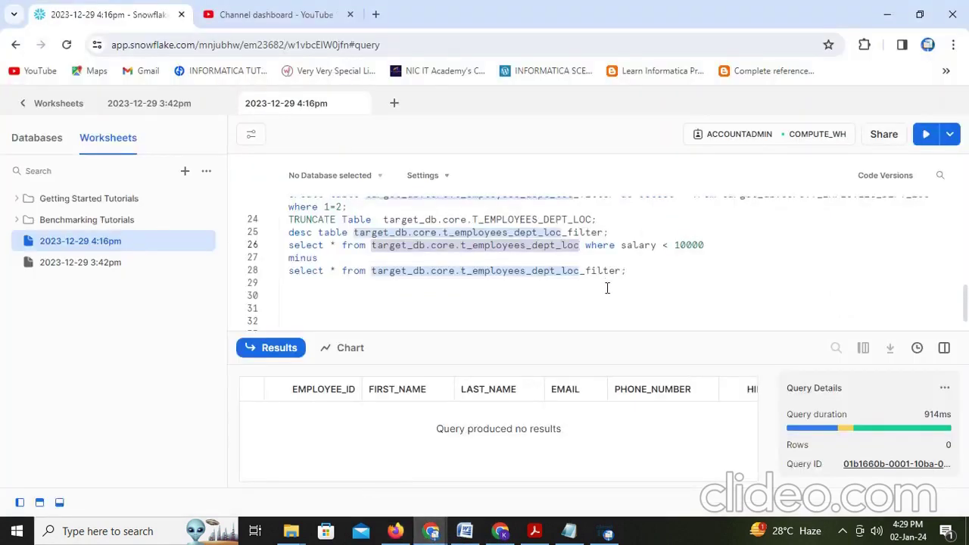
pyautogui.click(638, 275)
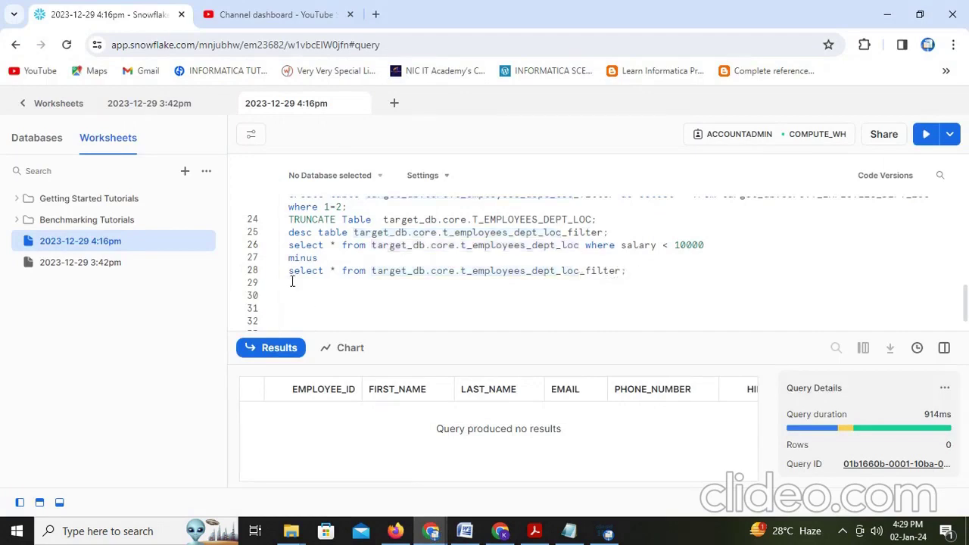
pyautogui.moveTo(302, 276); pyautogui.dragTo(628, 273)
pyautogui.hotkey('ctrl', 'c')
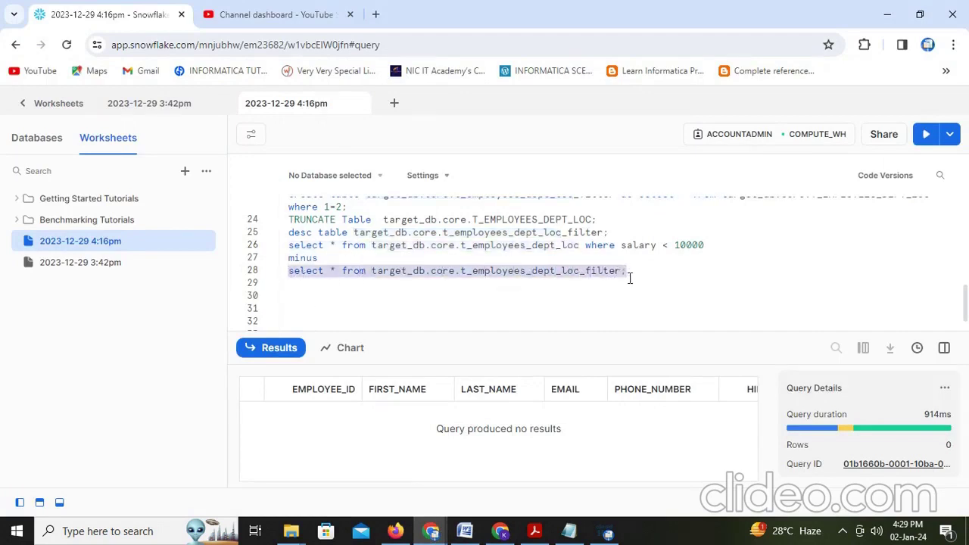
pyautogui.scroll(3, 629, 279)
pyautogui.scroll(-3, 629, 279)
pyautogui.scroll(3, 628, 280)
pyautogui.scroll(-3, 626, 277)
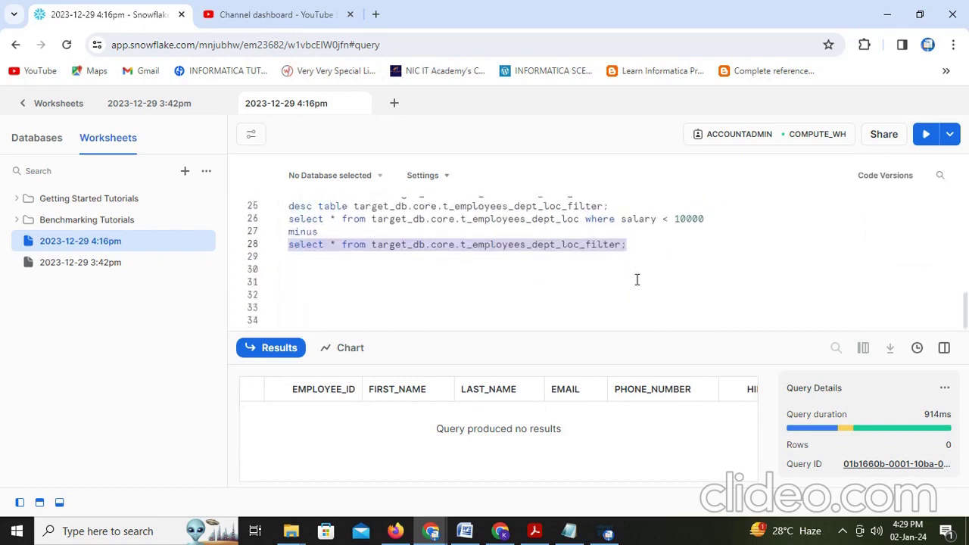
pyautogui.click(635, 274)
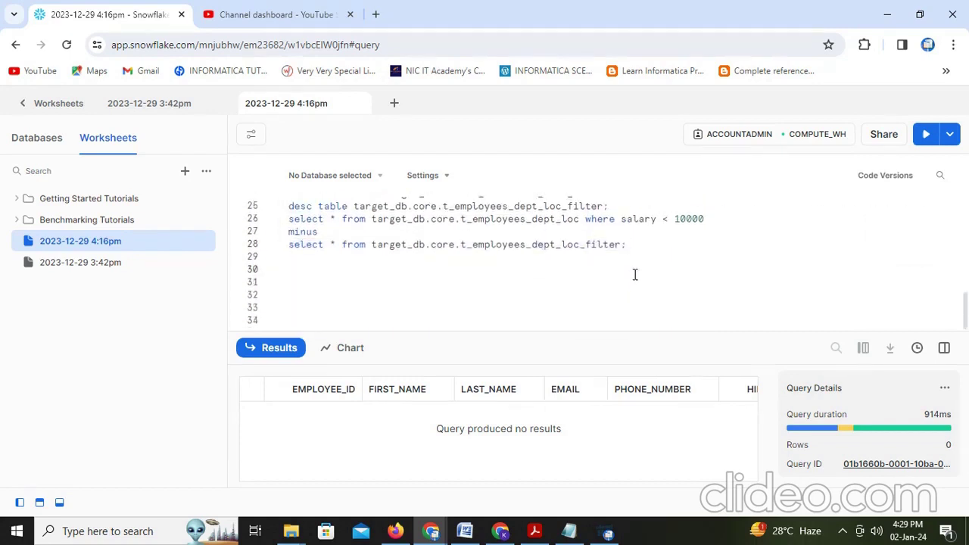
pyautogui.hotkey('ctrl', 'v')
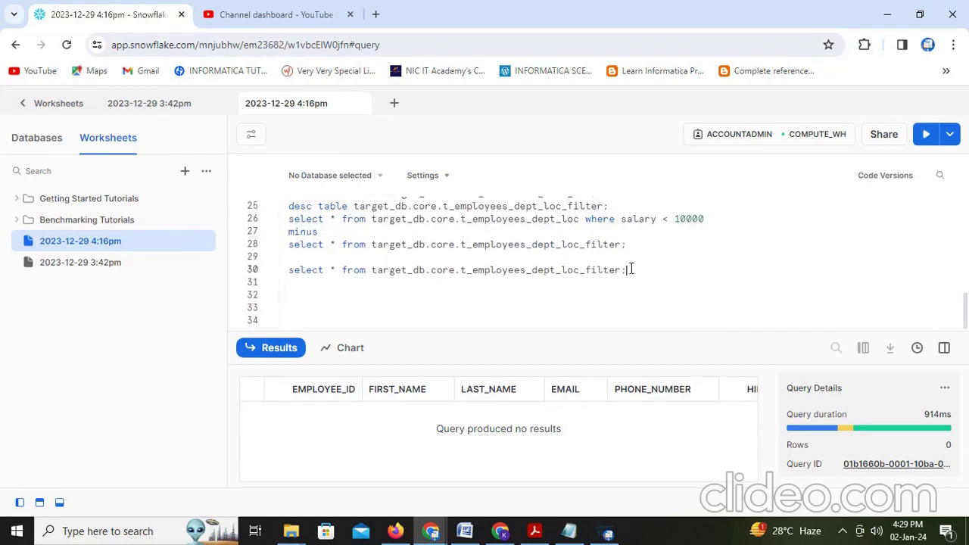
pyautogui.hotkey('ctrl', 'Return')
# Examine the rows returned from t_employees_dept_loc_filter down to the last record, rerunning the query once
pyautogui.scroll(-1, 591, 402)
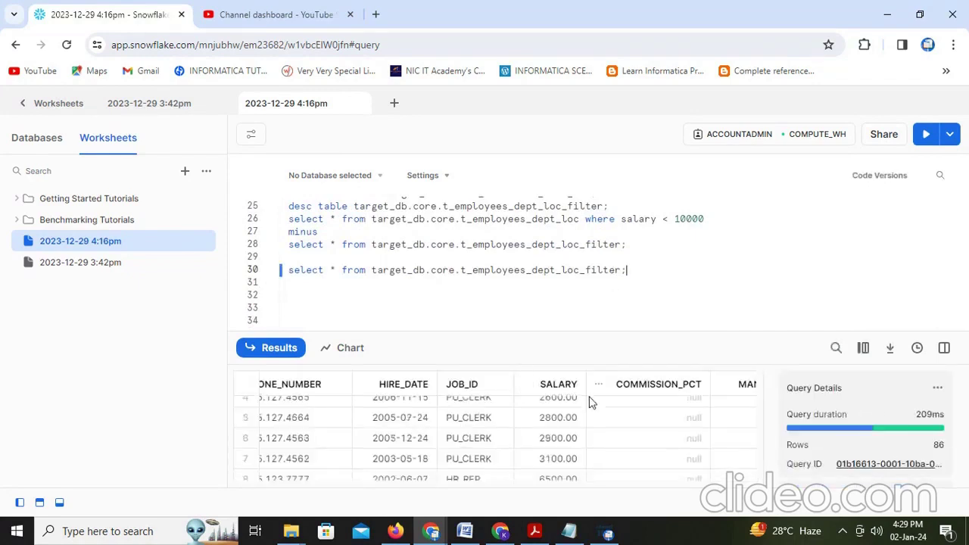
pyautogui.scroll(-5, 593, 402)
pyautogui.moveTo(470, 482); pyautogui.dragTo(309, 493)
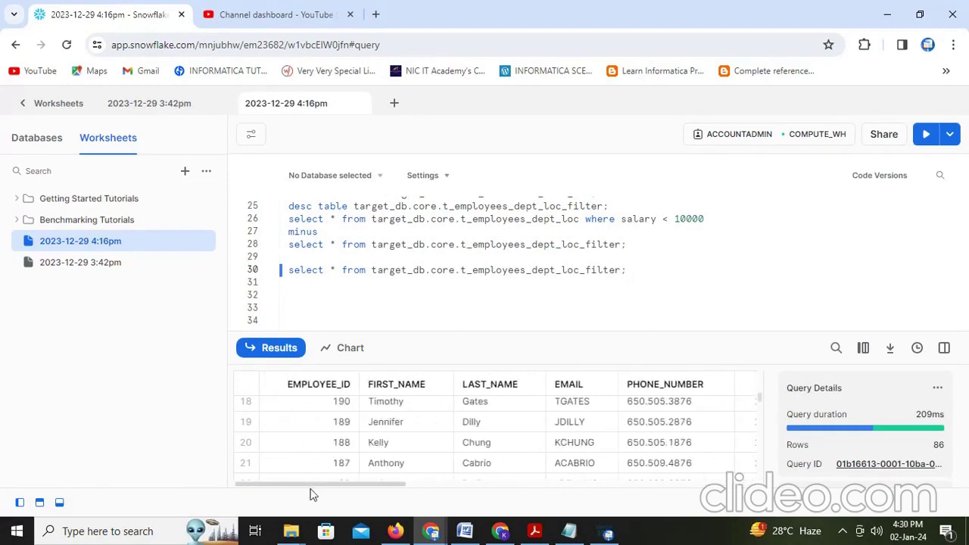
pyautogui.click(330, 445)
pyautogui.rightClick(330, 444)
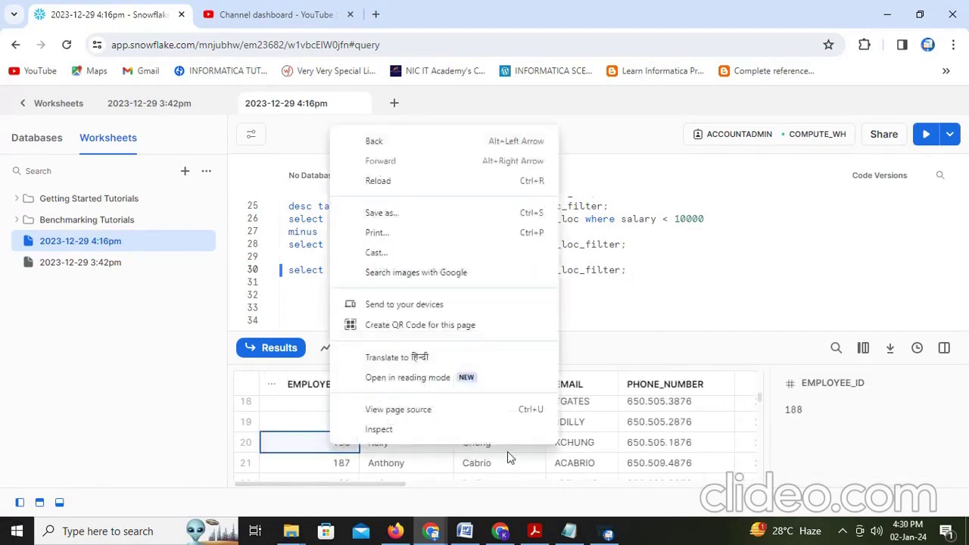
pyautogui.click(710, 319)
pyautogui.scroll(-15, 353, 443)
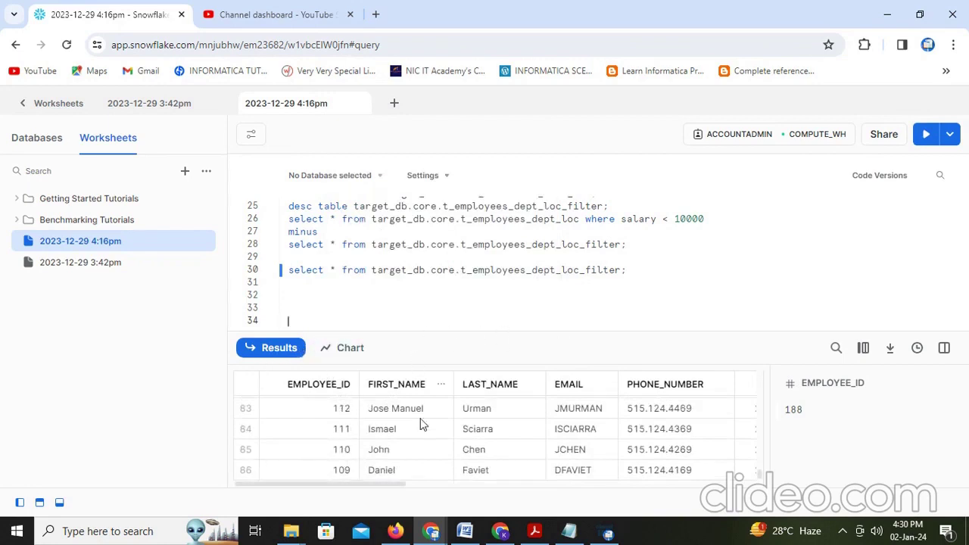
pyautogui.scroll(15, 428, 435)
pyautogui.scroll(-15, 432, 445)
pyautogui.scroll(20, 432, 443)
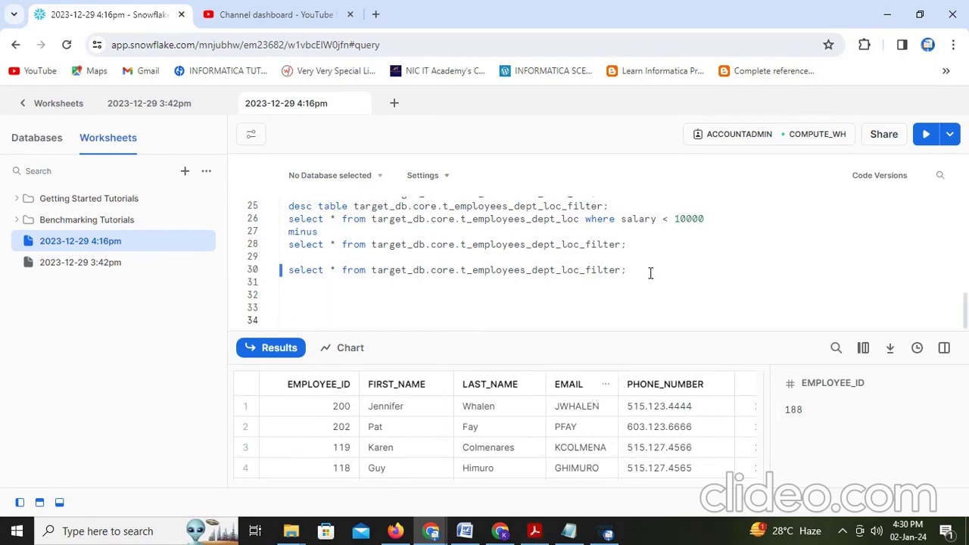
pyautogui.hotkey('ctrl', 'Return')
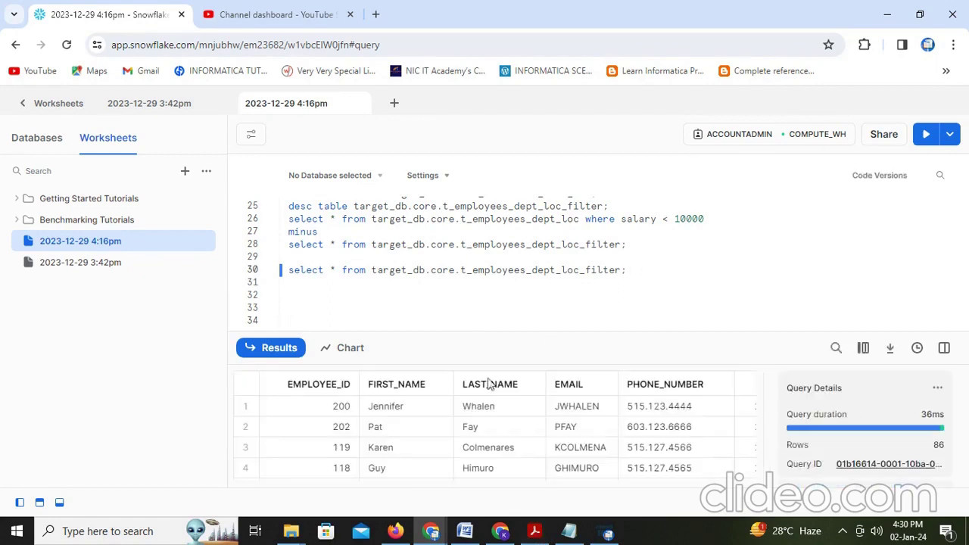
pyautogui.scroll(-20, 459, 427)
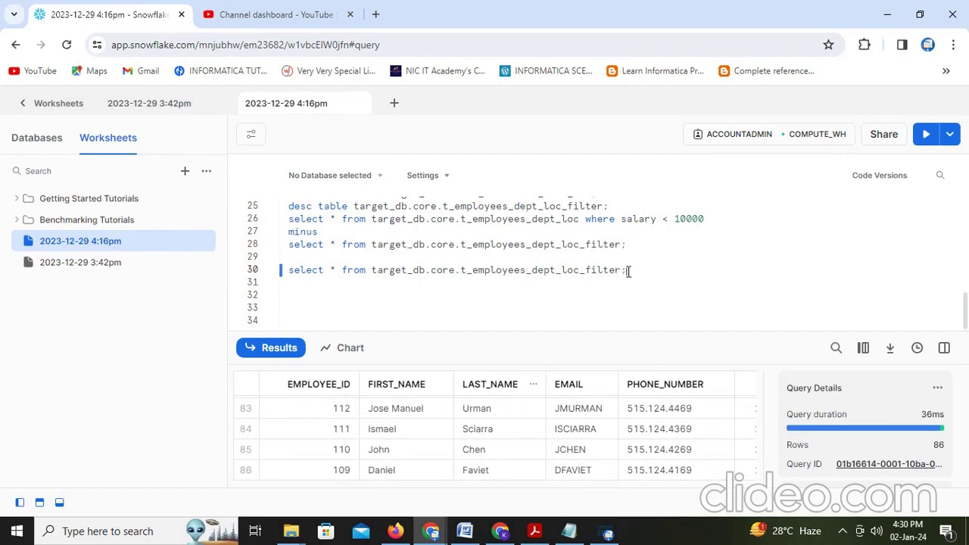
# Add the query "select * from target_db.core.t_employees_dept_loc;" on line 31, run it, and check the last returned rows
pyautogui.moveTo(582, 219); pyautogui.dragTo(287, 219)
pyautogui.hotkey('ctrl', 'c')
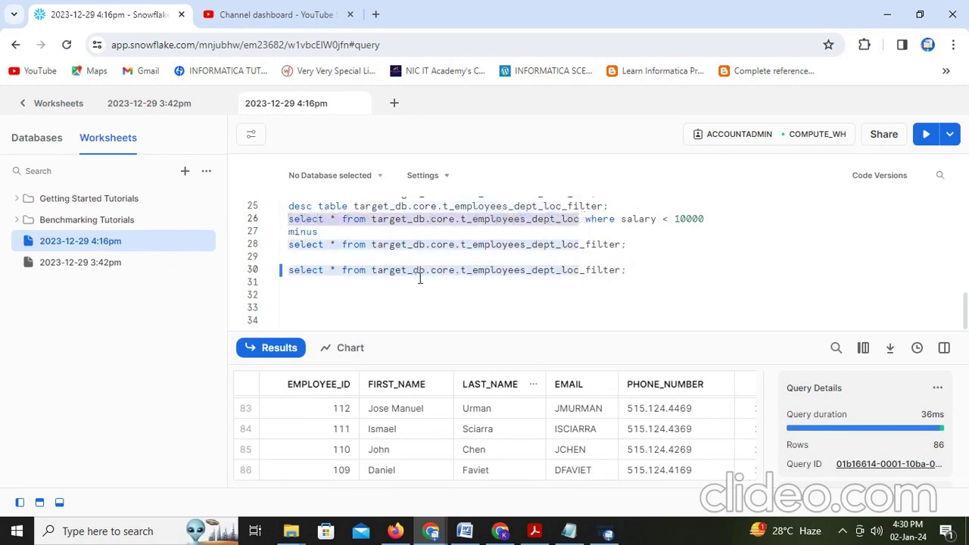
pyautogui.click(681, 285)
pyautogui.hotkey('ctrl', 'v')
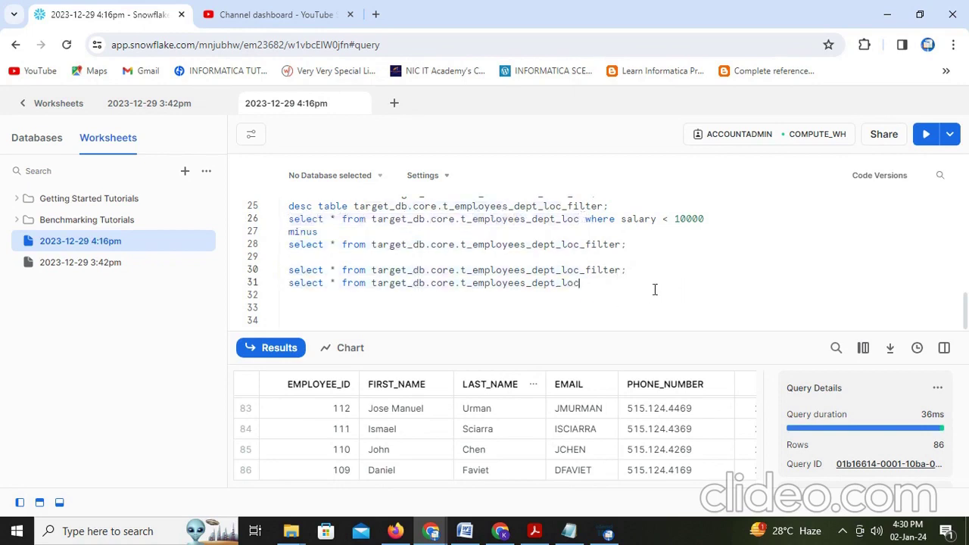
pyautogui.hotkey('ctrl', 'Return')
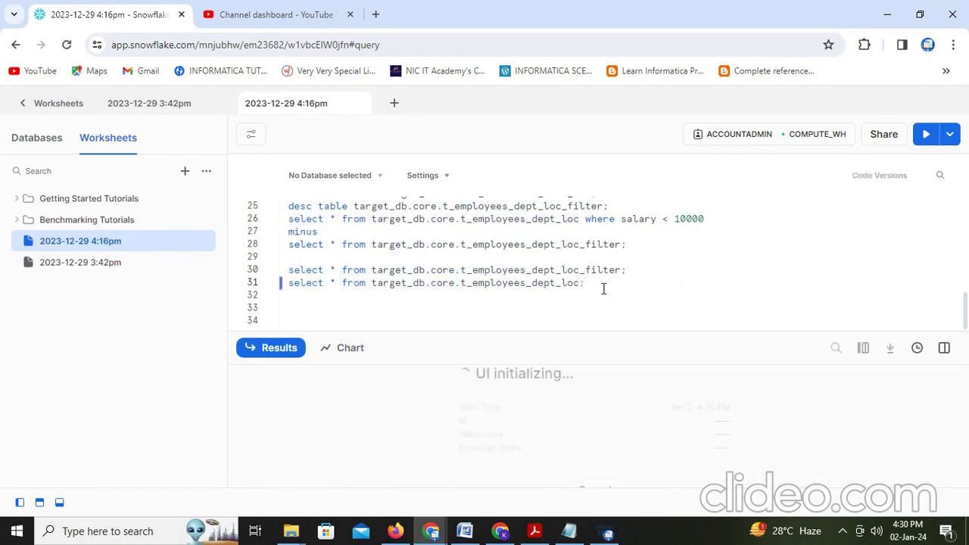
pyautogui.scroll(-5, 299, 435)
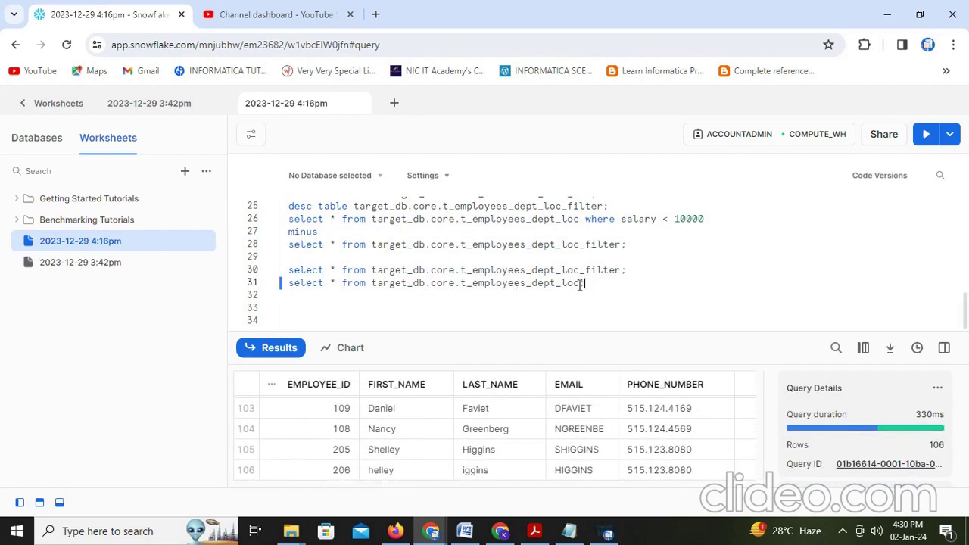
# Switch to the Word document and add the line "in this table 106 records loaded" below the table name
pyautogui.moveTo(371, 282); pyautogui.dragTo(580, 283)
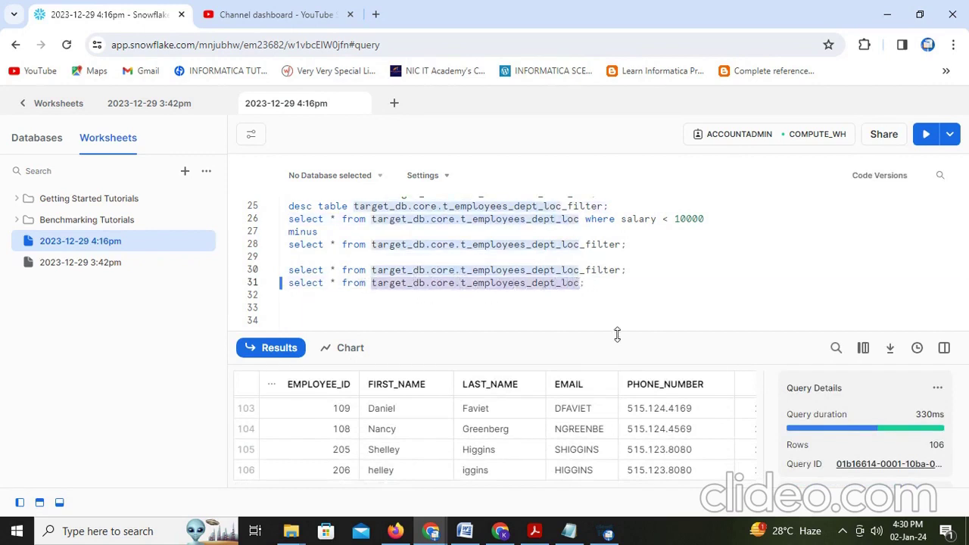
pyautogui.click(465, 530)
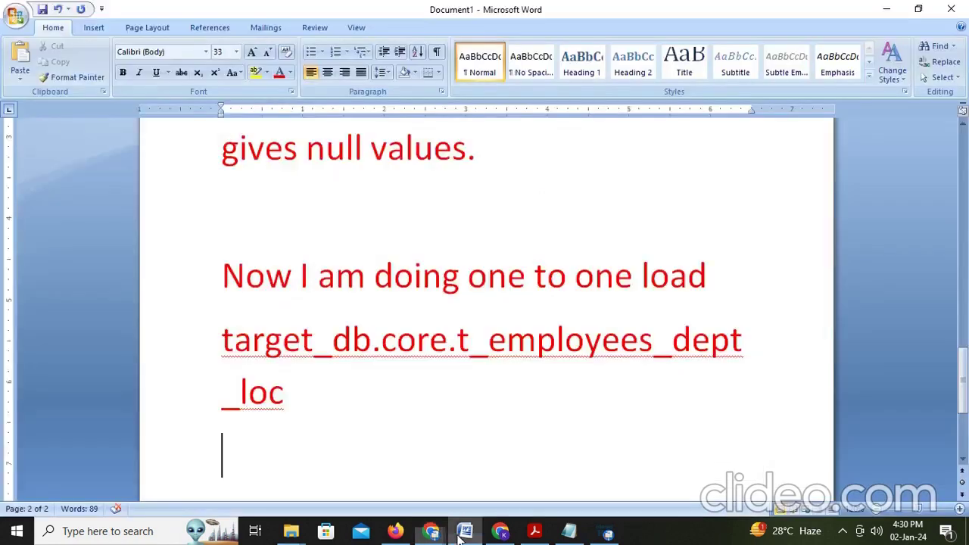
pyautogui.click(306, 405)
pyautogui.press('Return')
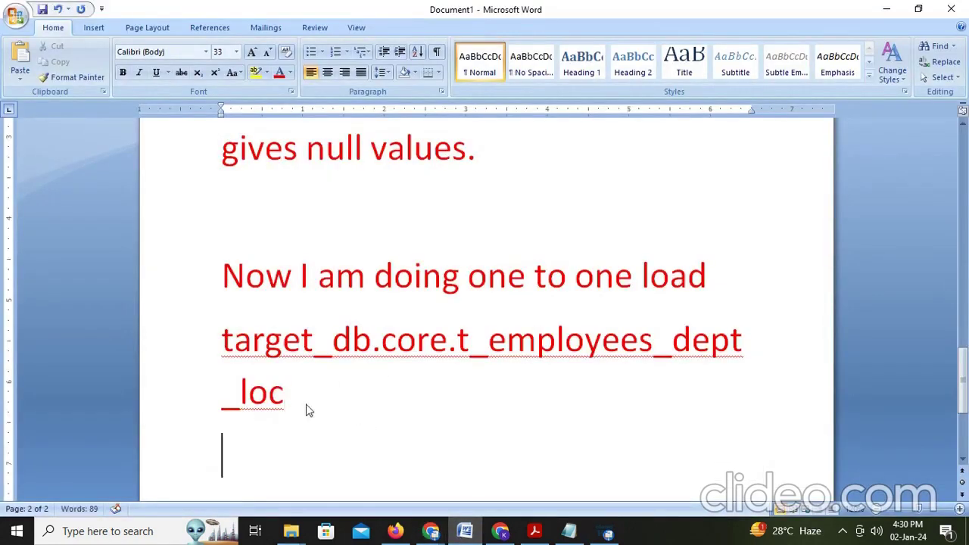
pyautogui.write('in this tab')
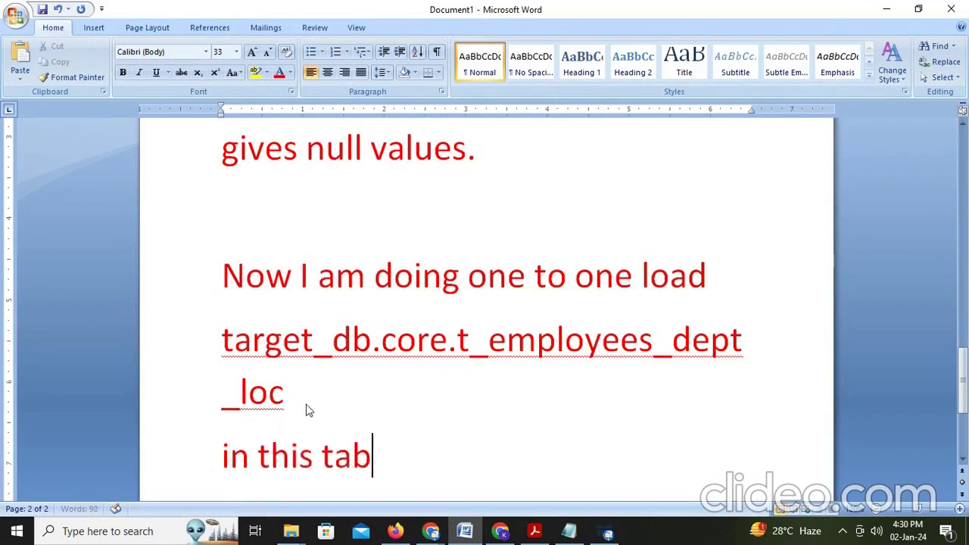
pyautogui.write('le 106')
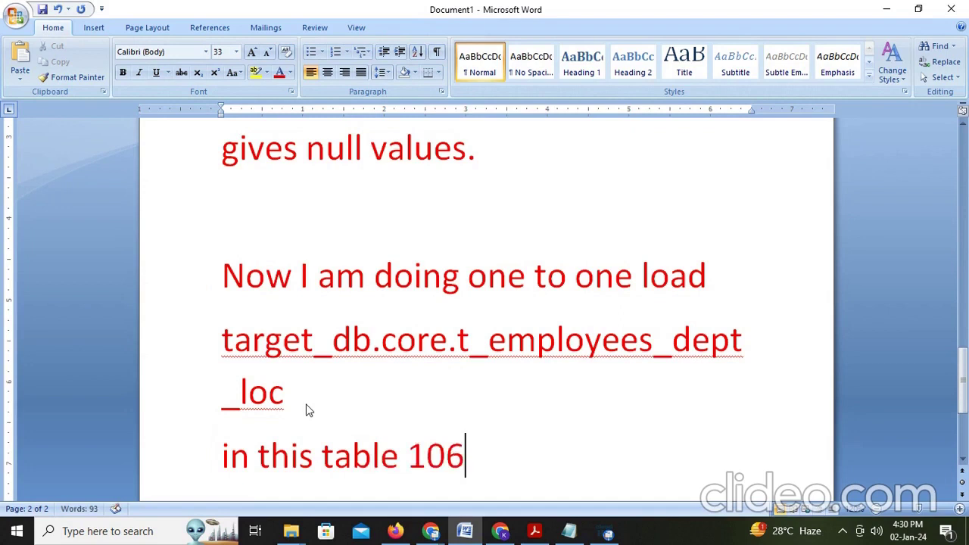
pyautogui.write(' records loaded')
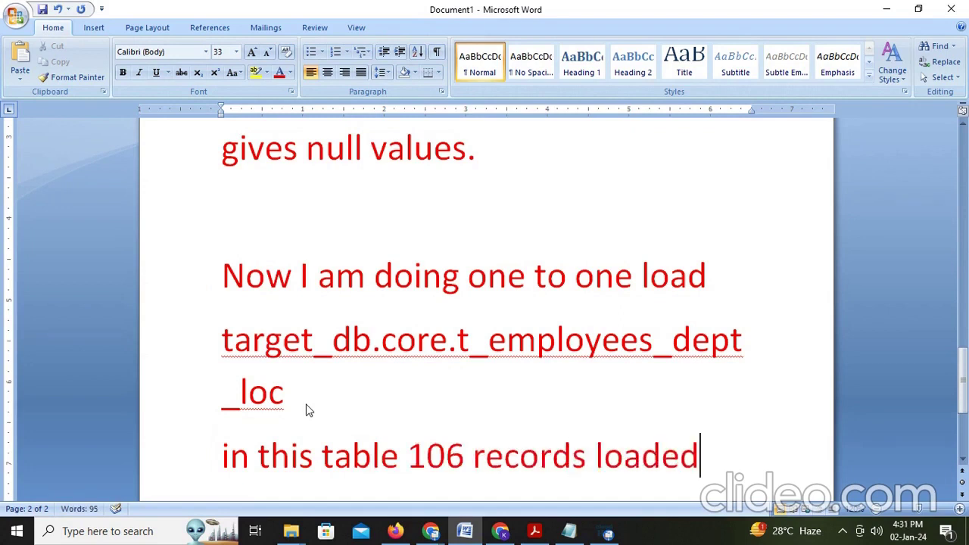
pyautogui.press('Return')
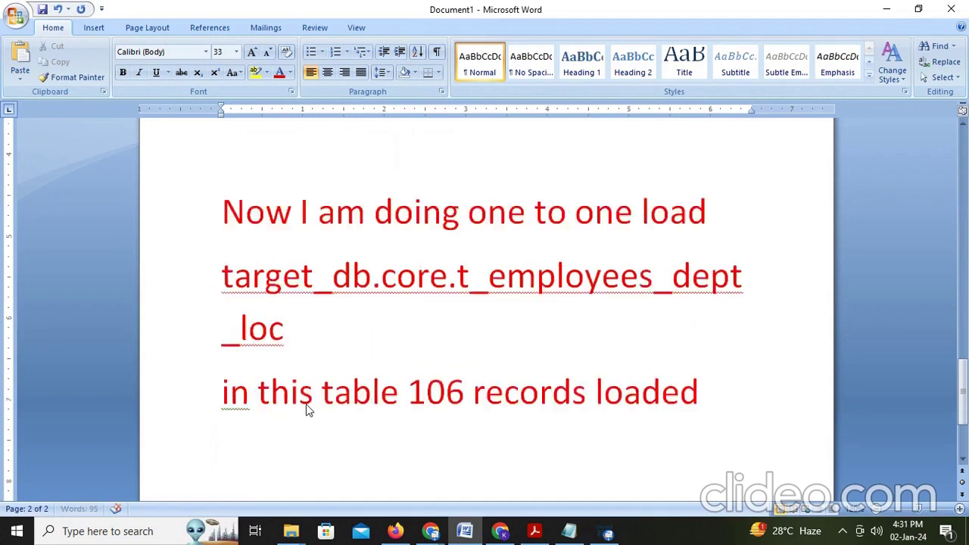
# Add the line "and I am giving filter condition that salary < 10000" below the loaded records note
pyautogui.write('and ')
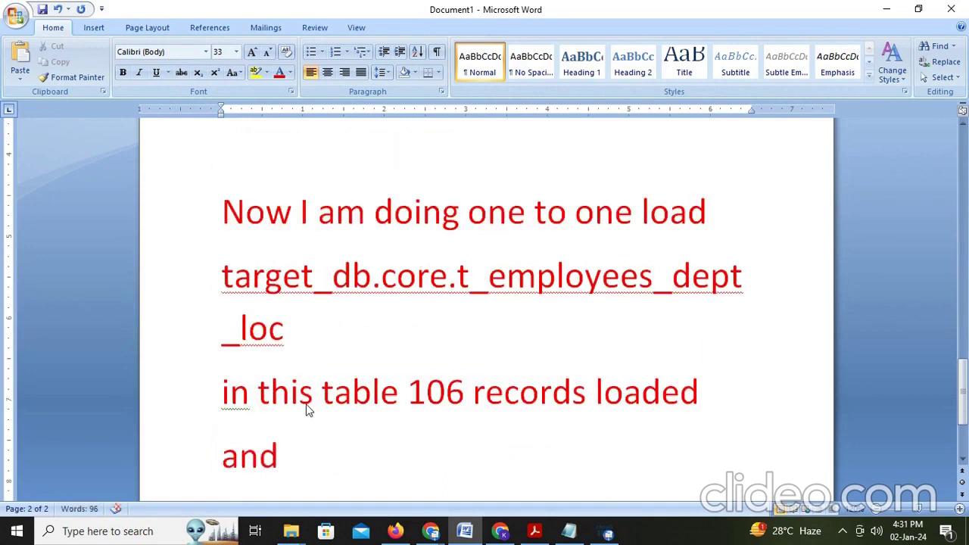
pyautogui.write('h')
pyautogui.press('BackSpace')
pyautogui.write('i am giving')
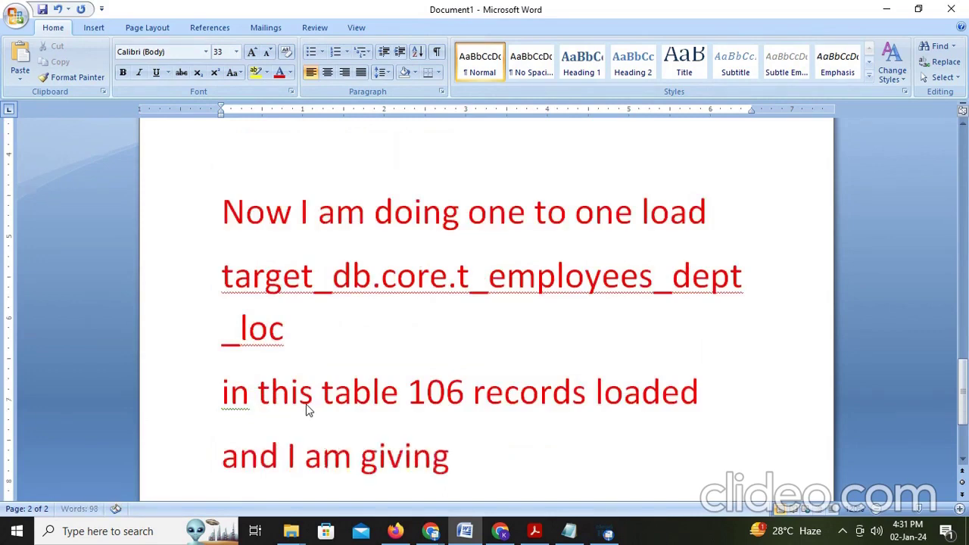
pyautogui.write(' fileter')
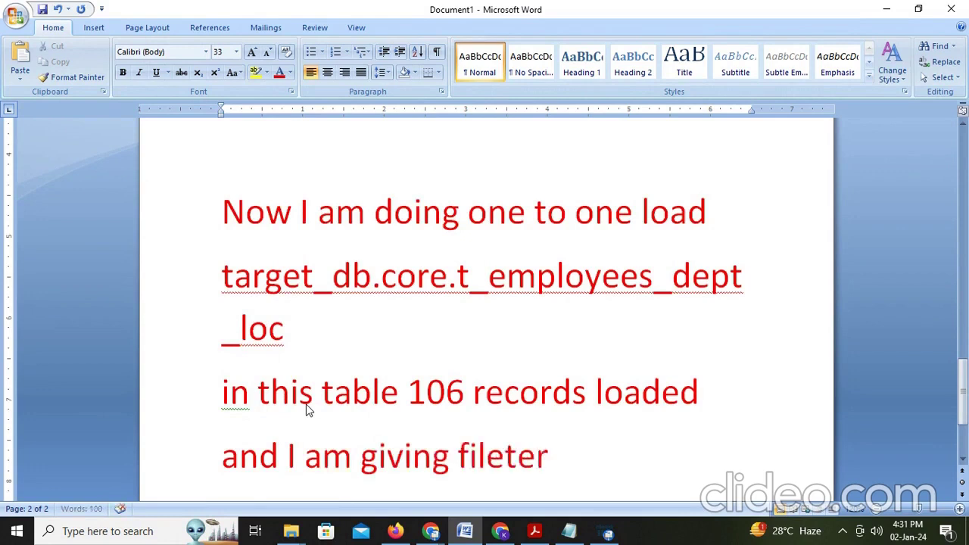
pyautogui.press('BackSpace')
pyautogui.press('BackSpace')
pyautogui.press('BackSpace')
pyautogui.press('BackSpace')
pyautogui.press('BackSpace')
pyautogui.write('t')
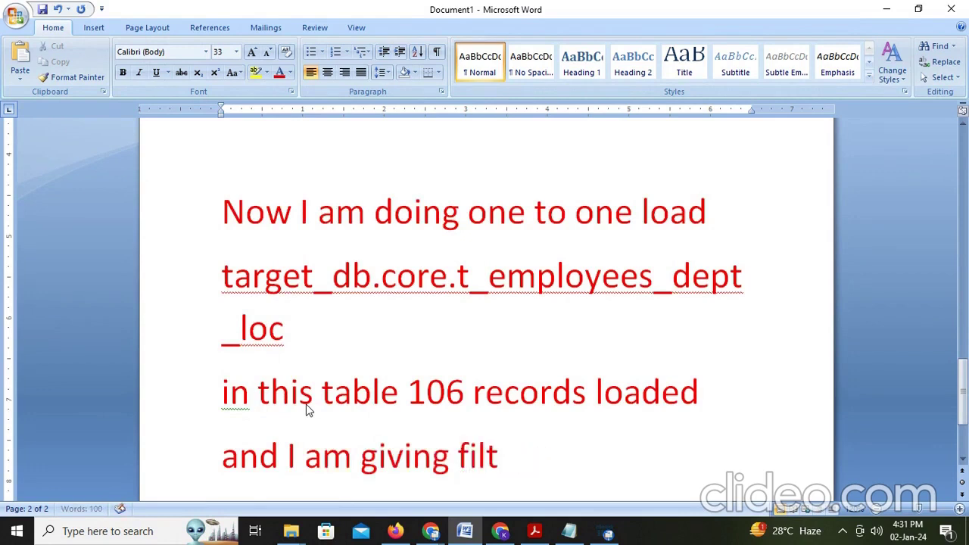
pyautogui.write('er condition')
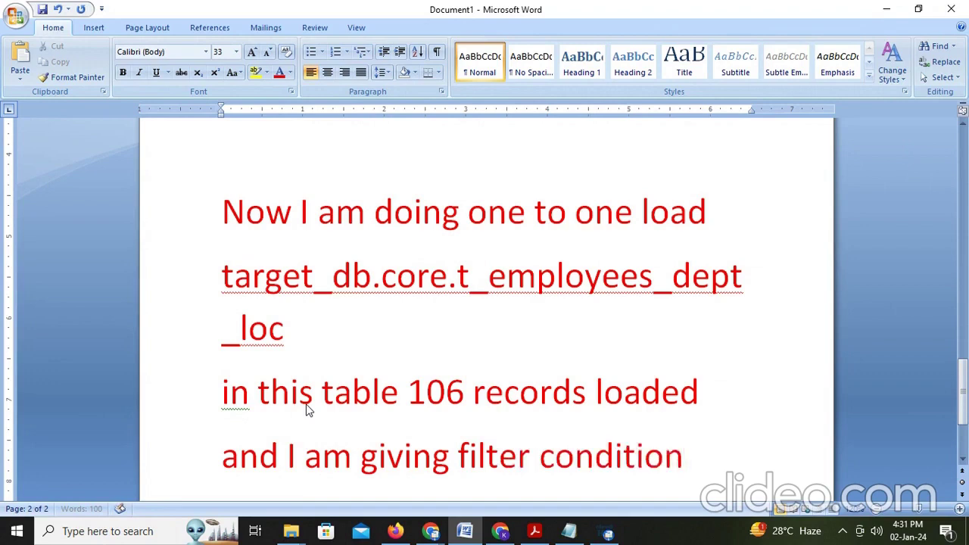
pyautogui.write(' that salary')
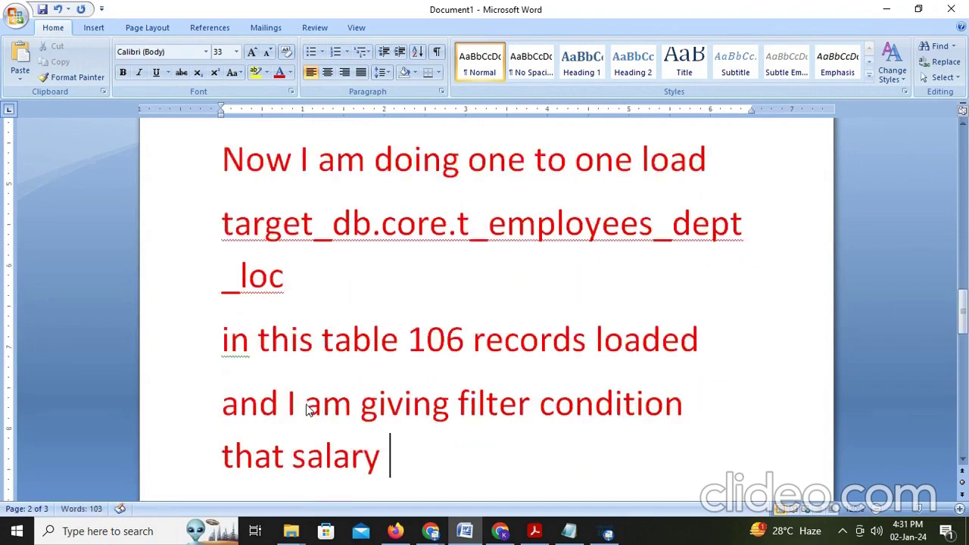
pyautogui.write(' < 1000')
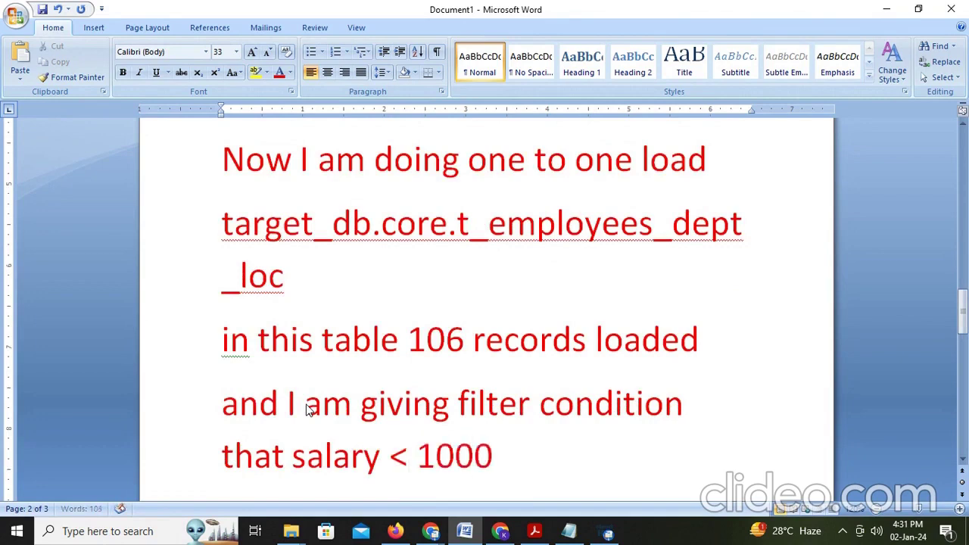
pyautogui.write('0')
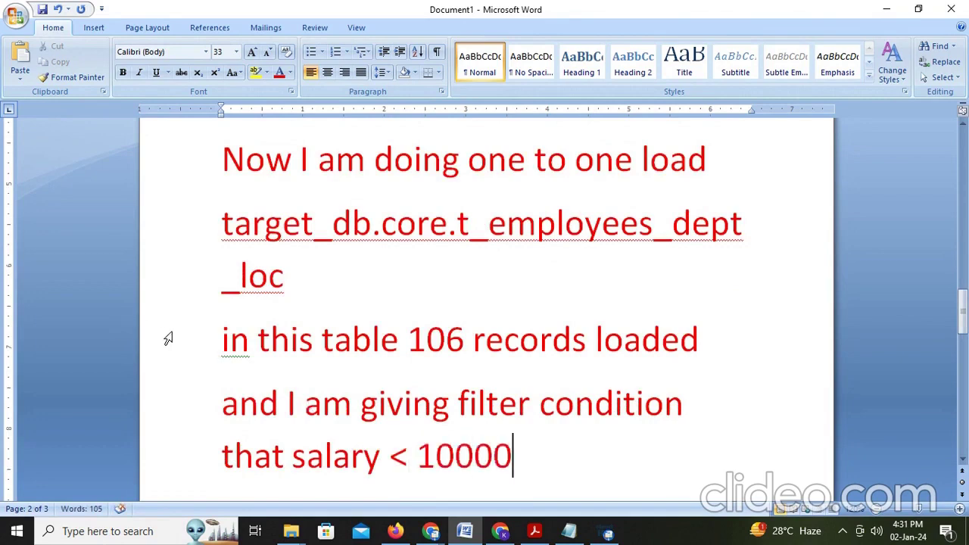
# Copy the table name target_db.core.t_employees_dept_loc_filter from line 30 of the Snowflake worksheet and return to the Word document
pyautogui.hotkey('alt', 'Tab')
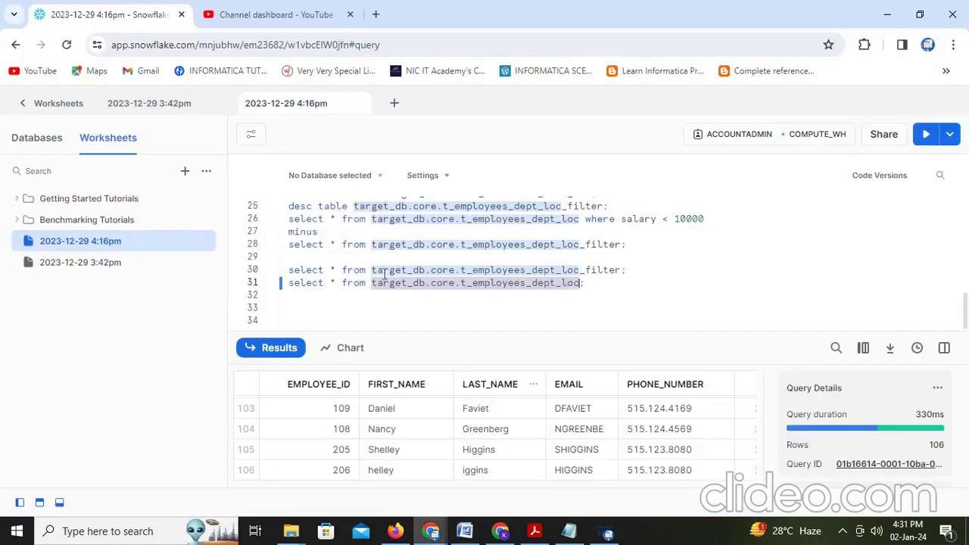
pyautogui.moveTo(371, 270); pyautogui.dragTo(622, 270)
pyautogui.hotkey('ctrl', 'c')
pyautogui.hotkey('alt', 'Tab')
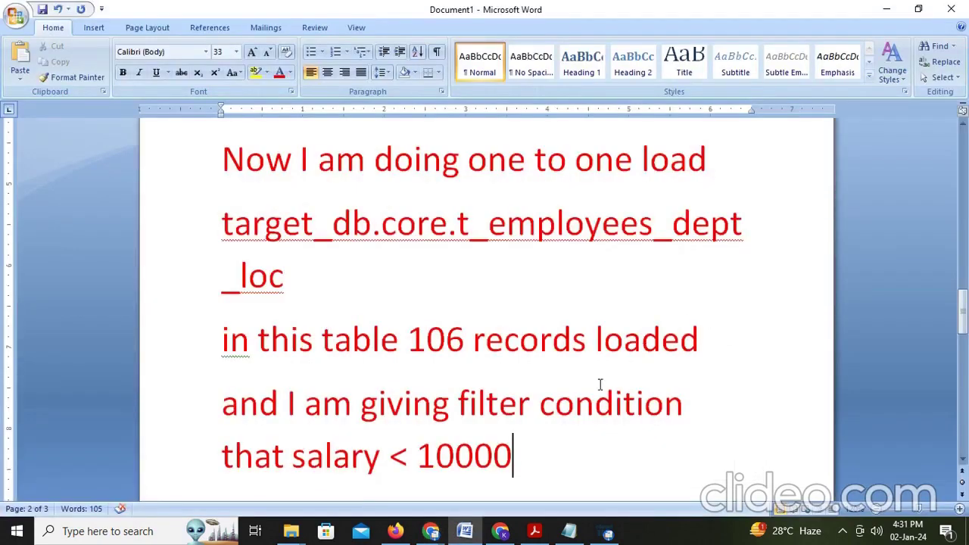
# Extend the filter condition sentence with "and storing into table" followed by the copied name target_db.core.t_employees_dept_loc_filter
pyautogui.write('and sr')
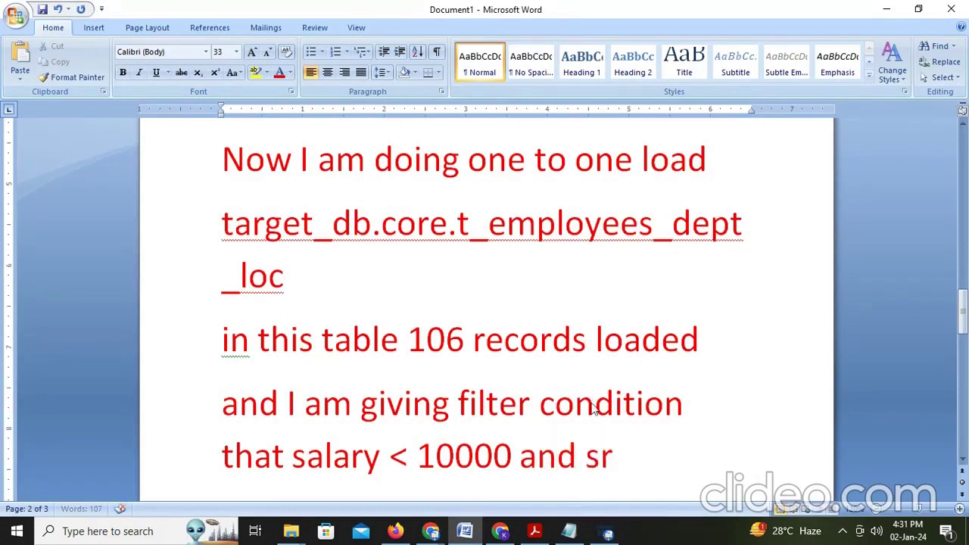
pyautogui.press('BackSpace')
pyautogui.write('toring in')
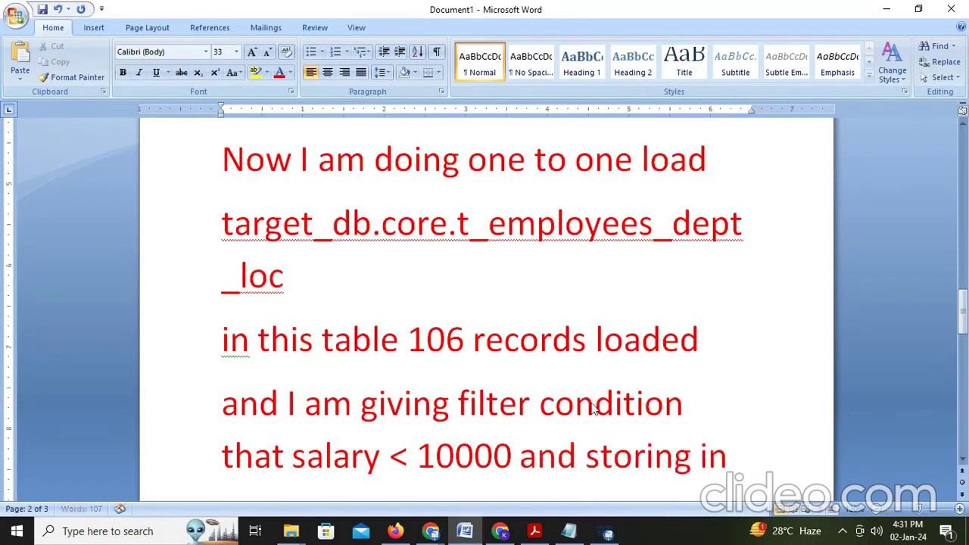
pyautogui.write('to toable')
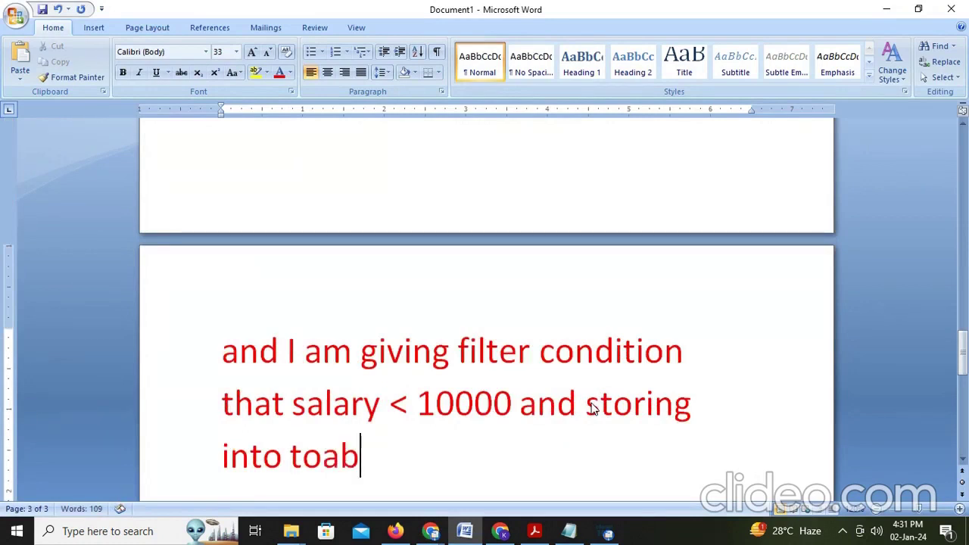
pyautogui.press('BackSpace')
pyautogui.press('BackSpace')
pyautogui.press('BackSpace')
pyautogui.press('BackSpace')
pyautogui.press('BackSpace')
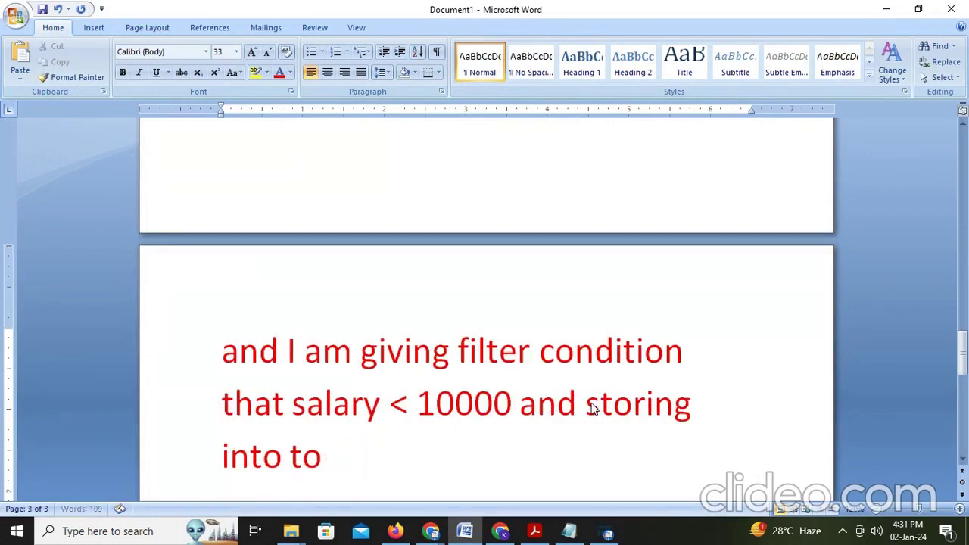
pyautogui.write('able')
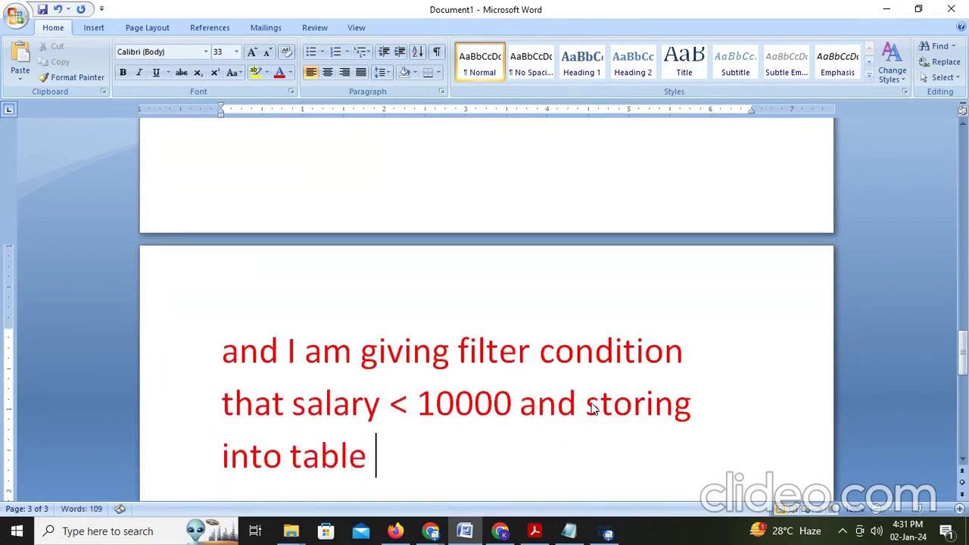
pyautogui.hotkey('ctrl', 'v')
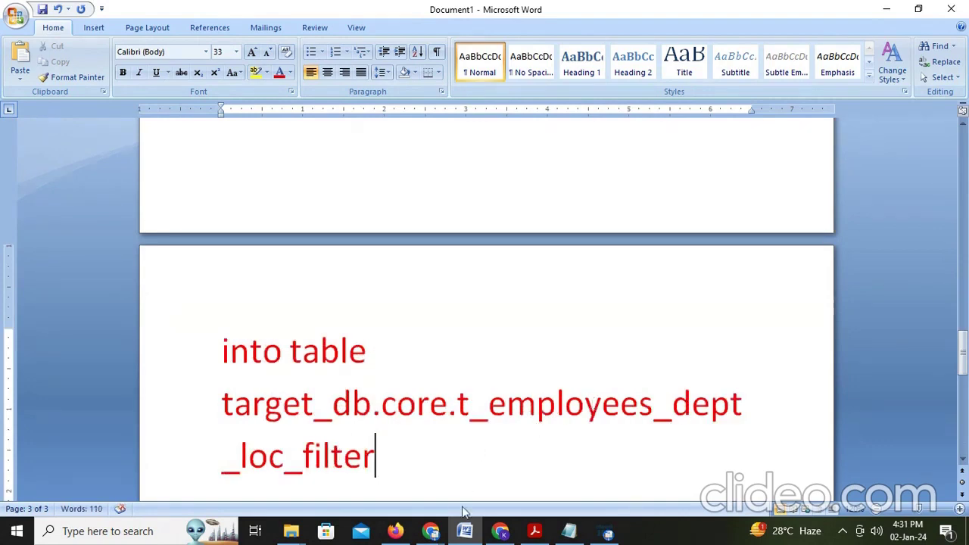
# Switch to Informatica Data Integration and change the M_Joiner mapping's target object to the existing table T_EMPLOYEES_DEPT_LOC_FILTER in TARGET_DB/CORE
pyautogui.click(395, 531)
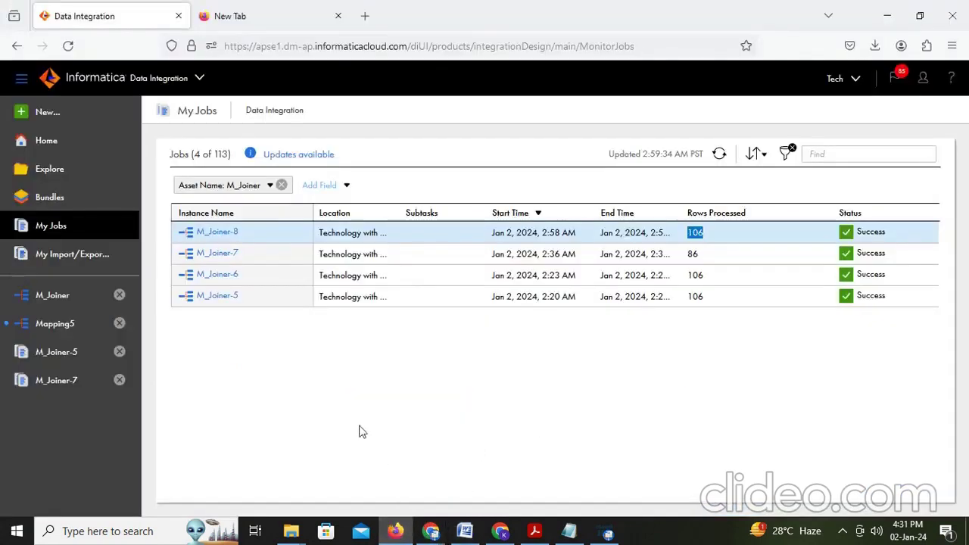
pyautogui.click(45, 297)
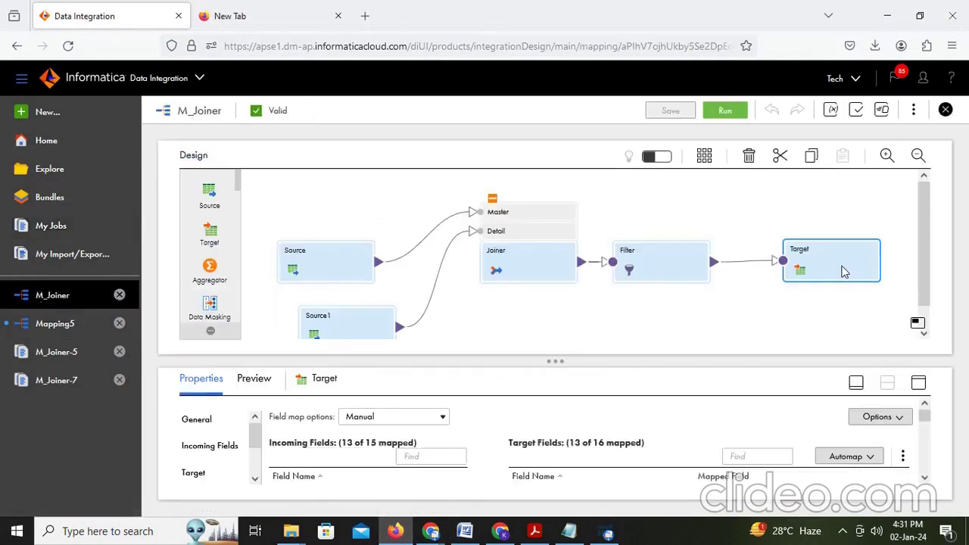
pyautogui.click(916, 383)
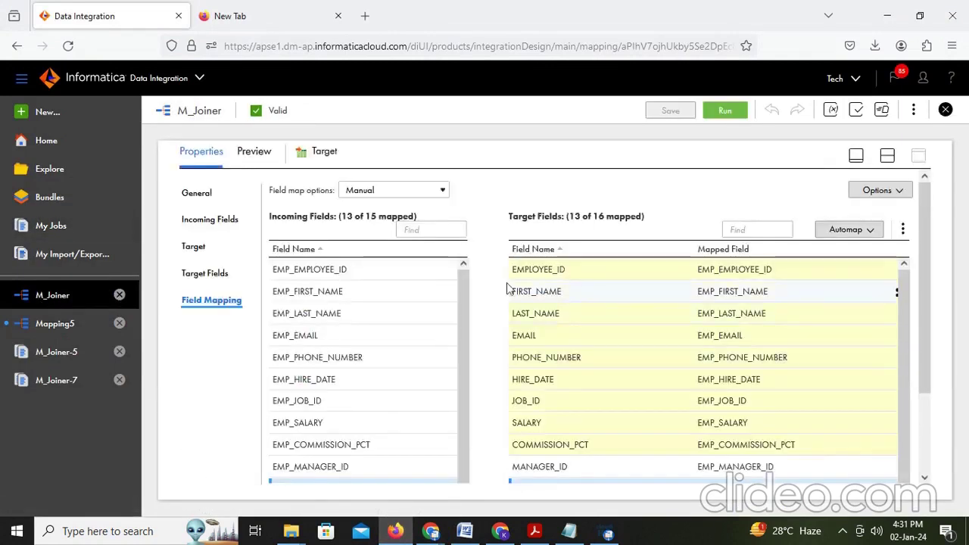
pyautogui.click(888, 155)
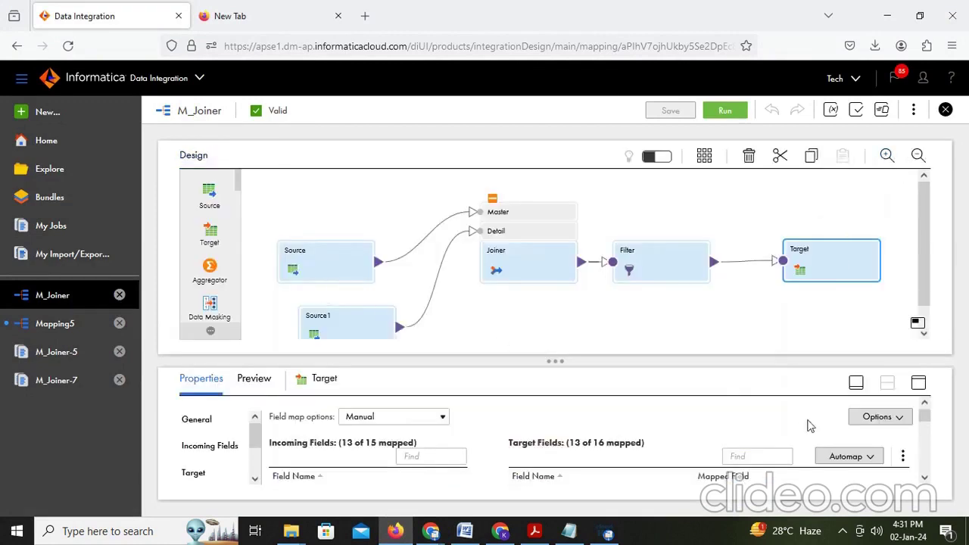
pyautogui.click(916, 383)
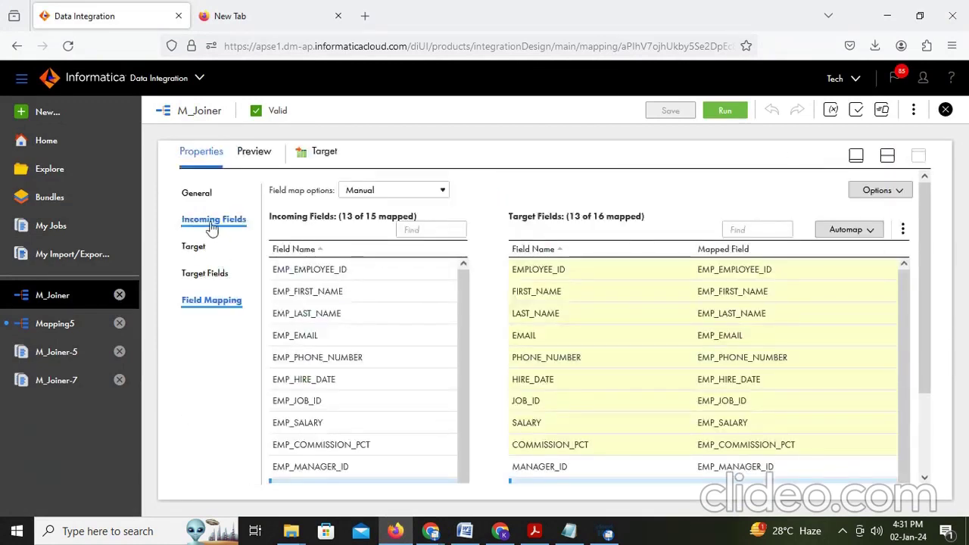
pyautogui.click(194, 246)
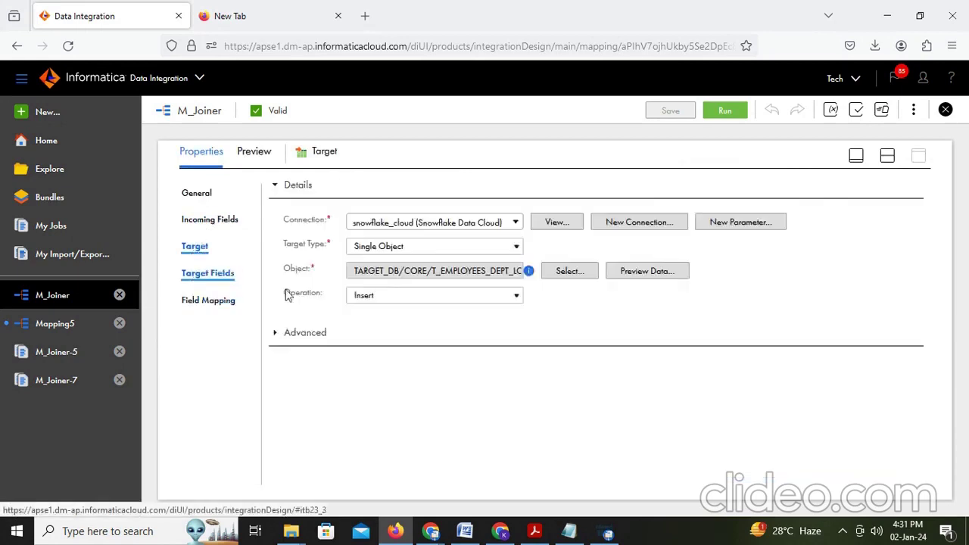
pyautogui.click(584, 271)
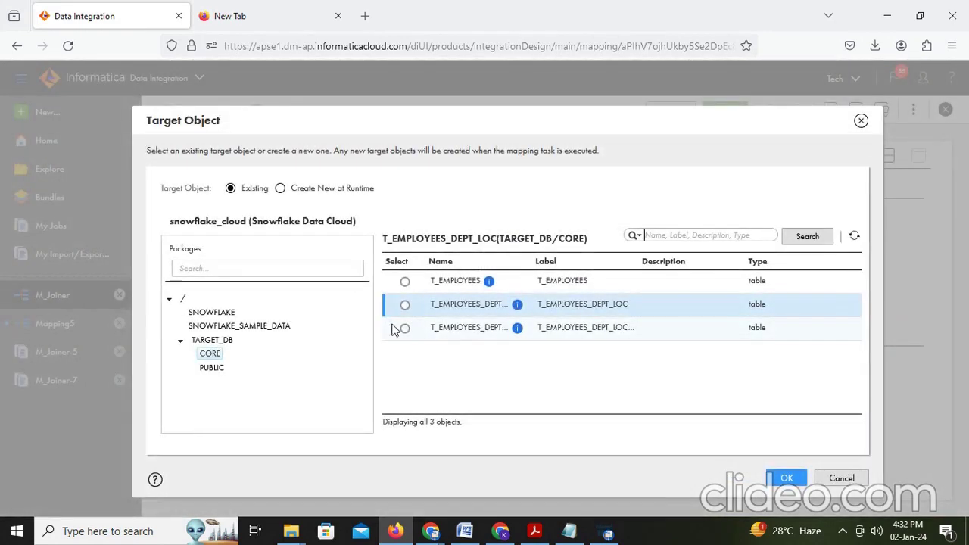
pyautogui.click(405, 329)
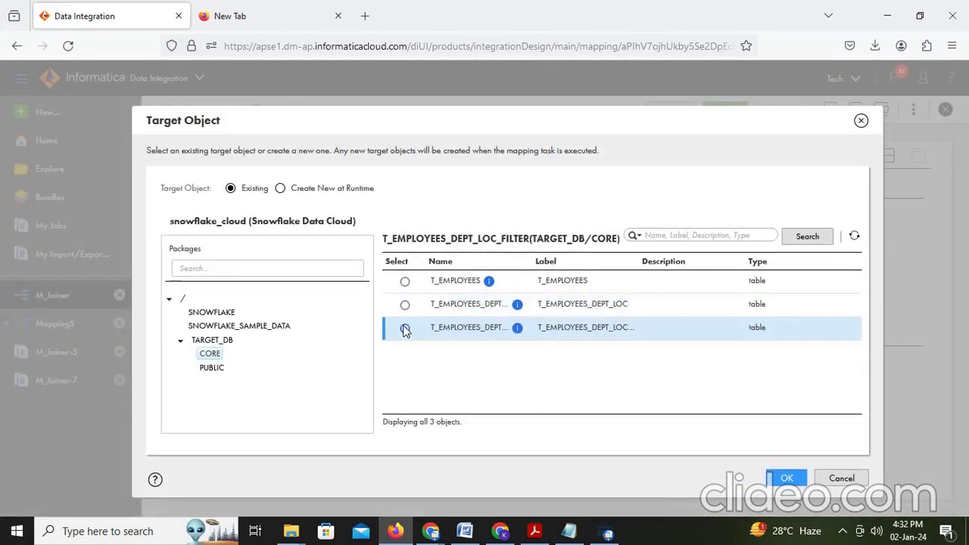
pyautogui.click(773, 480)
pyautogui.click(506, 409)
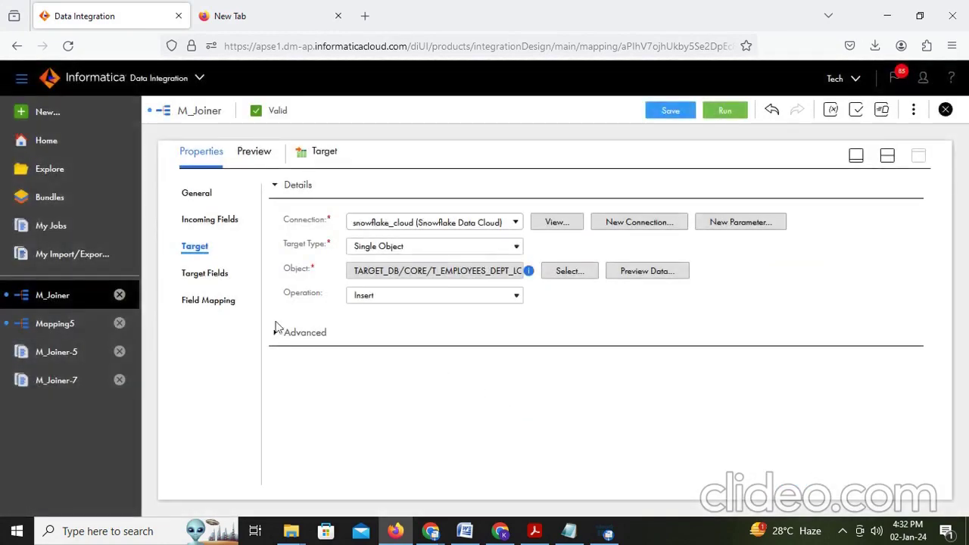
# Automap the incoming fields to the new target's fields using Smart Map
pyautogui.click(215, 302)
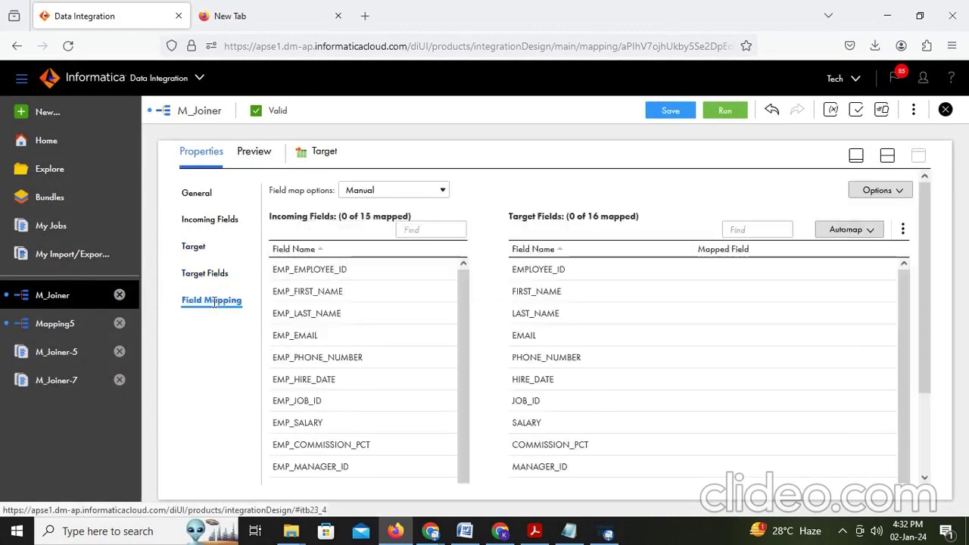
pyautogui.click(863, 231)
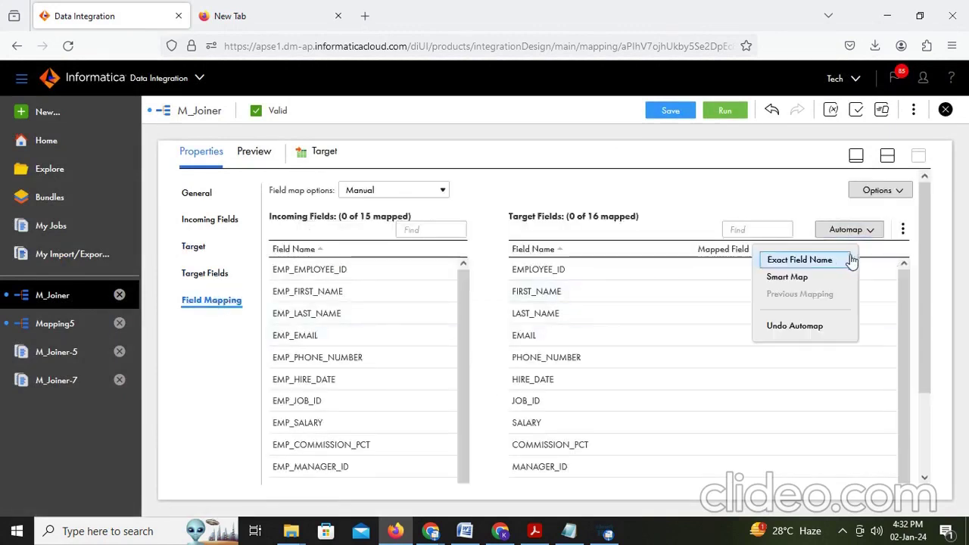
pyautogui.click(804, 277)
# Unmap the target fields DEPARTMENT_ID and MANAGER_ID
pyautogui.scroll(-1, 792, 447)
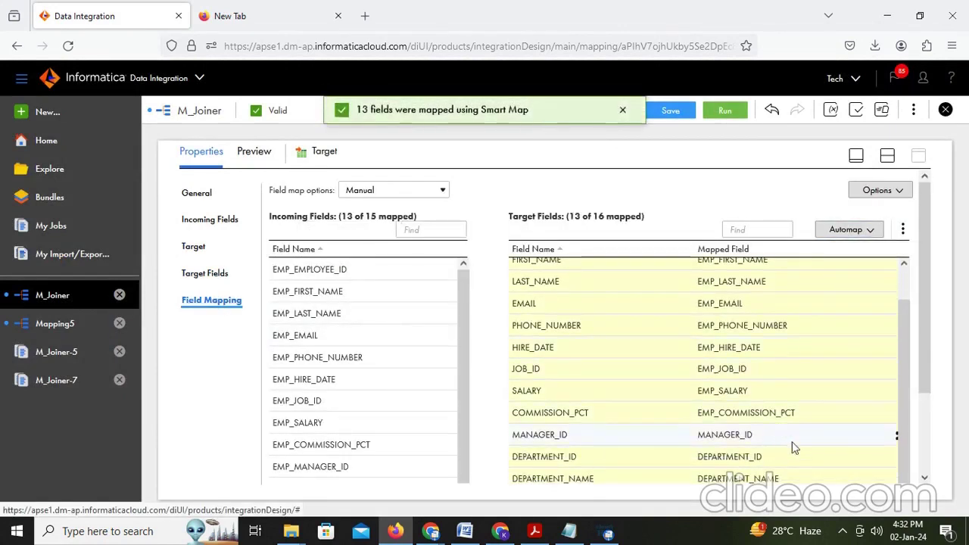
pyautogui.scroll(-2, 780, 439)
pyautogui.click(895, 361)
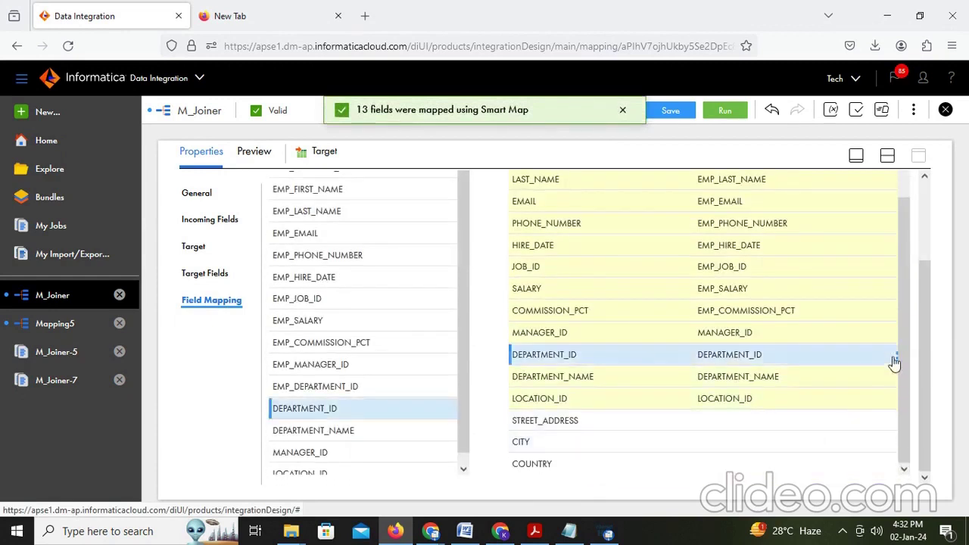
pyautogui.click(895, 358)
pyautogui.click(835, 388)
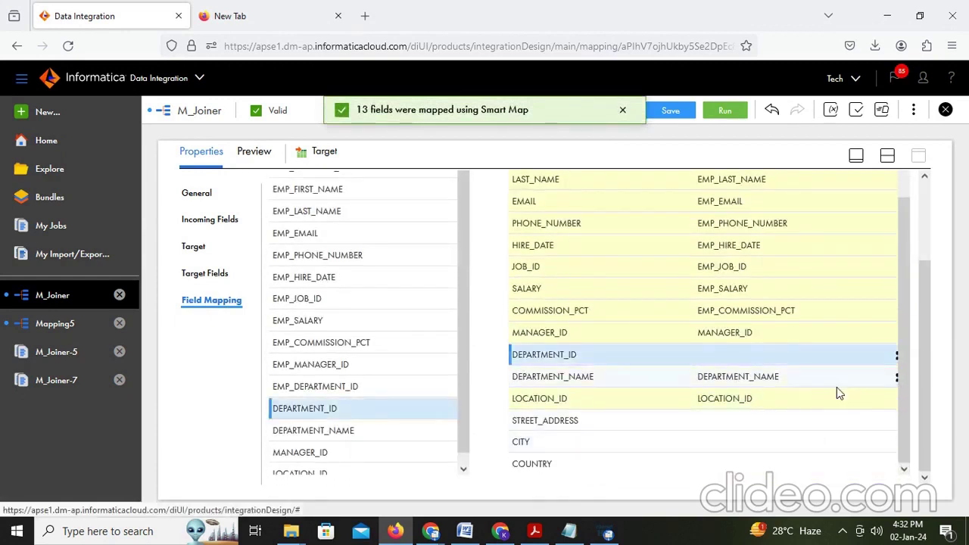
pyautogui.click(870, 337)
pyautogui.click(896, 334)
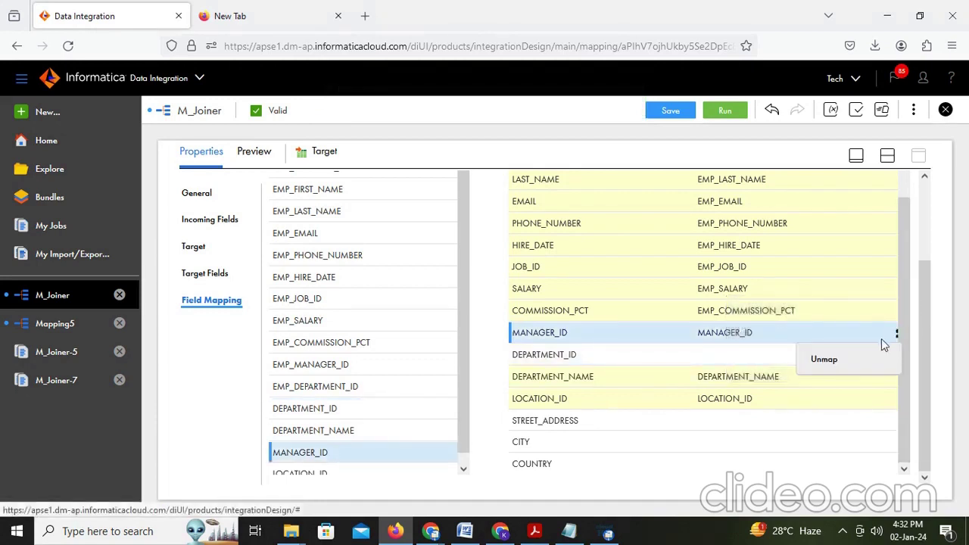
pyautogui.click(823, 359)
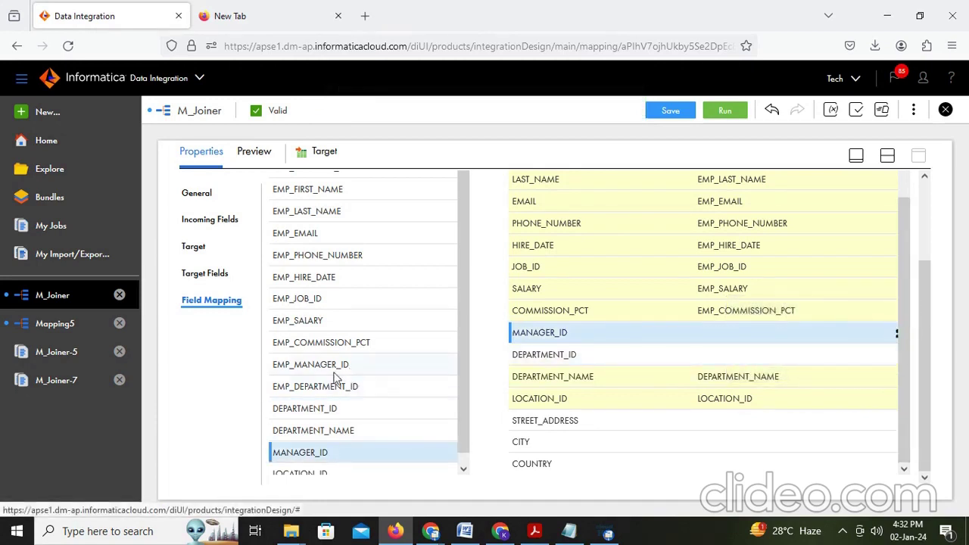
# Map EMP_MANAGER_ID to MANAGER_ID and EMP_DEPARTMENT_ID to DEPARTMENT_ID, and save the mapping
pyautogui.moveTo(338, 368); pyautogui.dragTo(669, 343)
pyautogui.moveTo(331, 385); pyautogui.dragTo(696, 355)
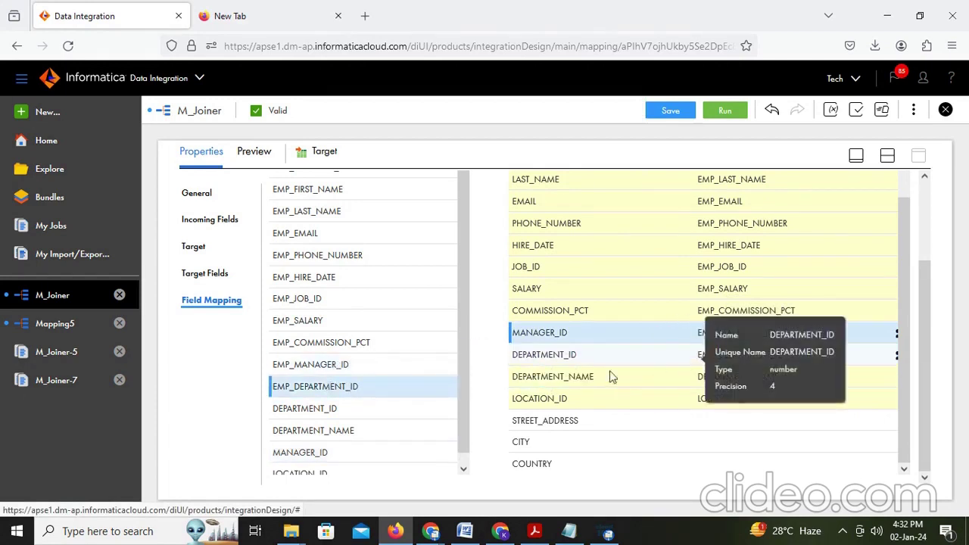
pyautogui.click(671, 111)
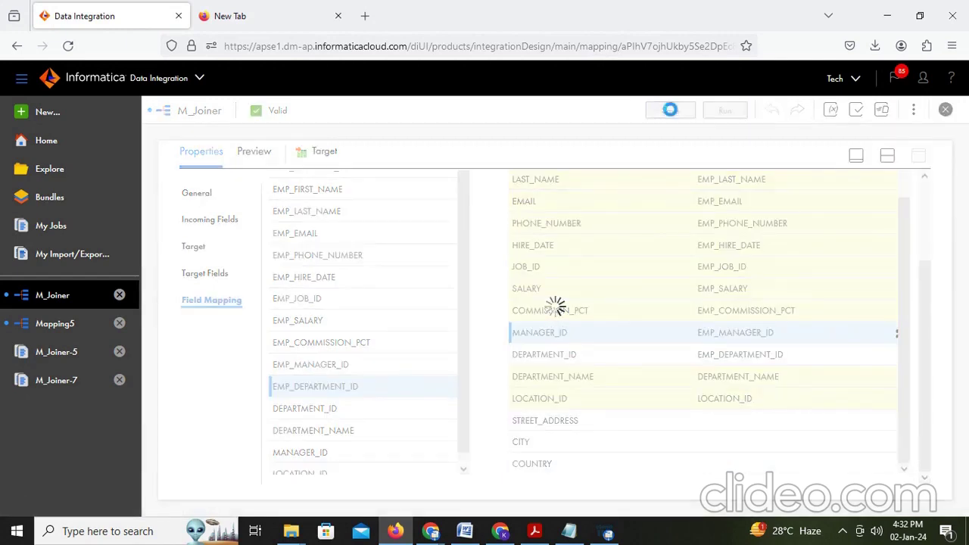
# Add the simple condition EMP_SALARY < 10000 to the Filter transformation and save the mapping
pyautogui.click(887, 155)
pyautogui.click(650, 270)
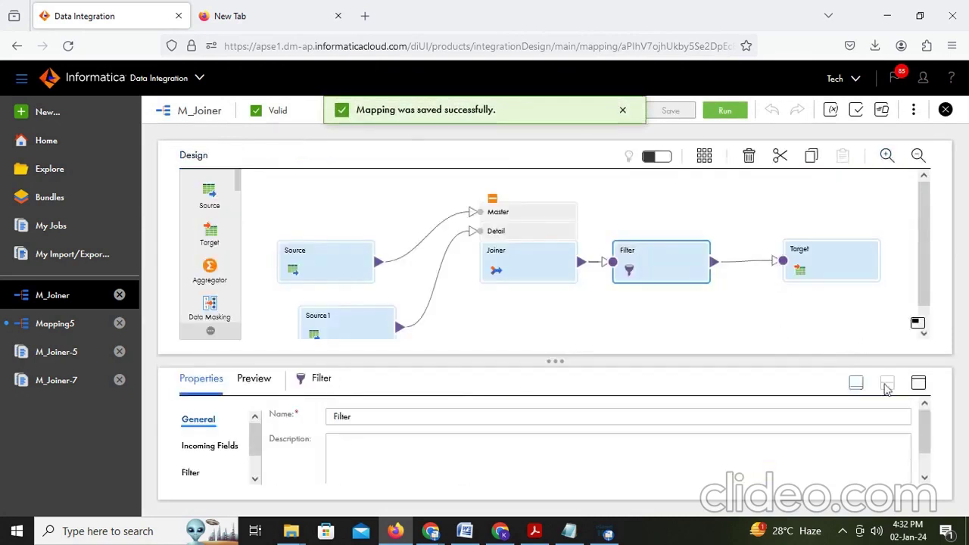
pyautogui.click(918, 384)
pyautogui.doubleClick(198, 248)
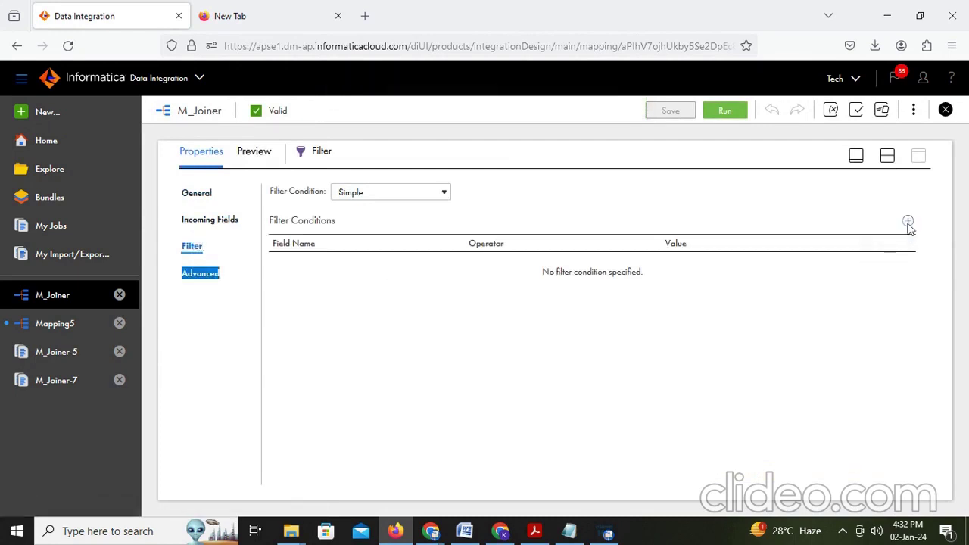
pyautogui.click(908, 220)
pyautogui.click(386, 265)
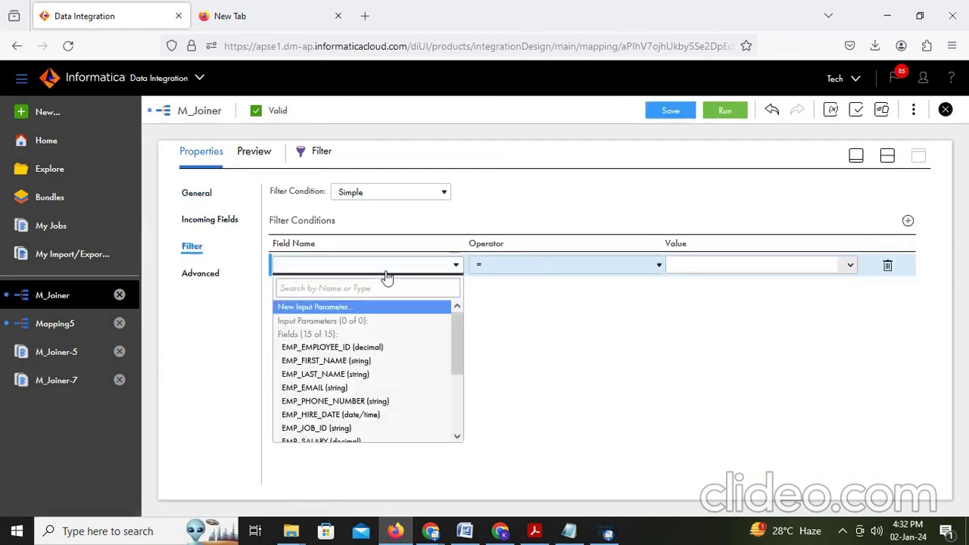
pyautogui.scroll(-3, 348, 355)
pyautogui.click(351, 342)
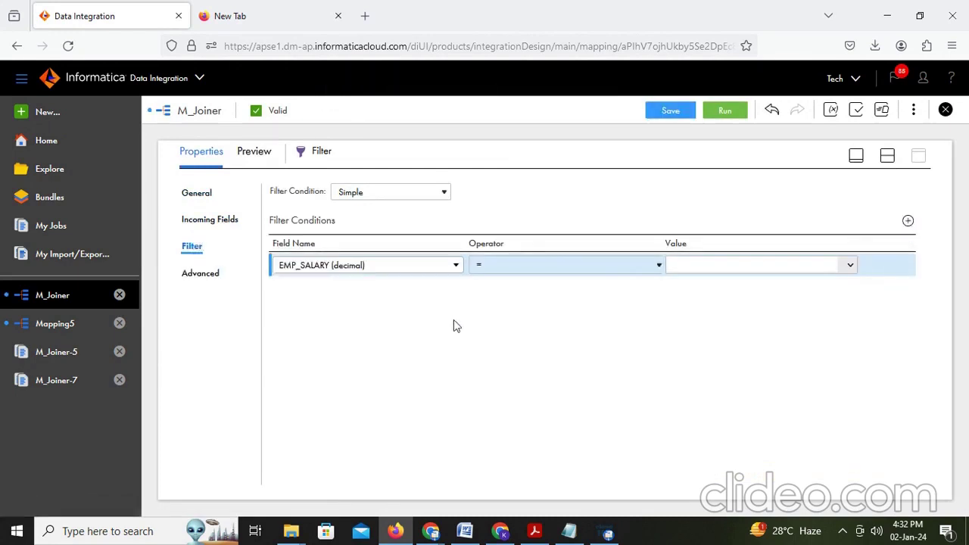
pyautogui.click(551, 273)
pyautogui.click(506, 304)
pyautogui.click(674, 113)
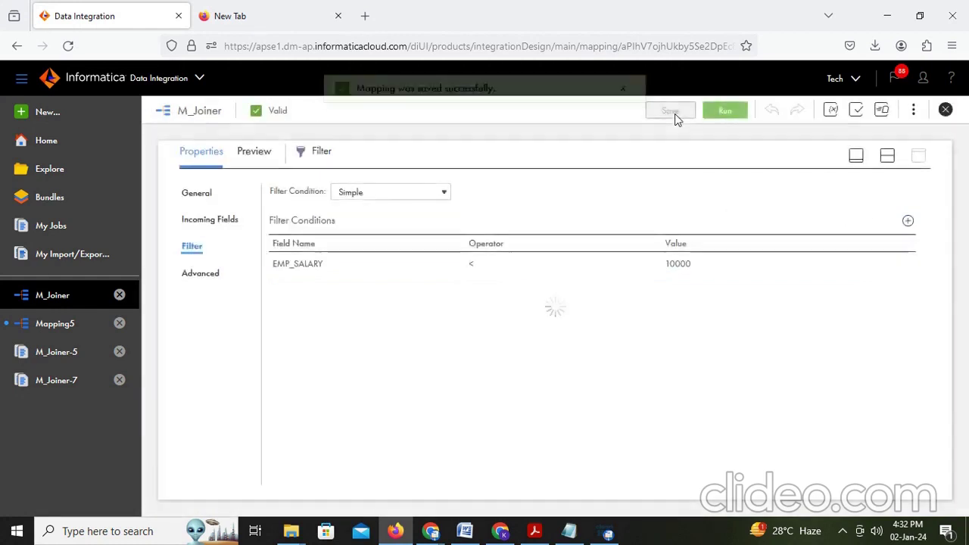
# Run the M_Joiner mapping with the preset runtime environment and refresh its job status in My Jobs
pyautogui.click(723, 112)
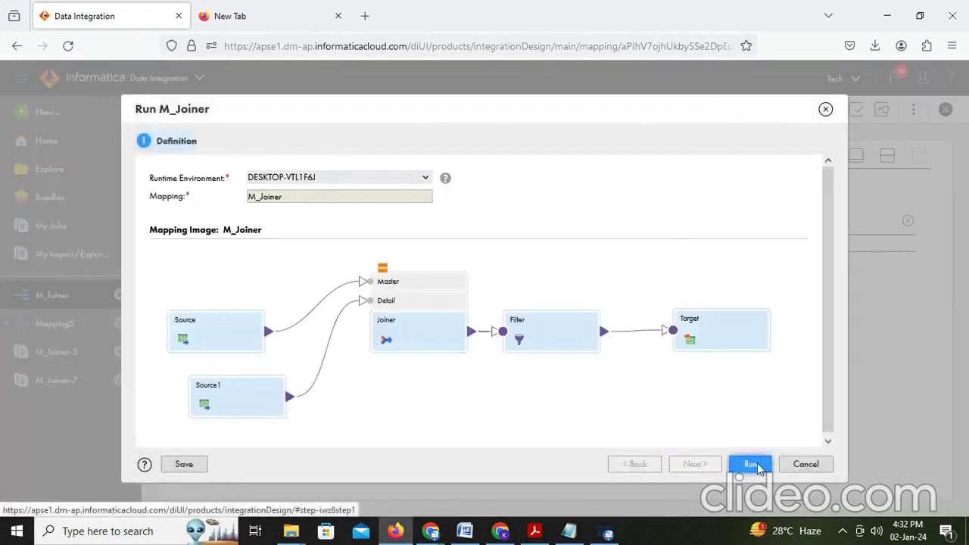
pyautogui.click(751, 464)
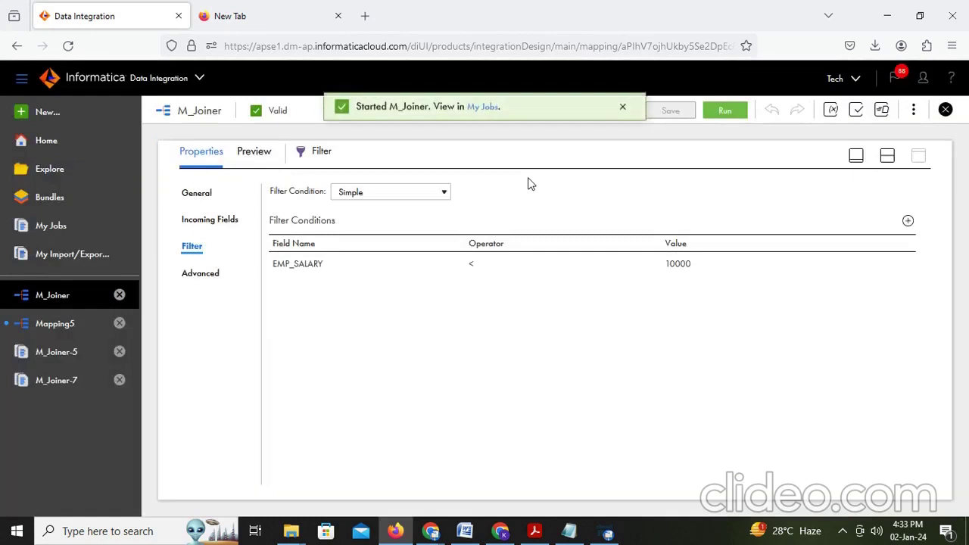
pyautogui.click(483, 111)
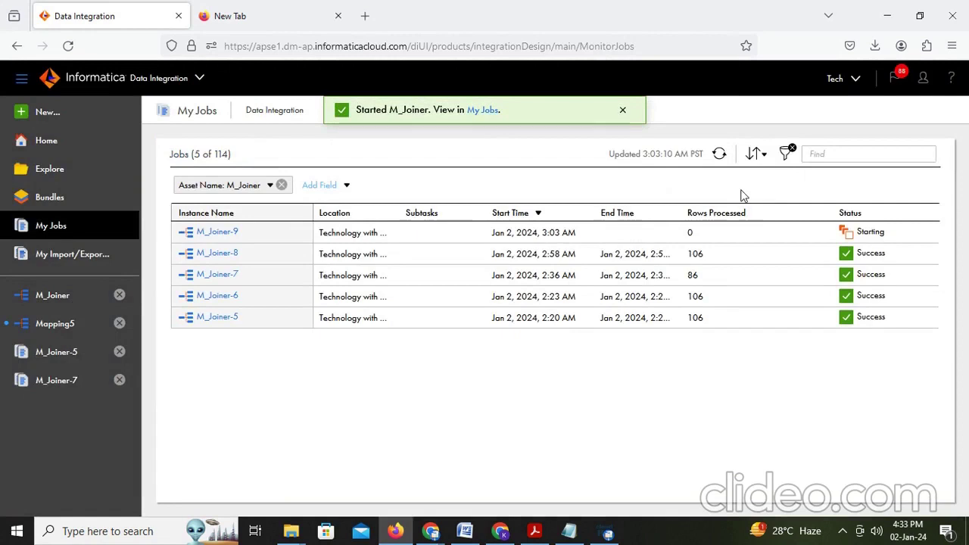
pyautogui.click(720, 153)
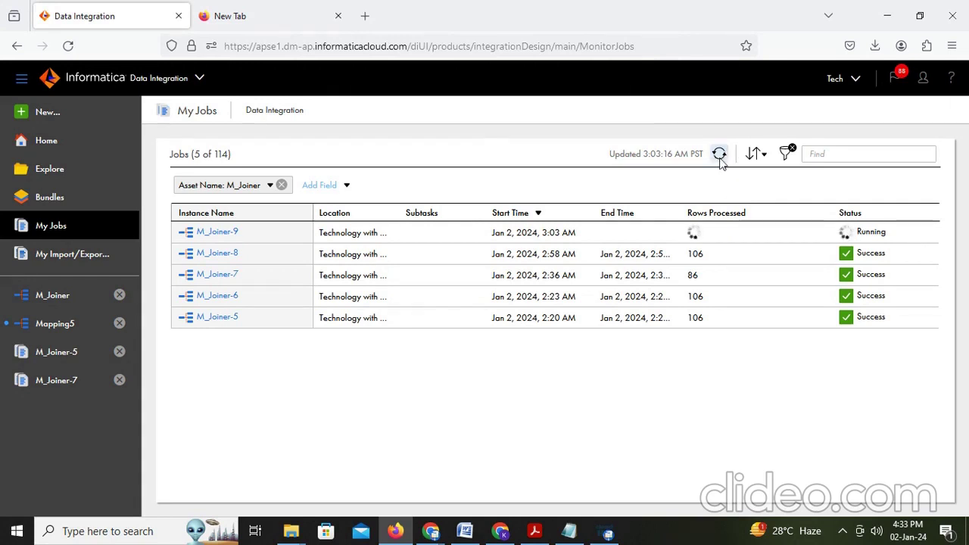
# Refresh the M_Joiner job list until the newest run finishes, and check its status and rows processed
pyautogui.click(719, 156)
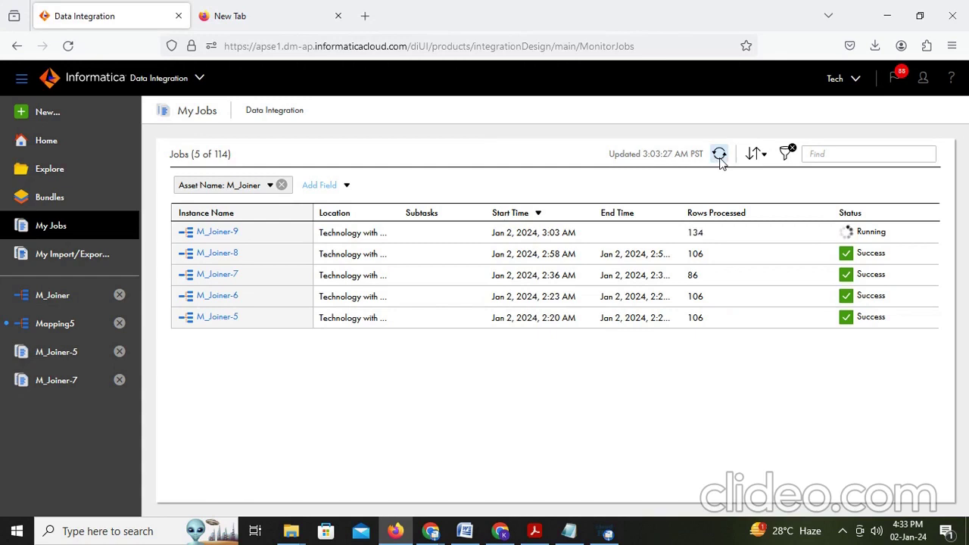
pyautogui.click(719, 155)
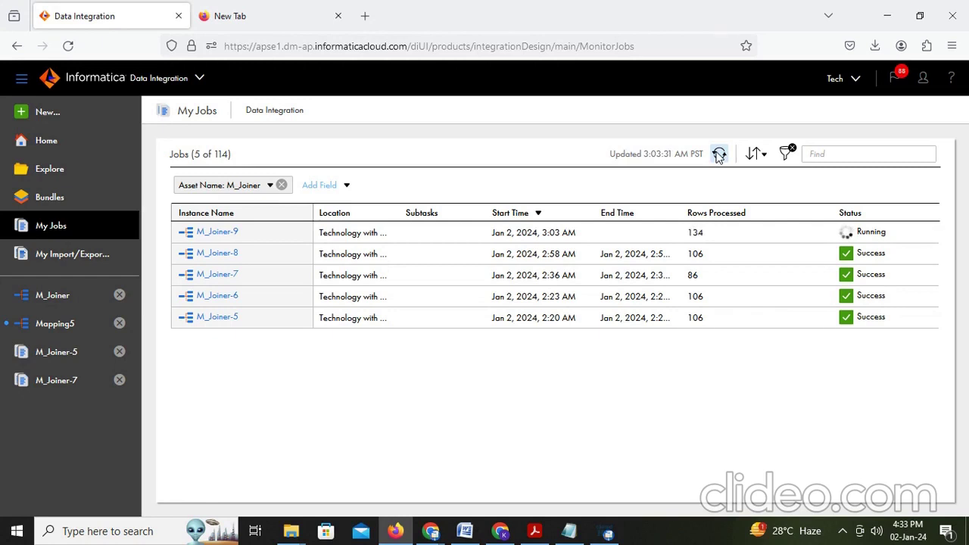
pyautogui.click(720, 156)
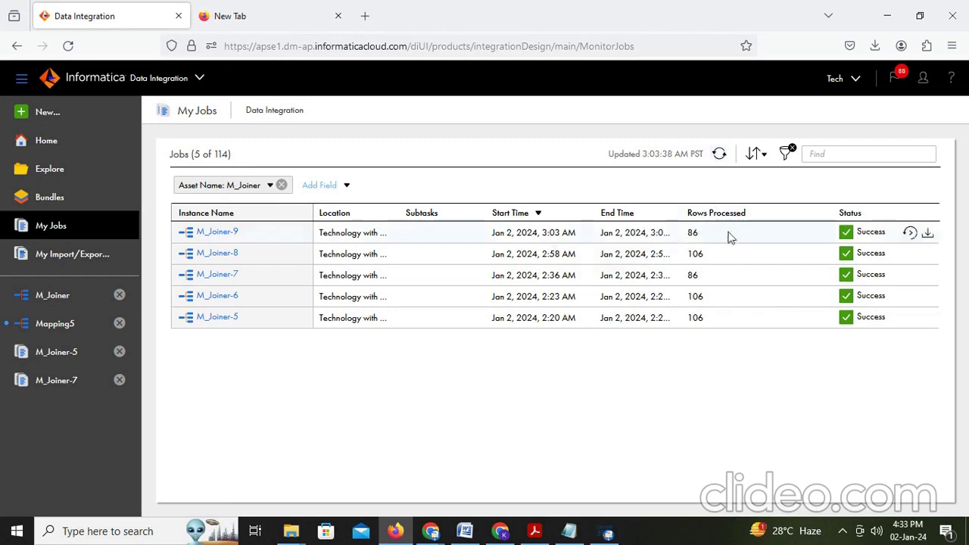
# Switch to the Snowflake worksheet and run the select query on target_db.core.t_employees_dept_loc_filter
pyautogui.moveTo(440, 535)
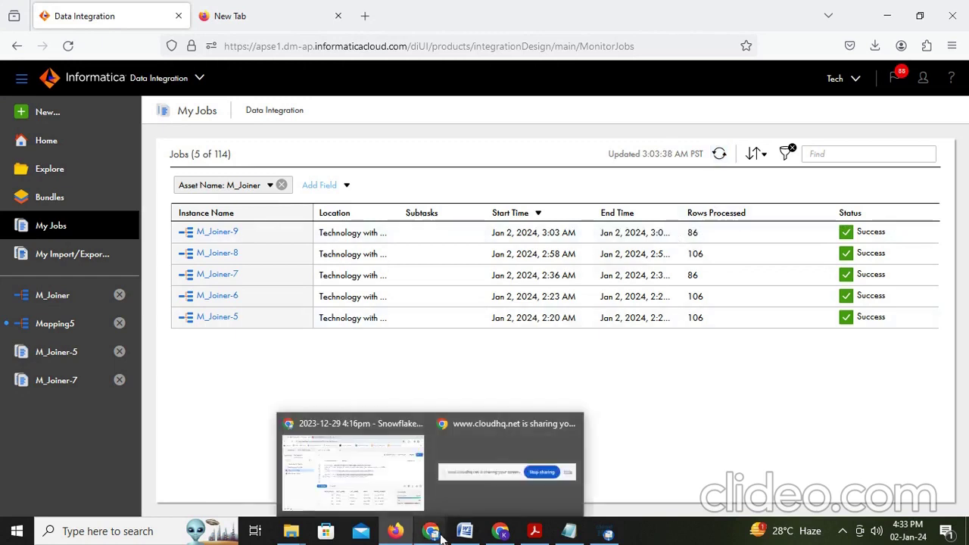
pyautogui.click(395, 468)
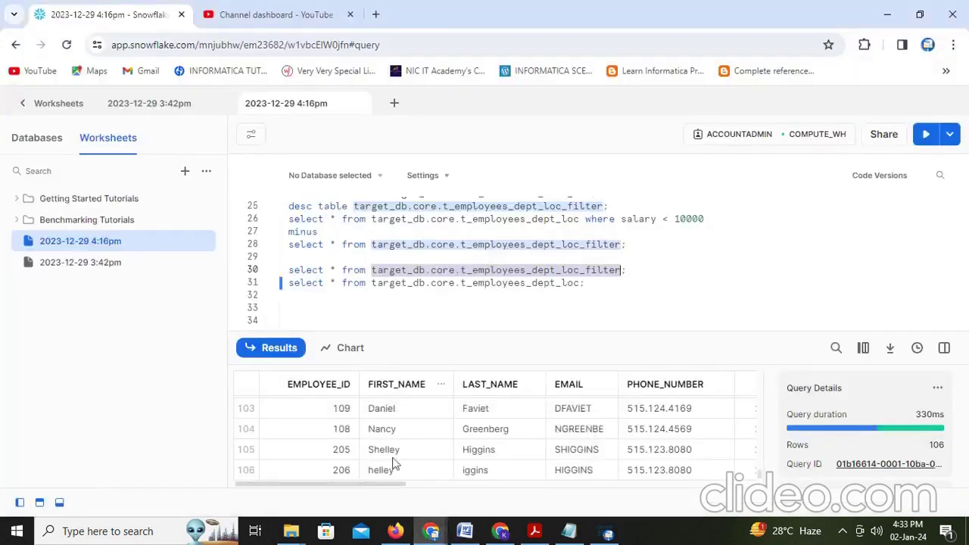
pyautogui.click(641, 269)
pyautogui.click(641, 268)
pyautogui.hotkey('ctrl', 'Return')
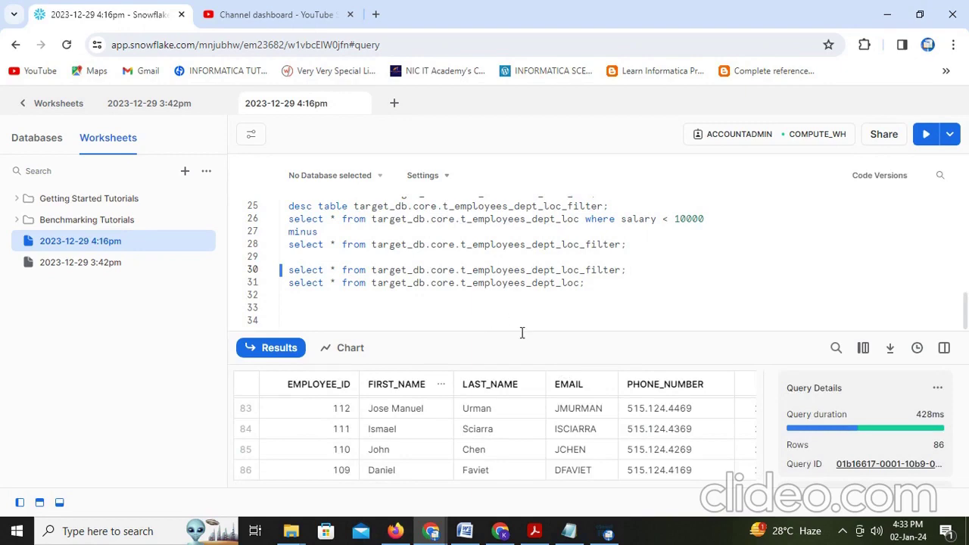
# Switch to the Word document and add the line "here 86 records are stored." below the filter table name
pyautogui.moveTo(426, 532)
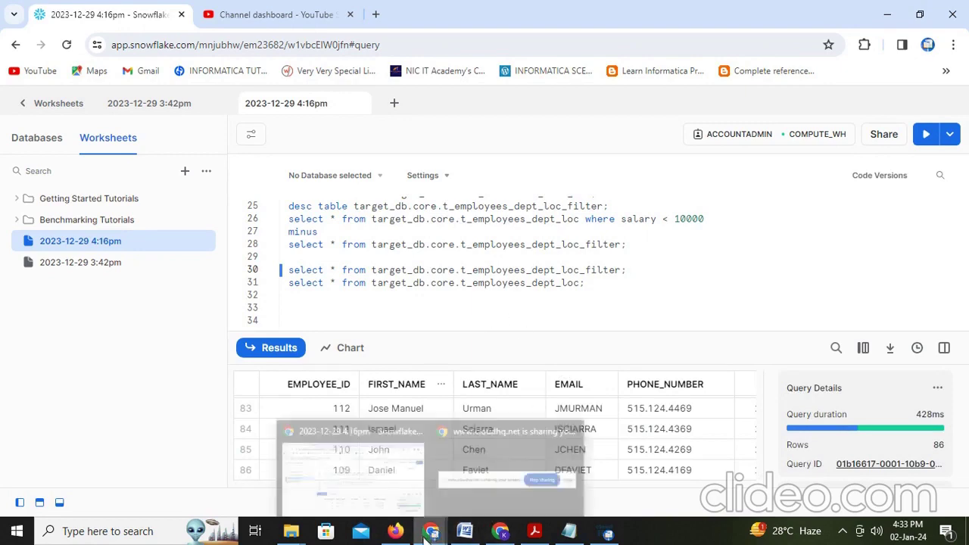
pyautogui.click(464, 532)
pyautogui.press('Return')
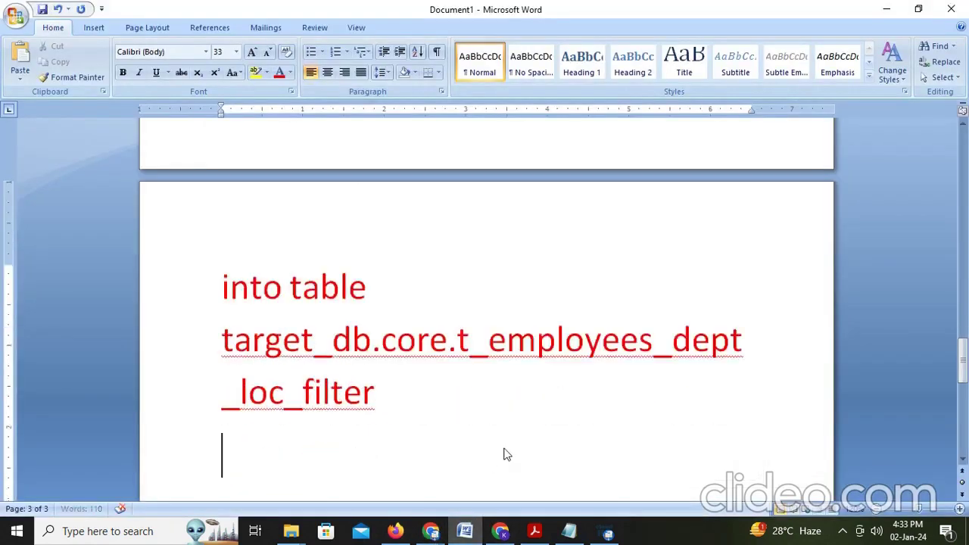
pyautogui.write('here')
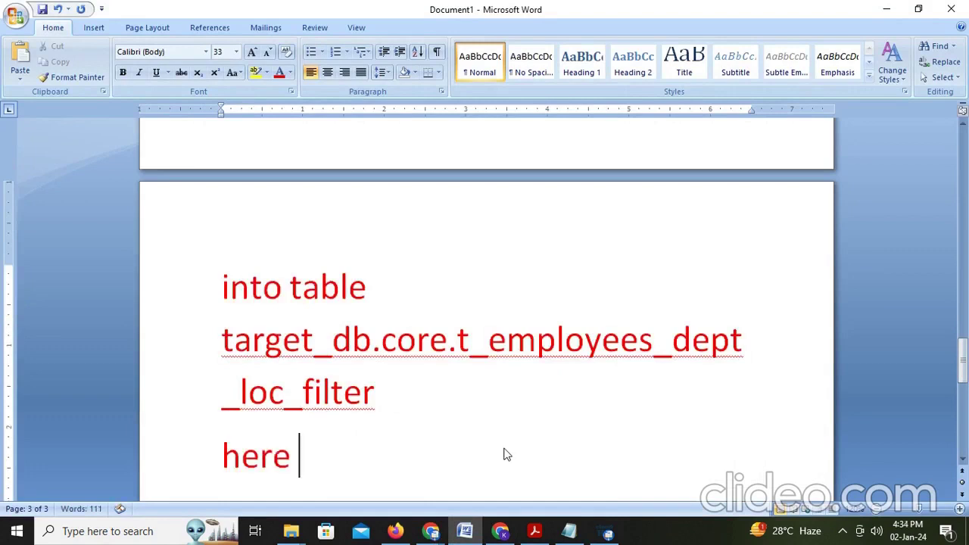
pyautogui.write(' 86 reoc')
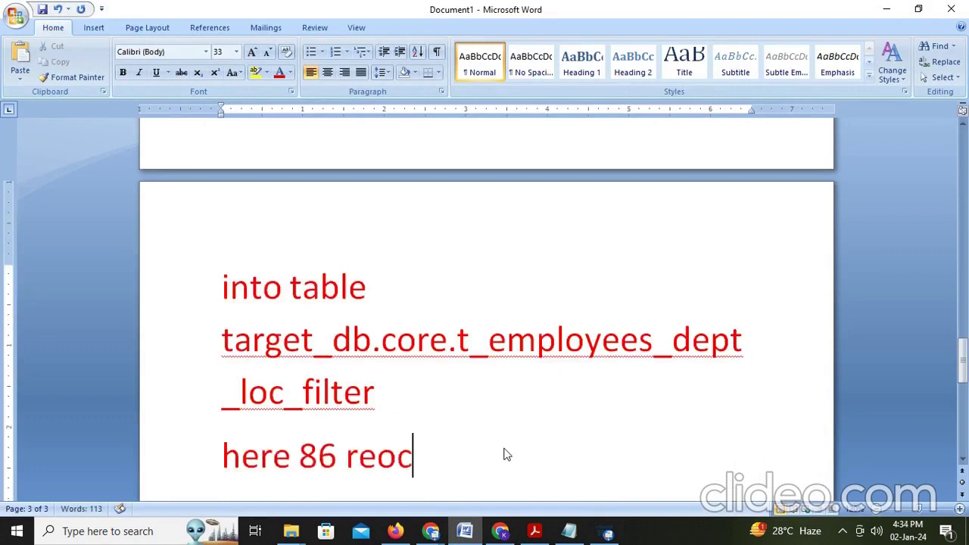
pyautogui.press('BackSpace')
pyautogui.press('BackSpace')
pyautogui.press('BackSpace')
pyautogui.write('ecords')
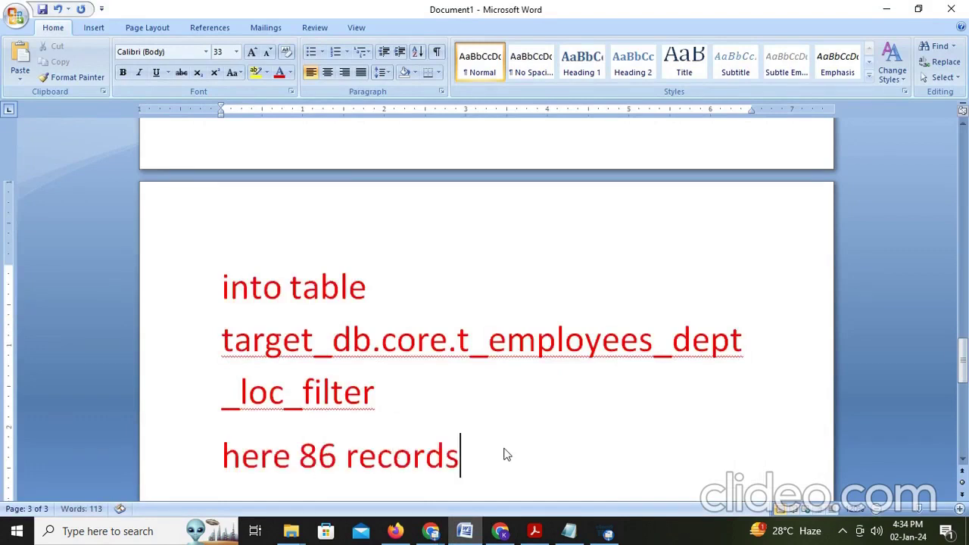
pyautogui.write(' are stor')
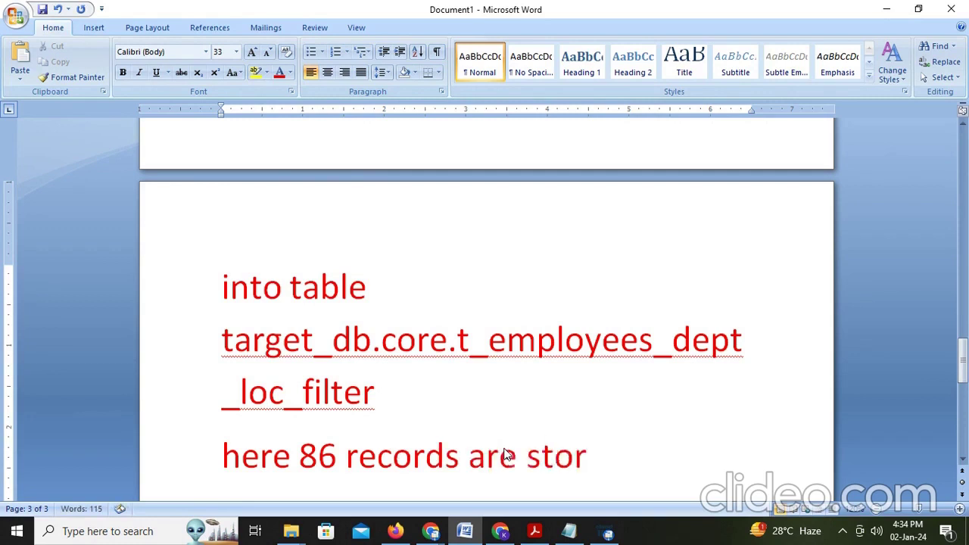
pyautogui.write('ed.')
# Start a new paragraph reading "Then we do minus query if results give null value the records are"
pyautogui.press('Return')
pyautogui.write('T')
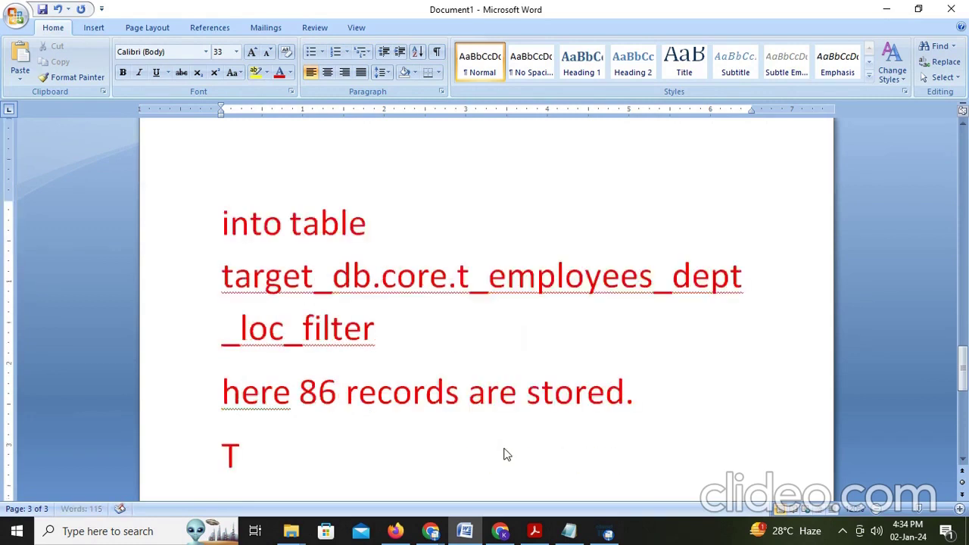
pyautogui.write('hen we do ')
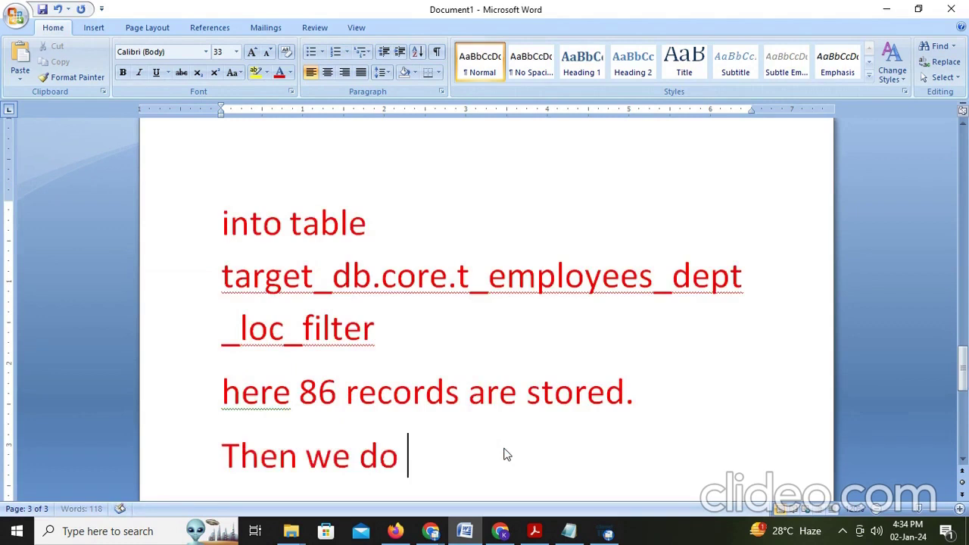
pyautogui.write('minus qu')
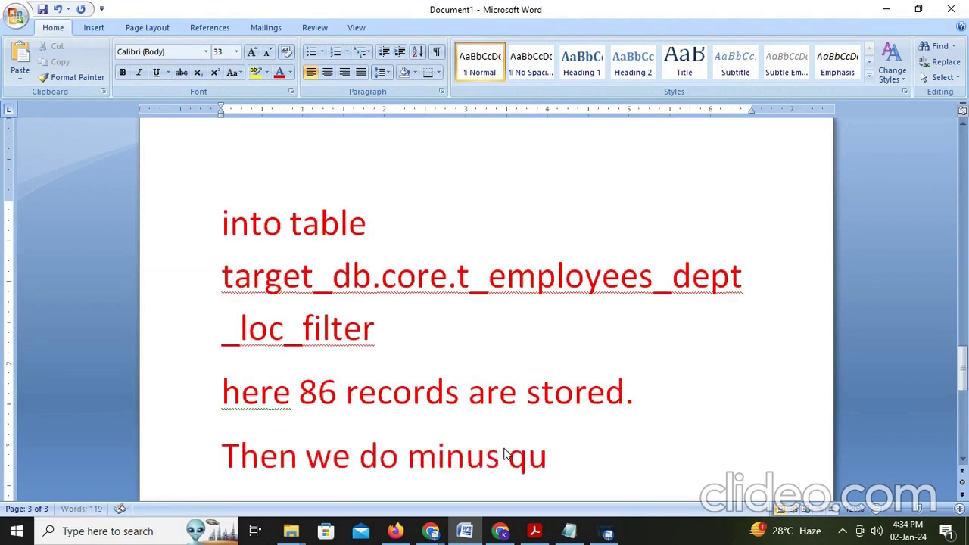
pyautogui.write('ery if ')
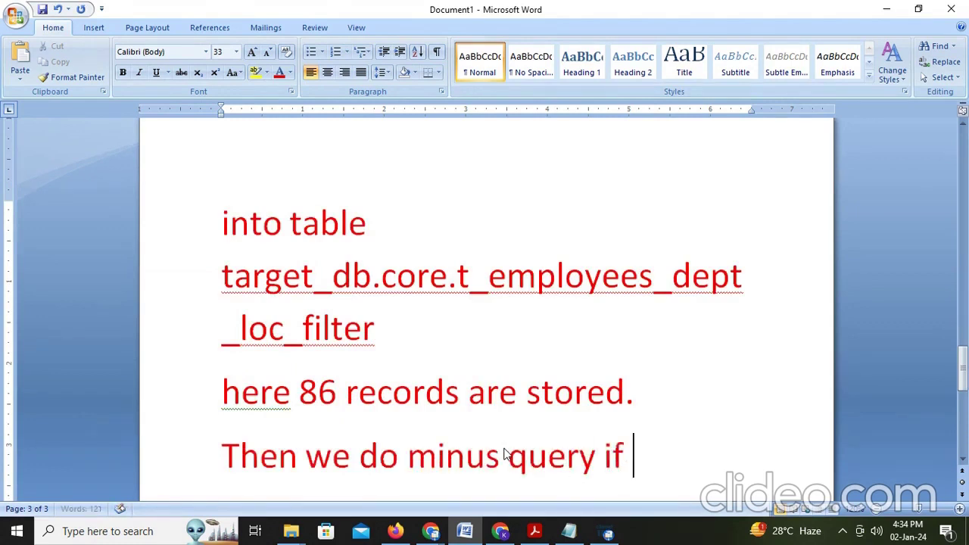
pyautogui.write('results')
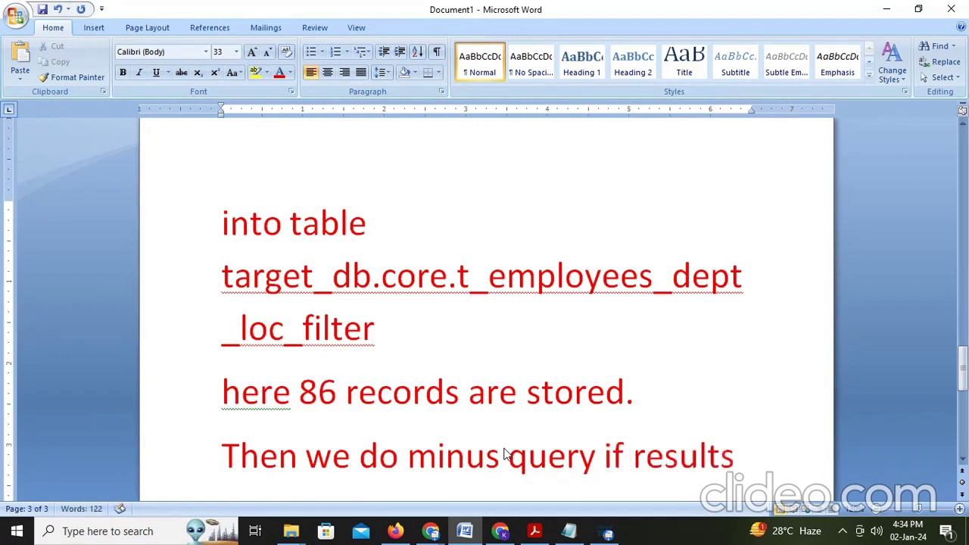
pyautogui.write(' give null')
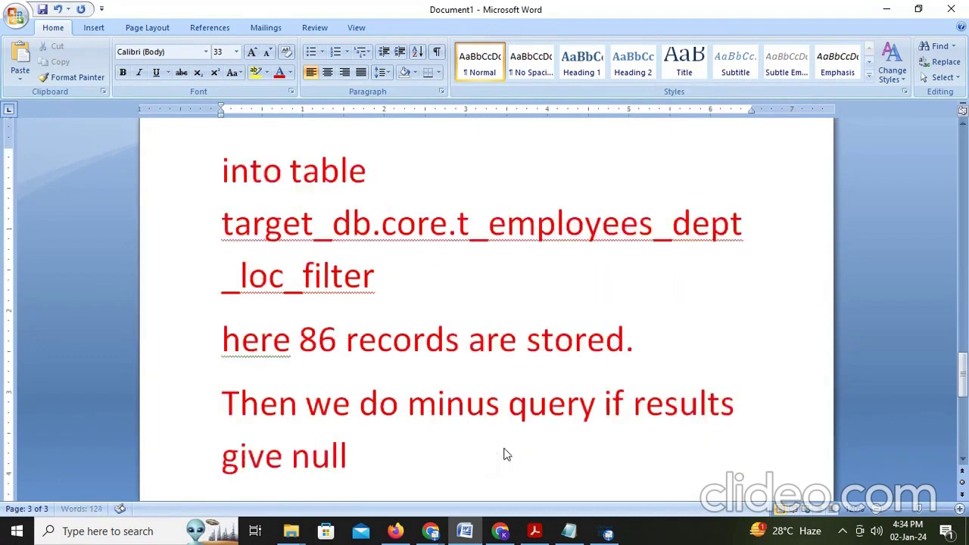
pyautogui.write(' value')
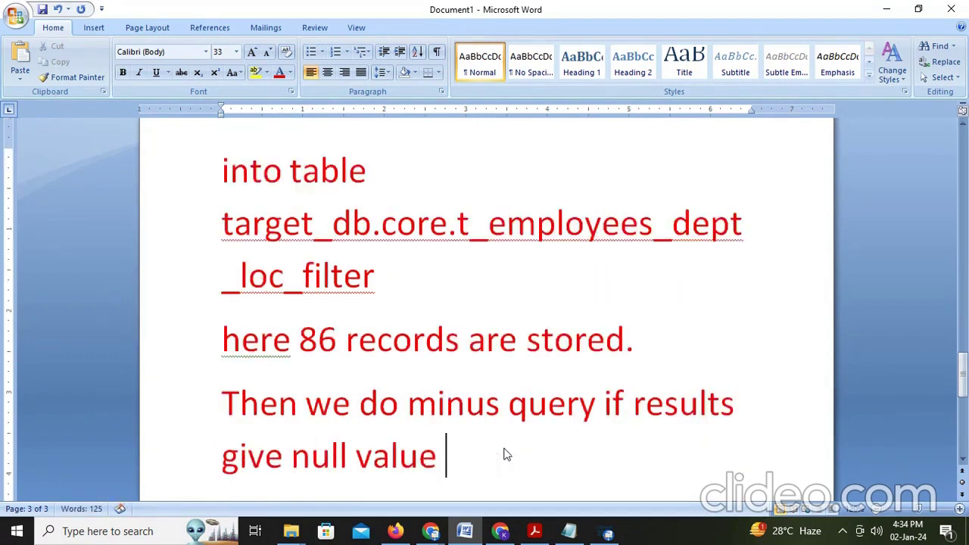
pyautogui.write(' the reco')
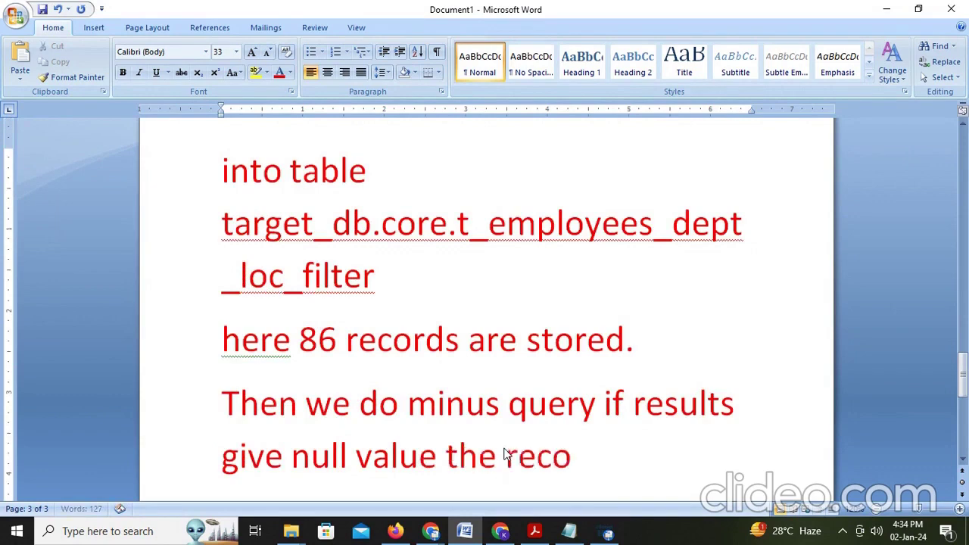
pyautogui.write('rds are')
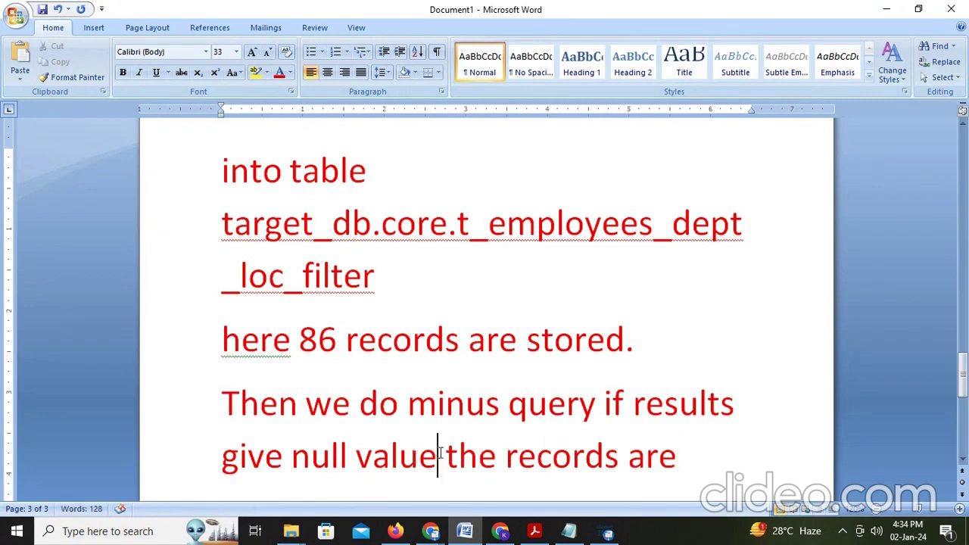
# Insert "means" after "null value" and finish the sentence with "stored correctly."
pyautogui.write('mena')
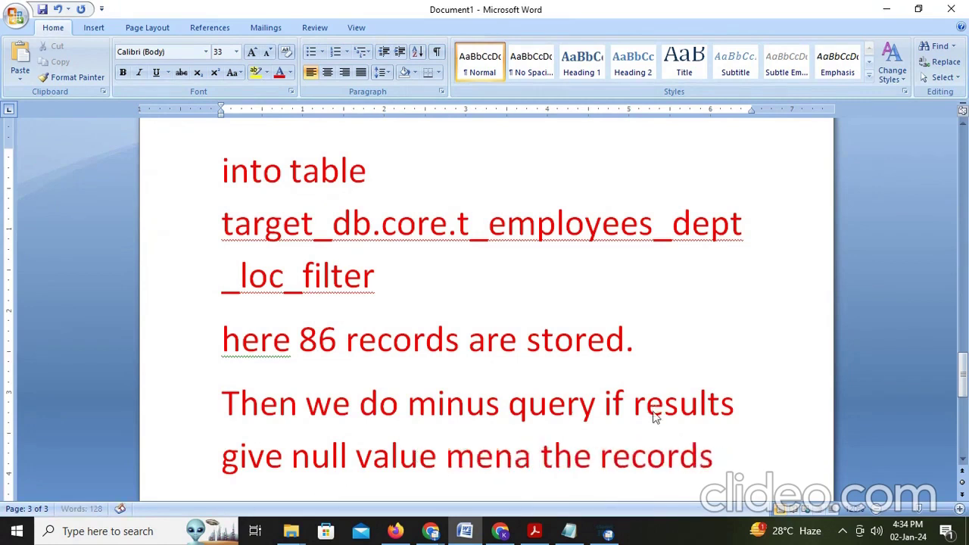
pyautogui.press('BackSpace')
pyautogui.press('BackSpace')
pyautogui.press('BackSpace')
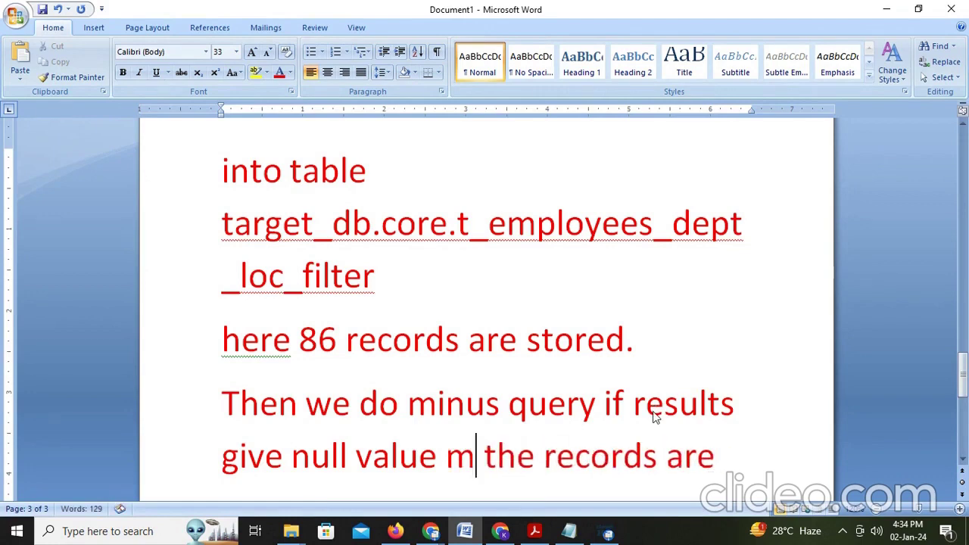
pyautogui.write('eans')
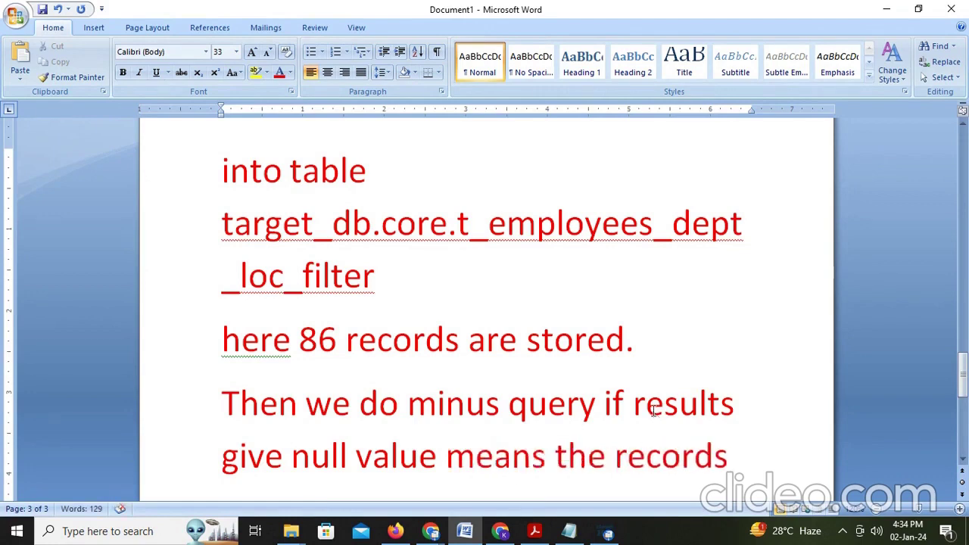
pyautogui.scroll(-1, 652, 409)
pyautogui.click(399, 427)
pyautogui.write('st')
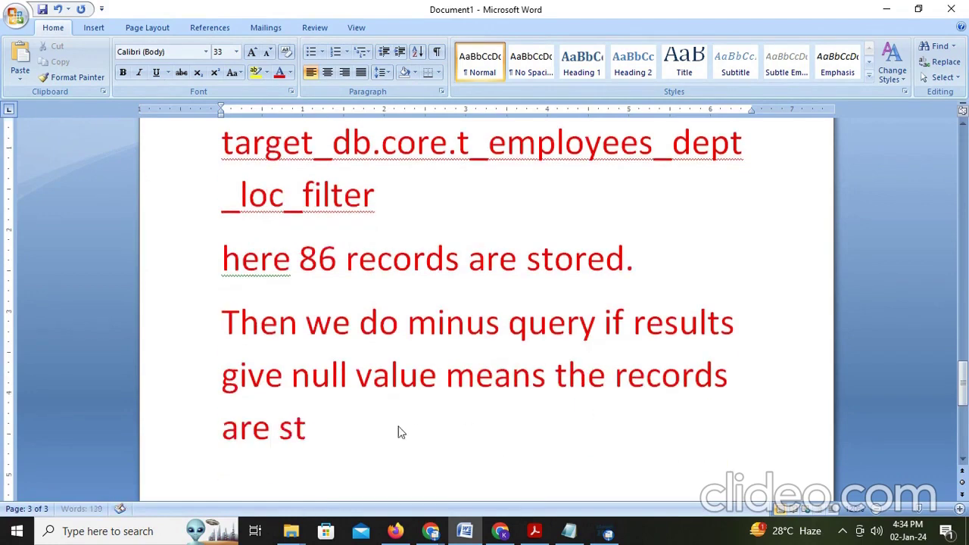
pyautogui.write('ored corr')
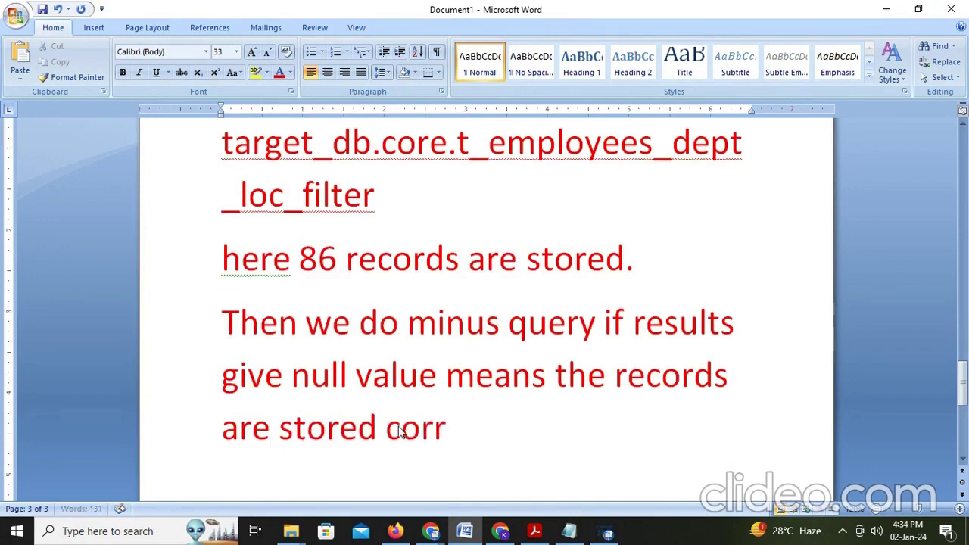
pyautogui.write('ectly.')
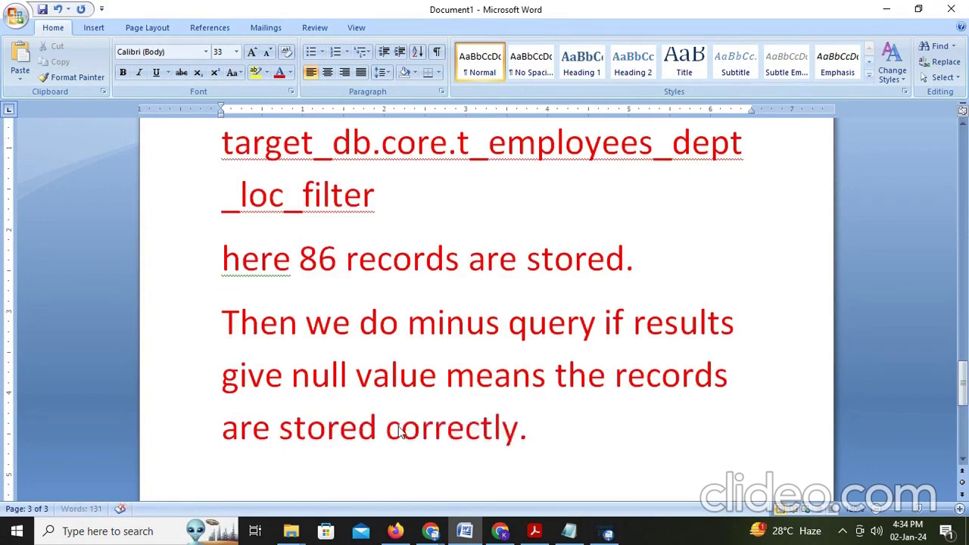
# In Snowflake, run the minus query comparing t_employees_dept_loc rows with salary < 10000 against t_employees_dept_loc_filter, check its output, and return to Word
pyautogui.click(395, 534)
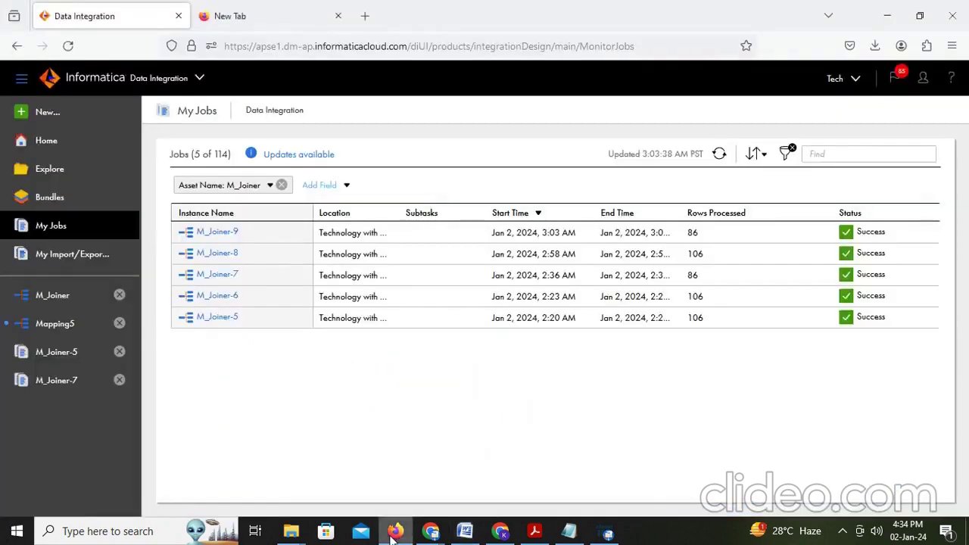
pyautogui.moveTo(432, 530)
pyautogui.click(382, 474)
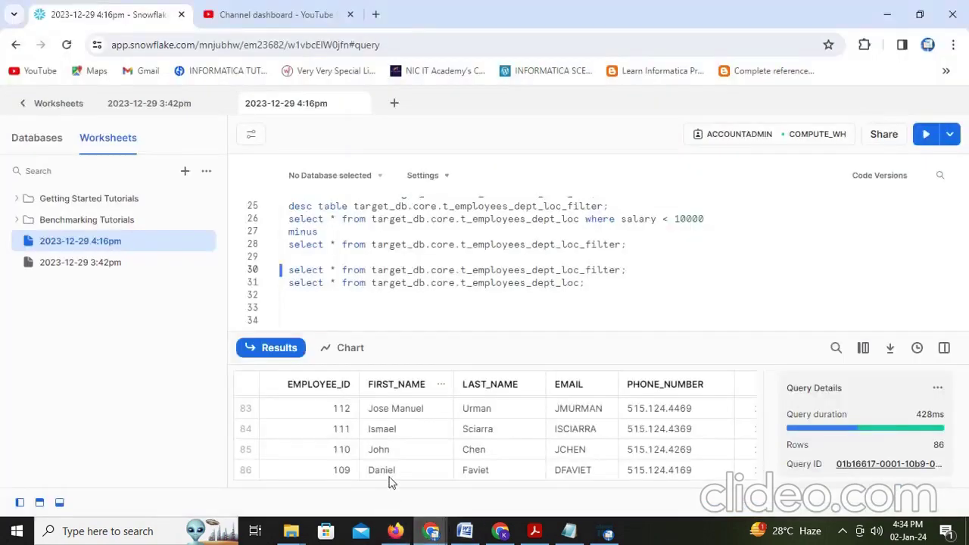
pyautogui.scroll(1, 401, 309)
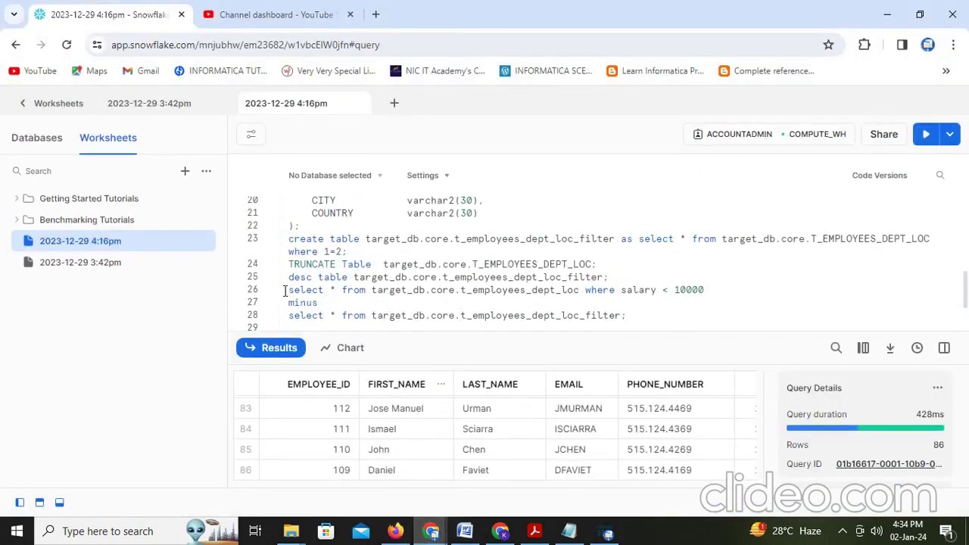
pyautogui.moveTo(286, 290); pyautogui.dragTo(705, 288)
pyautogui.scroll(-1, 642, 306)
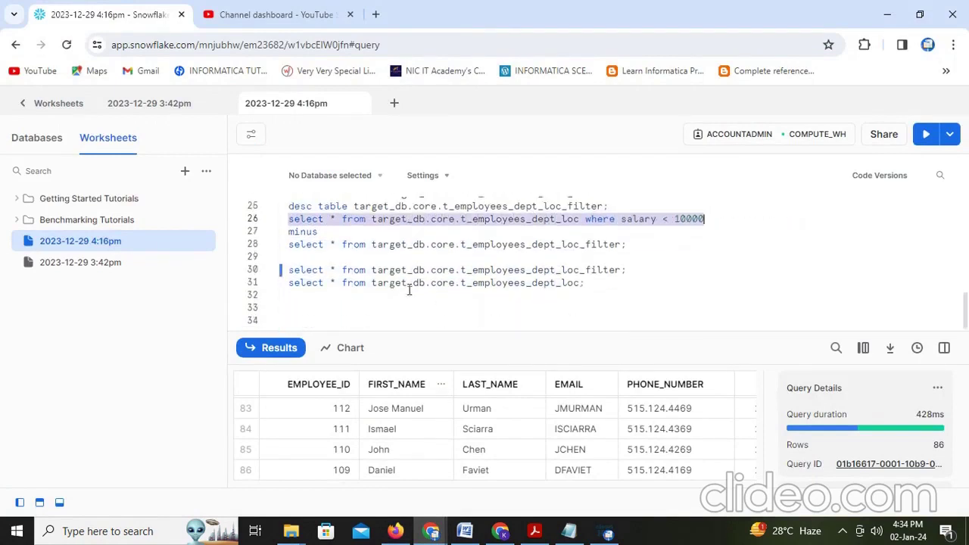
pyautogui.click(633, 244)
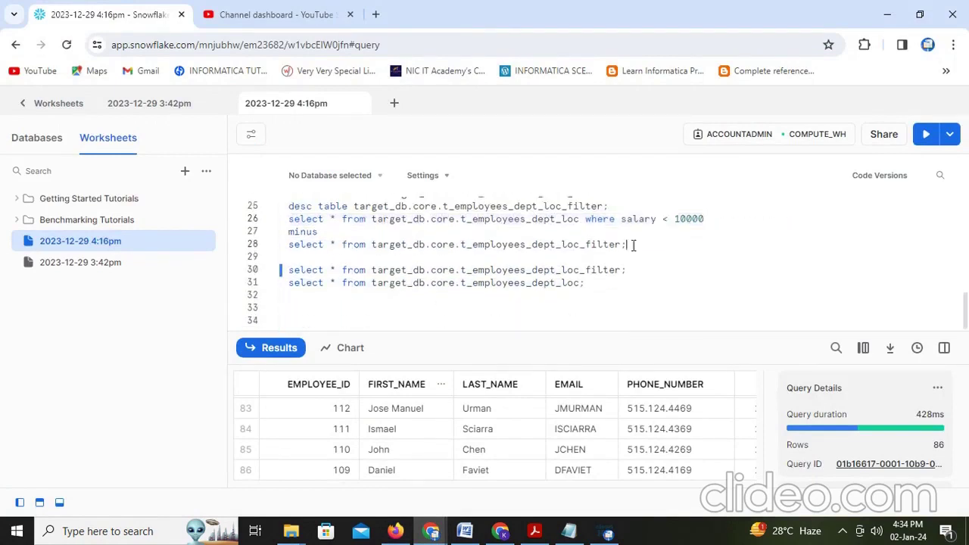
pyautogui.hotkey('ctrl', 'Return')
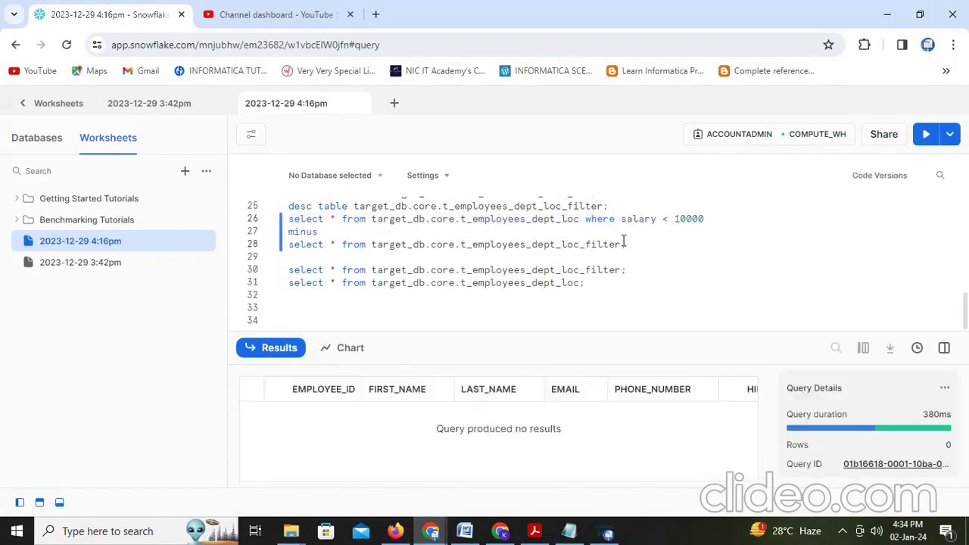
pyautogui.moveTo(558, 426); pyautogui.dragTo(429, 428)
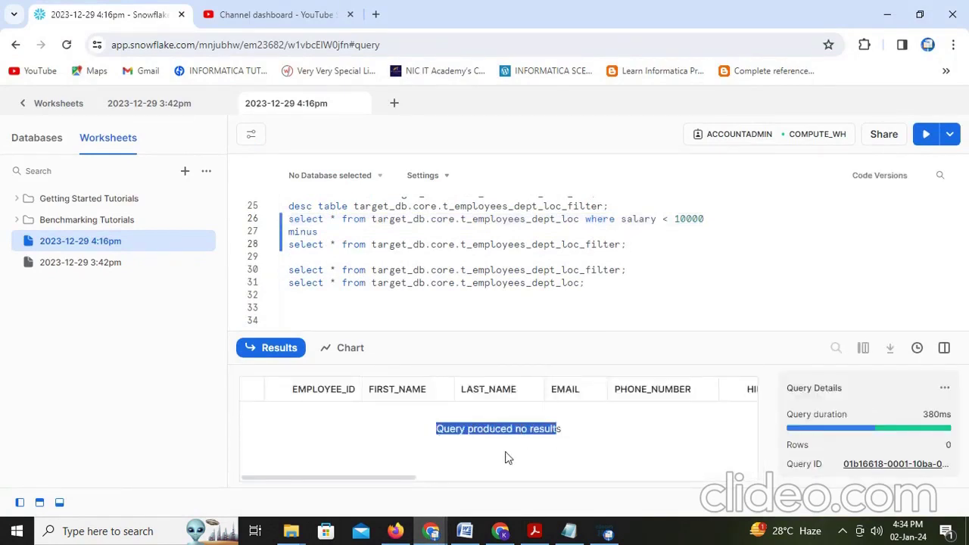
pyautogui.click(465, 531)
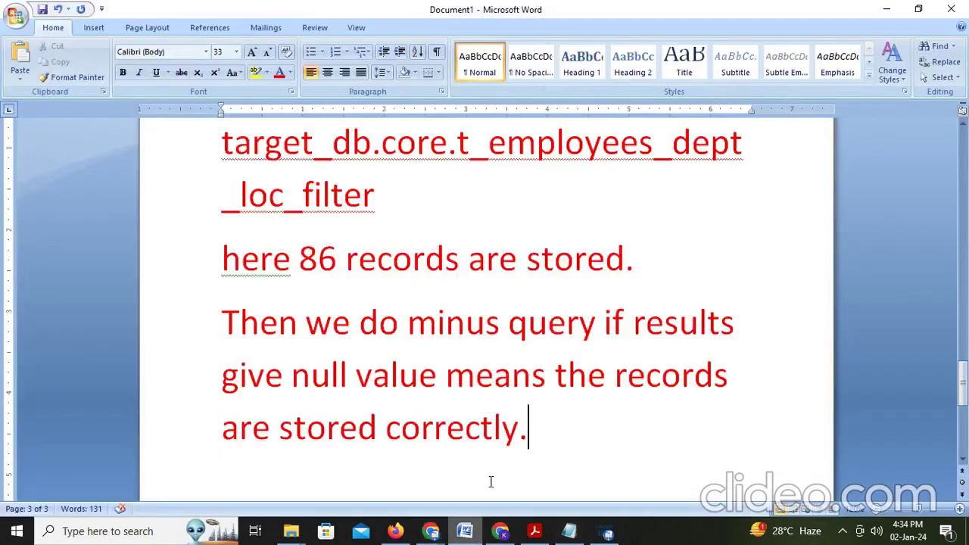
# Add the closing line "This one type of unit testing" below the minus query paragraph
pyautogui.press('Return')
pyautogui.write('this')
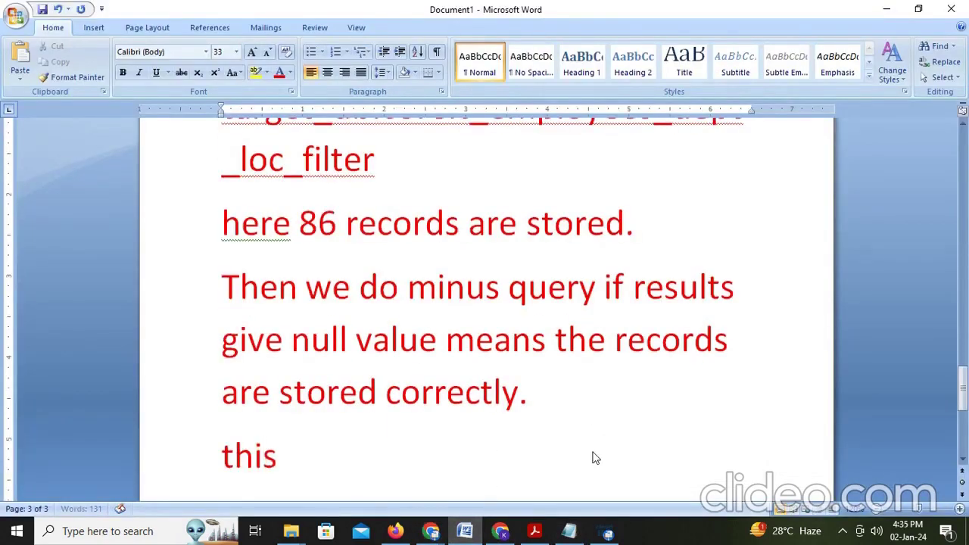
pyautogui.write(' one type')
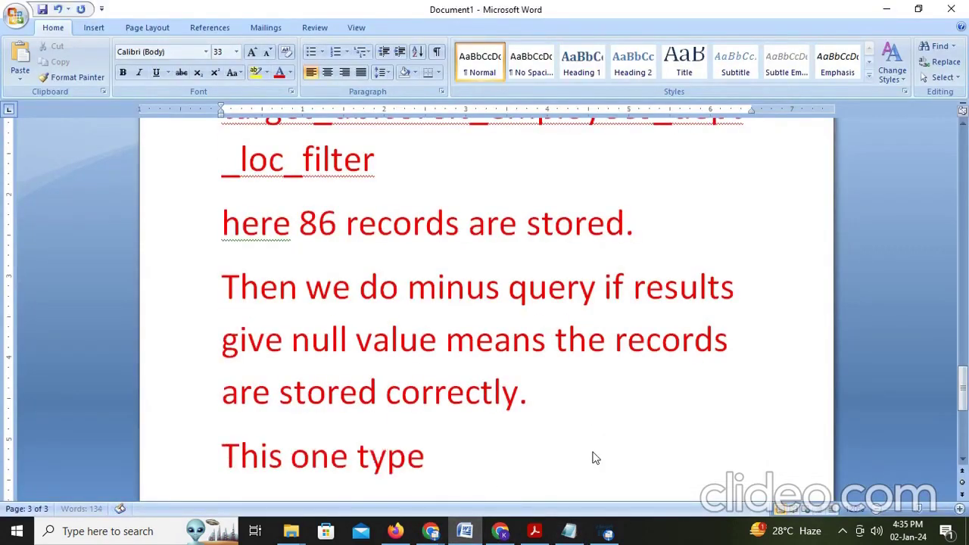
pyautogui.write(' of unit testing')
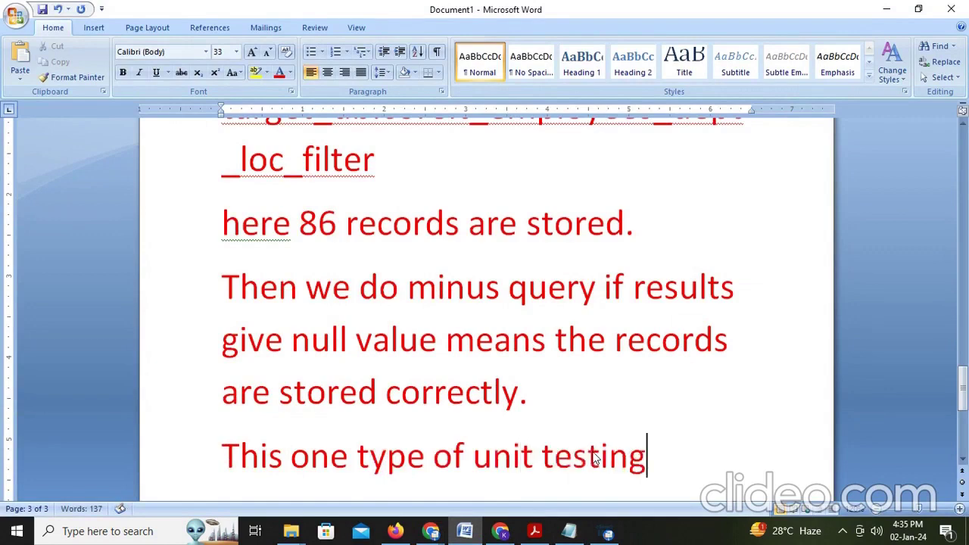
# Add a final line reading "Please subscribe and like" below the unit testing line
pyautogui.press('Return')
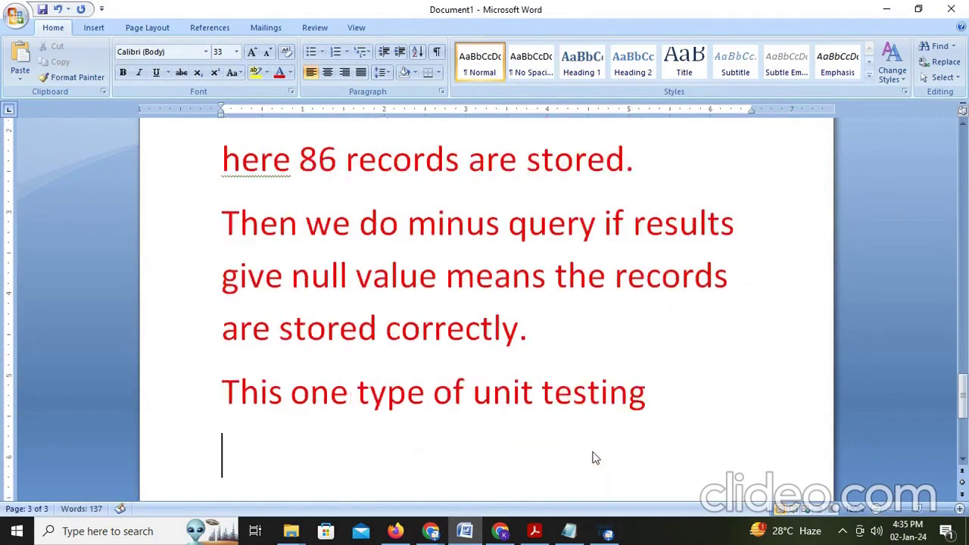
pyautogui.write('Please sub')
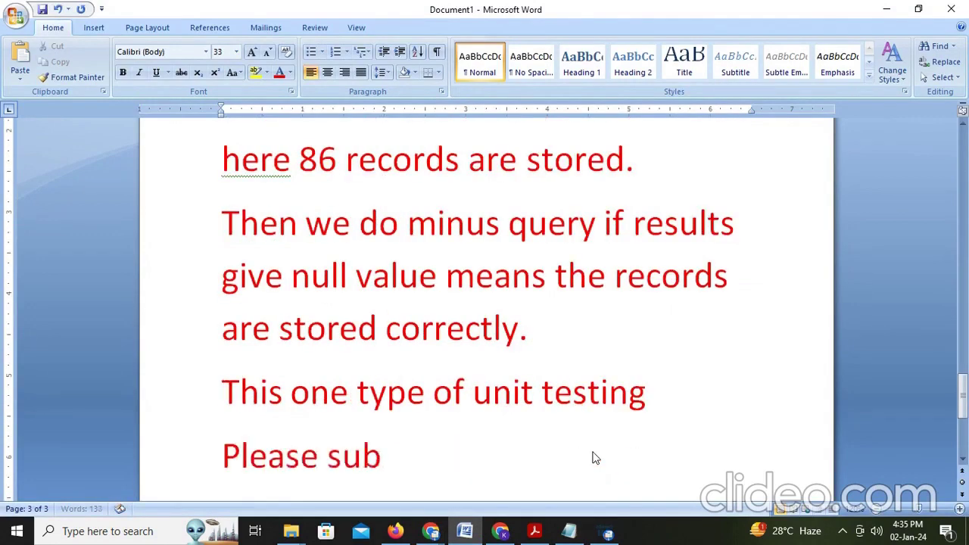
pyautogui.write('scribe an')
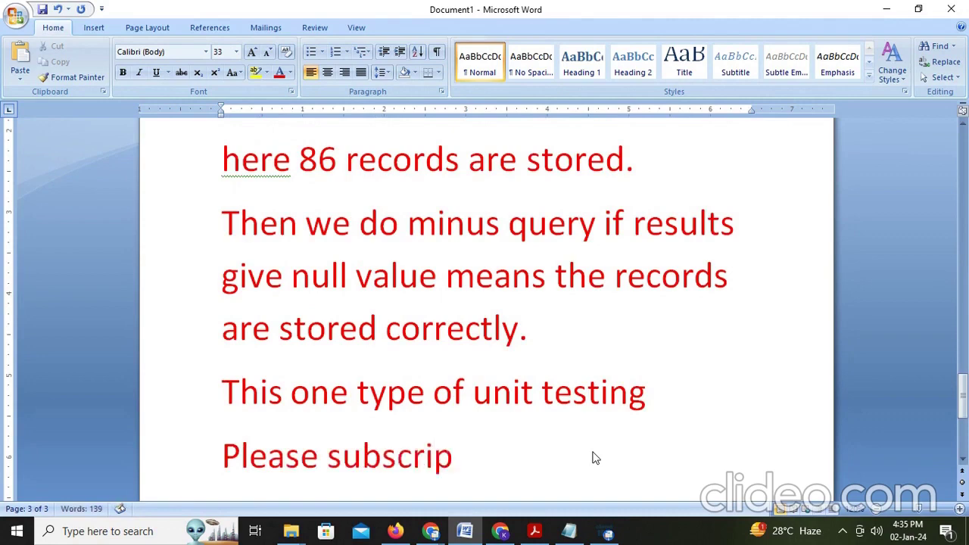
pyautogui.write('d like')
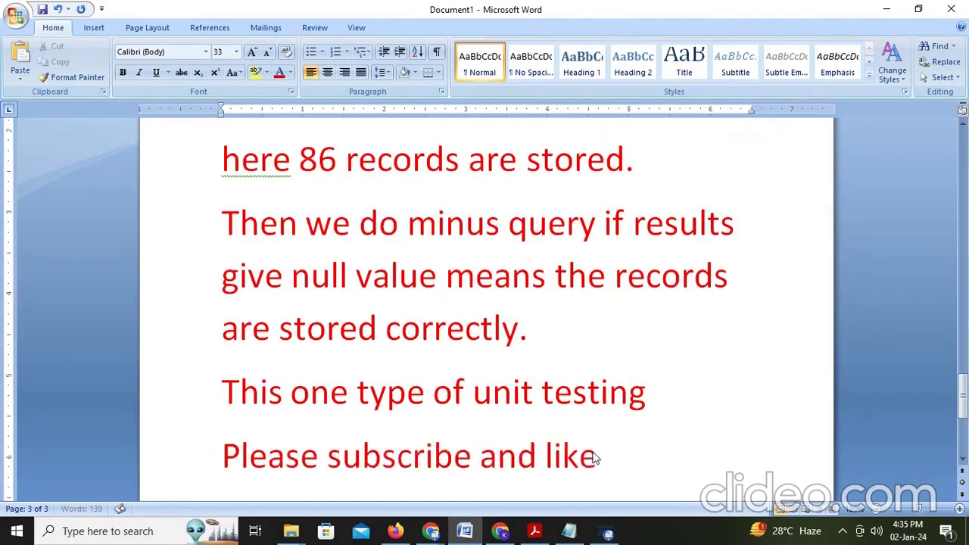
pyautogui.click(605, 532)
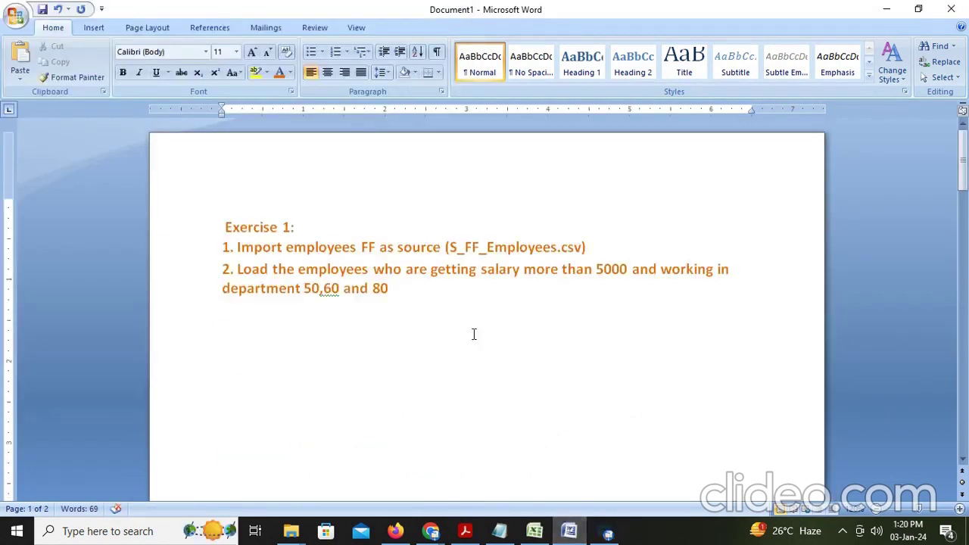
# Below the Exercise 1 text, add the line "Today we are discussing about Filter transformation"
pyautogui.press('Return')
pyautogui.write('Today we a')
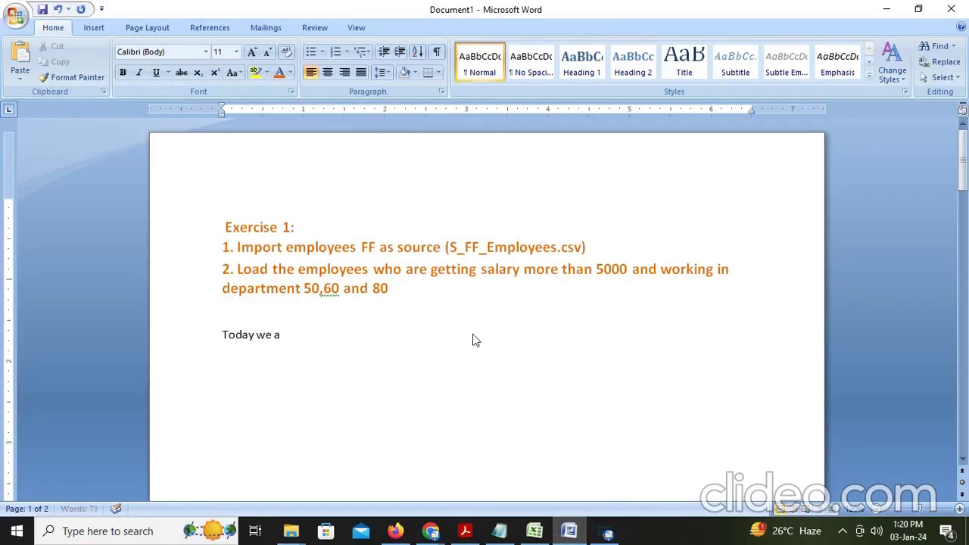
pyautogui.press('BackSpace')
pyautogui.press('BackSpace')
pyautogui.write('iscussing about')
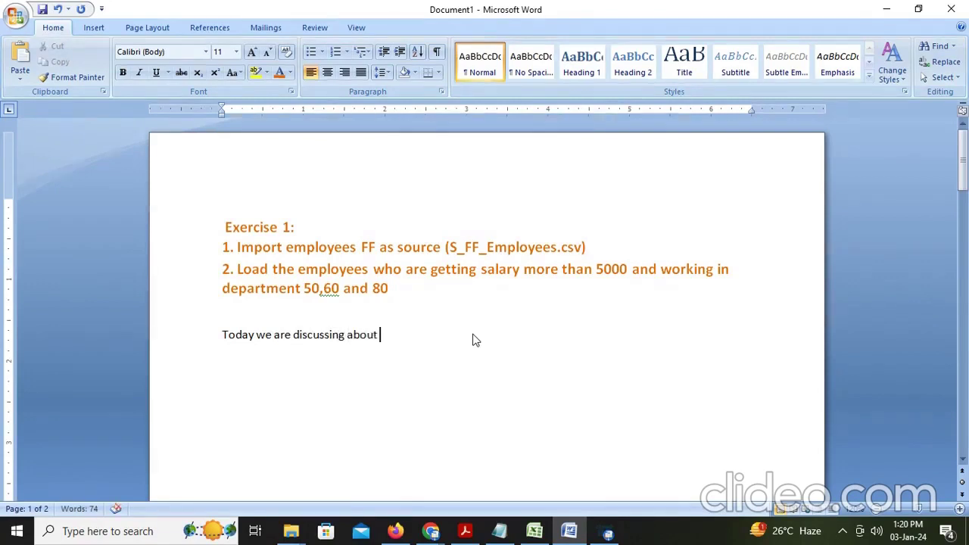
pyautogui.write(' FGi')
pyautogui.press('BackSpace')
pyautogui.press('BackSpace')
pyautogui.write('i')
pyautogui.write('lter transo')
pyautogui.press('BackSpace')
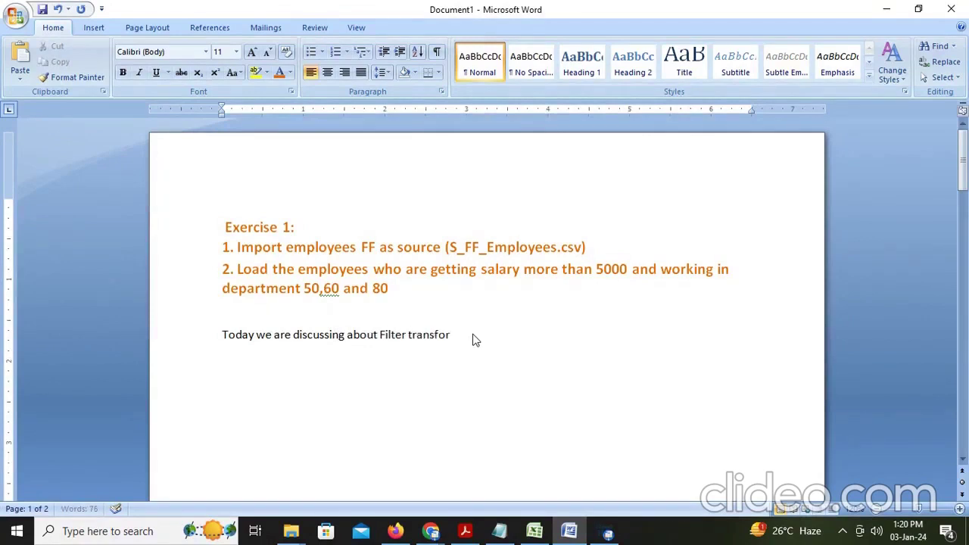
pyautogui.write('formation')
# Add a line stating the filter condition: "Here we are having condition is sal>5000 and deptarment in 50,60,80"
pyautogui.press('Return')
pyautogui.write('Here we ')
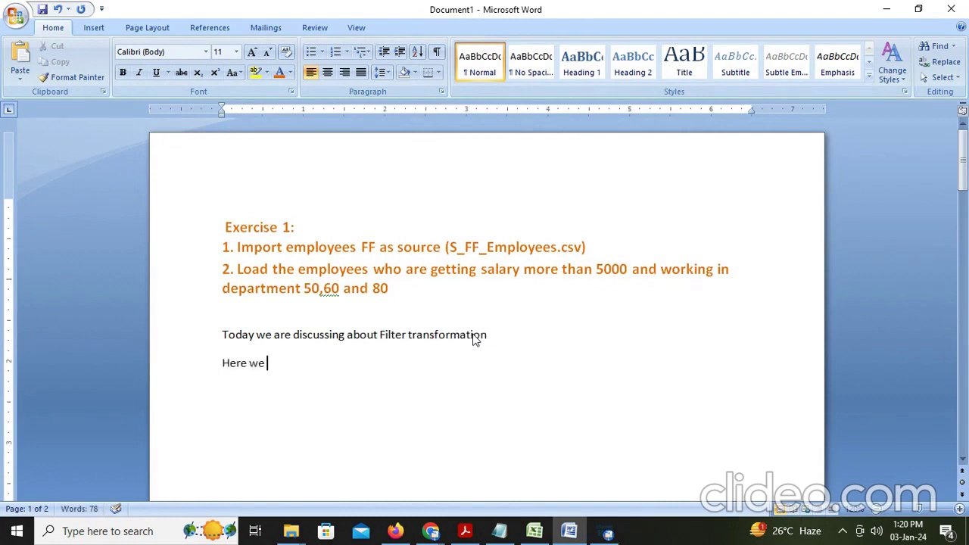
pyautogui.write('are havin')
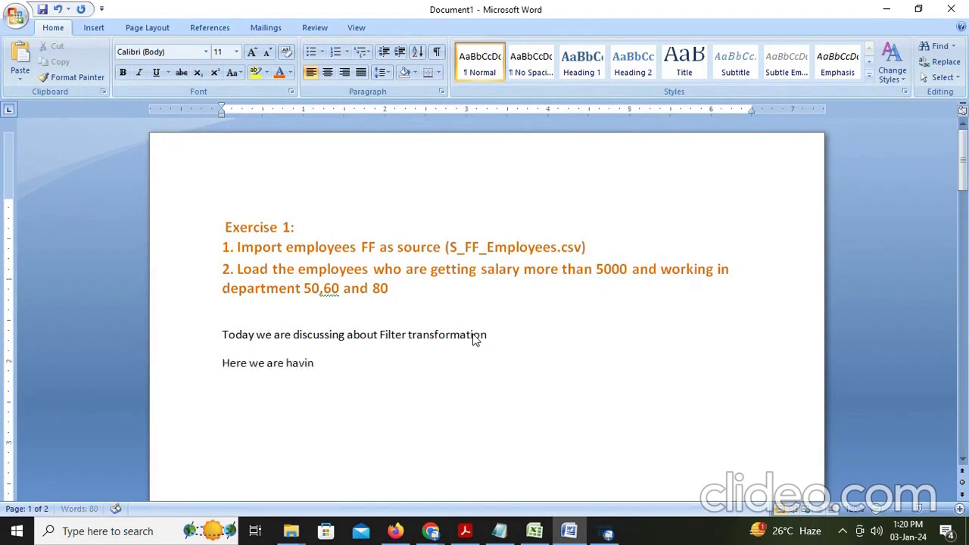
pyautogui.write('g condition is s')
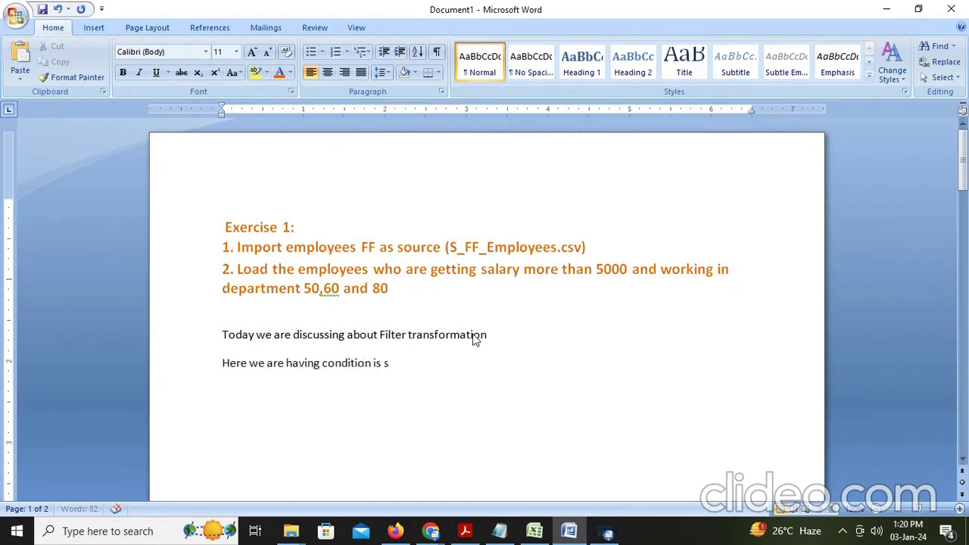
pyautogui.write('al>5000 and dept')
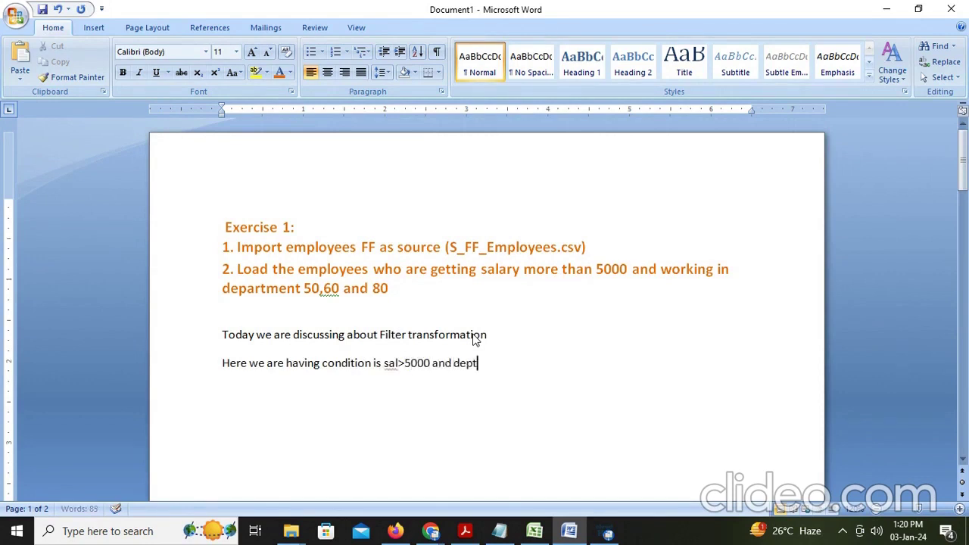
pyautogui.write('arment')
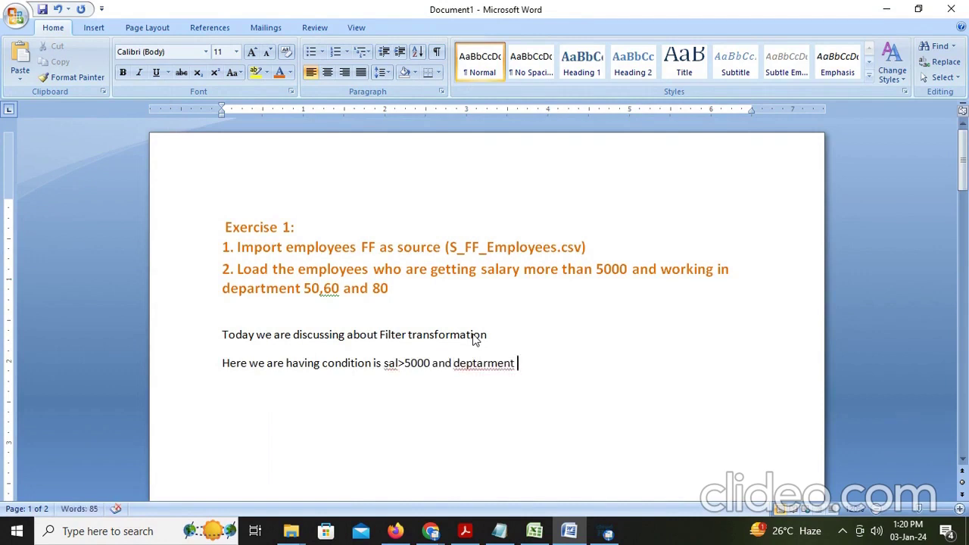
pyautogui.write(' in 50')
pyautogui.write(',60,')
pyautogui.write('8')
# Add the line "Now we see the transformation in IICS" below the filter condition
pyautogui.write('ow we')
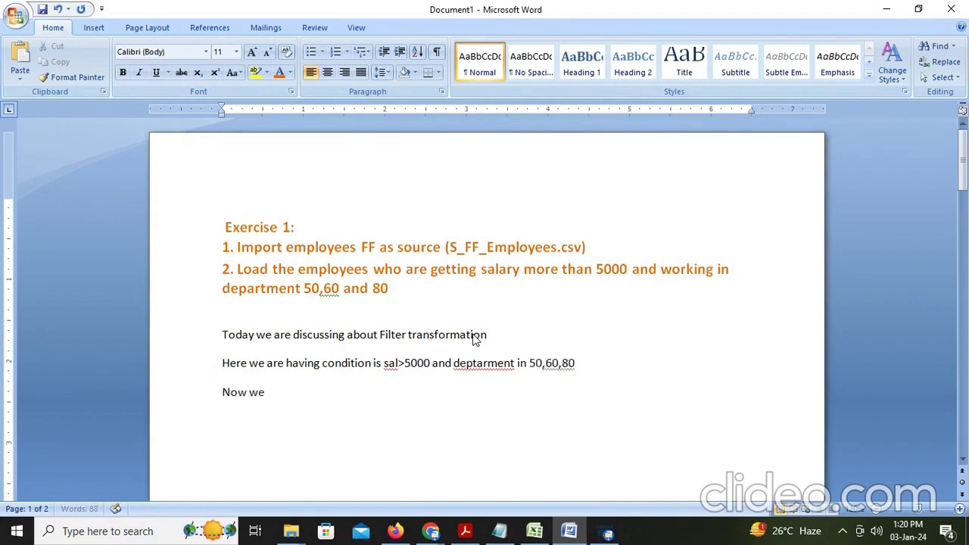
pyautogui.write(' see the transforma')
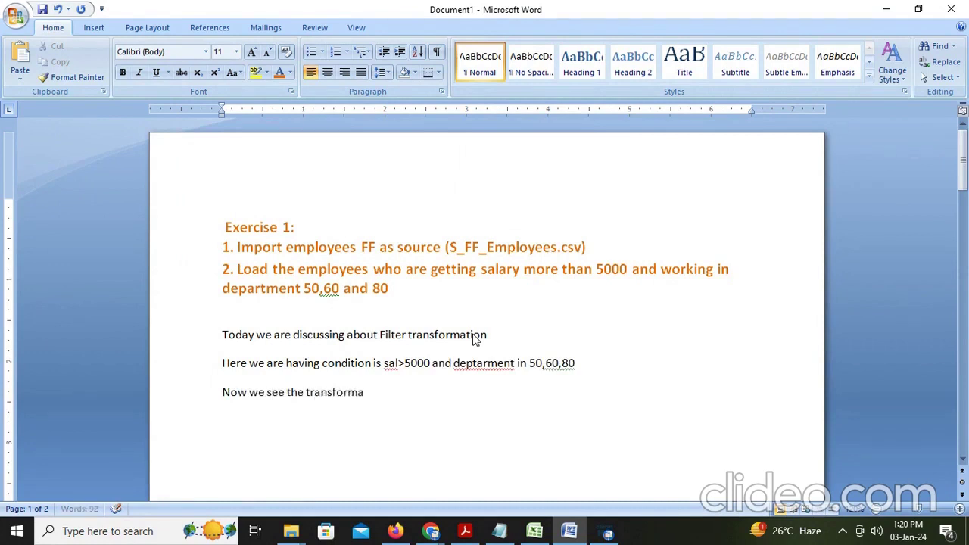
pyautogui.write('tion in IICS')
# Switch to Informatica Data Integration, open the mapping M_Filter_FF_snowflake_506080_SALGT5000 and show the Source transformation's properties enlarged
pyautogui.click(397, 533)
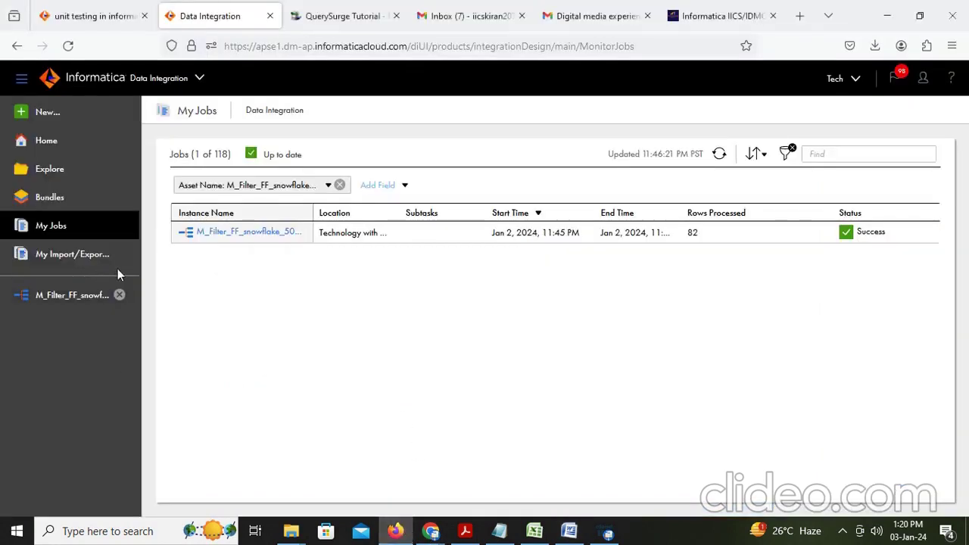
pyautogui.click(54, 180)
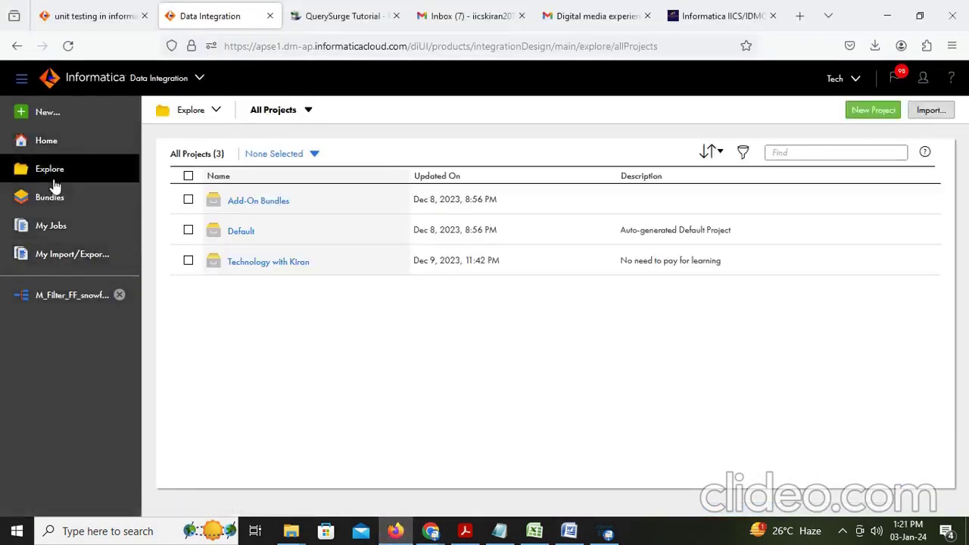
pyautogui.click(65, 296)
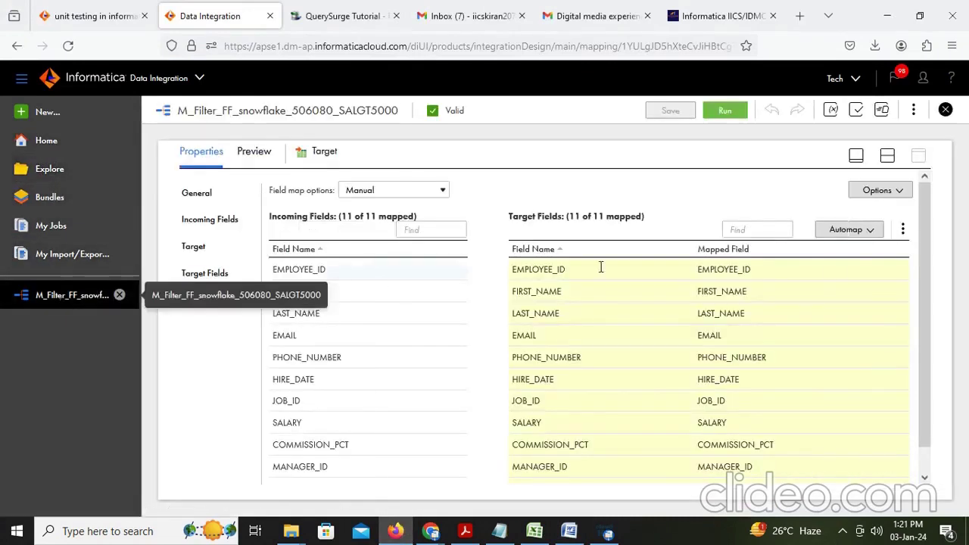
pyautogui.click(887, 155)
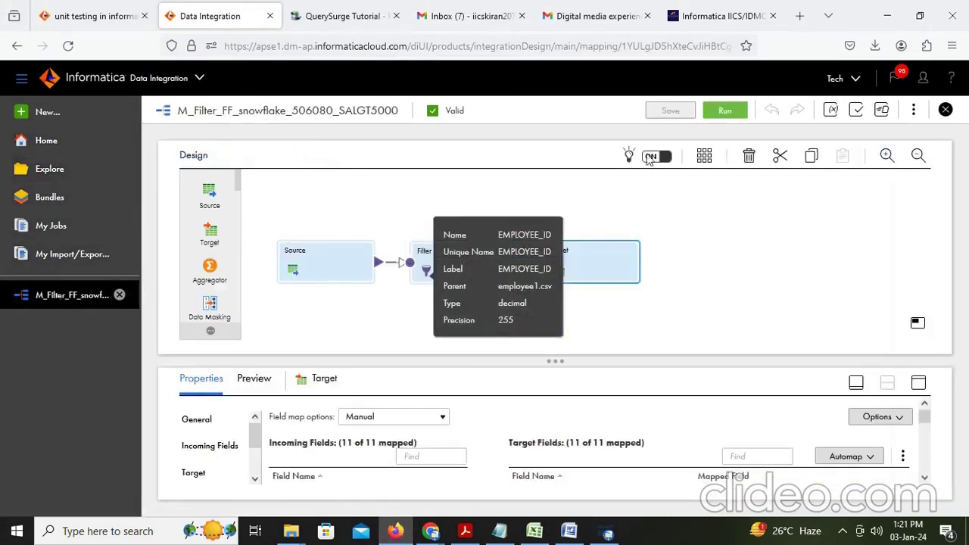
pyautogui.click(309, 270)
pyautogui.click(919, 384)
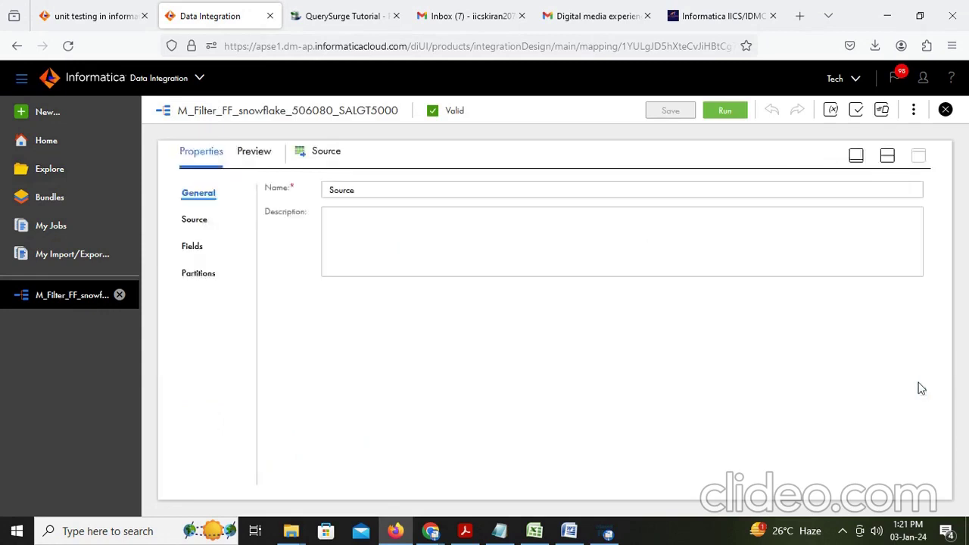
# Review the Source's flat file connection and its employee1.csv object selection, leaving both as they are
pyautogui.click(198, 220)
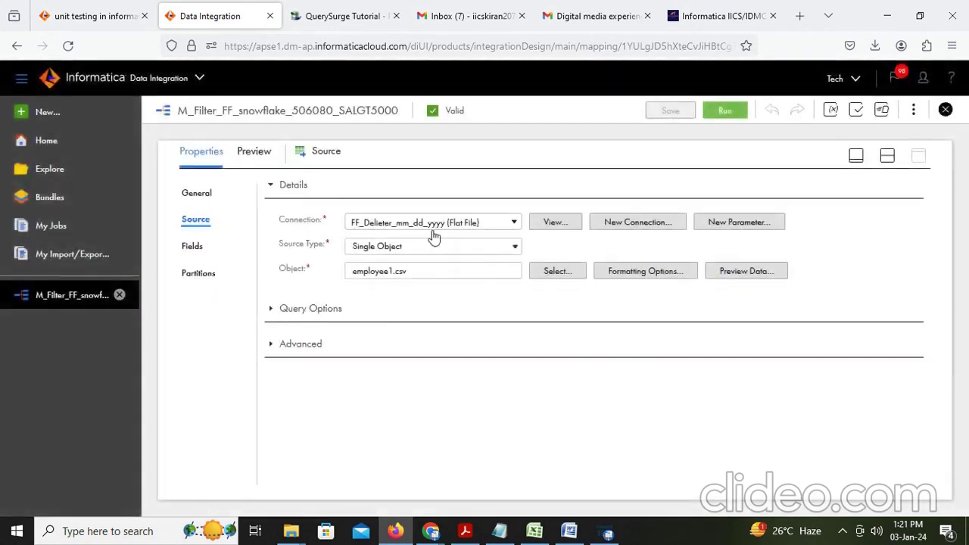
pyautogui.click(512, 224)
pyautogui.click(412, 294)
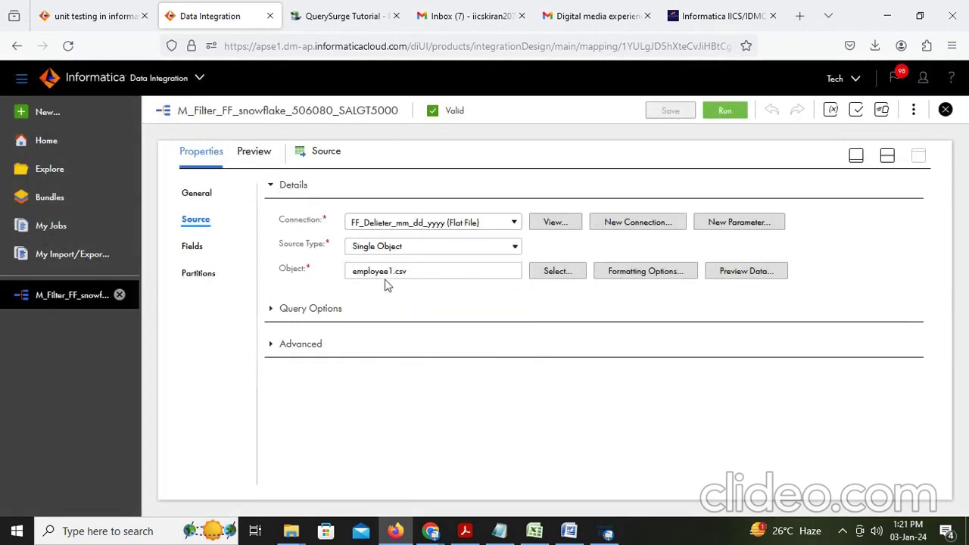
pyautogui.click(564, 271)
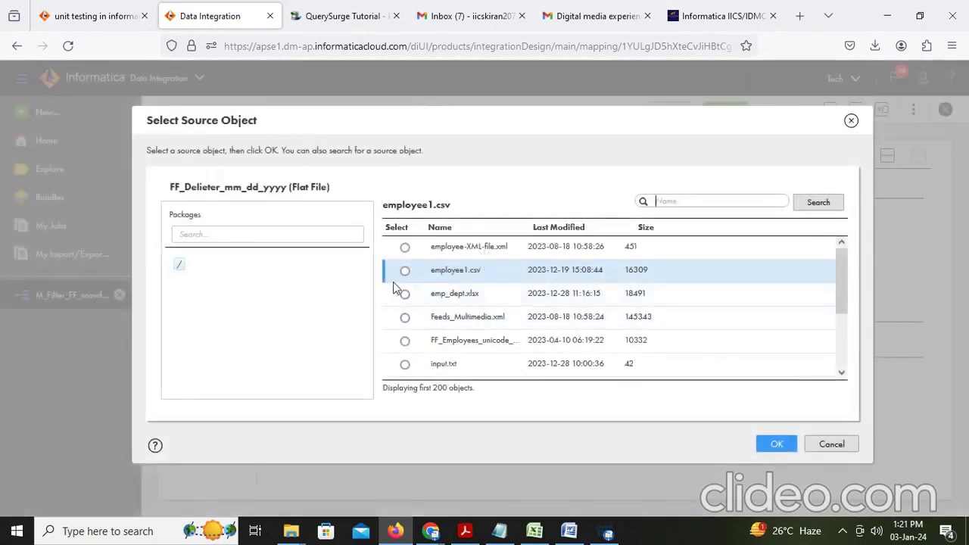
pyautogui.click(406, 272)
pyautogui.click(856, 442)
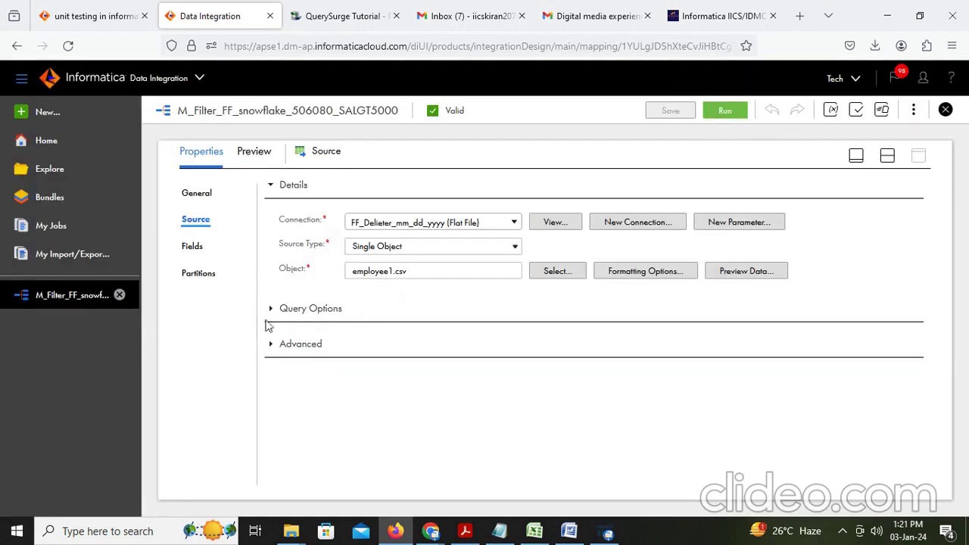
# Switch to the Word document and add the line "Here we are taking source as flat file"
pyautogui.click(569, 531)
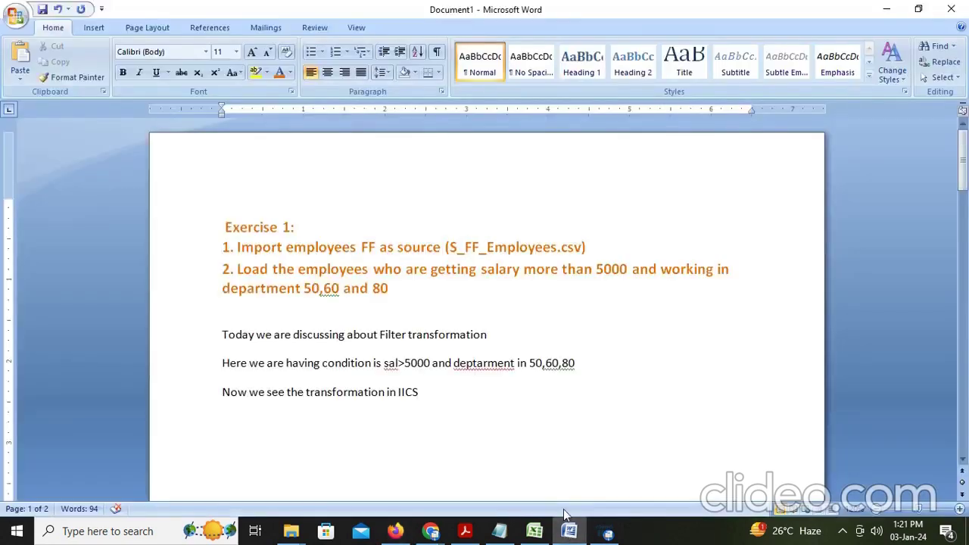
pyautogui.write('Here we are tak')
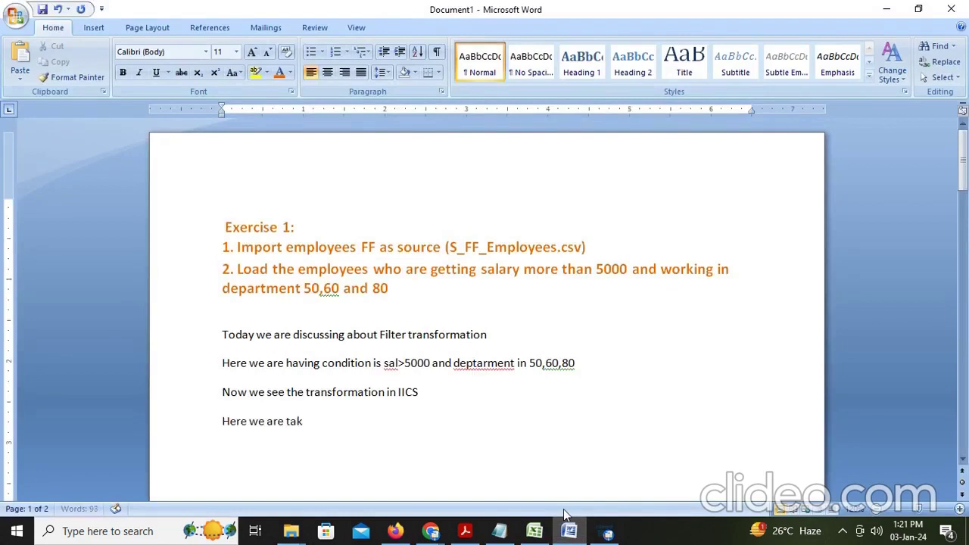
pyautogui.write('ing source as flat')
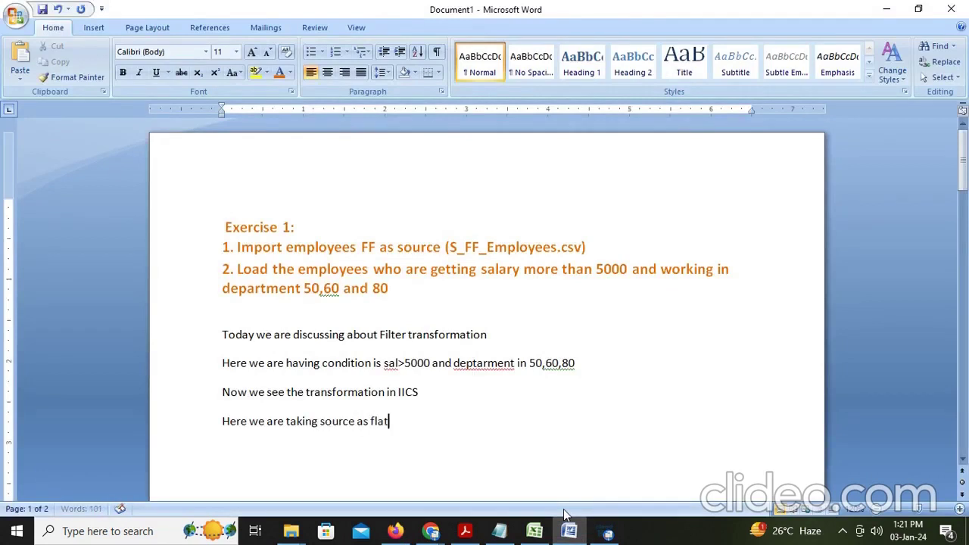
pyautogui.write(' file')
# Return to Informatica and accept the comma-delimited formatting options for employee1.csv
pyautogui.hotkey('alt', 'Tab')
pyautogui.click(615, 271)
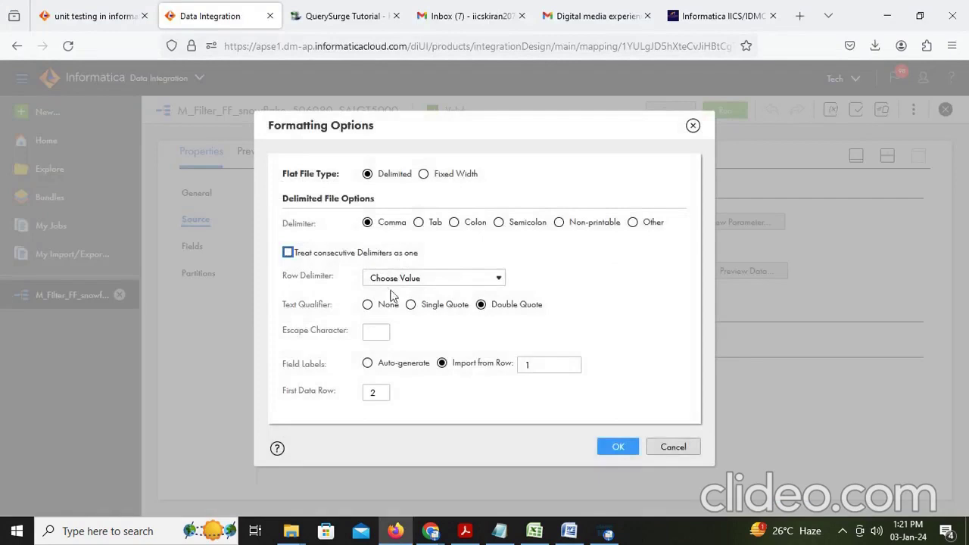
pyautogui.click(615, 446)
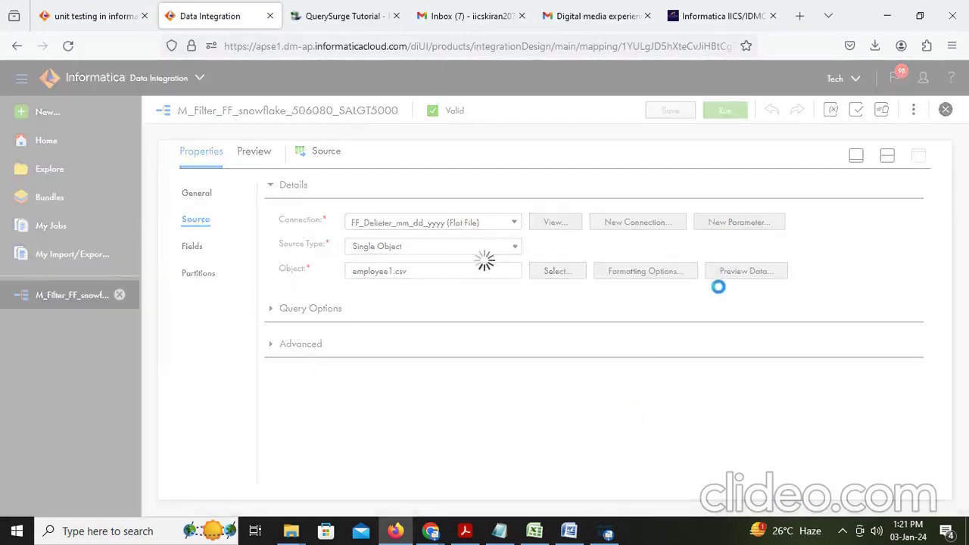
# Preview the employee1.csv source data and close the preview
pyautogui.click(742, 274)
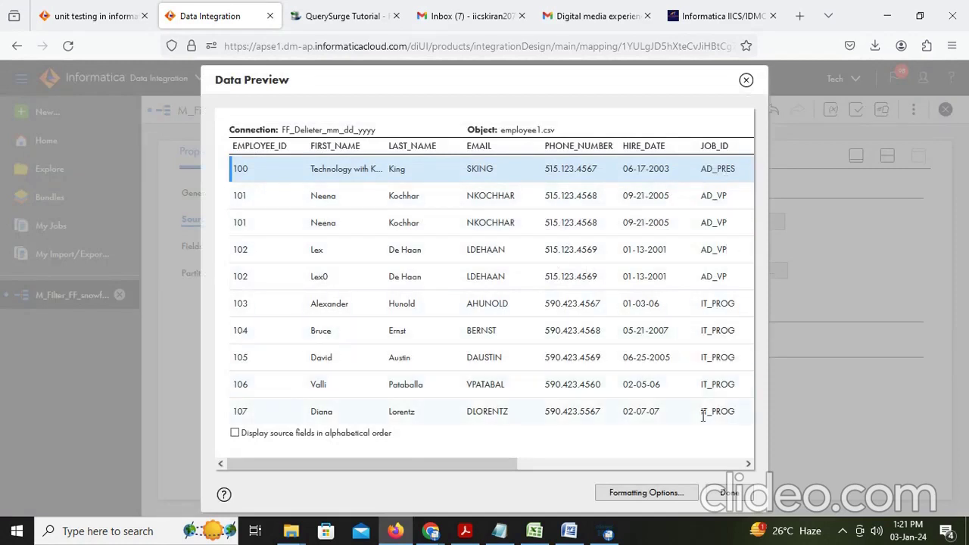
pyautogui.moveTo(466, 464)
pyautogui.mouseDown()
pyautogui.moveTo(771, 454)
pyautogui.moveTo(461, 469)
pyautogui.mouseUp()
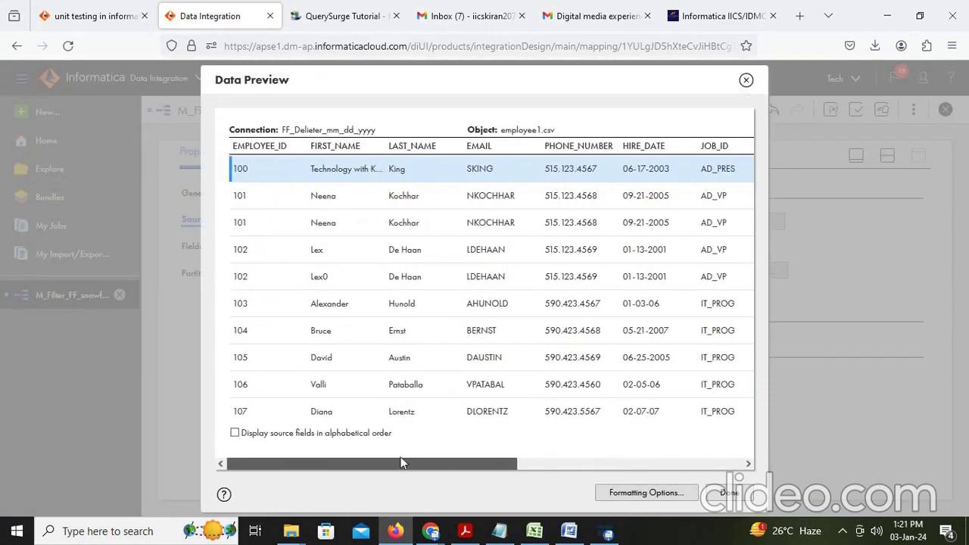
pyautogui.click(730, 493)
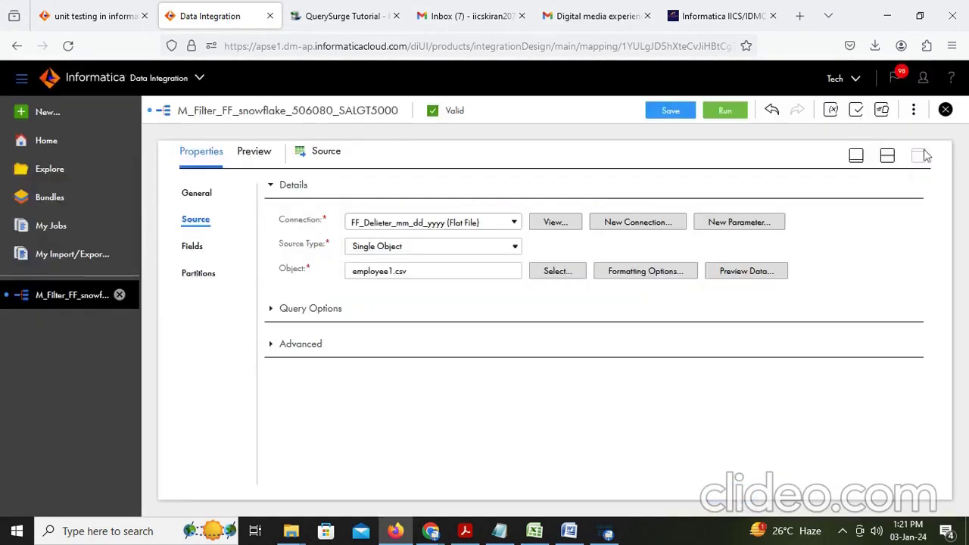
# Switch to the Word document and add the line "Drag and drop filter transformation between source and target"
pyautogui.click(887, 156)
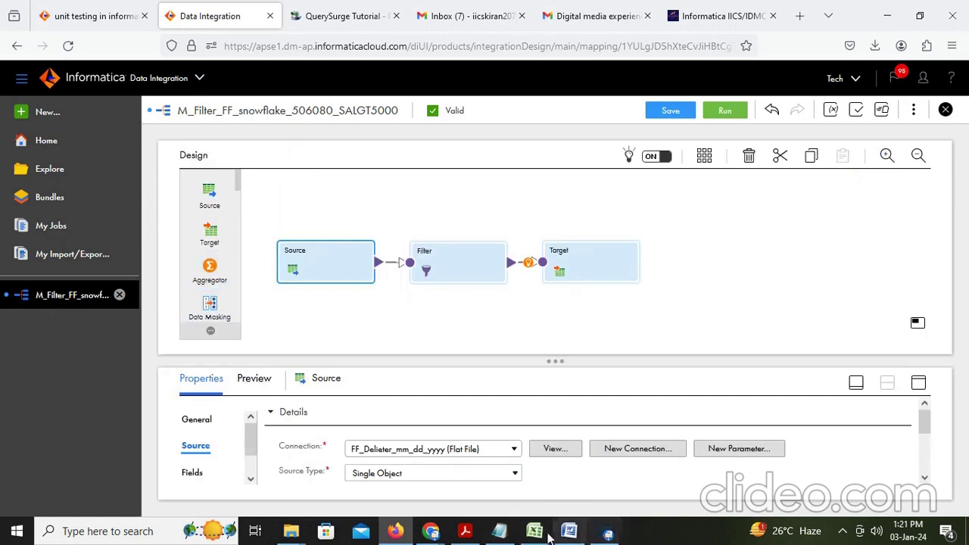
pyautogui.click(573, 533)
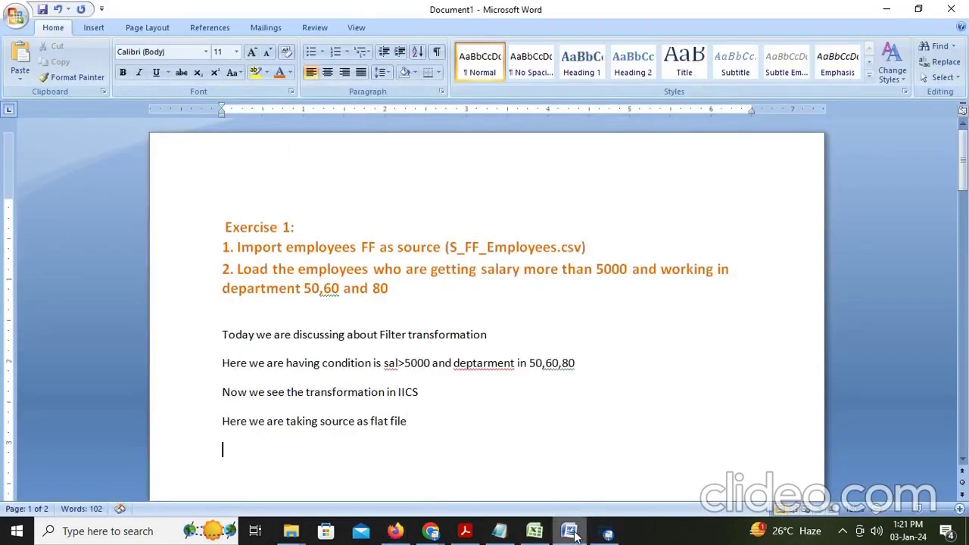
pyautogui.write('Drag and drop fi')
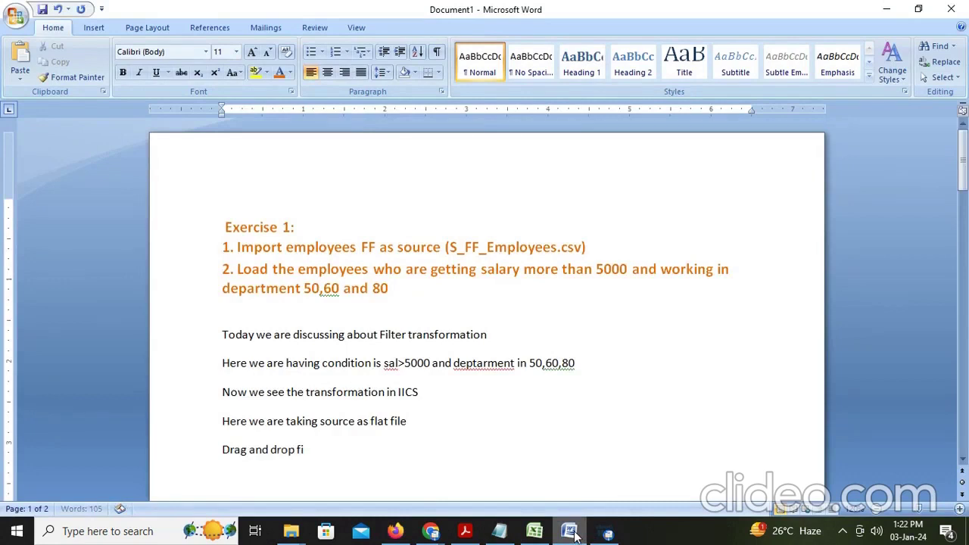
pyautogui.write('let')
pyautogui.press('BackSpace')
pyautogui.write('r transfo')
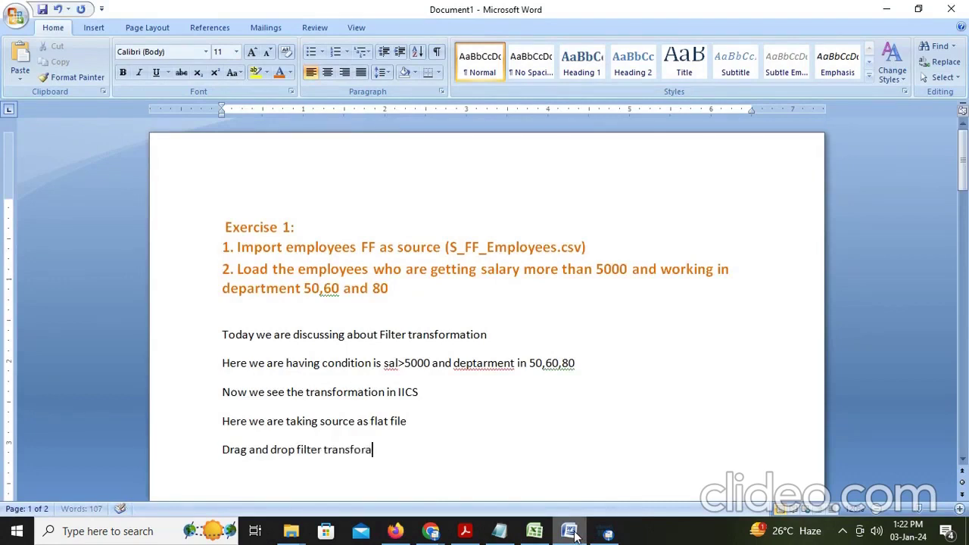
pyautogui.write('rmation between sourc')
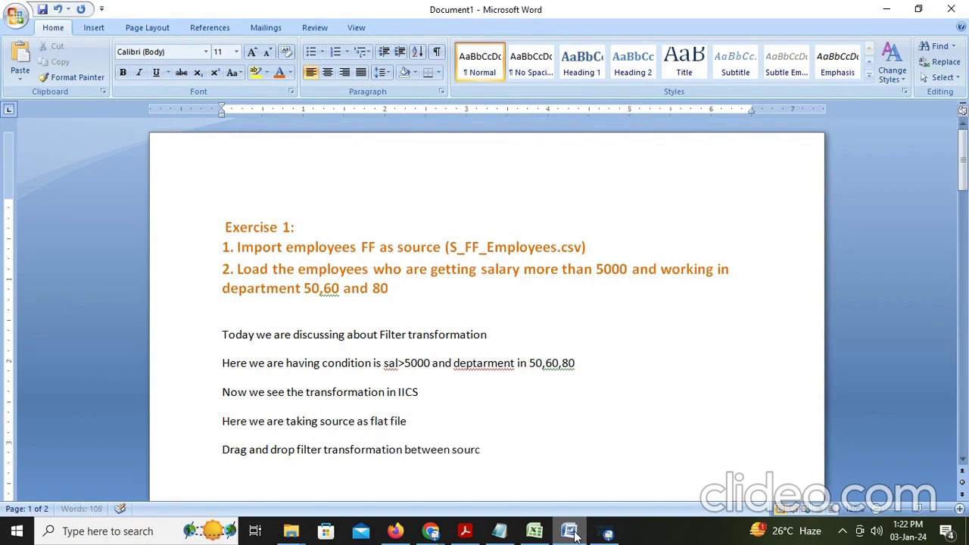
pyautogui.write('e and target')
pyautogui.press('Return')
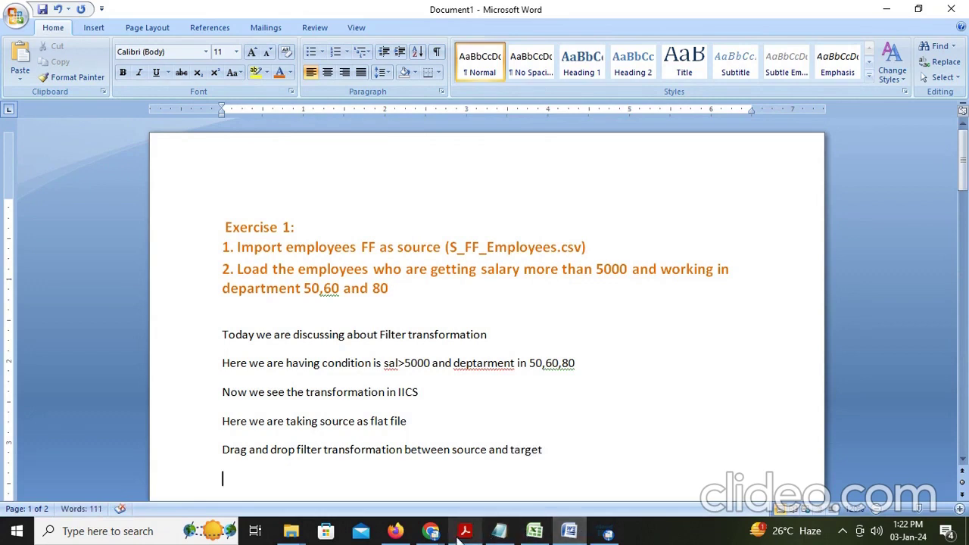
# Return to Informatica and display the Source's fields with their native names, types, precision and scale available for editing
pyautogui.click(395, 531)
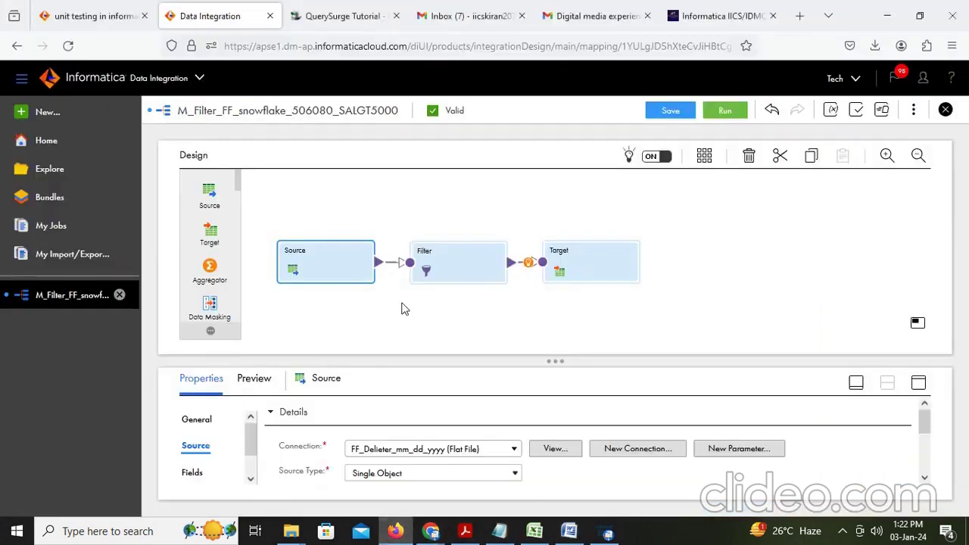
pyautogui.click(448, 265)
pyautogui.click(350, 265)
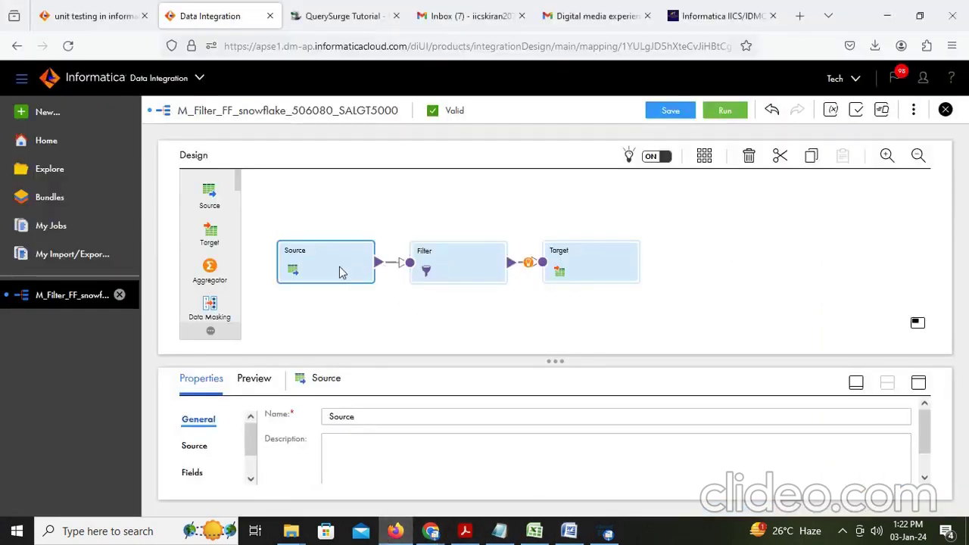
pyautogui.click(919, 383)
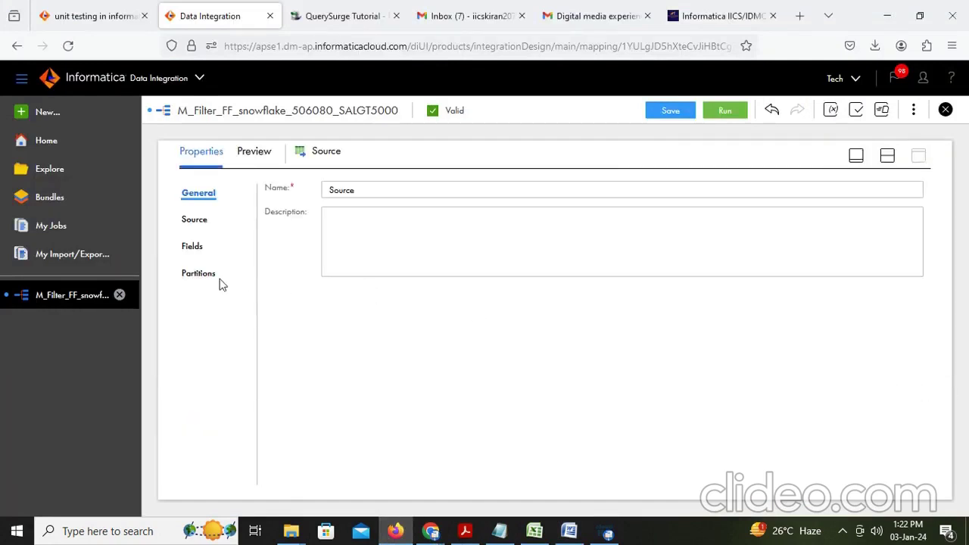
pyautogui.click(194, 250)
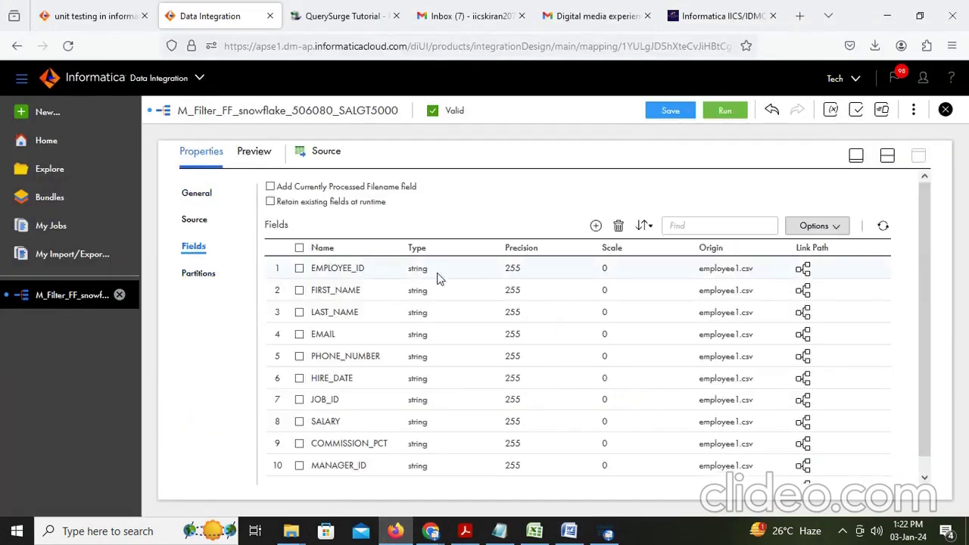
pyautogui.scroll(-1, 431, 308)
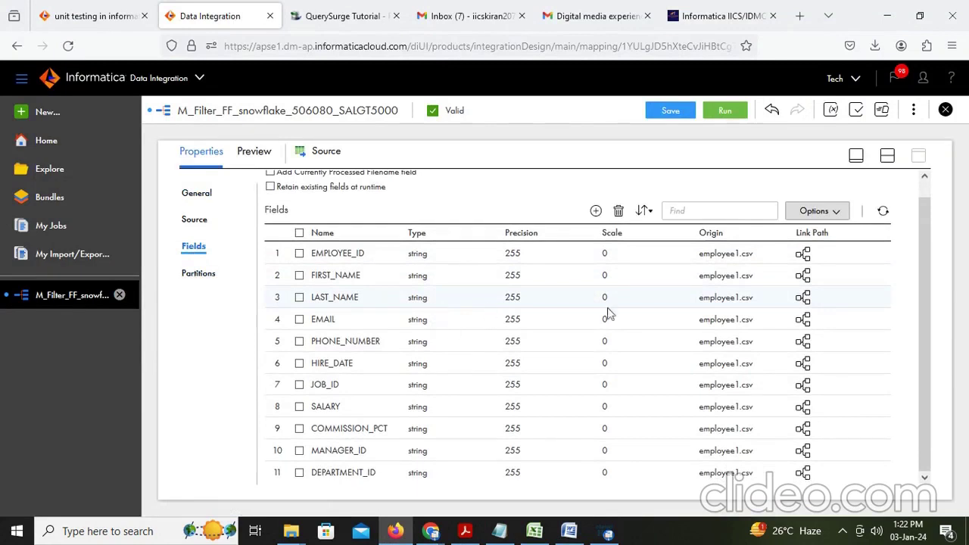
pyautogui.click(816, 210)
pyautogui.click(813, 296)
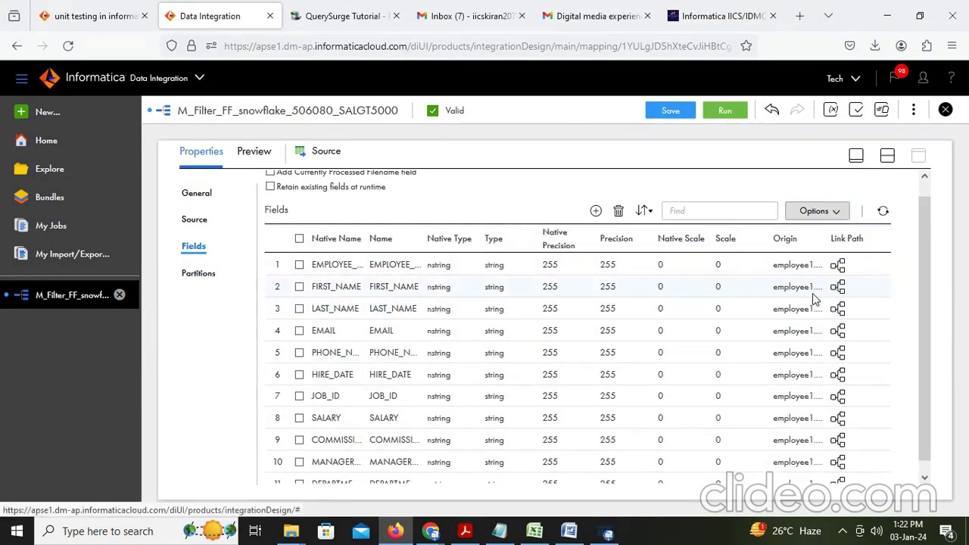
# Mark the Source fields EMPLOYEE_ID, HIRE_DATE, SALARY, COMMISSION_PCT, MANAGER_ID and DEPARTMENT_ID
pyautogui.click(300, 266)
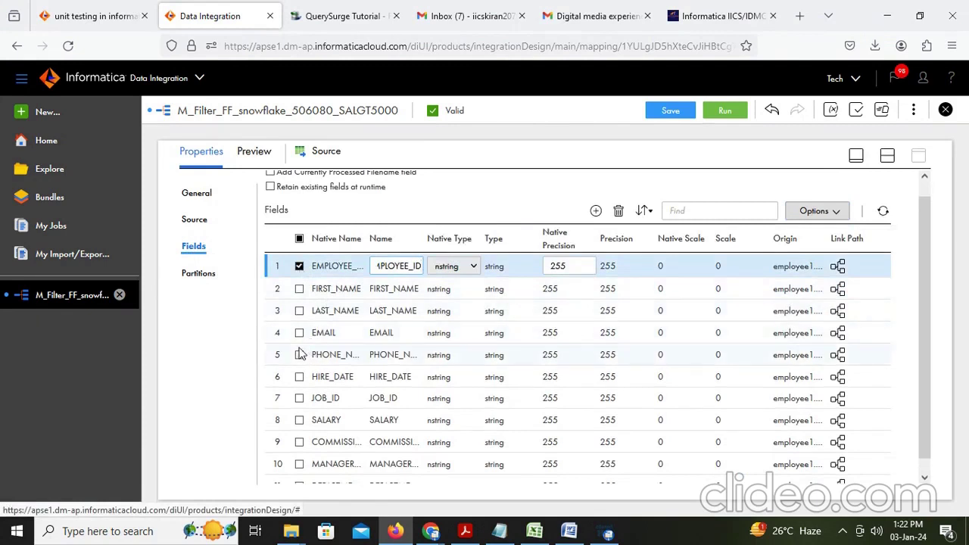
pyautogui.click(299, 377)
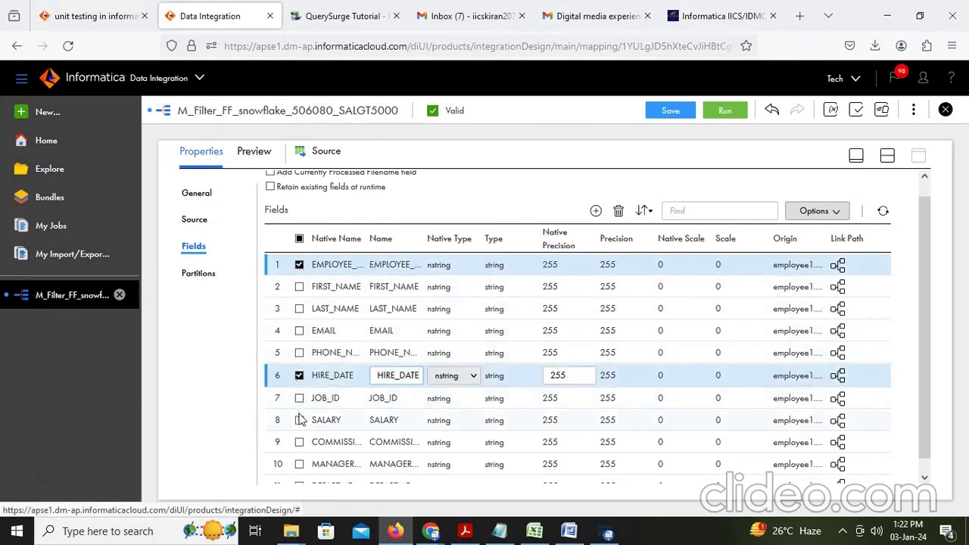
pyautogui.click(300, 421)
pyautogui.scroll(-1, 299, 426)
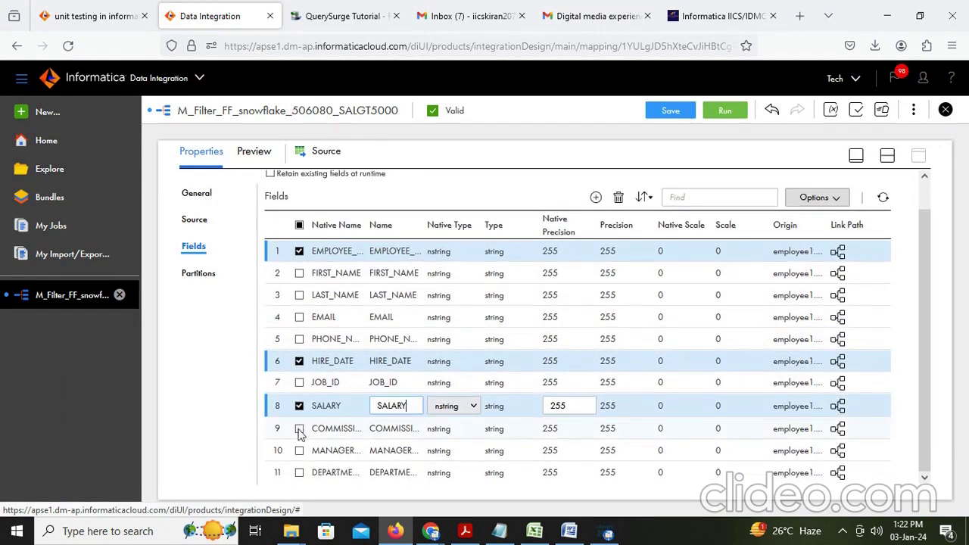
pyautogui.click(299, 428)
pyautogui.click(299, 451)
pyautogui.click(299, 473)
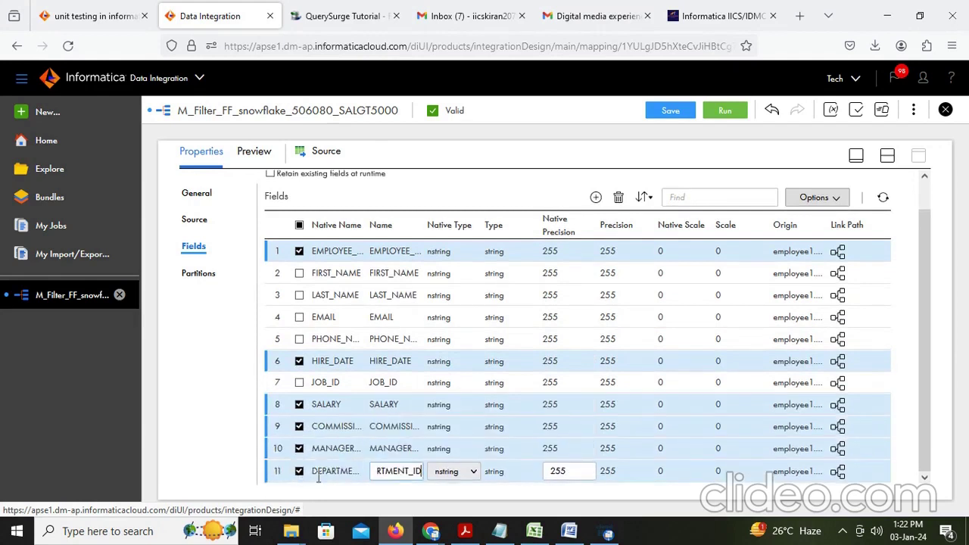
# Set the native type of DEPARTMENT_ID and MANAGER_ID to number, keeping MANAGER_ID marked
pyautogui.click(461, 473)
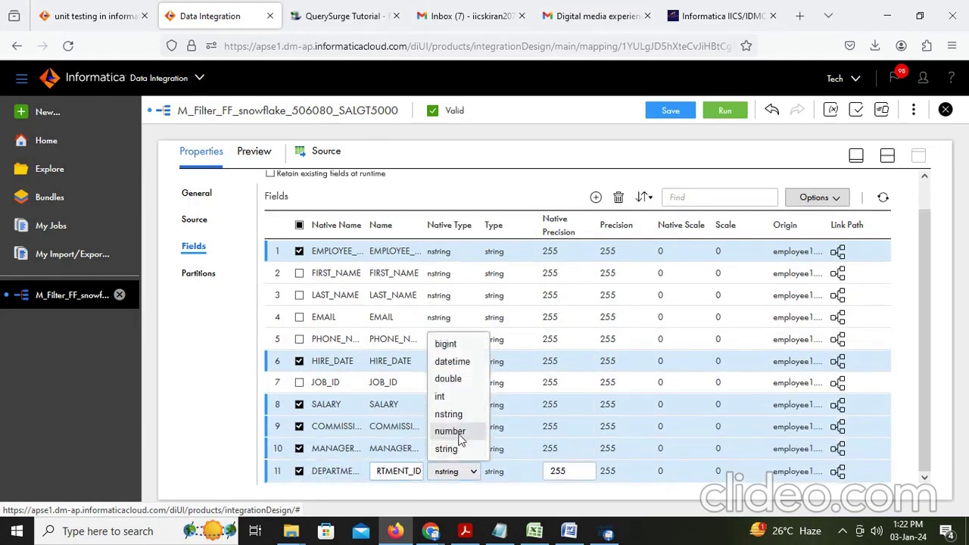
pyautogui.click(459, 433)
pyautogui.click(458, 450)
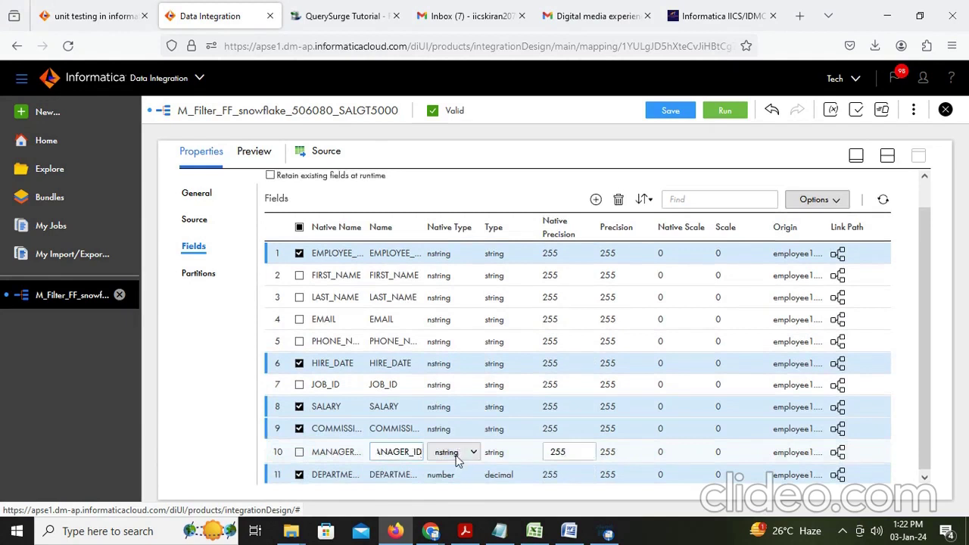
pyautogui.click(457, 458)
pyautogui.click(449, 414)
pyautogui.click(298, 453)
# Set the native type of COMMISSION_PCT and SALARY to number, keeping both fields marked
pyautogui.click(457, 432)
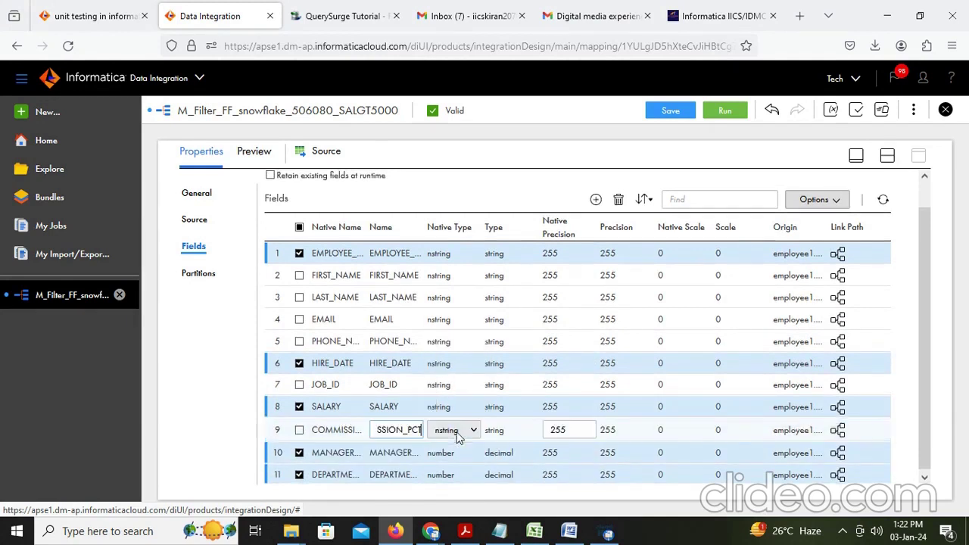
pyautogui.click(460, 430)
pyautogui.click(450, 390)
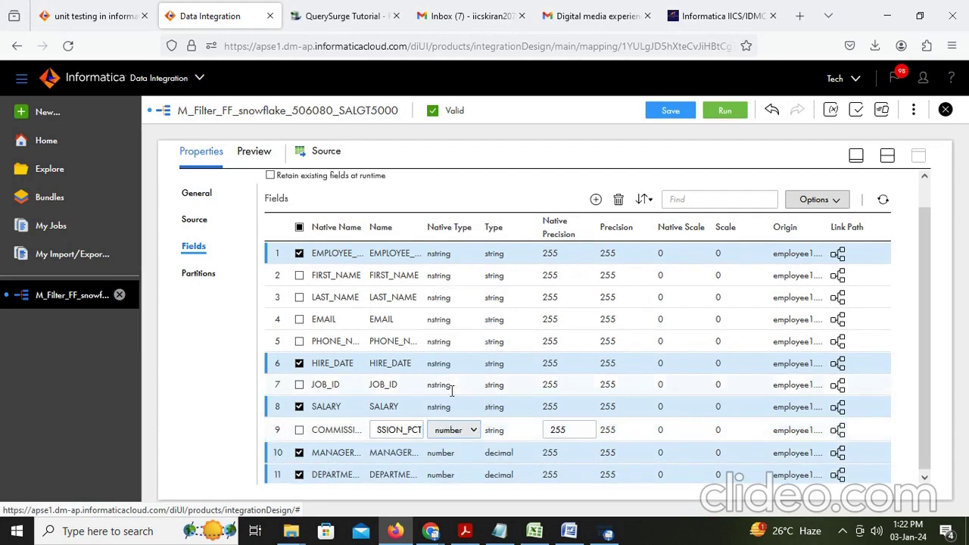
pyautogui.click(299, 430)
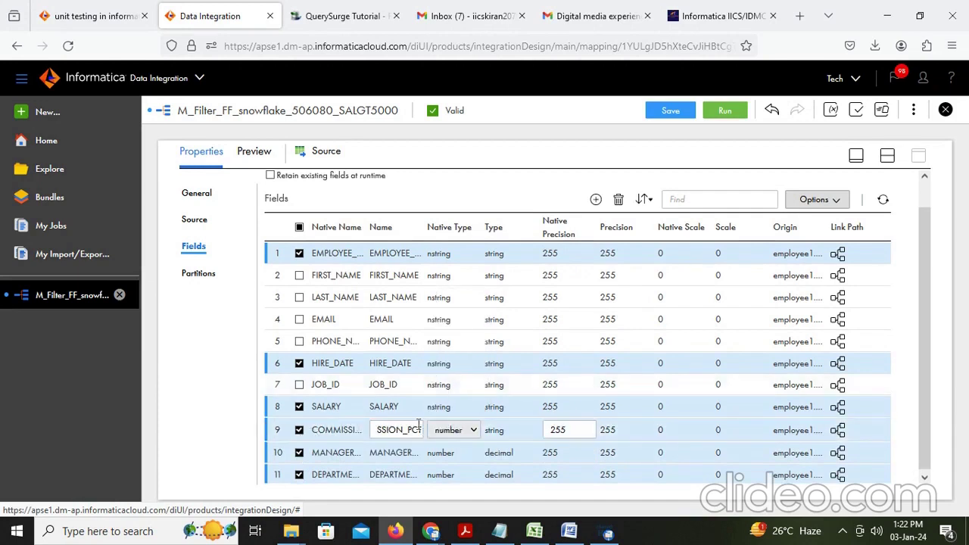
pyautogui.click(454, 409)
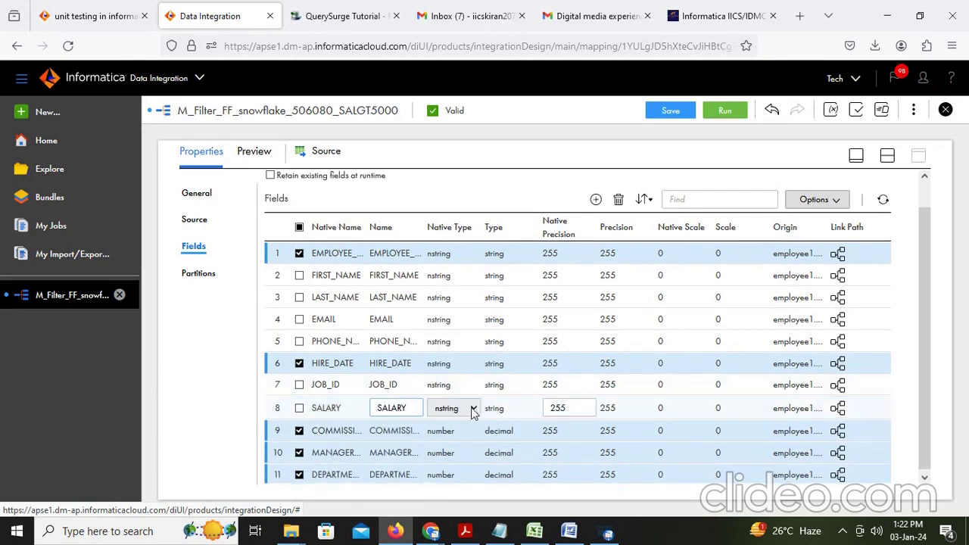
pyautogui.click(471, 409)
pyautogui.click(449, 368)
pyautogui.click(299, 408)
# Set the native type of HIRE_DATE to datetime and keep the field marked
pyautogui.click(444, 363)
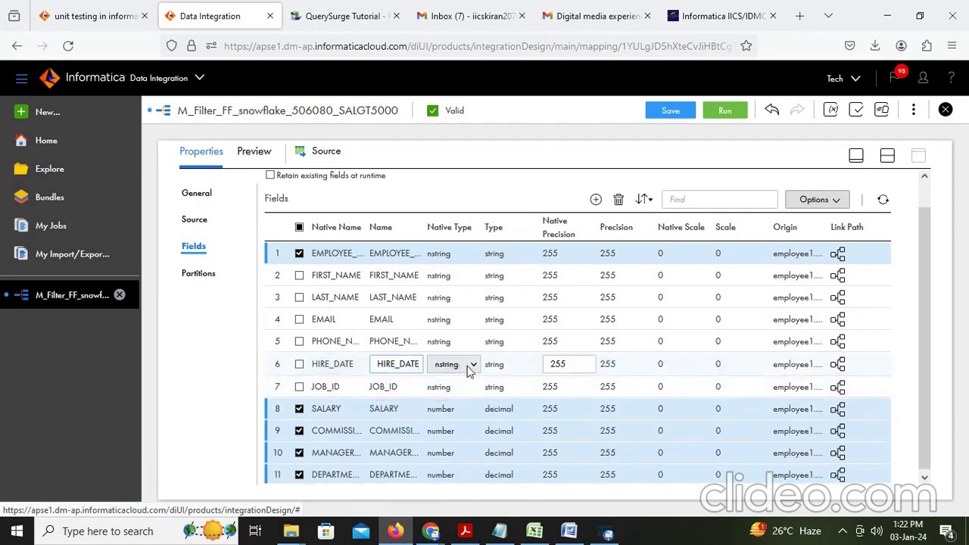
pyautogui.click(471, 364)
pyautogui.click(452, 403)
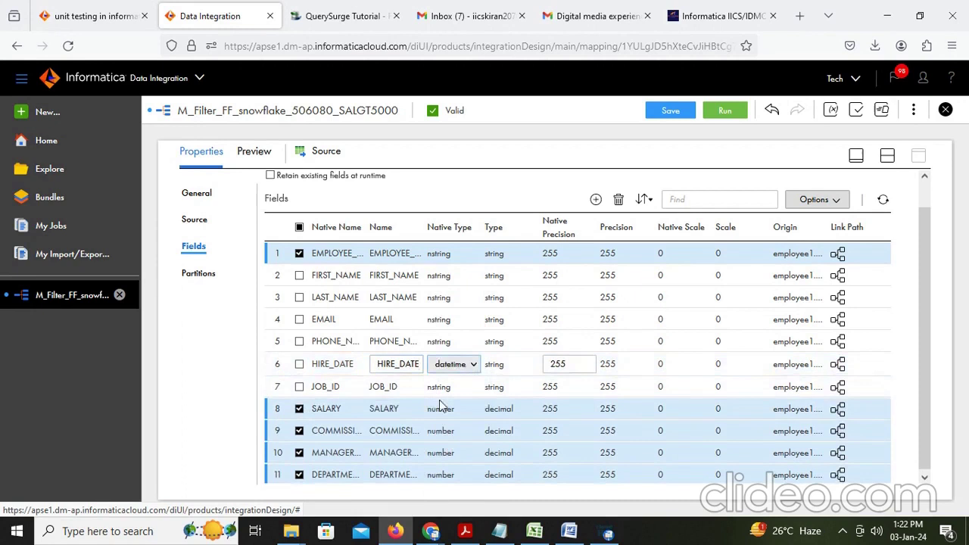
pyautogui.click(300, 364)
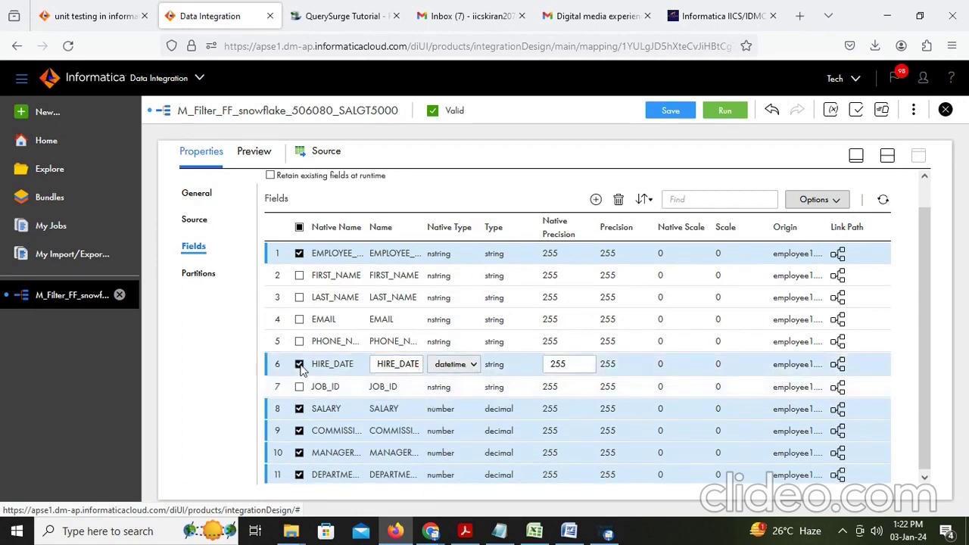
# Set the native type of EMPLOYEE_ID to number, keep it marked, and save the mapping
pyautogui.click(446, 252)
pyautogui.click(468, 254)
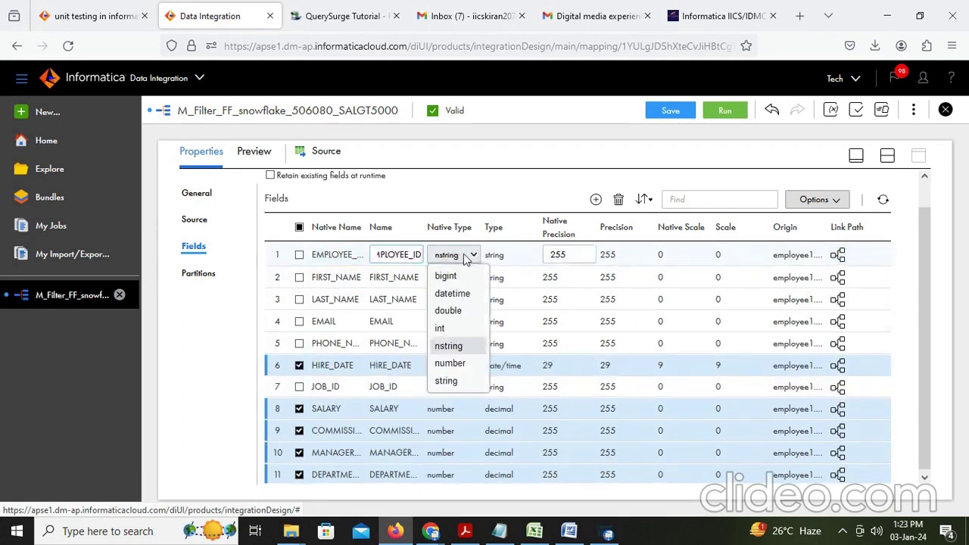
pyautogui.click(453, 364)
pyautogui.click(300, 256)
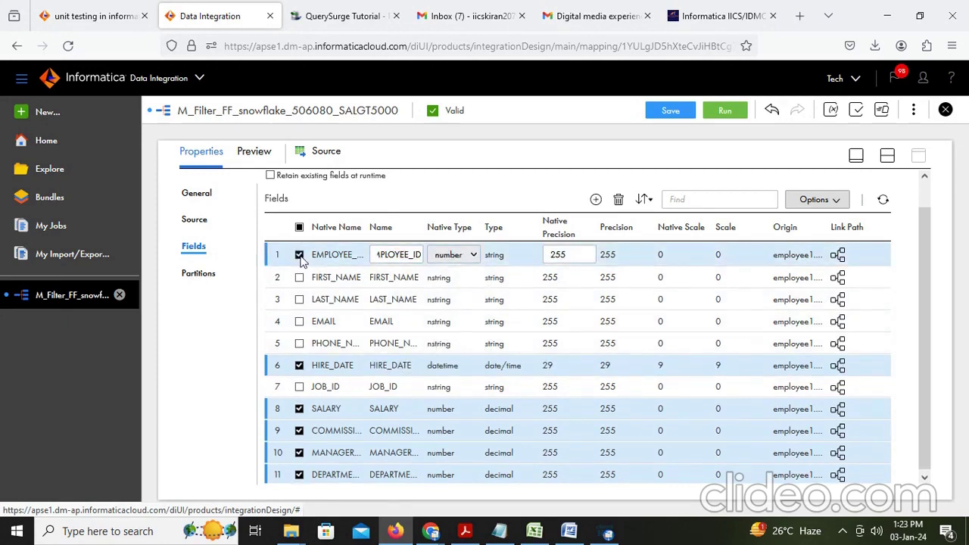
pyautogui.click(669, 110)
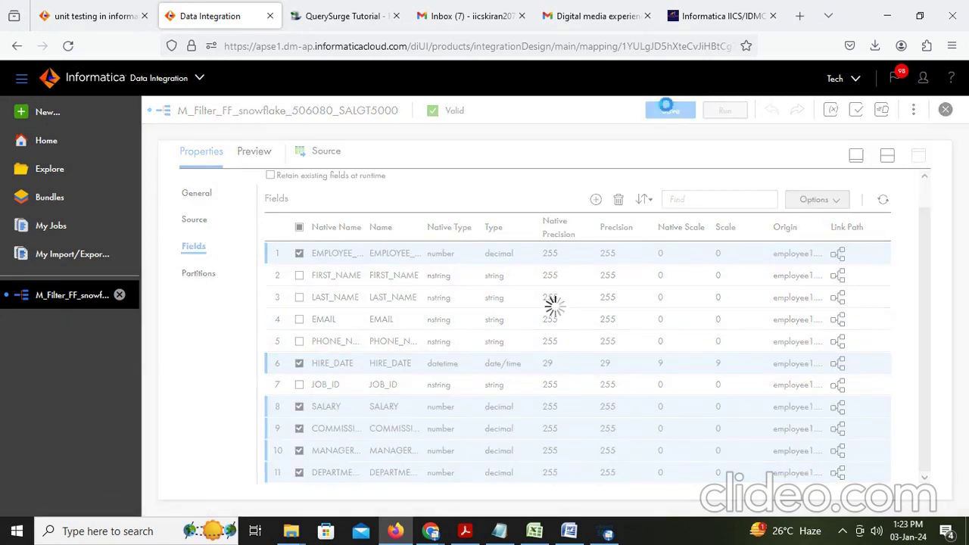
# Restore the mapping canvas and open the Filter transformation's filter condition settings in the enlarged properties view
pyautogui.click(887, 155)
pyautogui.click(481, 261)
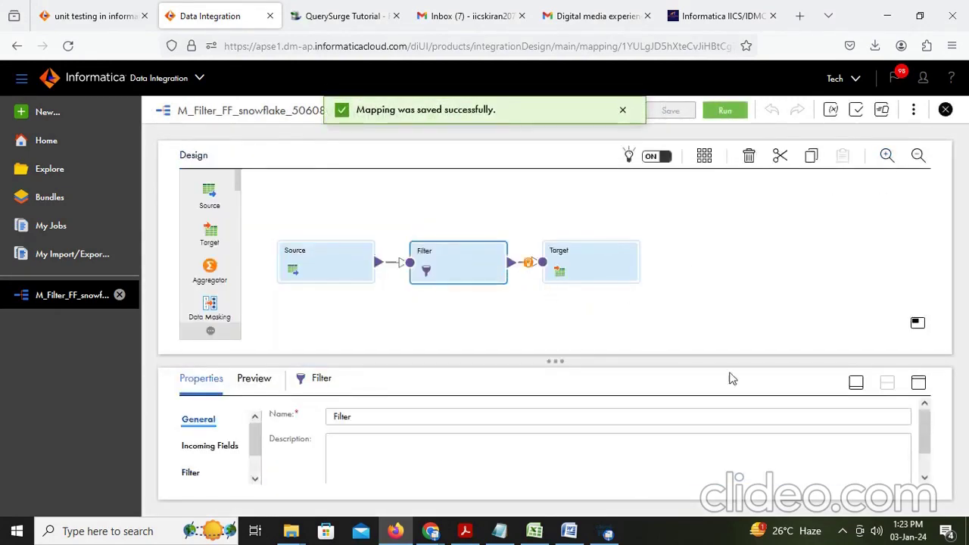
pyautogui.click(919, 383)
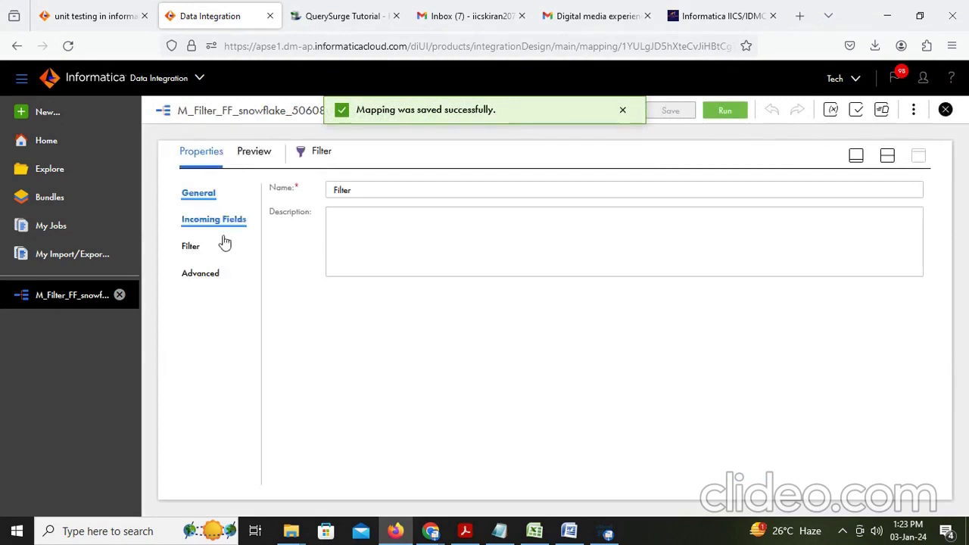
pyautogui.click(194, 248)
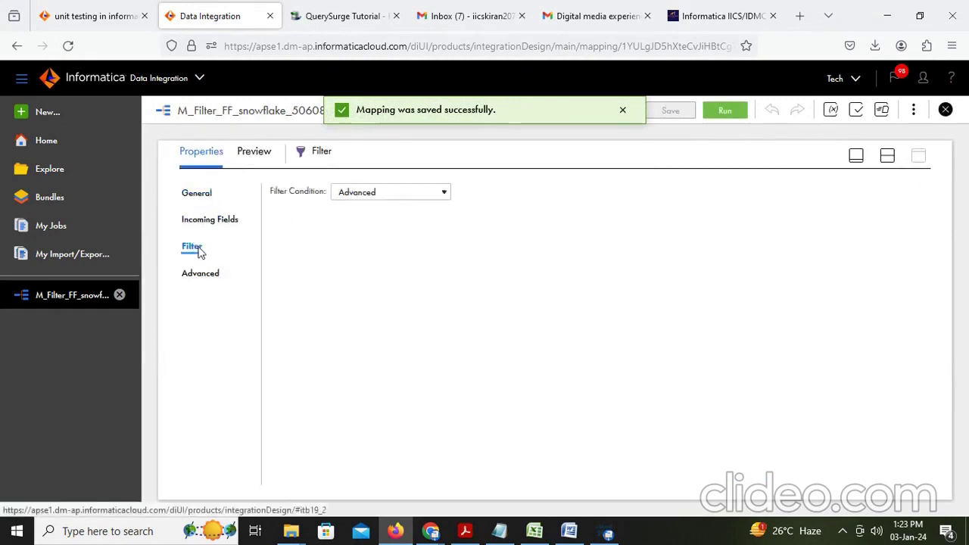
pyautogui.click(372, 192)
pyautogui.click(353, 214)
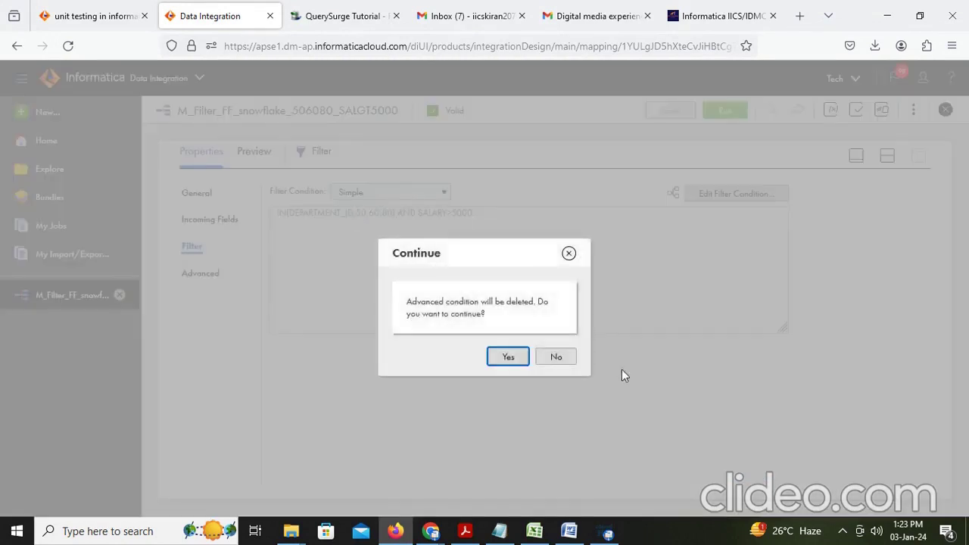
pyautogui.click(568, 253)
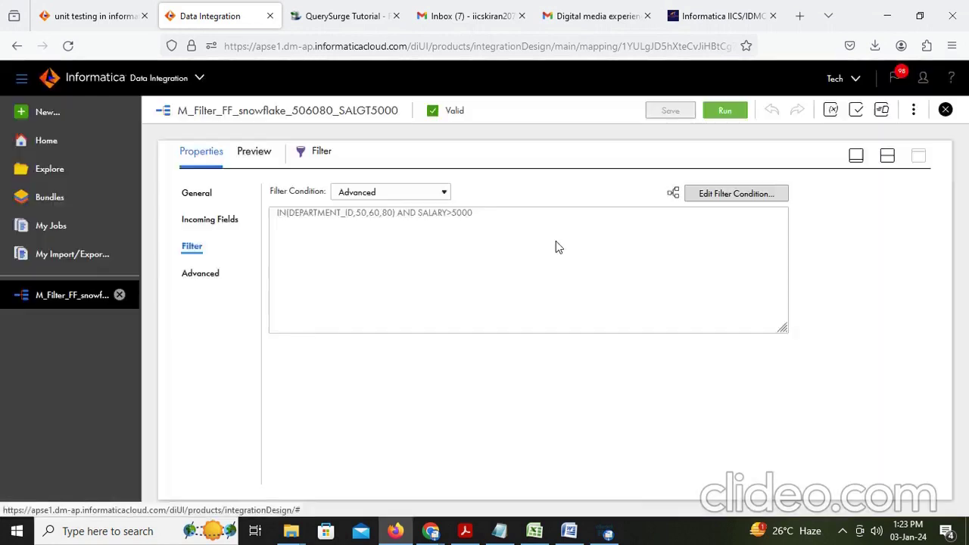
# Keep the filter condition type as Advanced, open the condition for editing, and examine its DEPARTMENT_ID list, AND operator and SALARY comparison
pyautogui.click(417, 194)
pyautogui.click(380, 235)
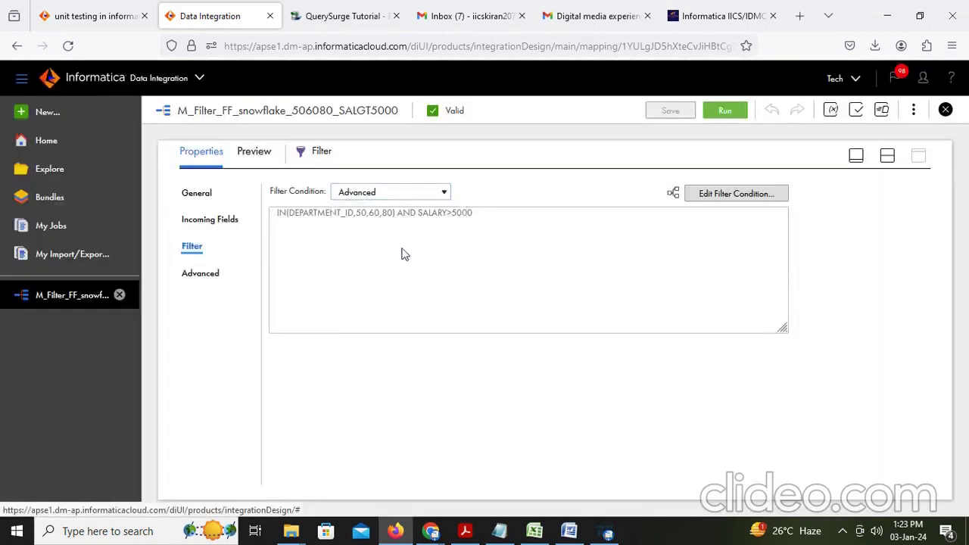
pyautogui.click(712, 195)
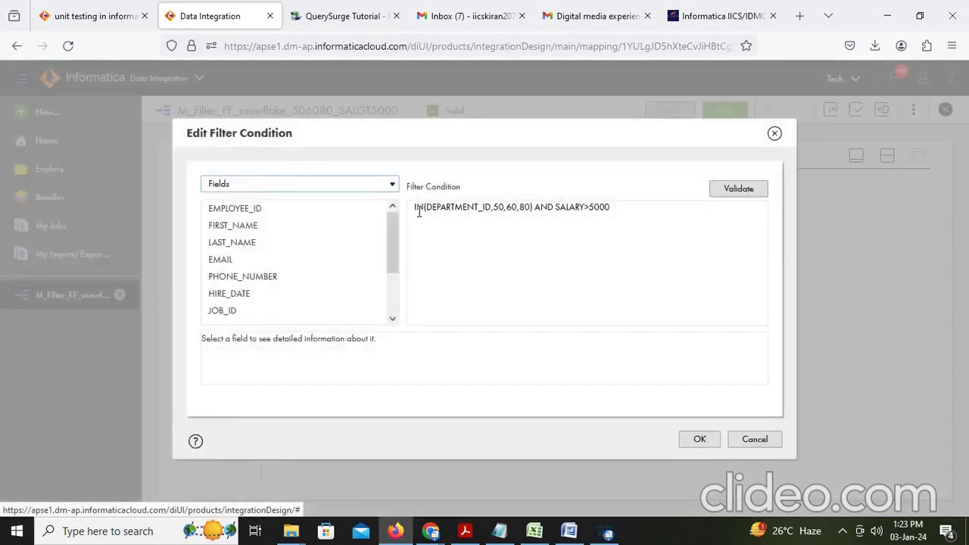
pyautogui.moveTo(414, 208); pyautogui.dragTo(496, 206)
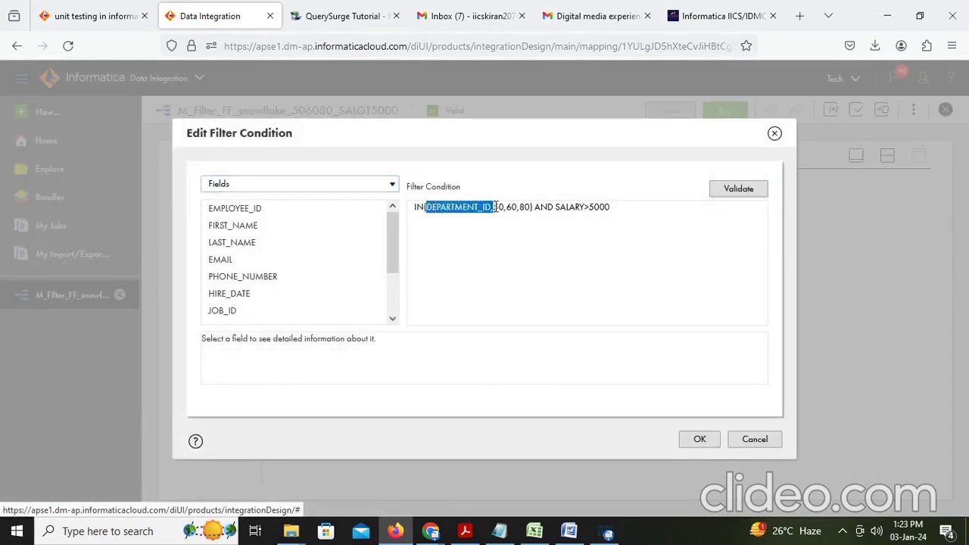
pyautogui.click(496, 208)
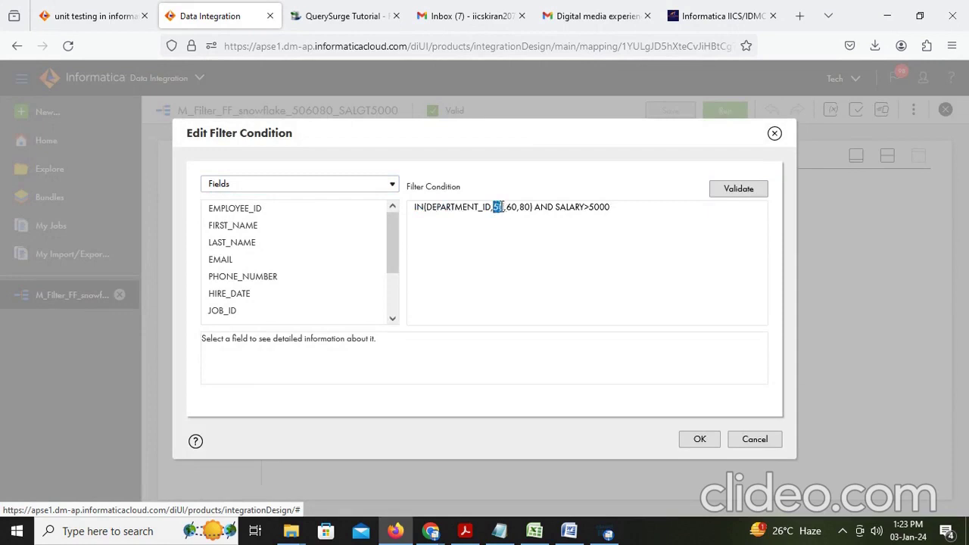
pyautogui.doubleClick(510, 207)
pyautogui.click(526, 206)
pyautogui.moveTo(548, 207); pyautogui.dragTo(589, 207)
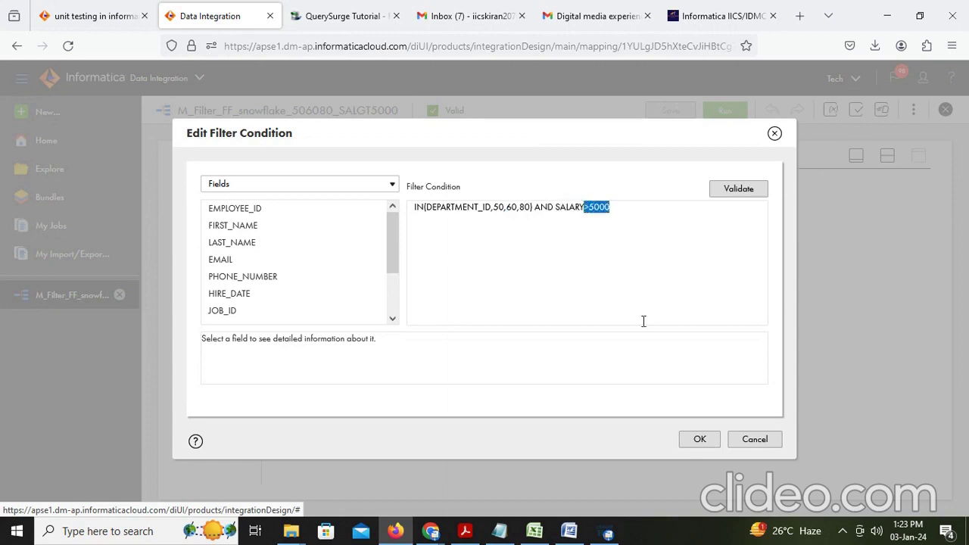
# Validate the filter expression IN(DEPARTMENT_ID,50,60,80) AND SALARY>5000, accept it, and save the mapping
pyautogui.click(736, 190)
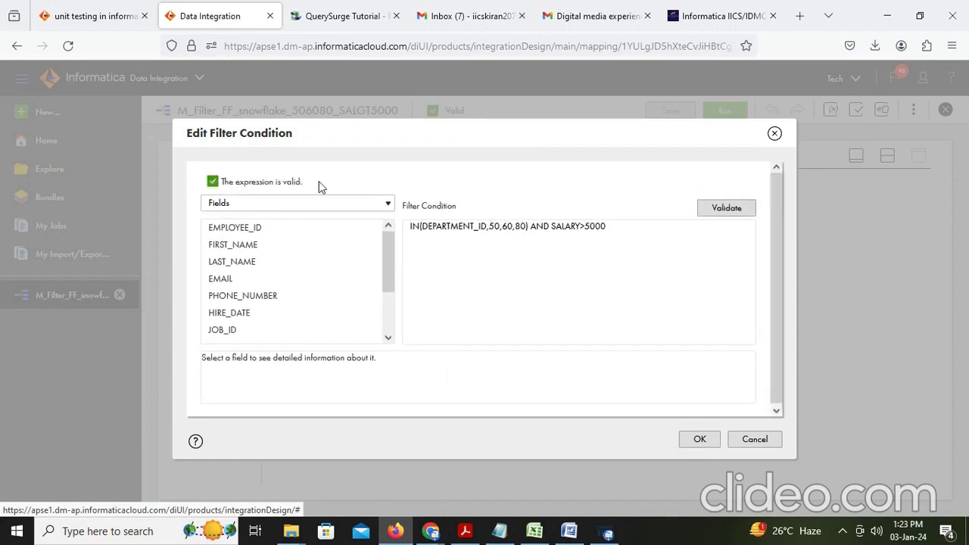
pyautogui.moveTo(319, 183); pyautogui.dragTo(264, 182)
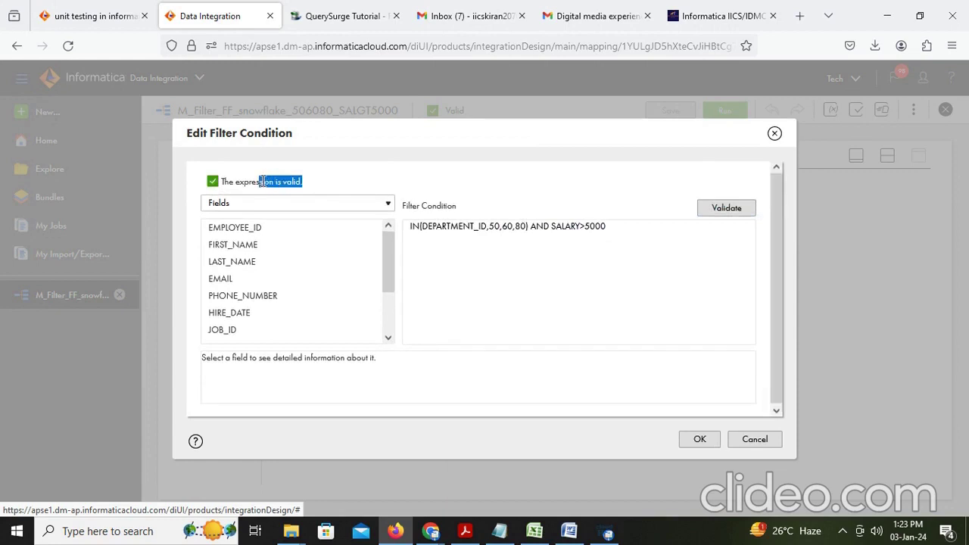
pyautogui.click(698, 440)
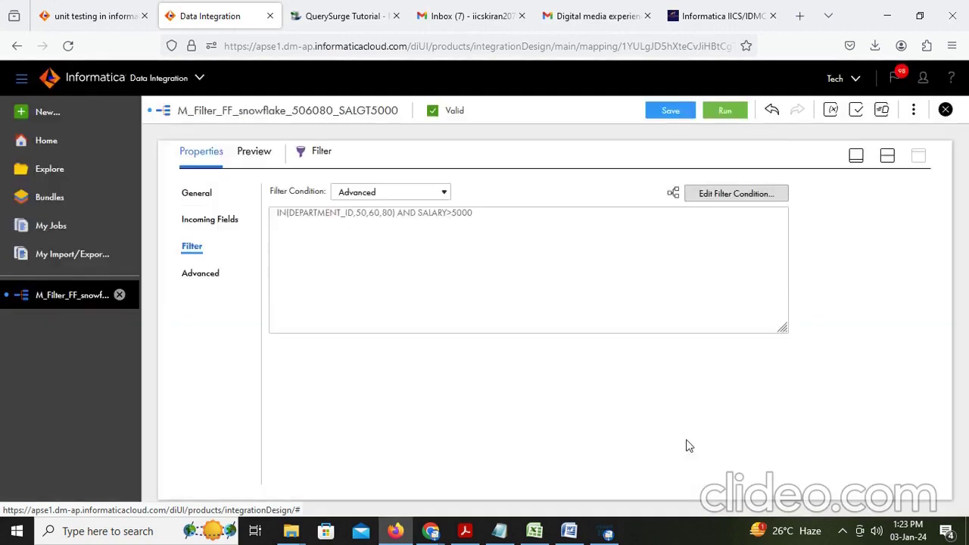
pyautogui.click(670, 112)
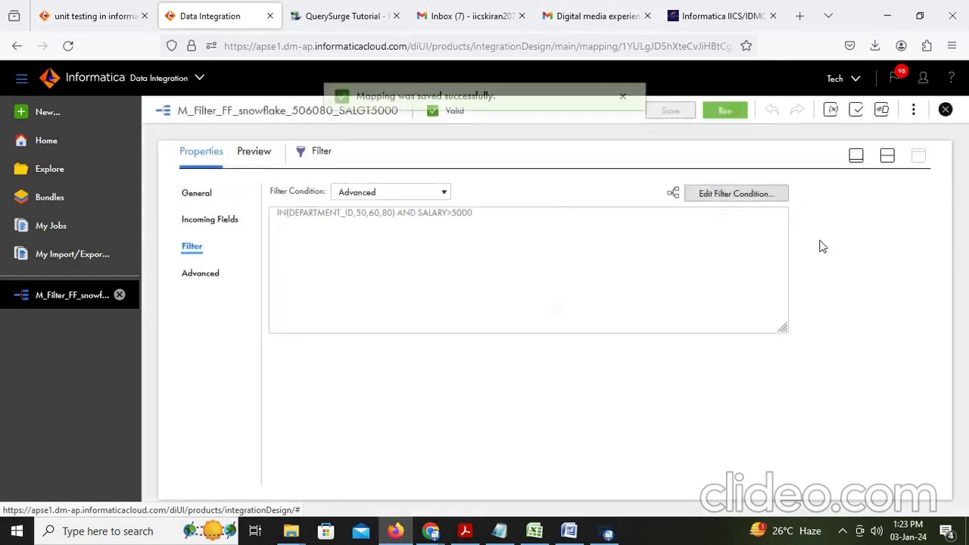
# Restore the mapping canvas, open the Target transformation's enlarged properties, and examine its incoming fields
pyautogui.click(887, 156)
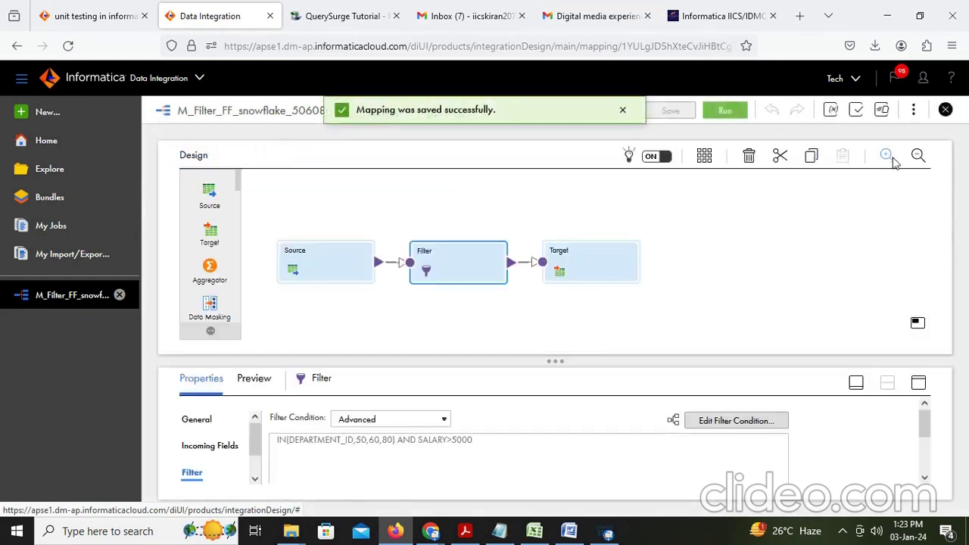
pyautogui.click(608, 259)
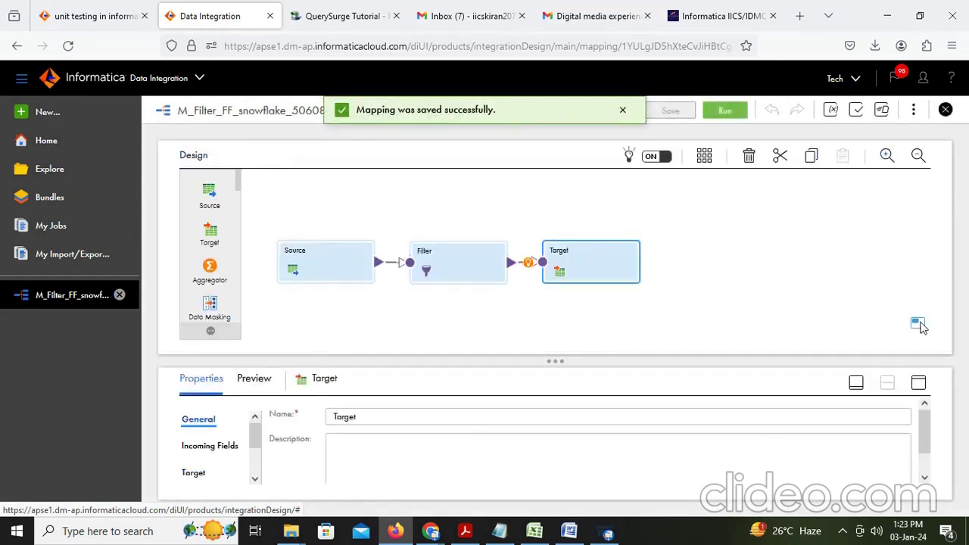
pyautogui.click(919, 383)
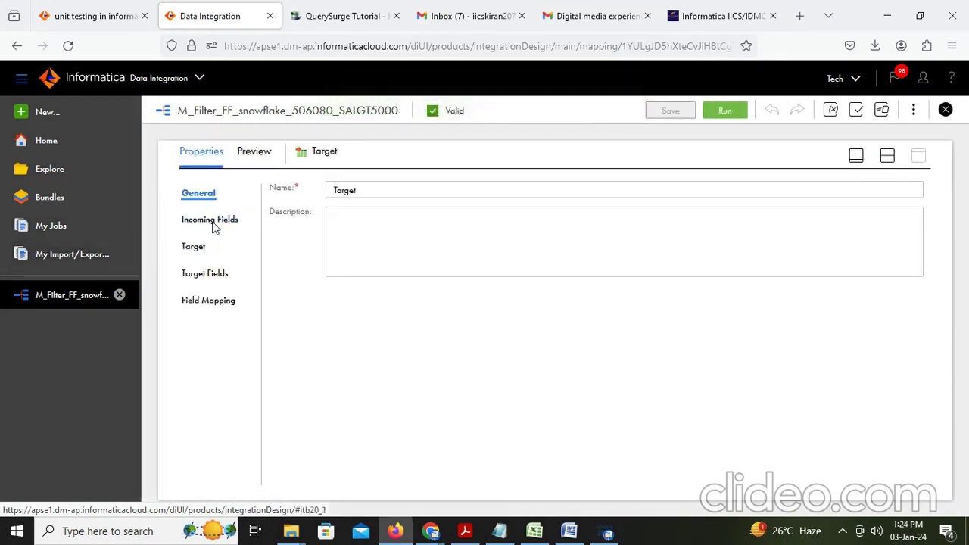
pyautogui.click(189, 221)
pyautogui.scroll(-3, 319, 419)
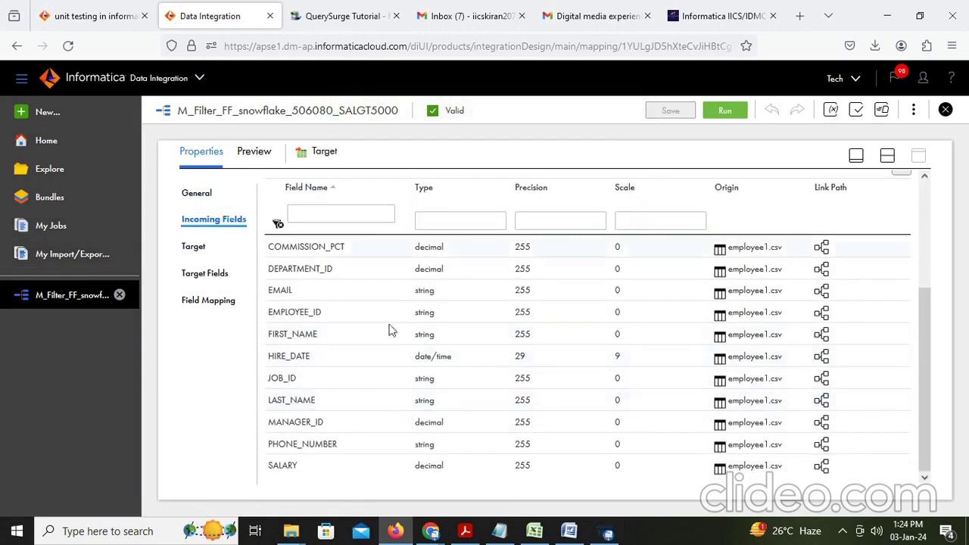
# Review the Target's snowflake_cloud connection and the available tables in TARGET_DB/CORE, leaving the object selection without changes
pyautogui.click(191, 247)
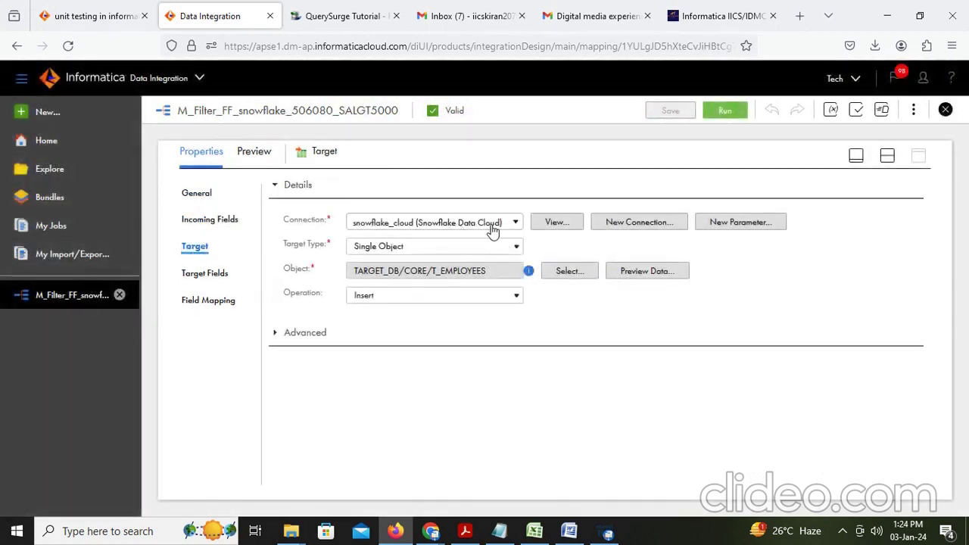
pyautogui.click(489, 224)
pyautogui.click(414, 387)
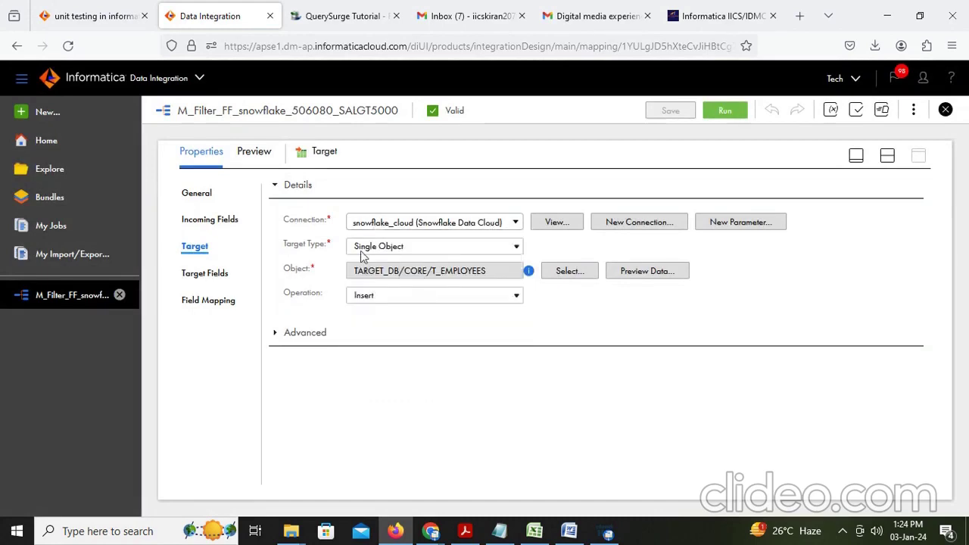
pyautogui.click(570, 271)
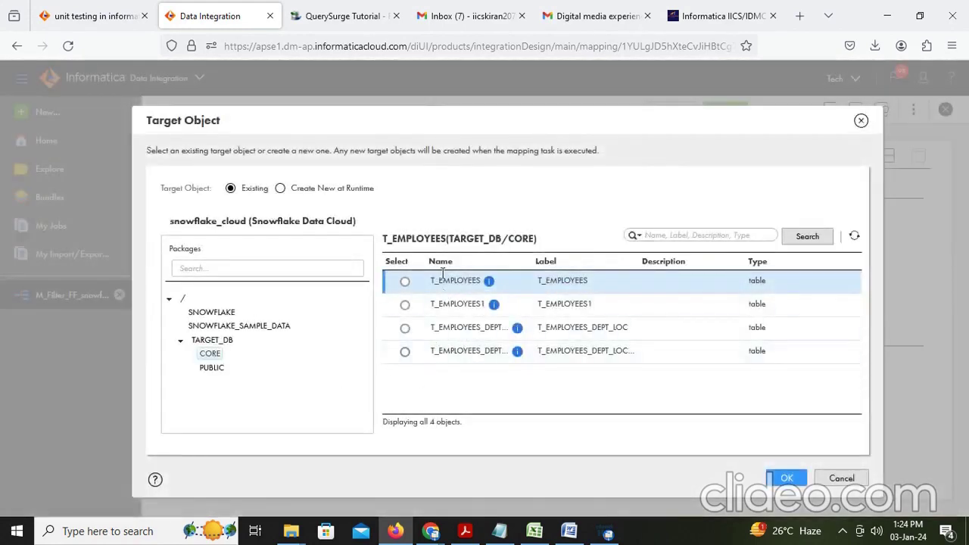
pyautogui.click(842, 476)
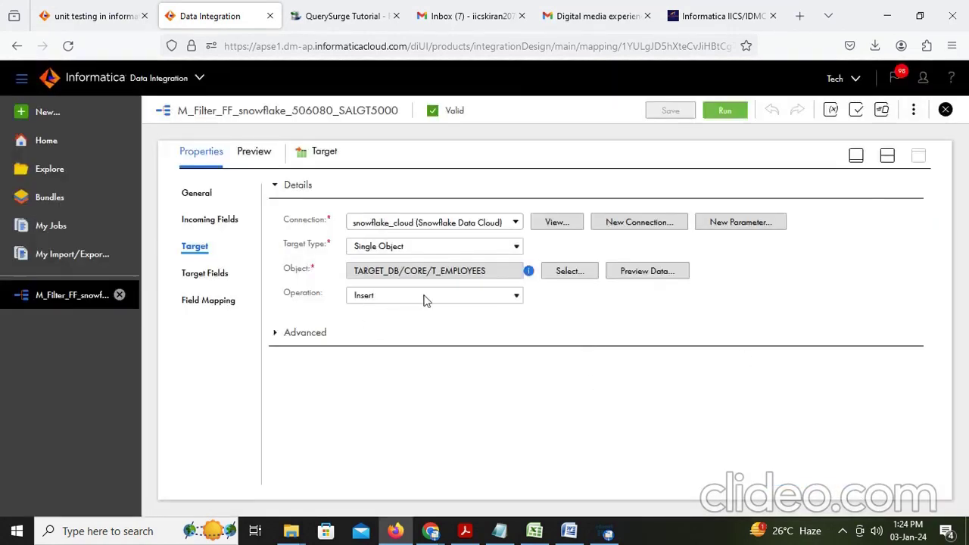
# Examine the Target's field mapping and the available Automap options without applying any
pyautogui.click(206, 301)
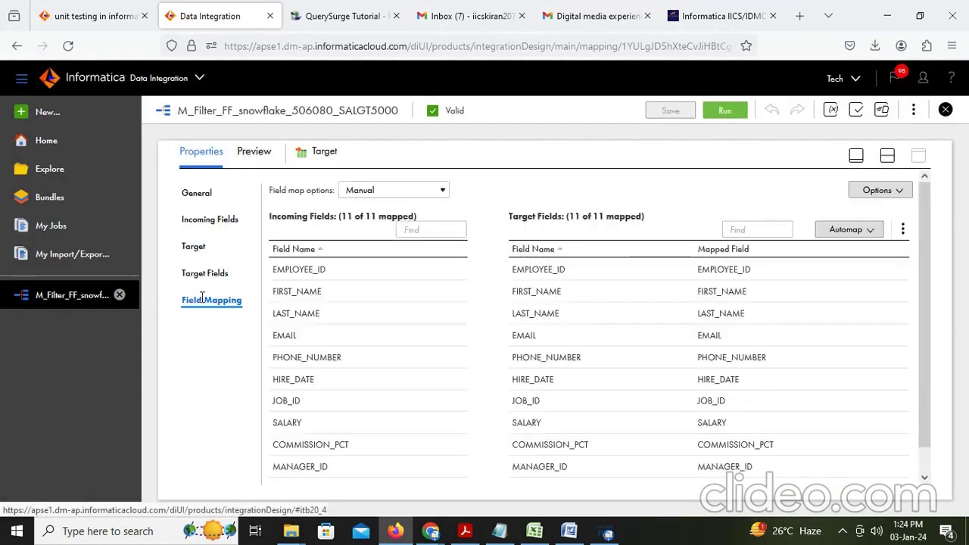
pyautogui.click(859, 229)
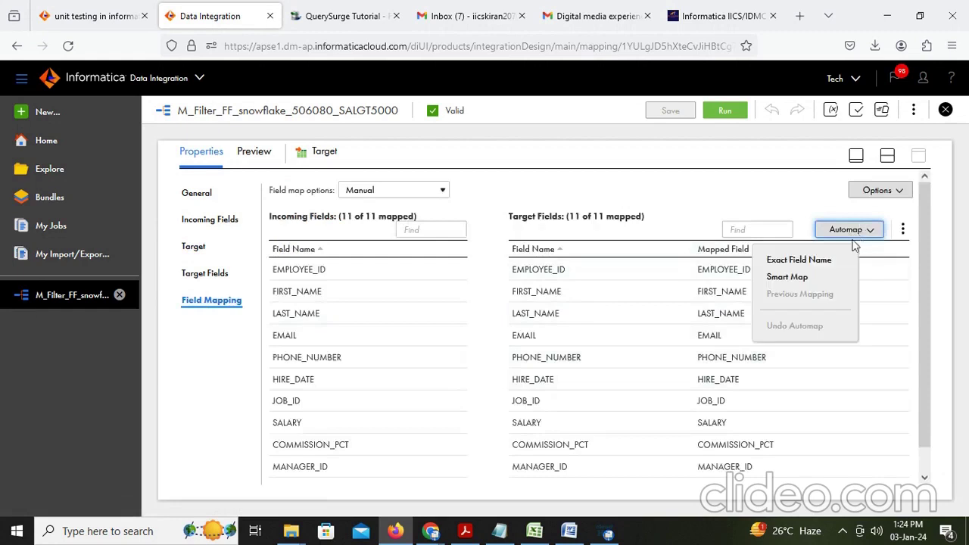
pyautogui.click(797, 202)
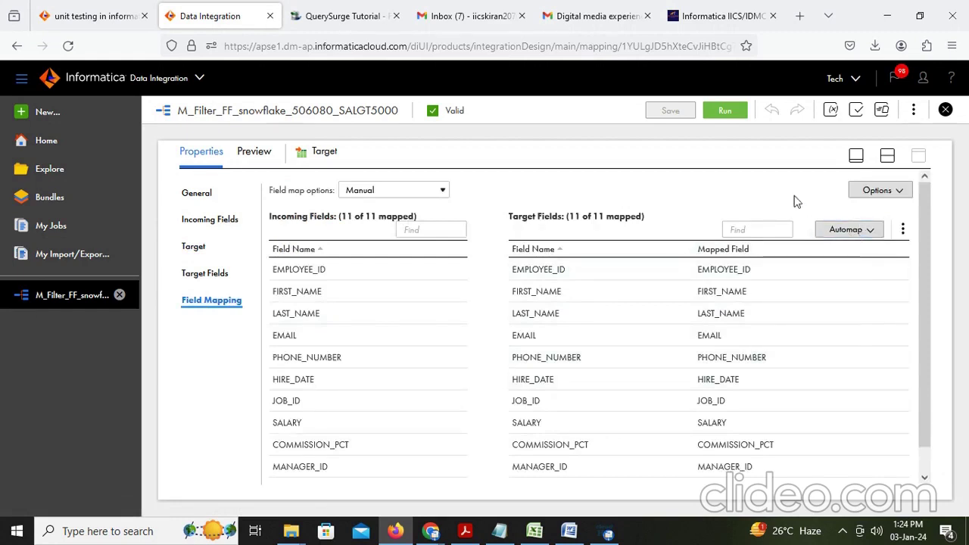
# Restore the mapping canvas and run M_Filter_FF_snowflake_506080_SALGT5000 on the preselected runtime environment
pyautogui.click(888, 156)
pyautogui.click(778, 271)
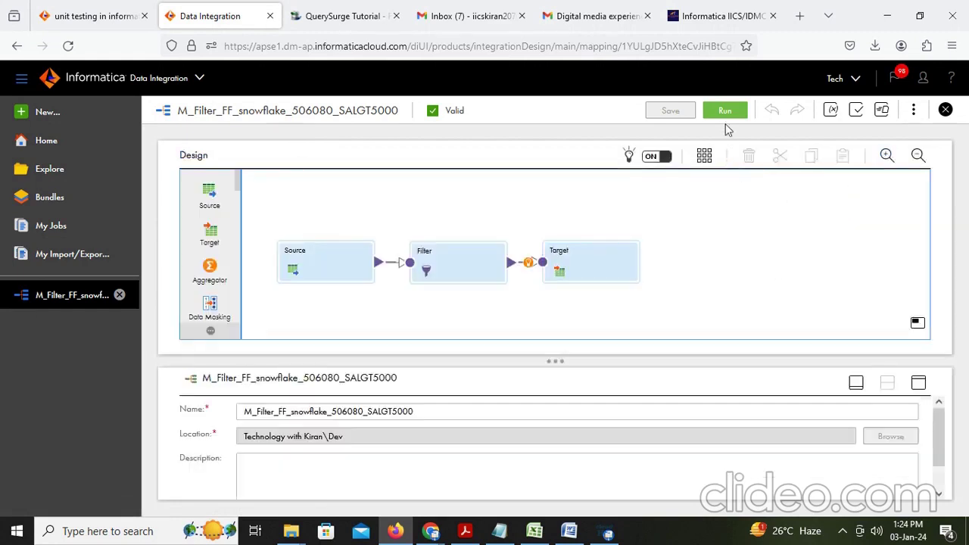
pyautogui.click(724, 110)
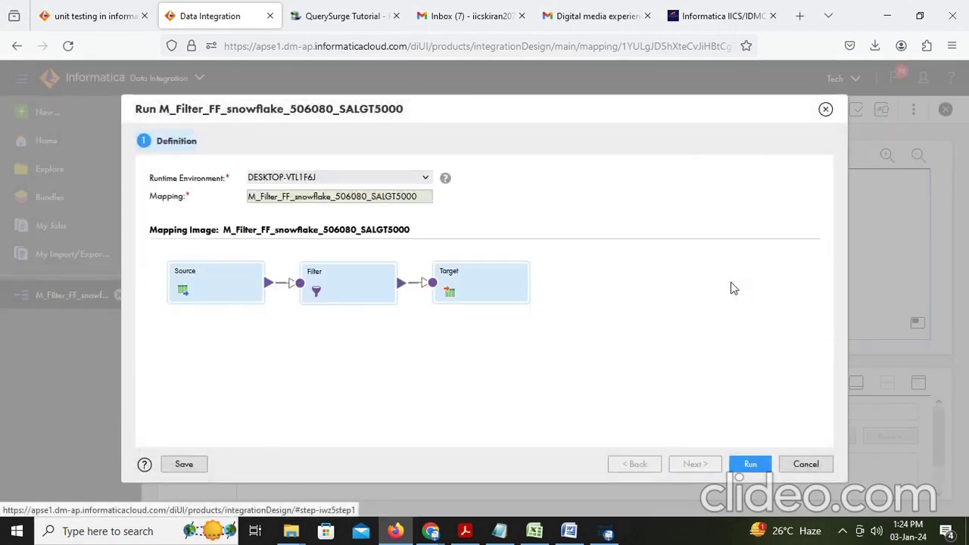
pyautogui.click(750, 466)
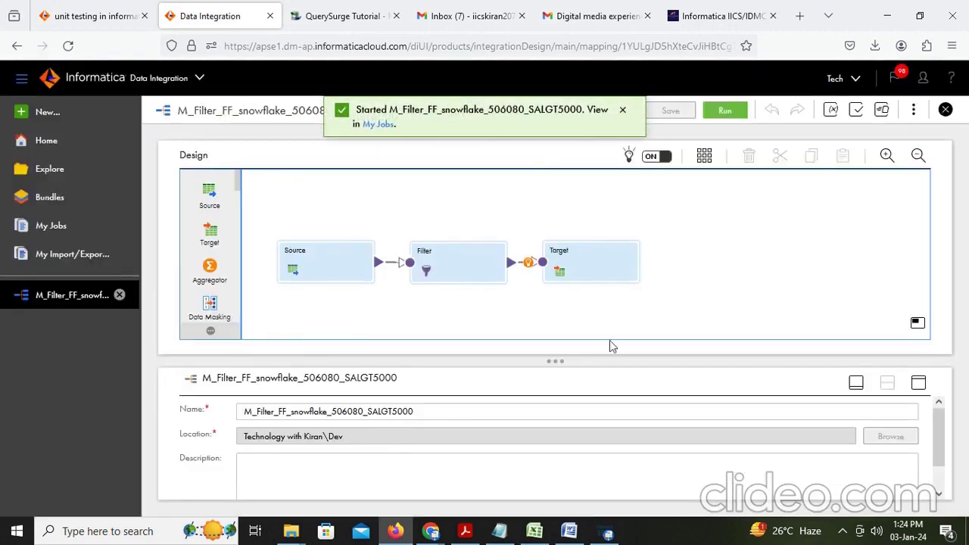
# Open the job list for the started mapping, refresh it until the run finishes, and check the rows processed
pyautogui.click(378, 125)
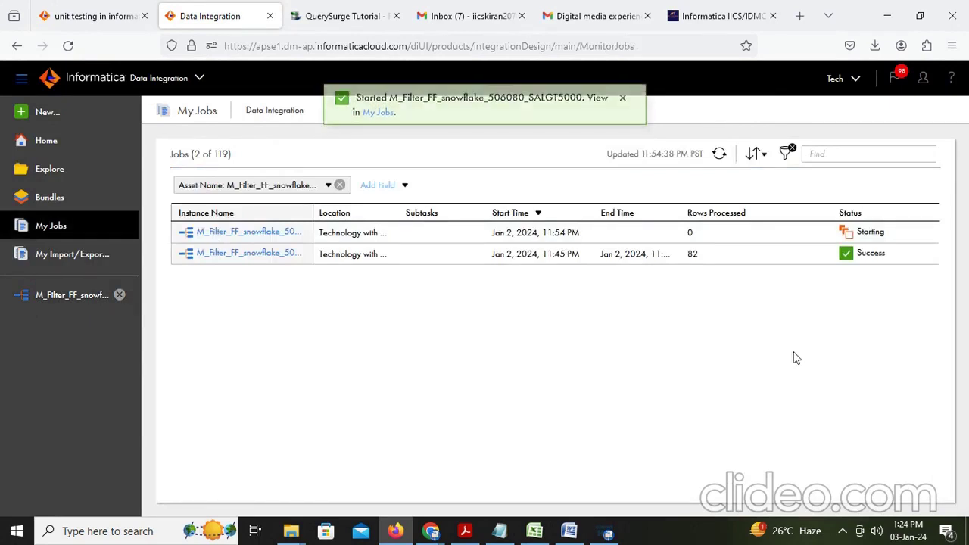
pyautogui.click(722, 159)
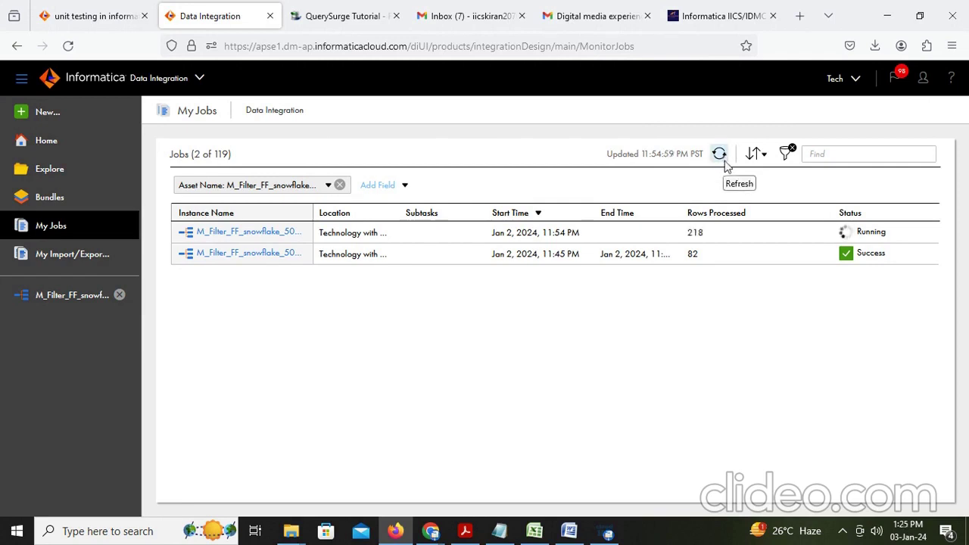
pyautogui.click(718, 152)
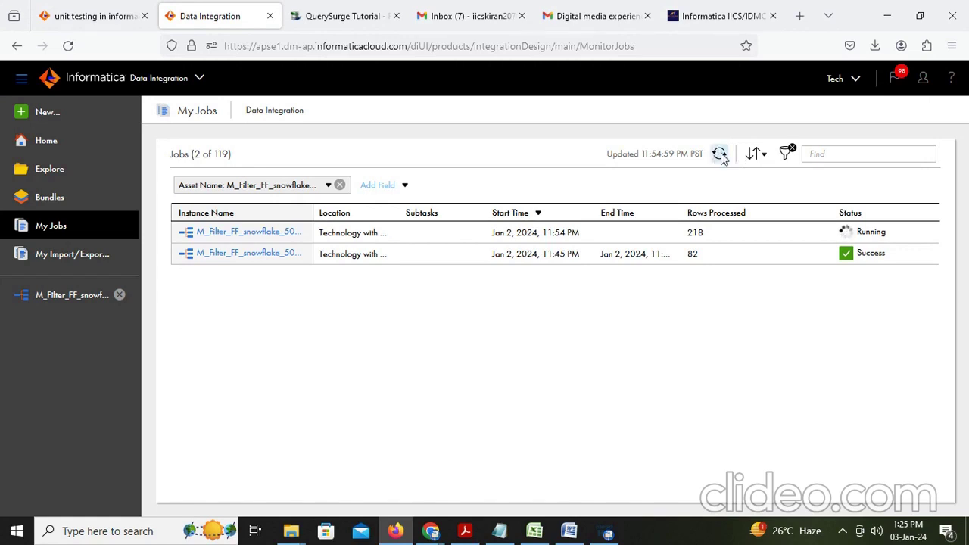
pyautogui.click(719, 155)
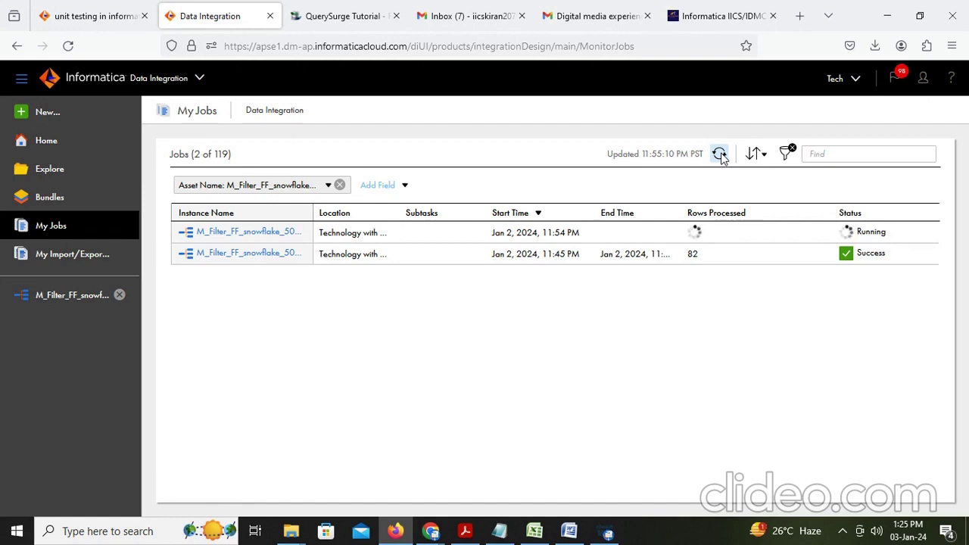
pyautogui.click(720, 155)
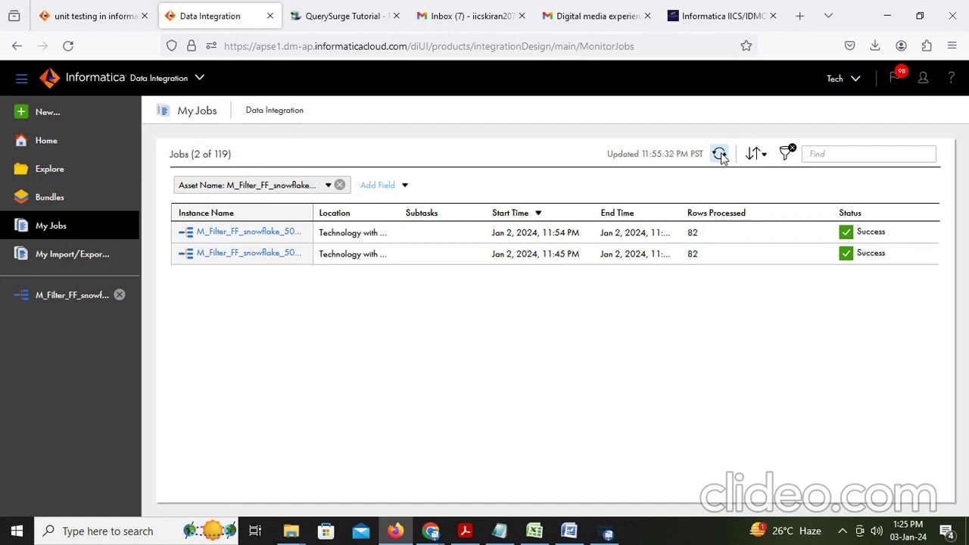
pyautogui.doubleClick(693, 233)
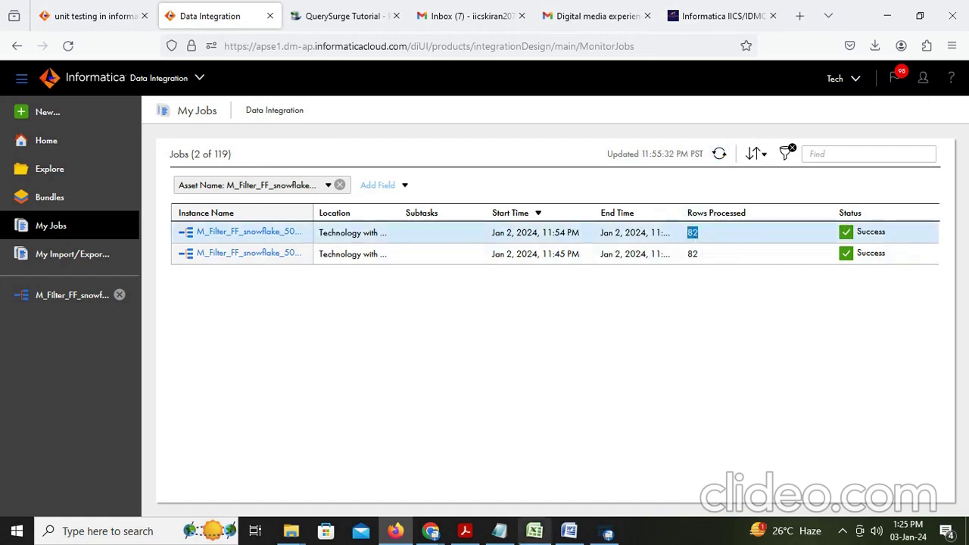
# Switch to the Snowflake worksheet, run select * from target_db.core.t_employees, and examine the returned rows including SALARY and DEPARTMENT_ID
pyautogui.click(431, 530)
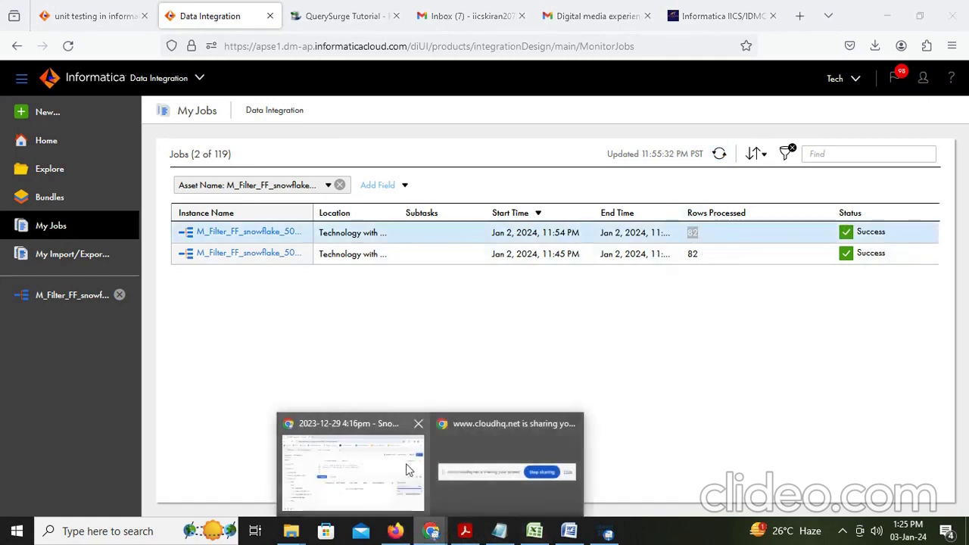
pyautogui.click(409, 470)
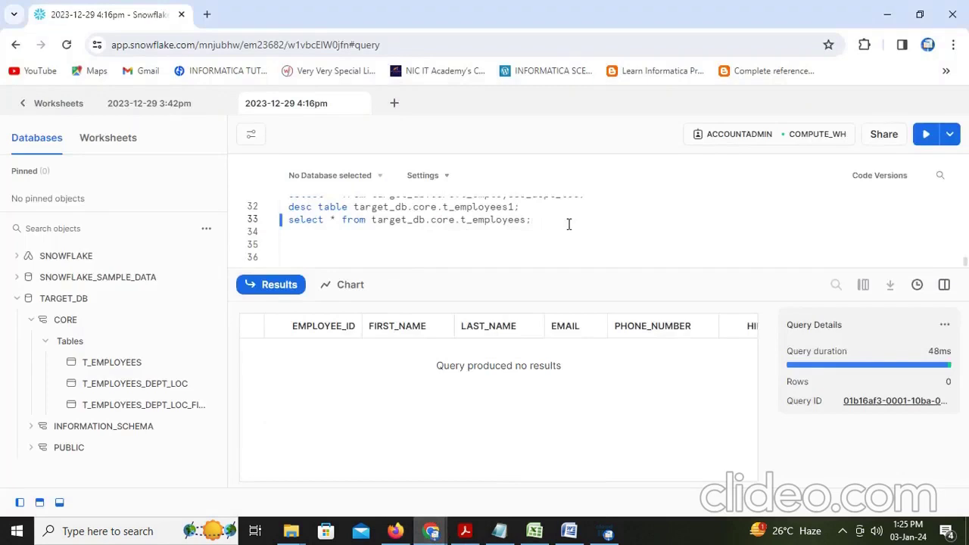
pyautogui.hotkey('ctrl', 'Return')
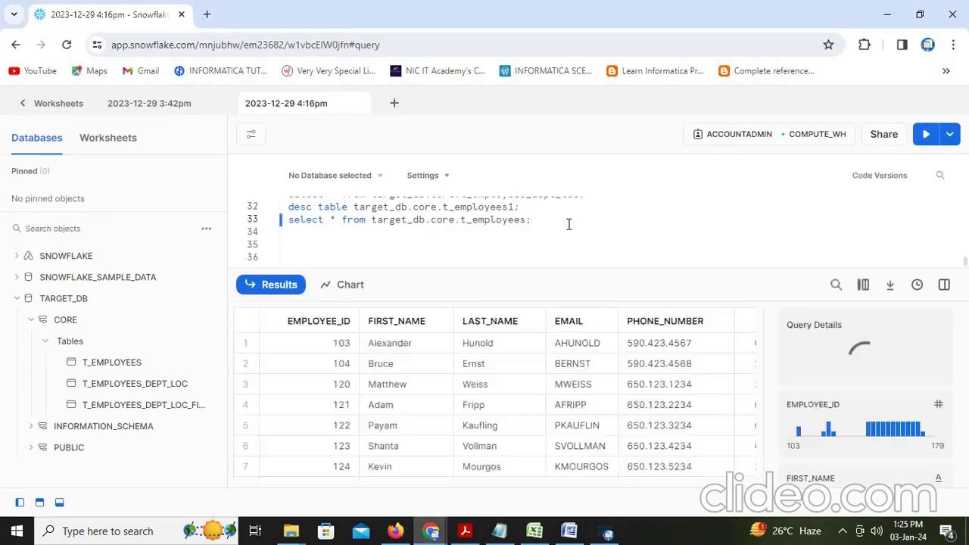
pyautogui.scroll(-20, 325, 378)
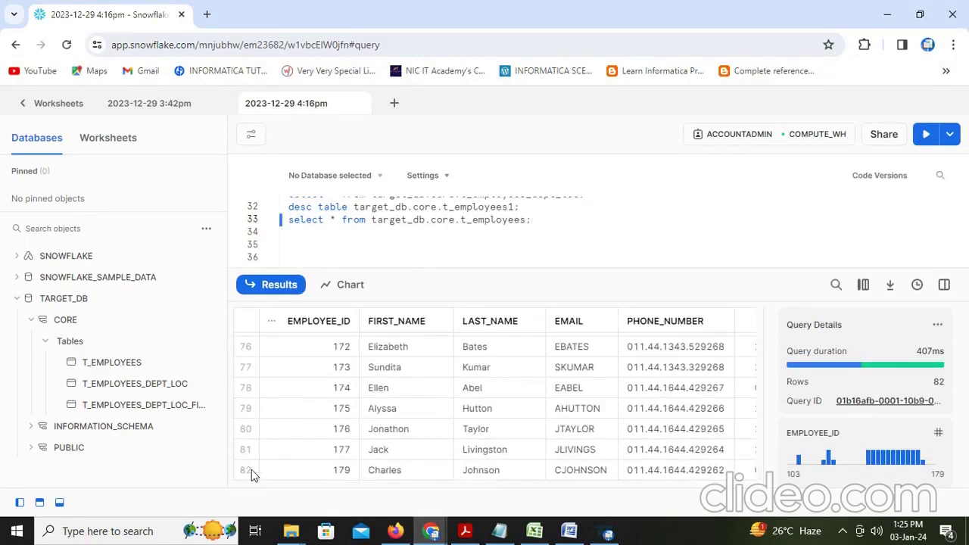
pyautogui.scroll(5, 509, 441)
pyautogui.scroll(17, 510, 438)
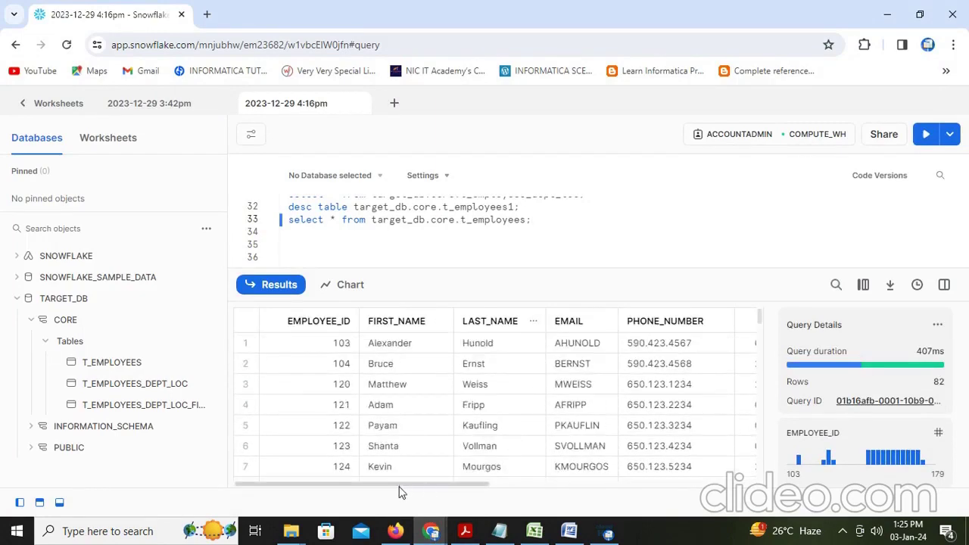
pyautogui.moveTo(414, 485); pyautogui.dragTo(715, 493)
pyautogui.scroll(-11, 734, 405)
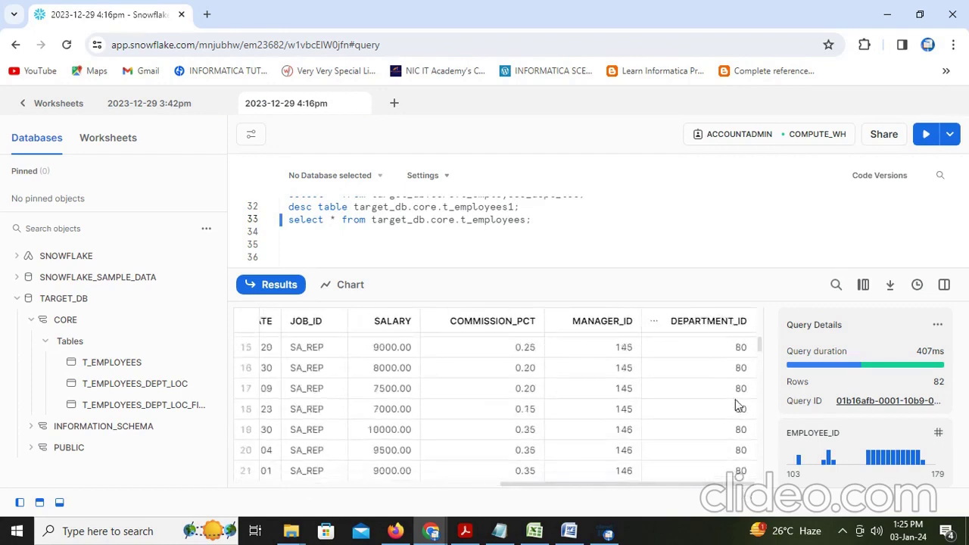
# Sort the t_employees query results by SALARY in ascending order and examine the salaries from the first to the last row
pyautogui.scroll(-11, 733, 462)
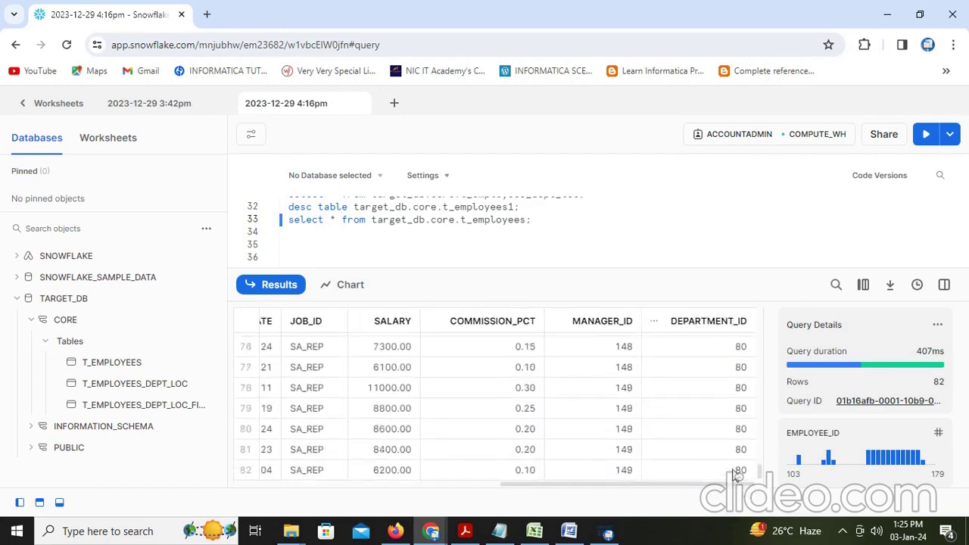
pyautogui.moveTo(711, 488); pyautogui.dragTo(616, 488)
pyautogui.scroll(3, 540, 426)
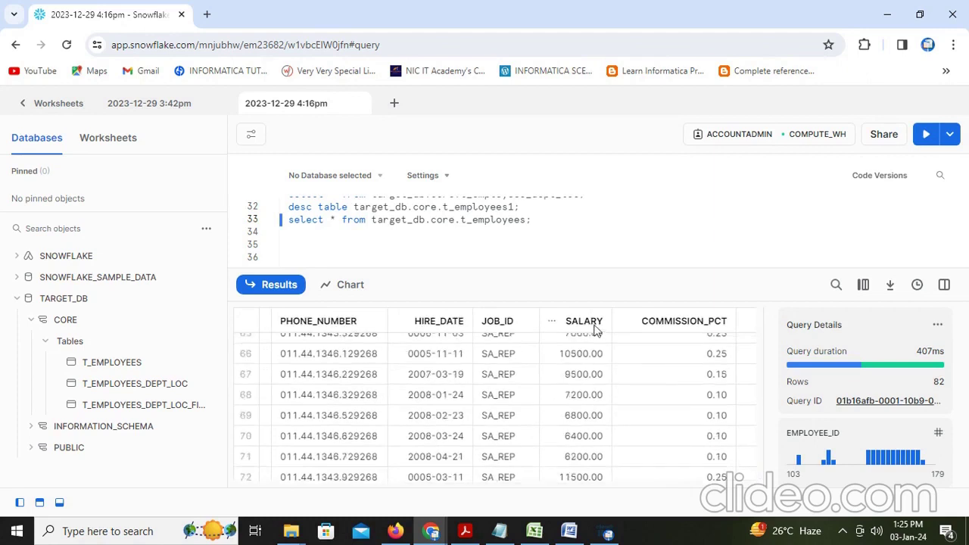
pyautogui.click(553, 324)
pyautogui.click(554, 302)
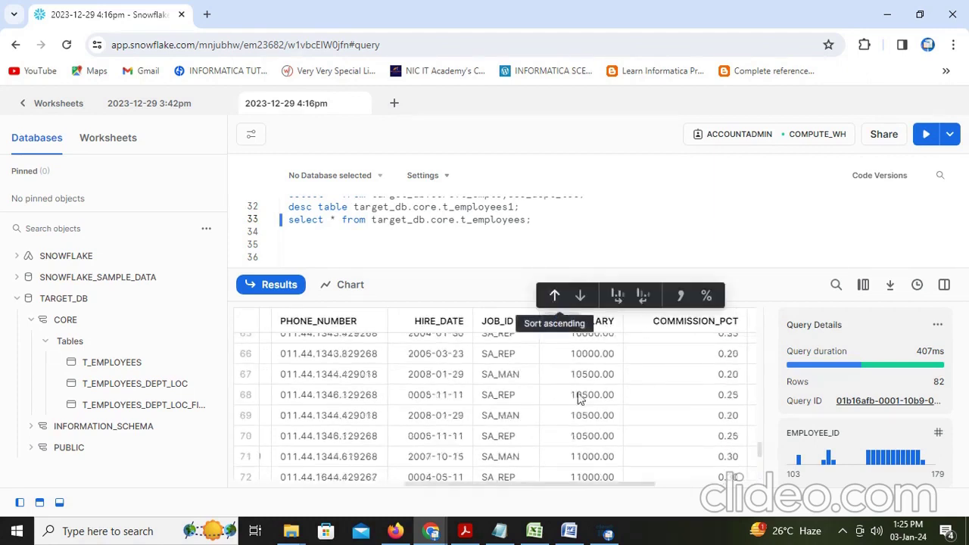
pyautogui.scroll(15, 579, 379)
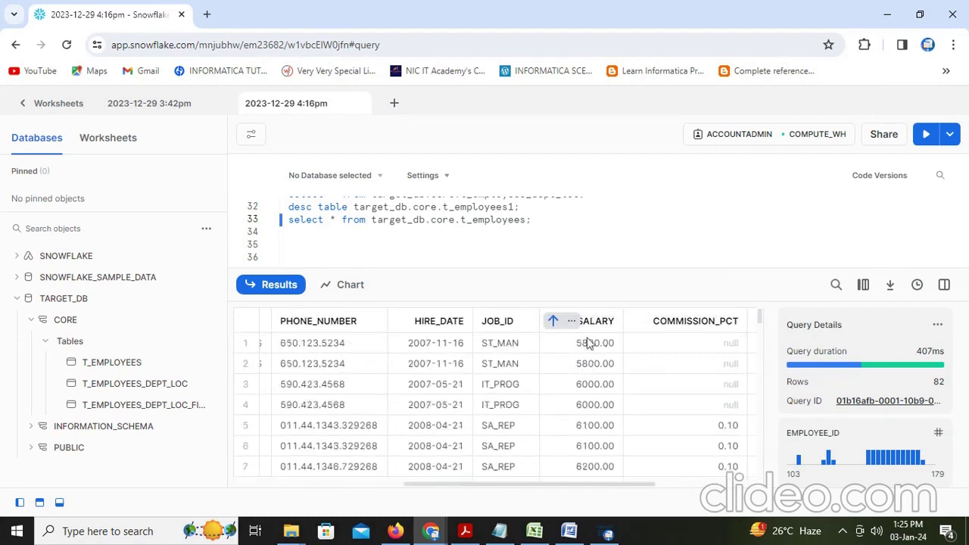
pyautogui.scroll(-15, 583, 424)
pyautogui.scroll(-5, 583, 446)
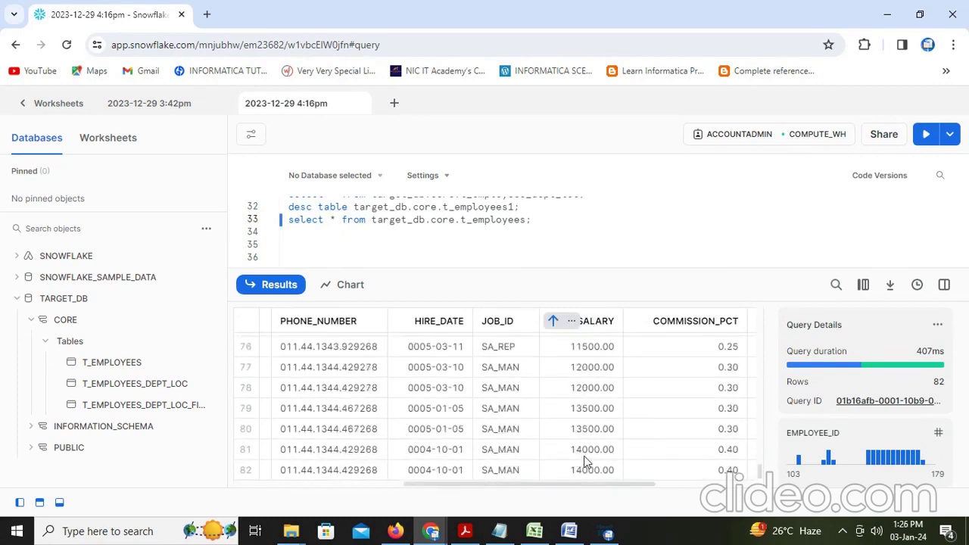
# Switch to the Word document and add the note "Here by using instring command we load the job_id='clerk'" below the INSTR hint of Exercise 2
pyautogui.click(614, 535)
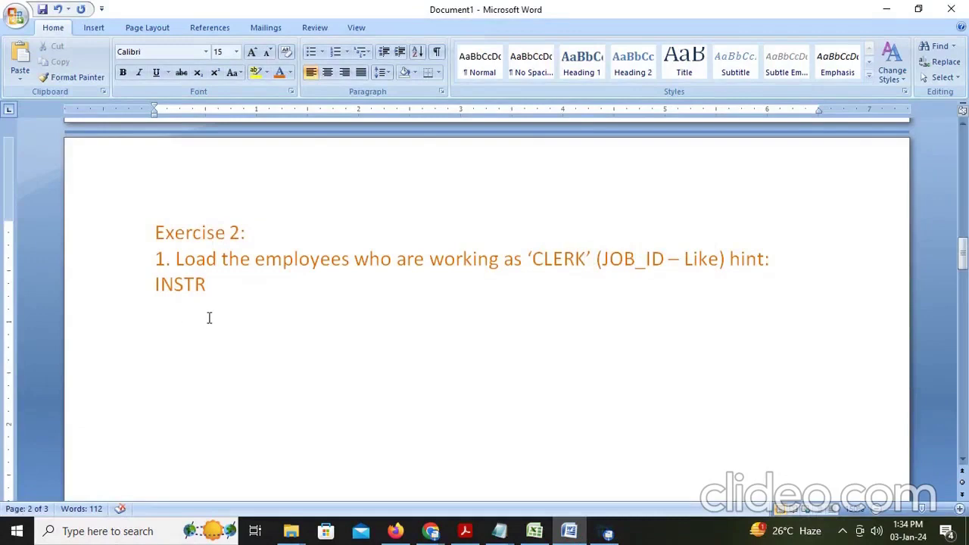
pyautogui.press('Return')
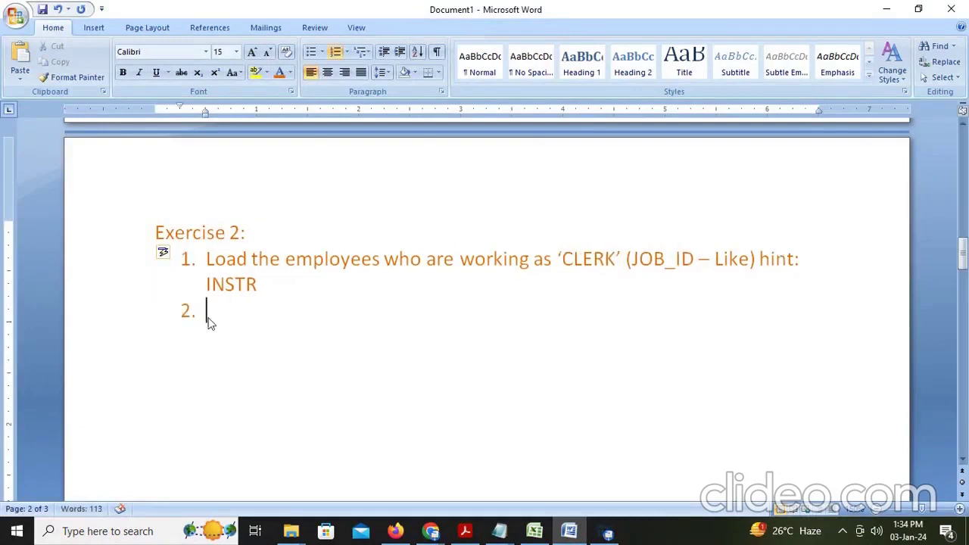
pyautogui.press('BackSpace')
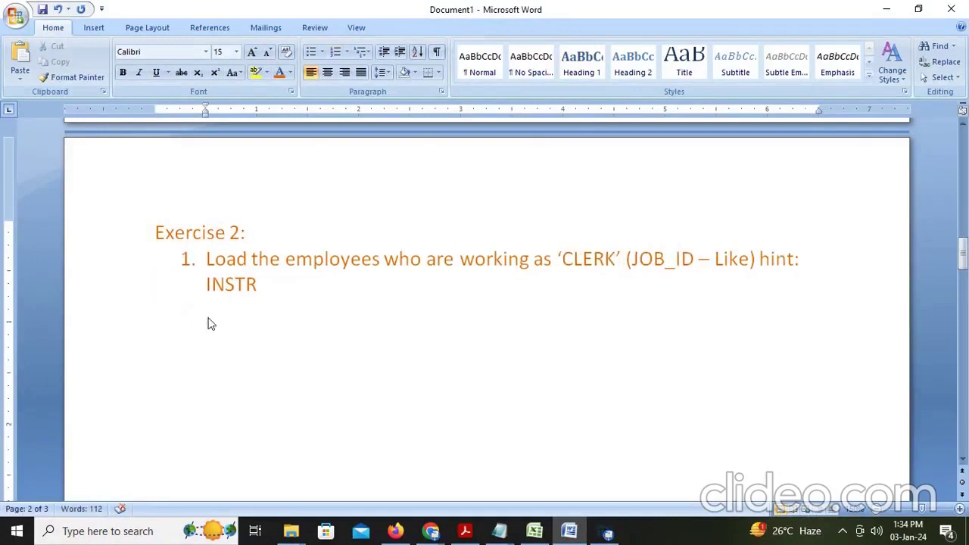
pyautogui.write('Here by using ins')
pyautogui.press('BackSpace')
pyautogui.write('i')
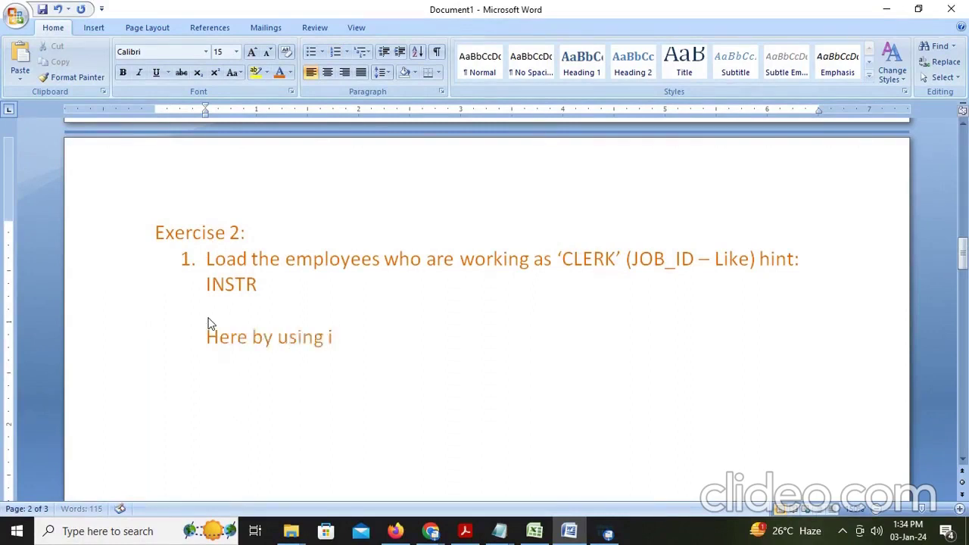
pyautogui.write('nstring')
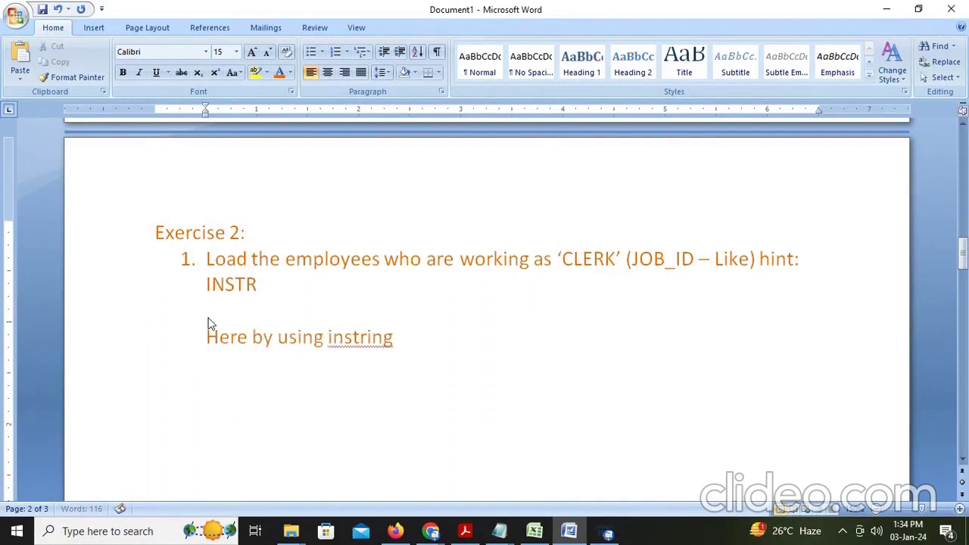
pyautogui.write(' command we')
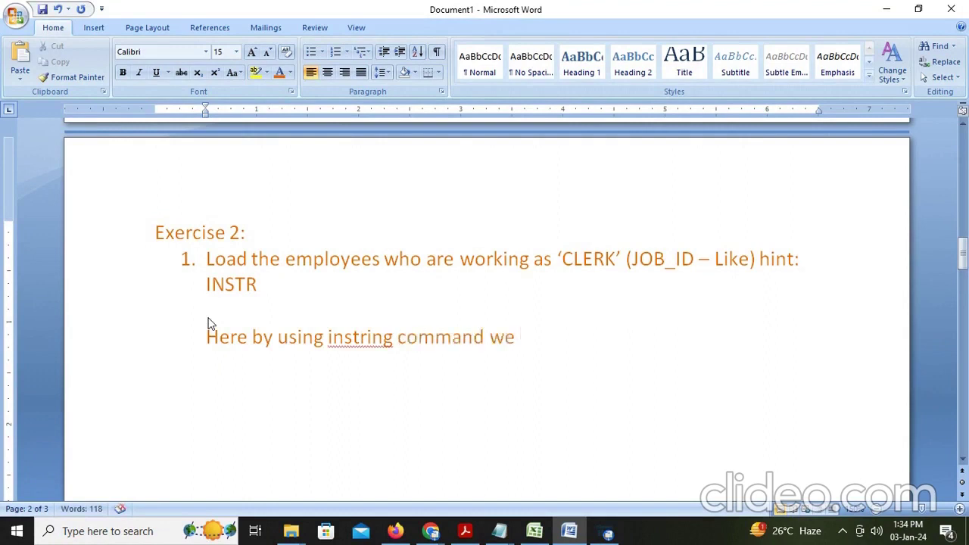
pyautogui.write(' load the ')
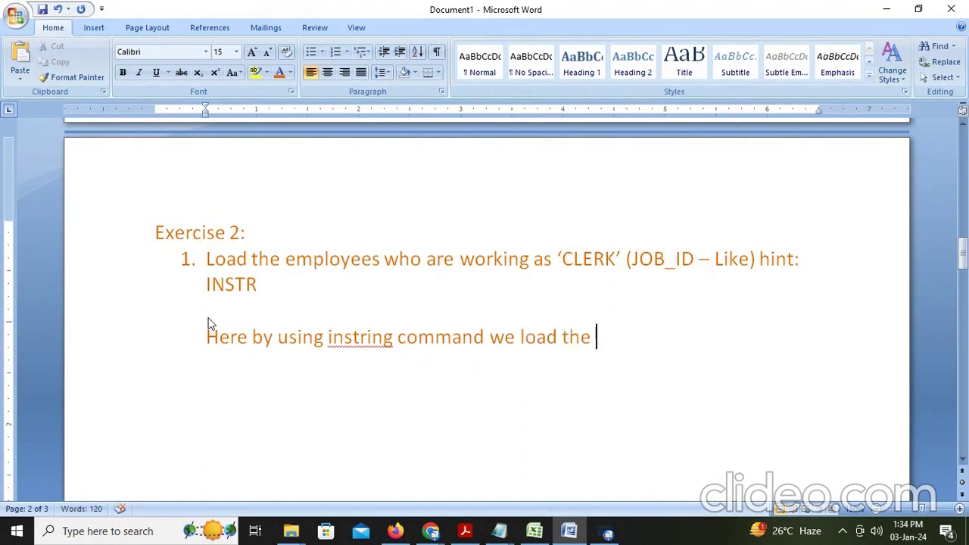
pyautogui.write('job_id')
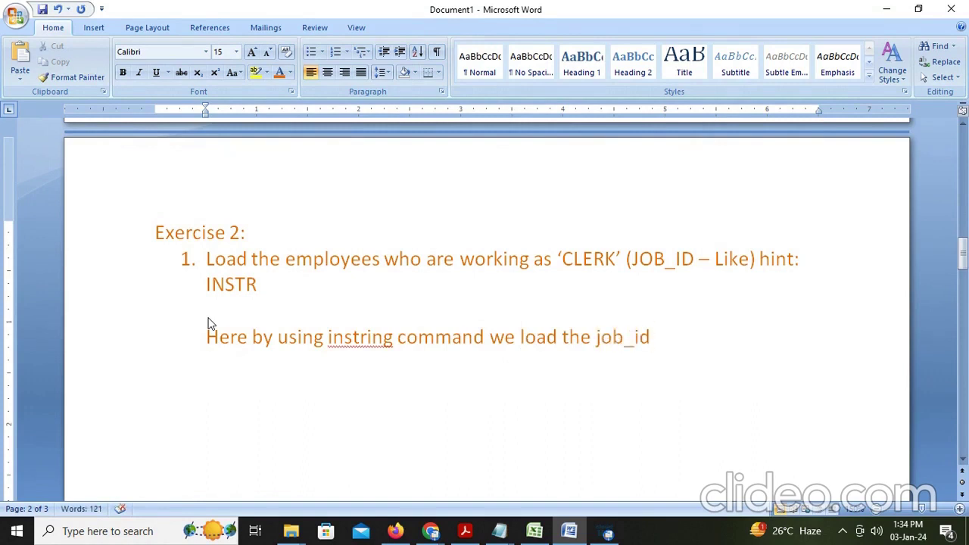
pyautogui.write("='")
pyautogui.write('clerk')
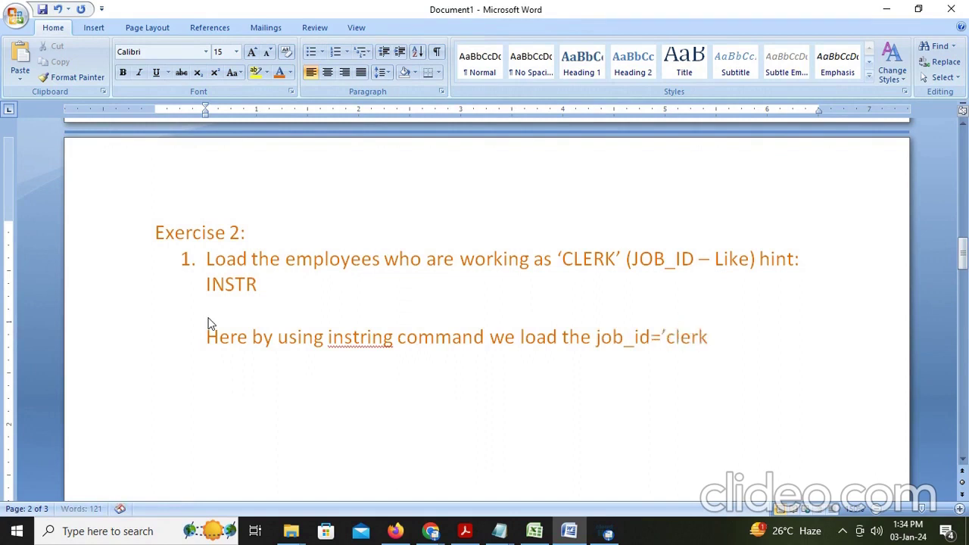
pyautogui.write("'")
# Switch back to Informatica, reopen the M_Filter_FF_snowflake_506080_SALGT5000 mapping and show the Filter transformation's filter condition in maximized properties
pyautogui.click(396, 531)
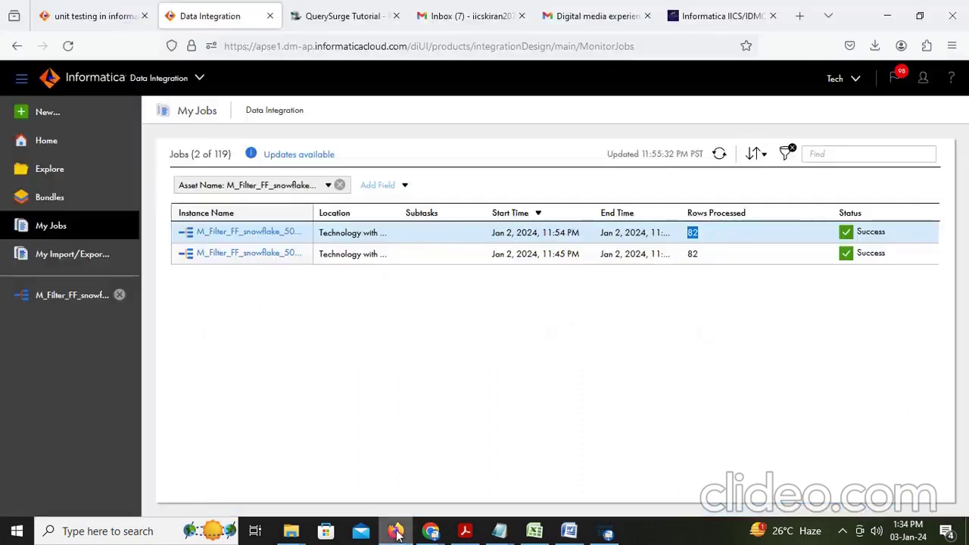
pyautogui.click(65, 301)
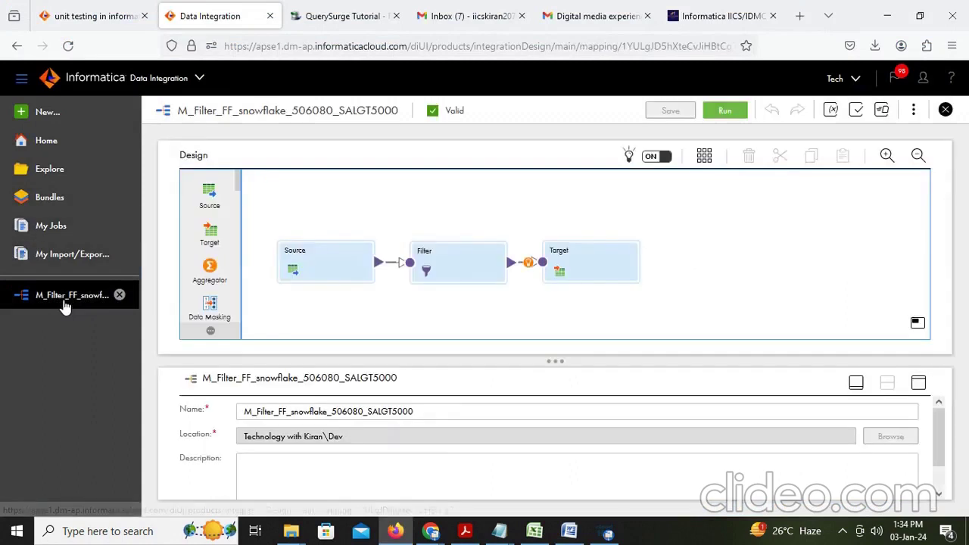
pyautogui.click(439, 275)
pyautogui.click(924, 384)
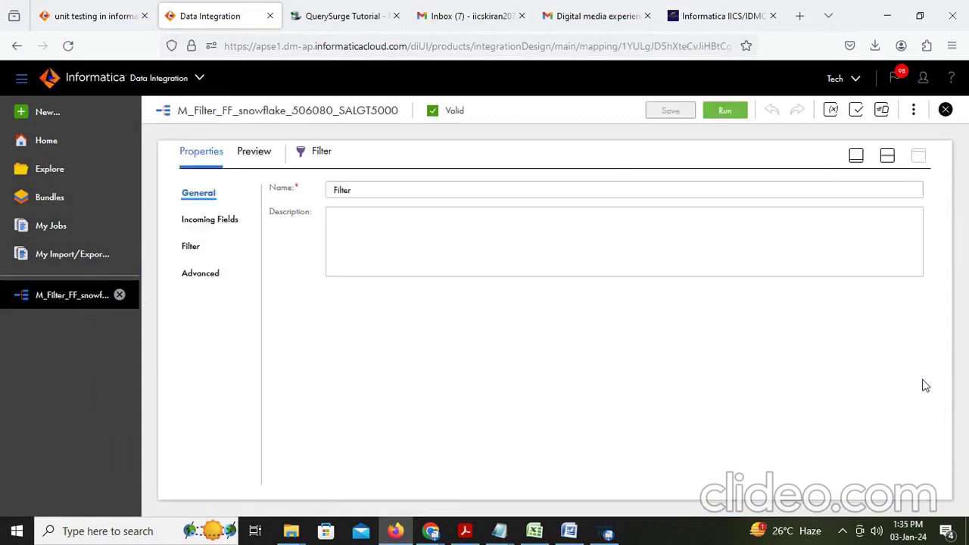
pyautogui.click(191, 248)
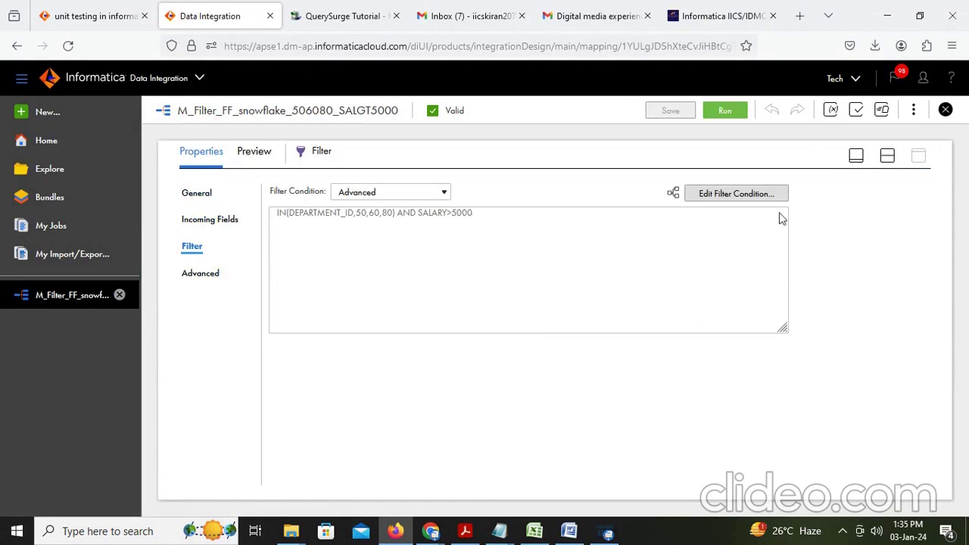
# Replace the Filter's advanced condition with INSTR(JOB_ID,'CLERK'), validate the expression, and save the mapping
pyautogui.click(754, 195)
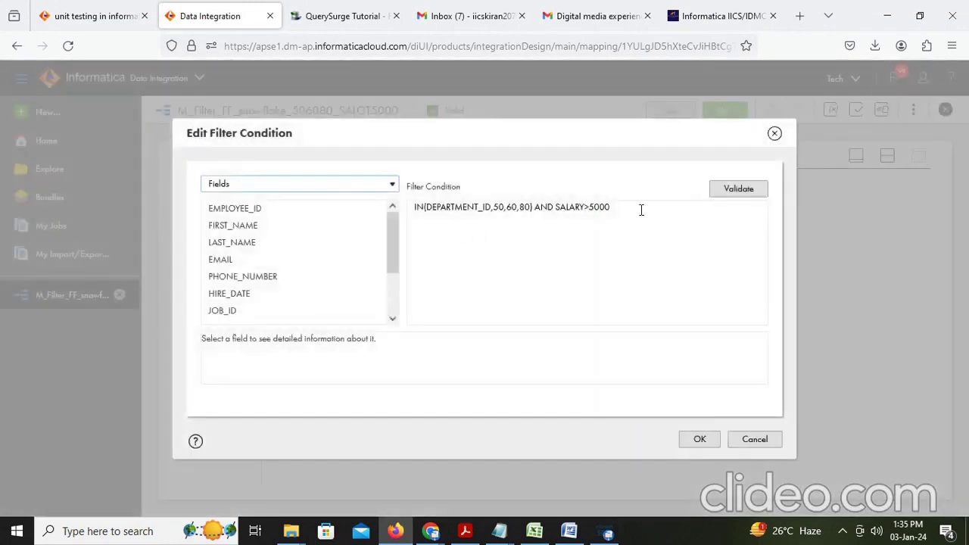
pyautogui.moveTo(617, 207); pyautogui.dragTo(400, 204)
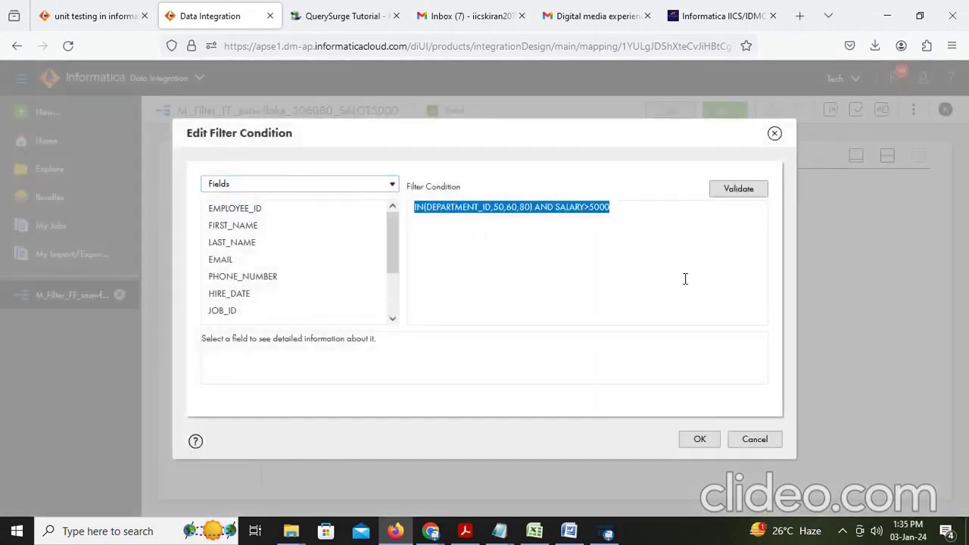
pyautogui.write('in')
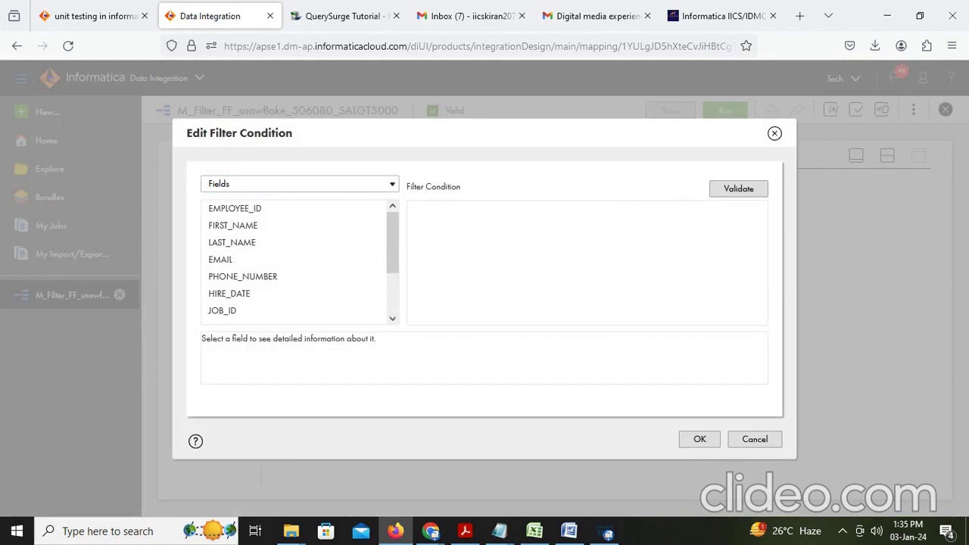
pyautogui.write('NSTR(')
pyautogui.scroll(-2, 313, 261)
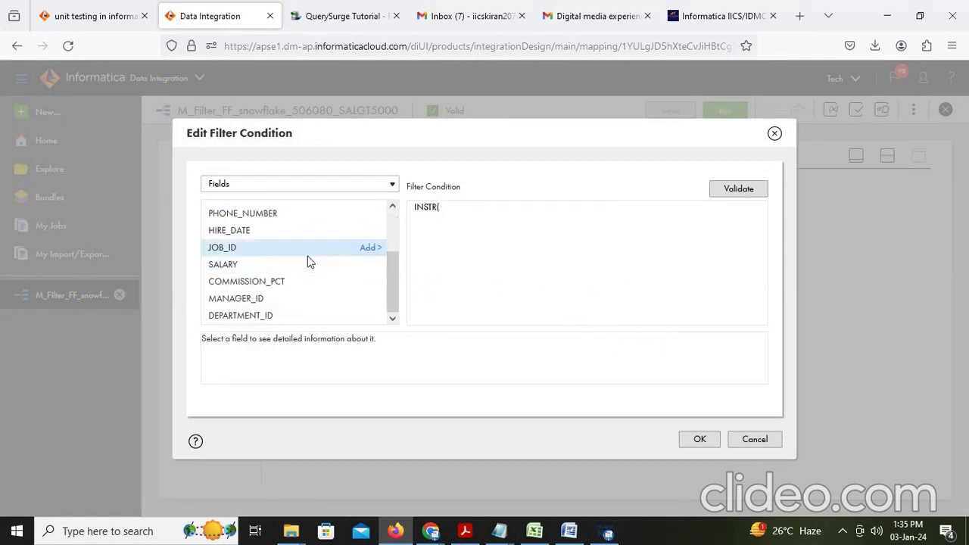
pyautogui.click(368, 248)
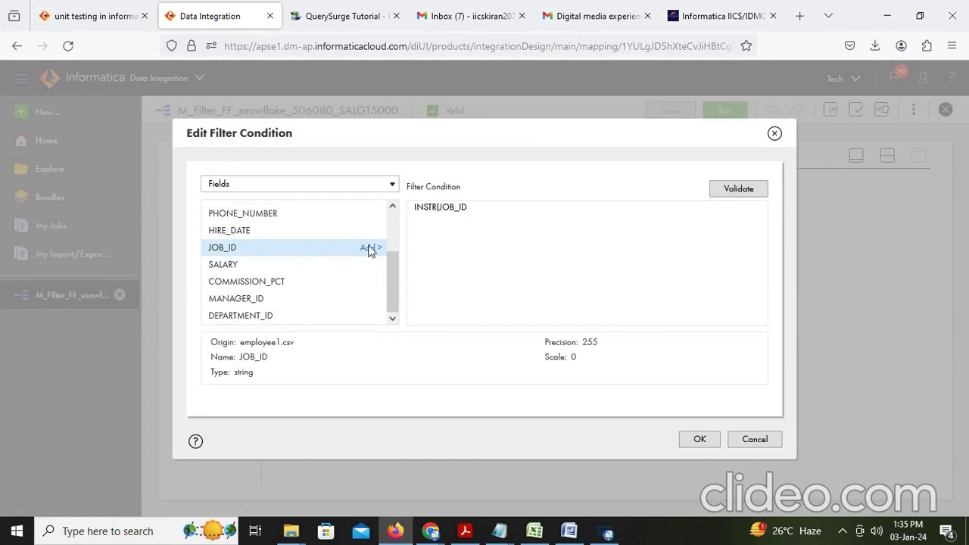
pyautogui.click(502, 215)
pyautogui.write(',')
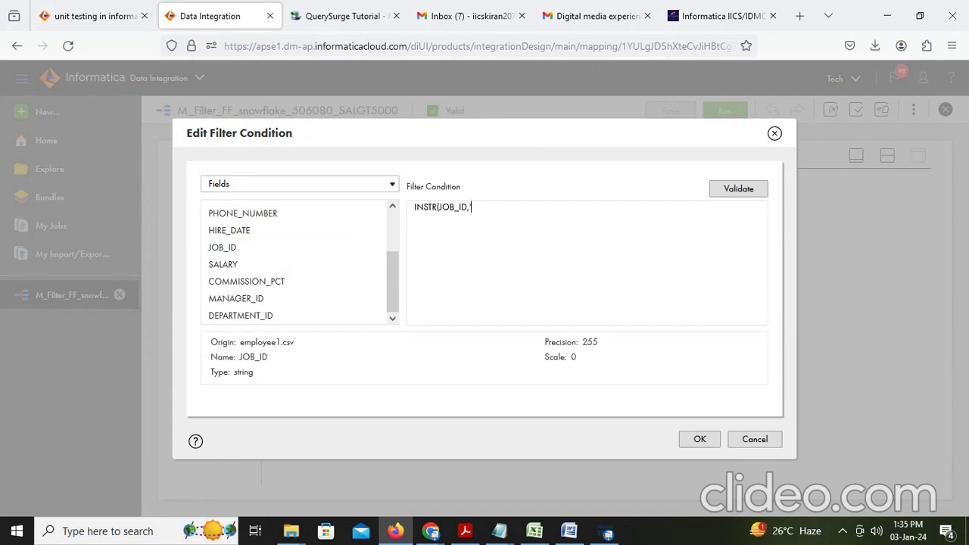
pyautogui.write("'CLERK")
pyautogui.click(746, 190)
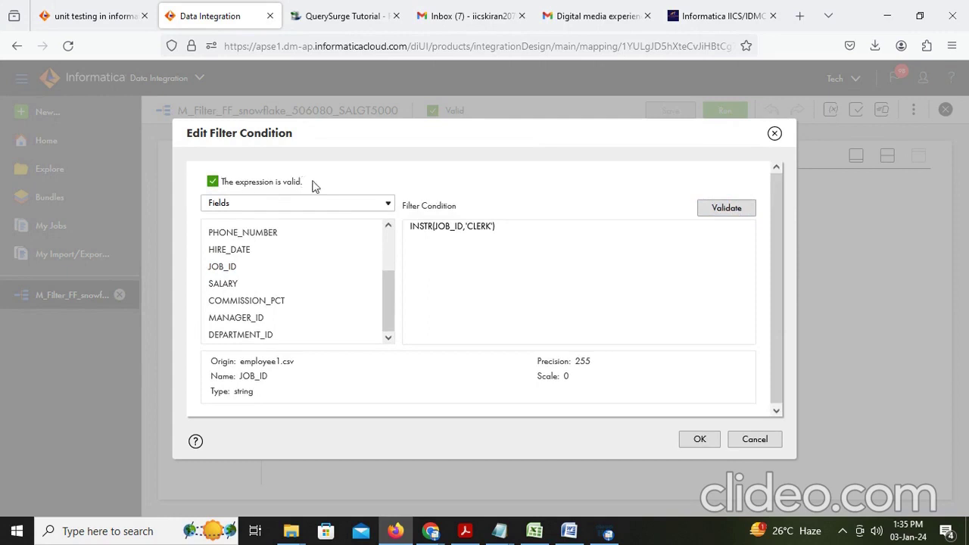
pyautogui.click(702, 443)
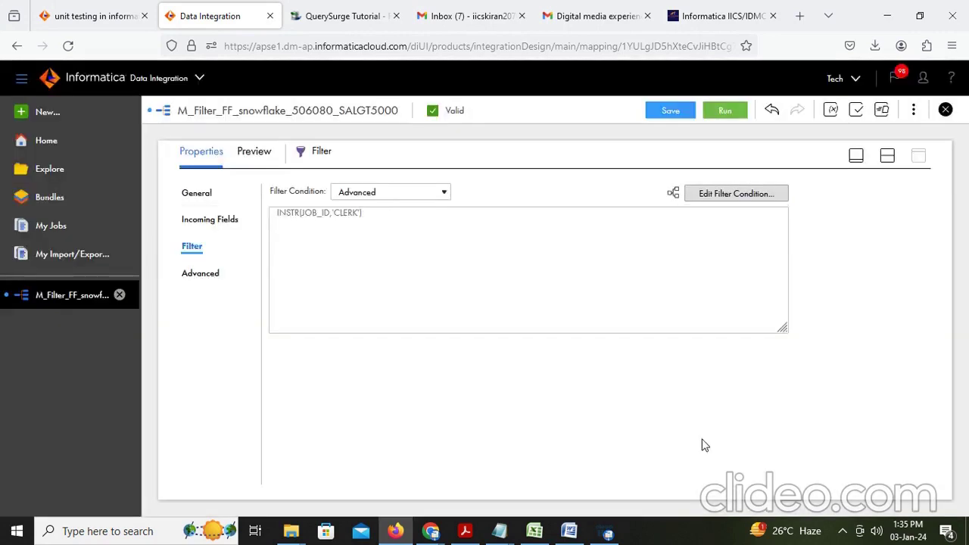
pyautogui.click(669, 111)
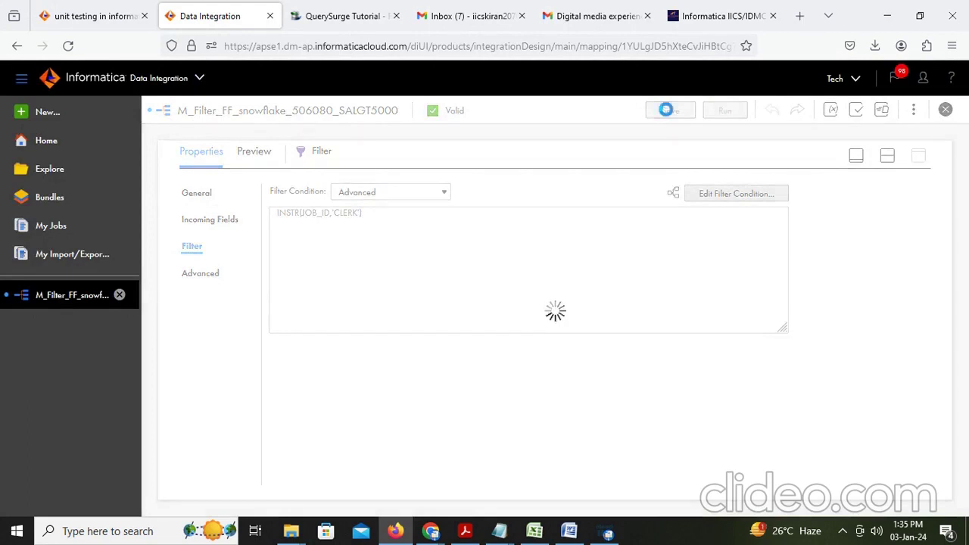
# Restore the design canvas and run the saved mapping with the CLERK filter on the preselected runtime environment
pyautogui.click(889, 159)
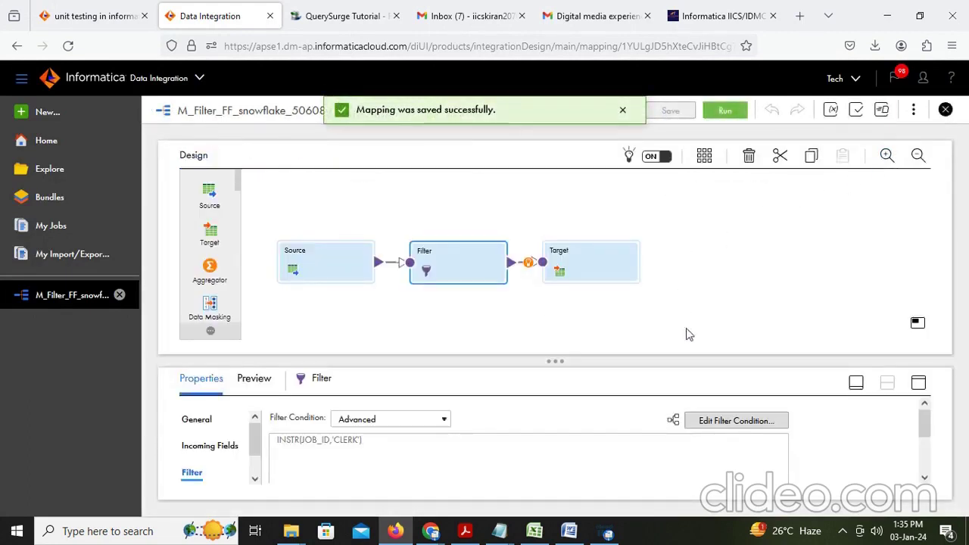
pyautogui.click(730, 110)
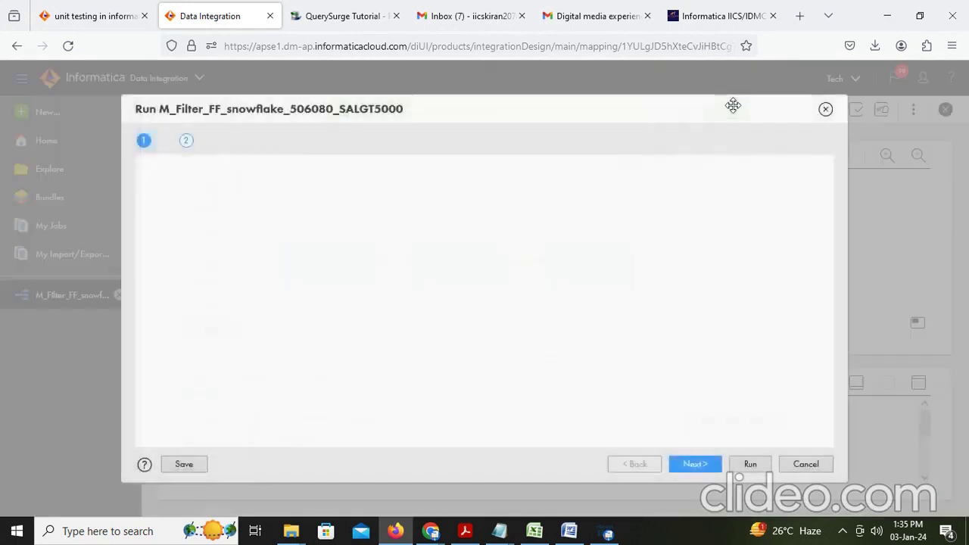
pyautogui.click(759, 465)
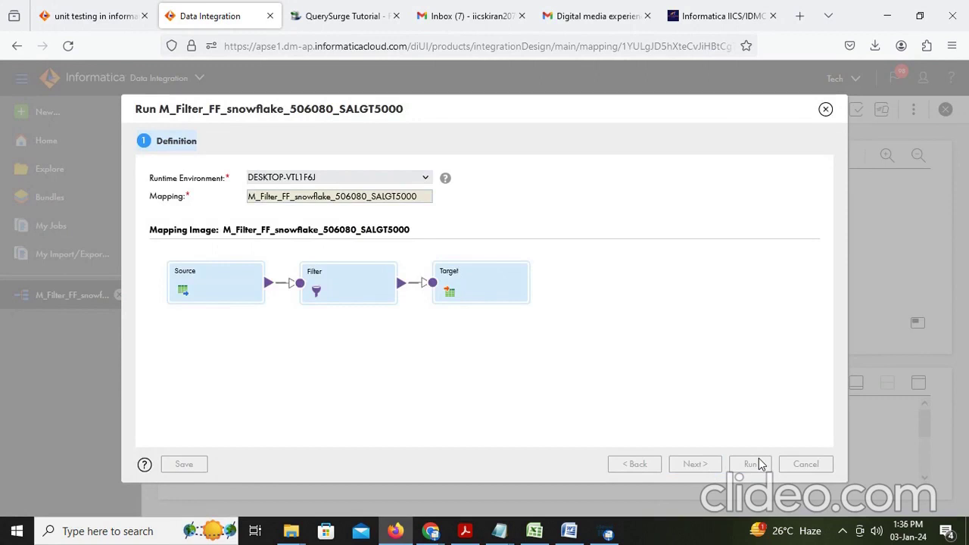
pyautogui.click(752, 464)
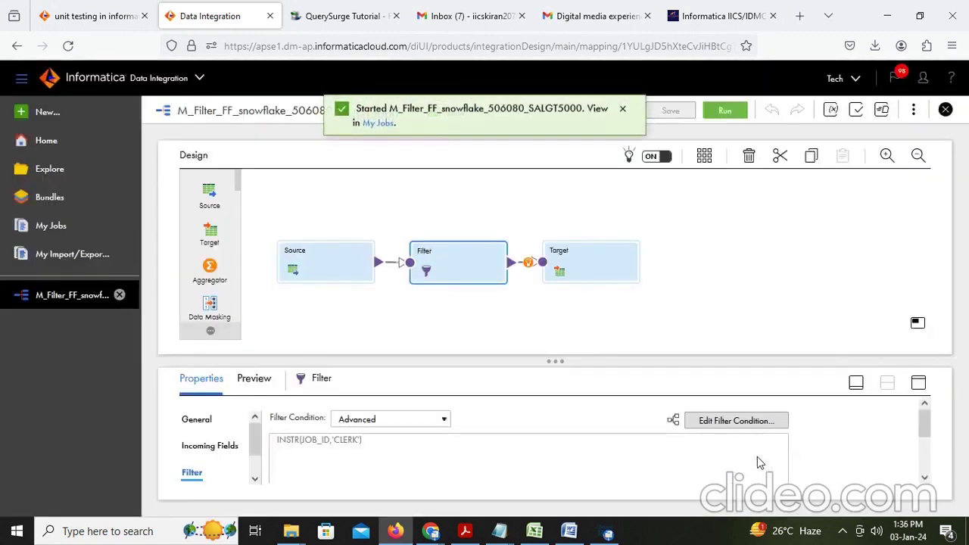
# Open the started job in My Jobs, refresh its status until the run finishes, and check its processed row count
pyautogui.click(378, 124)
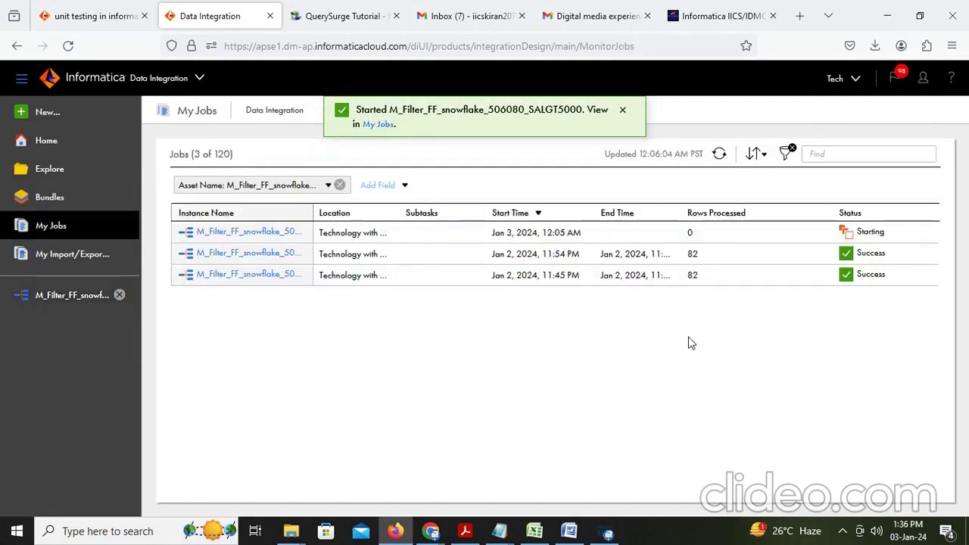
pyautogui.click(718, 156)
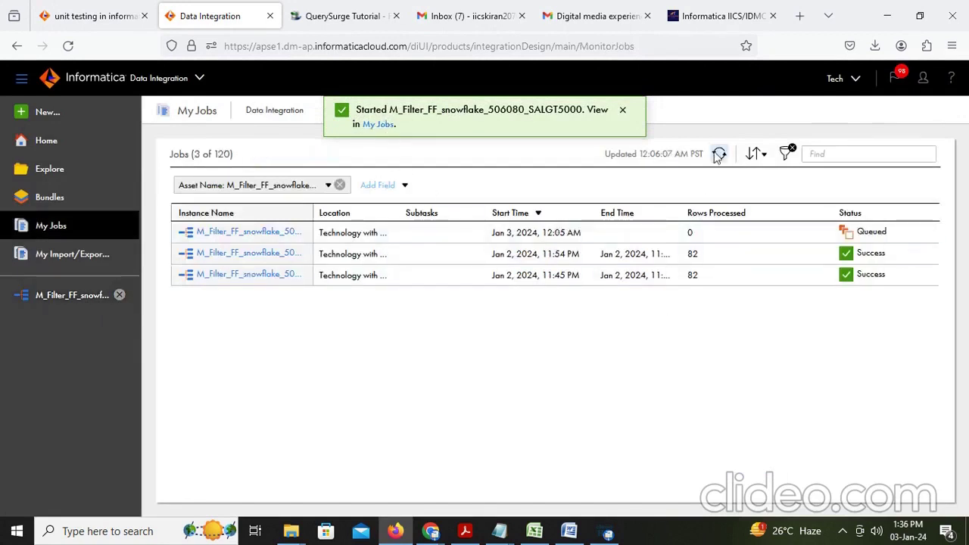
pyautogui.click(718, 155)
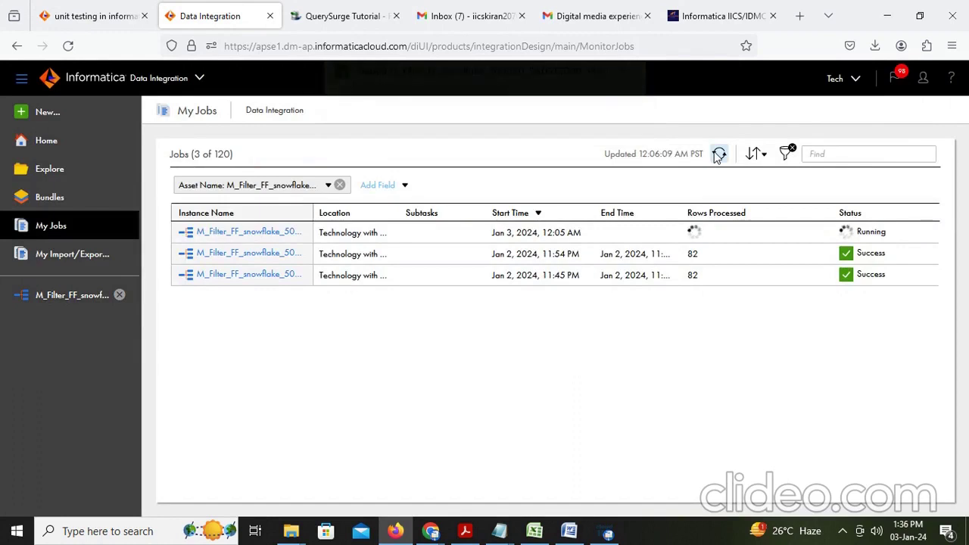
pyautogui.click(720, 155)
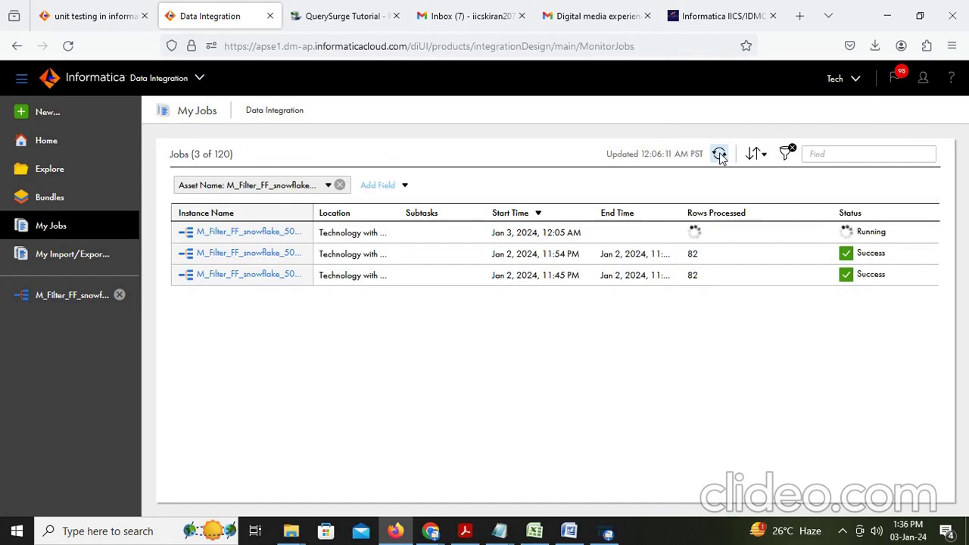
pyautogui.click(719, 155)
pyautogui.click(719, 156)
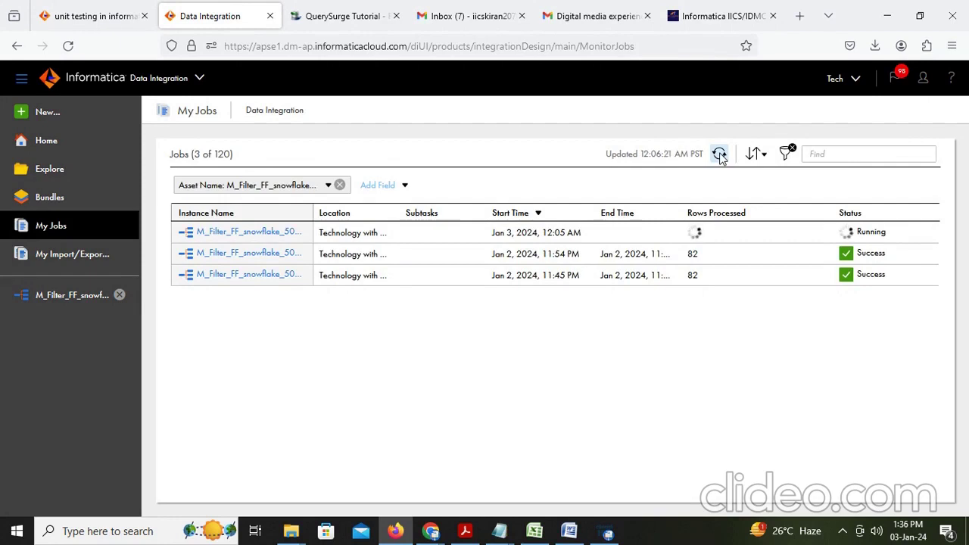
pyautogui.click(719, 155)
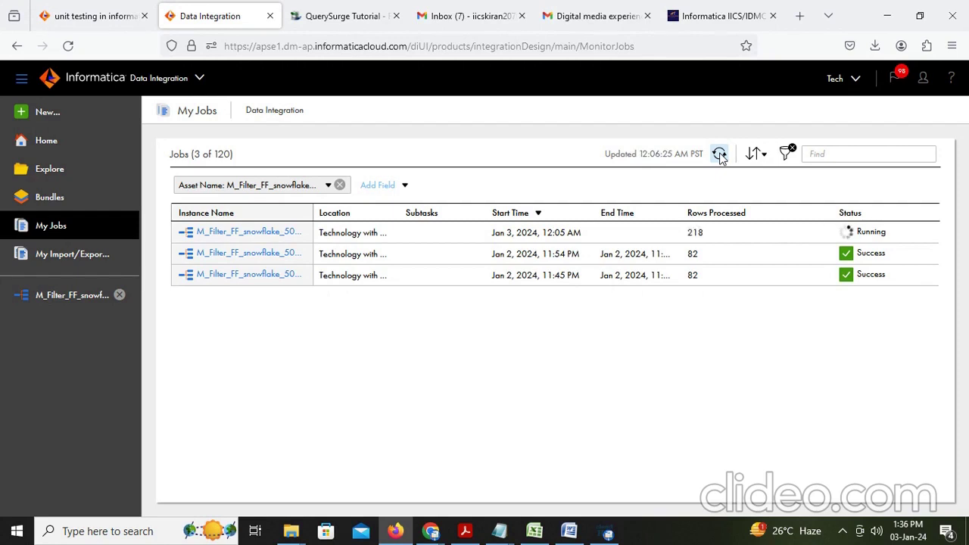
pyautogui.click(719, 155)
pyautogui.click(720, 155)
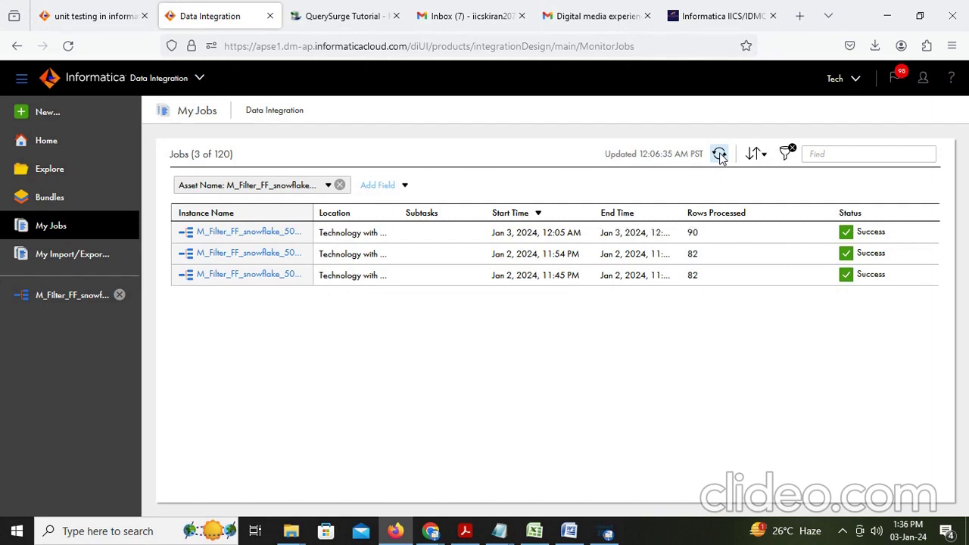
pyautogui.doubleClick(693, 233)
# Switch to the Snowflake worksheet in Chrome and locate the select query on target_db.core.t_employees
pyautogui.click(430, 532)
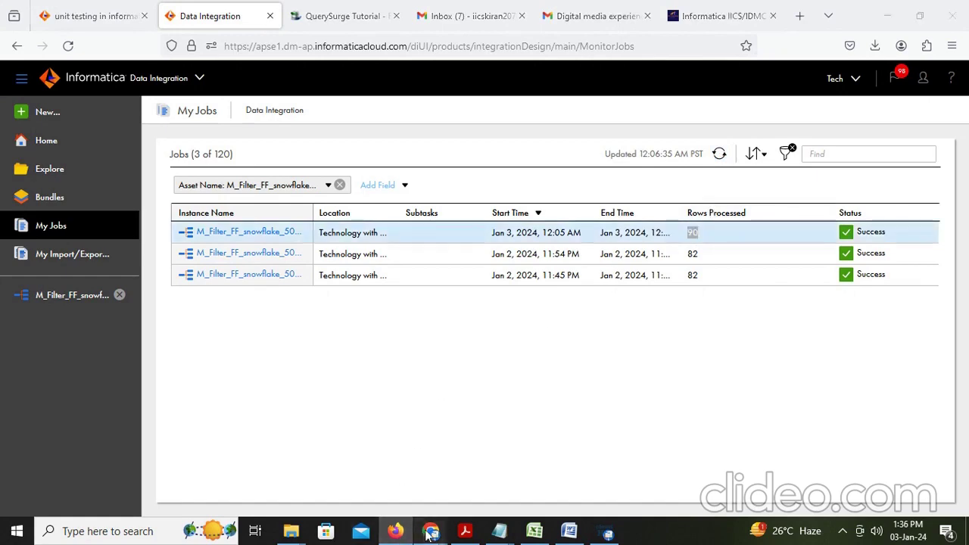
pyautogui.click(424, 503)
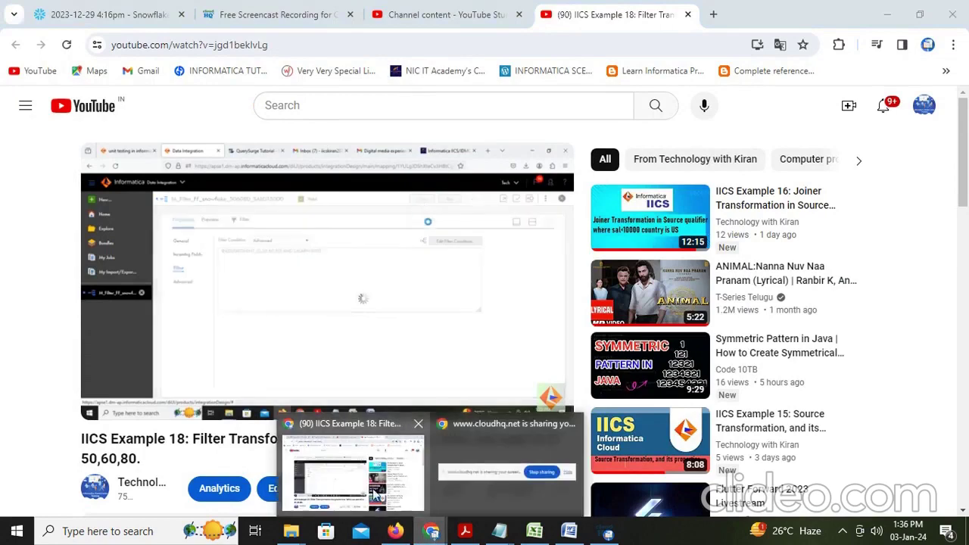
pyautogui.click(104, 19)
pyautogui.scroll(3, 543, 231)
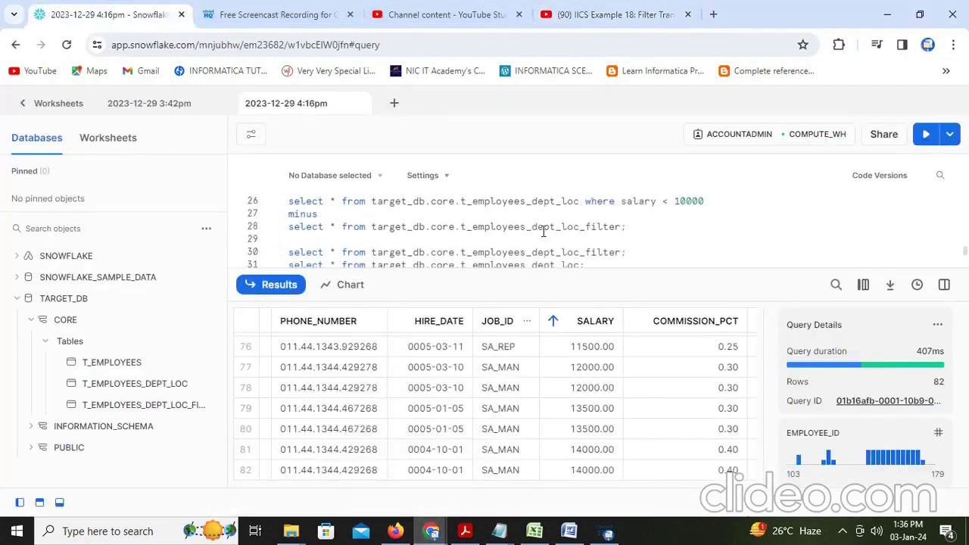
pyautogui.scroll(-3, 543, 231)
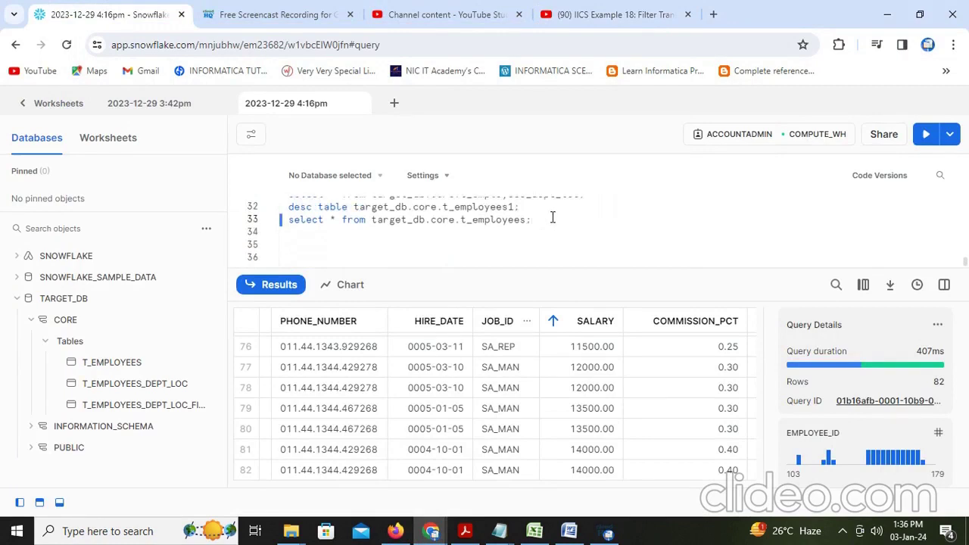
# Run the select query on target_db.core.t_employees and examine the JOB_ID values across the returned rows
pyautogui.hotkey('ctrl', 'Return')
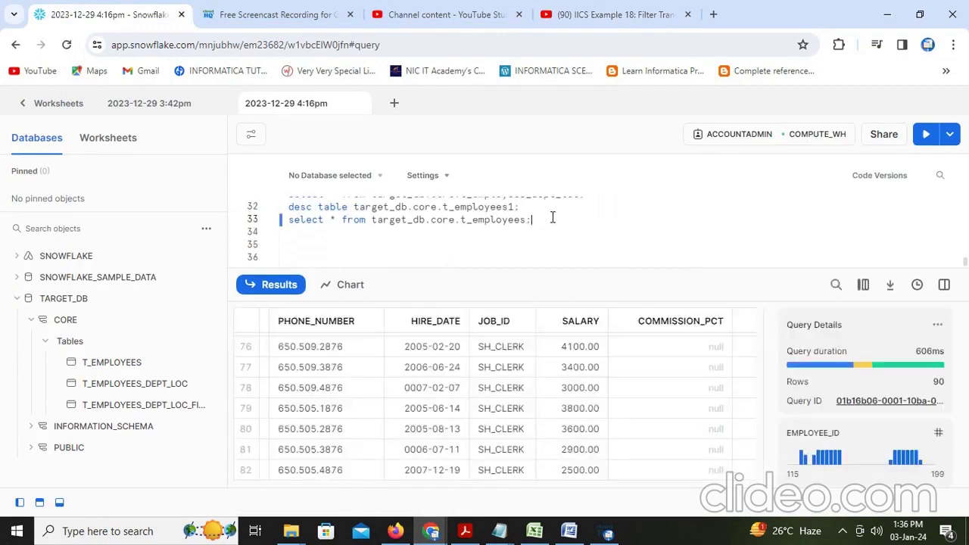
pyautogui.click(501, 353)
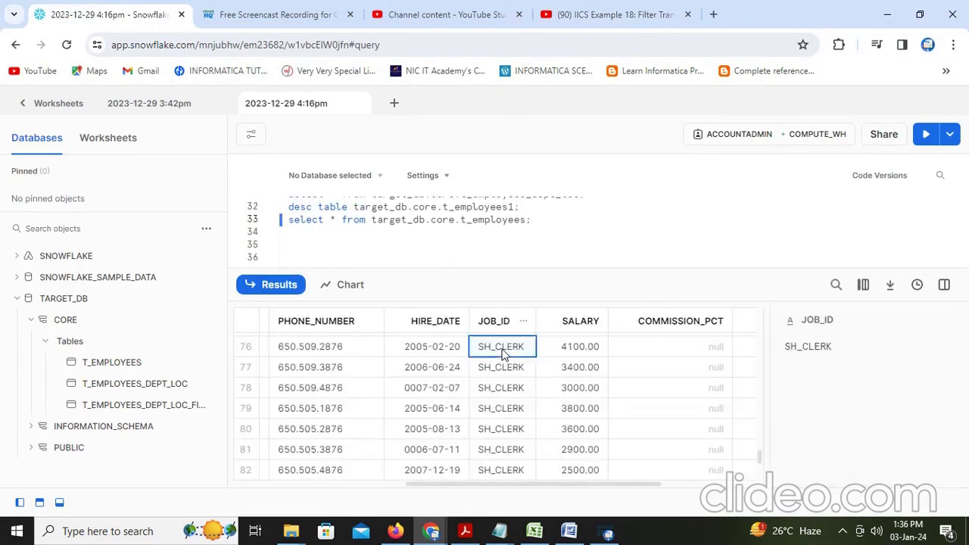
pyautogui.scroll(-2, 504, 356)
pyautogui.scroll(15, 496, 428)
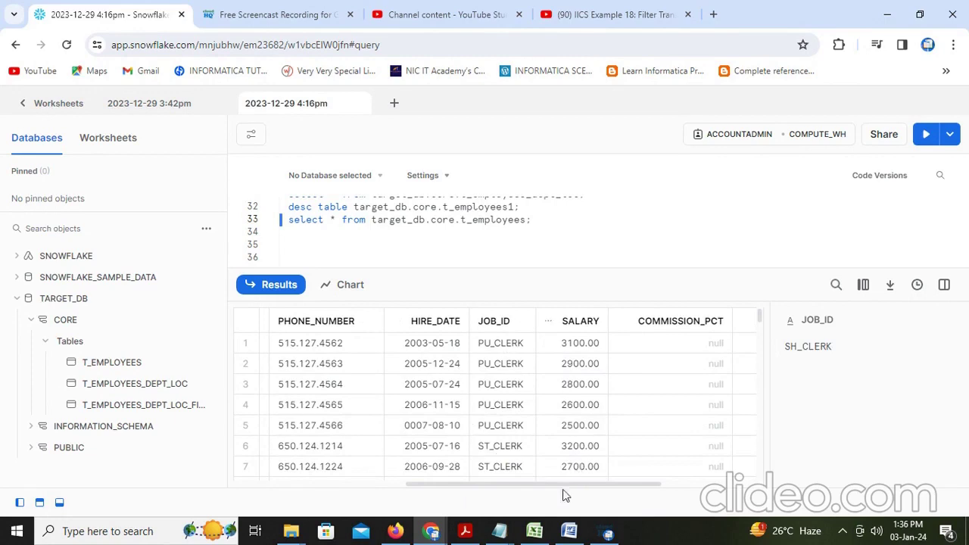
# Switch to the Word document and read Exercise 3, noting its source table, leap-year condition and two targets
pyautogui.click(570, 531)
pyautogui.scroll(-10, 514, 397)
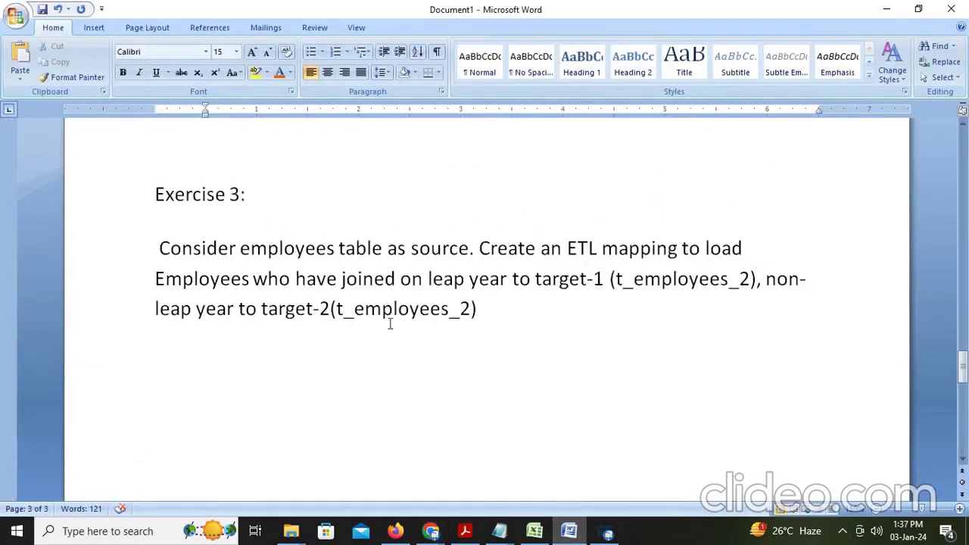
pyautogui.click(300, 258)
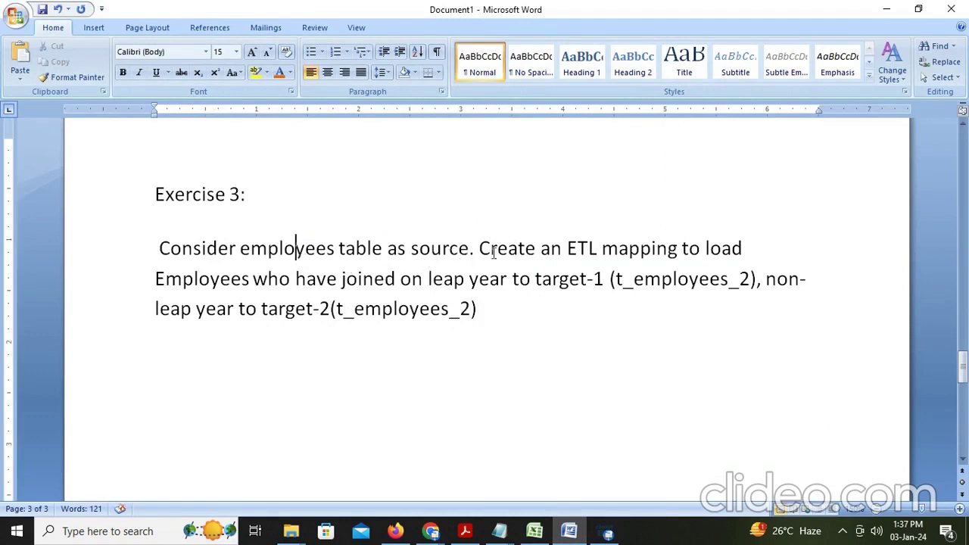
pyautogui.click(697, 250)
pyautogui.click(542, 279)
pyautogui.moveTo(503, 316); pyautogui.dragTo(319, 311)
pyautogui.click(588, 340)
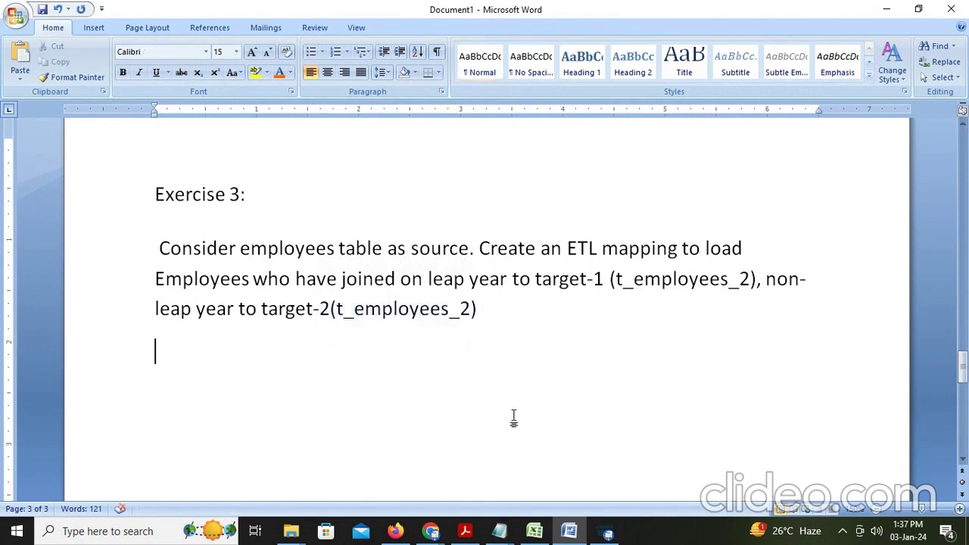
pyautogui.moveTo(522, 278); pyautogui.dragTo(764, 279)
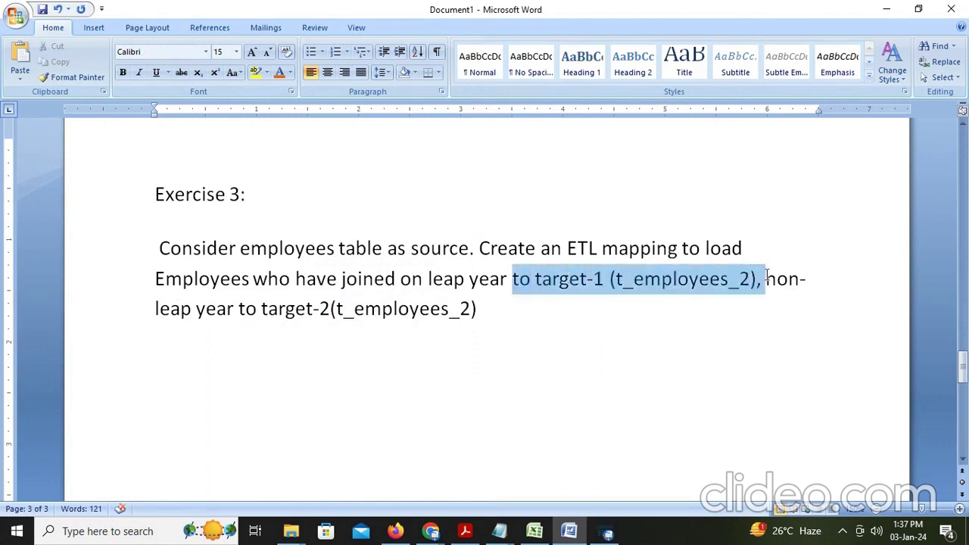
pyautogui.moveTo(156, 307); pyautogui.dragTo(490, 340)
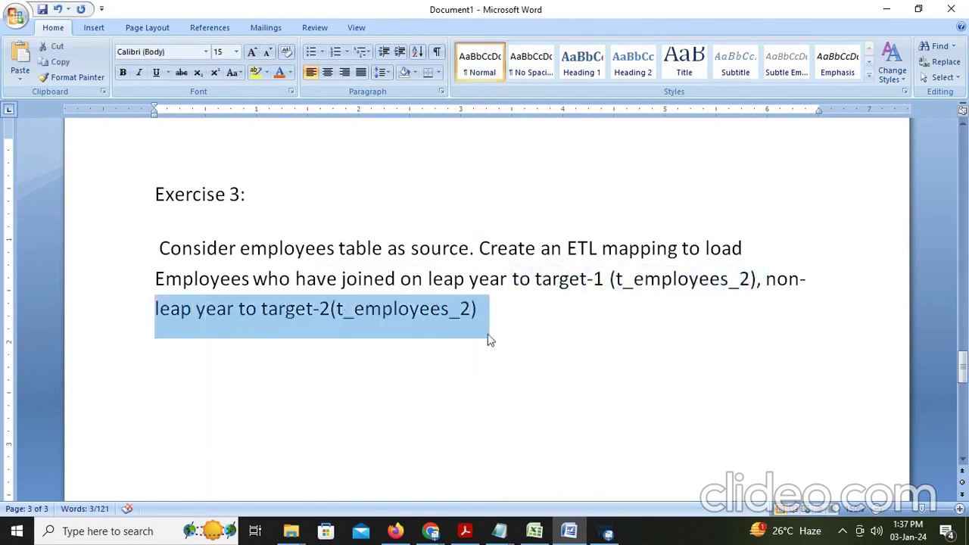
# Switch to the M_Filter_FF_snowflake_506080_SALGT5000 mapping in Informatica, add a second Target below the existing one, and link the Filter to it
pyautogui.click(395, 532)
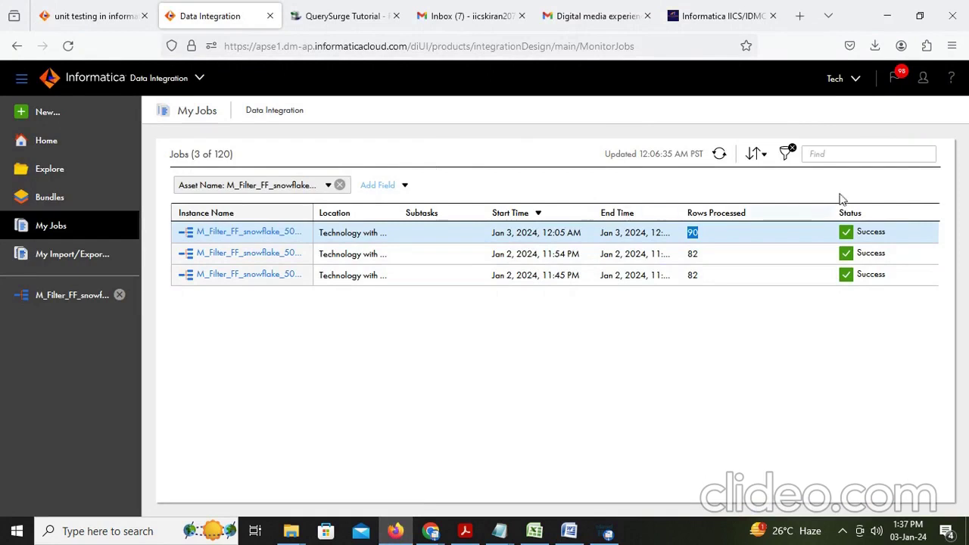
pyautogui.click(70, 298)
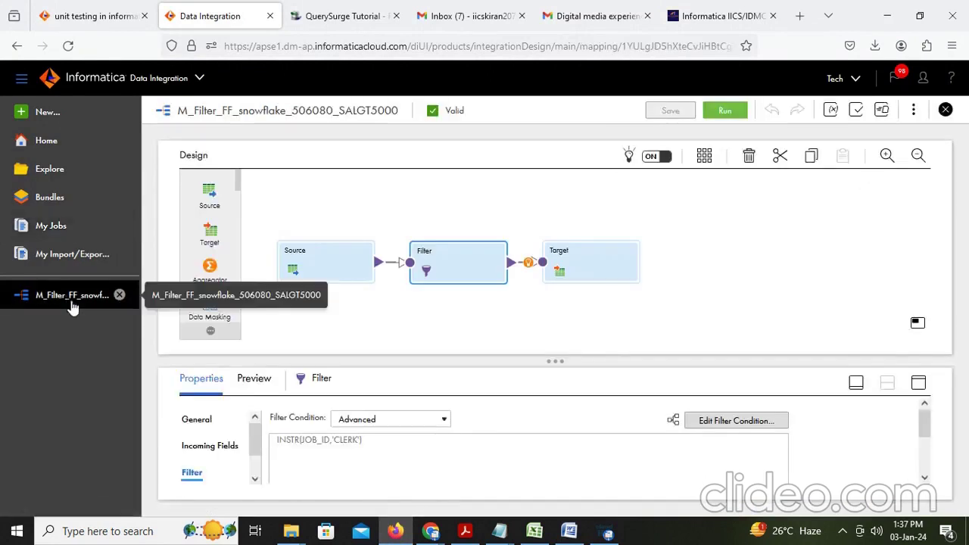
pyautogui.click(512, 324)
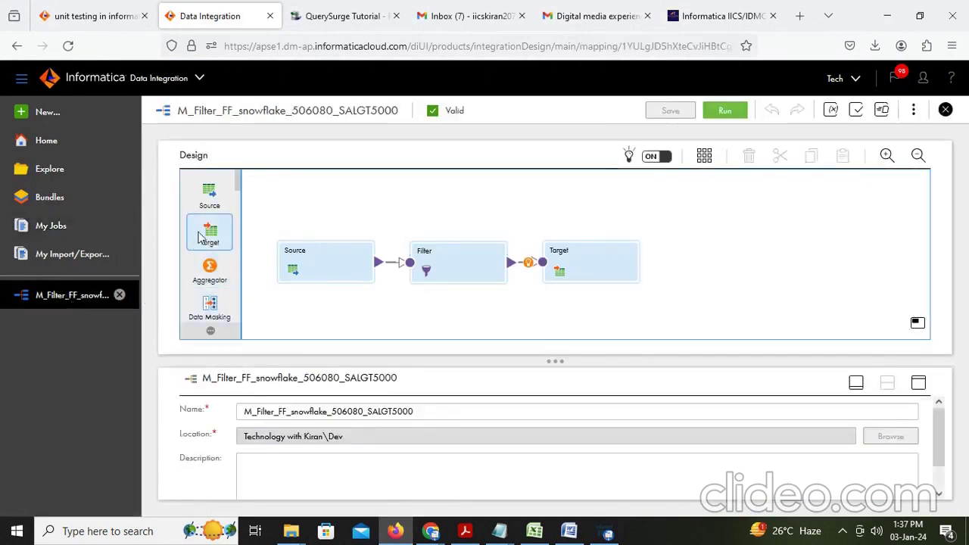
pyautogui.moveTo(209, 237); pyautogui.dragTo(575, 286)
pyautogui.moveTo(588, 236); pyautogui.dragTo(612, 220)
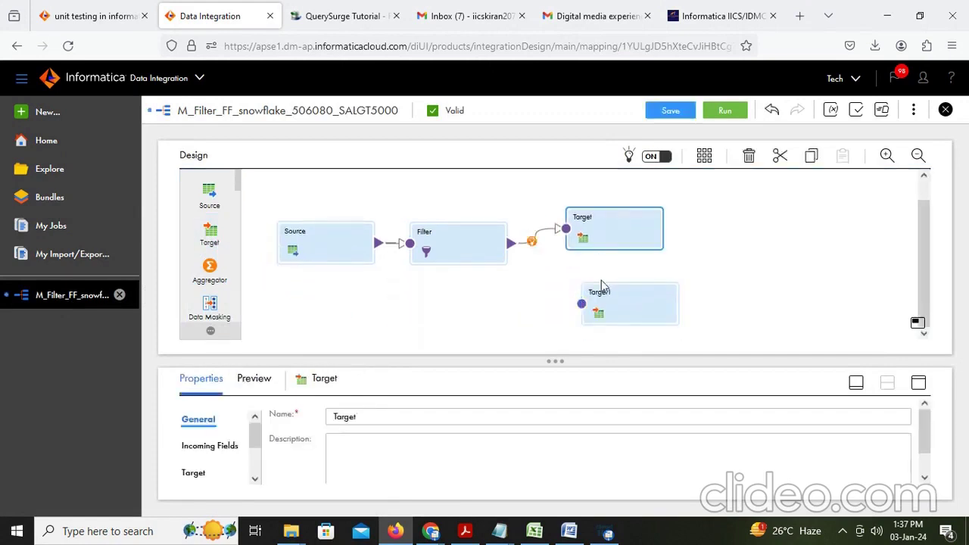
pyautogui.moveTo(600, 290); pyautogui.dragTo(586, 280)
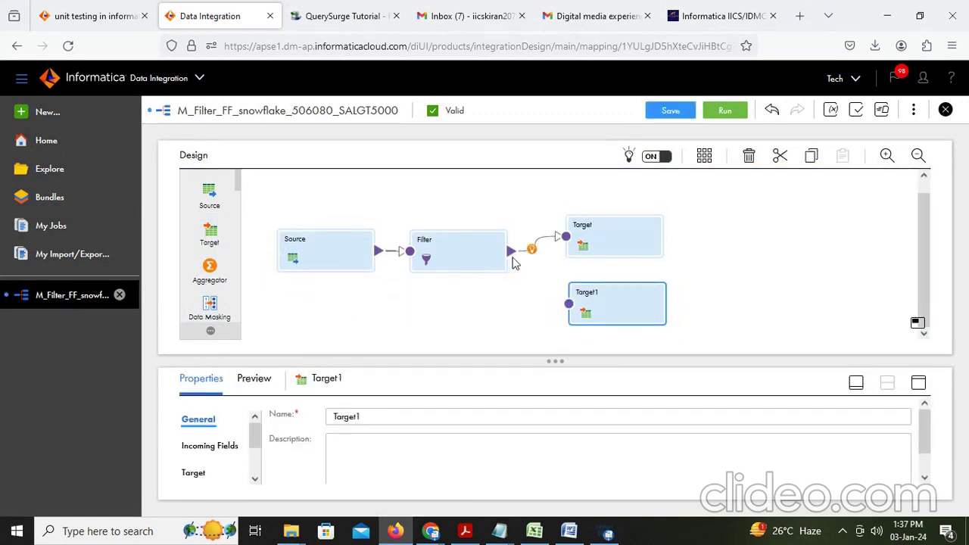
pyautogui.moveTo(510, 263); pyautogui.dragTo(563, 324)
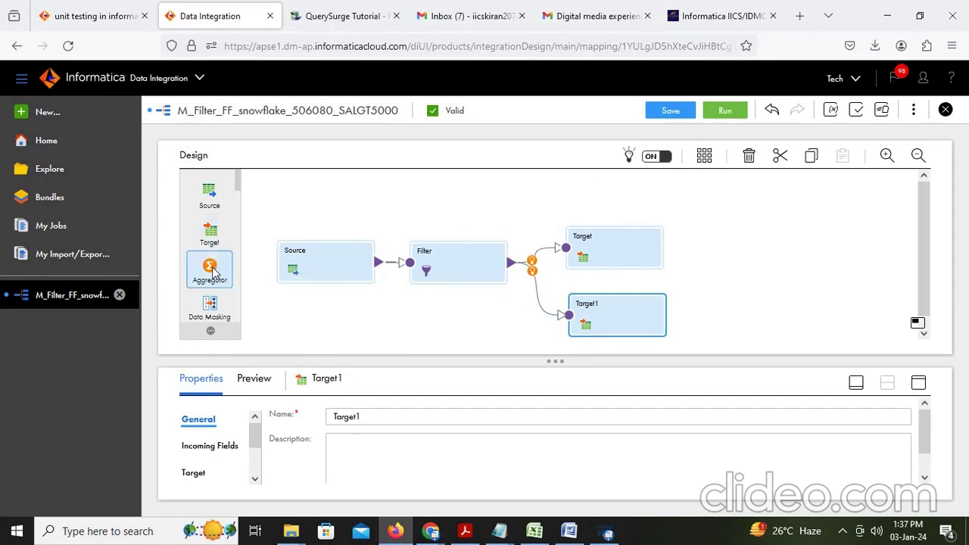
# Add a second Filter transformation below the first one and link the Source to it
pyautogui.scroll(-2, 214, 273)
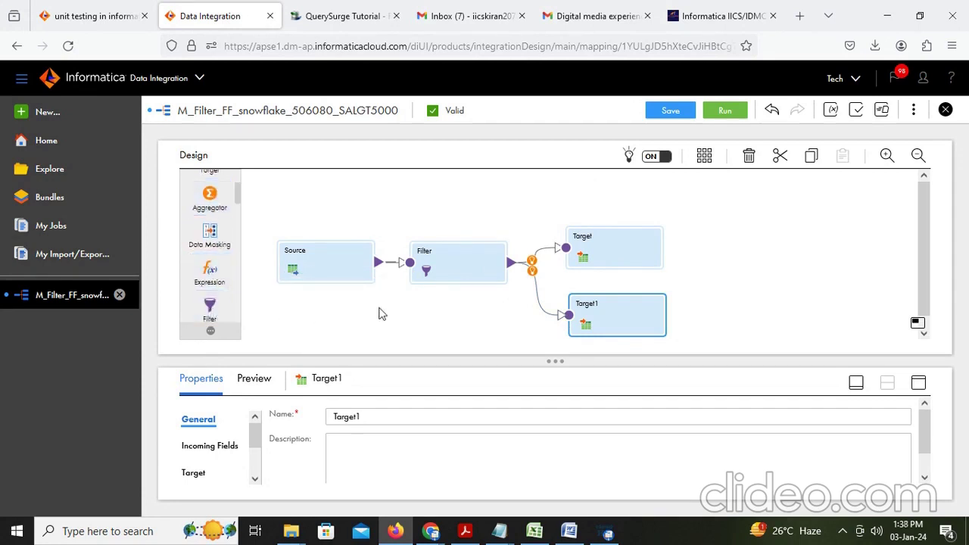
pyautogui.moveTo(209, 306); pyautogui.dragTo(428, 304)
pyautogui.moveTo(378, 242); pyautogui.dragTo(421, 303)
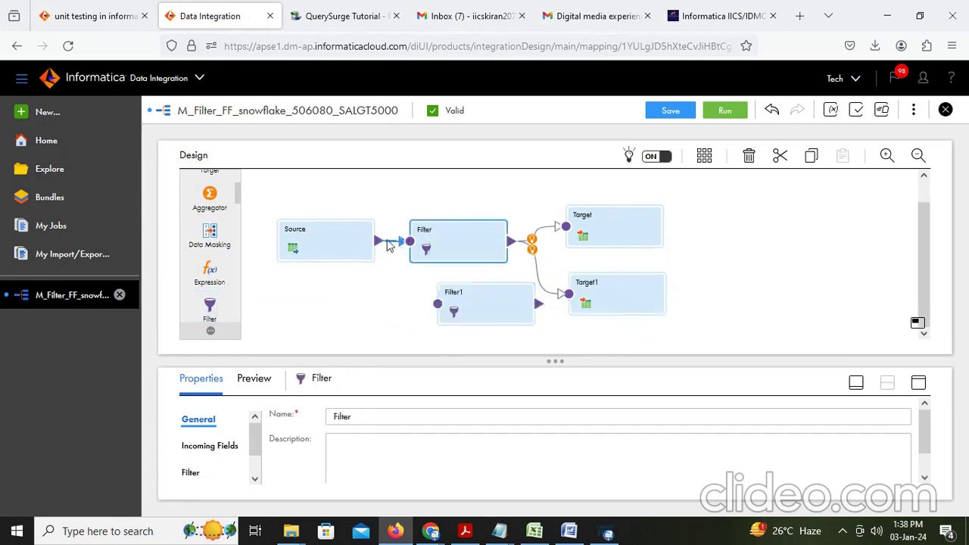
pyautogui.moveTo(379, 242); pyautogui.dragTo(398, 296)
pyautogui.click(393, 300)
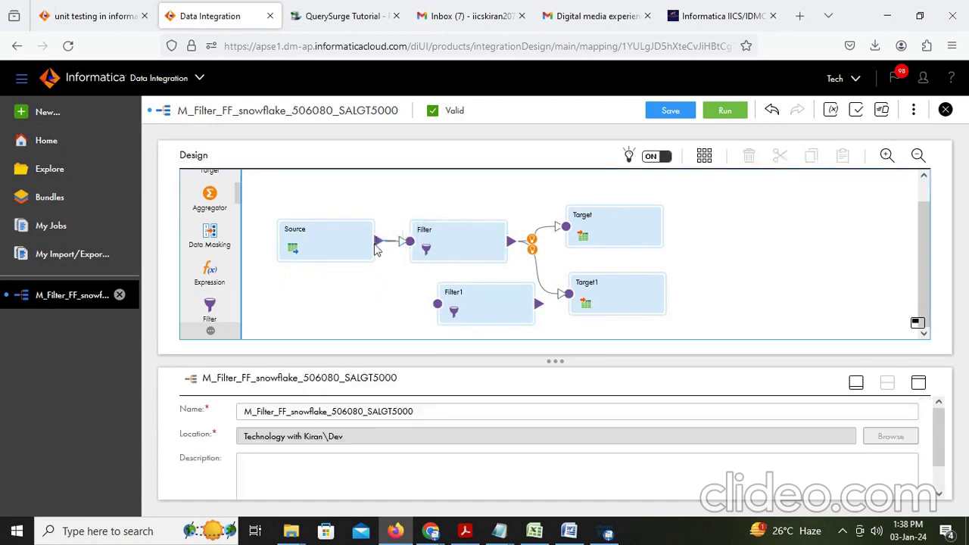
pyautogui.moveTo(379, 248); pyautogui.dragTo(398, 287)
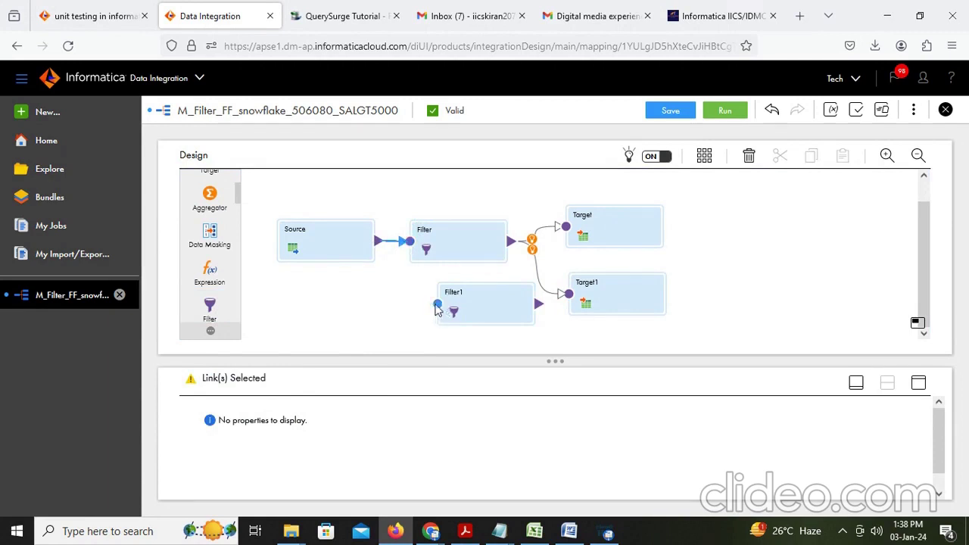
pyautogui.click(316, 246)
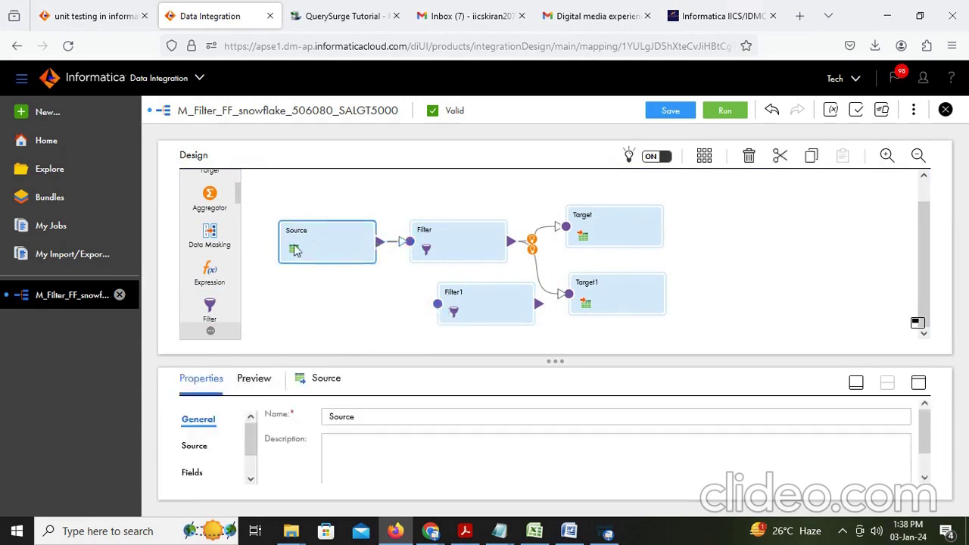
pyautogui.click(762, 293)
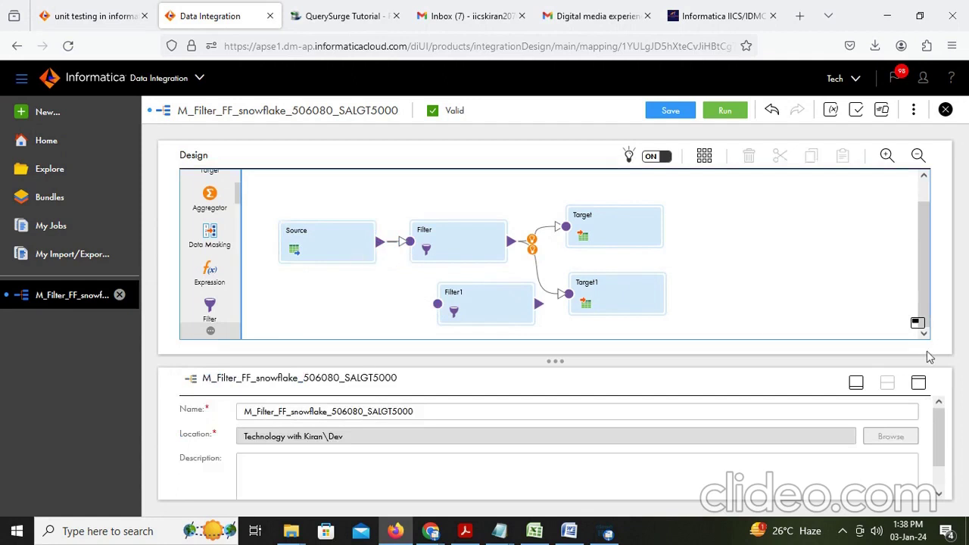
pyautogui.click(916, 324)
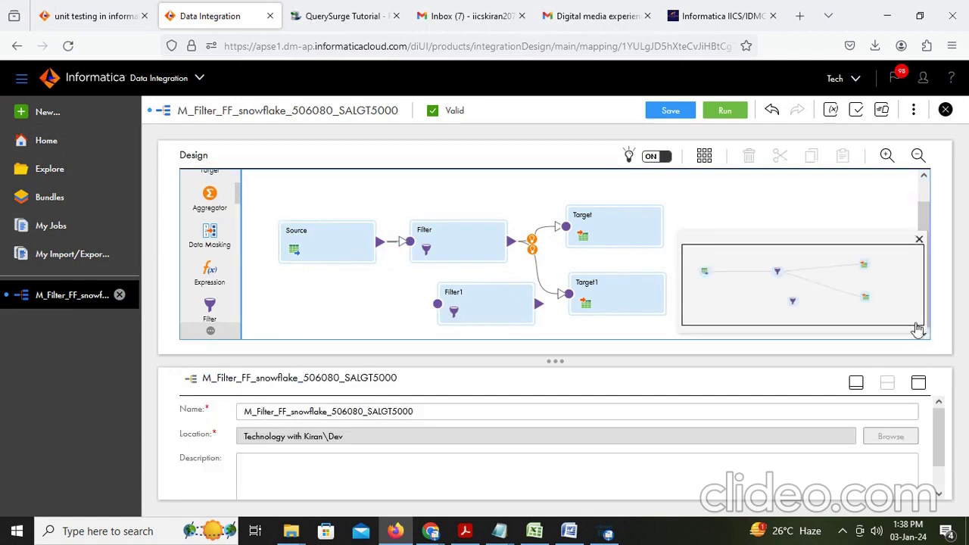
pyautogui.click(919, 240)
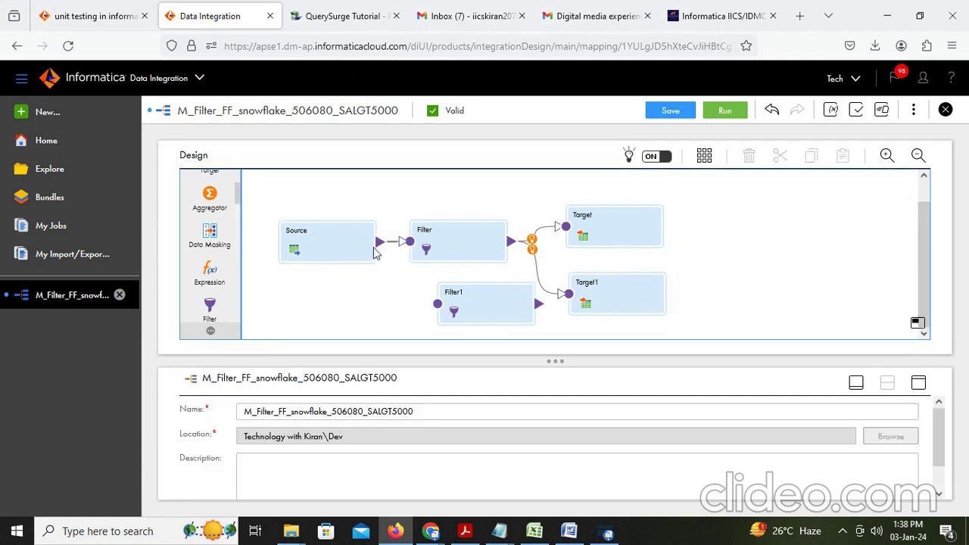
pyautogui.moveTo(373, 253); pyautogui.dragTo(430, 331)
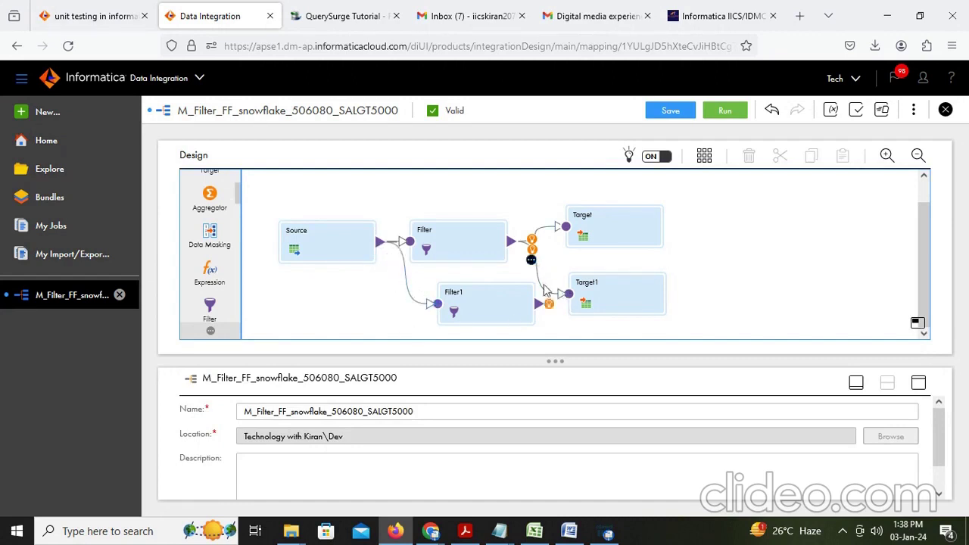
# Delete the link from Filter to Target1 and connect Filter1 to Target1 instead
pyautogui.click(547, 227)
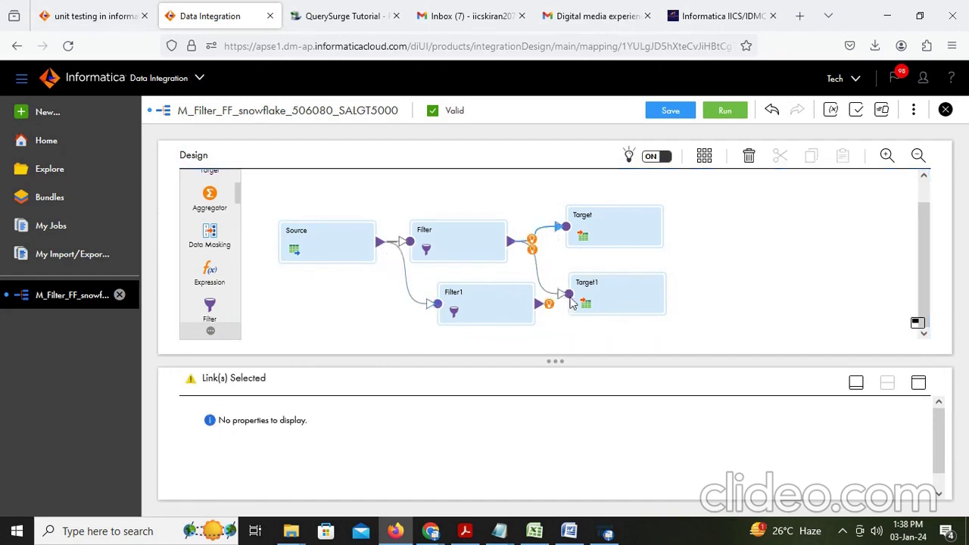
pyautogui.click(558, 257)
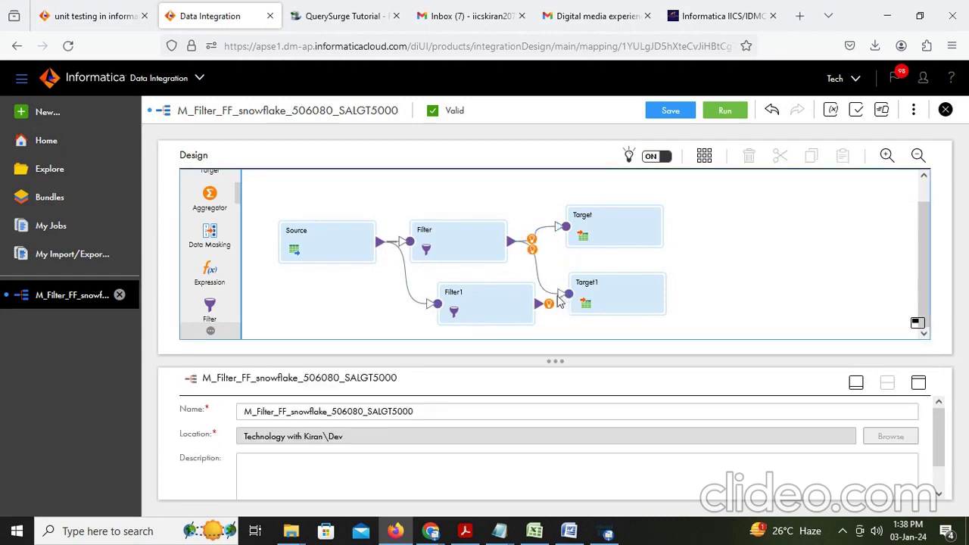
pyautogui.click(556, 296)
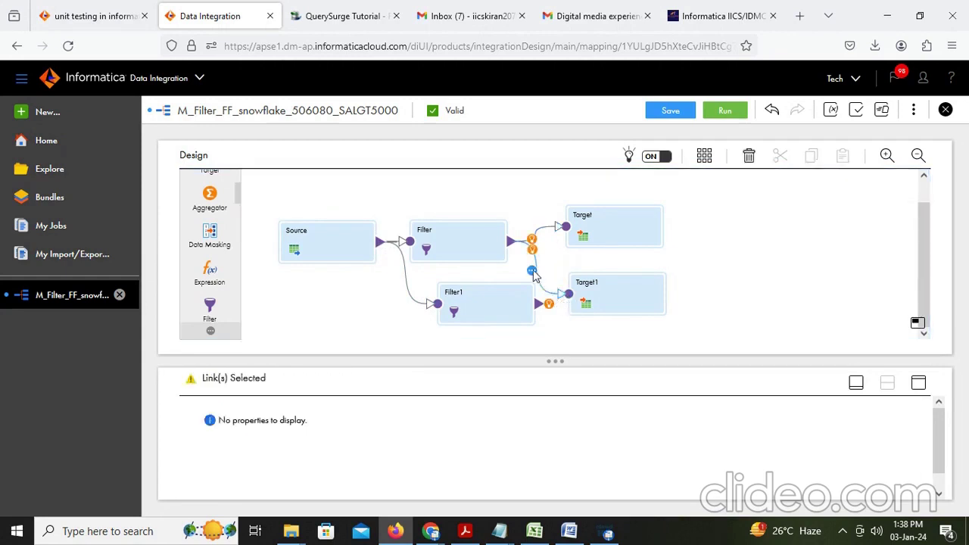
pyautogui.press('Delete')
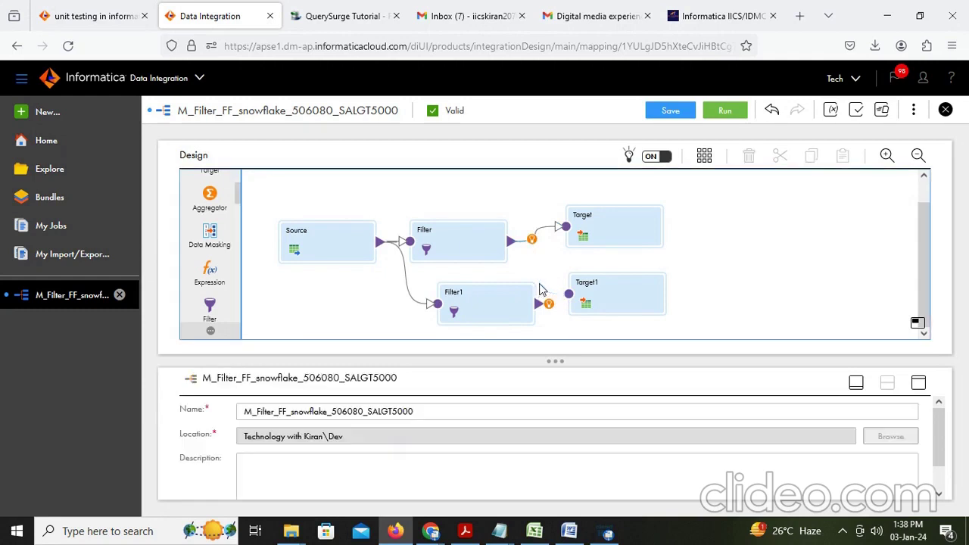
pyautogui.moveTo(542, 310); pyautogui.dragTo(568, 296)
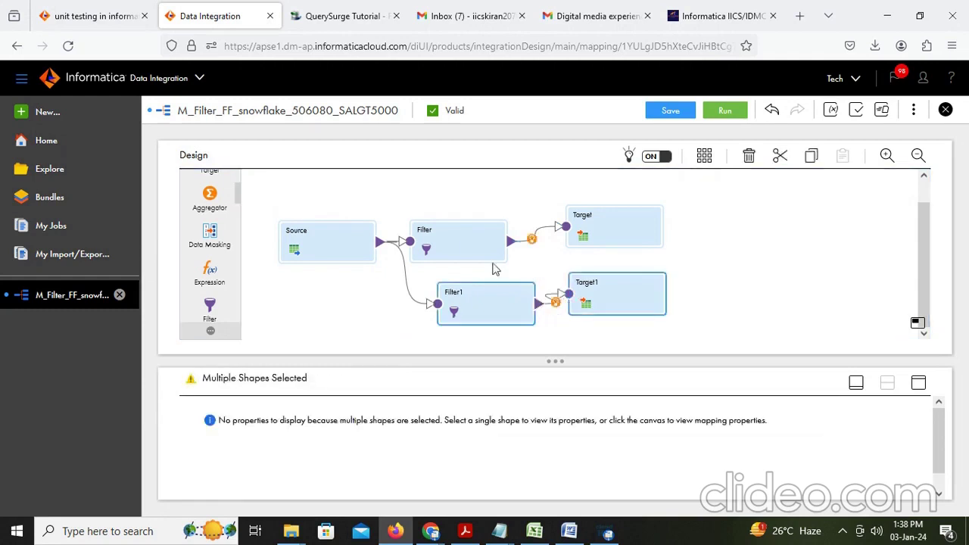
# Open the upper Filter's advanced condition for editing and replace its expression with the beginning MOD(GETDATEPART
pyautogui.click(476, 252)
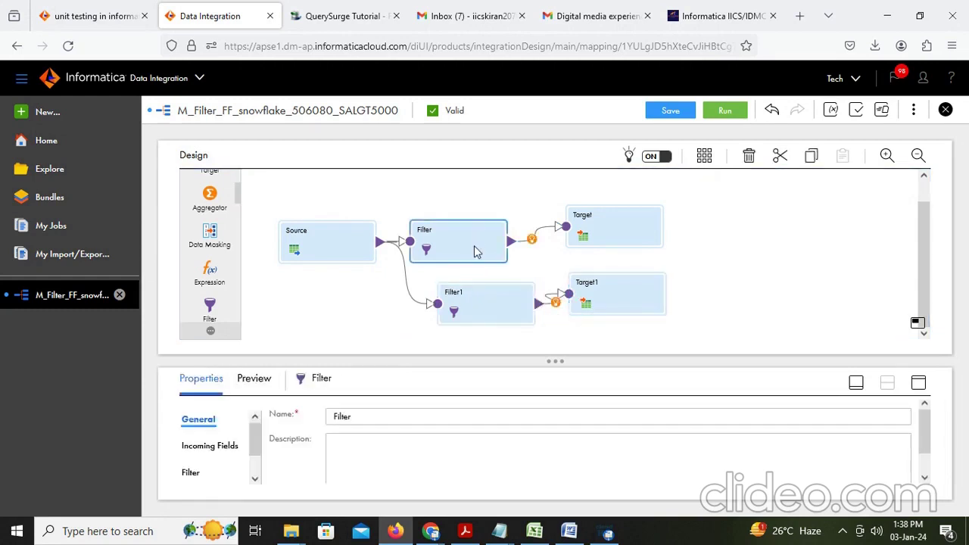
pyautogui.click(918, 382)
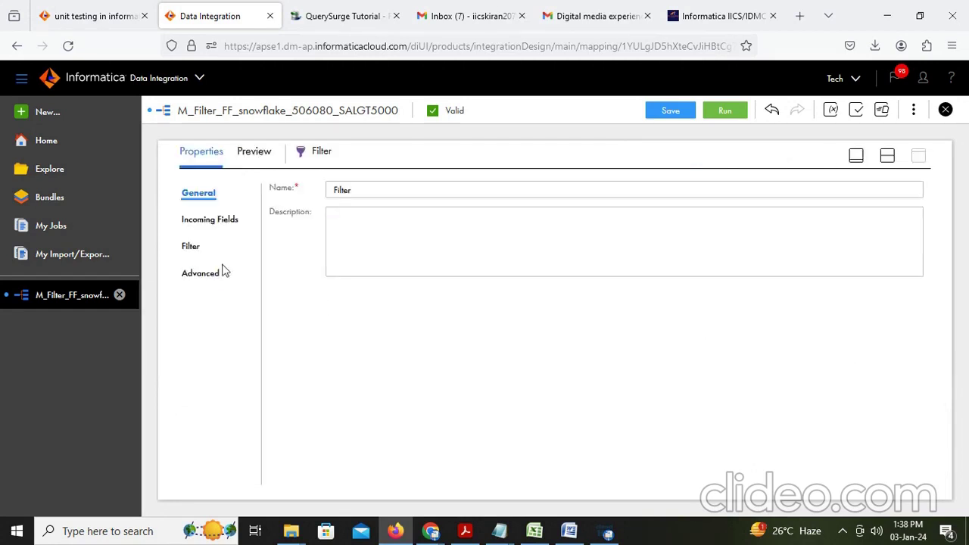
pyautogui.click(199, 246)
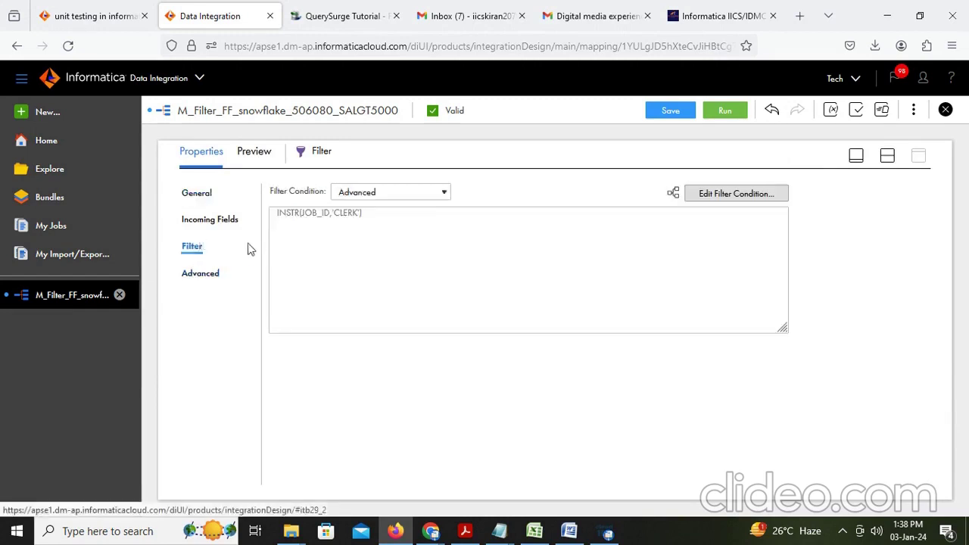
pyautogui.click(733, 198)
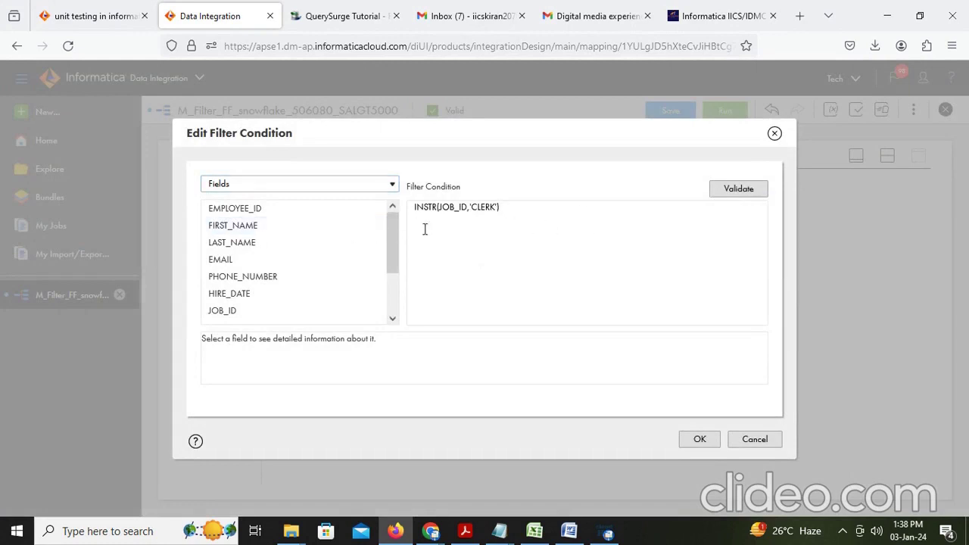
pyautogui.moveTo(527, 214); pyautogui.dragTo(386, 210)
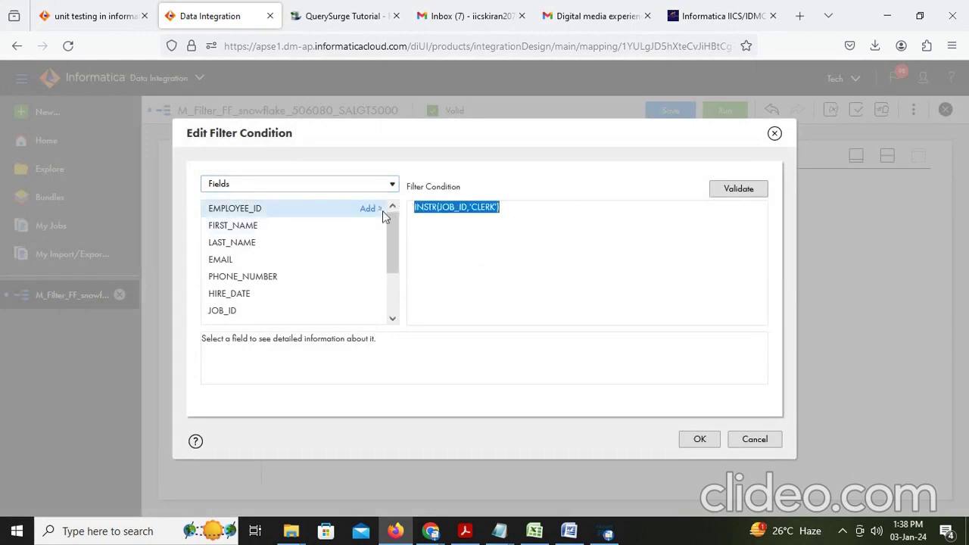
pyautogui.write('m')
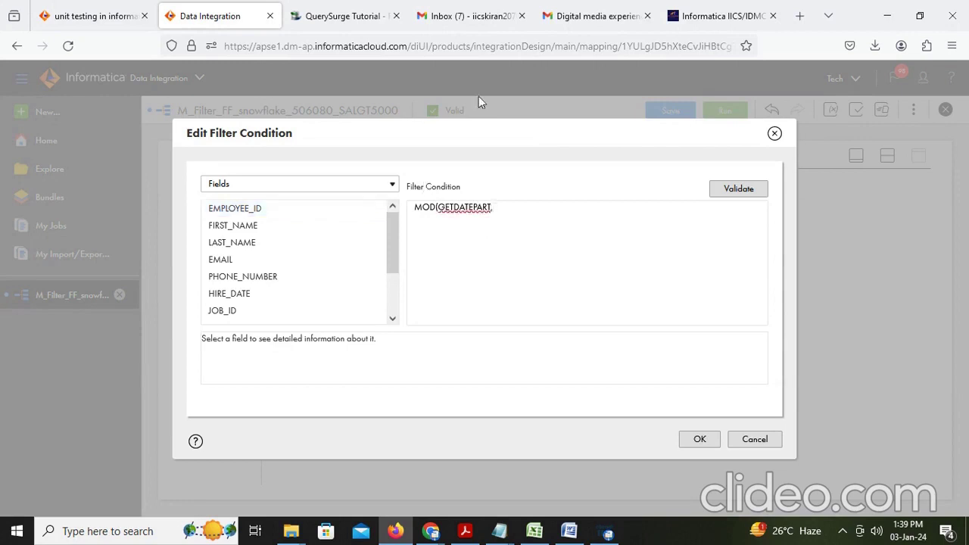
pyautogui.rightClick(463, 206)
pyautogui.click(449, 208)
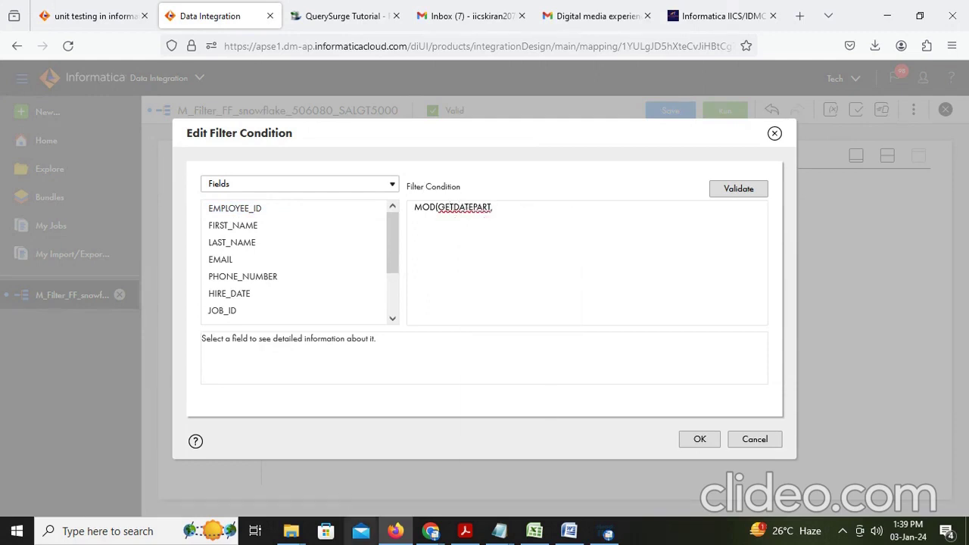
# Search Google in a new browser tab for "how to get year from date in sql"
pyautogui.click(394, 533)
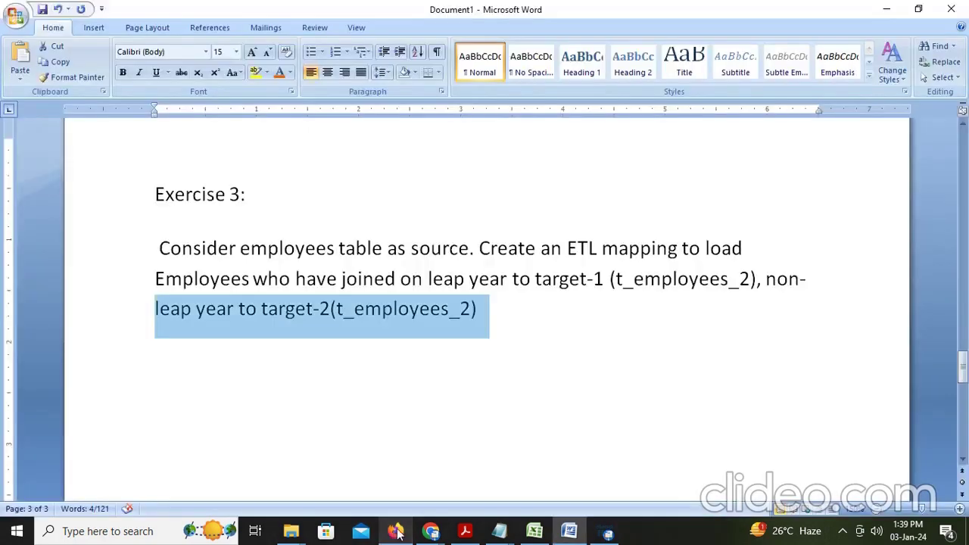
pyautogui.click(396, 531)
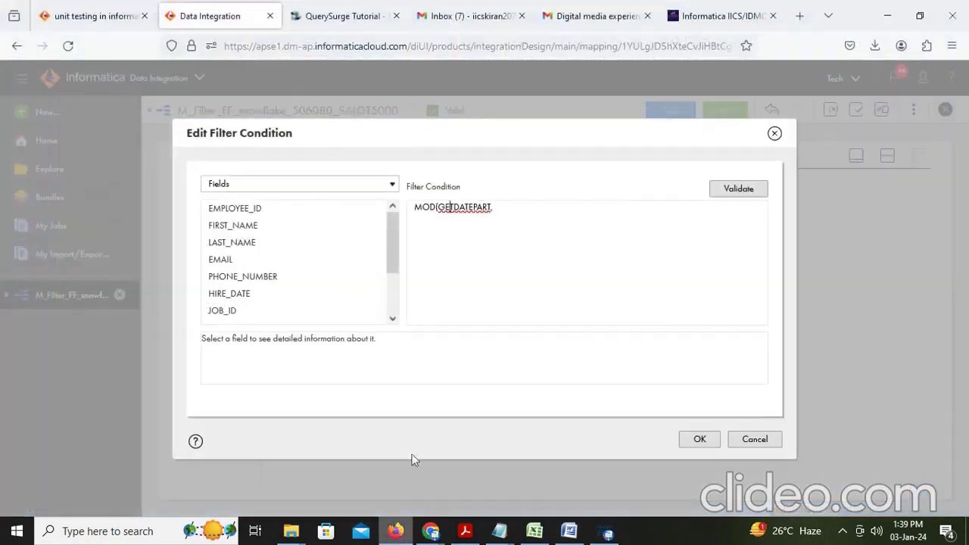
pyautogui.click(800, 15)
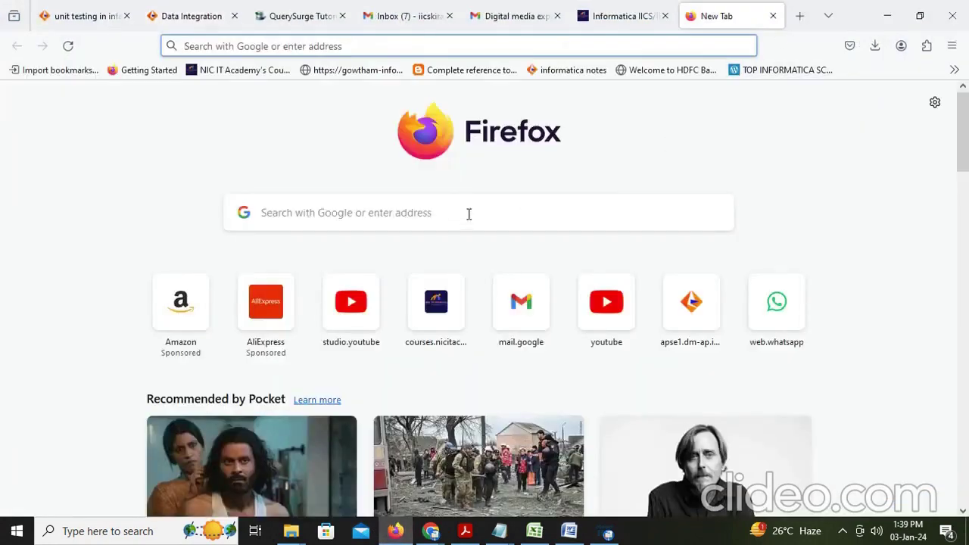
pyautogui.click(469, 213)
pyautogui.write('HOW')
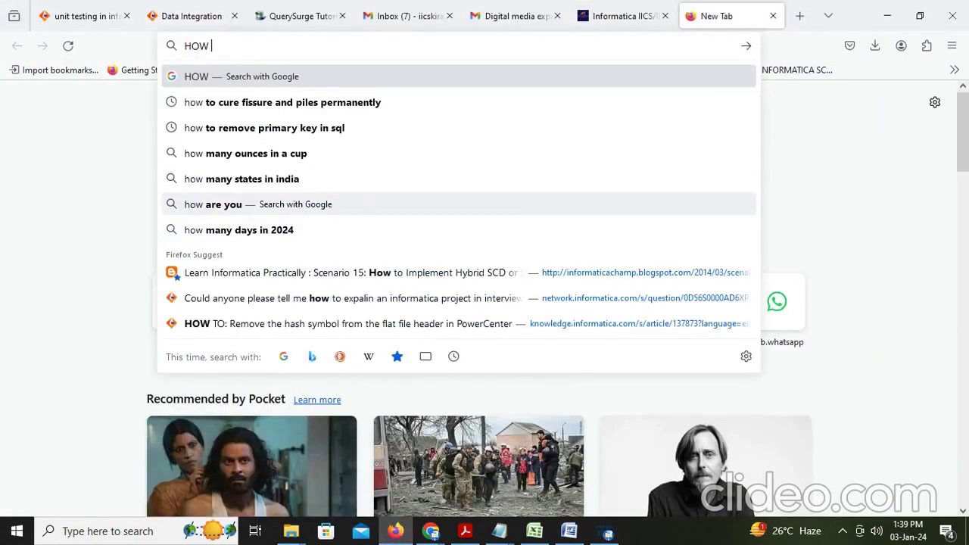
pyautogui.write(' TO RE')
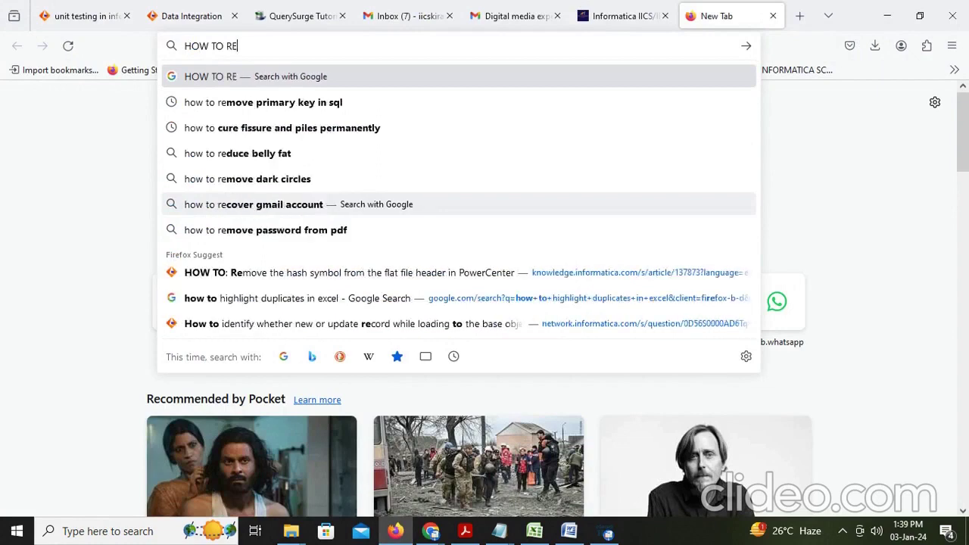
pyautogui.write('TRIV')
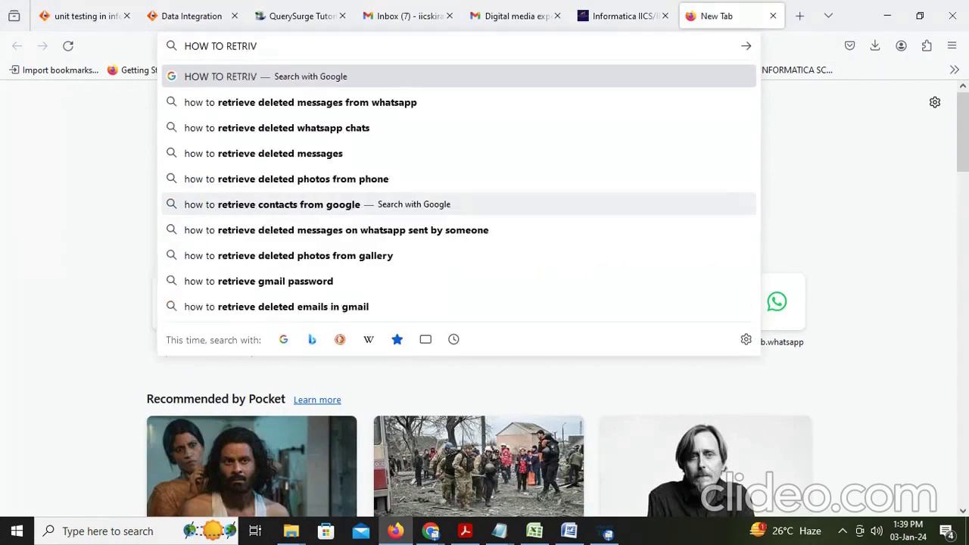
pyautogui.write('E YEAR F')
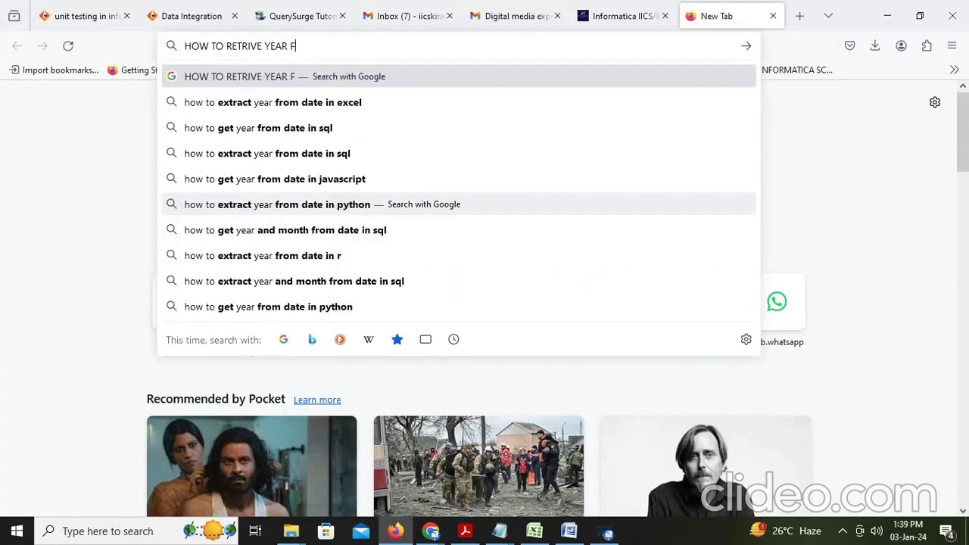
pyautogui.write('ROM DATA')
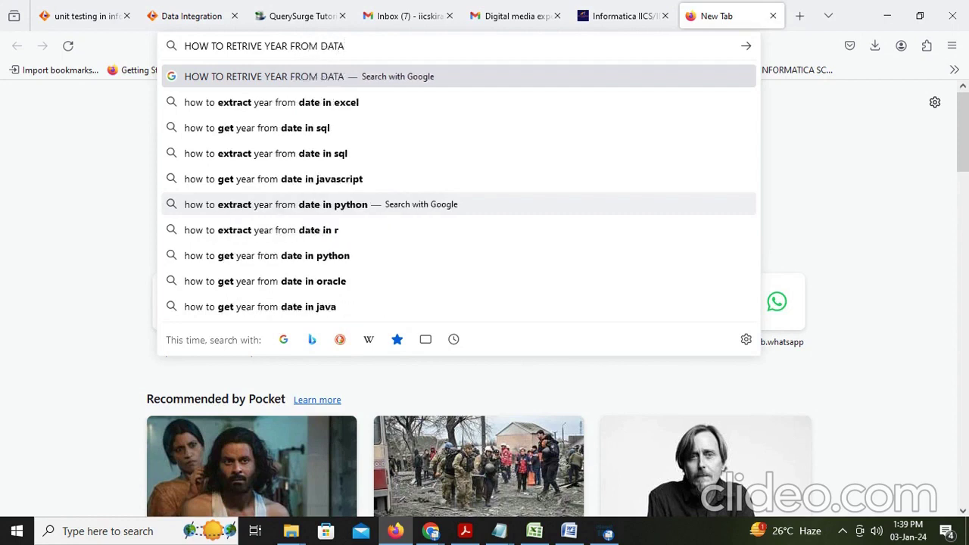
pyautogui.press('Down')
pyautogui.press('Down')
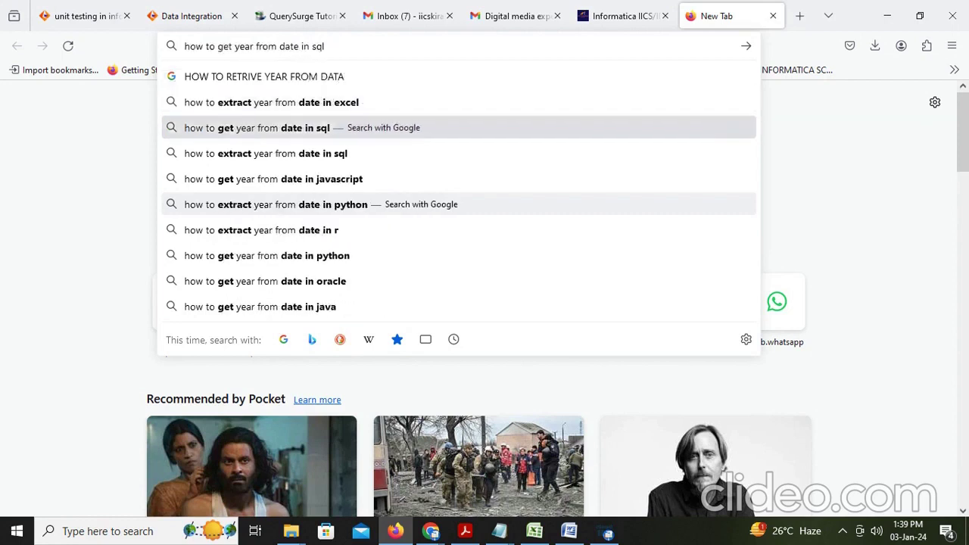
pyautogui.press('Return')
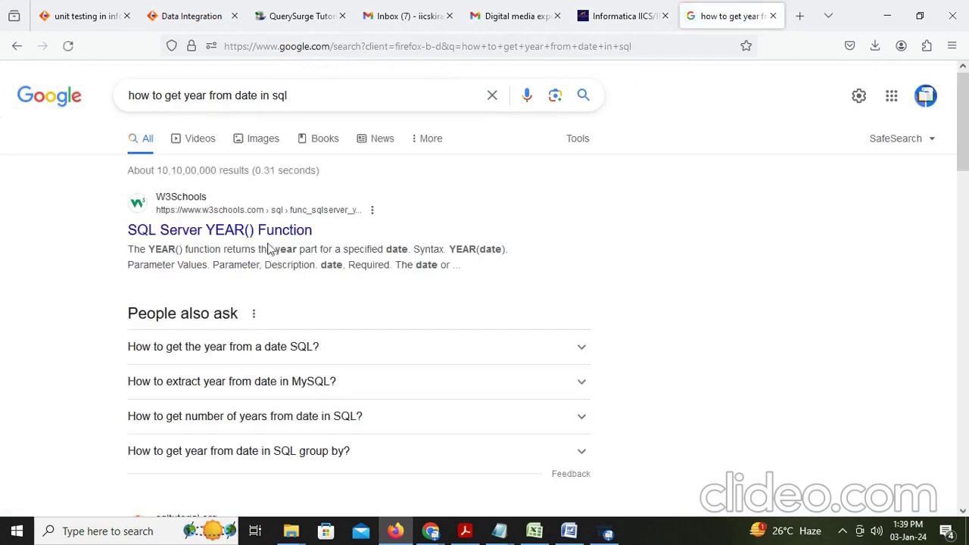
# Read the example in W3Schools' SQL Server YEAR() Function article, and return to the search results
pyautogui.click(265, 231)
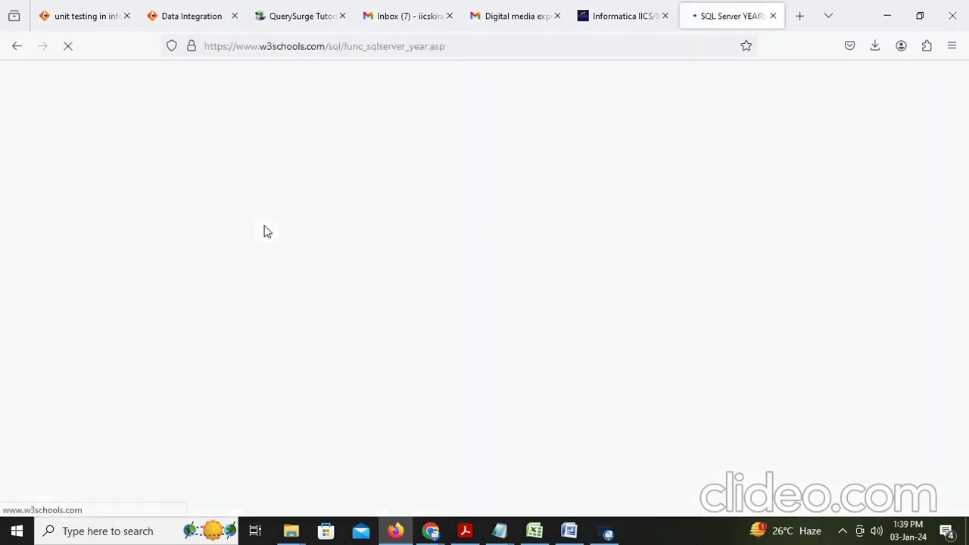
pyautogui.scroll(-5, 454, 230)
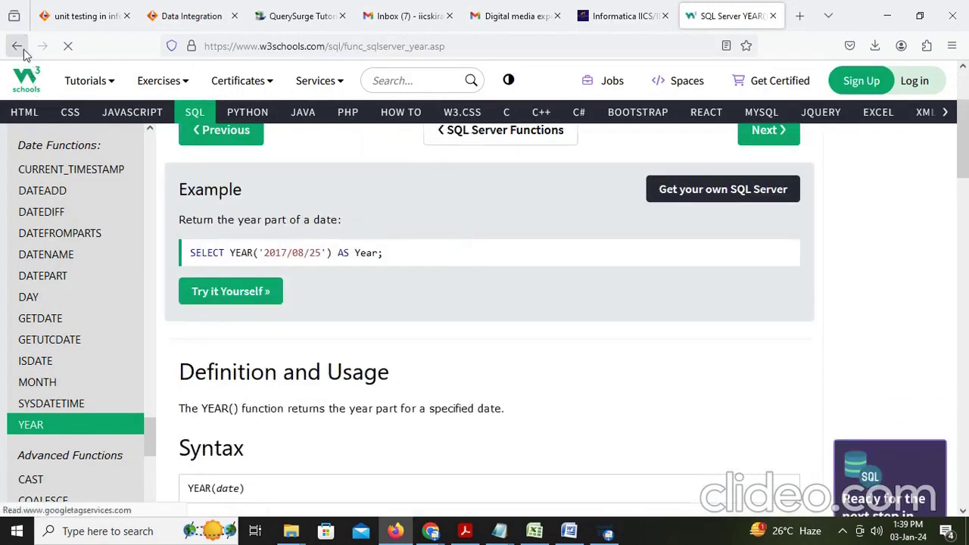
pyautogui.click(17, 45)
# Change the Google search to "how to get year from date in informatica" and copy the function name getDatePart from the featured snippet
pyautogui.doubleClick(298, 102)
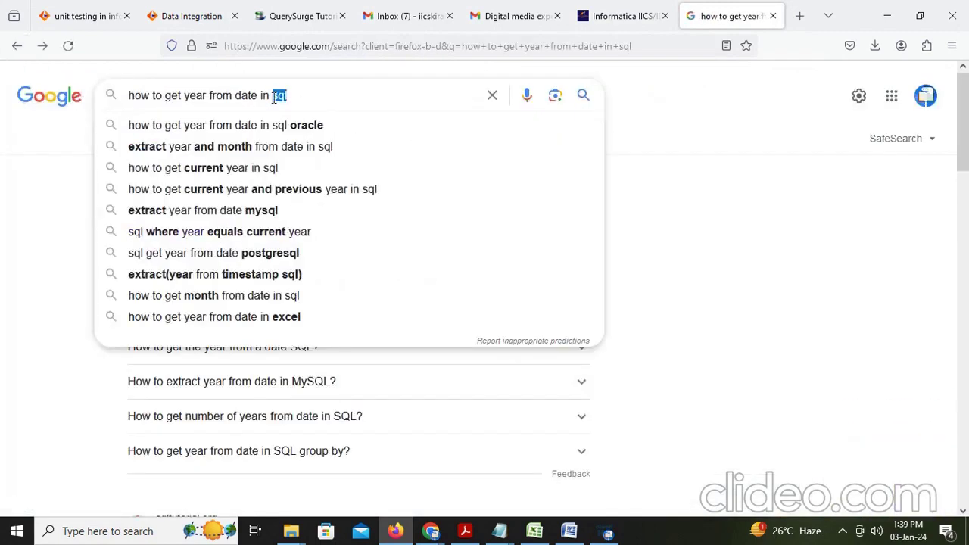
pyautogui.write('INFORM')
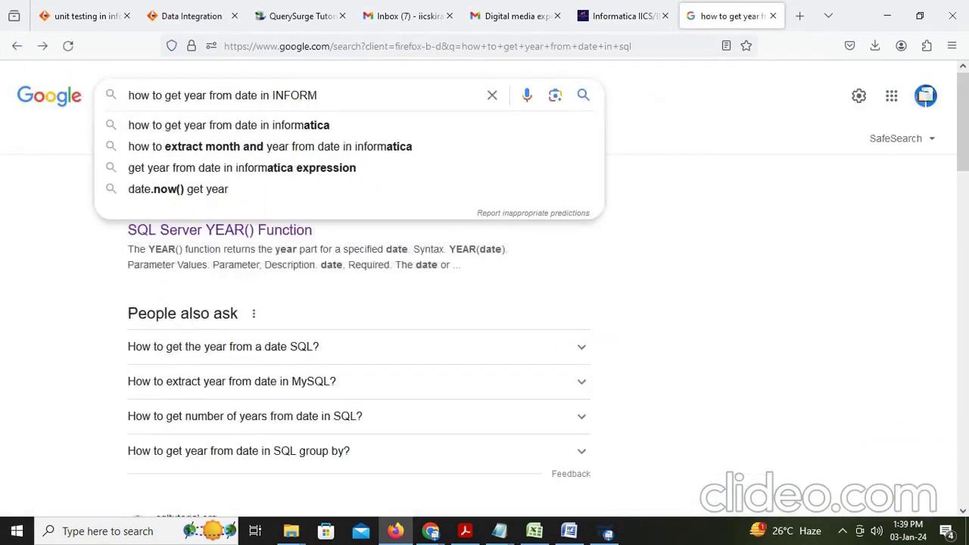
pyautogui.press('Down')
pyautogui.press('Return')
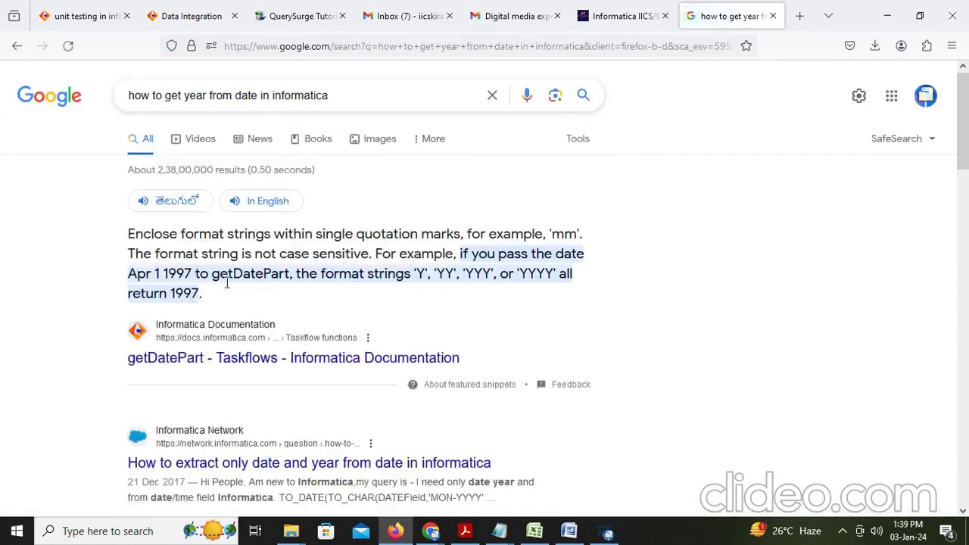
pyautogui.moveTo(212, 275); pyautogui.dragTo(285, 278)
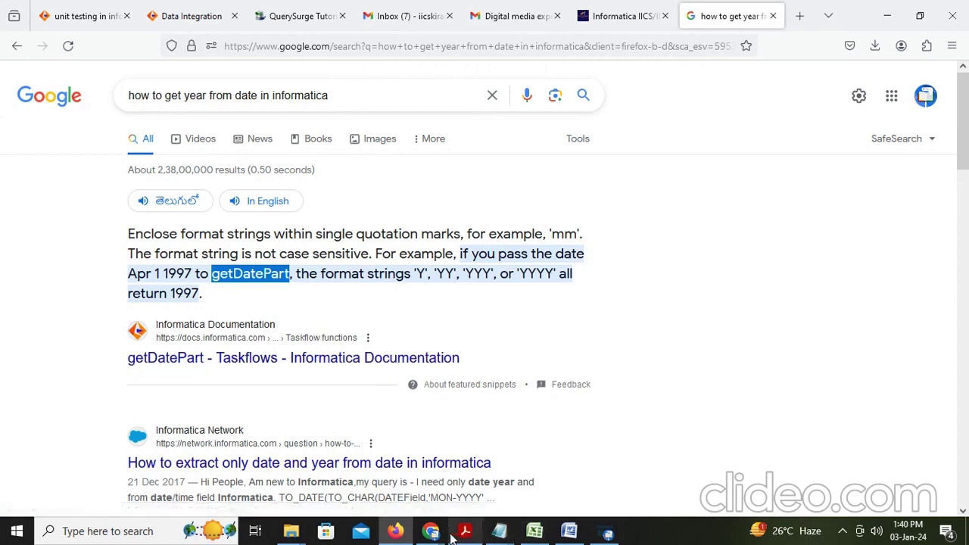
pyautogui.moveTo(445, 536)
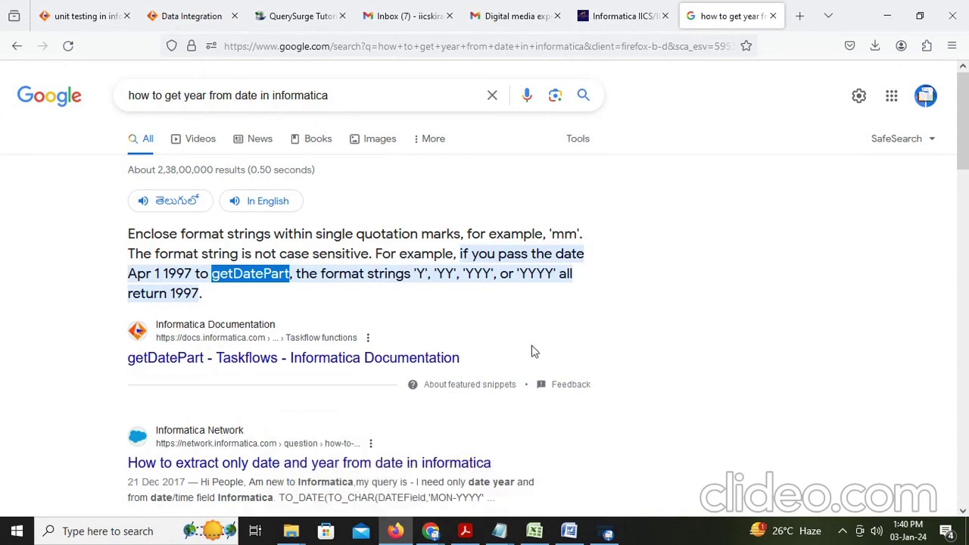
# Return to the Informatica filter condition and replace GETDATEPART with getDatePart after the opening MOD parenthesis
pyautogui.hotkey('alt', 'Tab')
pyautogui.hotkey('alt', 'Tab')
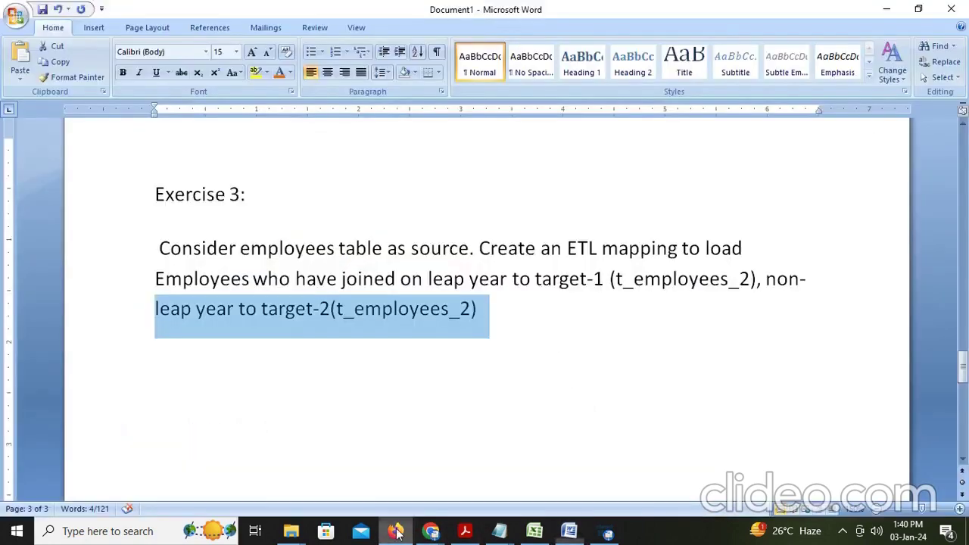
pyautogui.hotkey('alt', 'Tab')
pyautogui.click(394, 531)
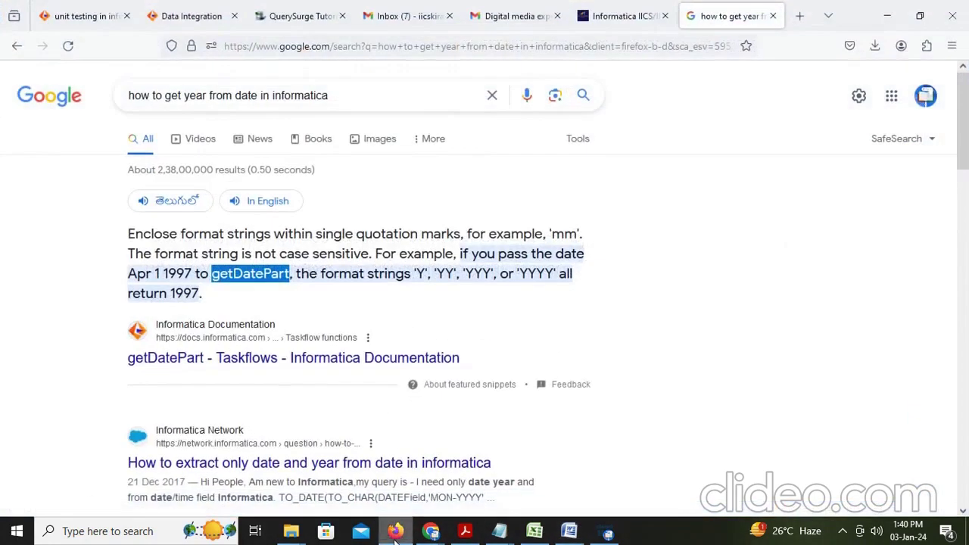
pyautogui.click(151, 16)
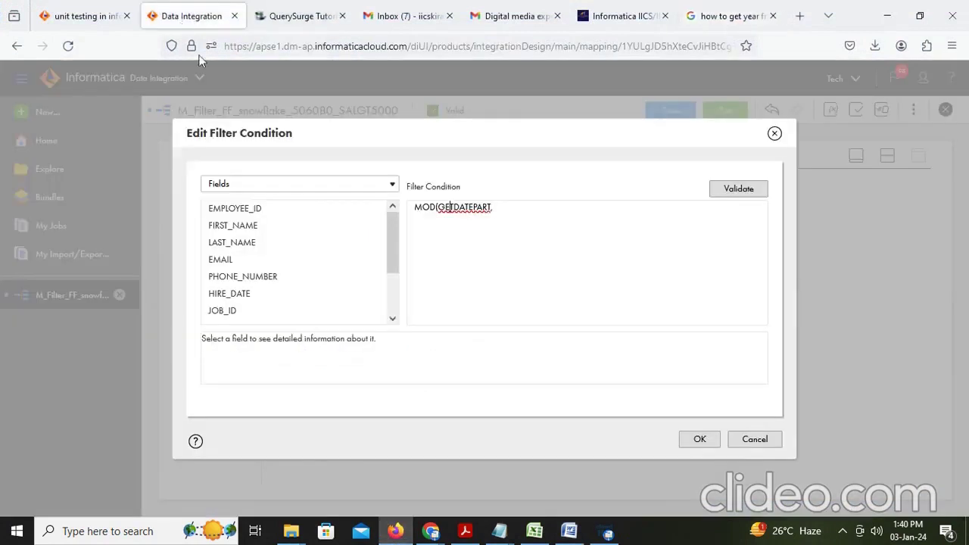
pyautogui.moveTo(494, 209); pyautogui.dragTo(439, 215)
pyautogui.write('getDatePart,')
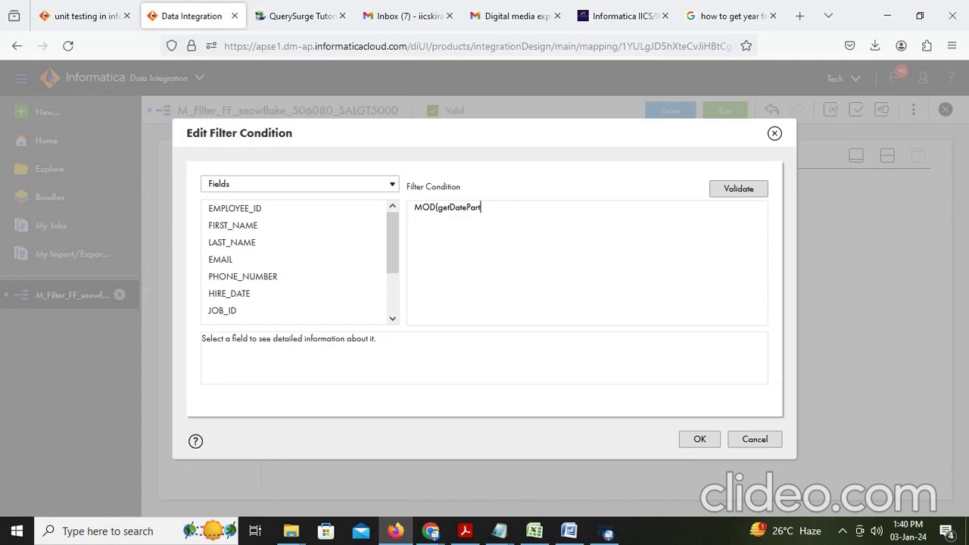
# Complete the filter condition as MOD(getDatePart(HIRE_DATE,'YYYY'),4)=0, adding the HIRE_DATE field from the field list, and validate it
pyautogui.write('(')
pyautogui.scroll(-2, 297, 260)
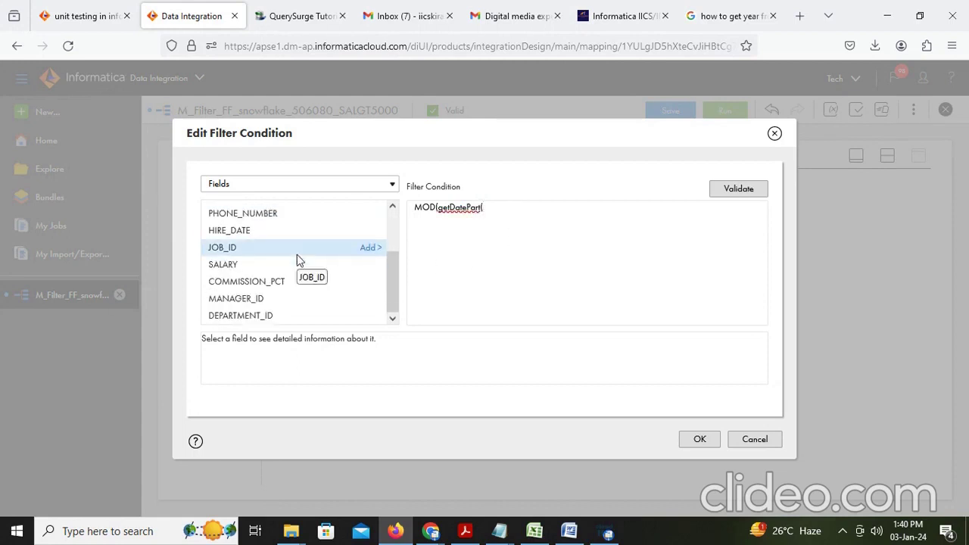
pyautogui.click(262, 233)
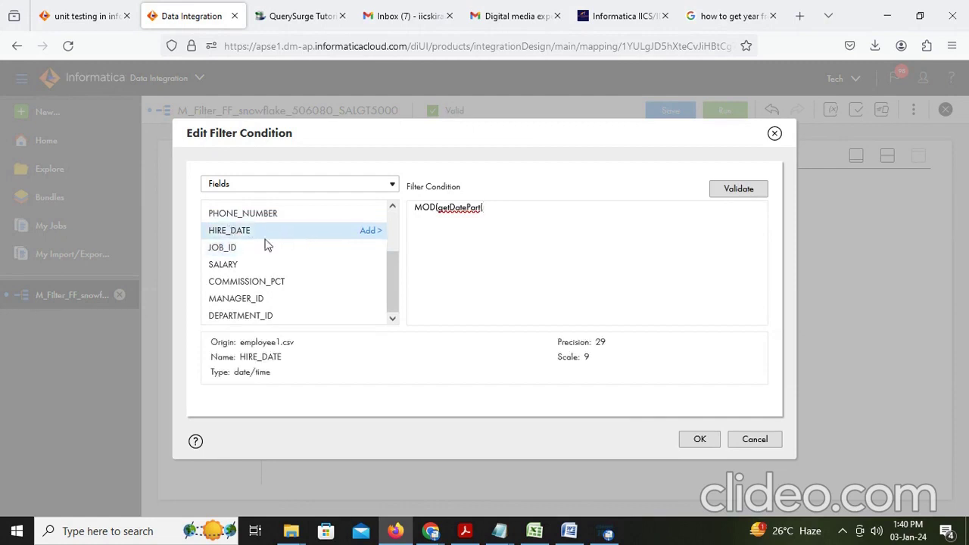
pyautogui.click(371, 237)
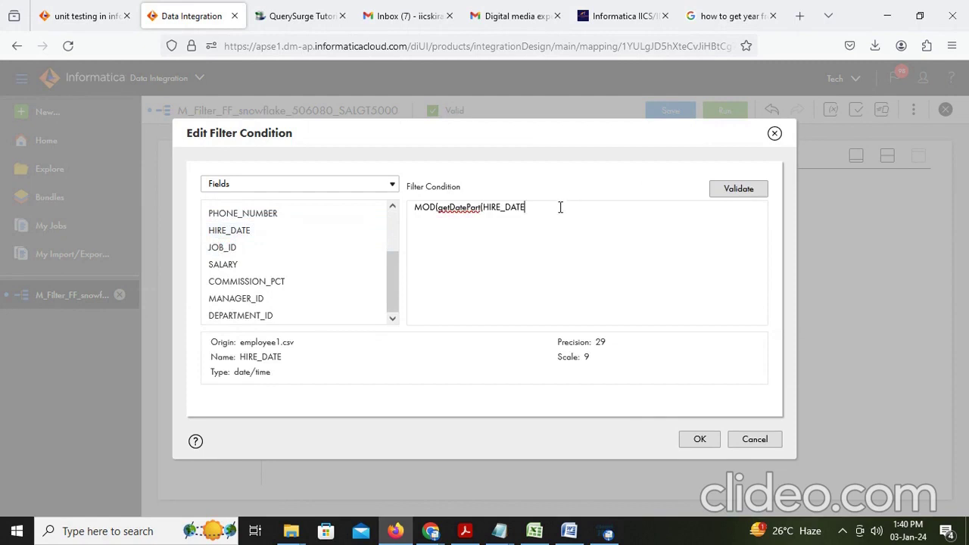
pyautogui.write(",'YYYY')")
pyautogui.write(',4)')
pyautogui.write('=0')
pyautogui.click(728, 190)
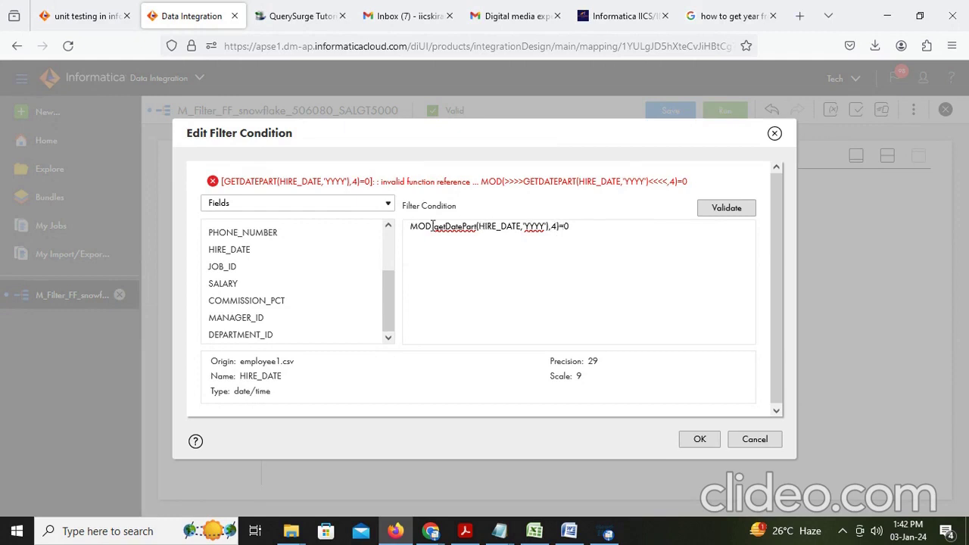
# Shorten the date format in the filter condition to 'YY' and validate the expression again
pyautogui.moveTo(432, 226); pyautogui.dragTo(558, 230)
pyautogui.moveTo(547, 226); pyautogui.dragTo(481, 224)
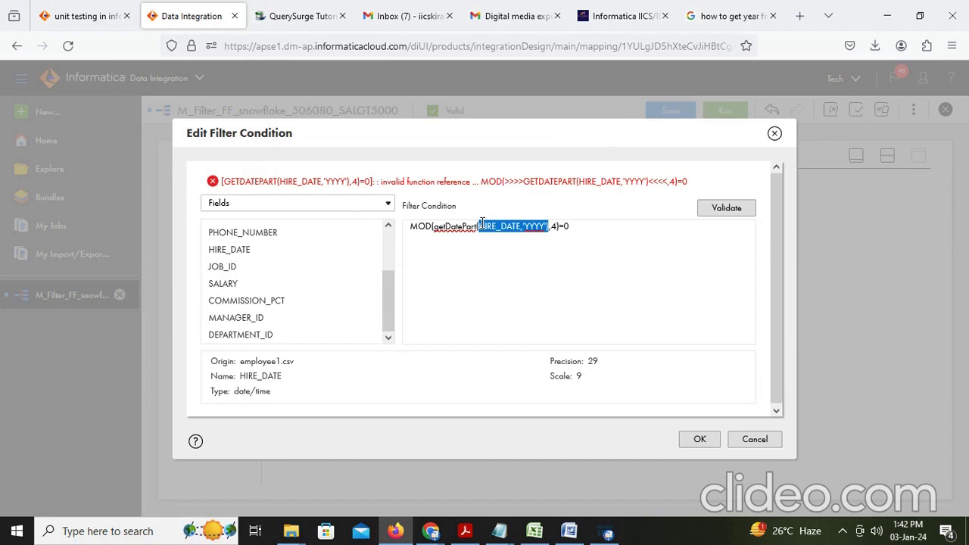
pyautogui.moveTo(481, 224); pyautogui.dragTo(547, 226)
pyautogui.press('BackSpace')
pyautogui.press('BackSpace')
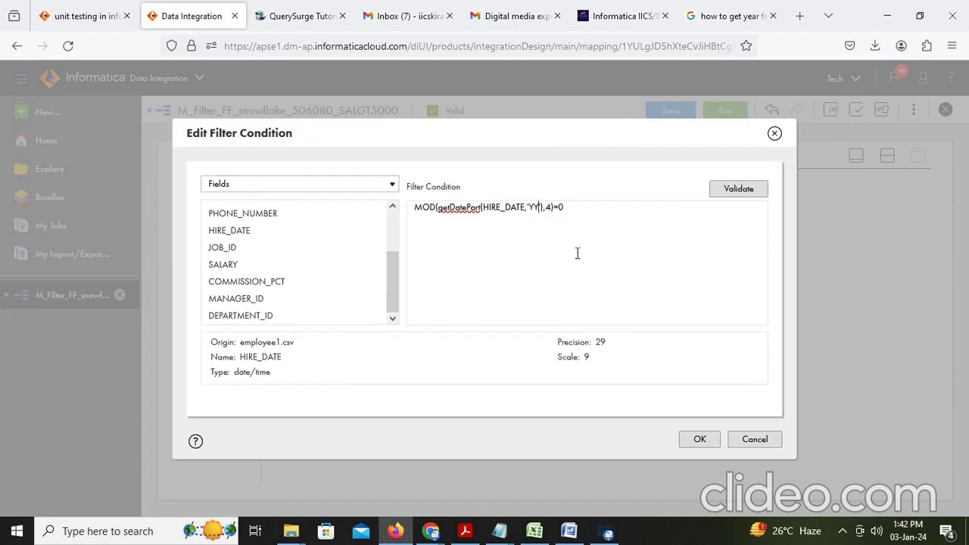
pyautogui.click(742, 191)
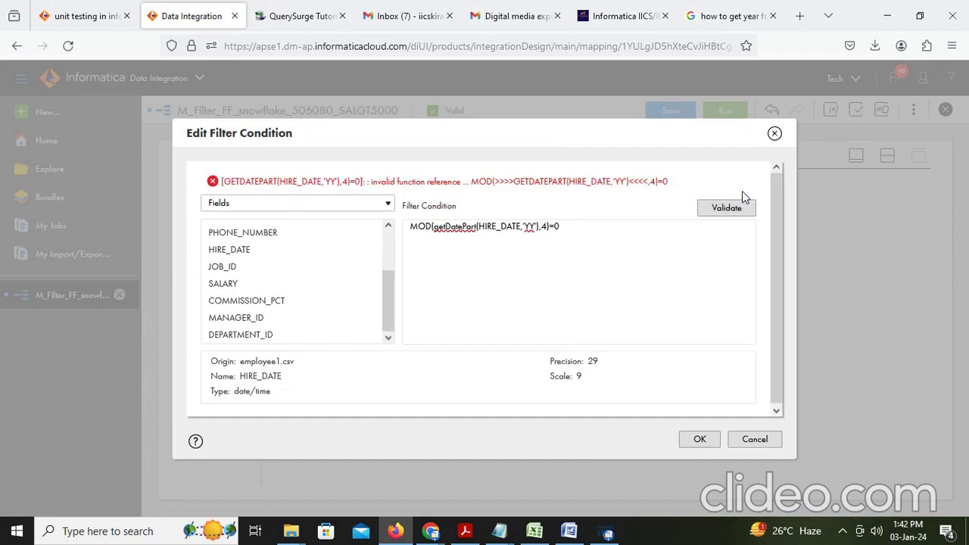
# Change the date format in the filter condition back to 'YYYY' and validate the expression
pyautogui.click(529, 226)
pyautogui.write('YY')
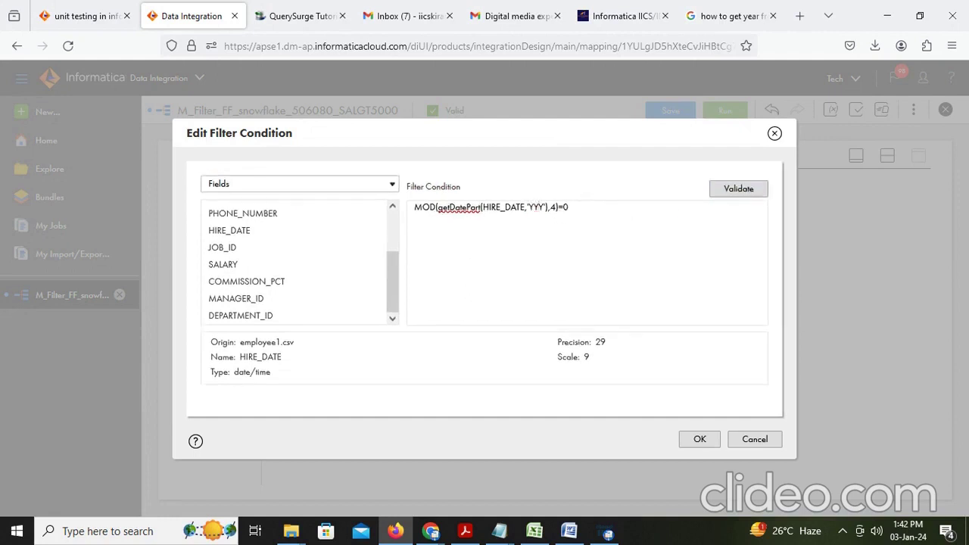
pyautogui.click(738, 189)
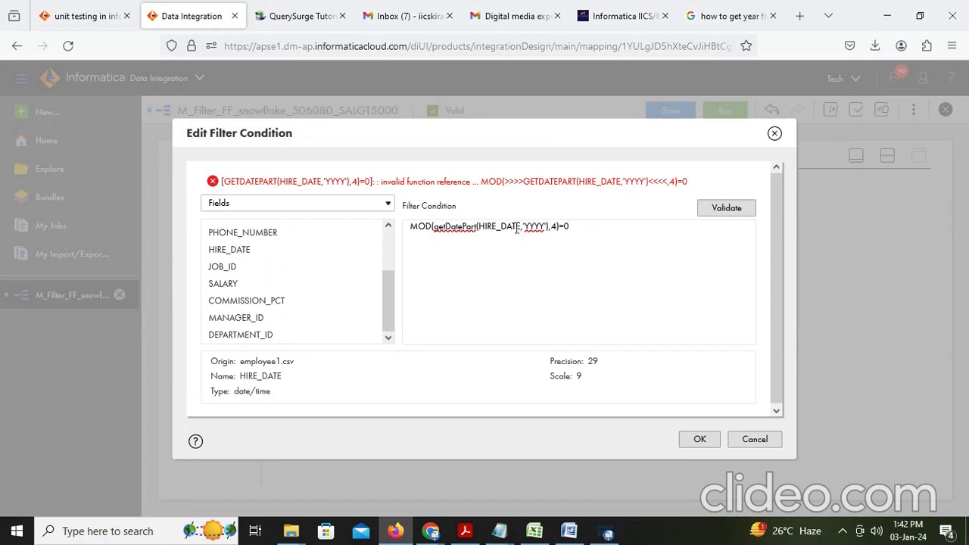
# Strip the MOD wrapper and the ,4)=0 ending, leaving only getDatePart(HIRE_DATE,'YYYY') in the filter condition, and validate it
pyautogui.moveTo(434, 227); pyautogui.dragTo(362, 224)
pyautogui.press('BackSpace')
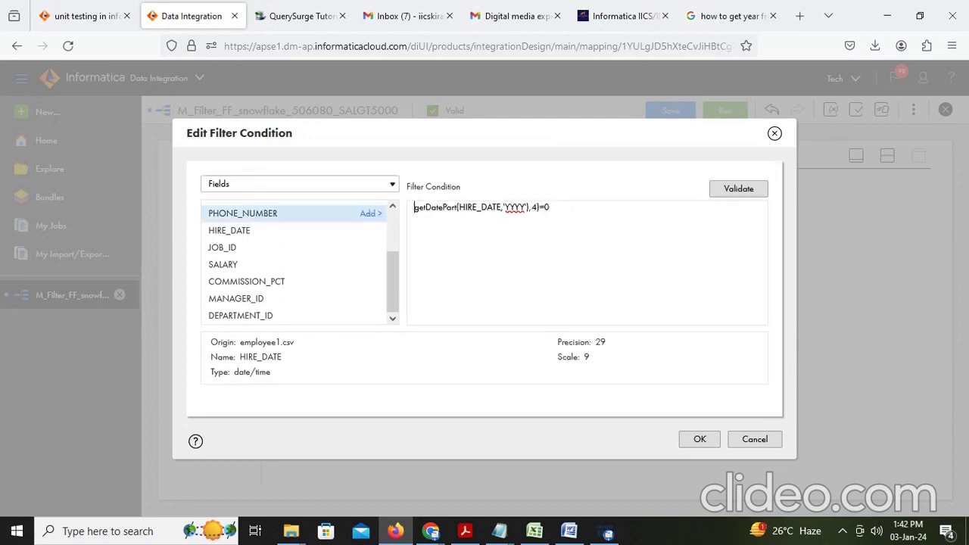
pyautogui.click(563, 206)
pyautogui.press('BackSpace')
pyautogui.press('BackSpace')
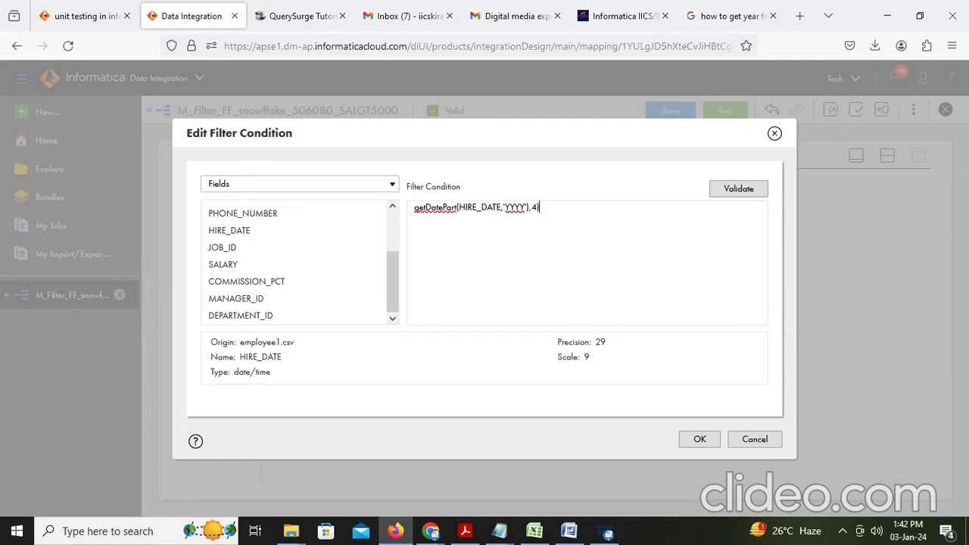
pyautogui.press('BackSpace')
pyautogui.press('BackSpace')
pyautogui.press('BackSpace')
pyautogui.click(723, 190)
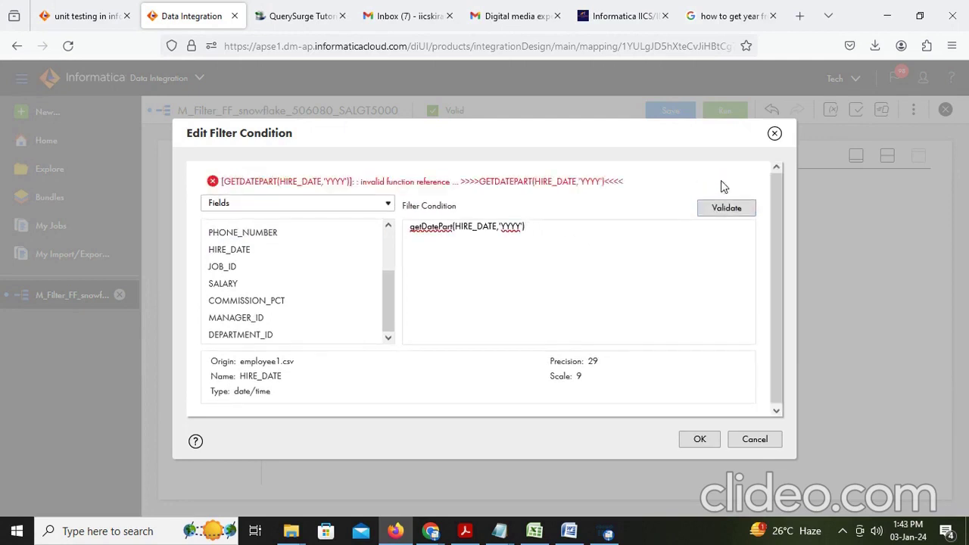
# Rewrite the function name in the filter condition in capitals as GETDATEPART and validate the expression
pyautogui.doubleClick(430, 226)
pyautogui.write('GETDATEP')
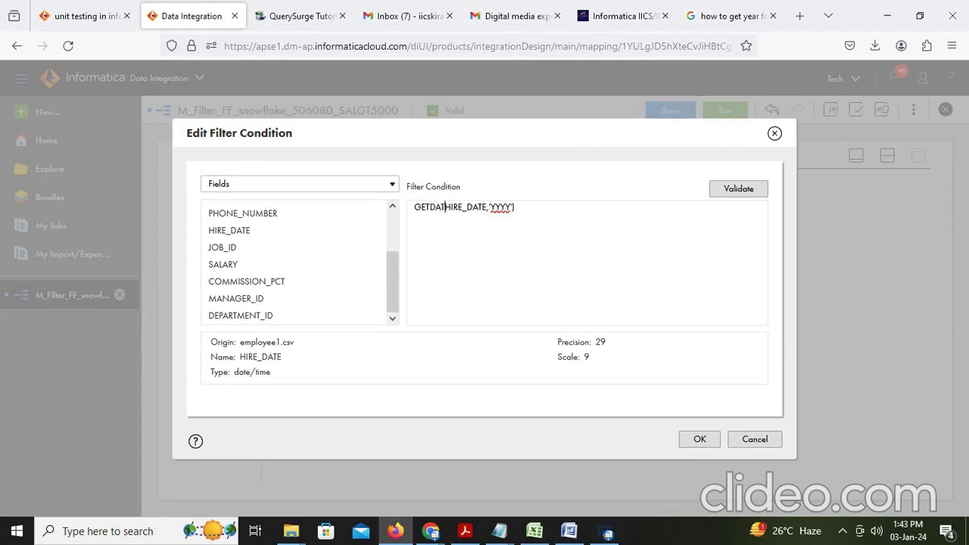
pyautogui.write('ART')
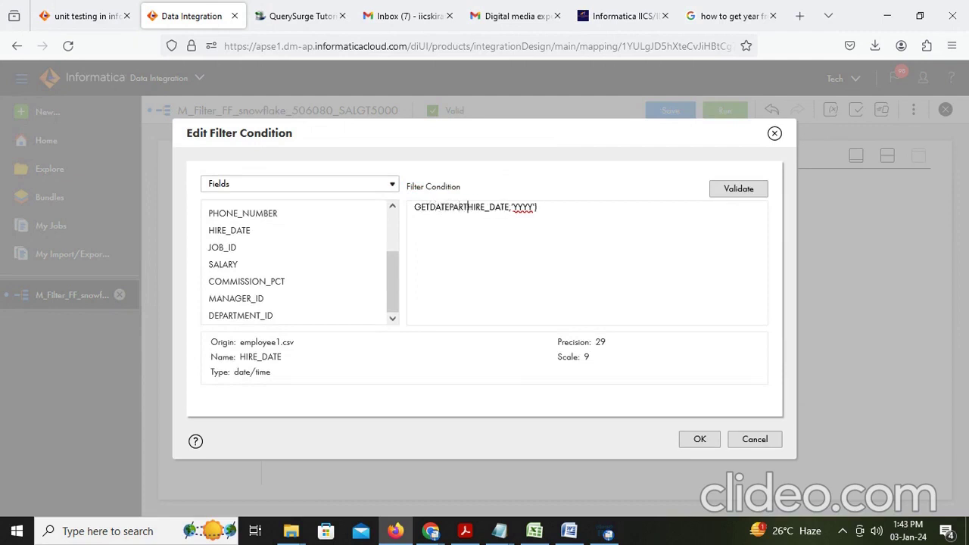
pyautogui.write('(')
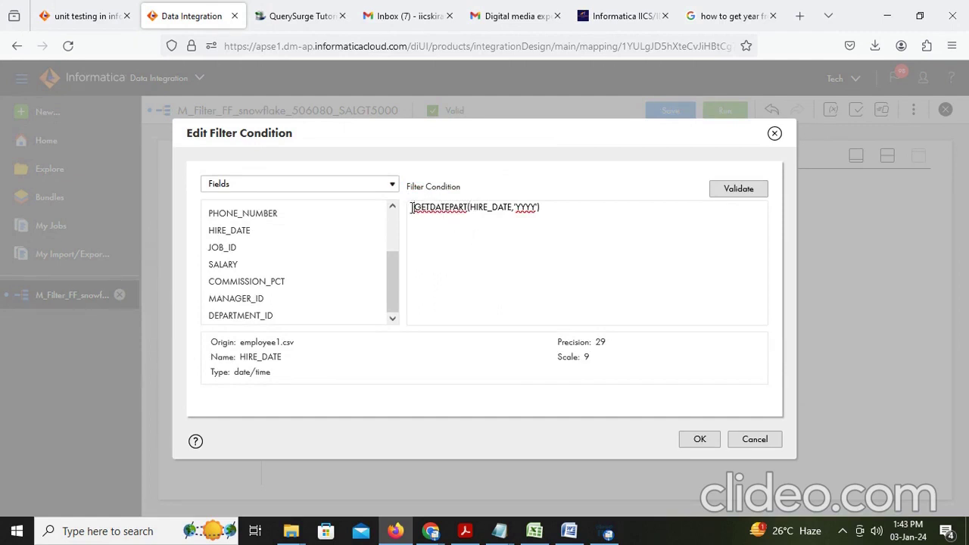
pyautogui.click(728, 190)
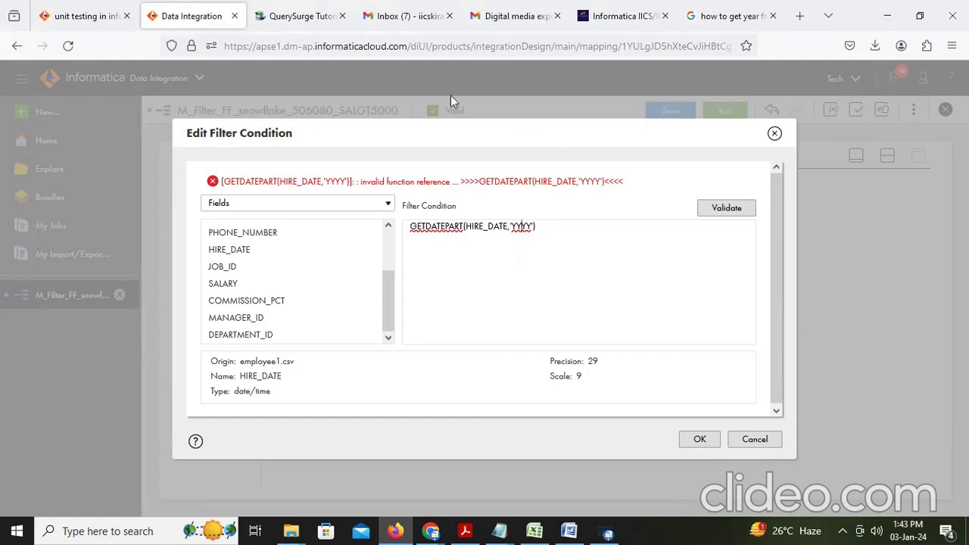
# Go back to the Google results, open the Informatica documentation page for GET_DATE_PART and examine its syntax and examples
pyautogui.click(731, 16)
pyautogui.scroll(-1, 506, 228)
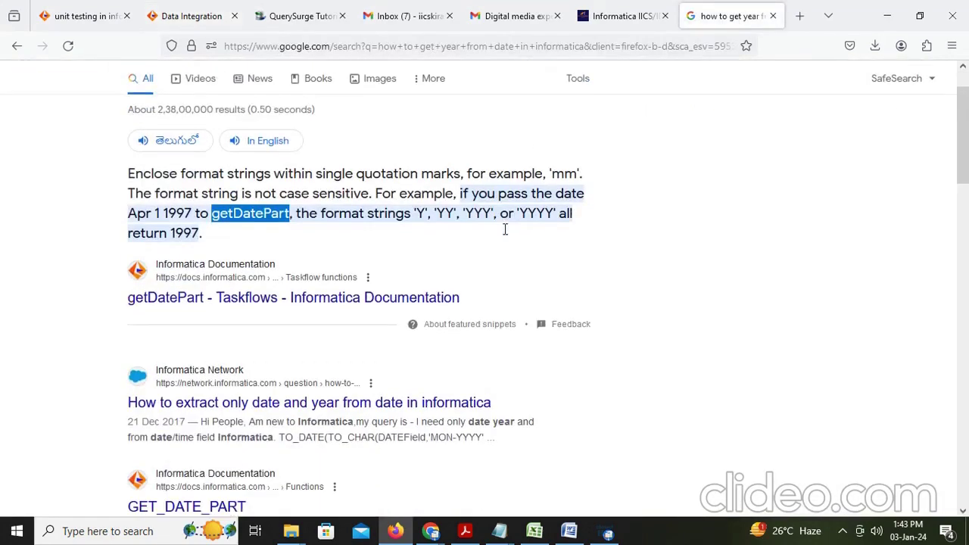
pyautogui.scroll(-2, 505, 229)
pyautogui.scroll(-1, 506, 235)
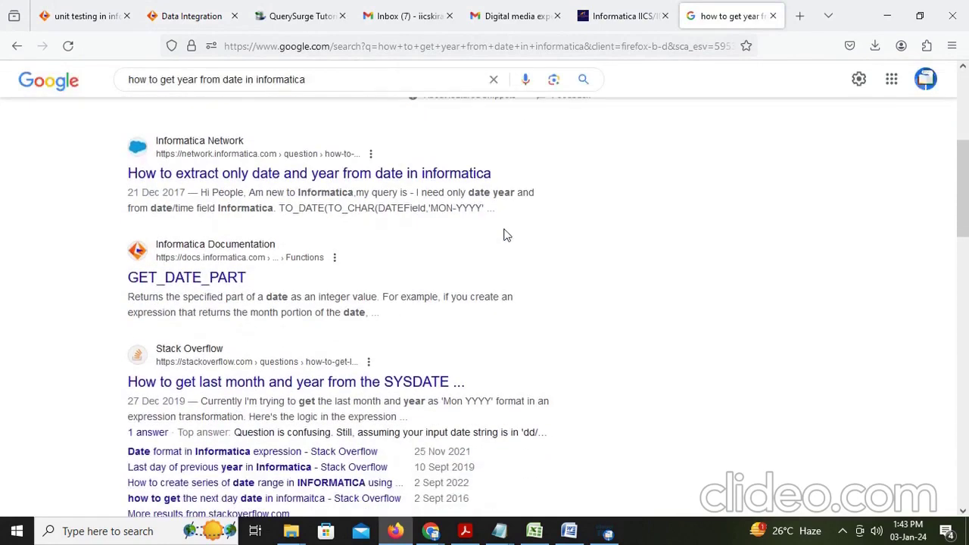
pyautogui.scroll(-3, 506, 236)
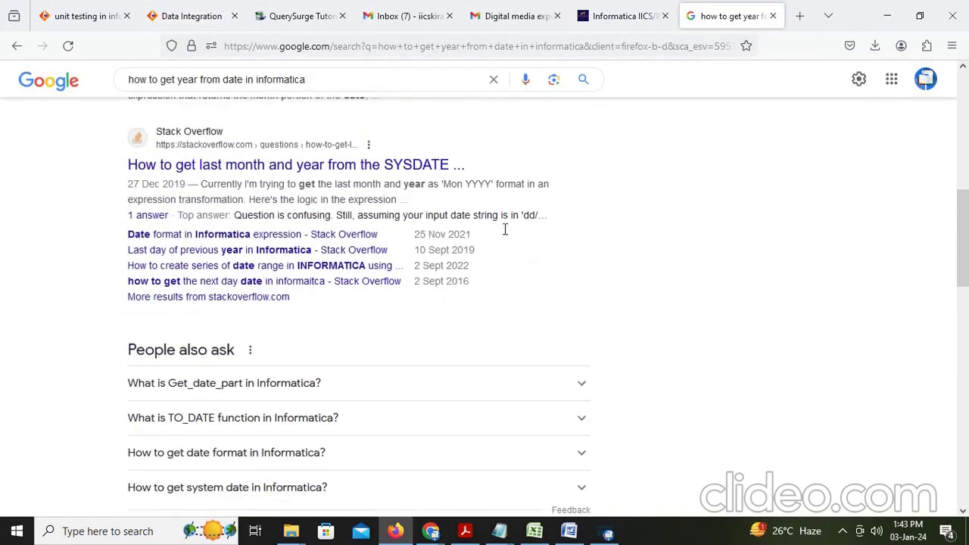
pyautogui.scroll(2, 506, 236)
pyautogui.scroll(1, 506, 233)
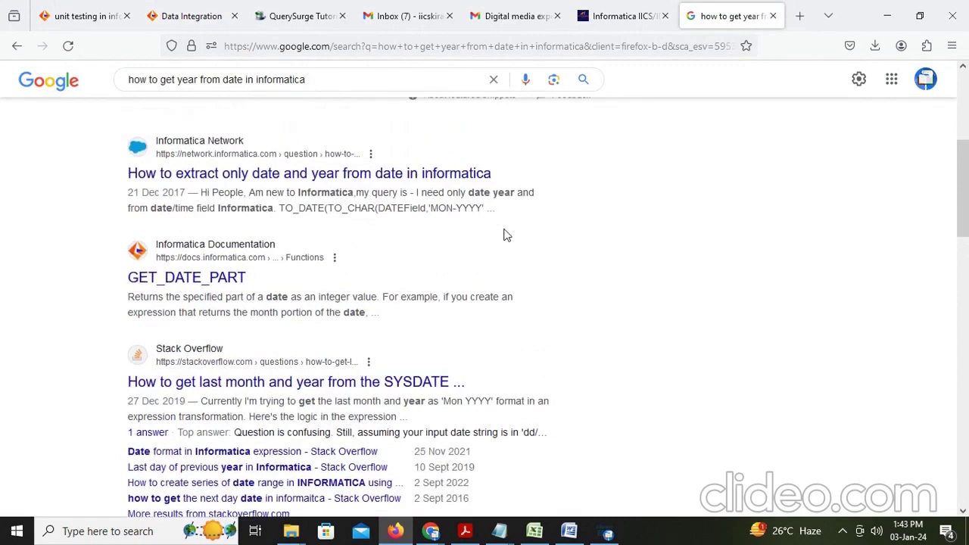
pyautogui.click(231, 285)
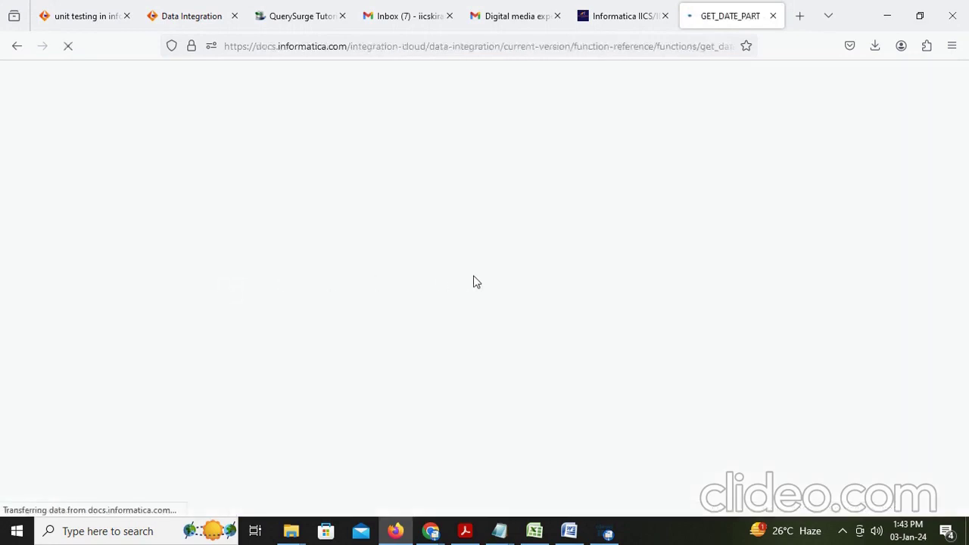
pyautogui.scroll(-3, 563, 262)
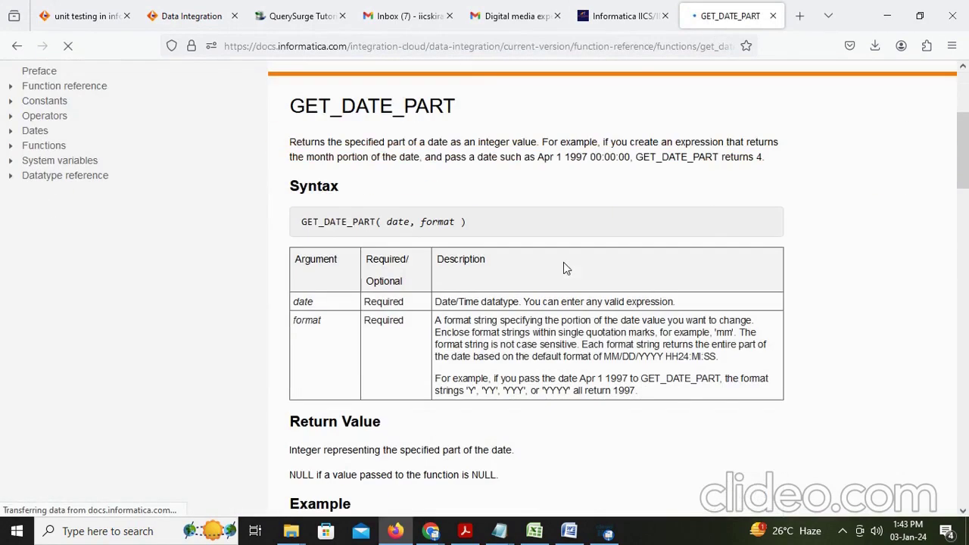
pyautogui.scroll(-3, 564, 265)
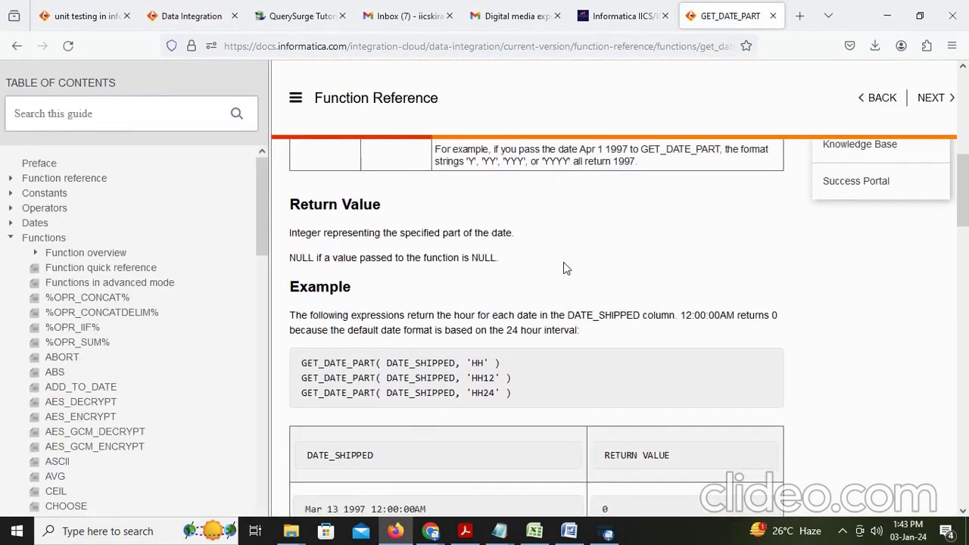
# Return to the Informatica filter condition, correct the function name to GET_DATE_PART and validate the expression
pyautogui.hotkey('alt', 'Tab')
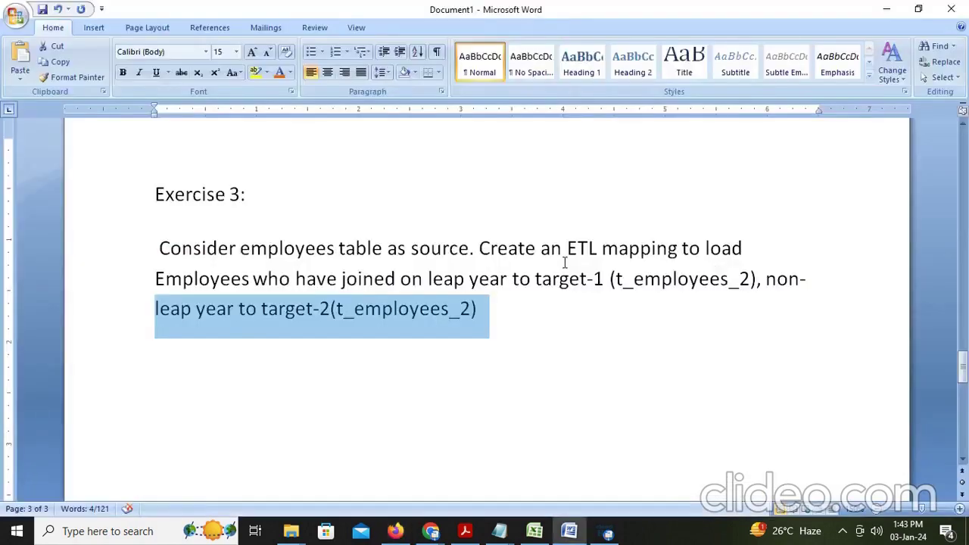
pyautogui.click(396, 530)
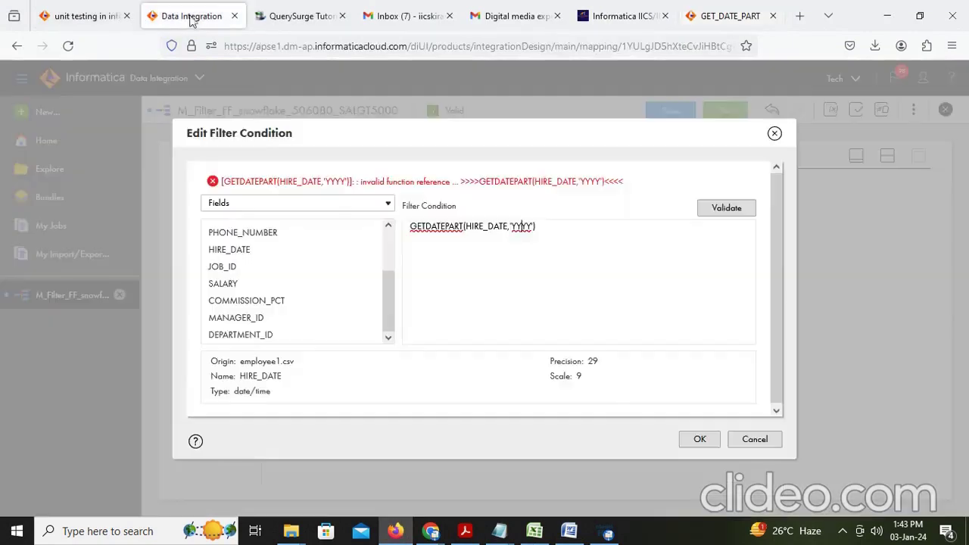
pyautogui.click(182, 15)
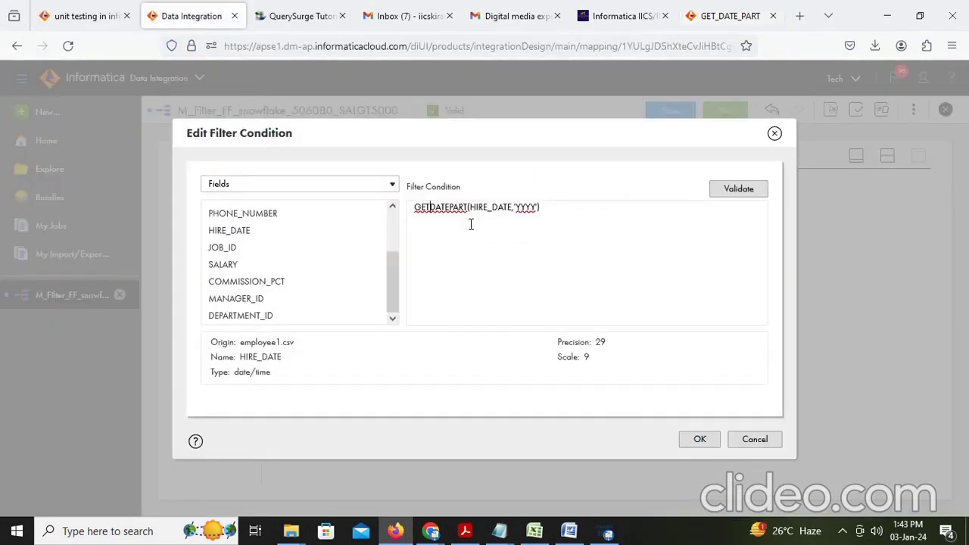
pyautogui.write('_DATE')
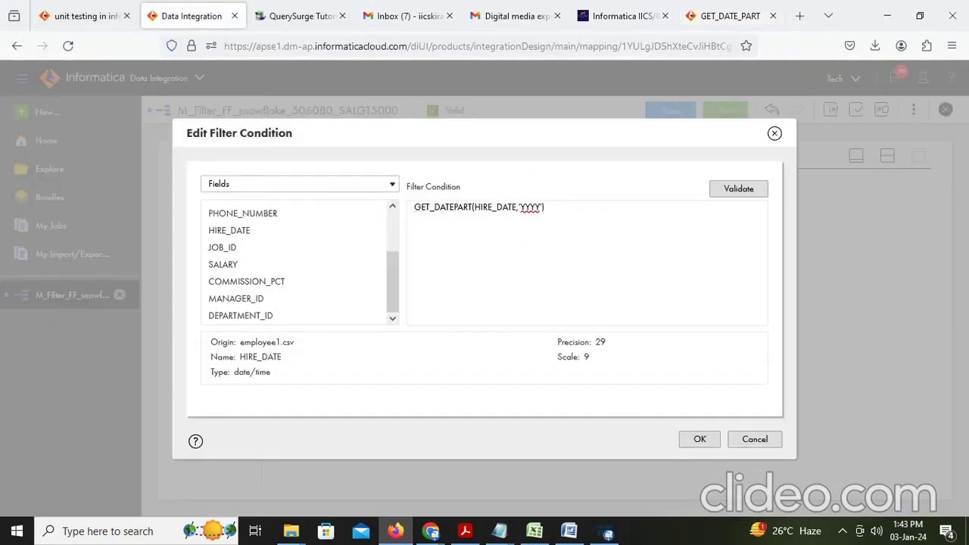
pyautogui.write('_')
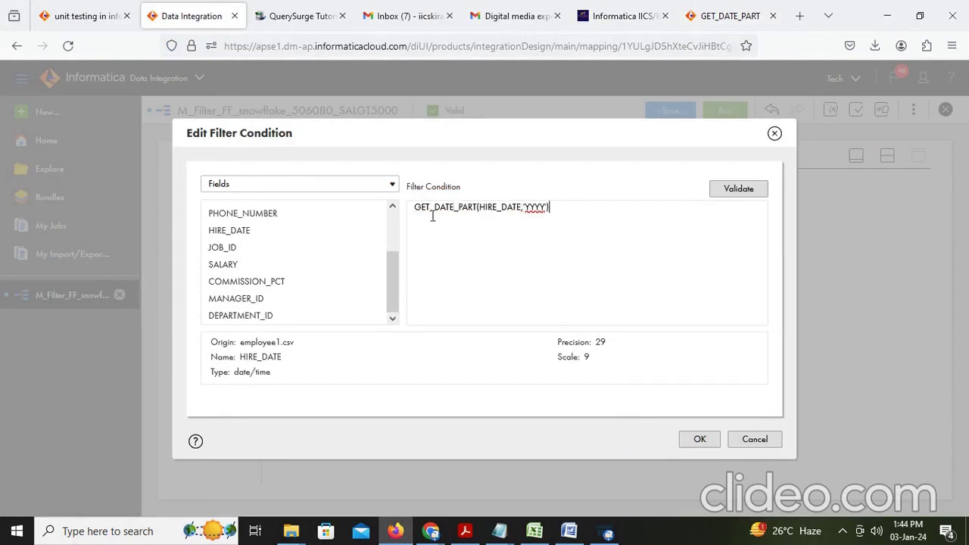
pyautogui.click(757, 188)
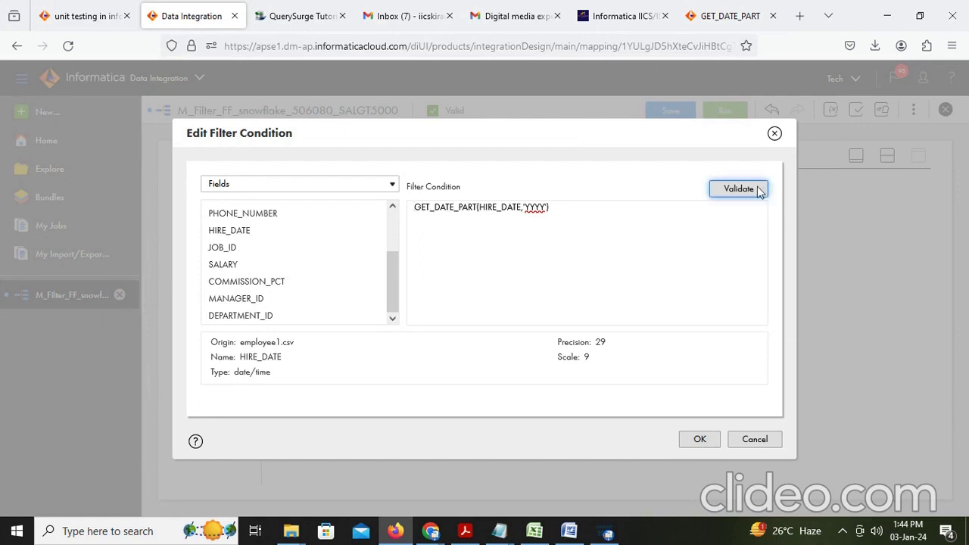
# Wrap the expression as MOD(GET_DATE_PART(HIRE_DATE,'YYYY'),4)=0, validate it and accept the filter condition
pyautogui.click(443, 235)
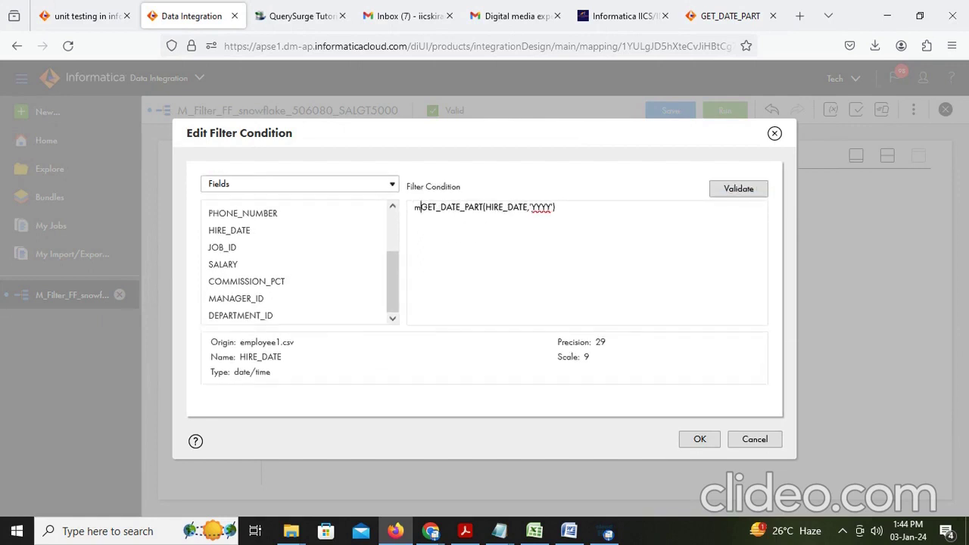
pyautogui.write('MOD')
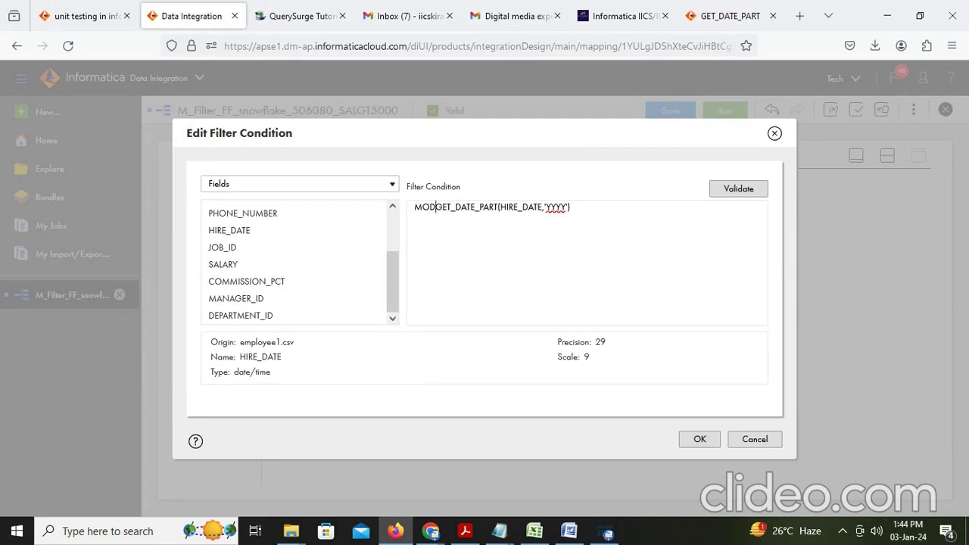
pyautogui.write('(')
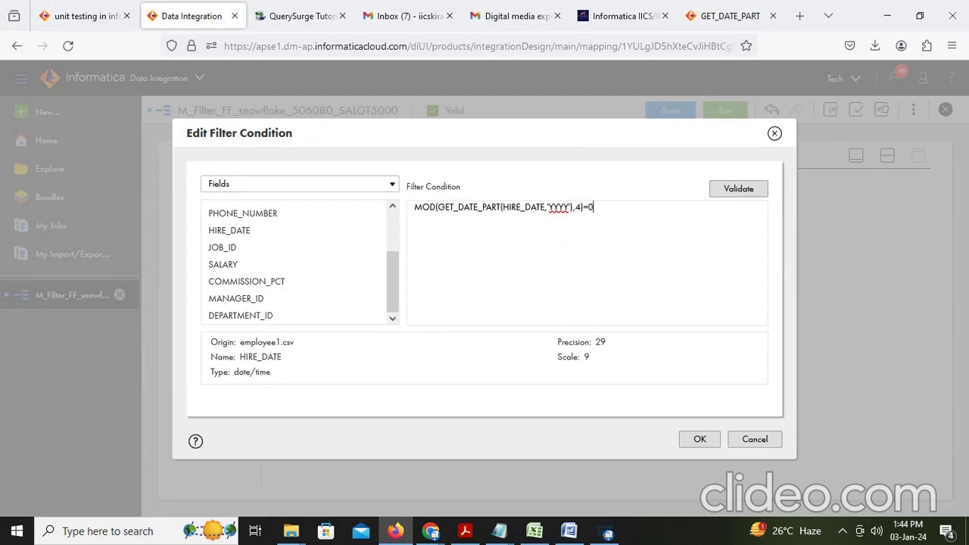
pyautogui.click(753, 189)
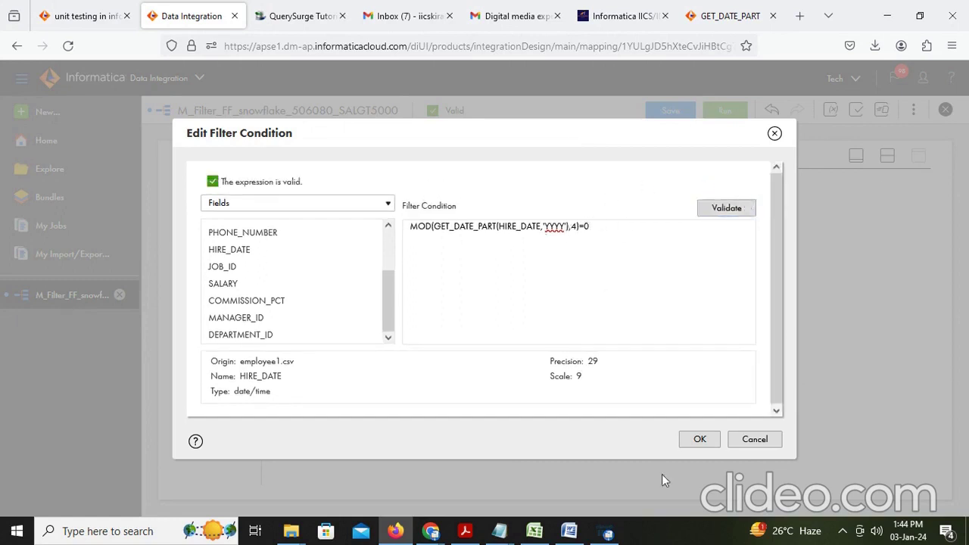
pyautogui.click(699, 440)
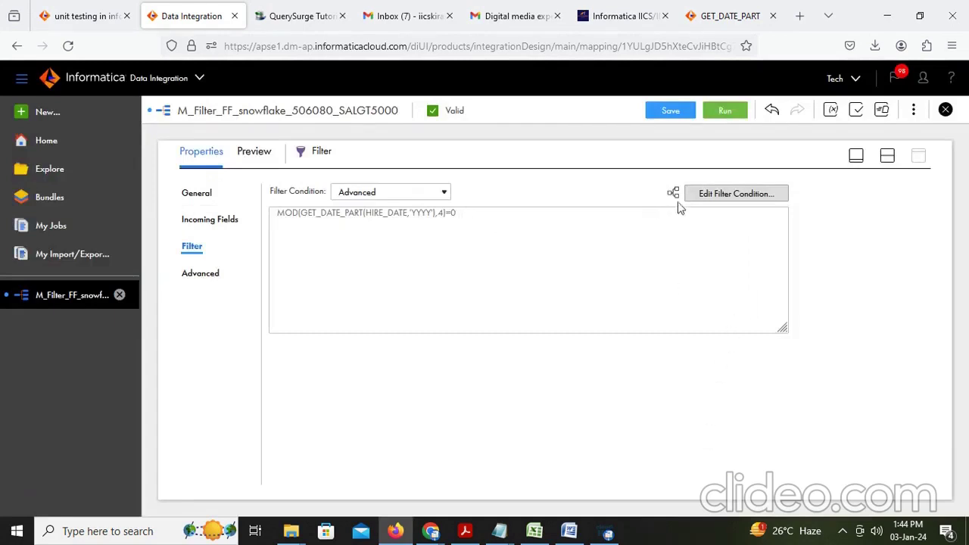
# Reopen the Filter transformation's condition, copy the entire expression, close the editor and save the mapping
pyautogui.click(712, 193)
pyautogui.moveTo(602, 207); pyautogui.dragTo(414, 207)
pyautogui.hotkey('ctrl', 'c')
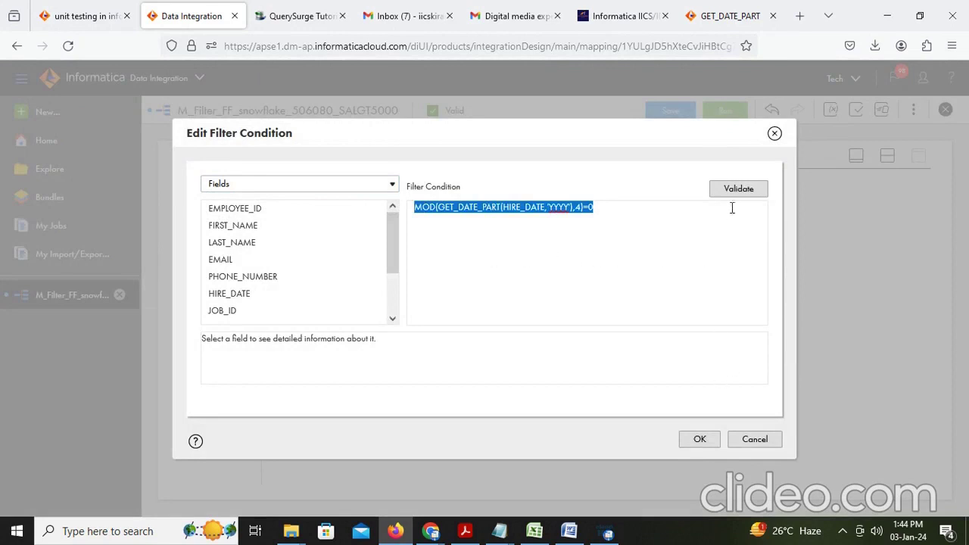
pyautogui.click(694, 439)
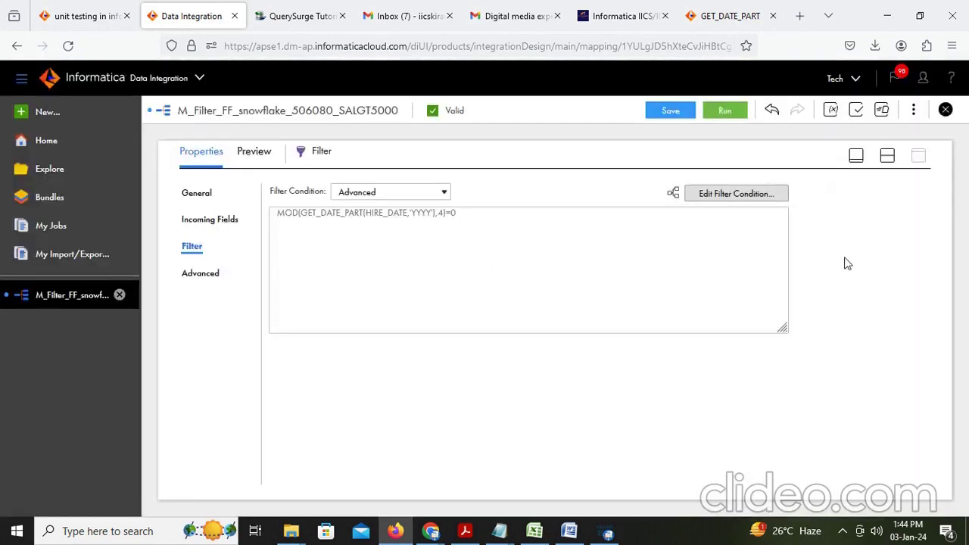
pyautogui.click(664, 111)
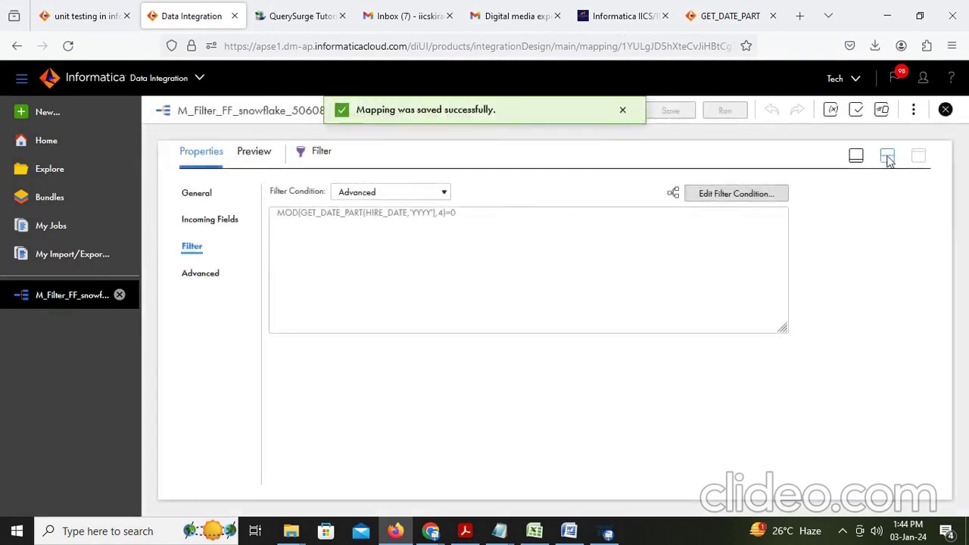
# Select the Filter1 transformation in the mapping and set its filter condition type to Advanced
pyautogui.click(887, 157)
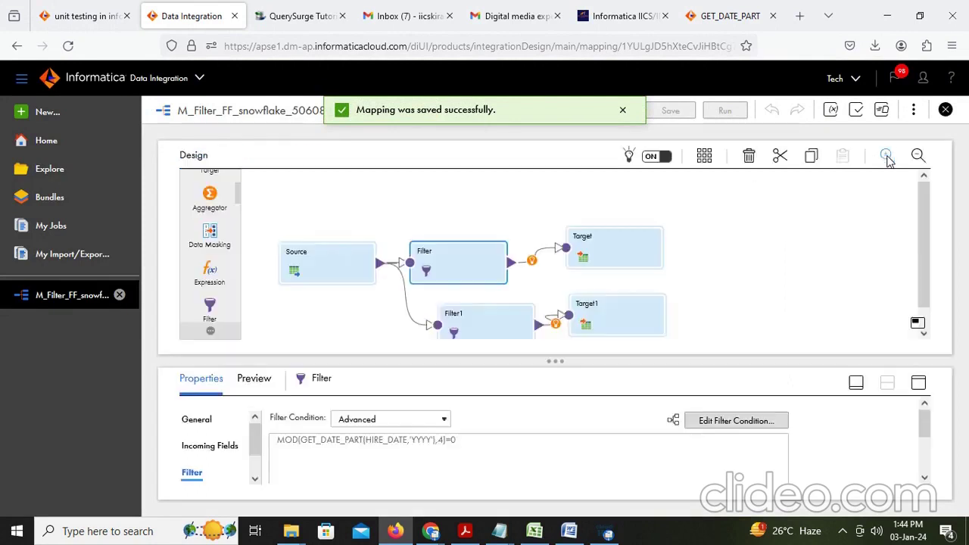
pyautogui.click(457, 324)
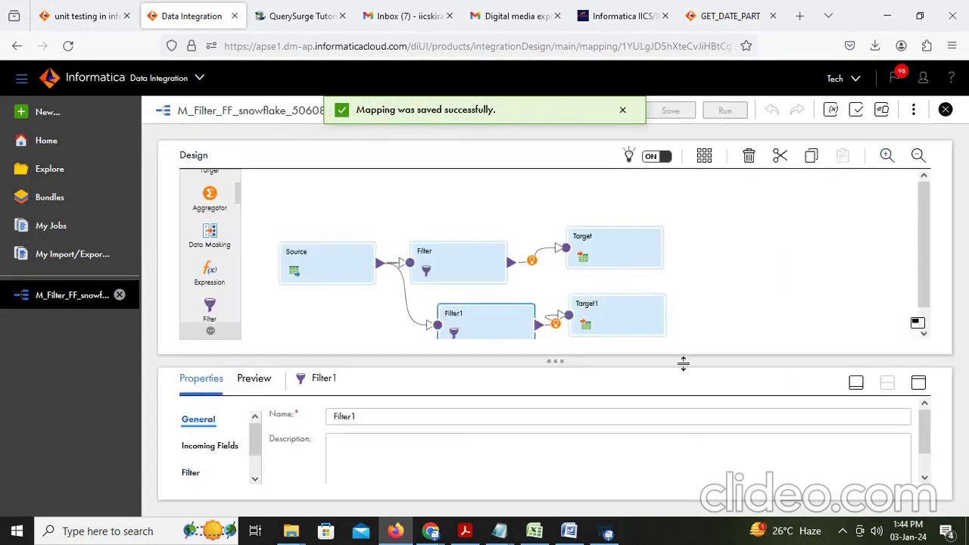
pyautogui.click(918, 382)
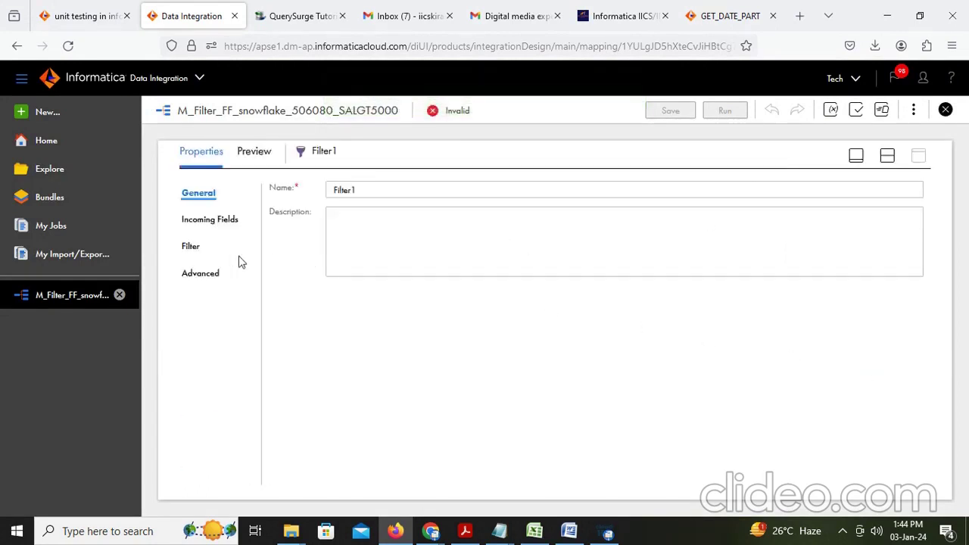
pyautogui.click(191, 246)
pyautogui.click(394, 194)
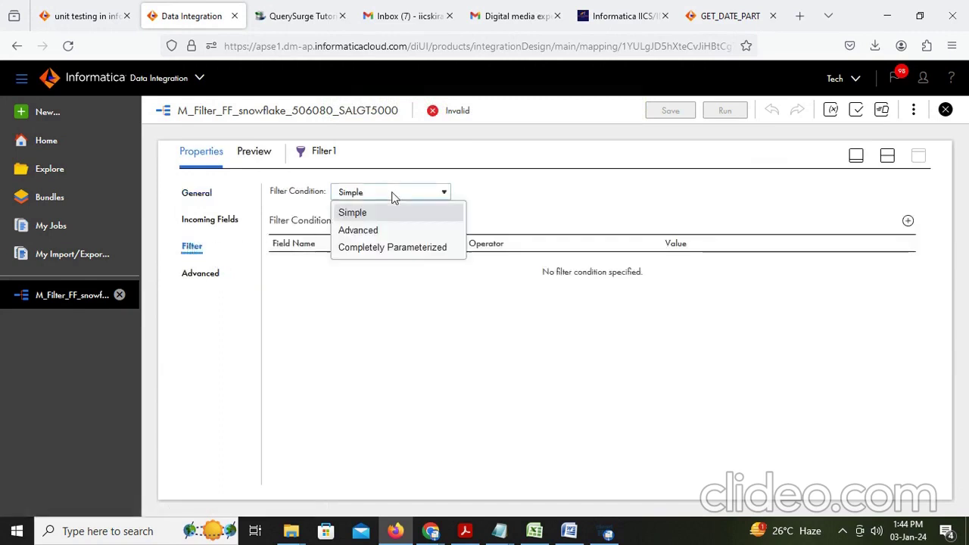
pyautogui.click(383, 230)
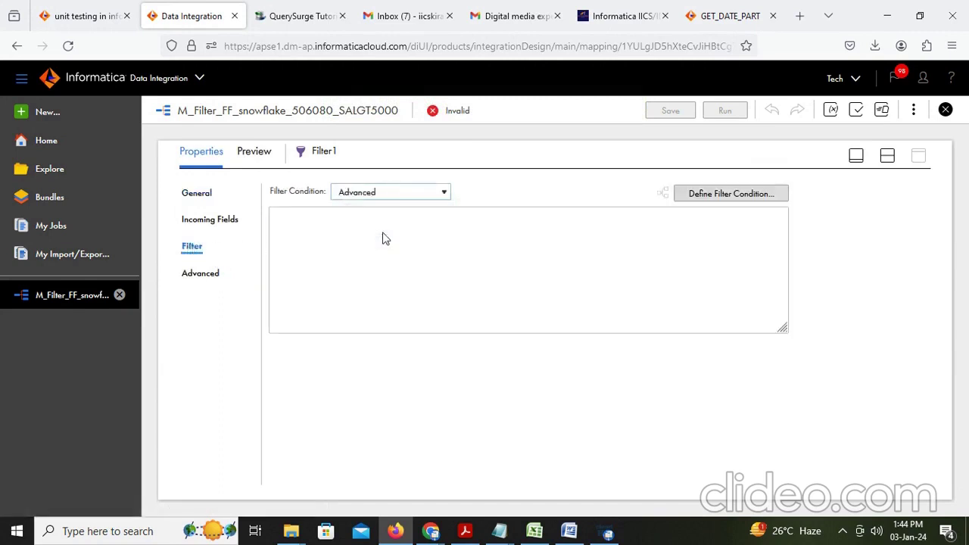
# Define Filter1's condition as MOD(GET_DATE_PART(HIRE_DATE,'YYYY'),4)!=0 by pasting the copied expression and negating the comparison, then validate and accept it
pyautogui.click(727, 193)
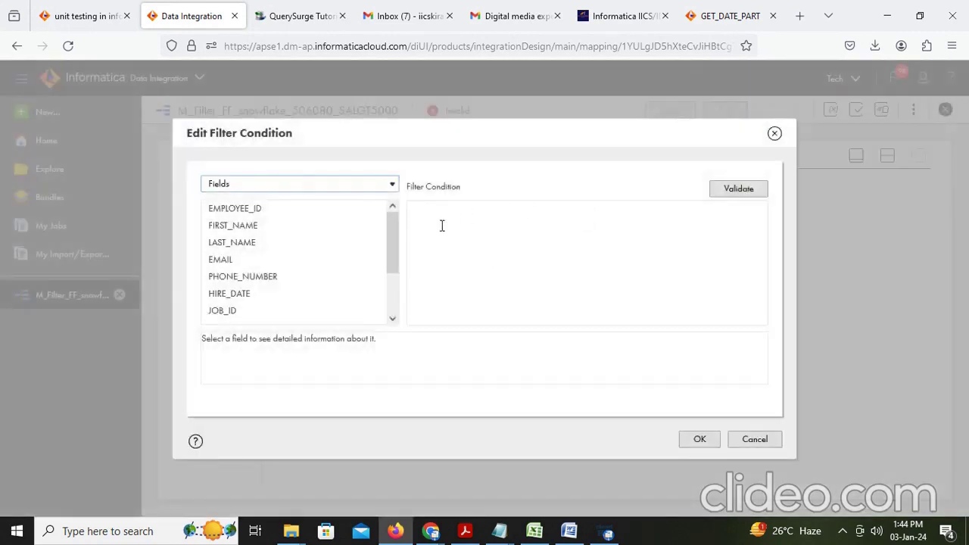
pyautogui.hotkey('ctrl', 'v')
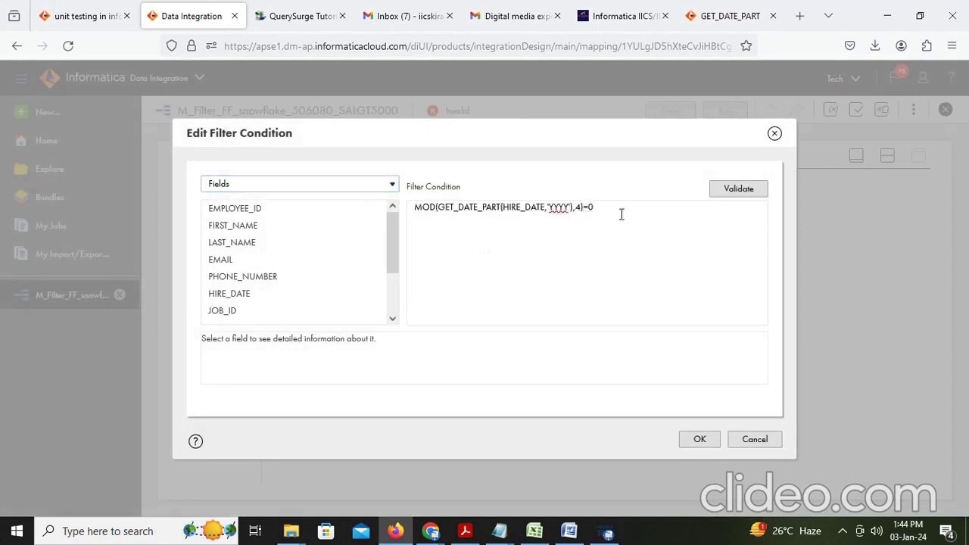
pyautogui.write('!')
pyautogui.click(752, 190)
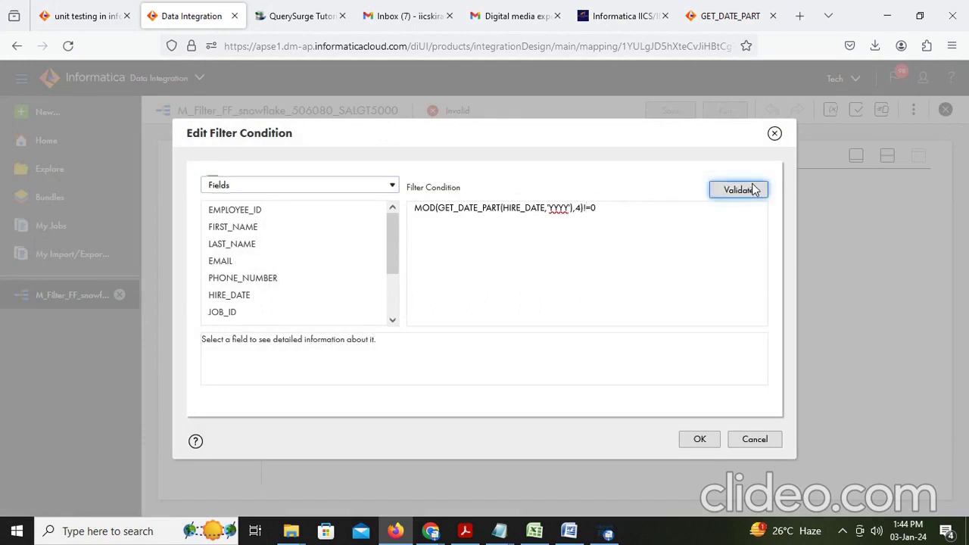
pyautogui.click(697, 440)
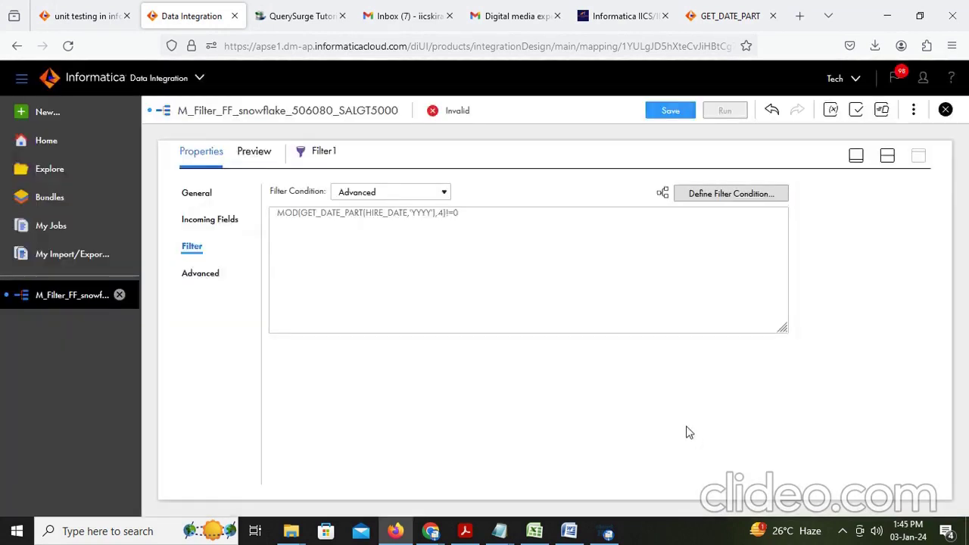
# Review the first Target transformation's connection and object, target fields and field mapping
pyautogui.click(886, 161)
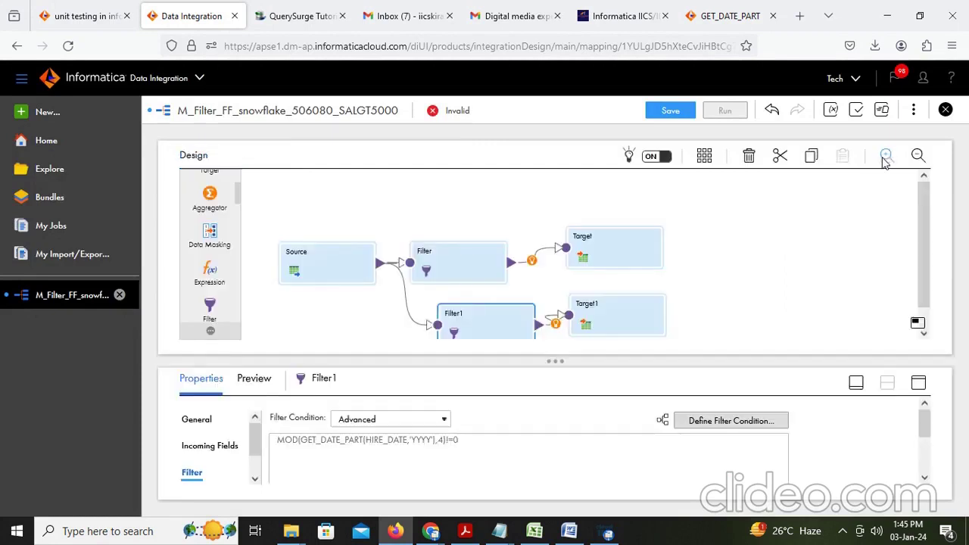
pyautogui.click(634, 255)
pyautogui.scroll(-1, 775, 273)
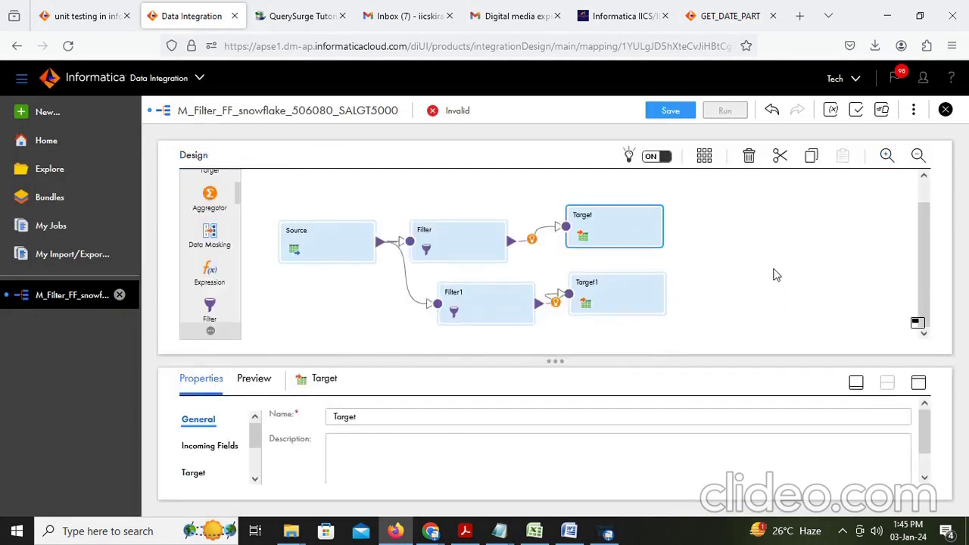
pyautogui.click(918, 382)
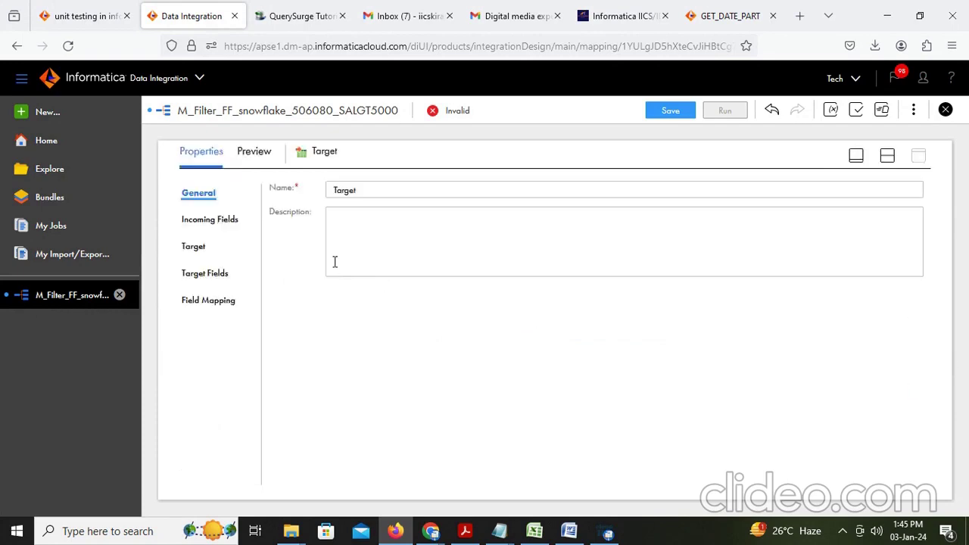
pyautogui.click(193, 251)
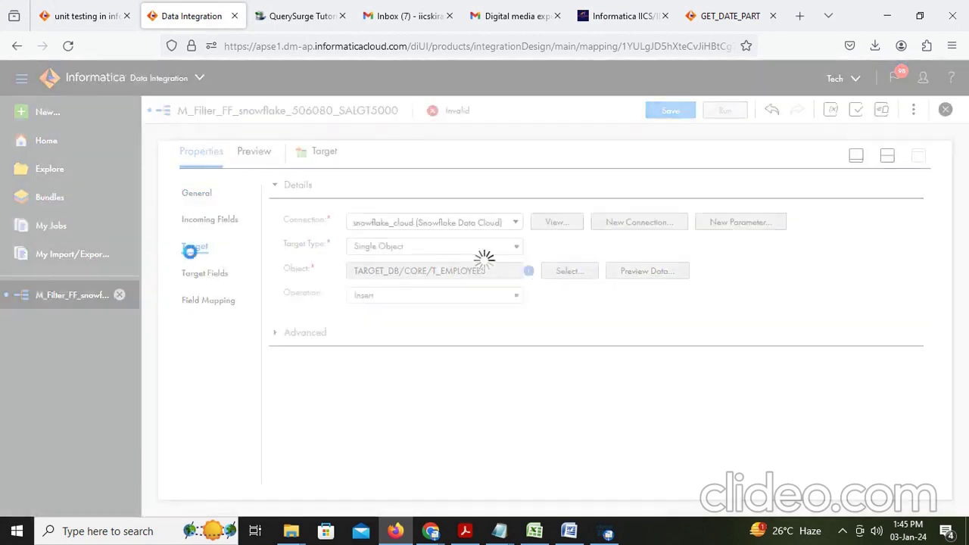
pyautogui.click(204, 273)
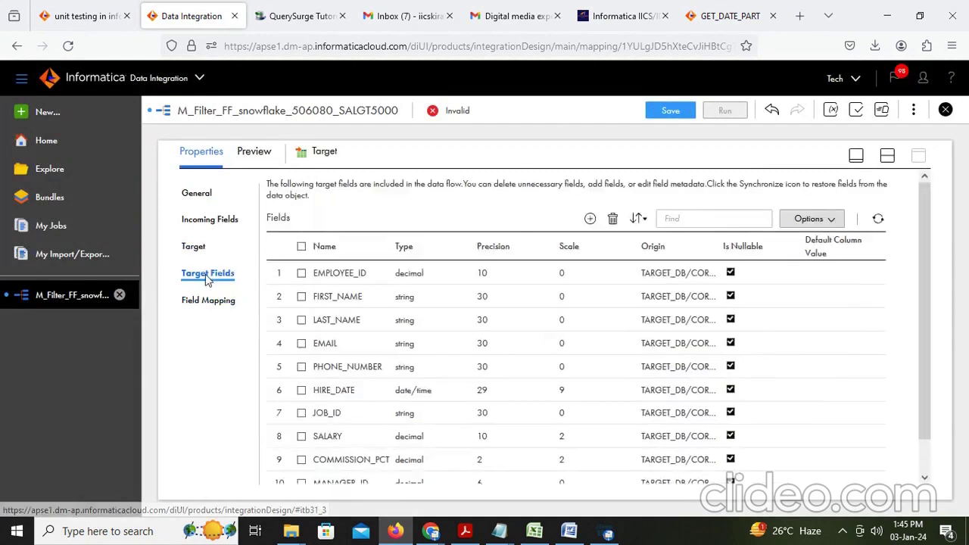
pyautogui.click(207, 299)
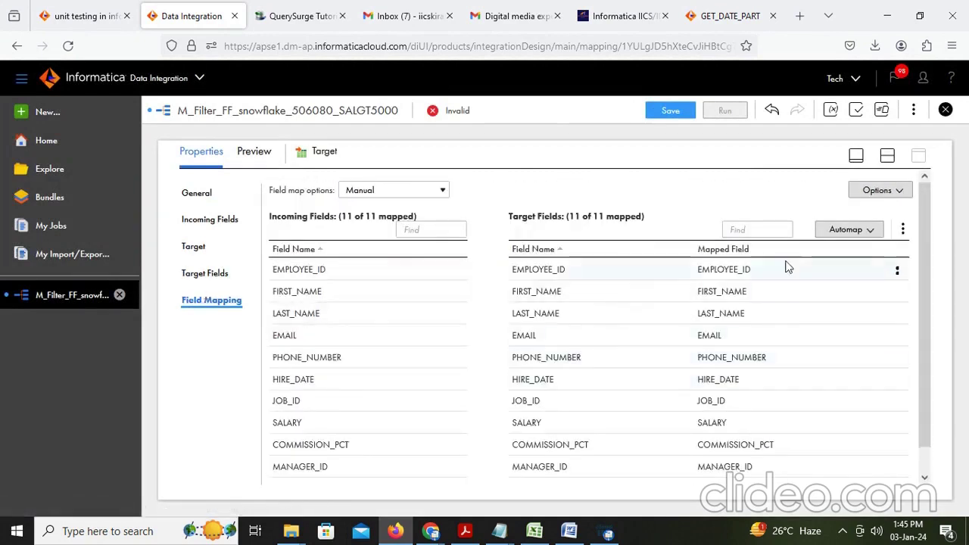
# Select the Target1 transformation in the mapping and set its connection to snowflake_cloud (Snowflake Data Cloud)
pyautogui.click(887, 157)
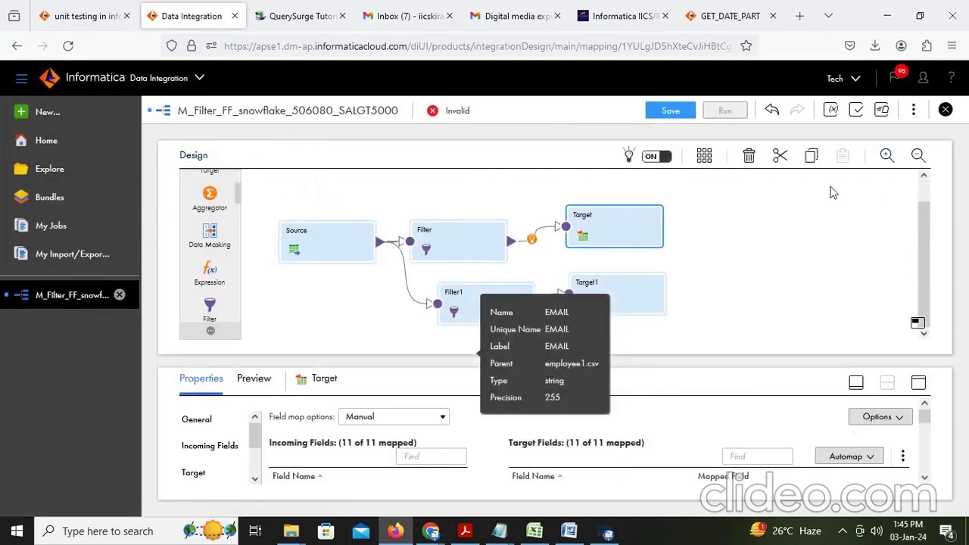
pyautogui.click(607, 292)
pyautogui.click(919, 384)
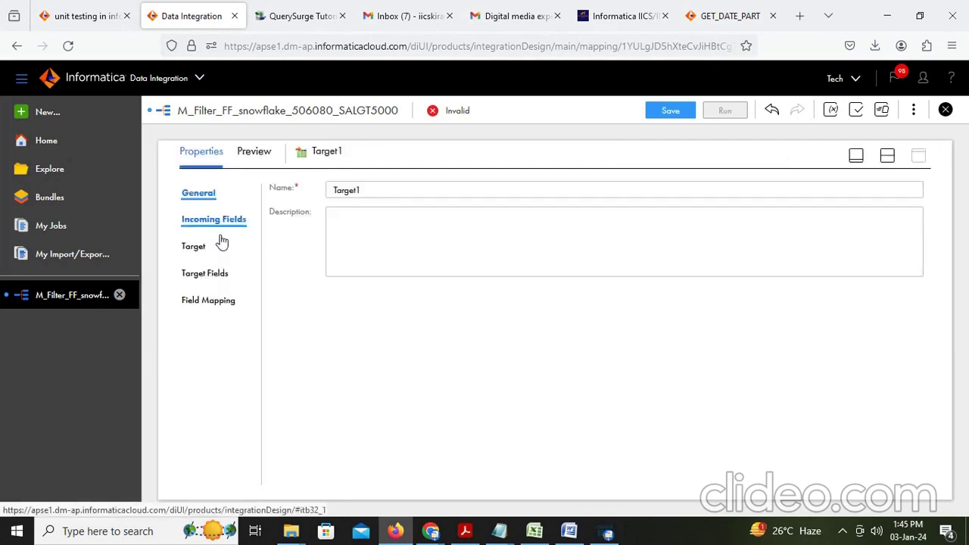
pyautogui.click(198, 248)
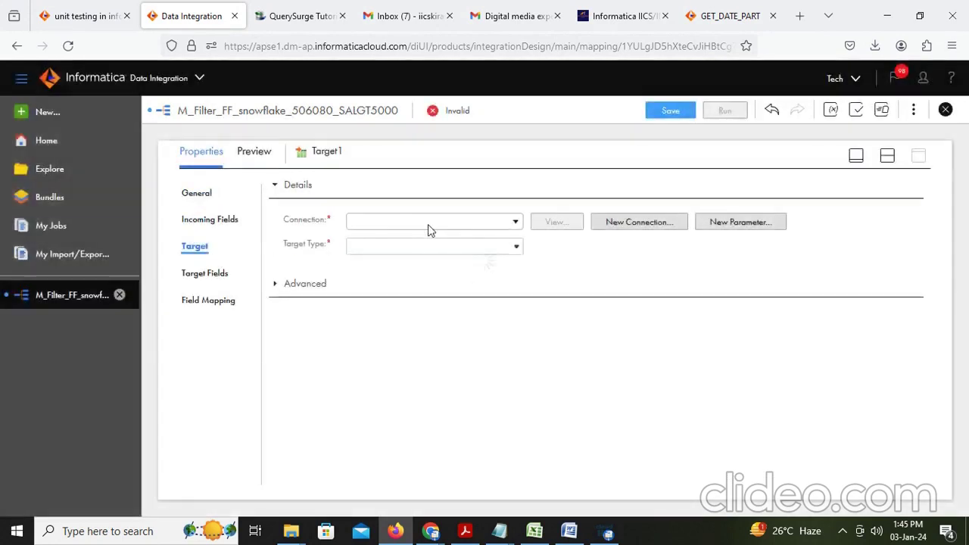
pyautogui.click(424, 221)
pyautogui.scroll(-1, 438, 345)
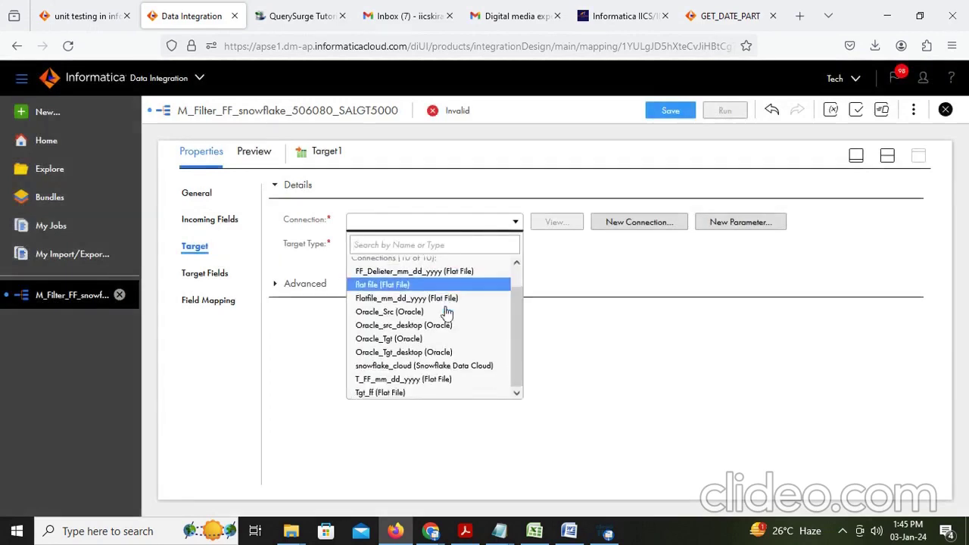
pyautogui.click(431, 367)
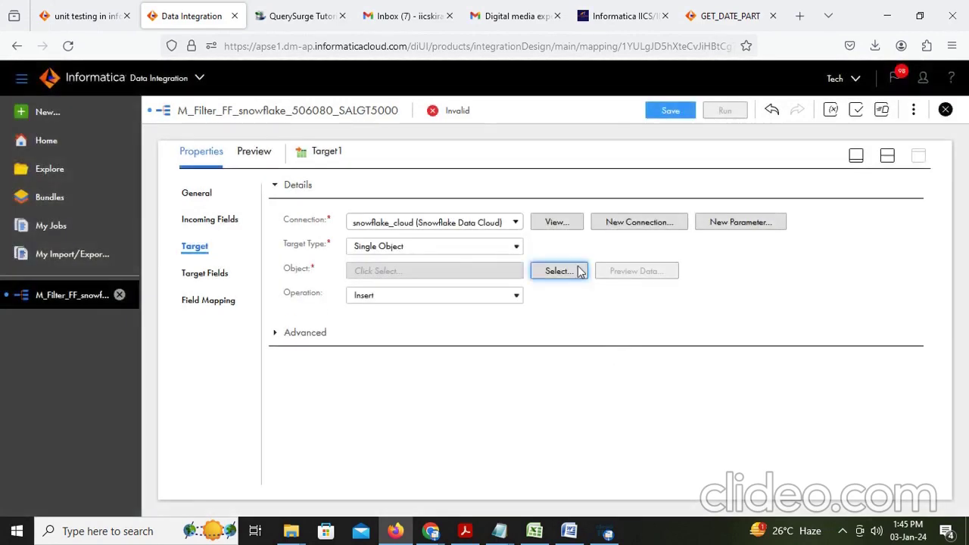
# Choose the existing table T_EMPLOYEES1 from TARGET_DB/CORE as the Target1 object
pyautogui.click(579, 271)
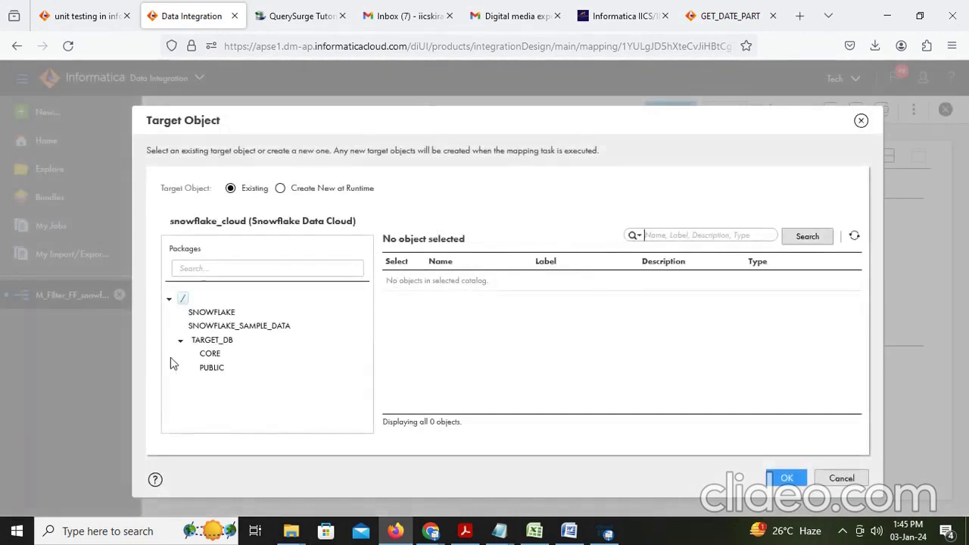
pyautogui.click(216, 364)
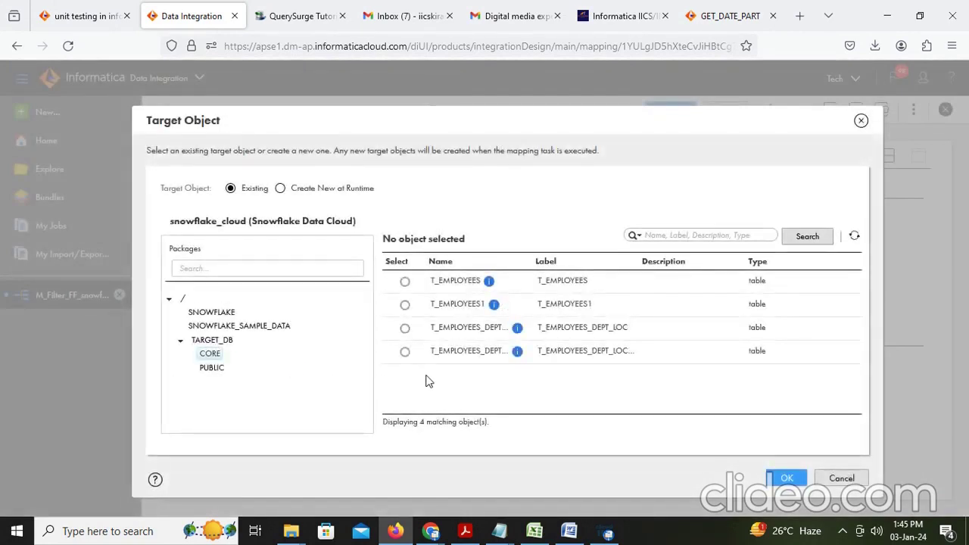
pyautogui.click(406, 306)
pyautogui.click(786, 478)
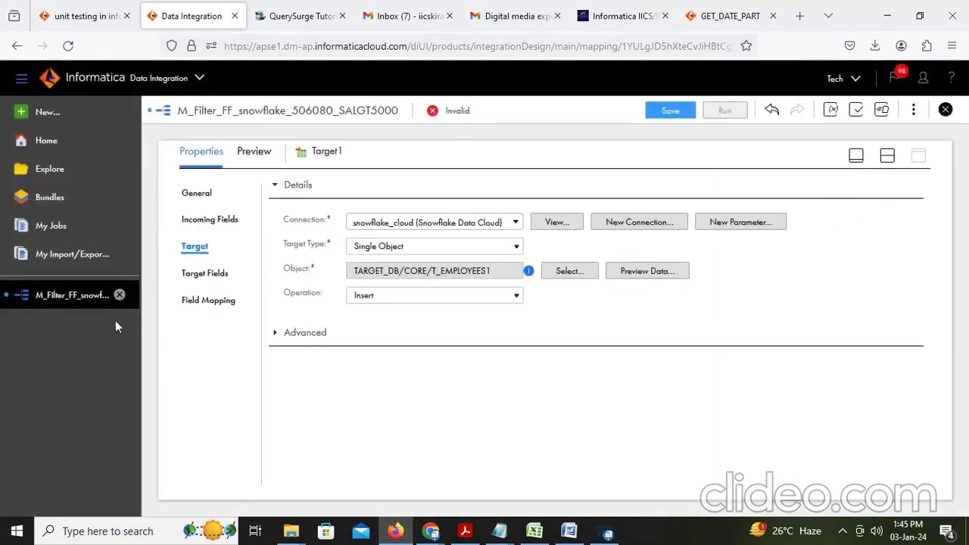
# Map the incoming fields to Target1's fields with Smart Map and save the mapping
pyautogui.click(204, 303)
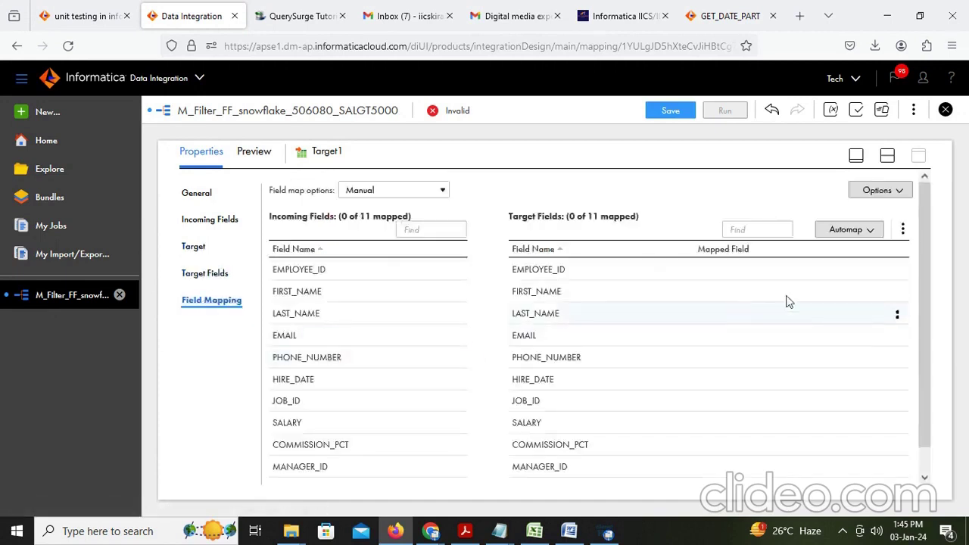
pyautogui.click(859, 230)
pyautogui.click(787, 278)
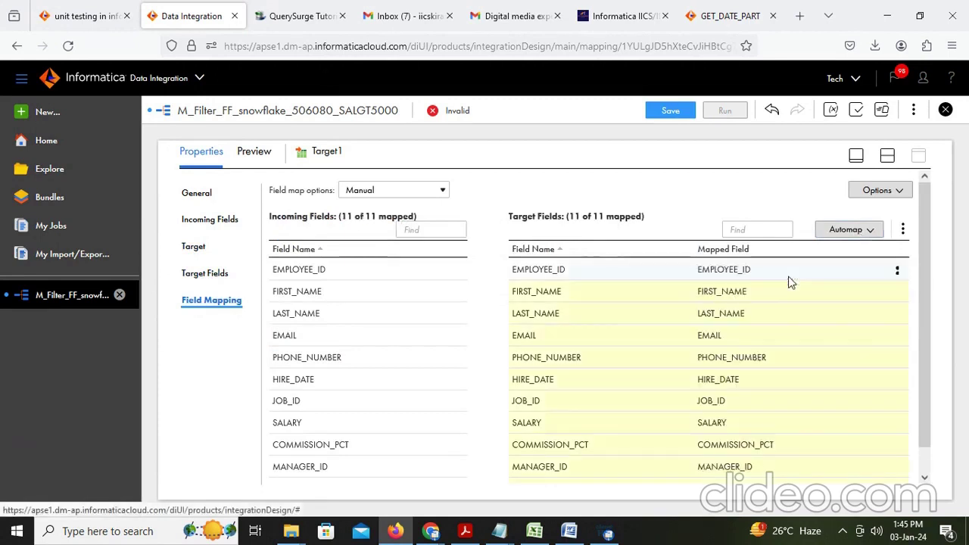
pyautogui.click(678, 118)
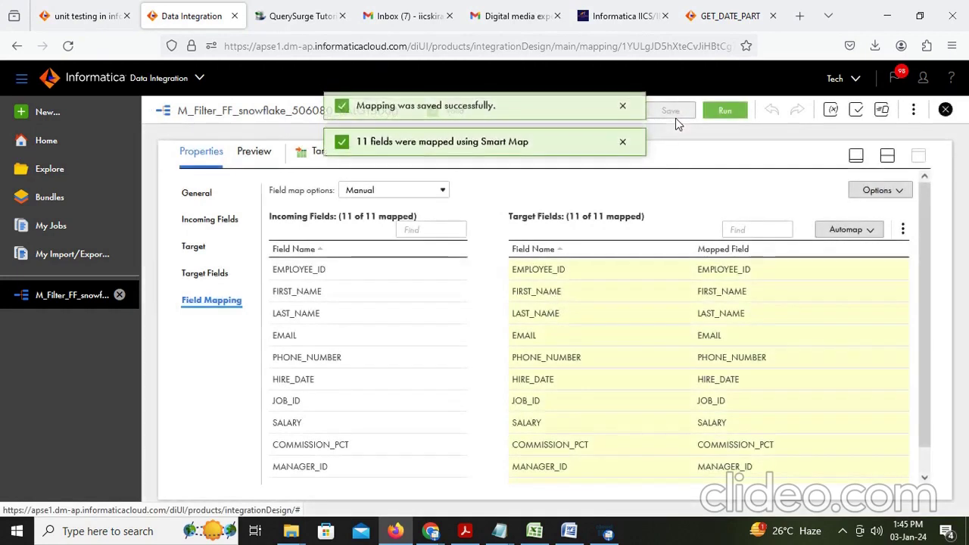
# Return to the mapping canvas and run the mapping M_Filter_FF_snowflake_506080_SALGT5000
pyautogui.click(888, 156)
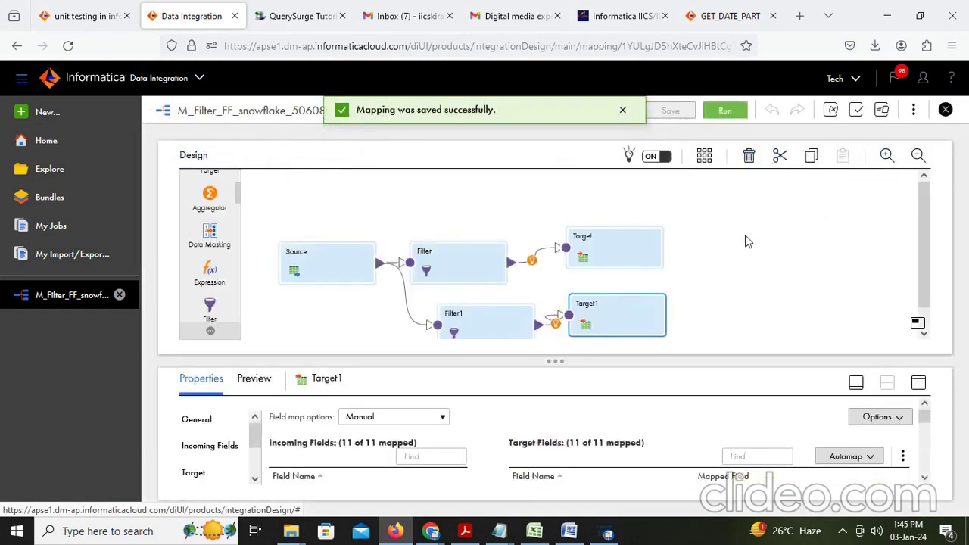
pyautogui.click(455, 206)
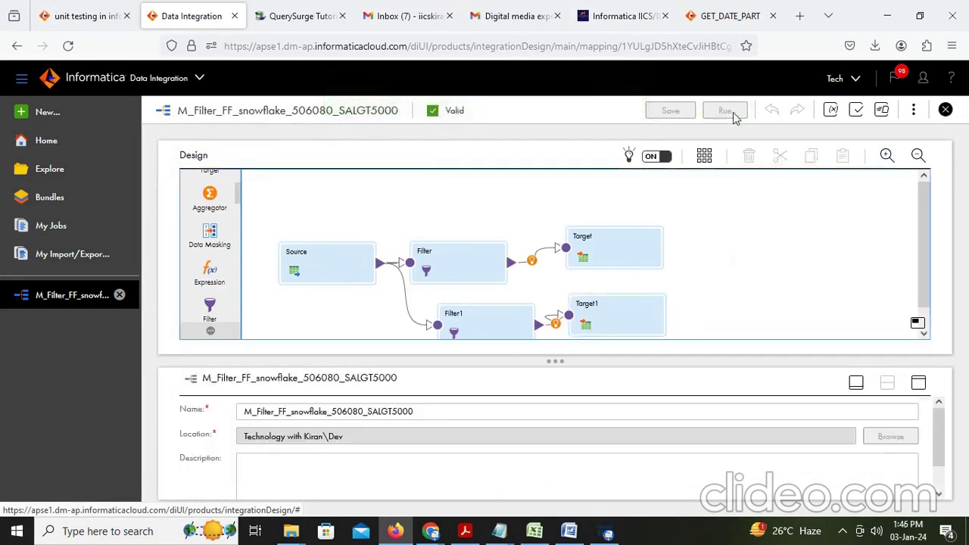
pyautogui.click(728, 112)
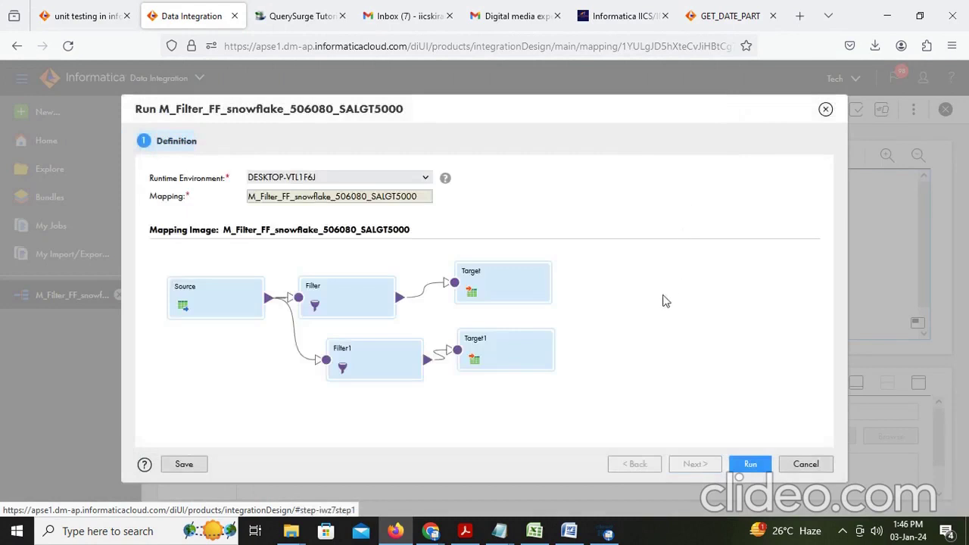
pyautogui.click(748, 465)
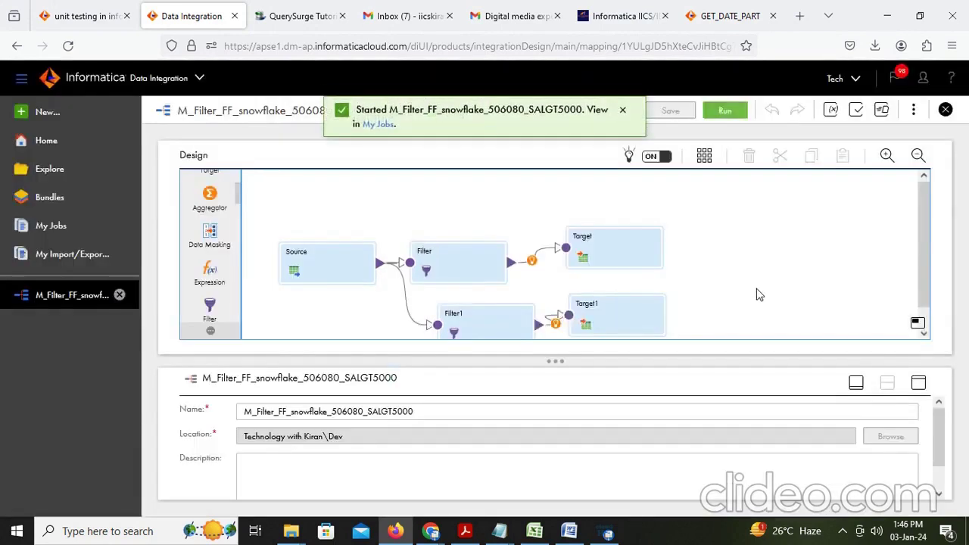
# View the started run among the jobs and keep refreshing its status until the run ends
pyautogui.click(372, 126)
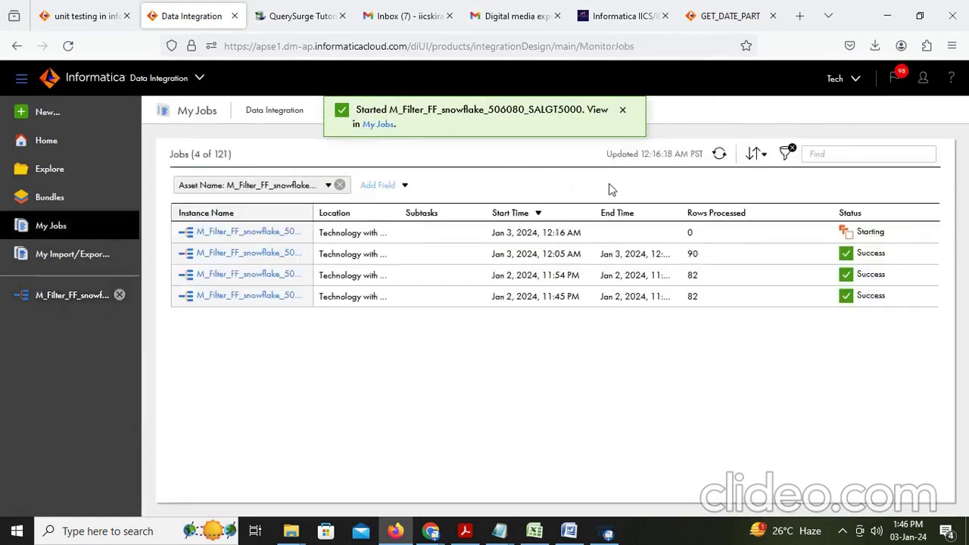
pyautogui.click(719, 154)
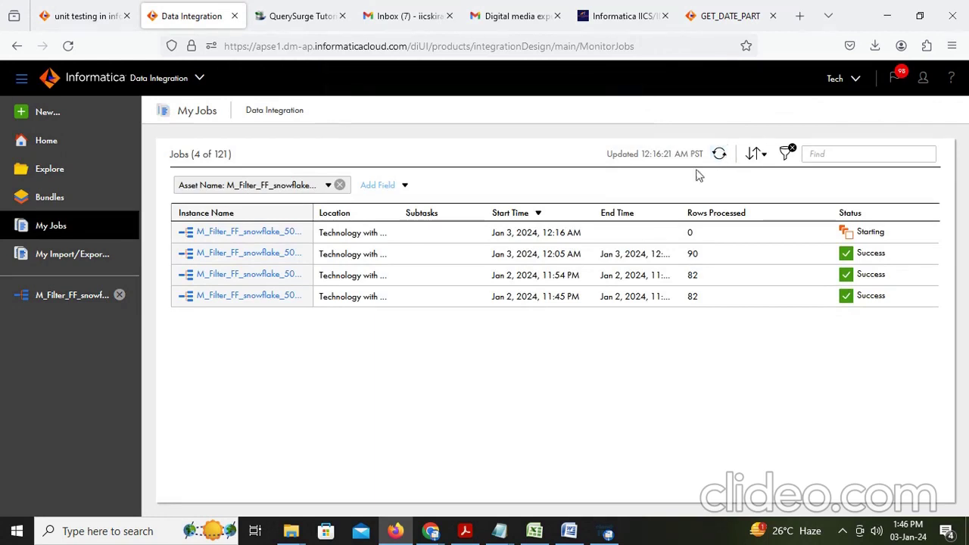
pyautogui.click(719, 155)
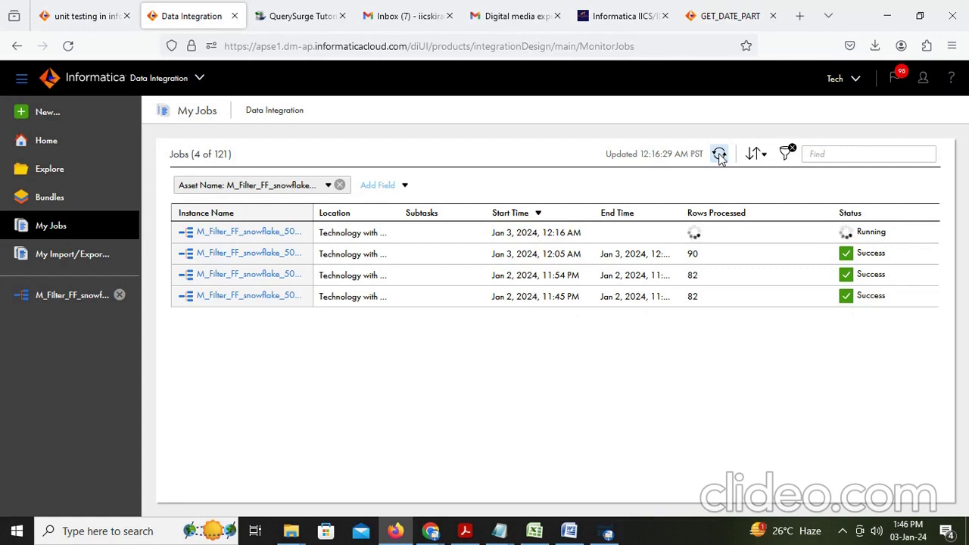
pyautogui.click(719, 154)
pyautogui.click(719, 155)
pyautogui.click(719, 155)
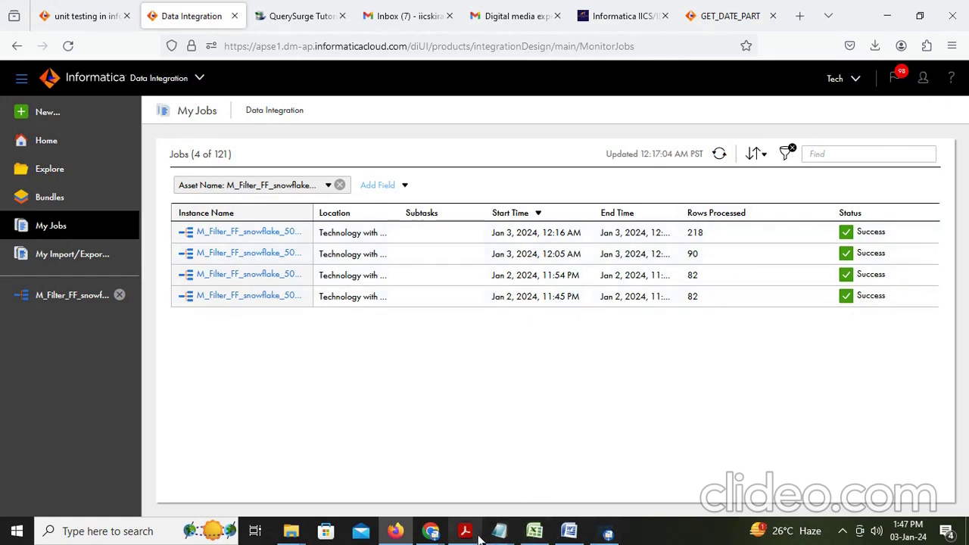
# Switch to the Snowflake worksheet, run select * from target_db.core.t_employees; and examine the HIRE_DATE values of the returned rows
pyautogui.click(430, 533)
pyautogui.scroll(2, 521, 229)
pyautogui.scroll(-3, 524, 233)
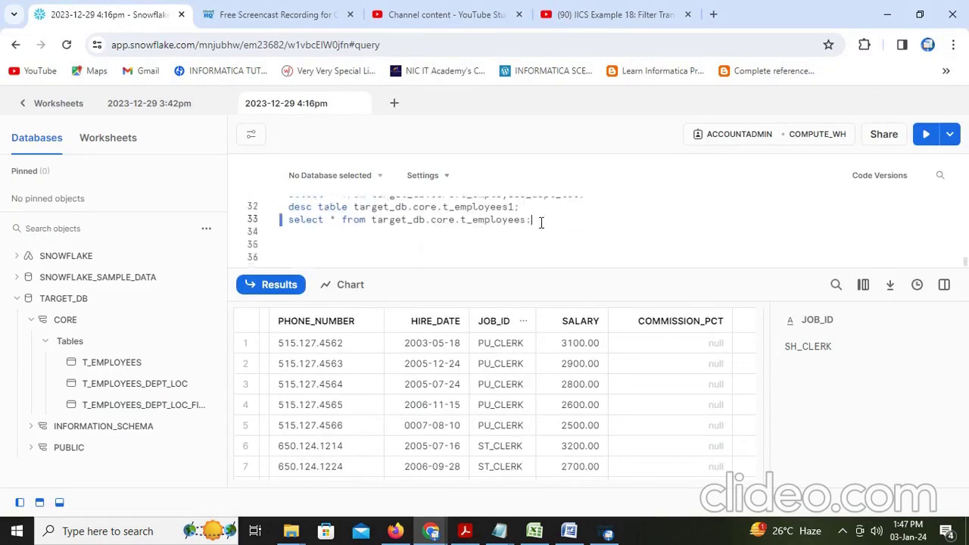
pyautogui.hotkey('ctrl', 'Return')
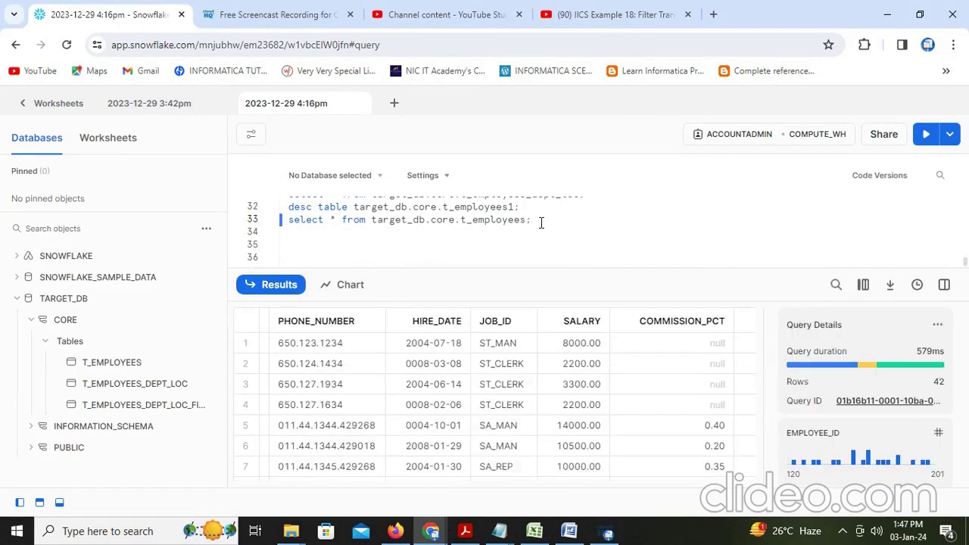
pyautogui.scroll(-10, 373, 393)
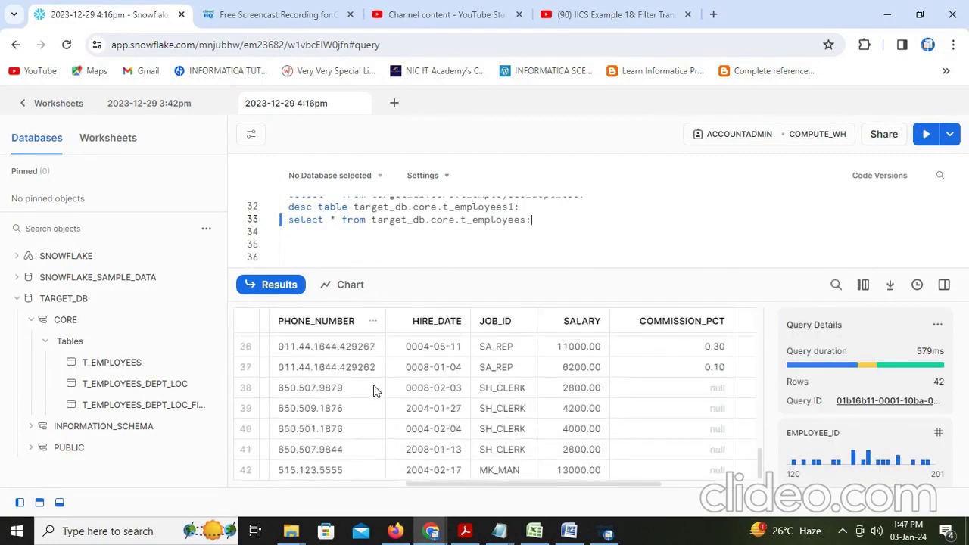
pyautogui.scroll(3, 373, 390)
pyautogui.scroll(-3, 286, 422)
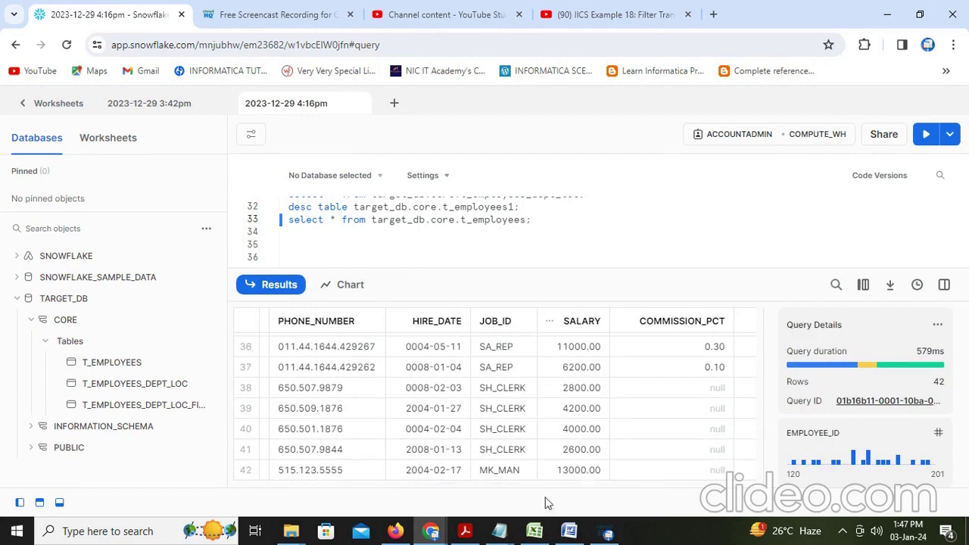
pyautogui.moveTo(517, 490); pyautogui.dragTo(446, 424)
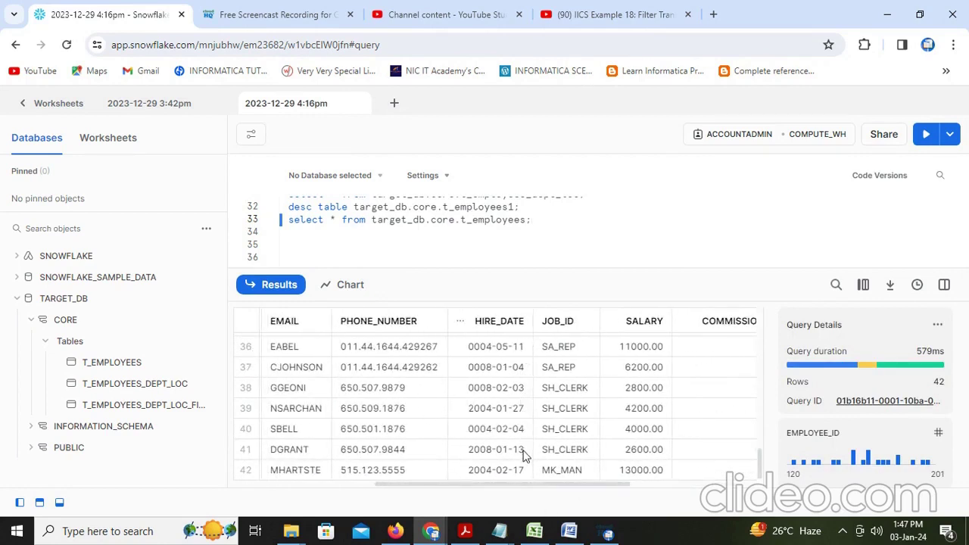
pyautogui.scroll(2, 522, 457)
pyautogui.scroll(10, 522, 457)
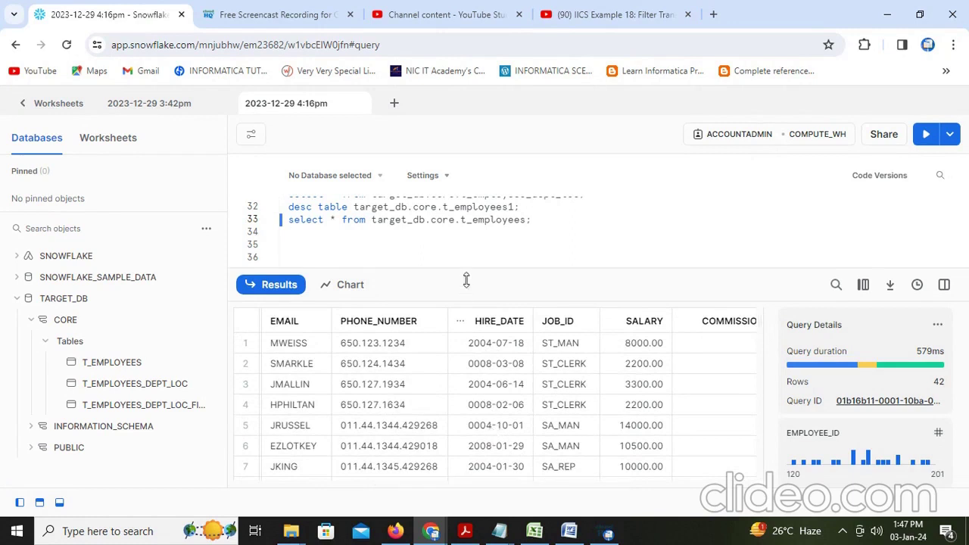
# Change the query to select * from target_db.core.t_employees1;, run it and examine the returned rows through to the end
pyautogui.click(530, 220)
pyautogui.write('1')
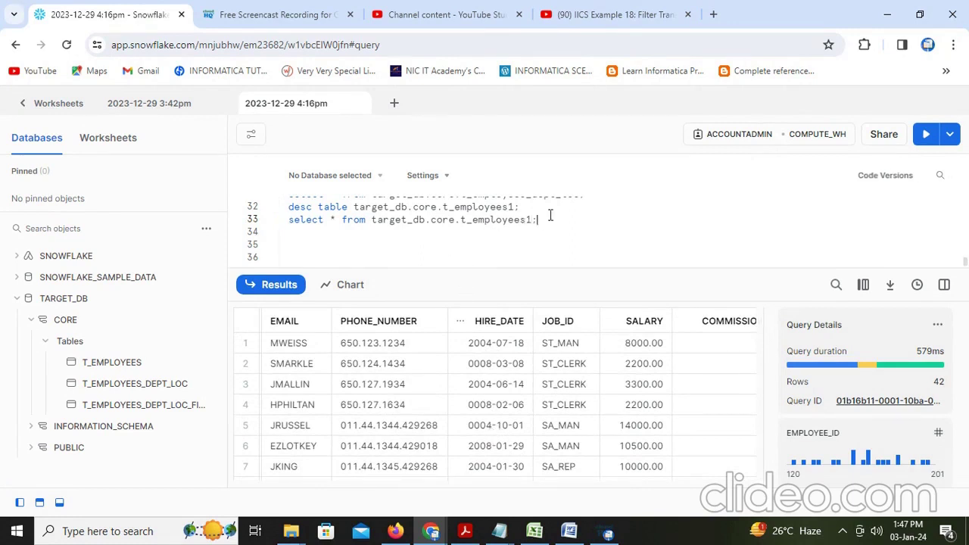
pyautogui.hotkey('ctrl', 'Return')
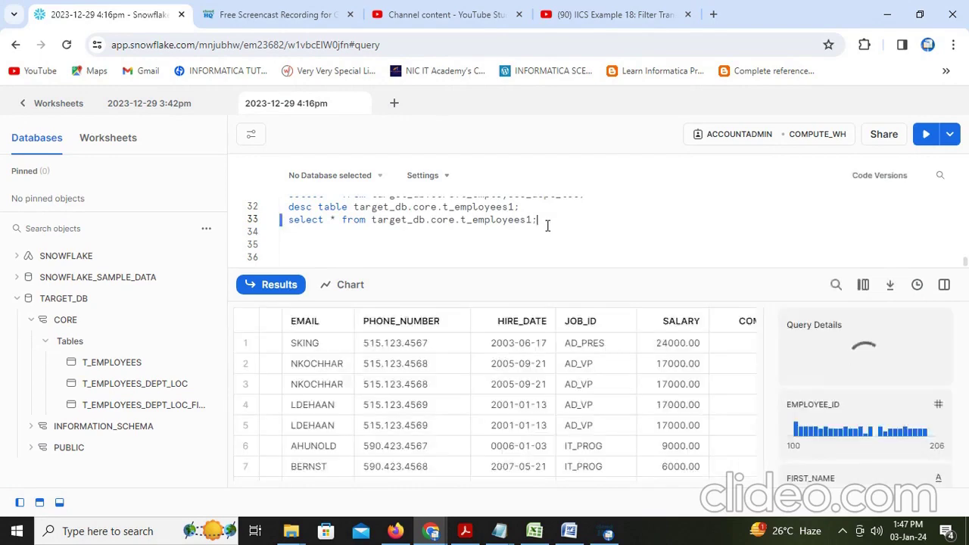
pyautogui.scroll(-20, 464, 399)
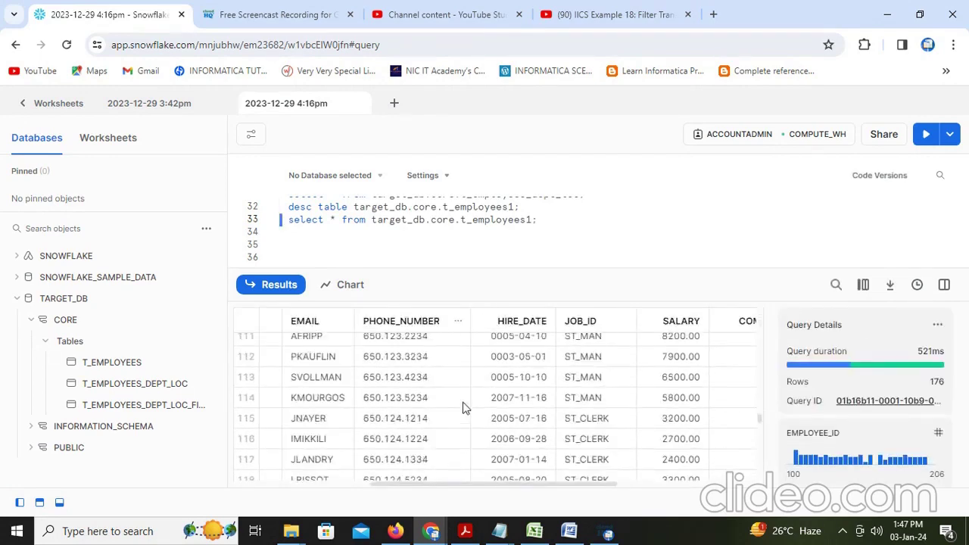
pyautogui.scroll(-5, 463, 407)
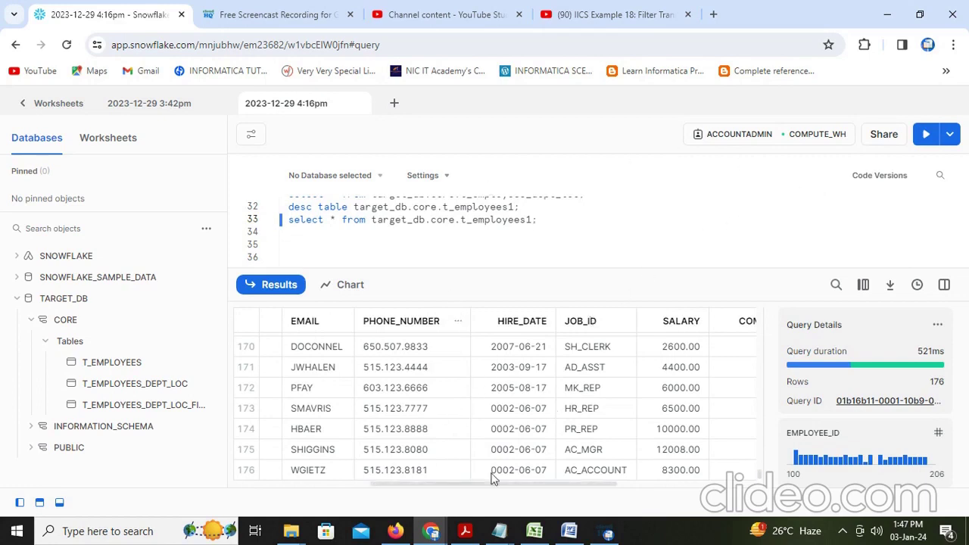
# Switch to Informatica, reopen the mapping M_Filter_FF_snowflake_506080_SALGT5000 and check the Truncate Target Table option in Target's advanced settings
pyautogui.click(395, 530)
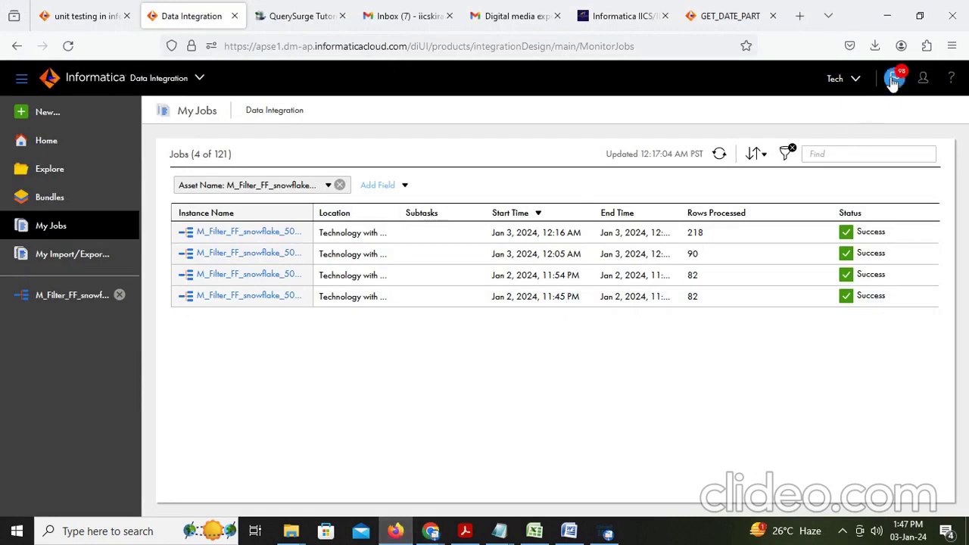
pyautogui.click(75, 300)
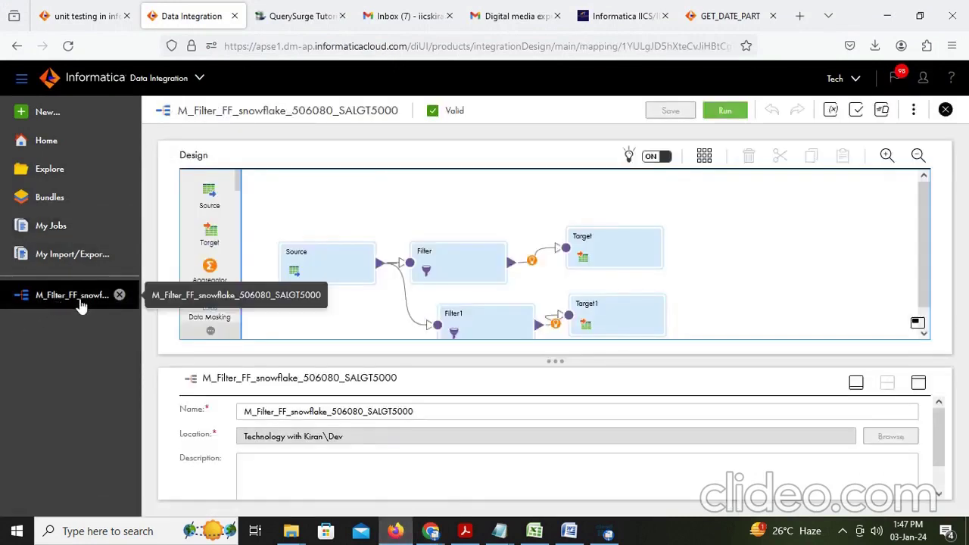
pyautogui.click(615, 241)
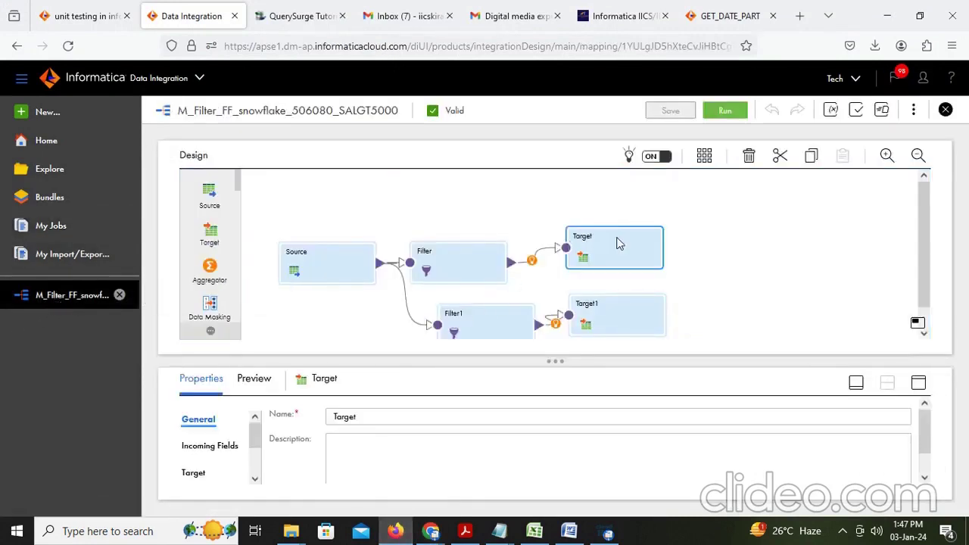
pyautogui.click(919, 383)
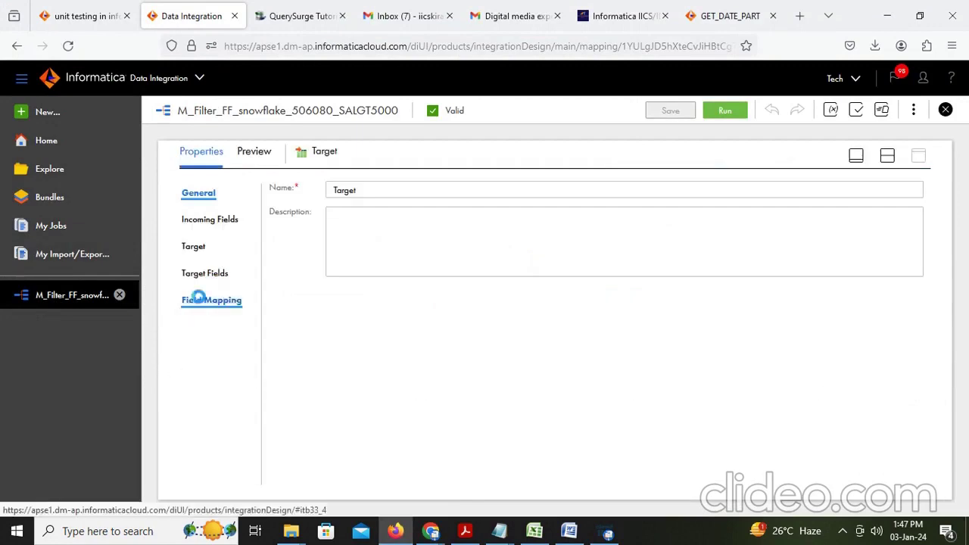
pyautogui.click(198, 298)
pyautogui.click(201, 279)
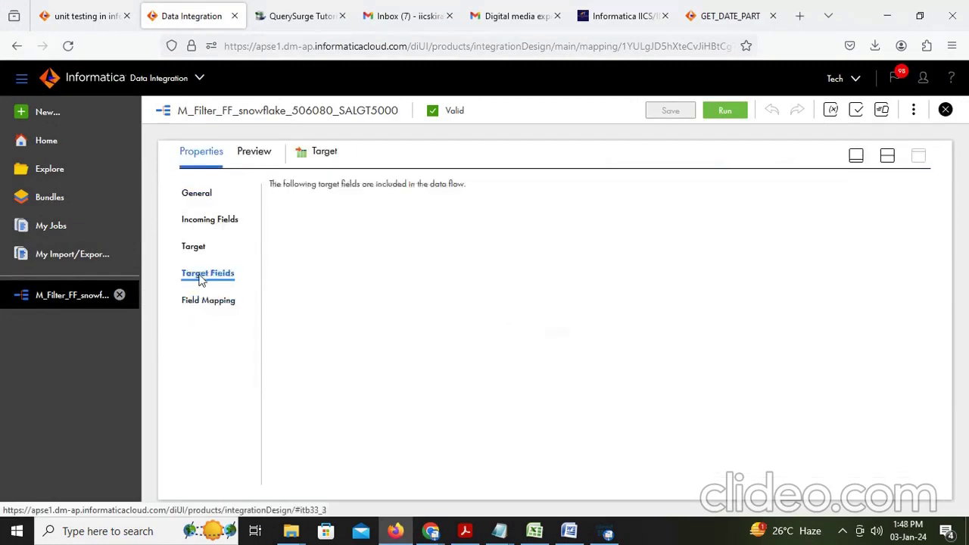
pyautogui.click(195, 246)
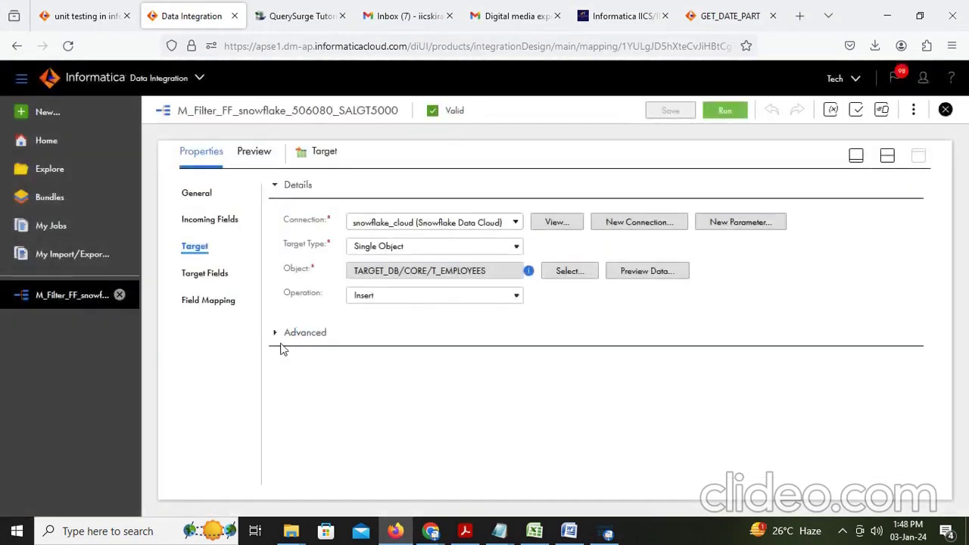
pyautogui.click(275, 334)
pyautogui.scroll(-5, 515, 389)
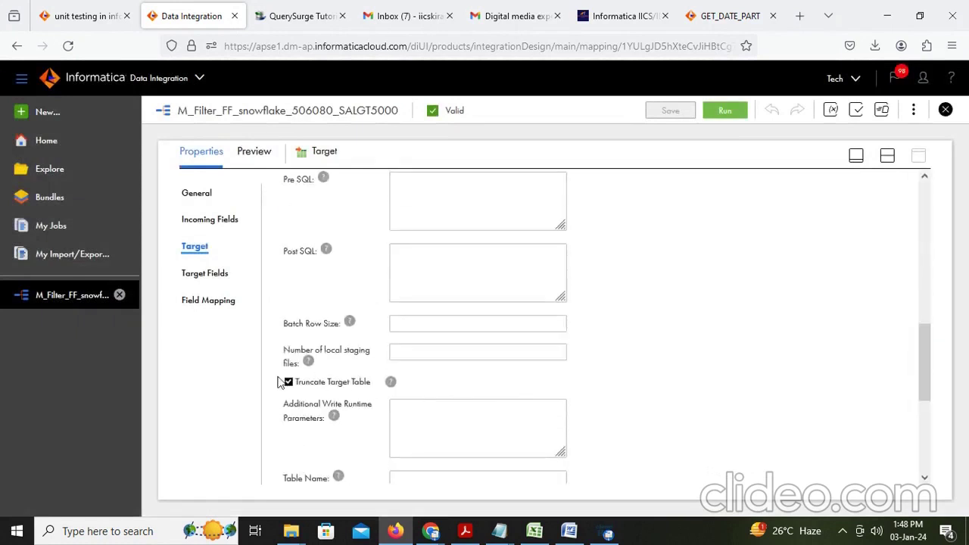
pyautogui.click(887, 156)
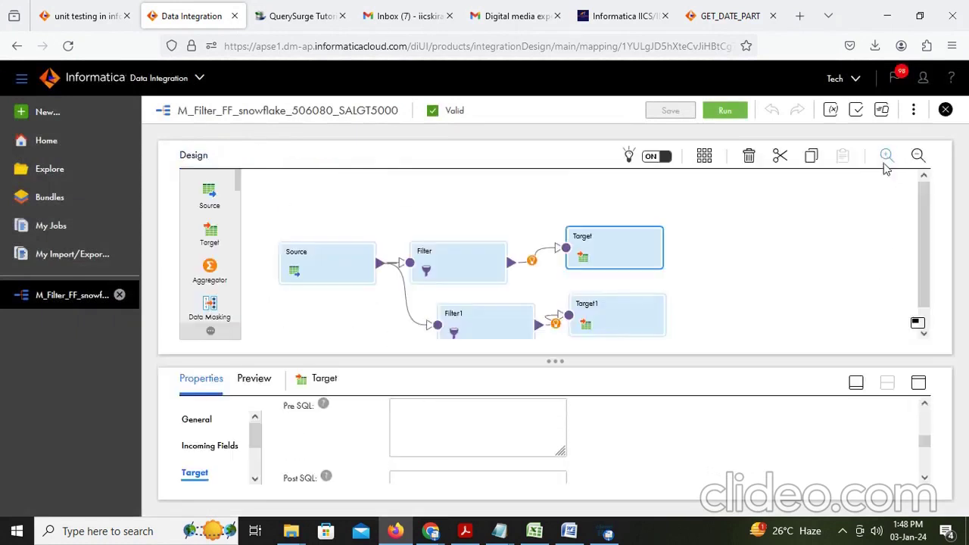
# Enable Truncate Target Table in Target1's advanced target settings and save the mapping
pyautogui.click(626, 319)
pyautogui.click(919, 383)
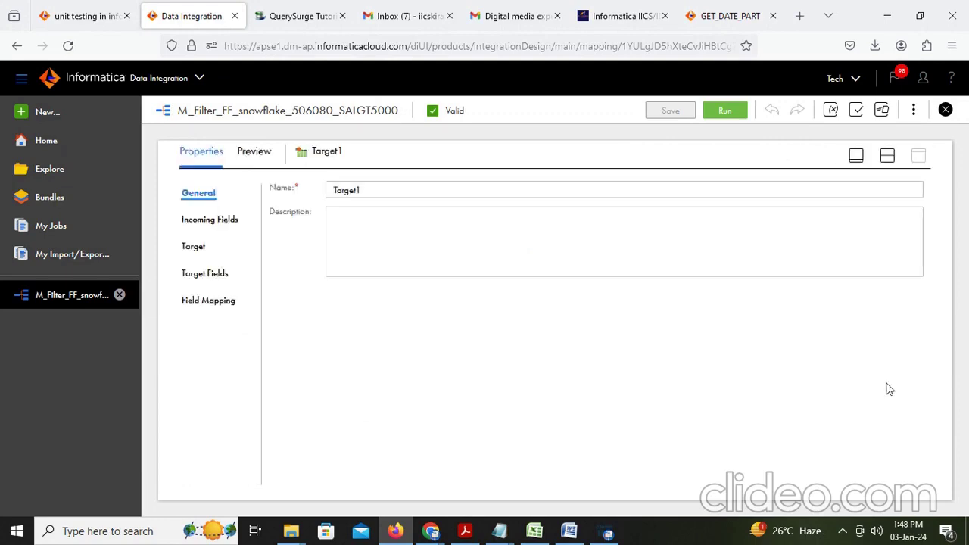
pyautogui.click(197, 250)
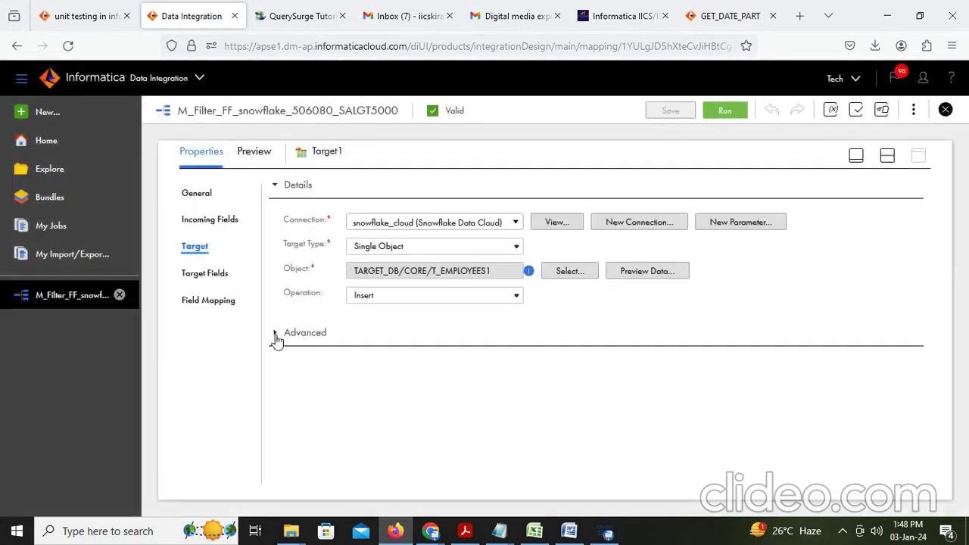
pyautogui.click(274, 333)
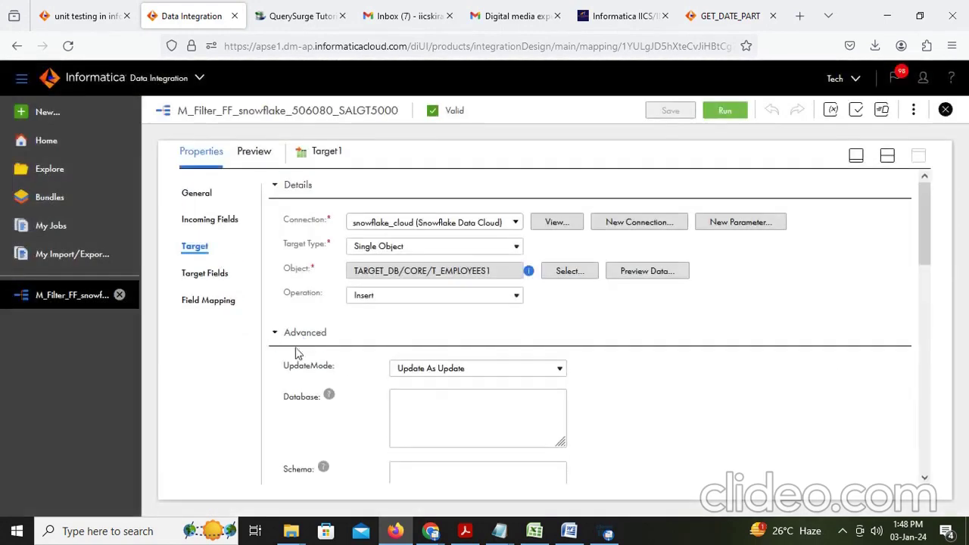
pyautogui.scroll(-7, 297, 354)
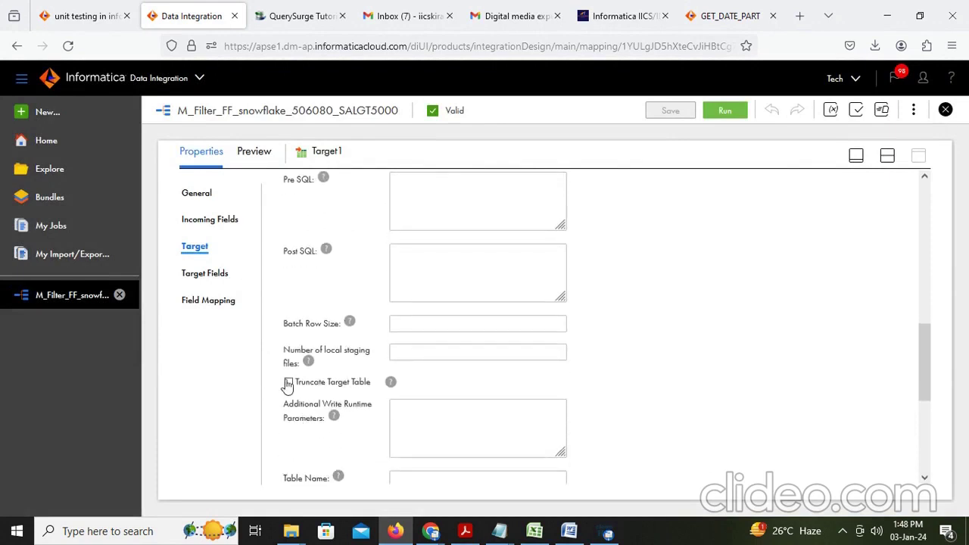
pyautogui.click(288, 382)
pyautogui.scroll(3, 727, 303)
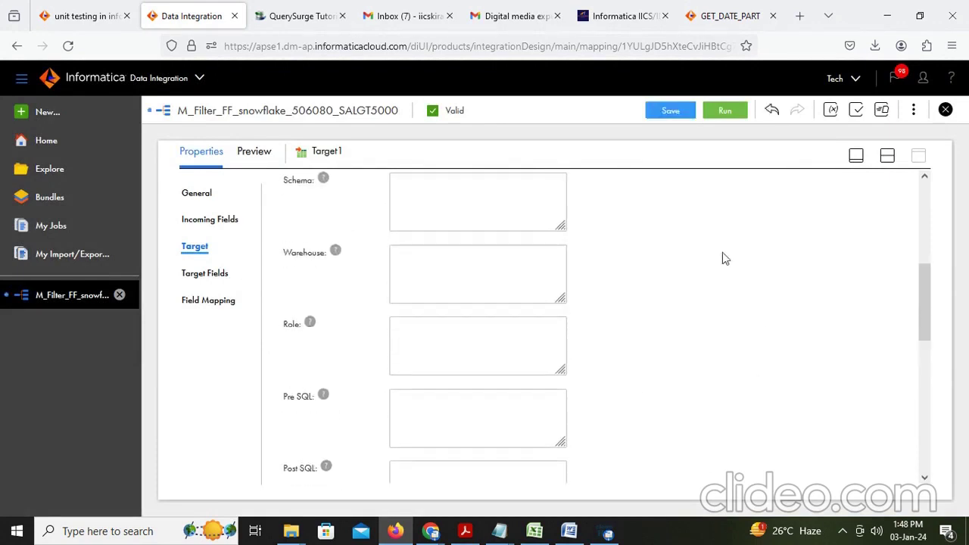
pyautogui.click(678, 112)
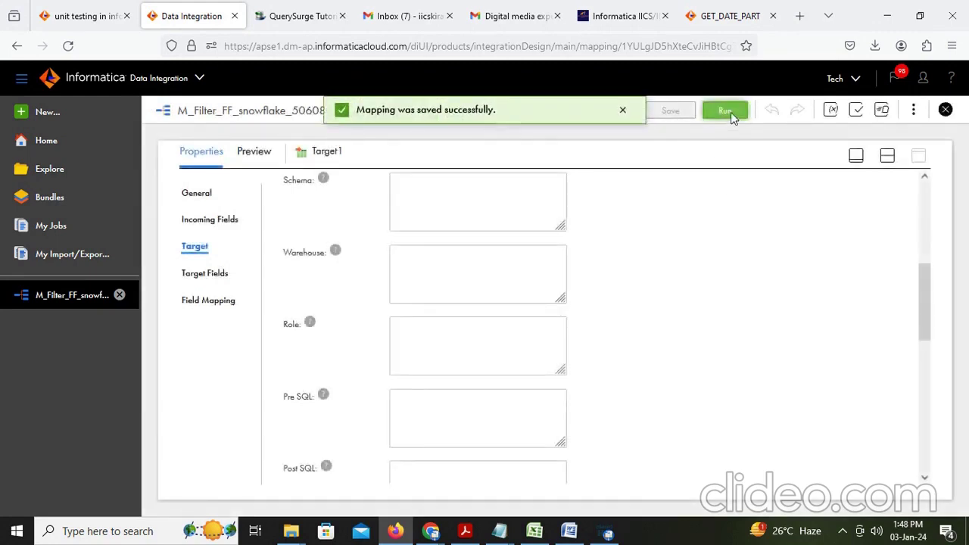
# Run the mapping on the runtime environment DESKTOP-VTL1F6J and refresh the run's status among the jobs
pyautogui.click(725, 111)
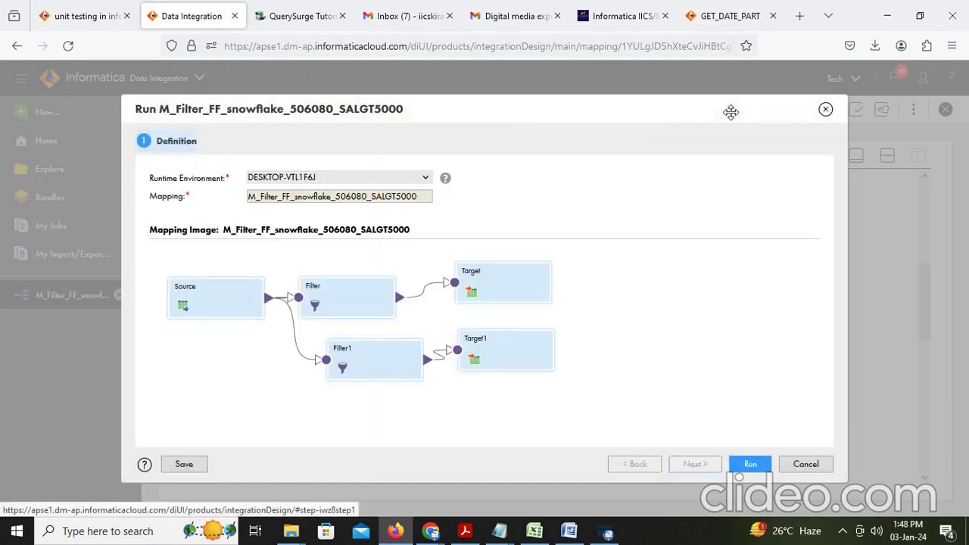
pyautogui.click(753, 467)
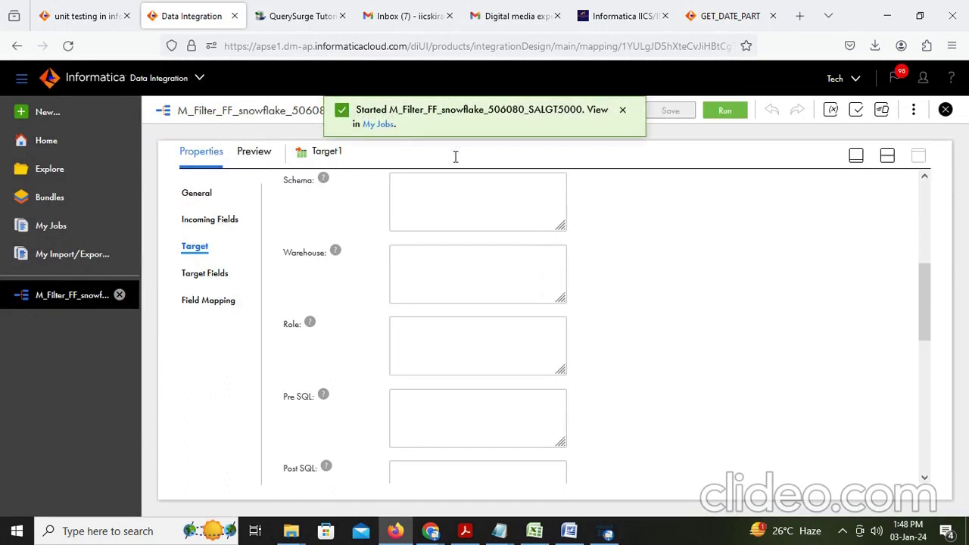
pyautogui.click(376, 125)
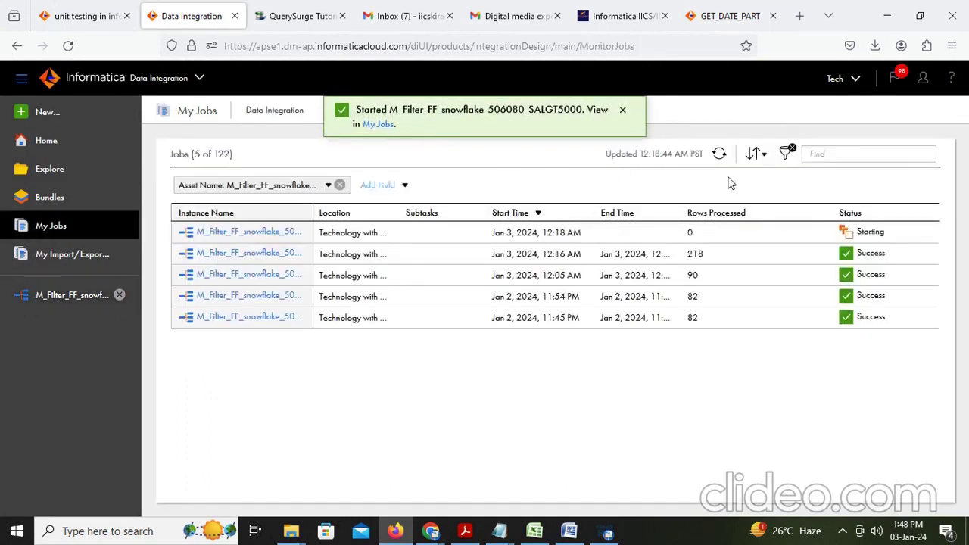
pyautogui.click(719, 154)
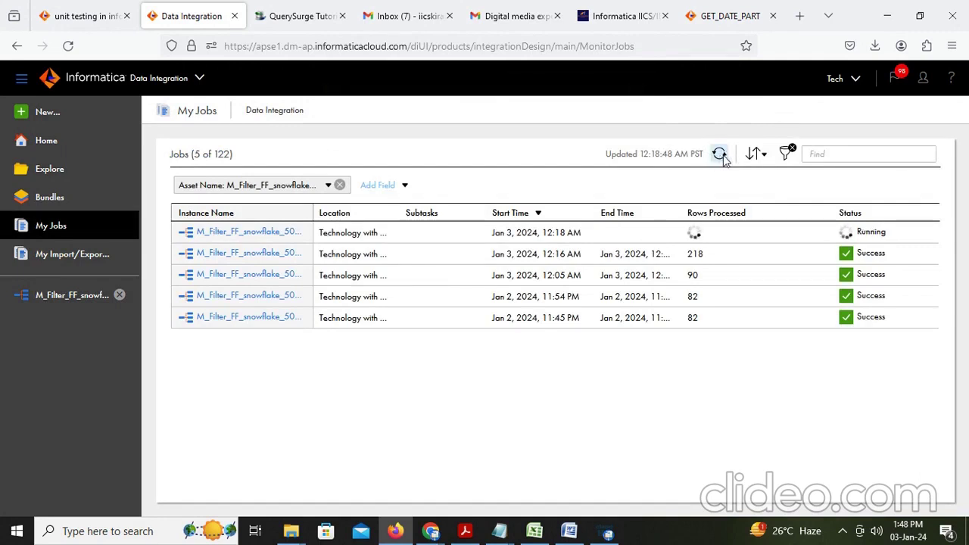
pyautogui.click(719, 153)
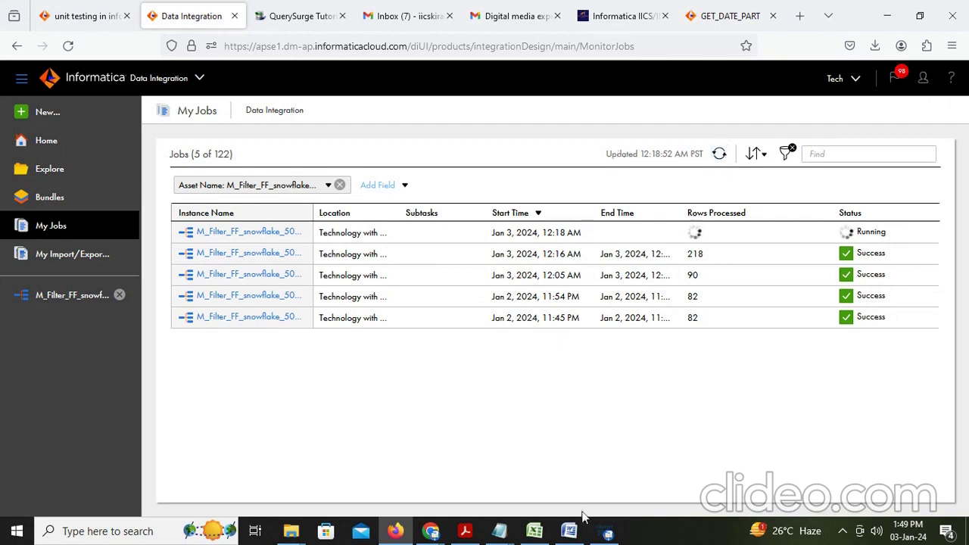
# In the Word document, add below Exercise 3: "Here In the first table we store leap year data and in second table we store non leap year data"
pyautogui.moveTo(569, 535)
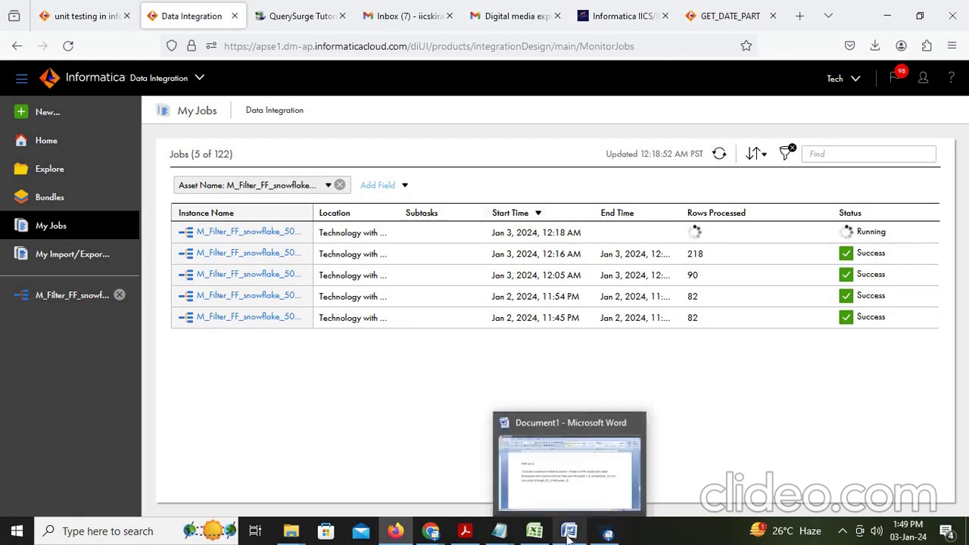
pyautogui.click(569, 495)
pyautogui.click(546, 330)
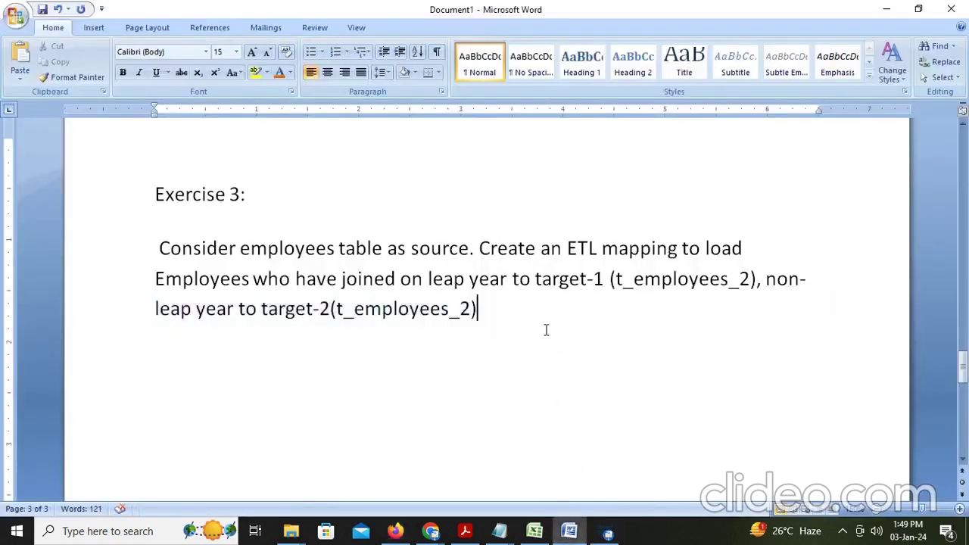
pyautogui.press('Return')
pyautogui.write('hER')
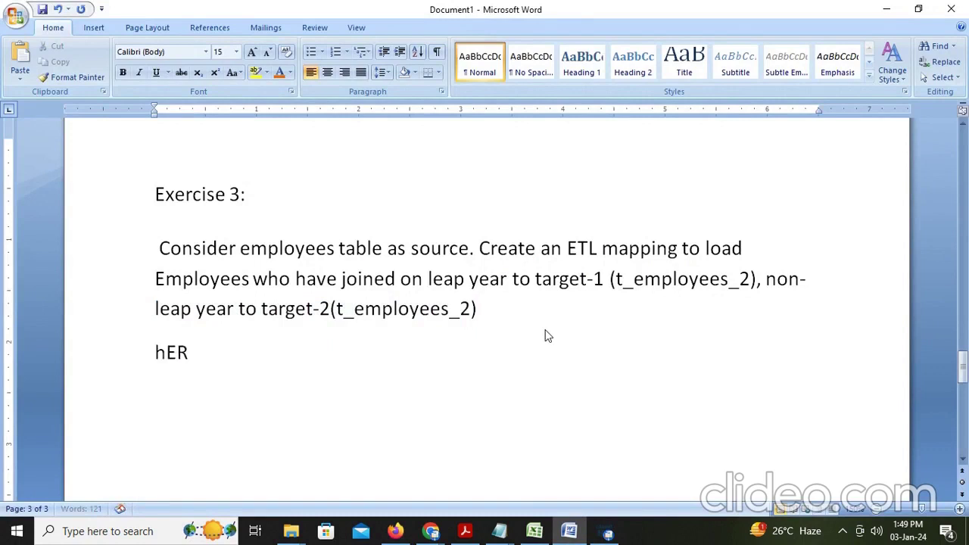
pyautogui.write('E ')
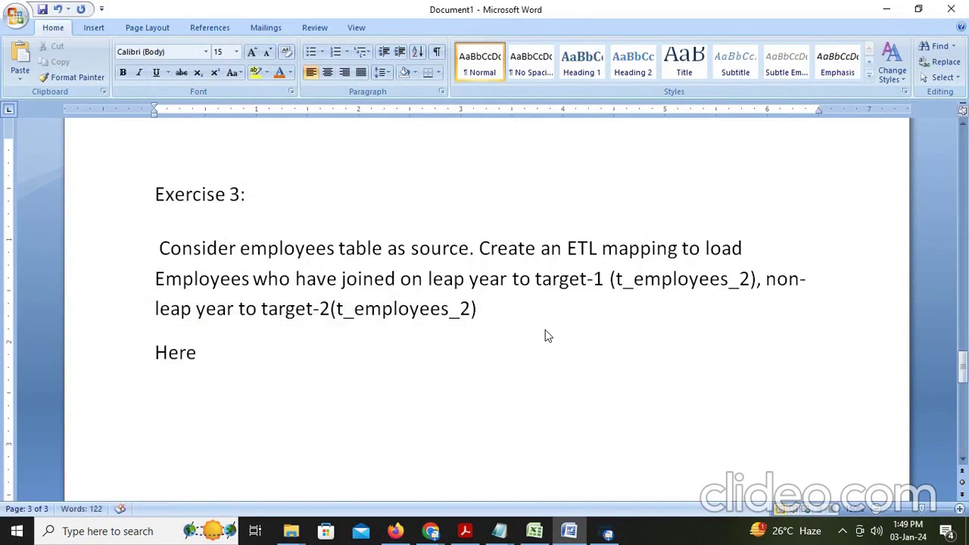
pyautogui.write('In the')
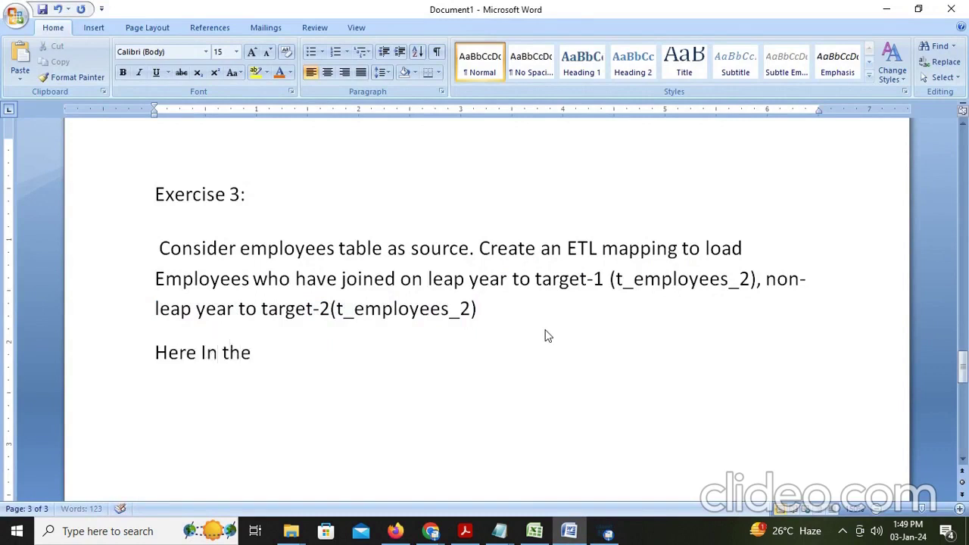
pyautogui.write(' first tabl')
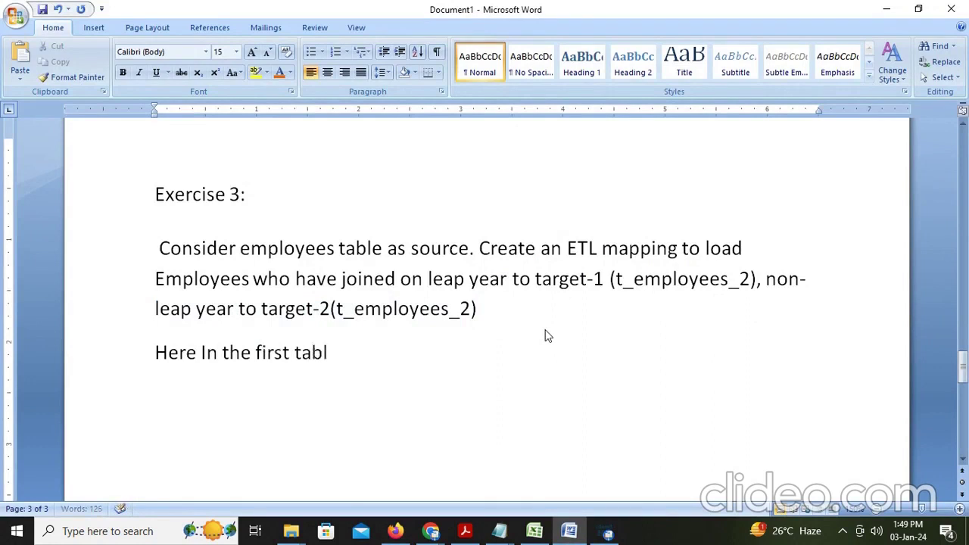
pyautogui.write('e we store')
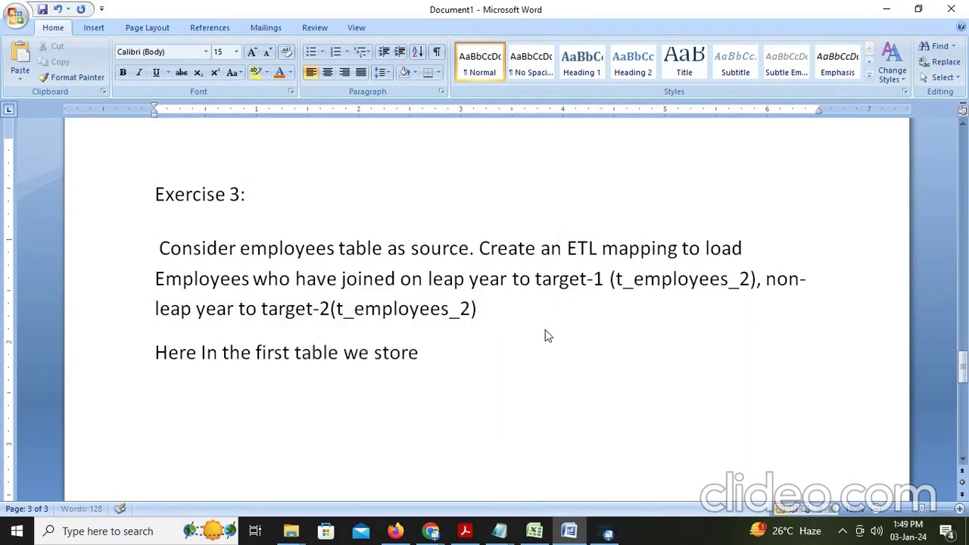
pyautogui.write(' leap year dat')
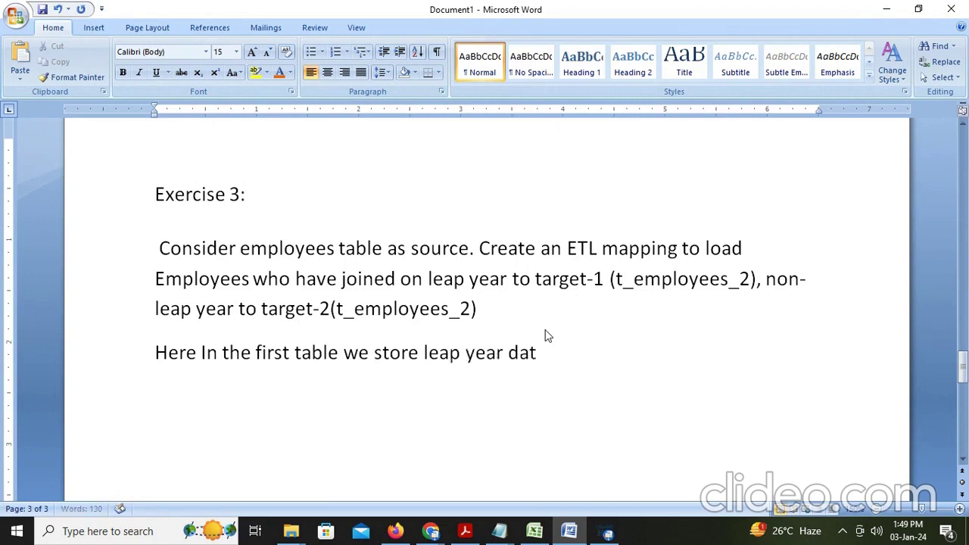
pyautogui.write('a and in second tab')
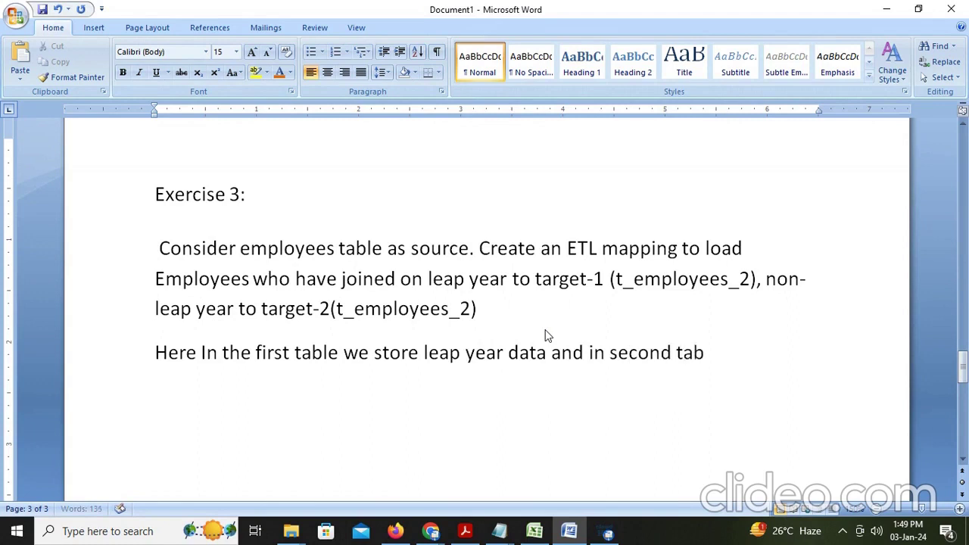
pyautogui.write('le we store non')
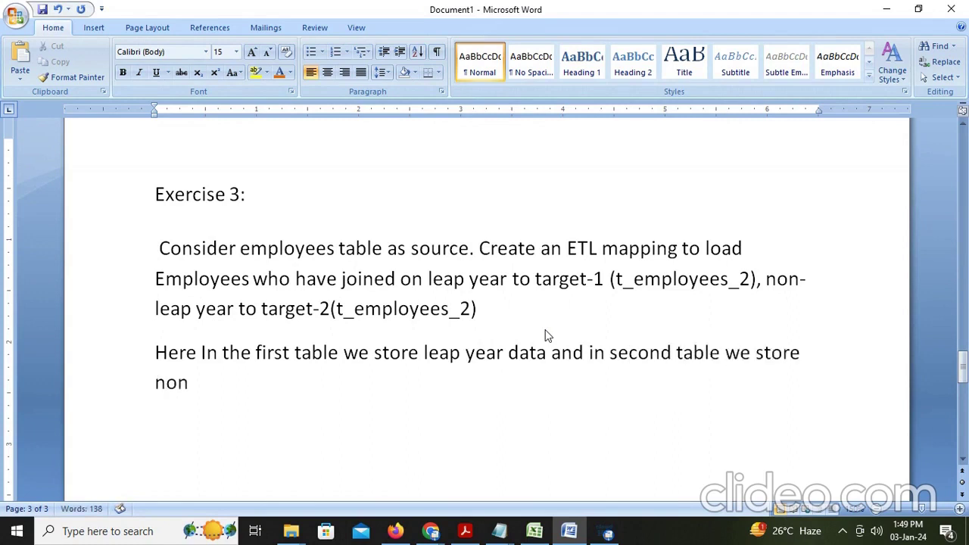
pyautogui.write(' leap ye')
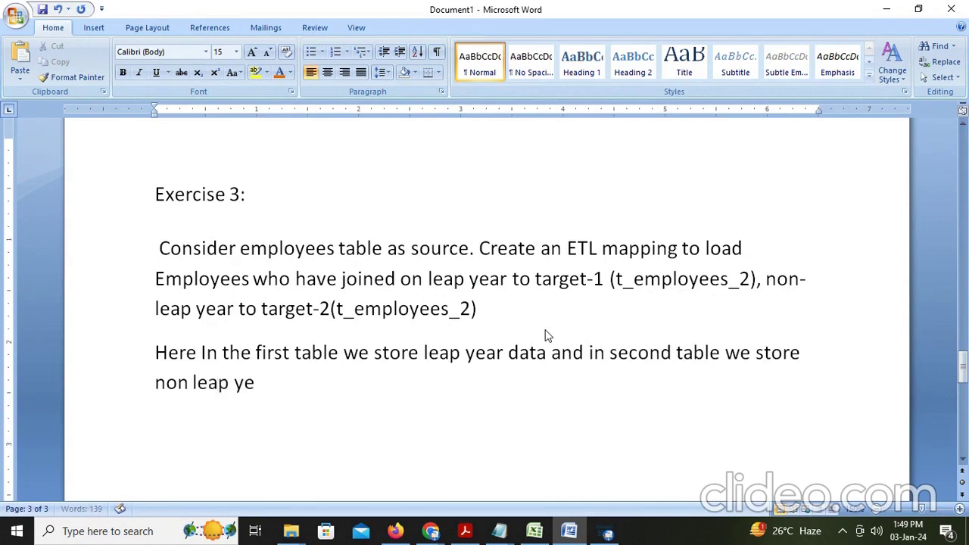
pyautogui.write('ar data')
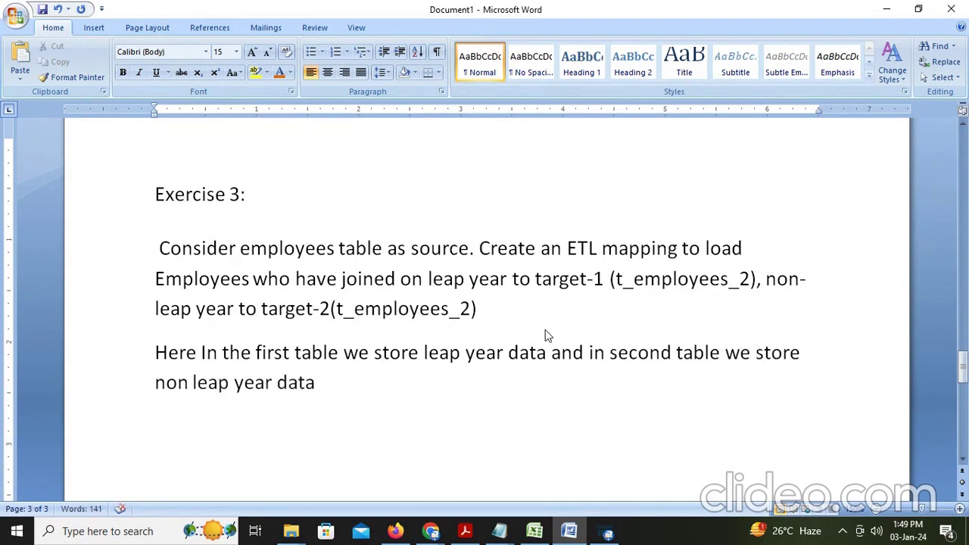
# Switch to Informatica and refresh the job list to check the status of the latest mapping run
pyautogui.hotkey('alt', 'Tab')
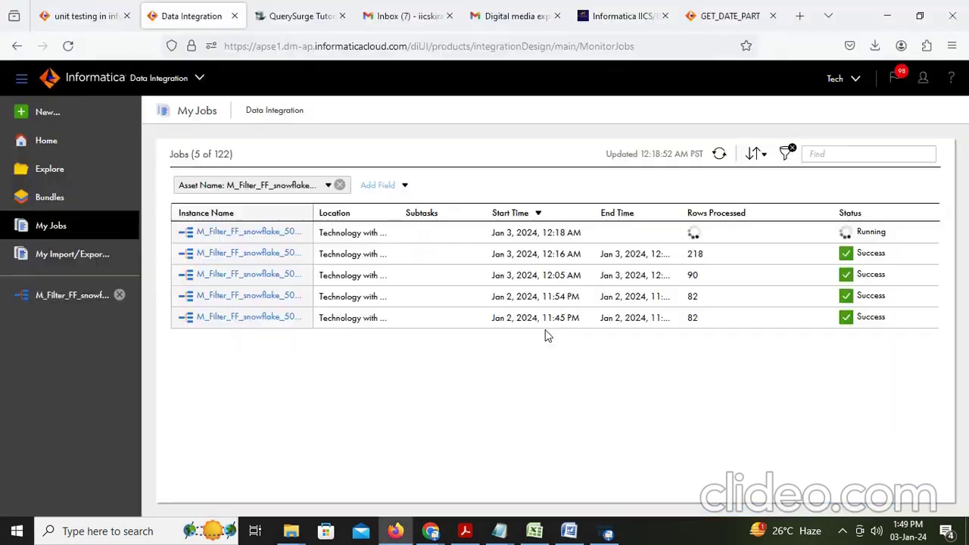
pyautogui.click(717, 156)
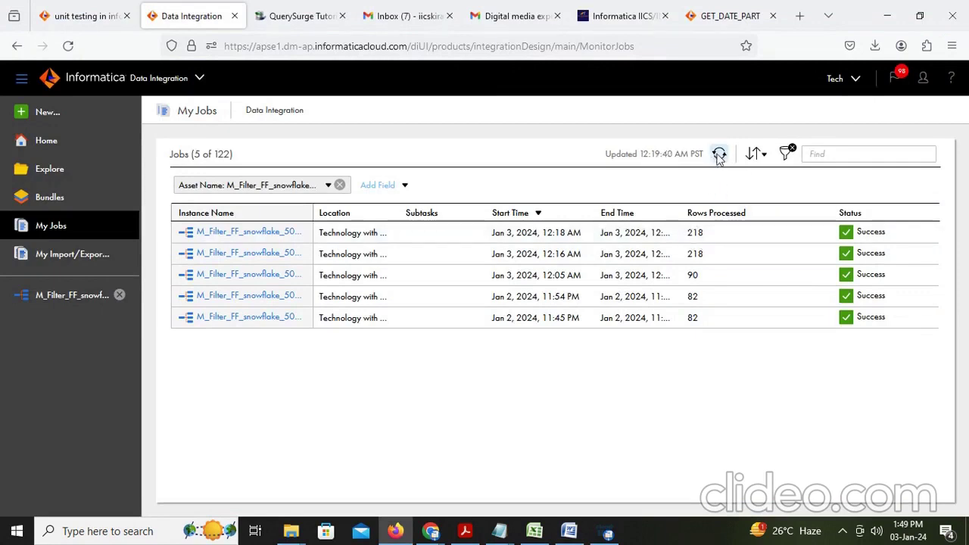
pyautogui.click(719, 155)
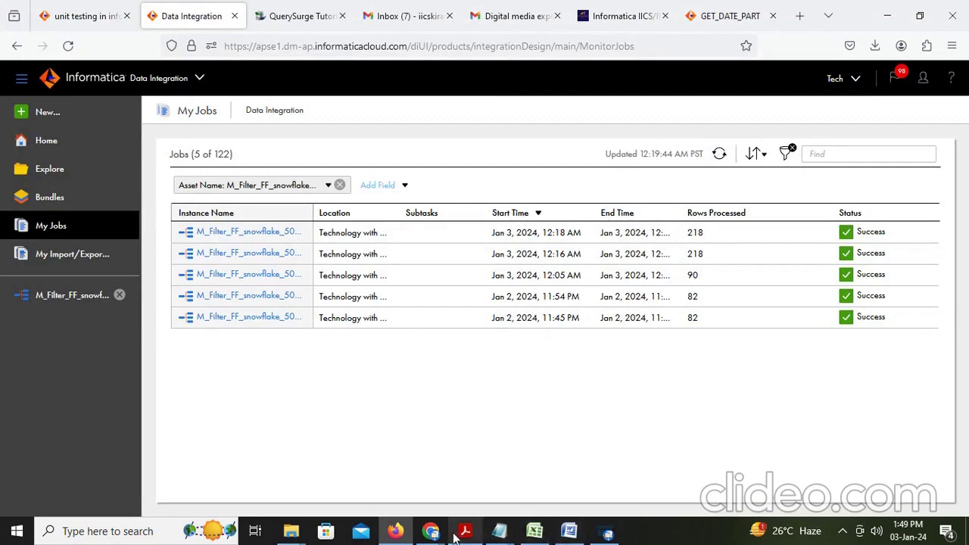
# Switch to the Snowflake worksheet, rerun select * from target_db.core.t_employees1; and review the HIRE_DATE values for non-leap years
pyautogui.moveTo(430, 531)
pyautogui.click(373, 487)
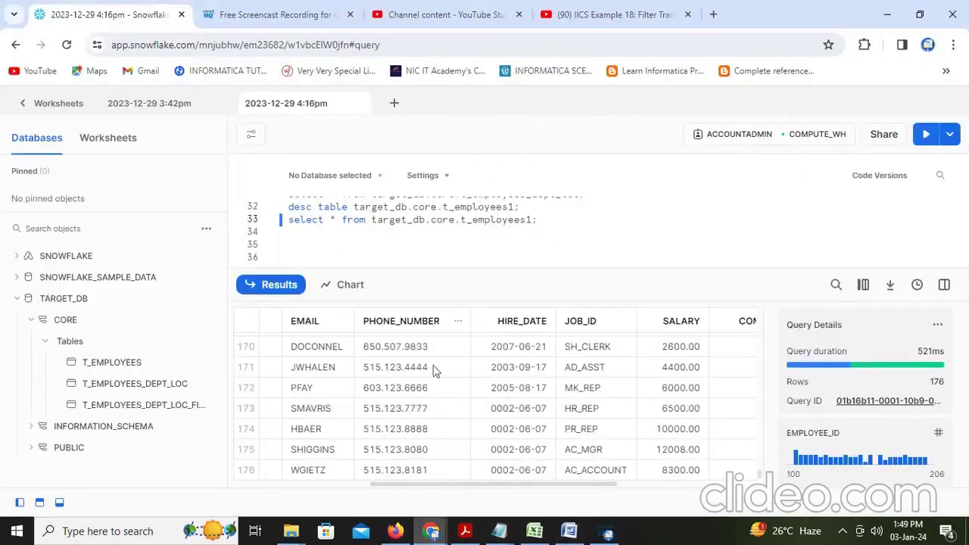
pyautogui.scroll(2, 541, 239)
pyautogui.scroll(-2, 542, 239)
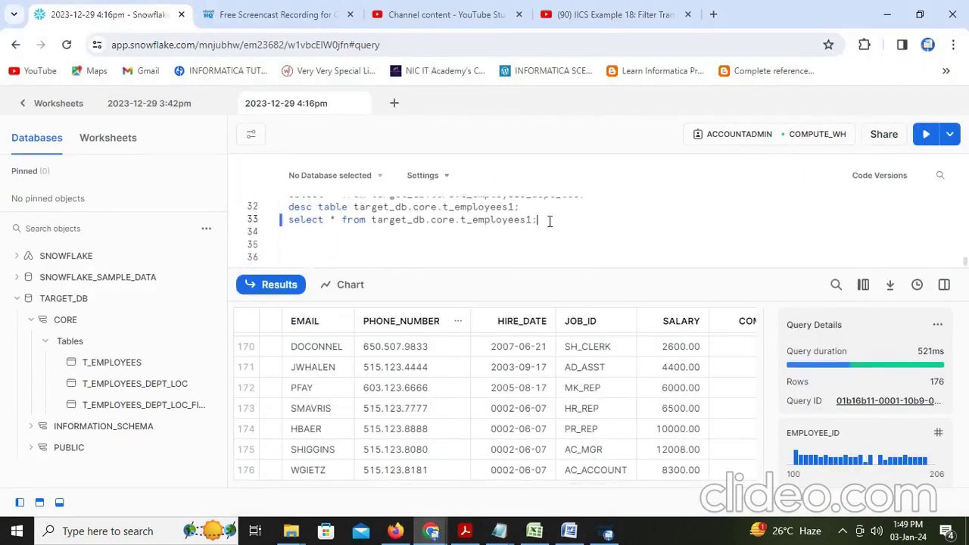
pyautogui.hotkey('ctrl', 'Return')
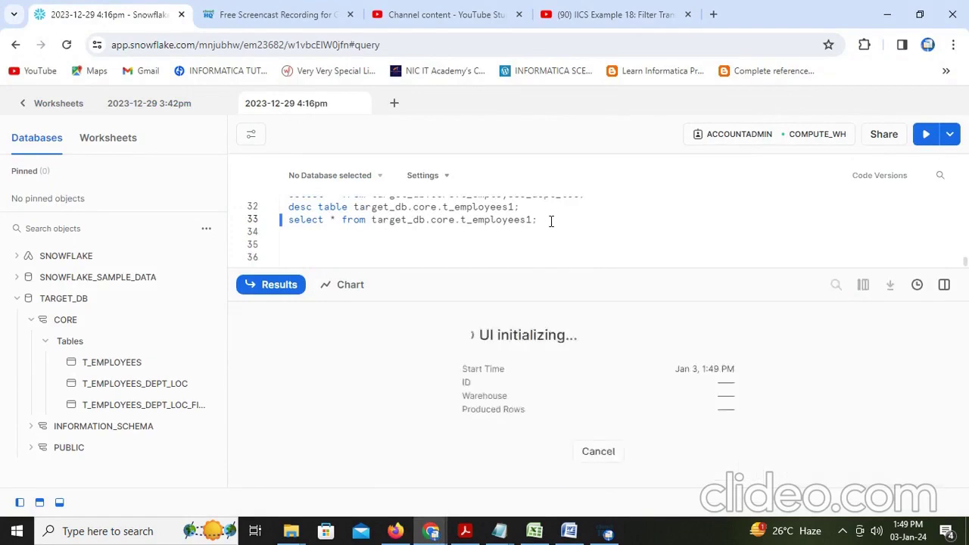
pyautogui.scroll(20, 372, 405)
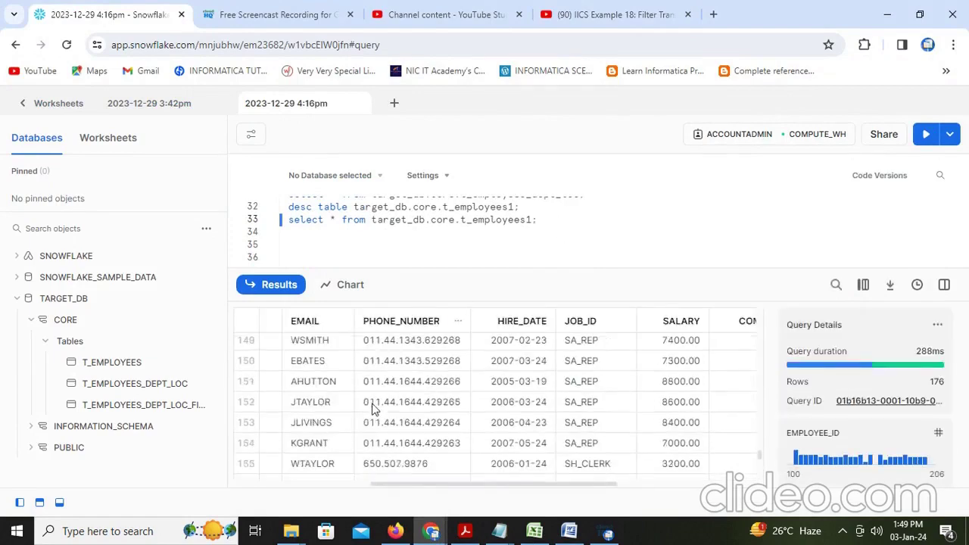
pyautogui.scroll(16, 372, 399)
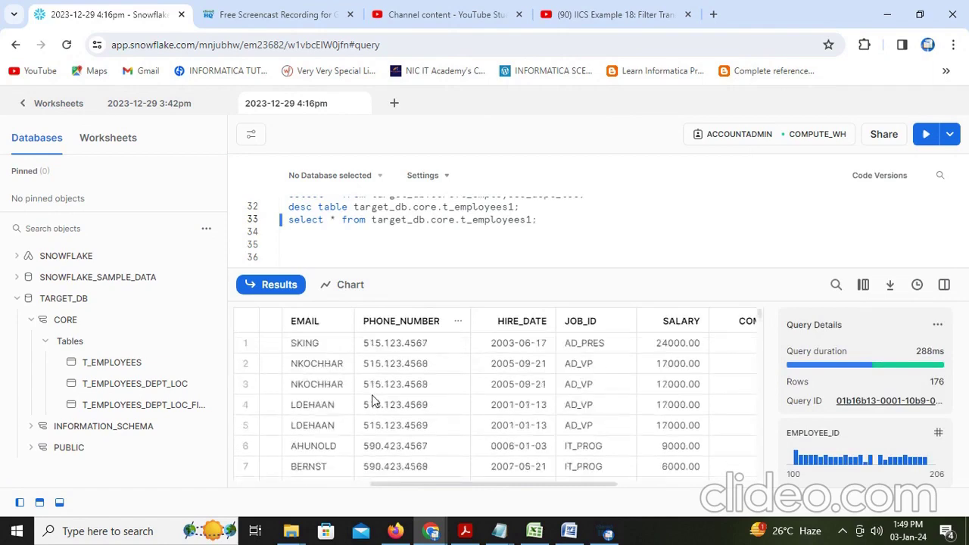
pyautogui.scroll(-2, 513, 352)
pyautogui.scroll(-5, 513, 352)
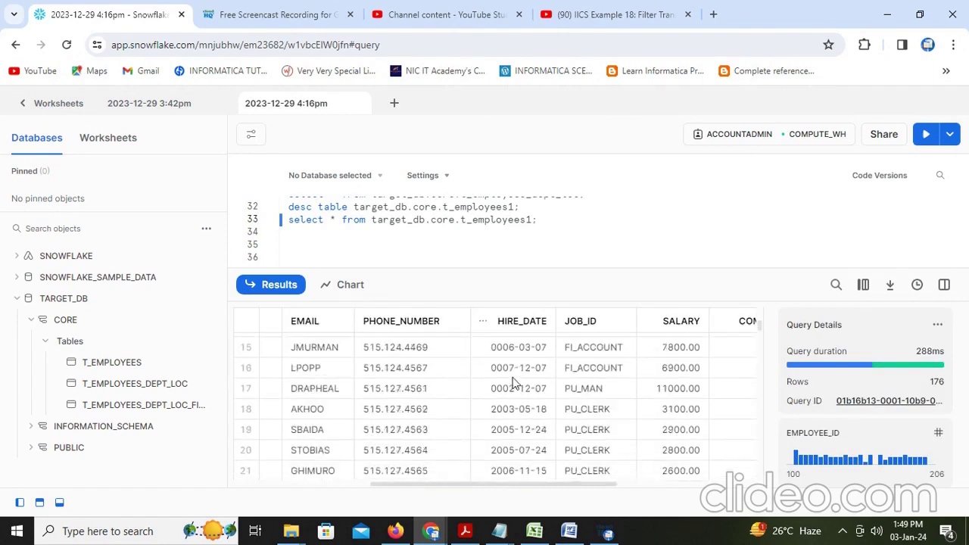
pyautogui.scroll(-7, 507, 424)
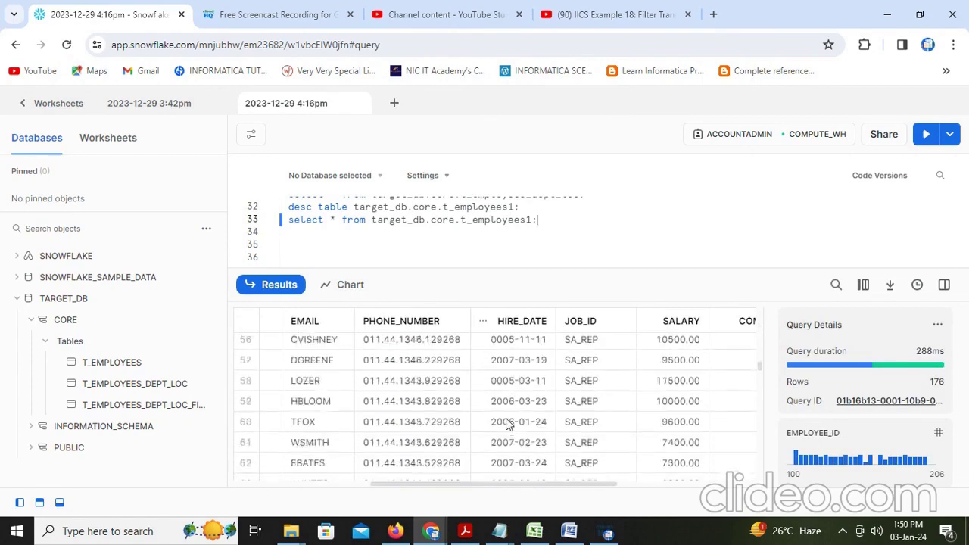
pyautogui.scroll(4, 506, 424)
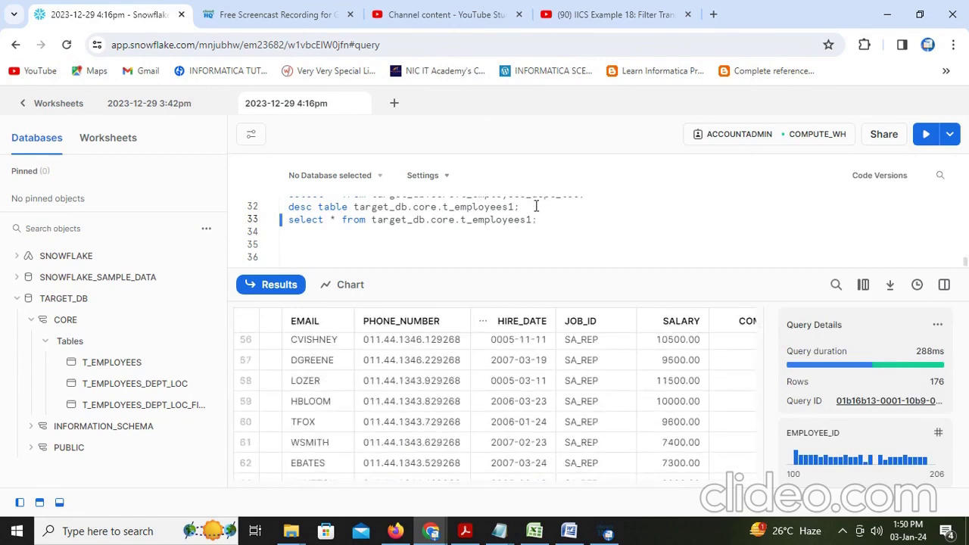
# Change the query to select * from target_db.core.t_employees;, run it and review the HIRE_DATE values for leap years
pyautogui.scroll(5, 573, 229)
pyautogui.scroll(-5, 573, 229)
pyautogui.press('Left')
pyautogui.press('BackSpace')
pyautogui.click(554, 220)
pyautogui.hotkey('ctrl', 'Return')
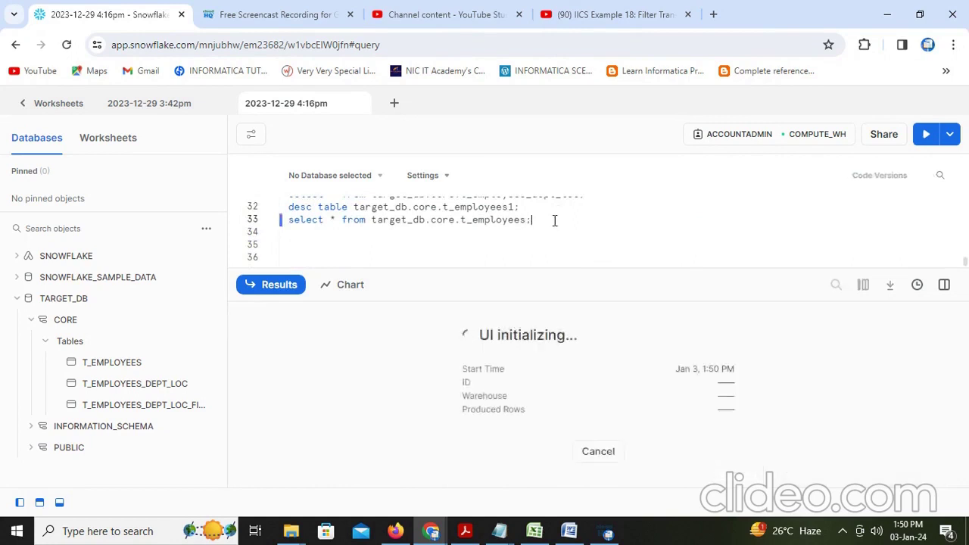
pyautogui.click(494, 351)
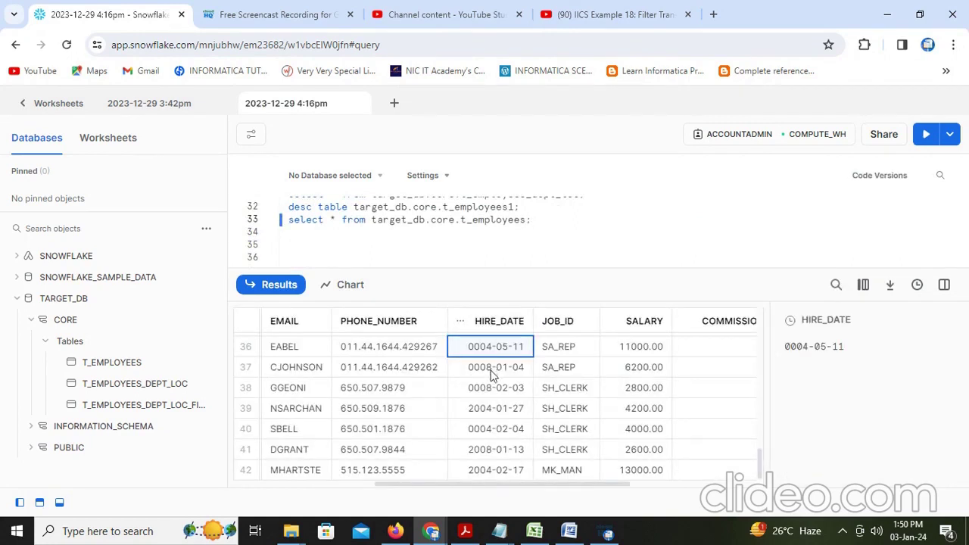
pyautogui.scroll(5, 485, 420)
pyautogui.scroll(5, 483, 424)
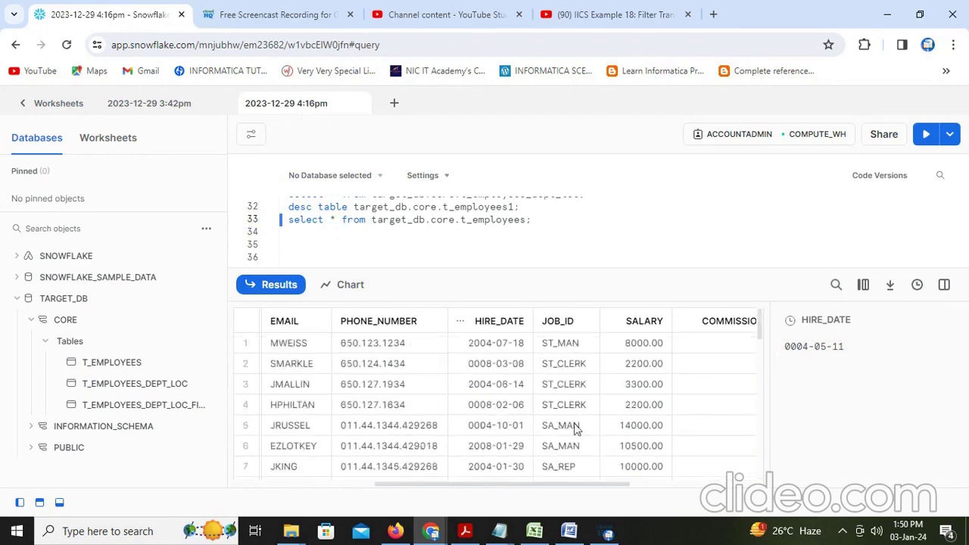
pyautogui.click(608, 536)
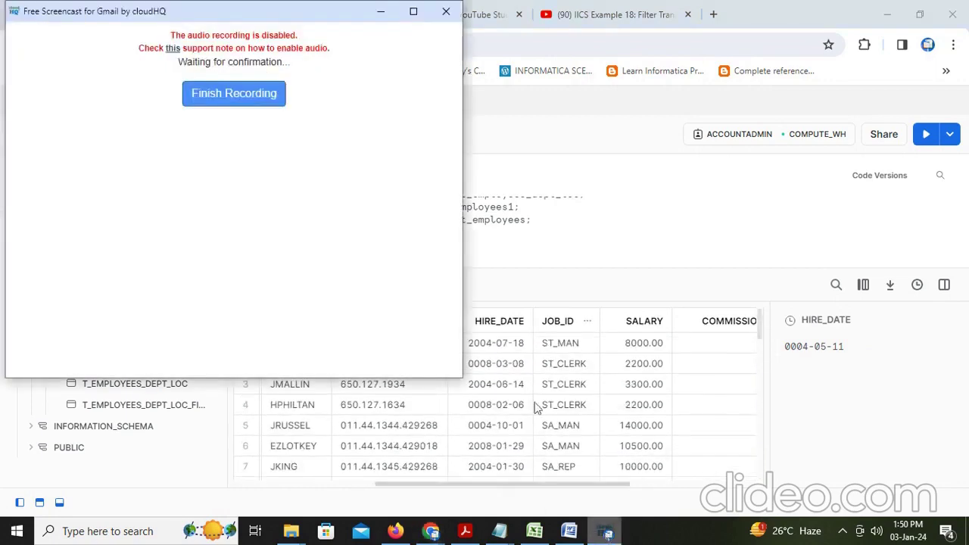
pyautogui.click(216, 93)
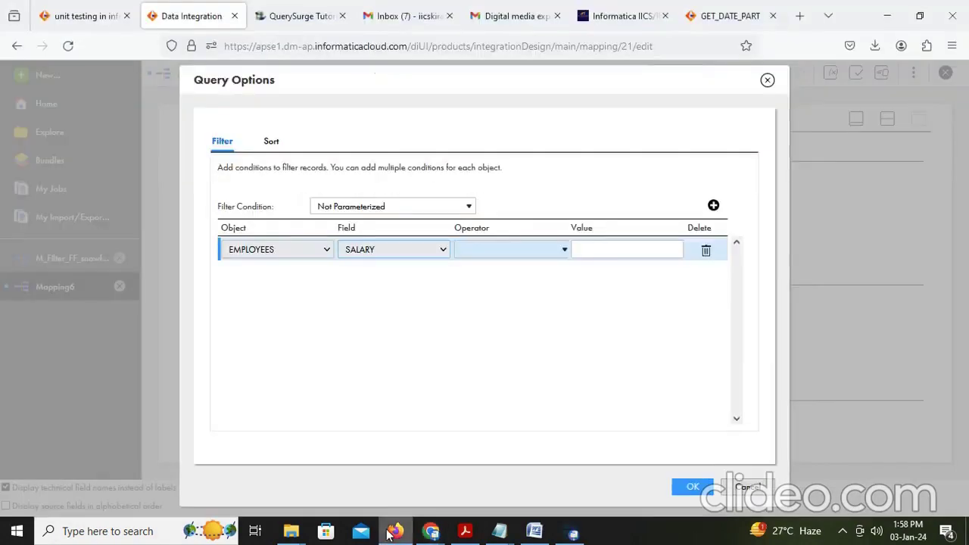
# Switch to the Word document and read the exercises on salary above 5000 in departments 50, 60 and 80 and on first names containing a space
pyautogui.click(534, 532)
pyautogui.moveTo(141, 190); pyautogui.dragTo(537, 229)
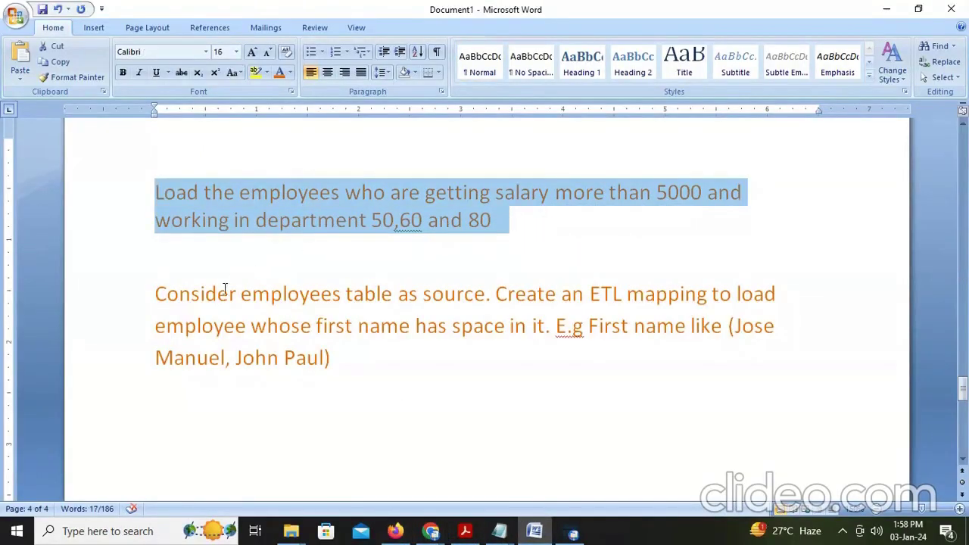
pyautogui.moveTo(157, 294); pyautogui.dragTo(765, 291)
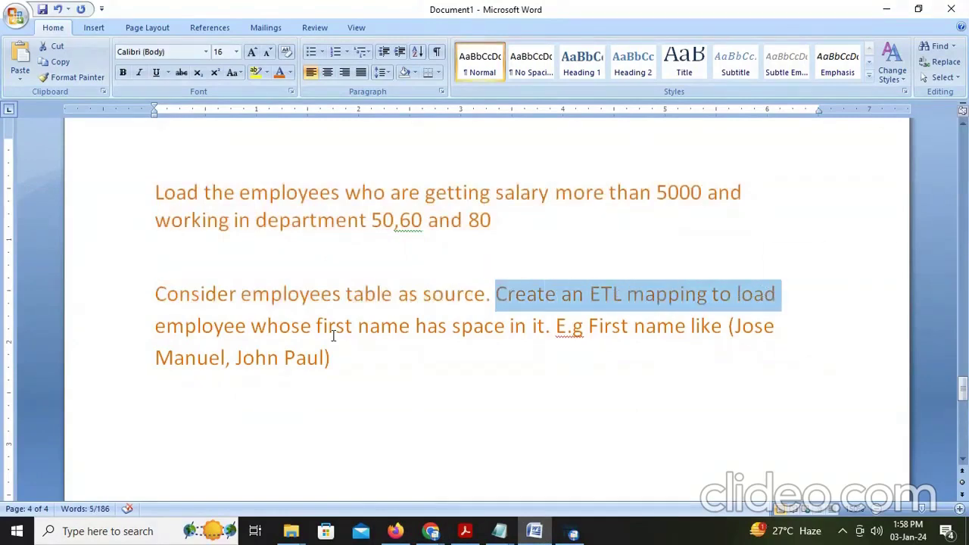
pyautogui.moveTo(158, 325); pyautogui.dragTo(604, 331)
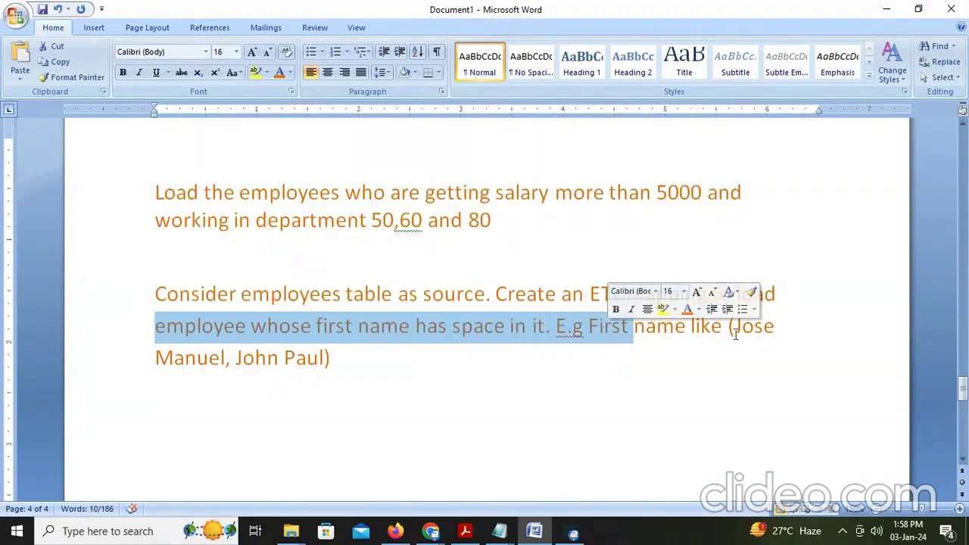
pyautogui.moveTo(765, 327); pyautogui.dragTo(784, 327)
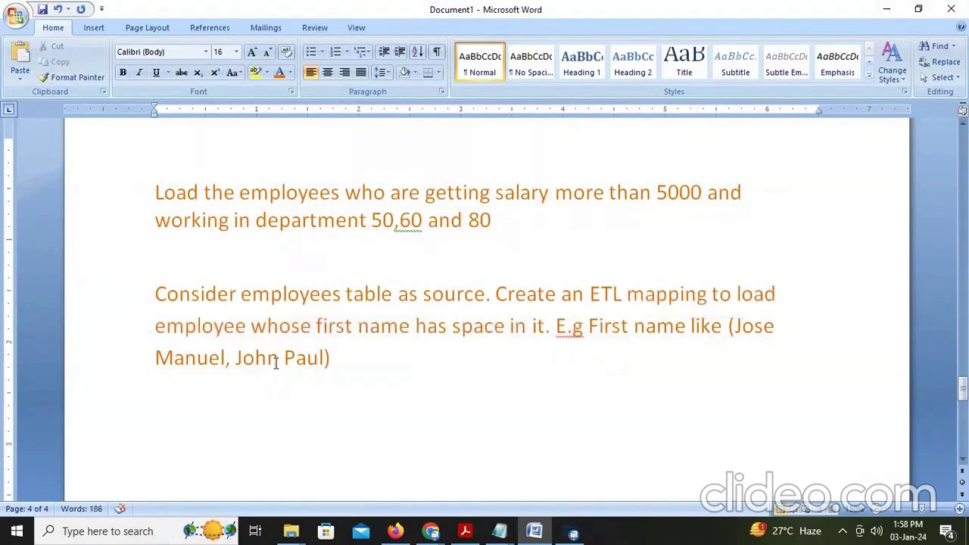
pyautogui.moveTo(278, 368); pyautogui.dragTo(284, 367)
pyautogui.click(310, 377)
# Switch back to Informatica, discard the unfinished source filter in Mapping6 and reopen the filter configuration for the EMPLOYEES source
pyautogui.hotkey('alt', 'Tab')
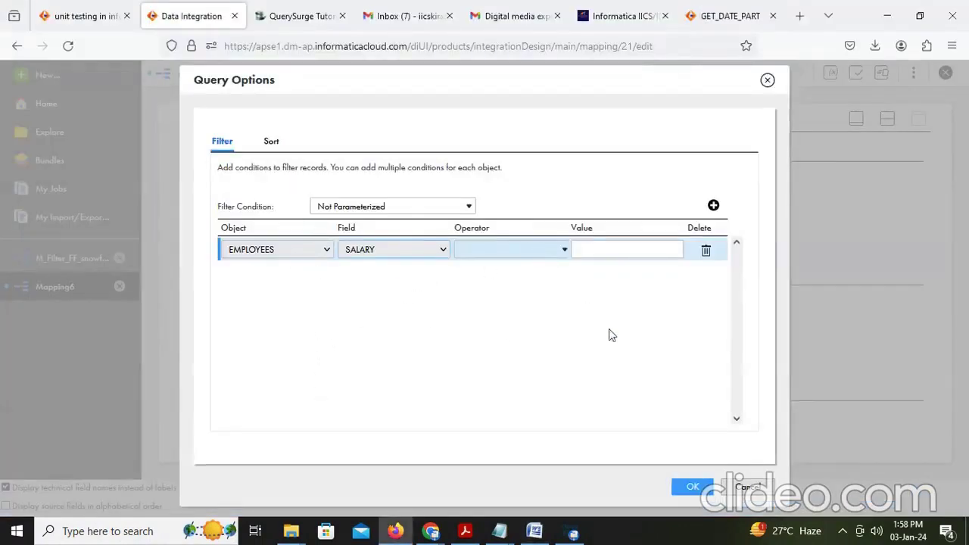
pyautogui.click(759, 488)
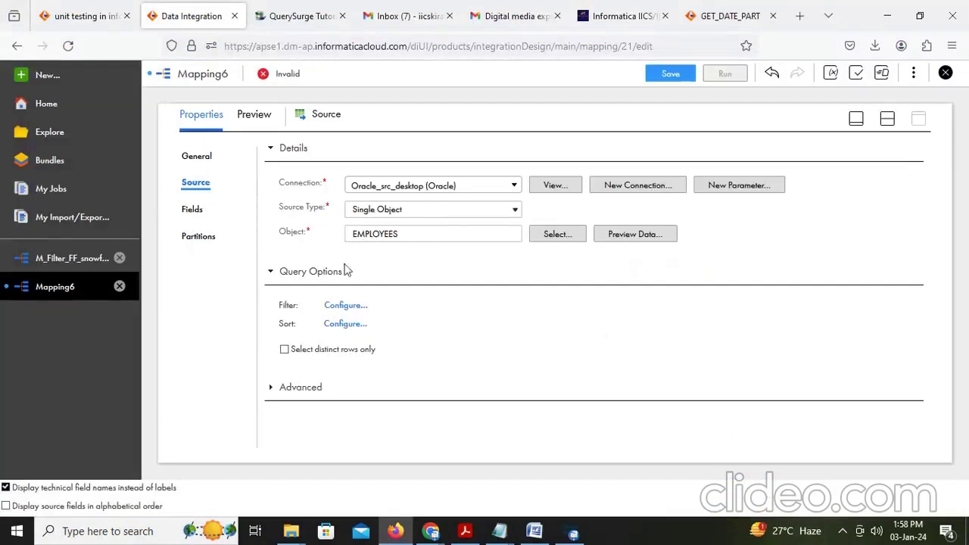
pyautogui.click(359, 306)
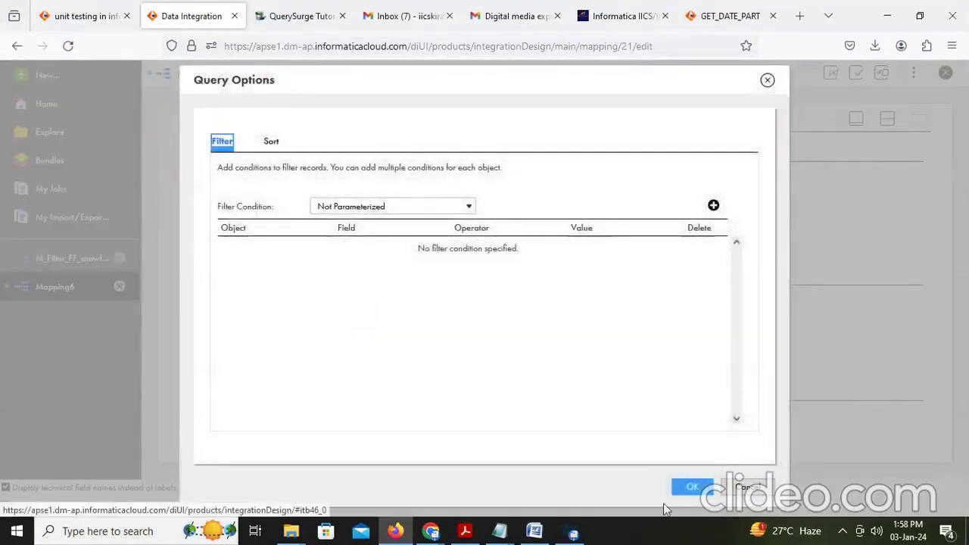
pyautogui.click(534, 533)
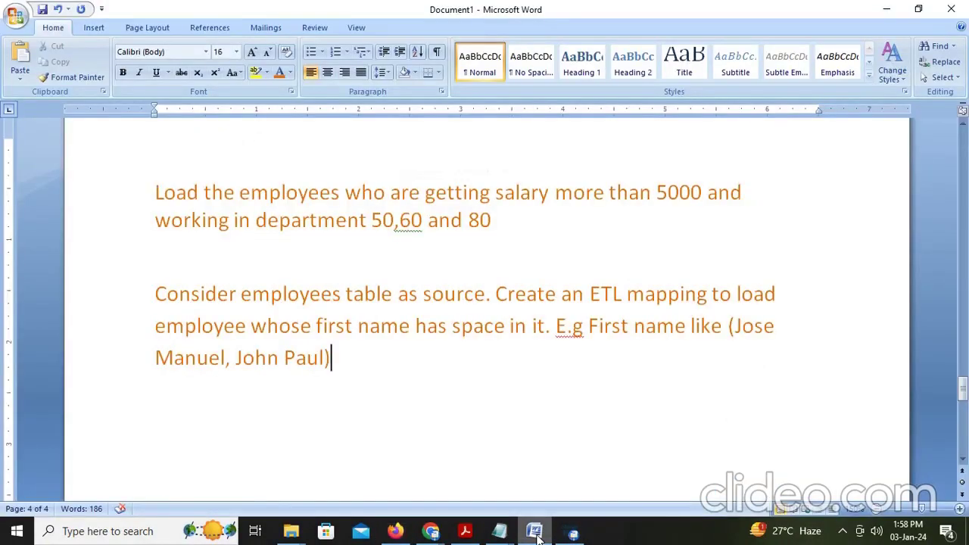
pyautogui.click(535, 533)
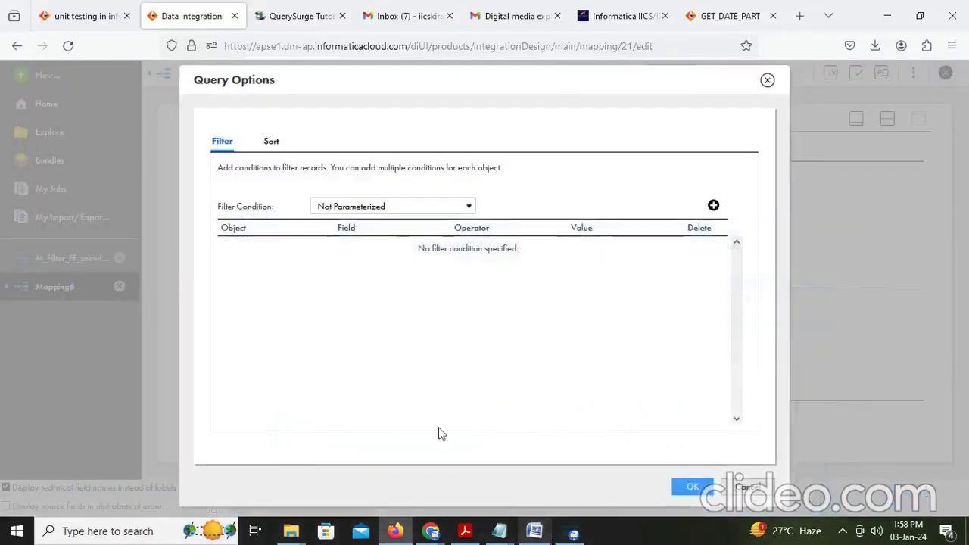
# Add a source filter condition on EMPLOYEES with SALARY > (Greater Than) 5000 and apply it
pyautogui.click(714, 207)
pyautogui.click(305, 251)
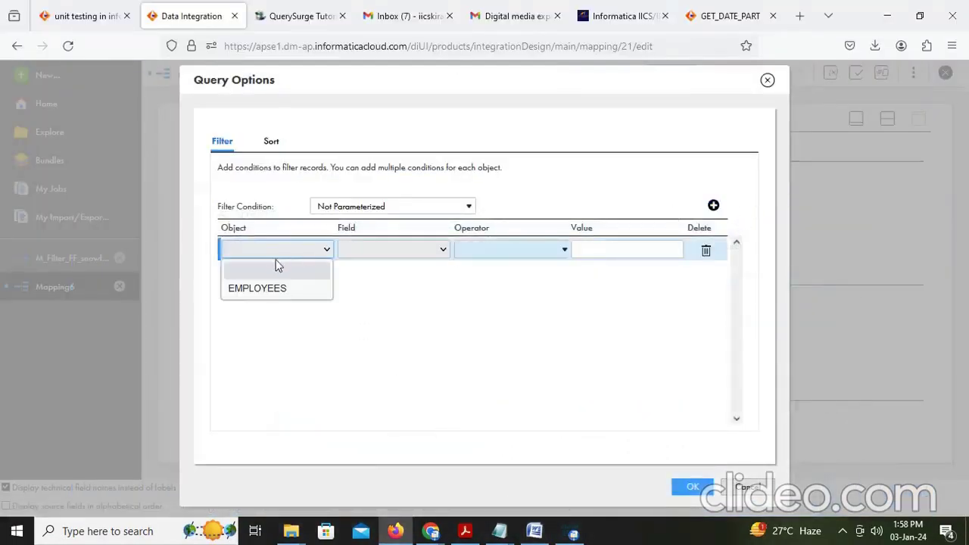
pyautogui.click(266, 288)
pyautogui.click(408, 252)
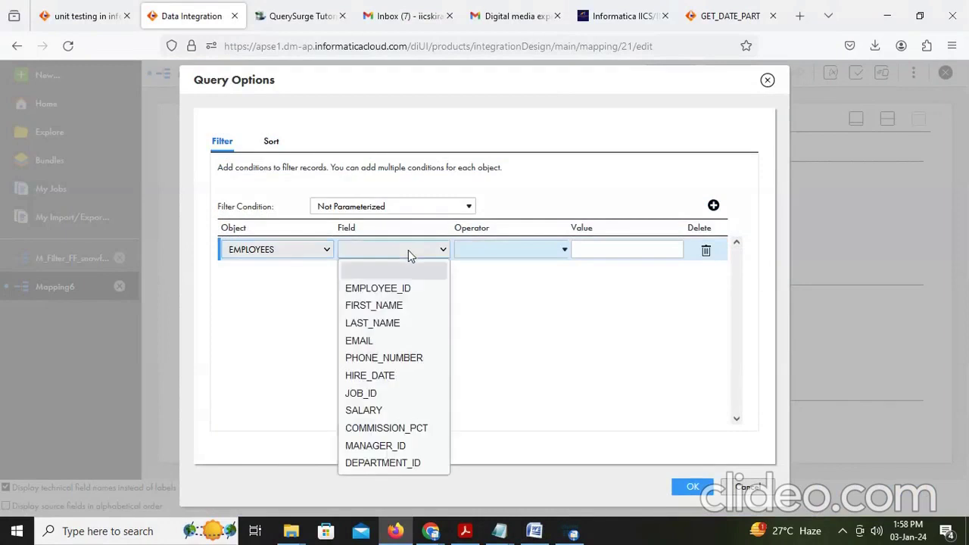
pyautogui.click(391, 408)
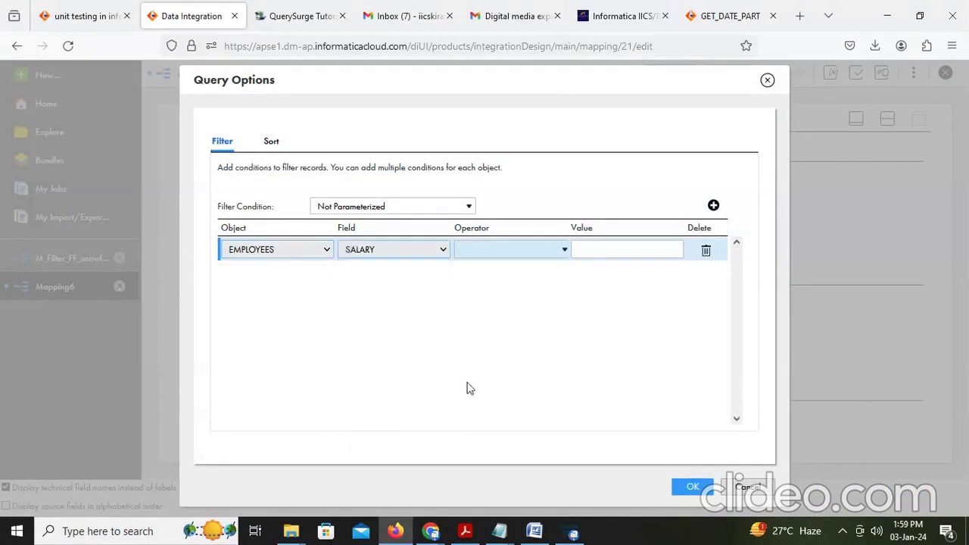
pyautogui.click(535, 253)
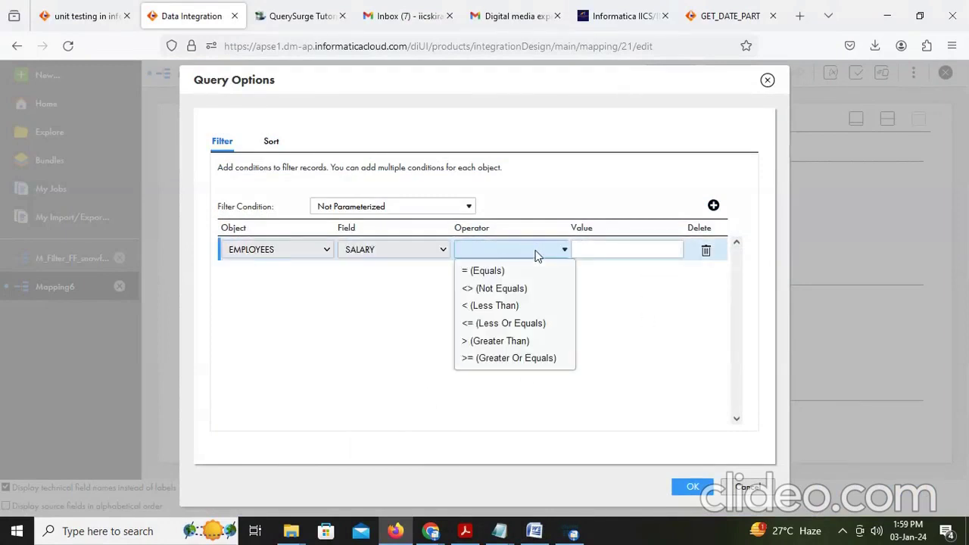
pyautogui.click(489, 342)
pyautogui.click(624, 250)
pyautogui.hotkey('alt', 'Tab')
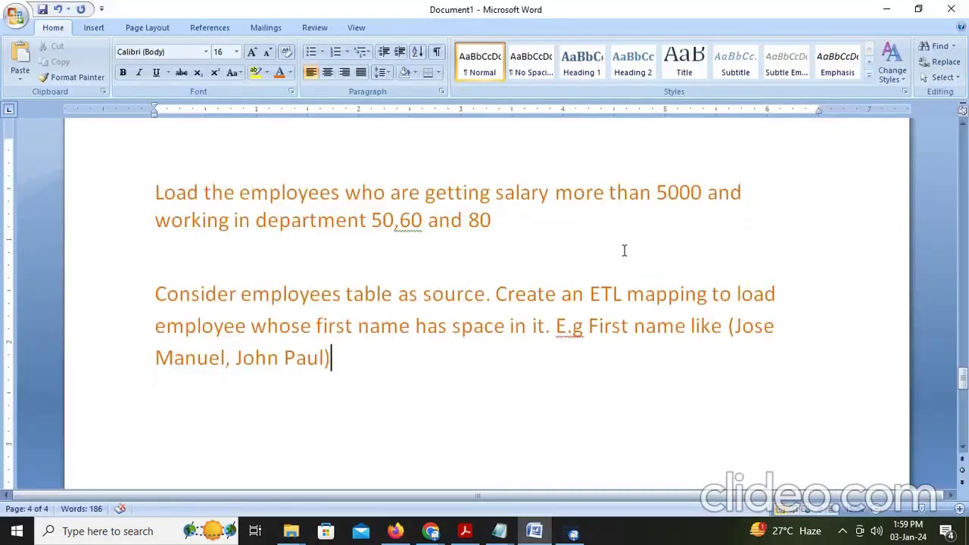
pyautogui.hotkey('alt', 'Tab')
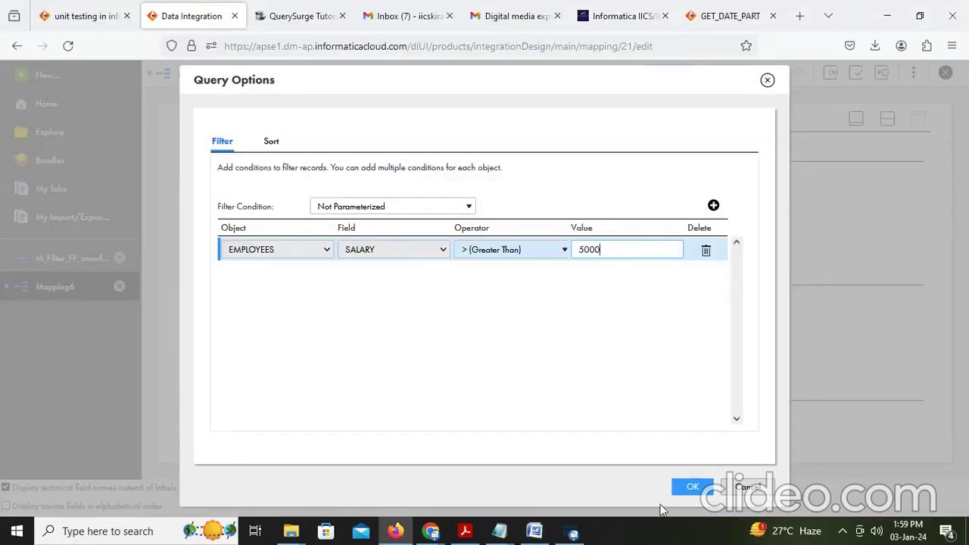
pyautogui.click(689, 487)
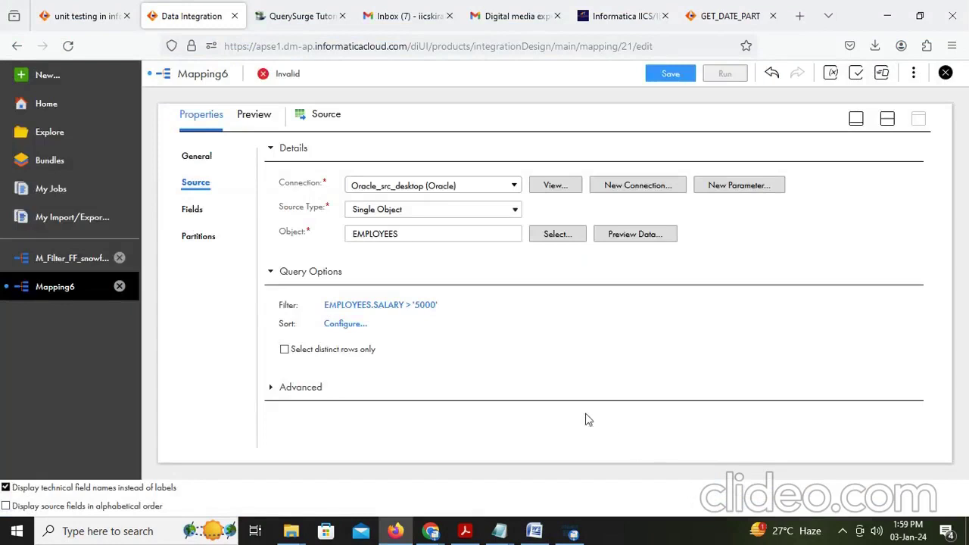
# Expand the source's advanced properties and examine the Pre SQL, Post SQL and Sql Override options
pyautogui.click(269, 389)
pyautogui.scroll(-3, 502, 393)
pyautogui.scroll(-1, 503, 389)
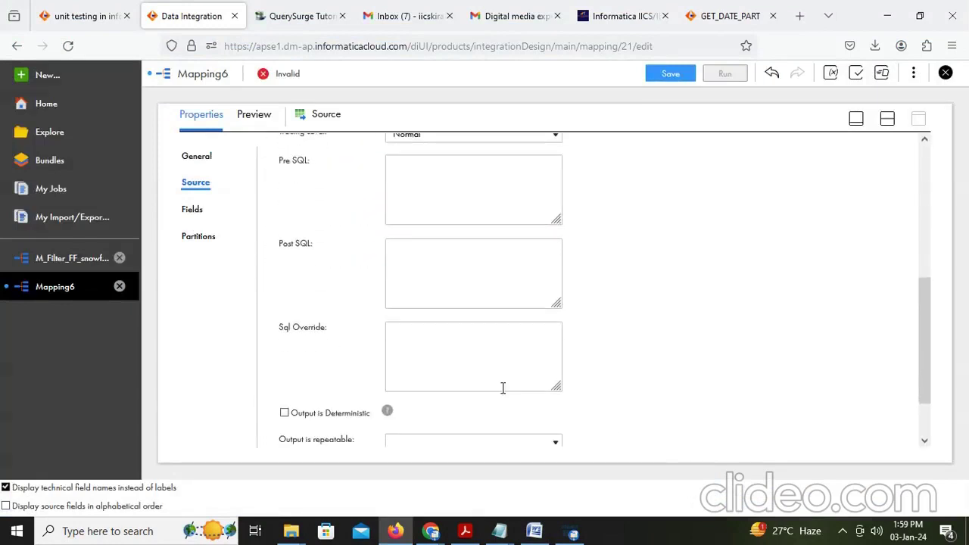
pyautogui.scroll(-2, 502, 387)
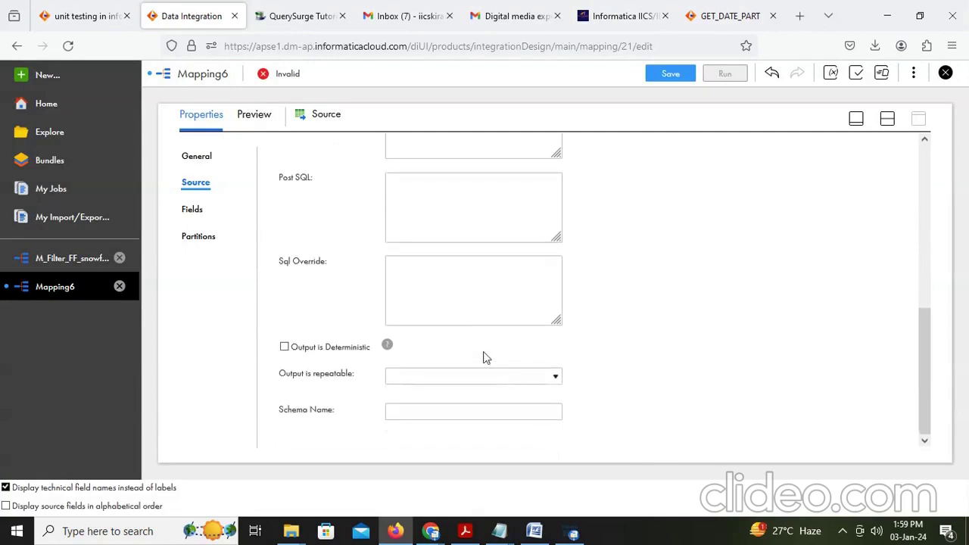
pyautogui.click(464, 286)
pyautogui.scroll(1, 463, 286)
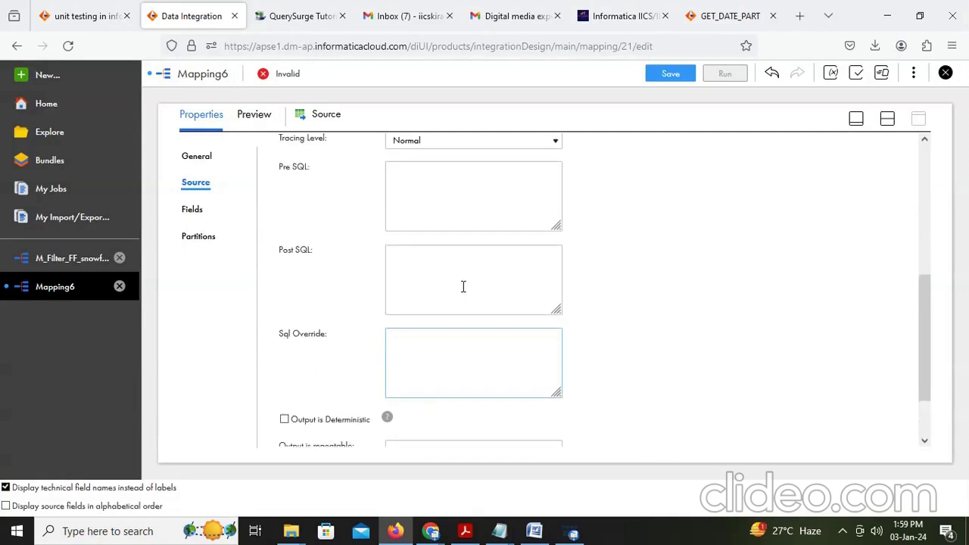
# Recheck the exercise text in the Word document, then review the EMPLOYEES source's query options and advanced properties in Informatica
pyautogui.scroll(-1, 464, 286)
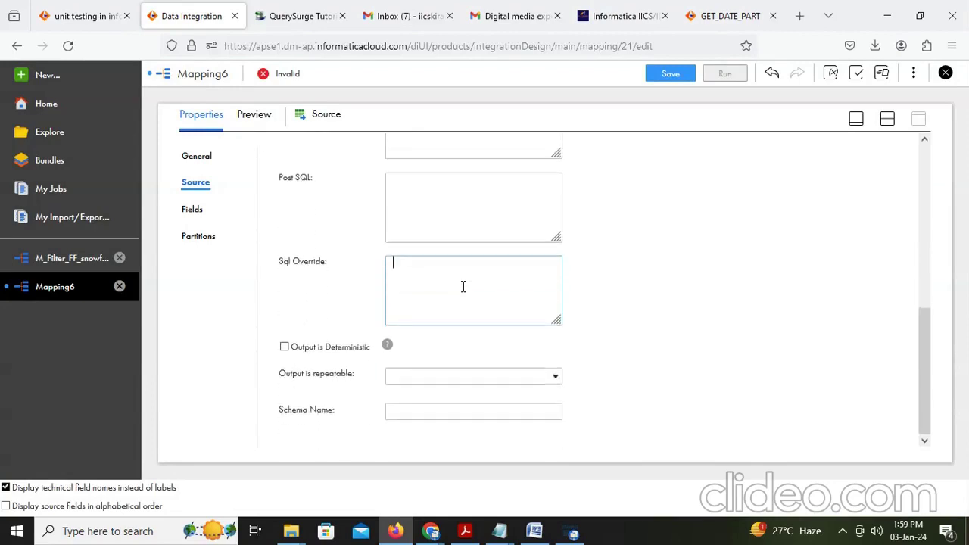
pyautogui.hotkey('alt', 'Tab')
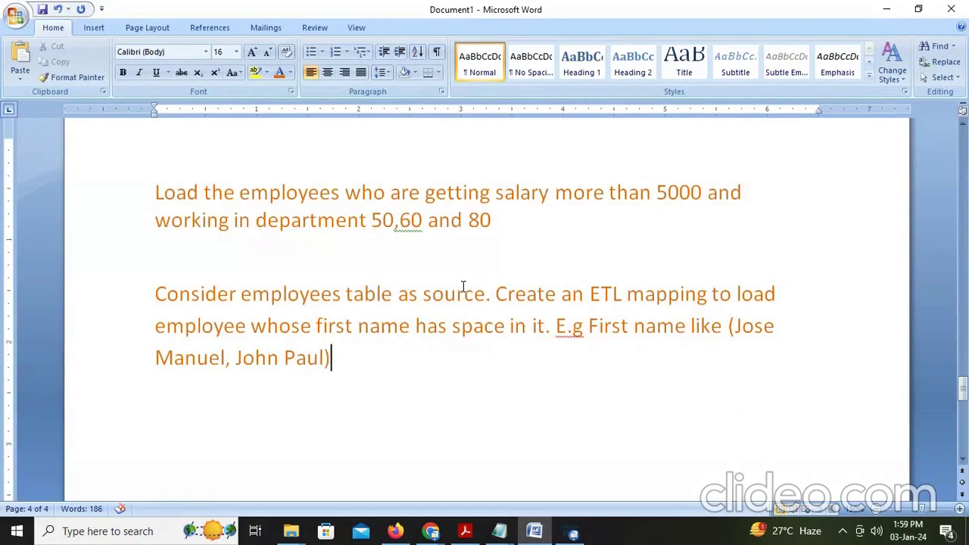
pyautogui.hotkey('alt', 'Tab')
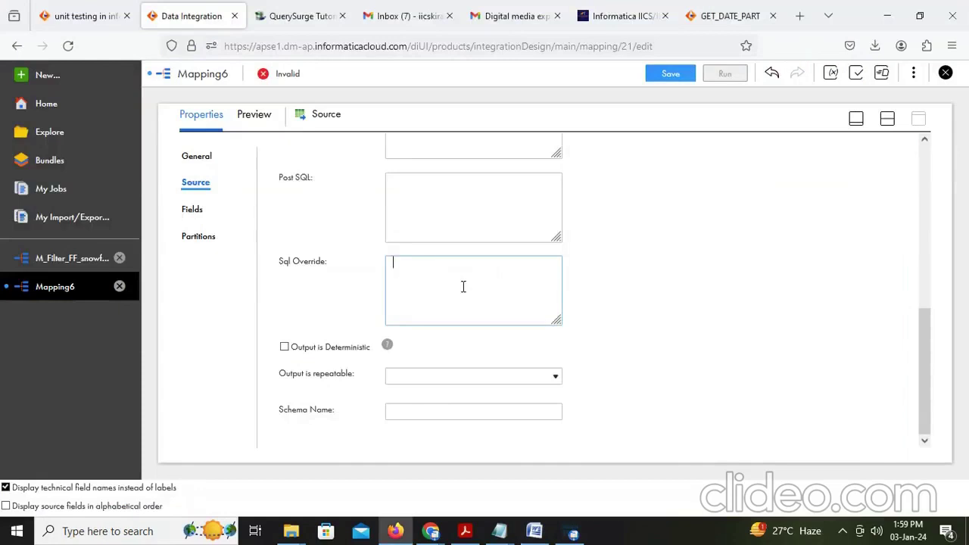
pyautogui.scroll(3, 464, 286)
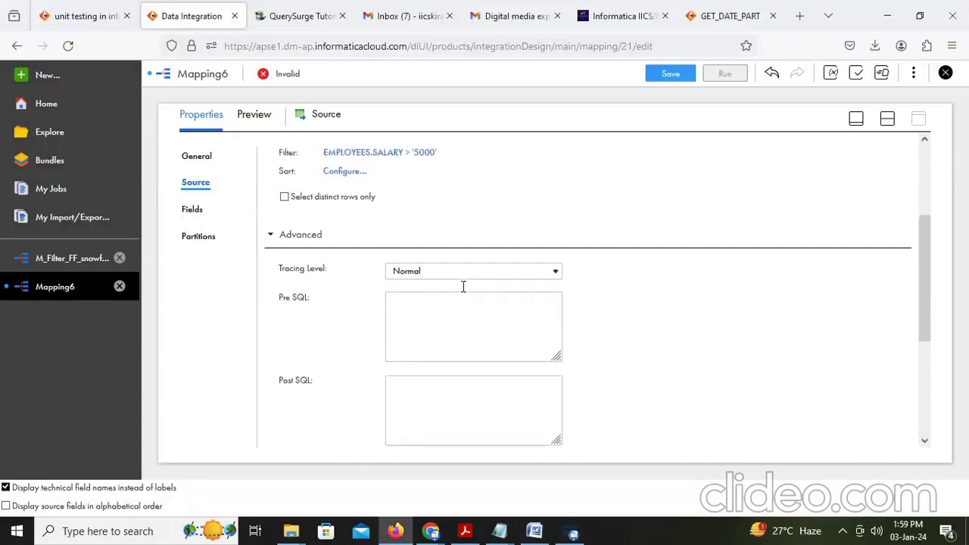
pyautogui.scroll(2, 464, 287)
pyautogui.scroll(-3, 463, 286)
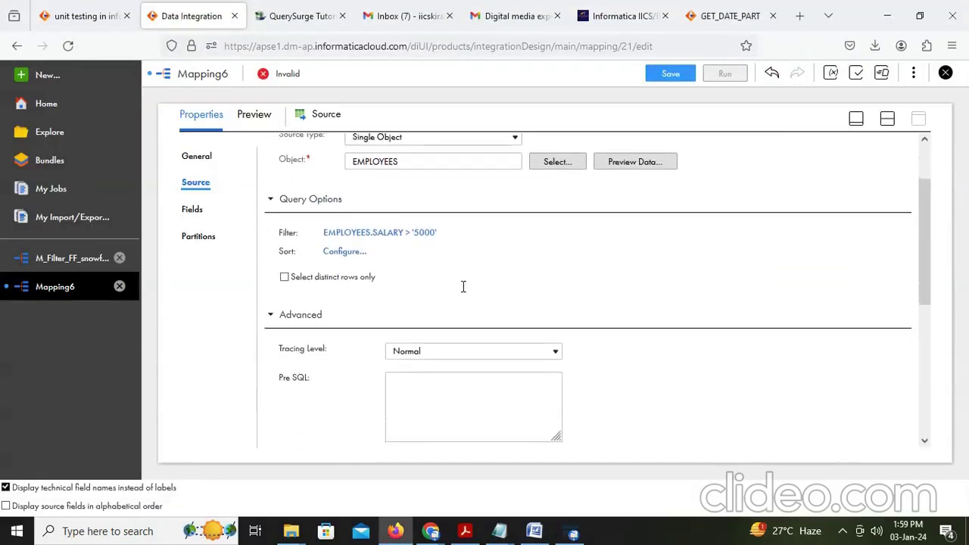
pyautogui.scroll(2, 463, 286)
# Insert a Filter transformation between Source and Target in Mapping6 and set its filter condition type to Advanced
pyautogui.click(888, 119)
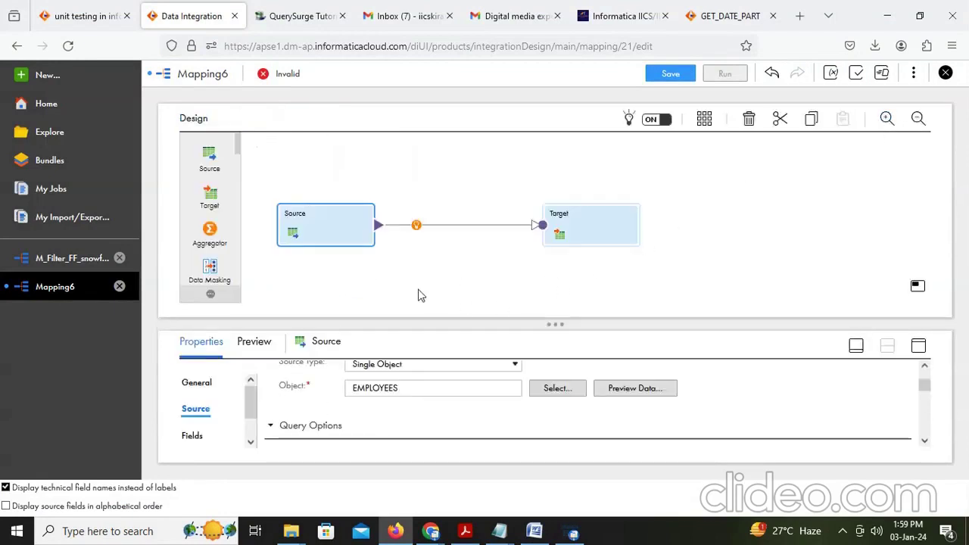
pyautogui.click(416, 225)
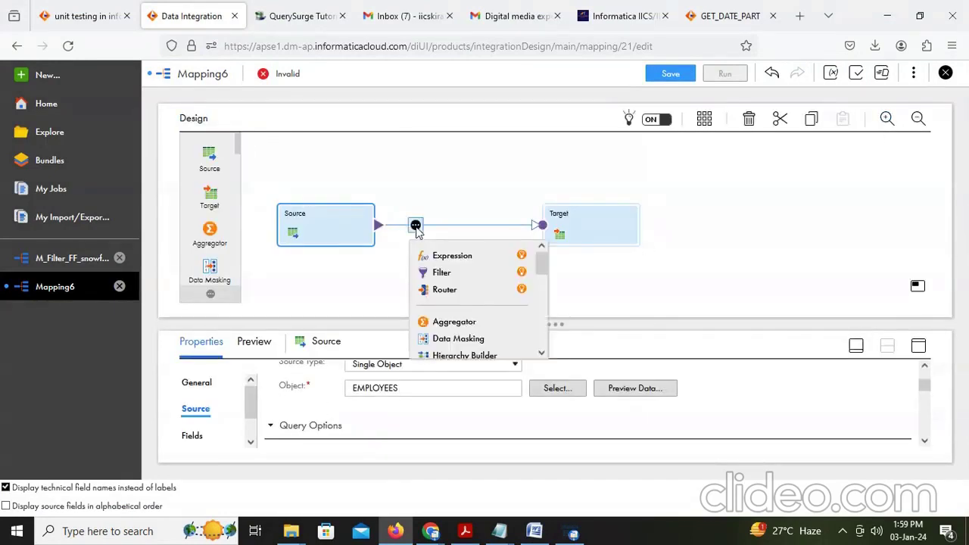
pyautogui.click(449, 277)
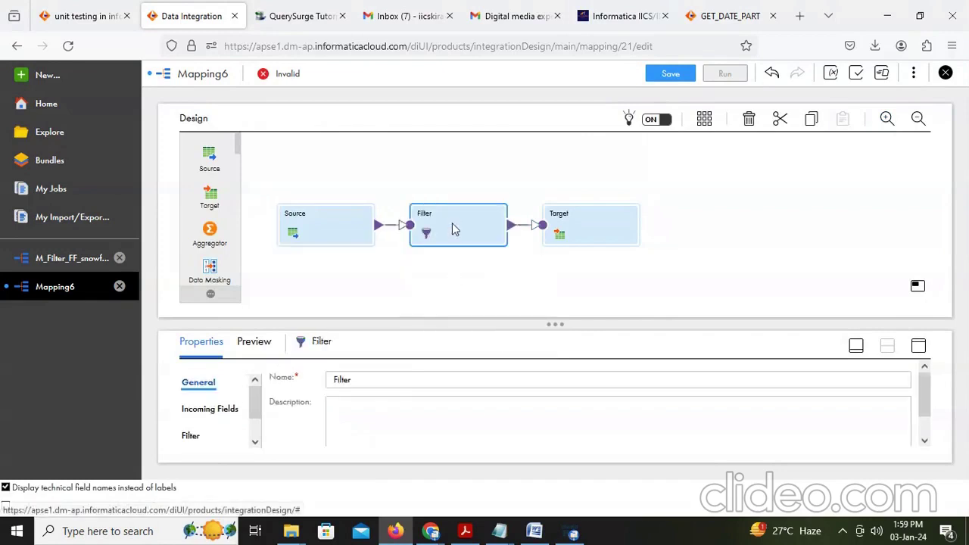
pyautogui.click(918, 346)
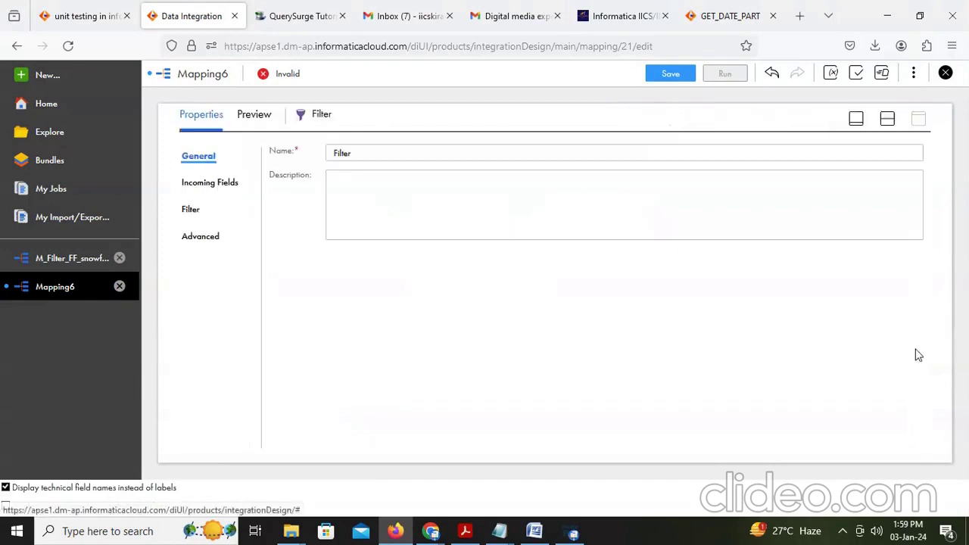
pyautogui.click(193, 212)
pyautogui.click(444, 156)
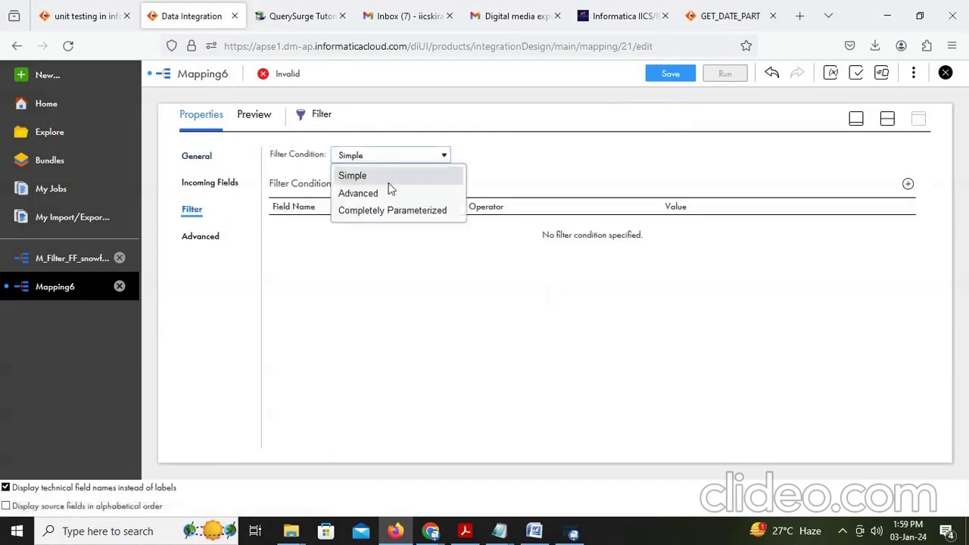
pyautogui.click(391, 191)
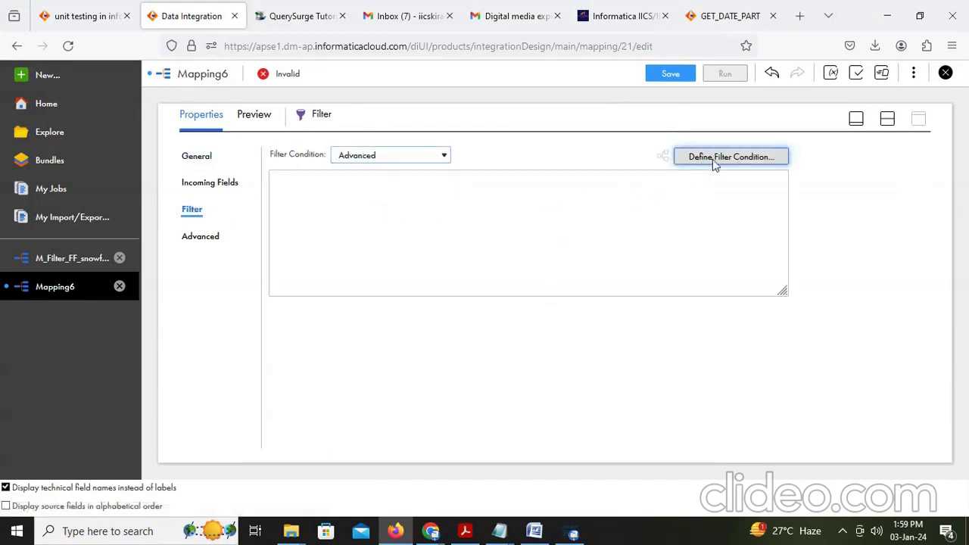
# Define the Filter transformation's condition as INSTR(FIRST_NAME,' ') and validate the expression
pyautogui.click(712, 158)
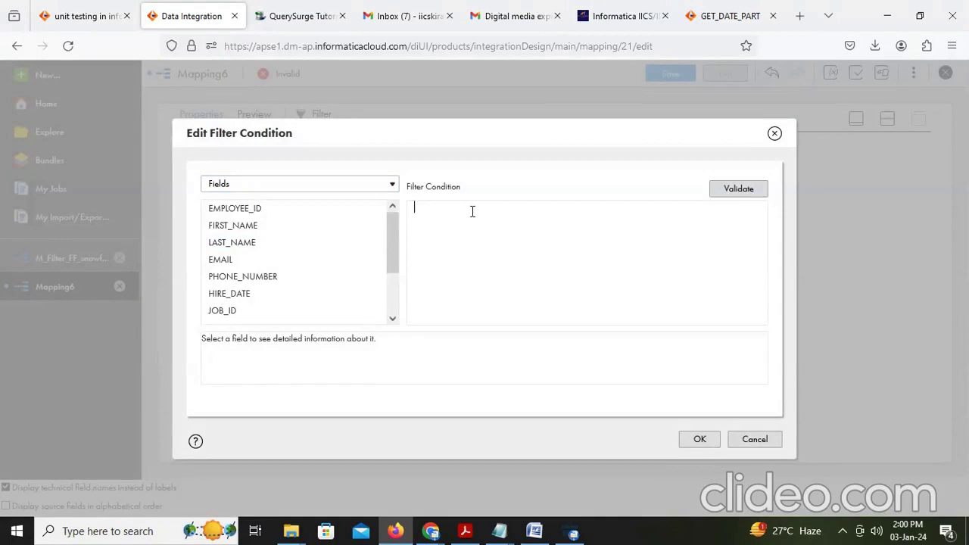
pyautogui.write('ins')
pyautogui.press('BackSpace')
pyautogui.press('BackSpace')
pyautogui.press('BackSpace')
pyautogui.press('BackSpace')
pyautogui.write('INS')
pyautogui.moveTo(288, 250)
pyautogui.scroll(-2, 288, 249)
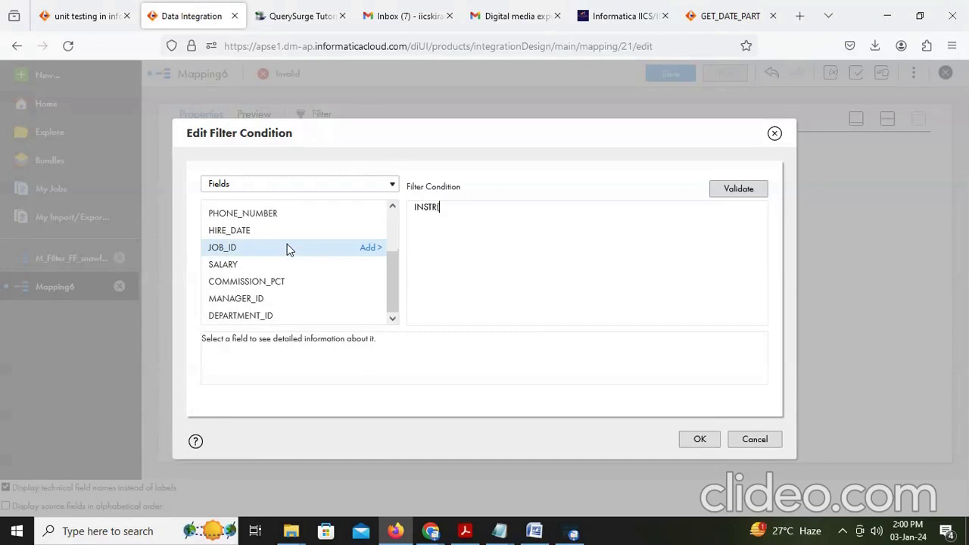
pyautogui.scroll(2, 287, 246)
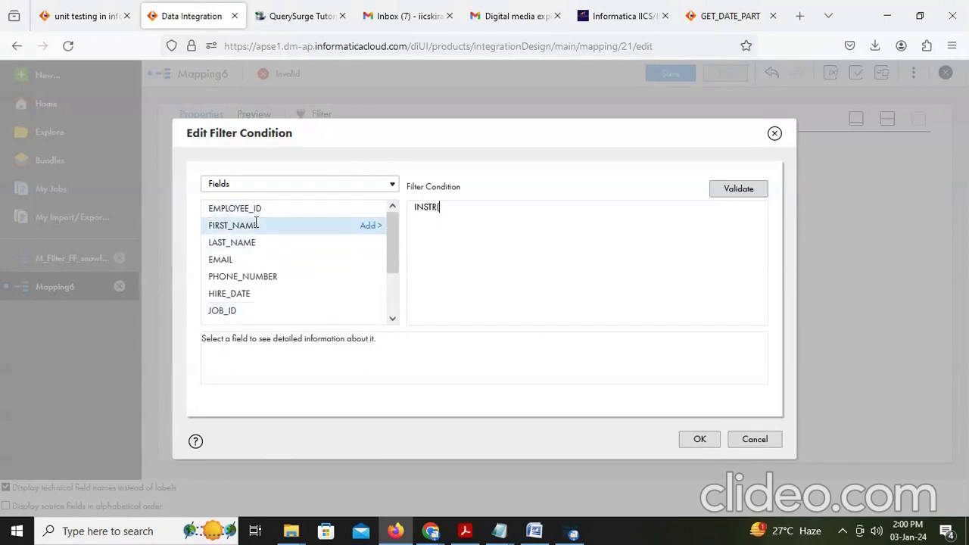
pyautogui.click(256, 224)
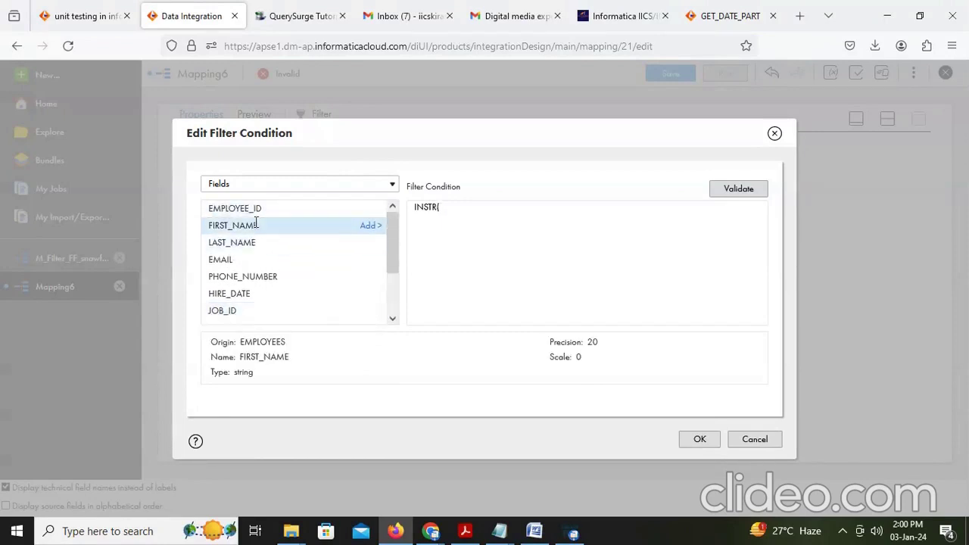
pyautogui.click(367, 228)
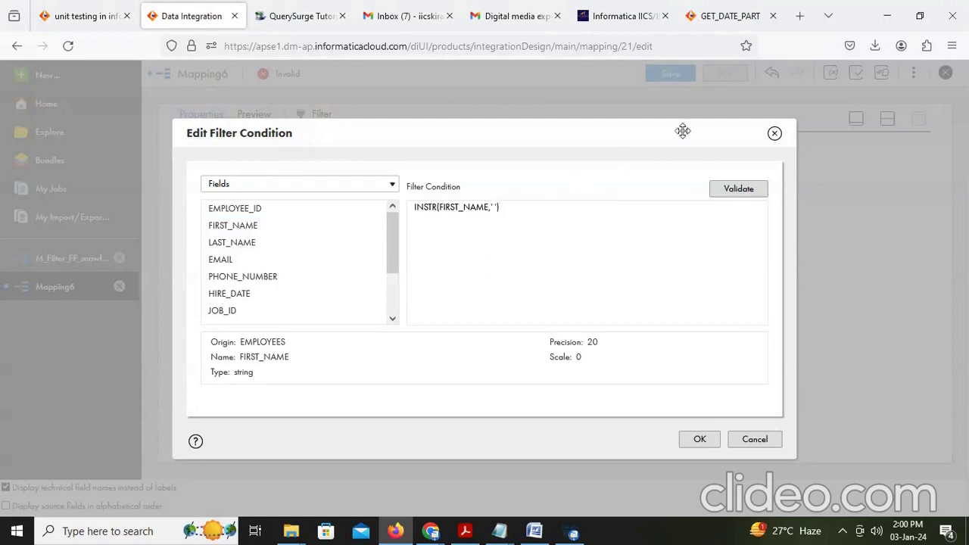
pyautogui.click(738, 189)
# Append AND INSTR(DEPARTMENT_ID,50,60,80) to the filter condition, checking the department numbers in the Word document, then validate and accept it
pyautogui.hotkey('alt', 'Tab')
pyautogui.write('IN')
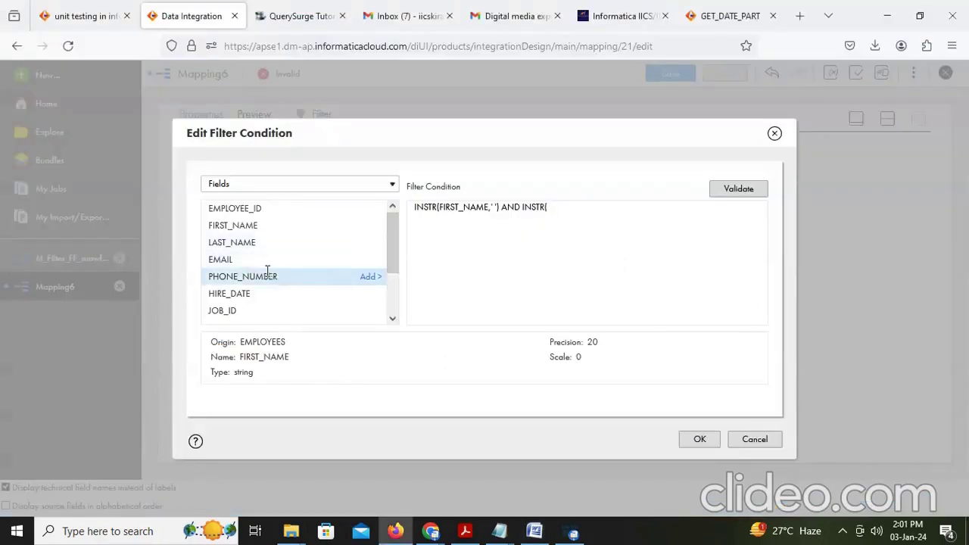
pyautogui.scroll(-2, 287, 276)
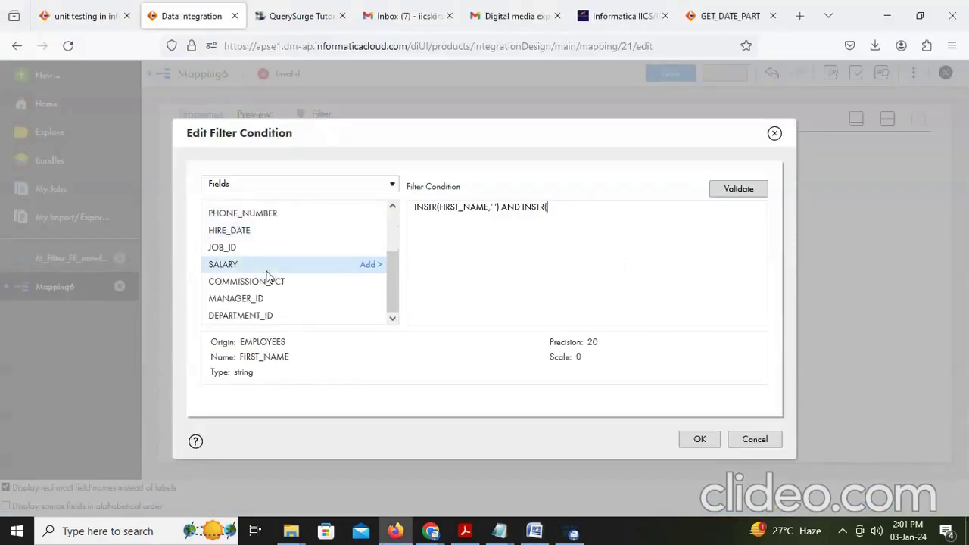
pyautogui.click(366, 318)
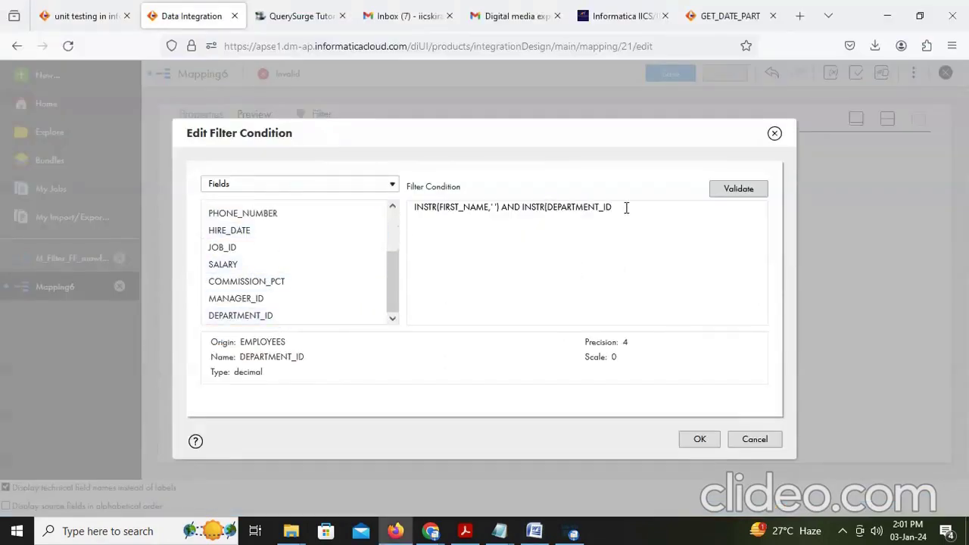
pyautogui.write(',')
pyautogui.hotkey('alt', 'Tab')
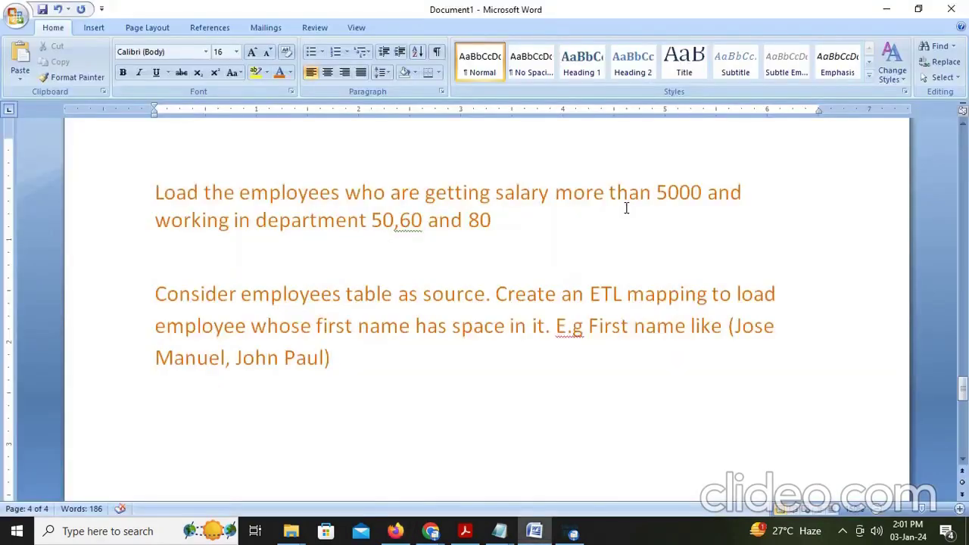
pyautogui.hotkey('alt', 'Tab')
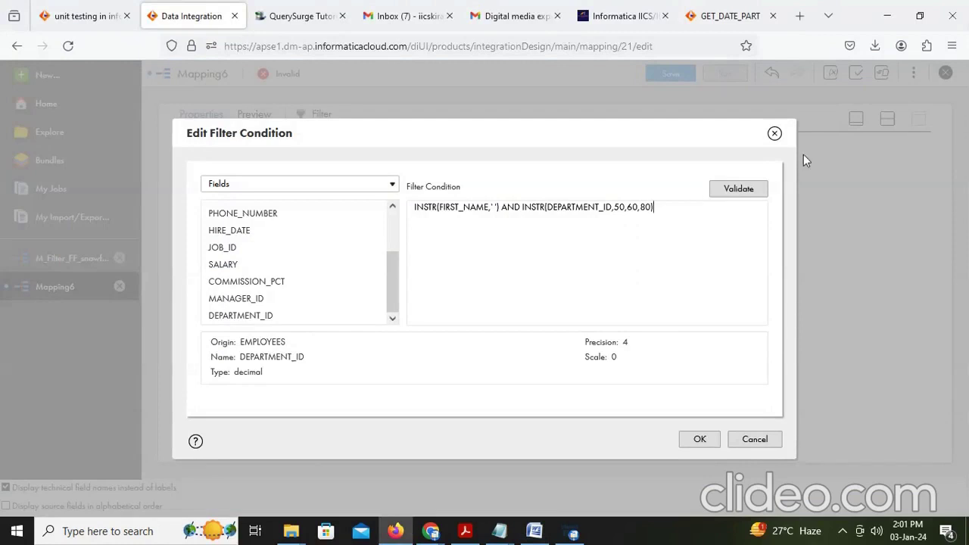
pyautogui.click(732, 193)
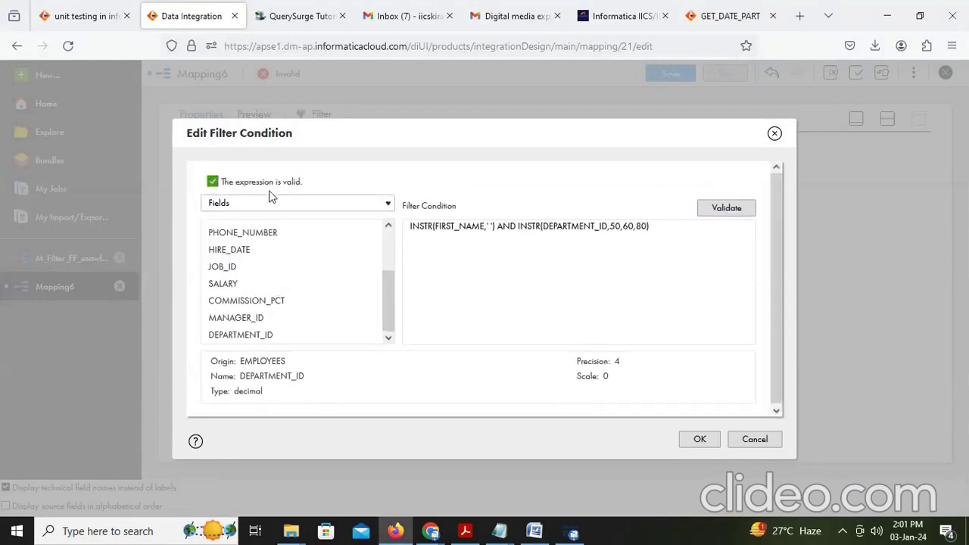
pyautogui.click(699, 441)
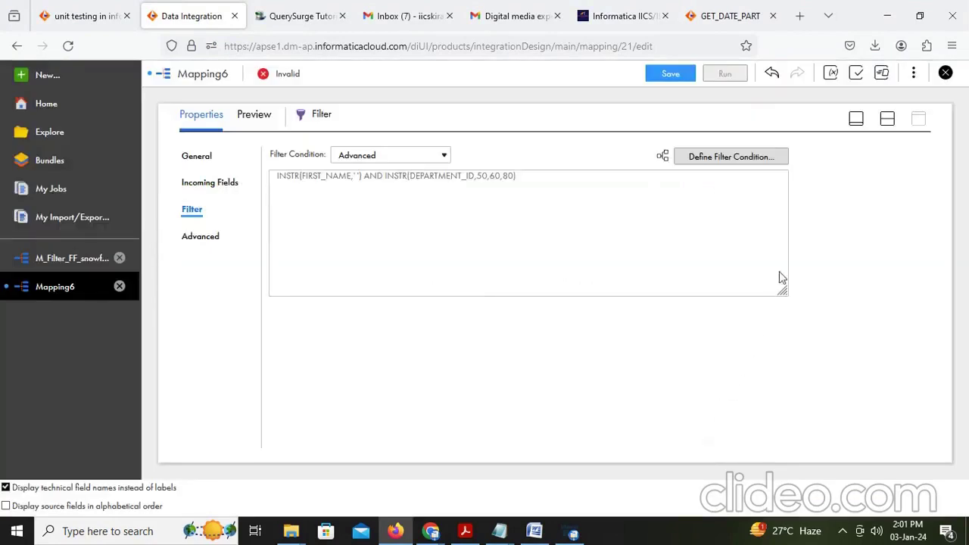
# Set the Target transformation's connection to snowflake_cloud (Snowflake Data Cloud)
pyautogui.click(887, 120)
pyautogui.click(595, 226)
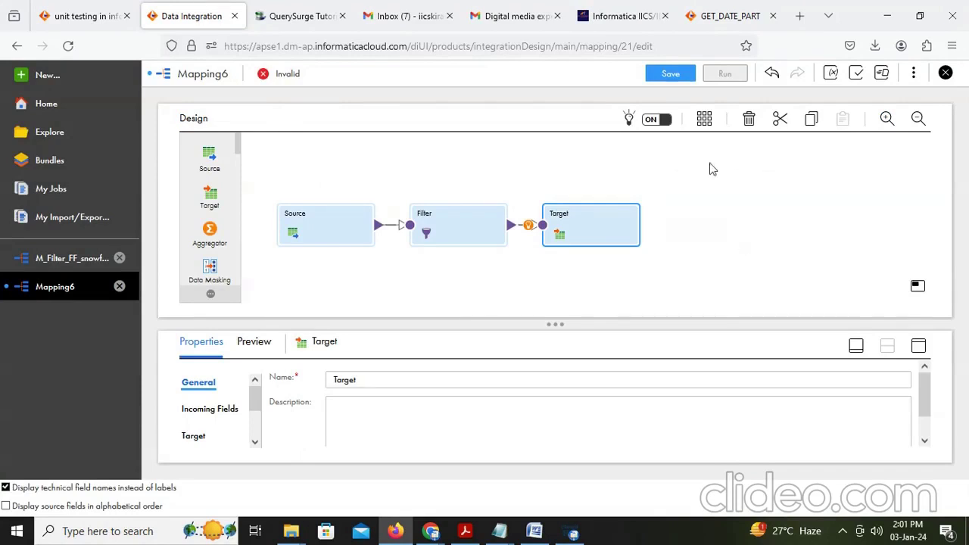
pyautogui.click(918, 345)
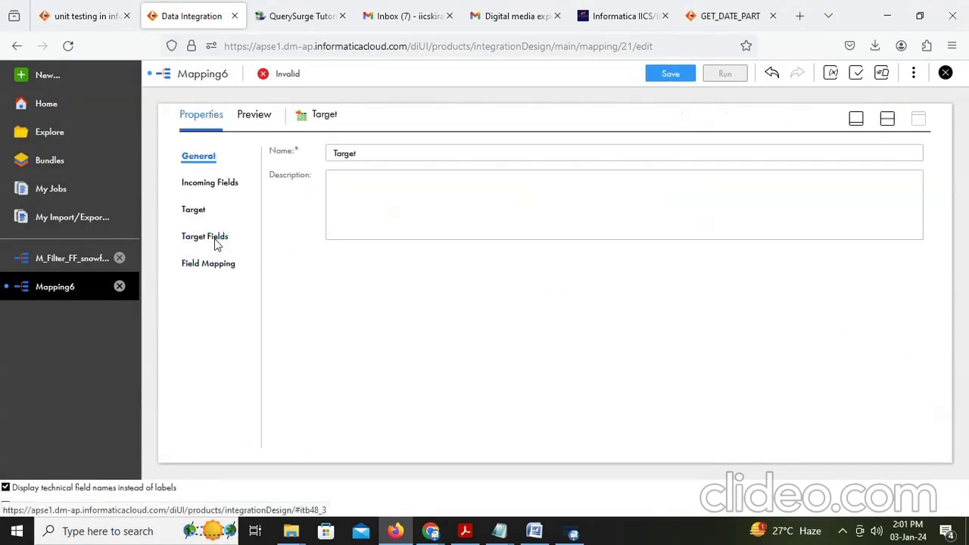
pyautogui.click(216, 241)
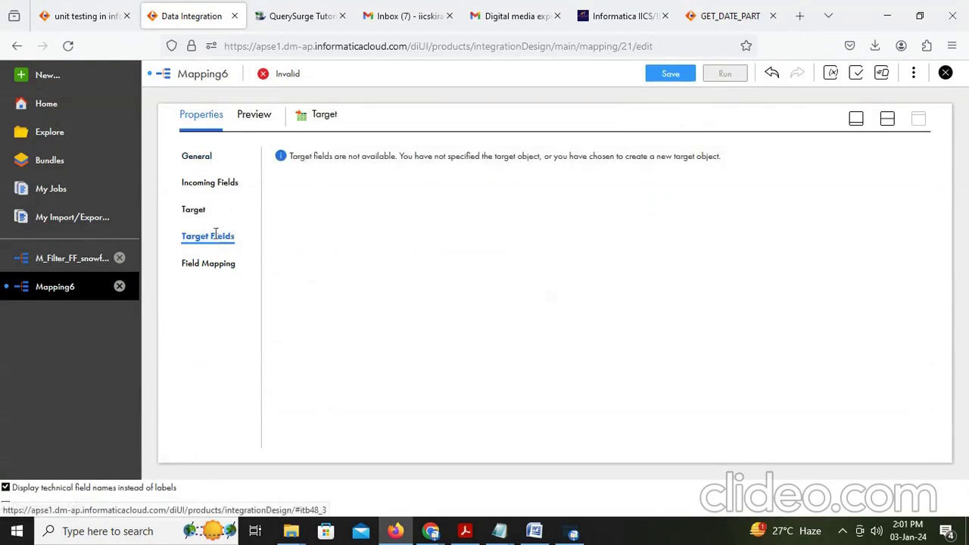
pyautogui.click(195, 210)
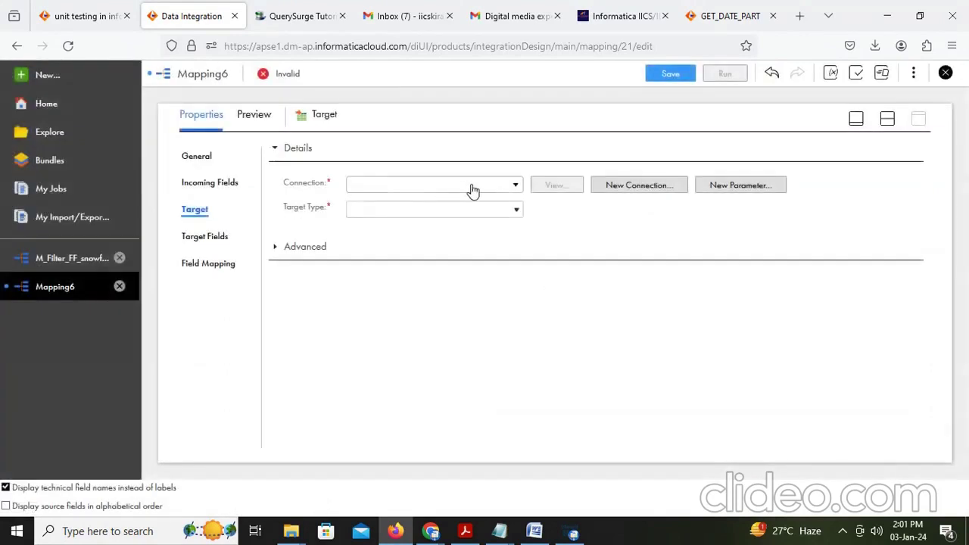
pyautogui.click(473, 189)
pyautogui.scroll(-1, 460, 277)
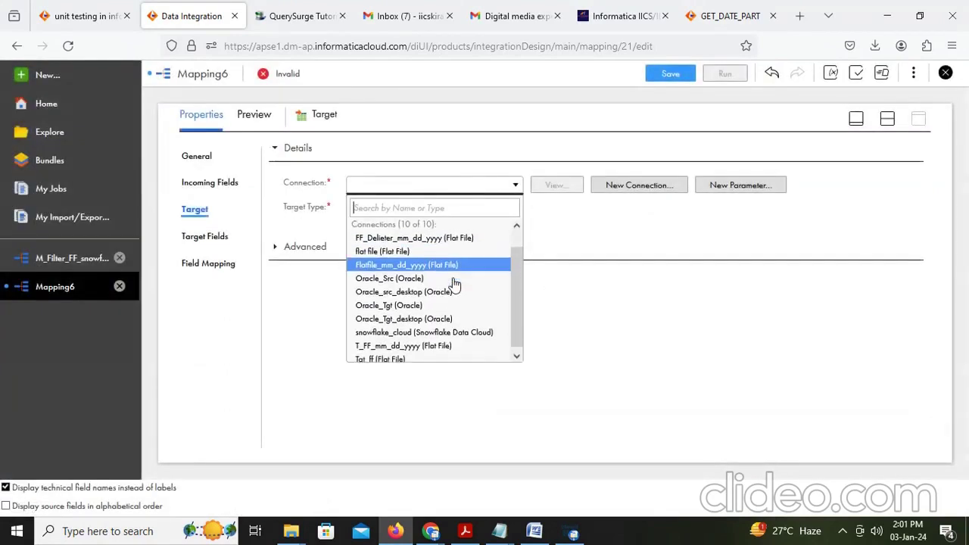
pyautogui.click(427, 329)
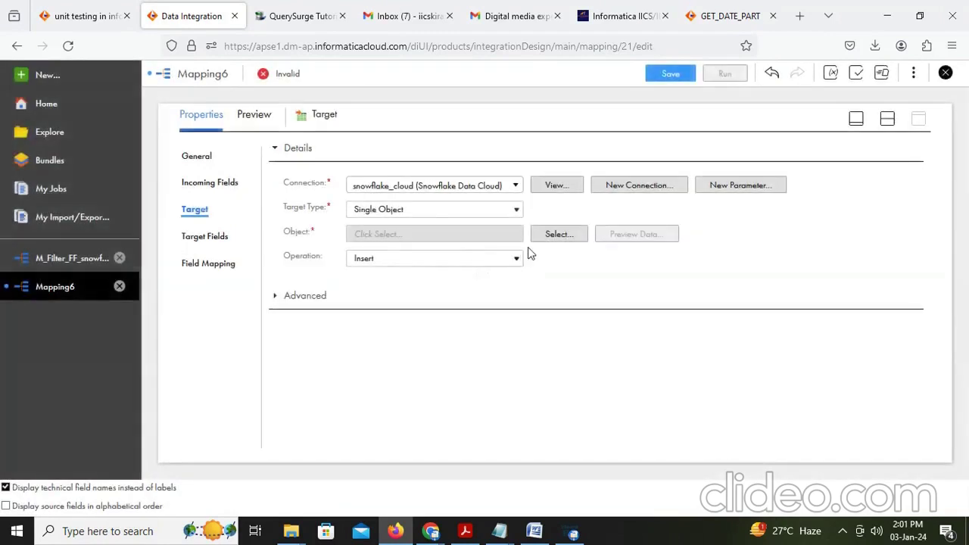
# Choose the existing T_EMPLOYEES table in TARGET_DB/CORE as the target object
pyautogui.click(558, 235)
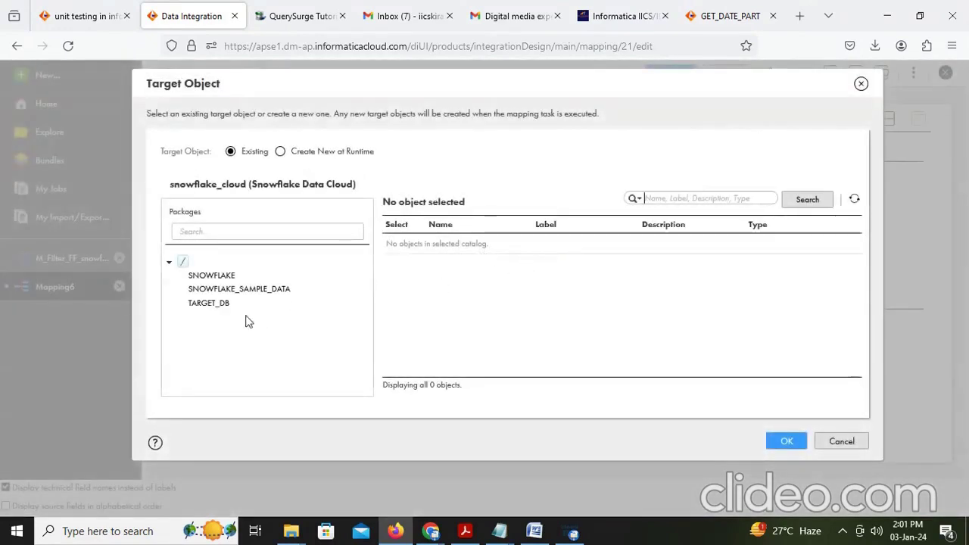
pyautogui.click(198, 305)
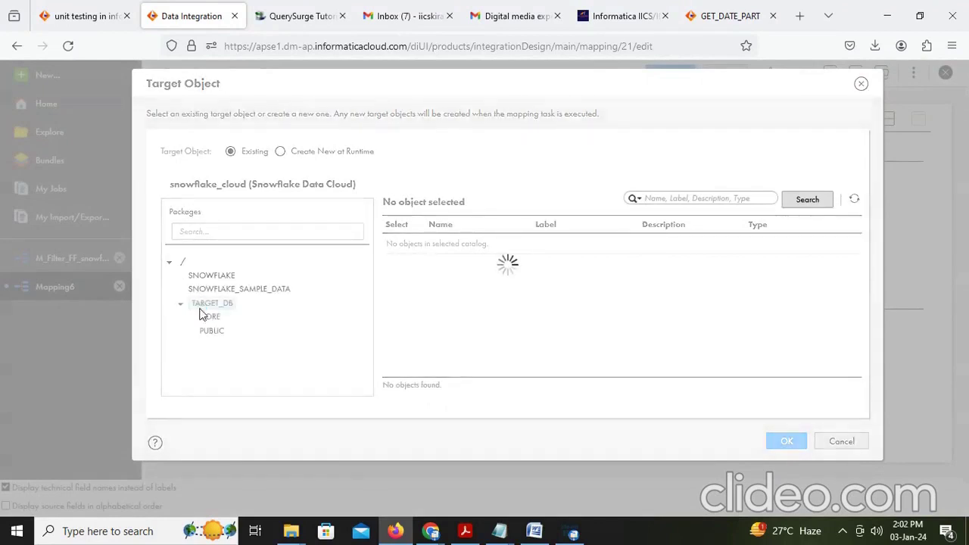
pyautogui.click(209, 323)
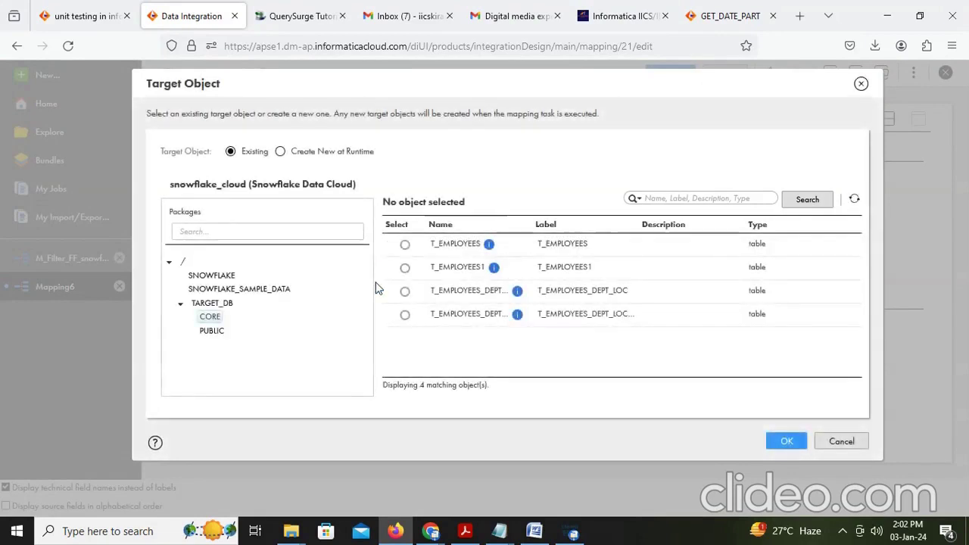
pyautogui.click(405, 246)
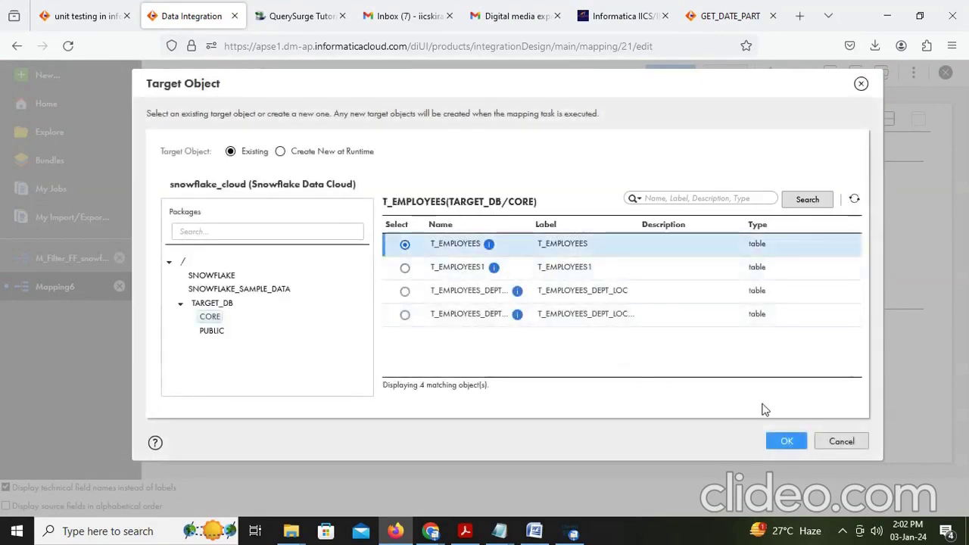
pyautogui.click(787, 442)
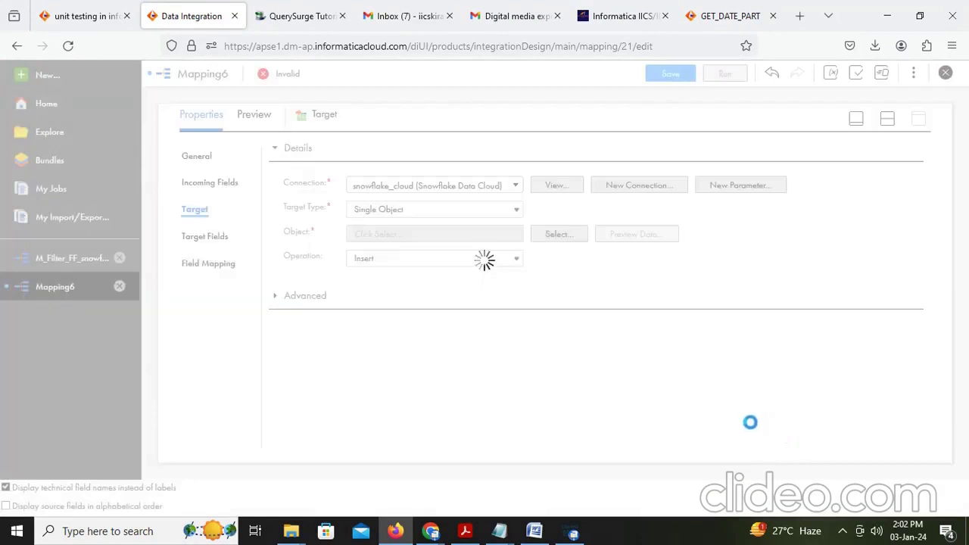
# Check the Target's advanced settings and automap all incoming fields to the T_EMPLOYEES fields with Smart Map
pyautogui.click(274, 296)
pyautogui.scroll(-6, 335, 368)
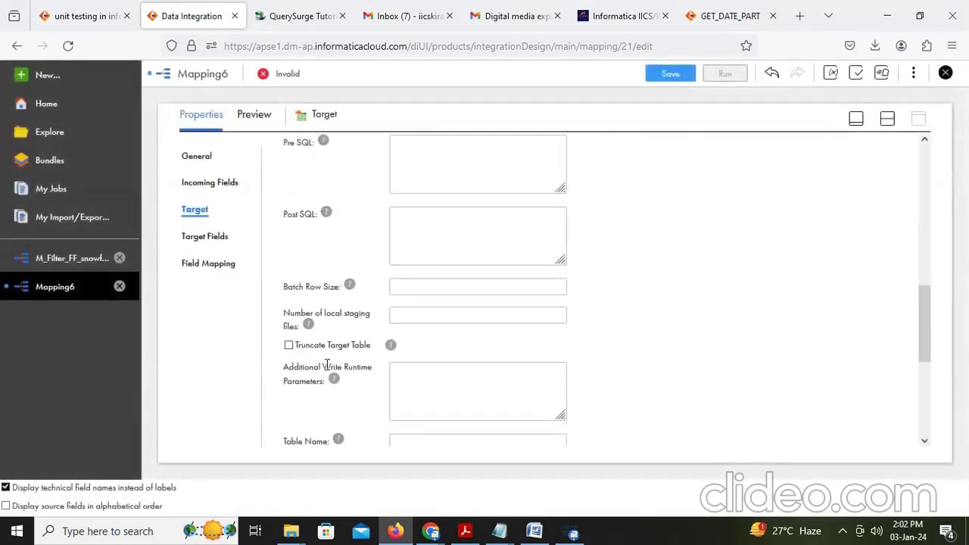
pyautogui.click(212, 271)
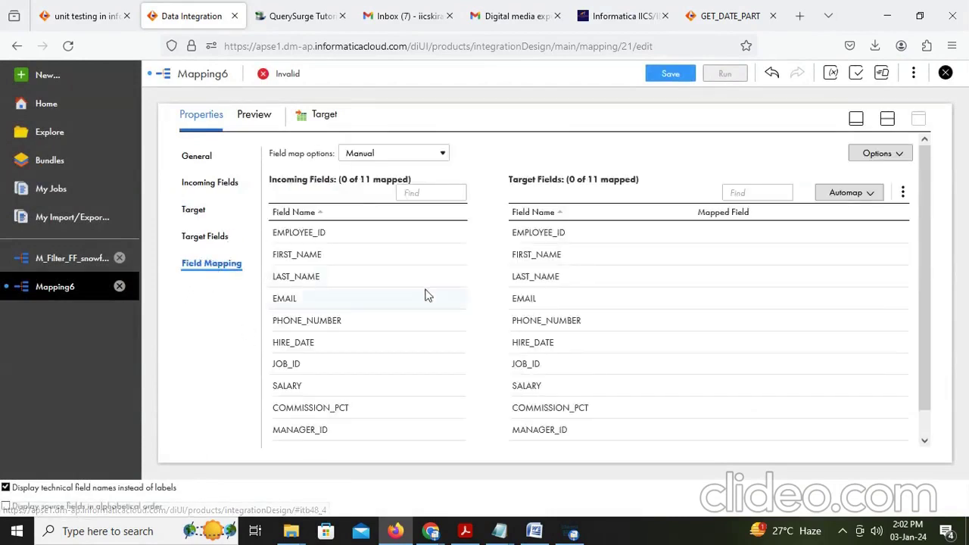
pyautogui.click(851, 192)
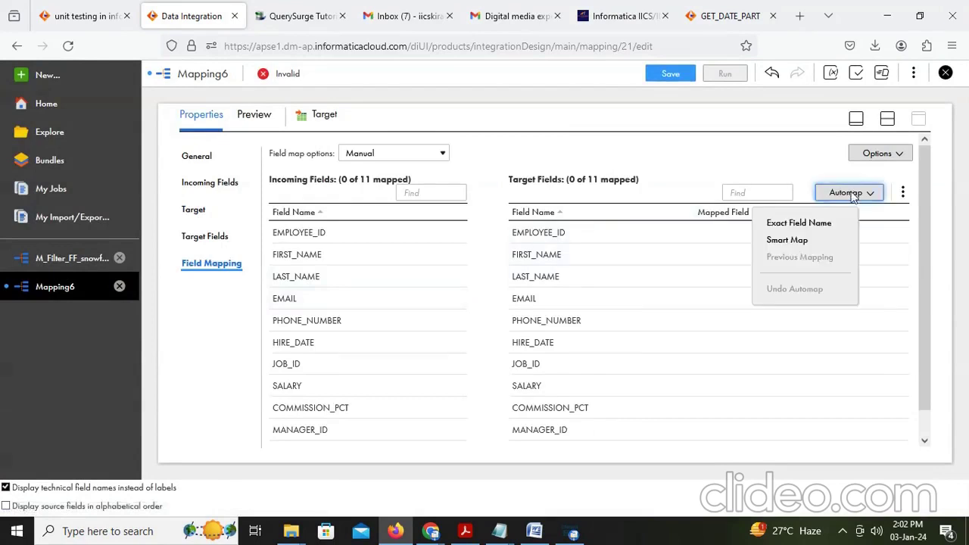
pyautogui.click(791, 240)
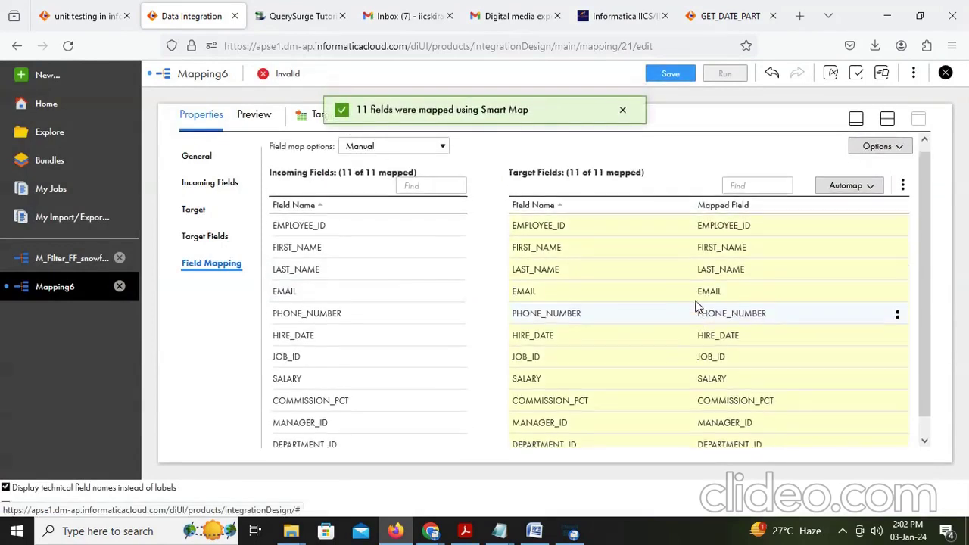
pyautogui.click(886, 121)
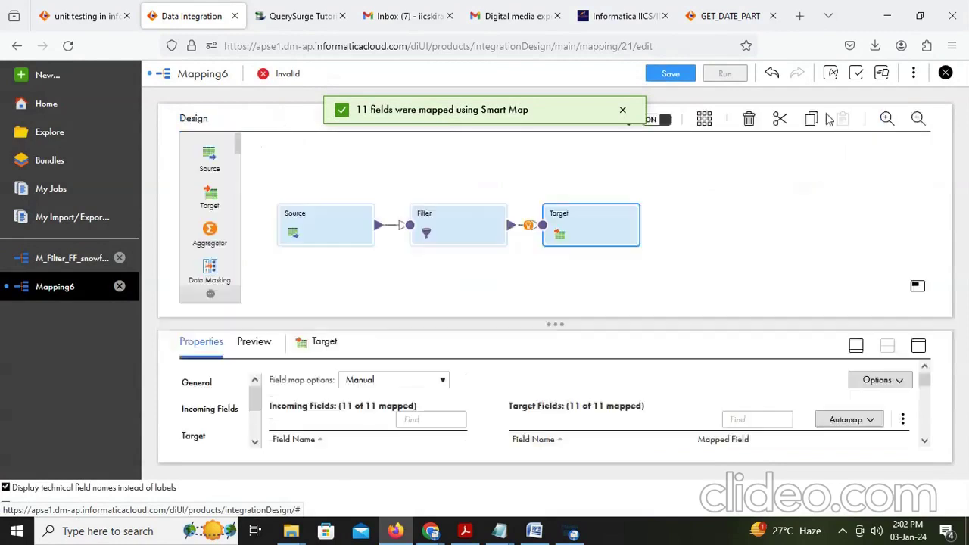
# Save the mapping as M_Filter_NameHasSpace and run it in the DESKTOP-VTL1F6J runtime environment
pyautogui.click(677, 80)
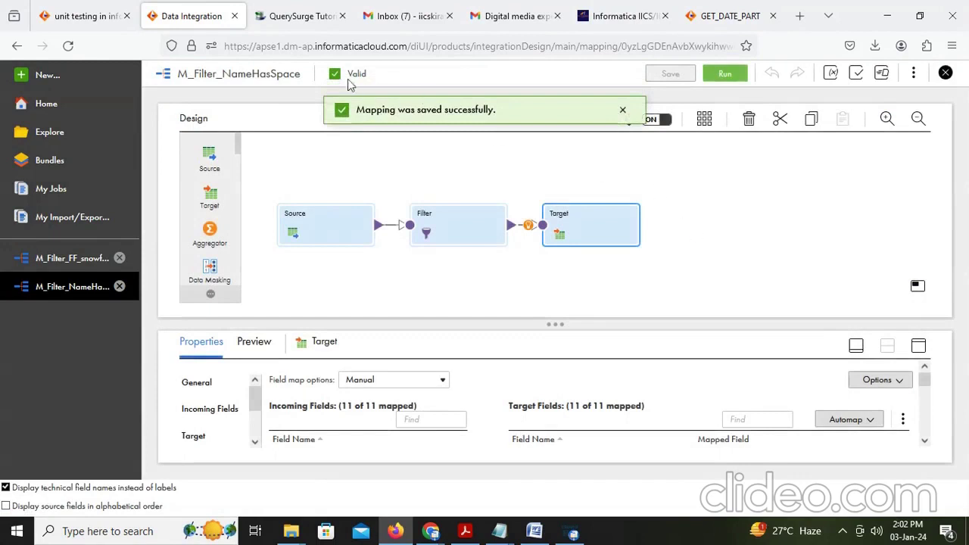
pyautogui.click(715, 72)
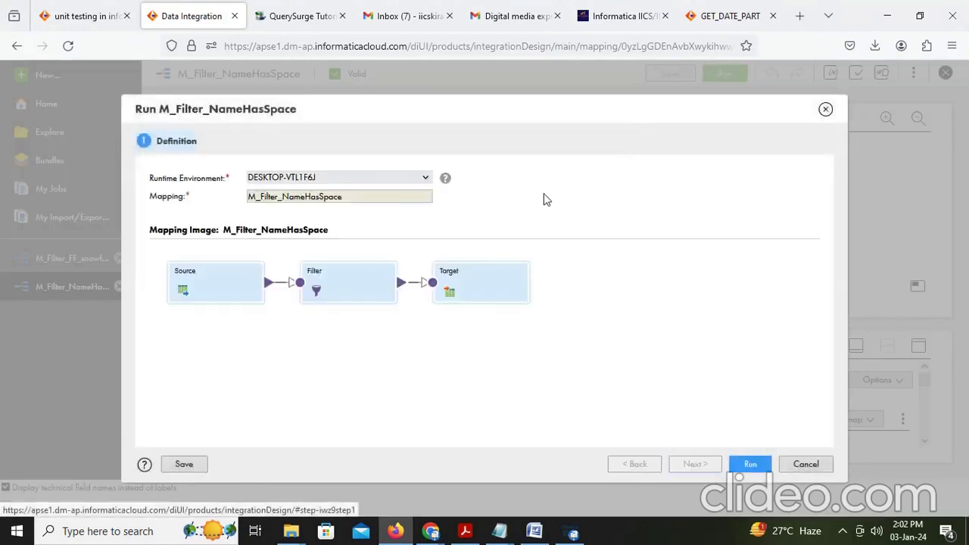
pyautogui.click(751, 464)
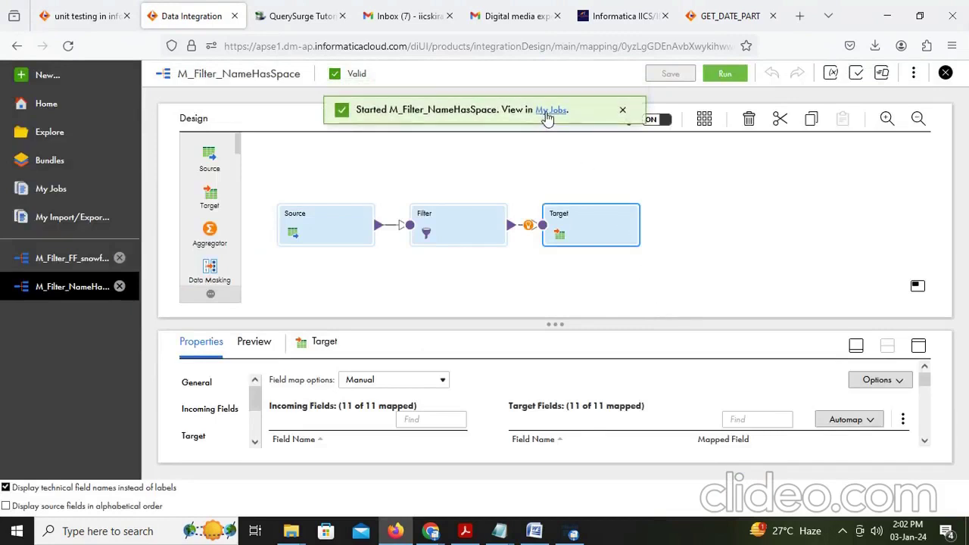
# Monitor the M_Filter_NameHasSpace-1 job in My Jobs, refreshing the list until it finishes
pyautogui.click(548, 115)
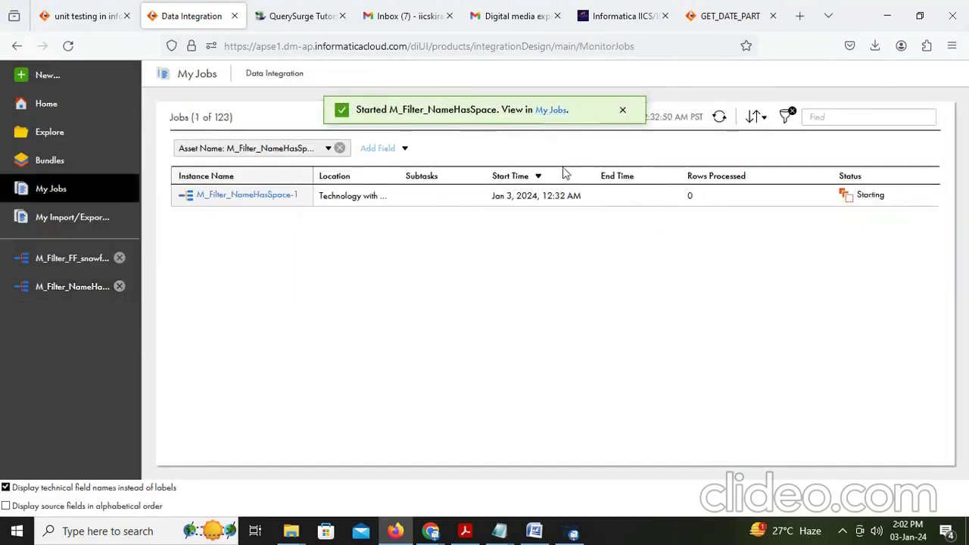
pyautogui.click(719, 120)
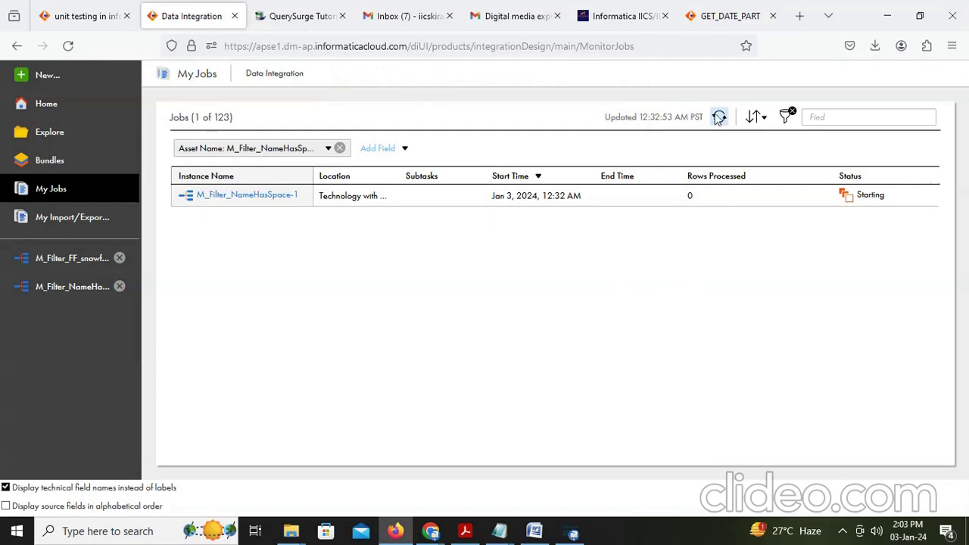
pyautogui.click(718, 118)
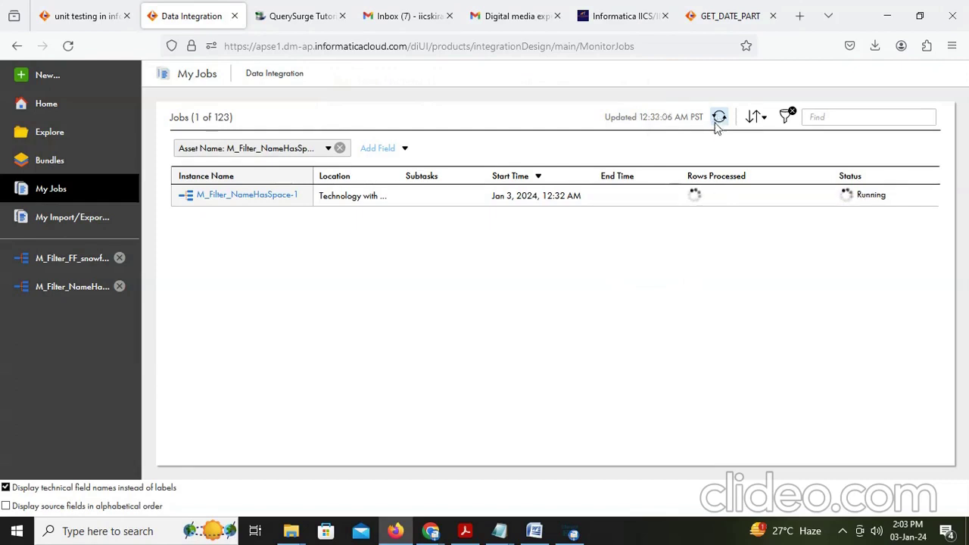
pyautogui.click(720, 119)
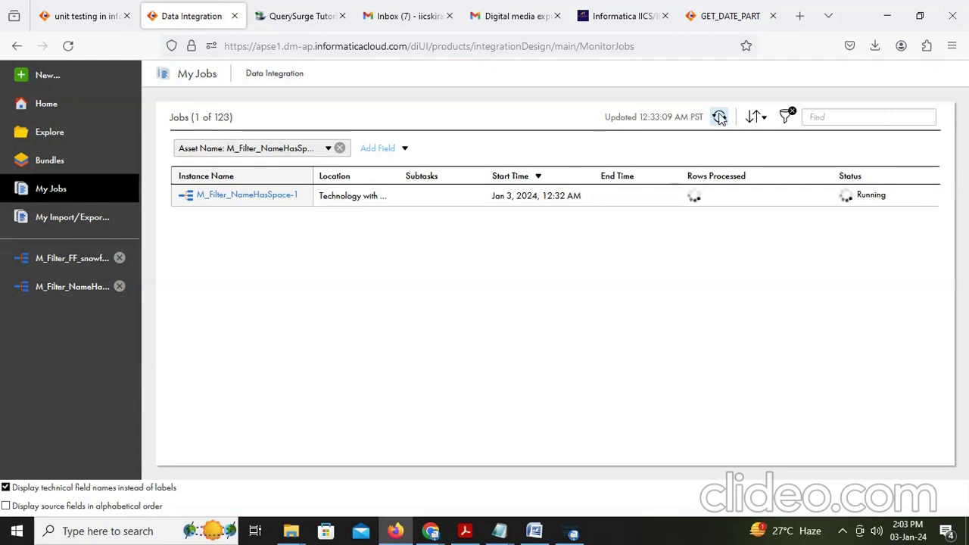
pyautogui.click(719, 118)
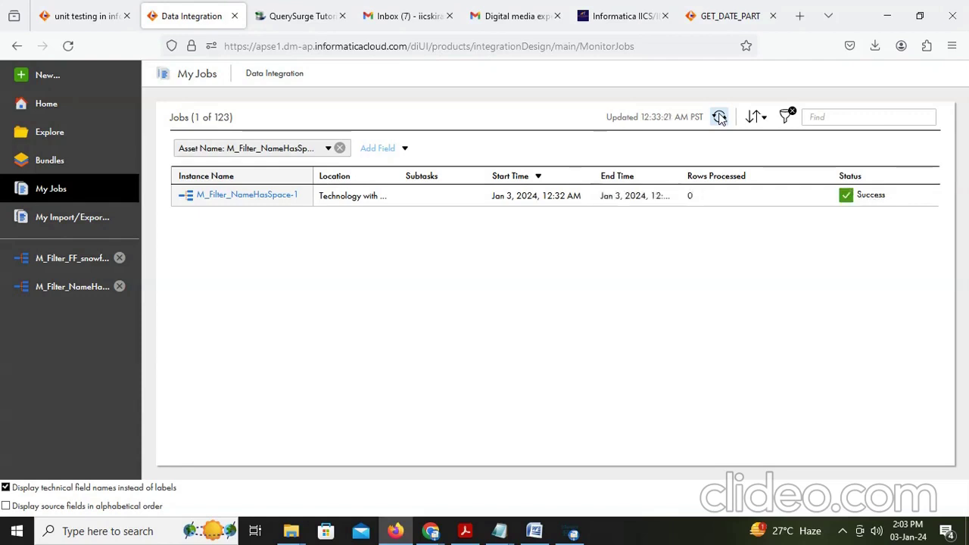
pyautogui.click(719, 118)
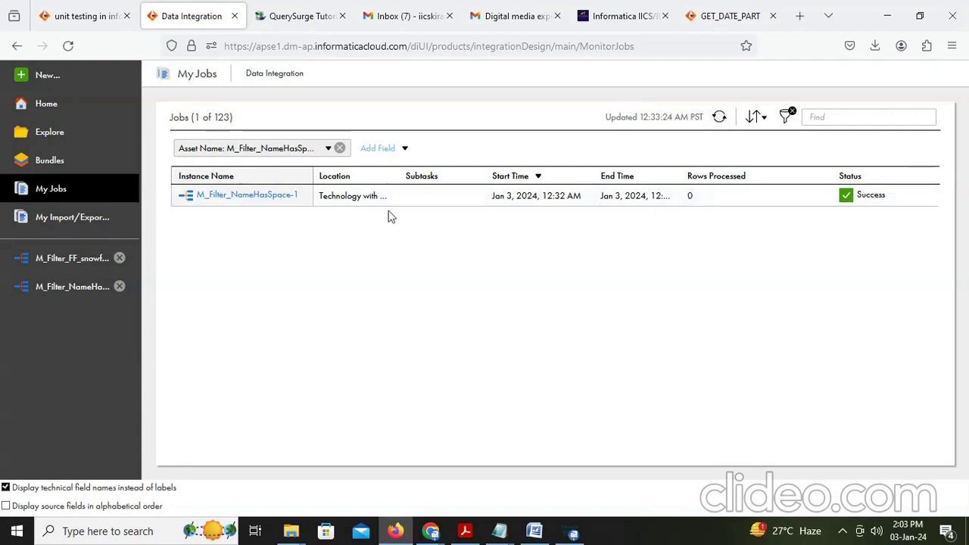
# Examine the success rows of Source and Target in the M_Filter_NameHasSpace-1 job details, and close them
pyautogui.click(248, 197)
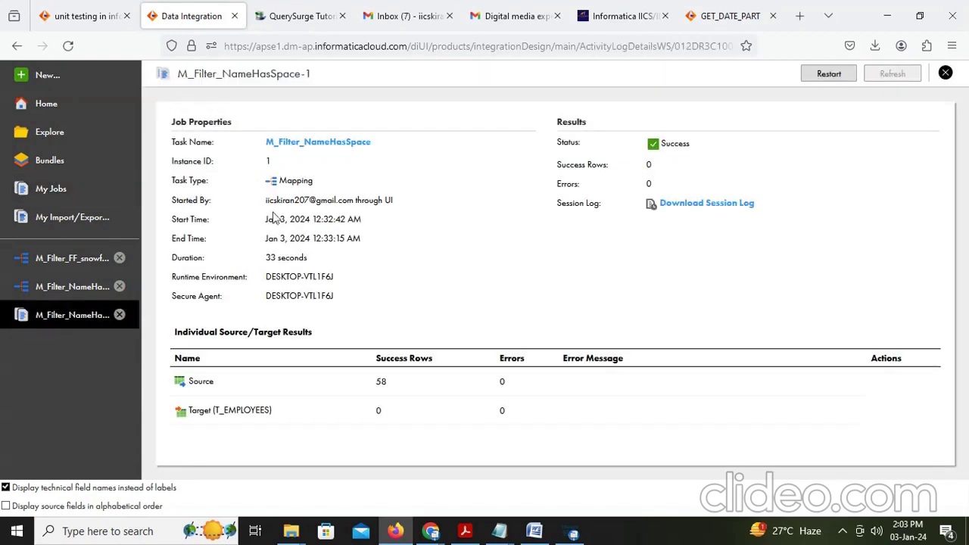
pyautogui.doubleClick(384, 386)
pyautogui.moveTo(392, 419); pyautogui.dragTo(370, 411)
pyautogui.click(944, 74)
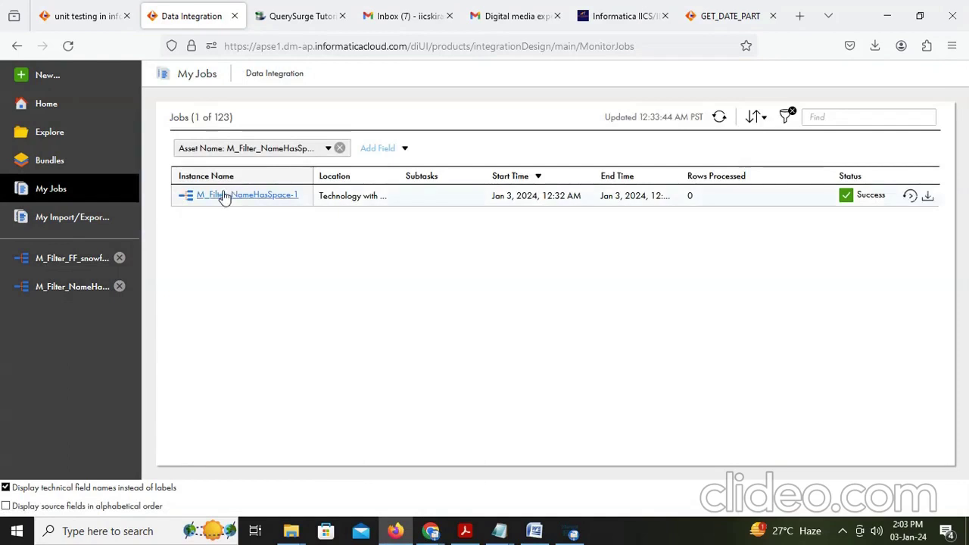
# Remove the AND INSTR(DEPARTMENT_ID,50,60,80) clause from the Filter transformation's condition in M_Filter_NameHasSpace
pyautogui.click(68, 297)
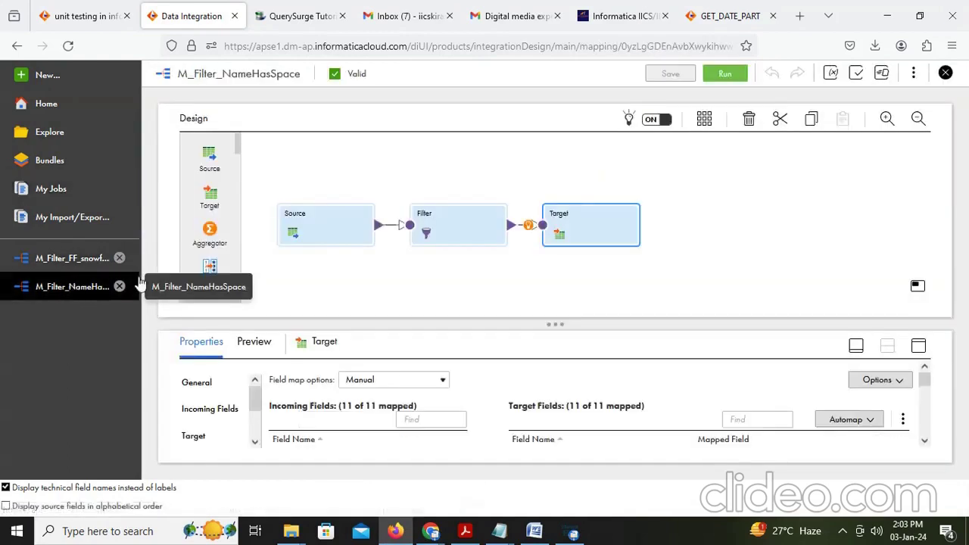
pyautogui.click(440, 231)
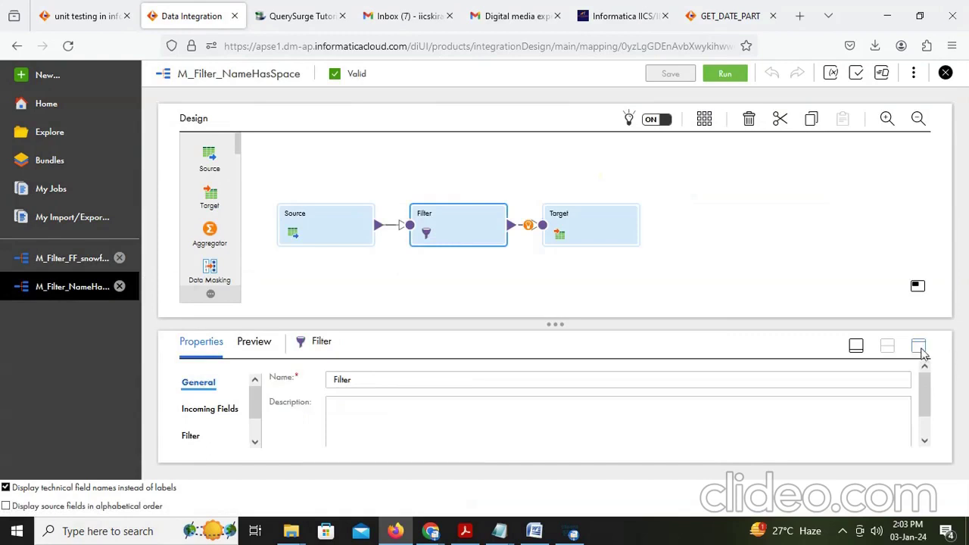
pyautogui.click(918, 347)
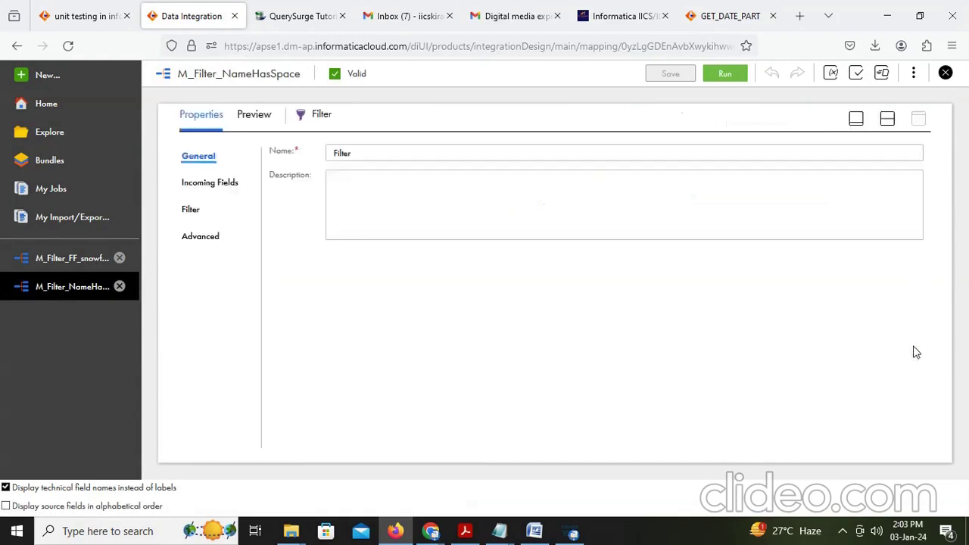
pyautogui.click(191, 211)
pyautogui.click(728, 156)
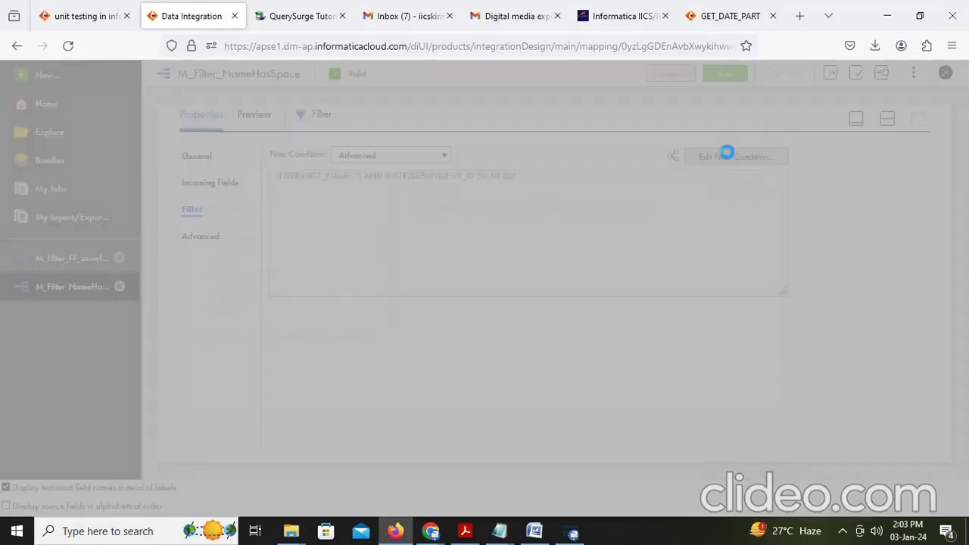
pyautogui.moveTo(498, 206); pyautogui.dragTo(693, 211)
pyautogui.press('BackSpace')
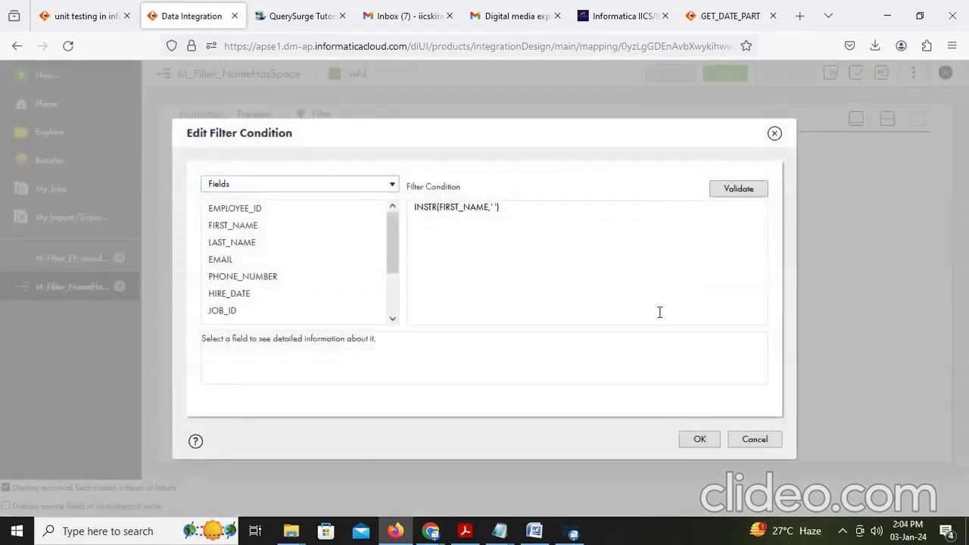
# In the Word document, add the line WE SEE ONE BY ONE below the assignment, with the clause AND INSTR(DEPARTMENT_ID,50,60,80) under it
pyautogui.click(535, 518)
pyautogui.click(469, 401)
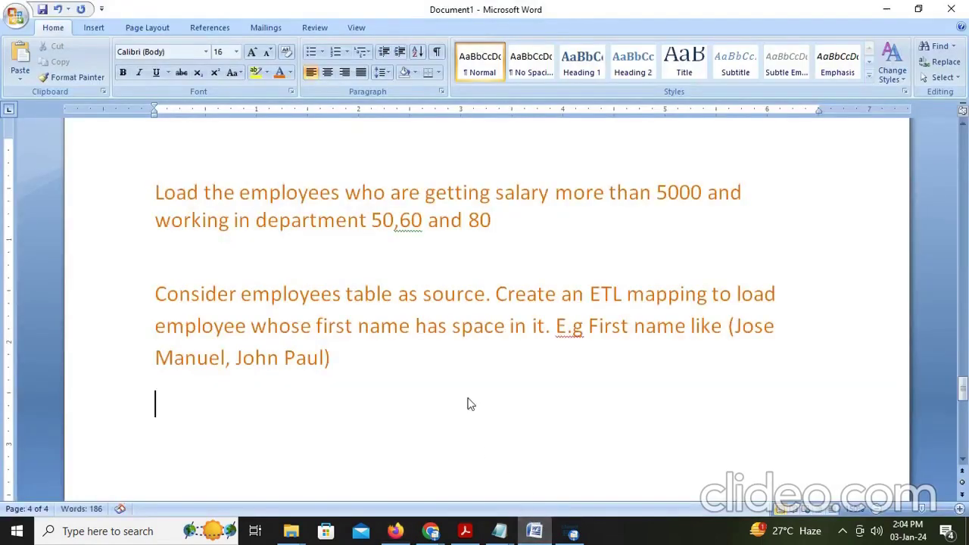
pyautogui.write('WE SEE ONE')
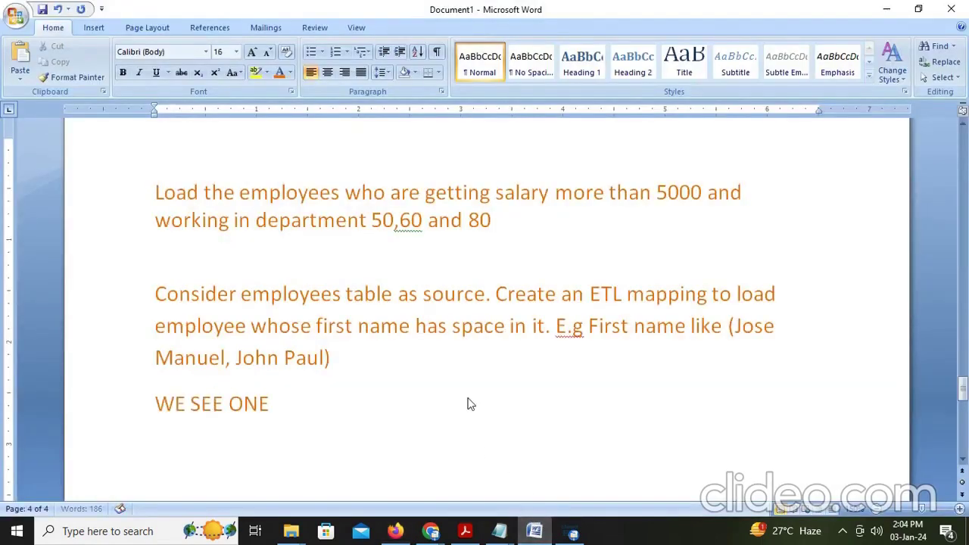
pyautogui.write(' BY ONE')
pyautogui.hotkey('alt', 'Tab')
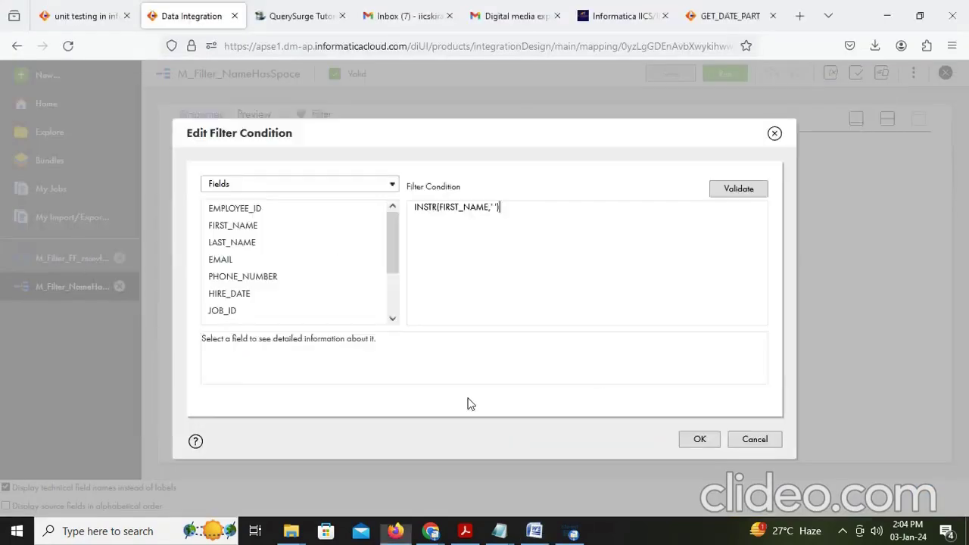
# Validate and accept the filter condition INSTR(FIRST_NAME,' '), and check the clause kept in the Word document
pyautogui.click(741, 195)
pyautogui.click(698, 440)
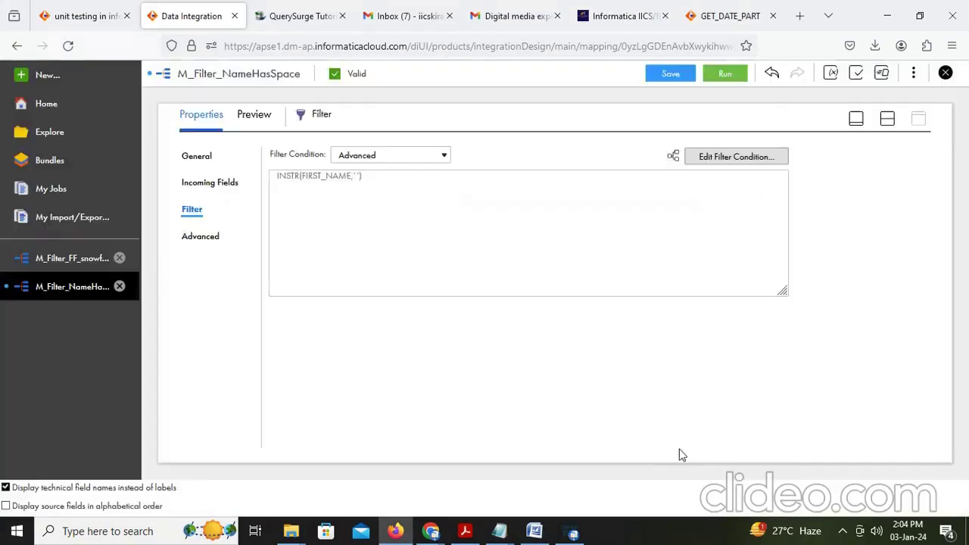
pyautogui.click(535, 531)
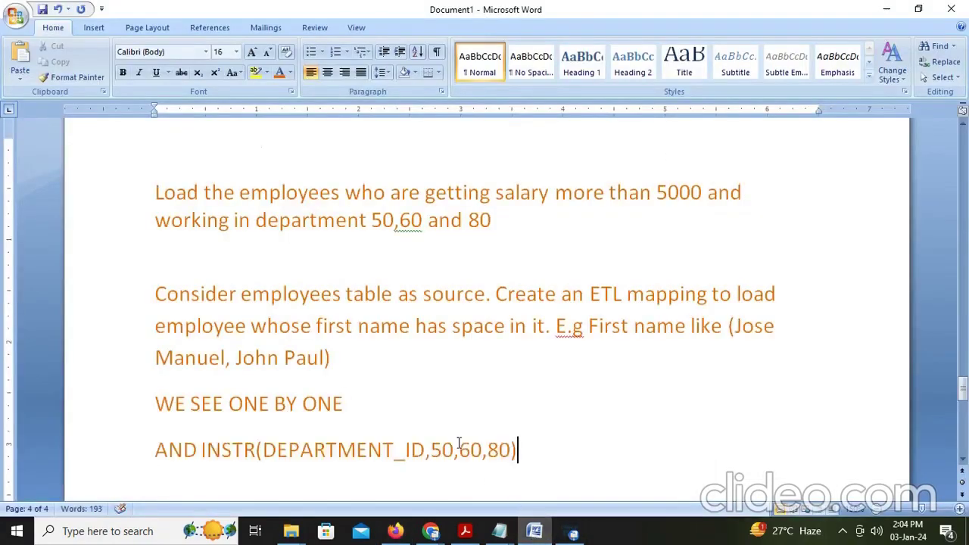
pyautogui.hotkey('alt', 'Tab')
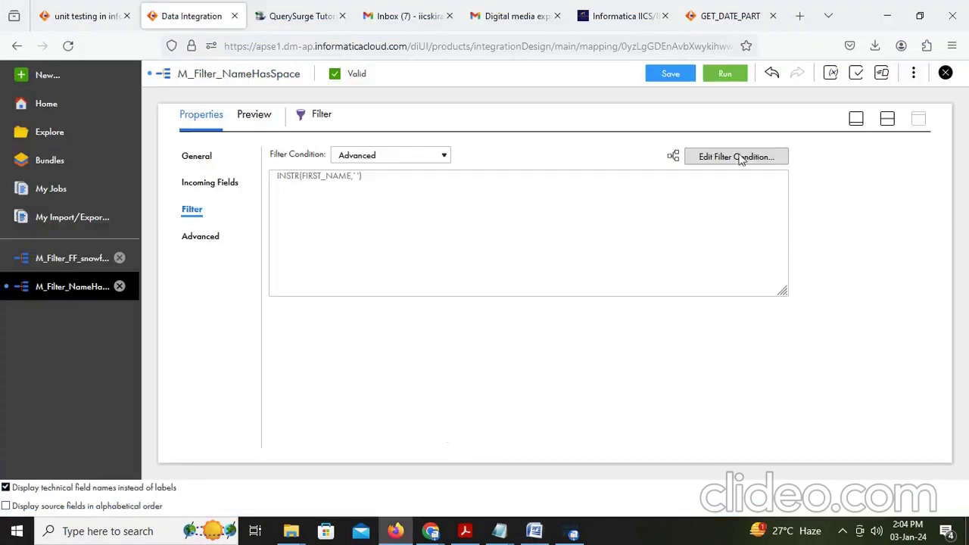
# Save M_Filter_NameHasSpace with the shortened filter and run it again on DESKTOP-VTL1F6J
pyautogui.click(671, 73)
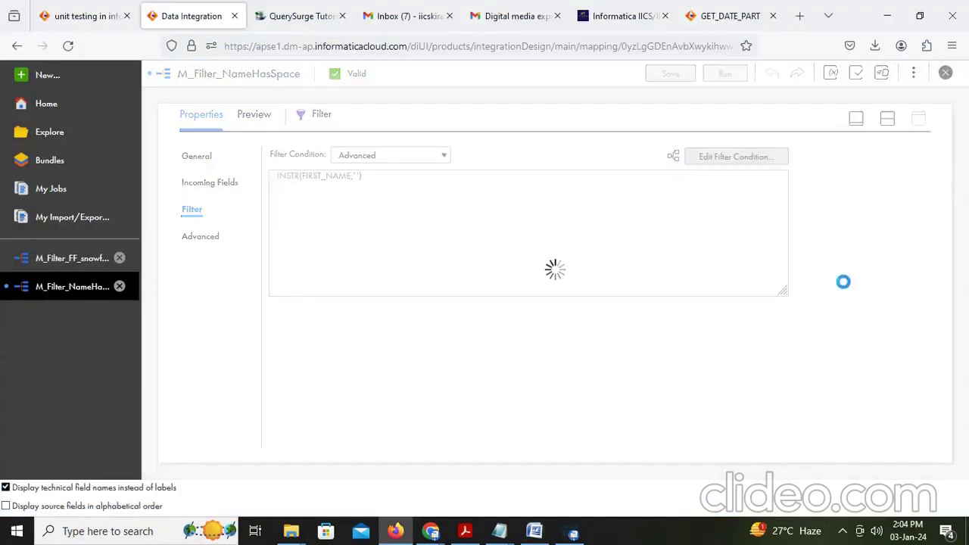
pyautogui.click(892, 119)
pyautogui.click(742, 78)
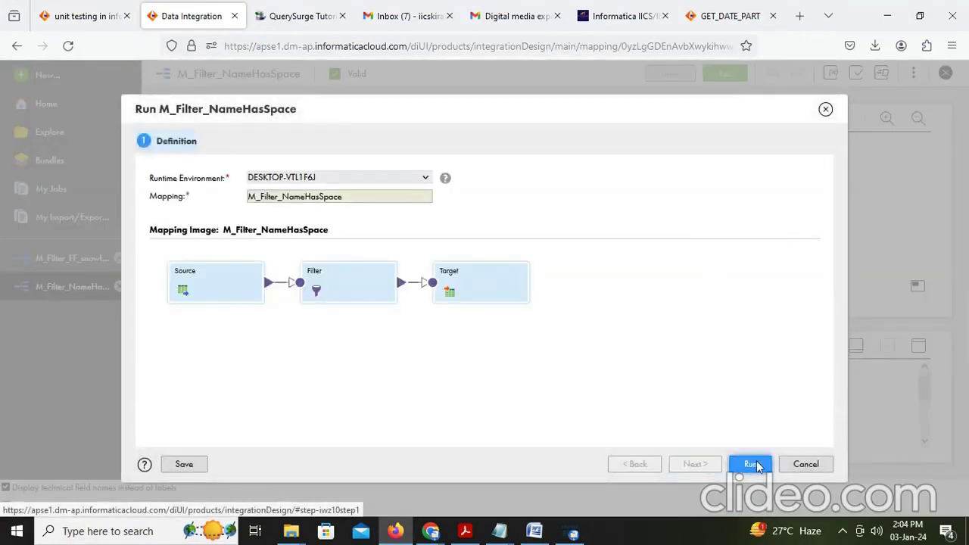
pyautogui.click(753, 464)
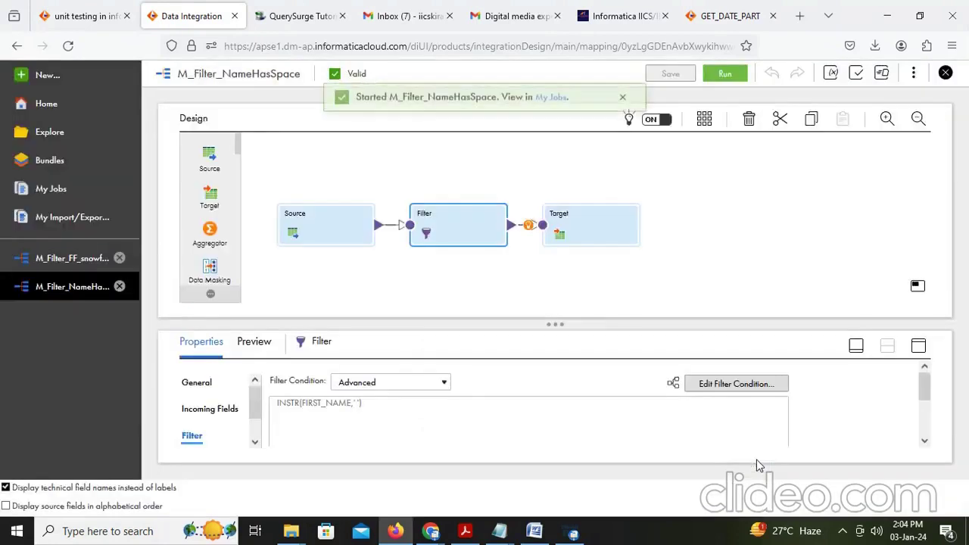
# Monitor the M_Filter_NameHasSpace-2 job in My Jobs until it finishes, and check its rows processed
pyautogui.click(551, 111)
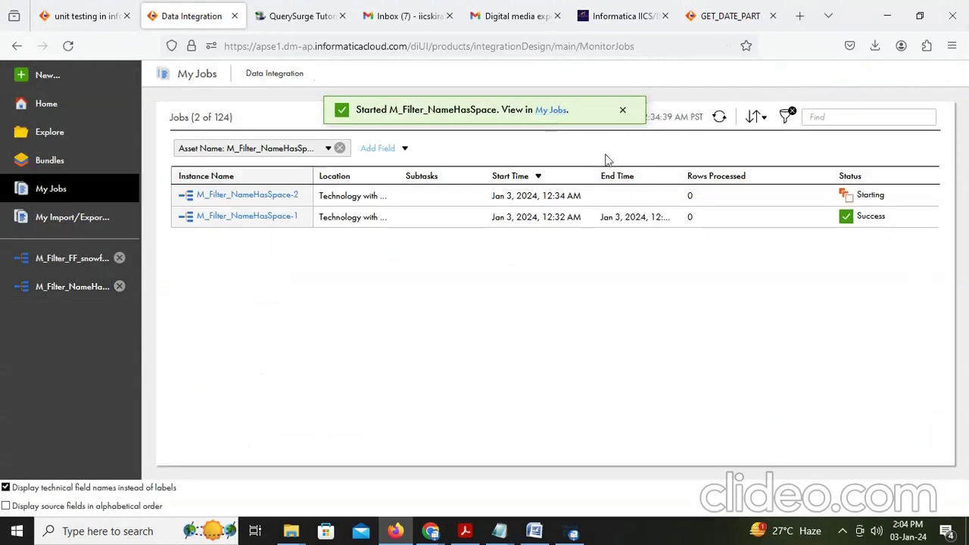
pyautogui.click(719, 118)
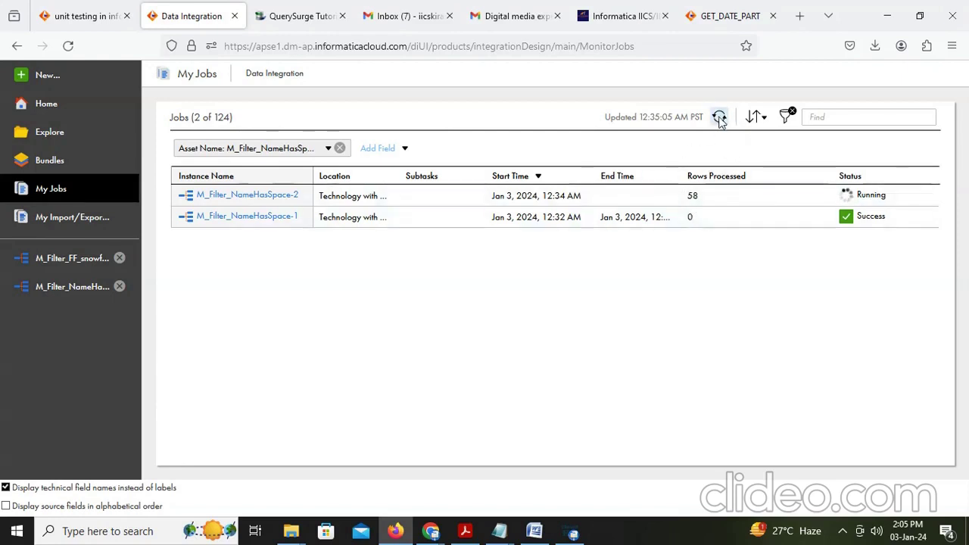
pyautogui.click(720, 118)
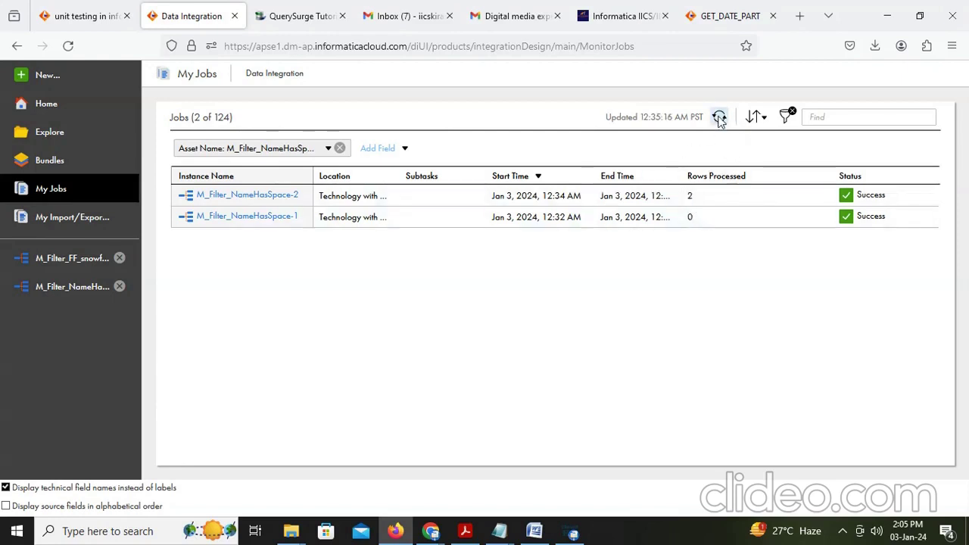
pyautogui.doubleClick(689, 199)
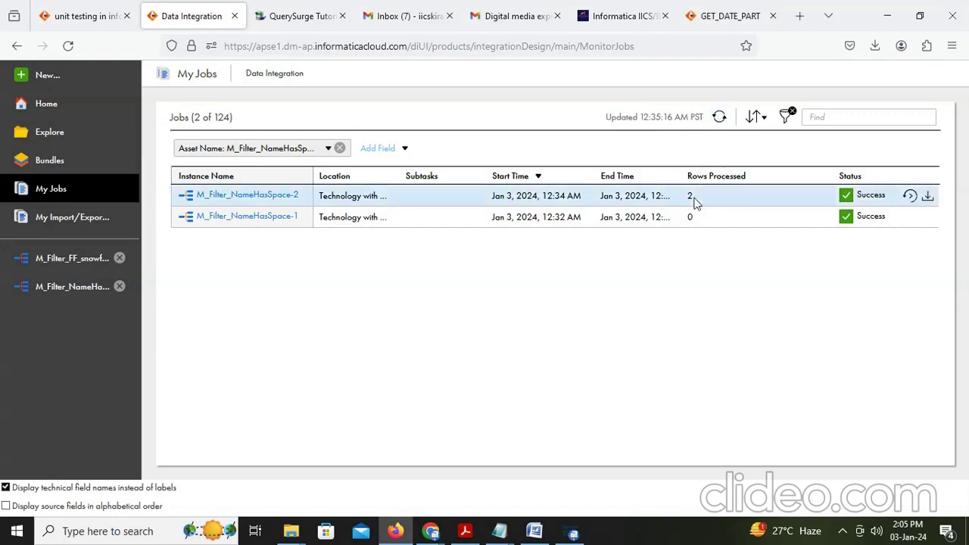
# Switch to Snowflake, rerun select * from target_db.core.t_employees, and check the first names of the loaded rows
pyautogui.click(430, 531)
pyautogui.click(365, 494)
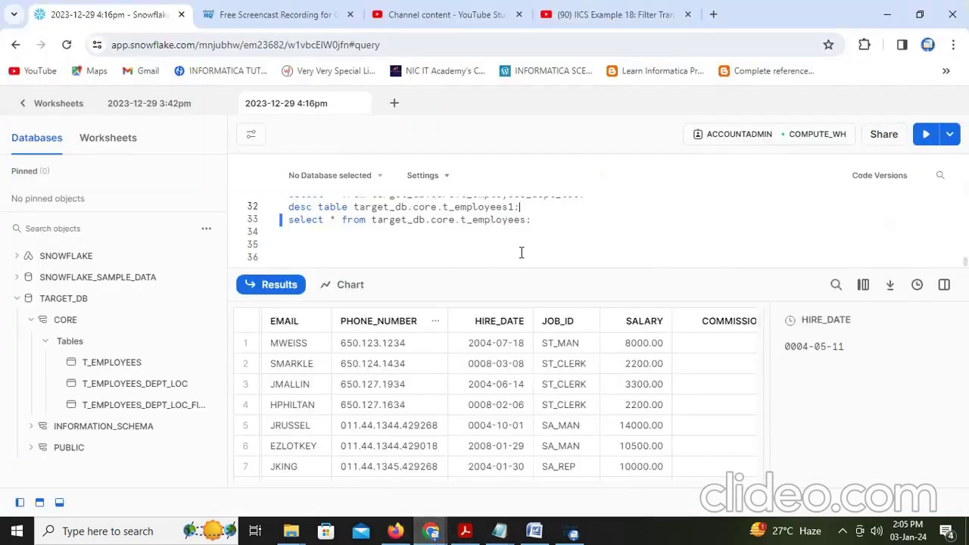
pyautogui.scroll(1, 554, 244)
pyautogui.scroll(-1, 553, 244)
pyautogui.hotkey('ctrl', 'Return')
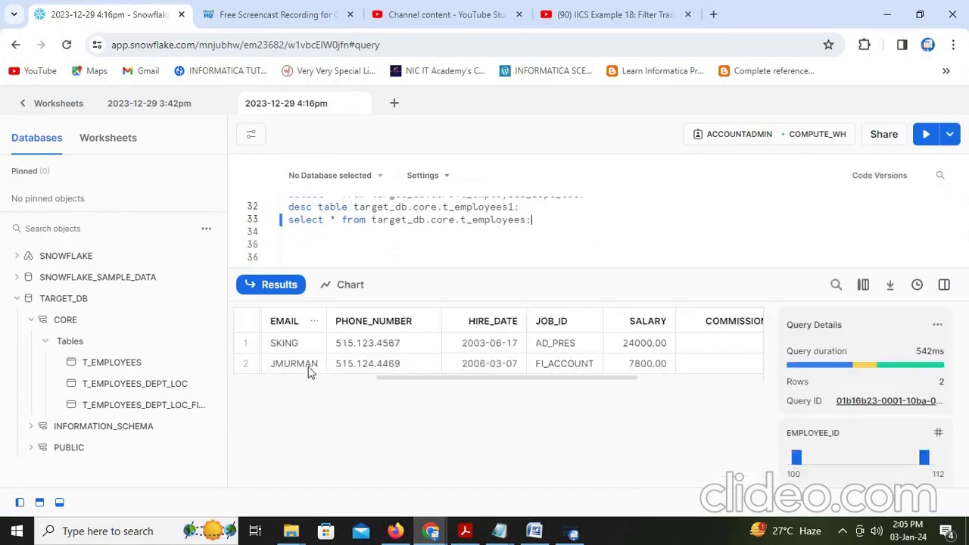
pyautogui.moveTo(506, 378); pyautogui.dragTo(321, 385)
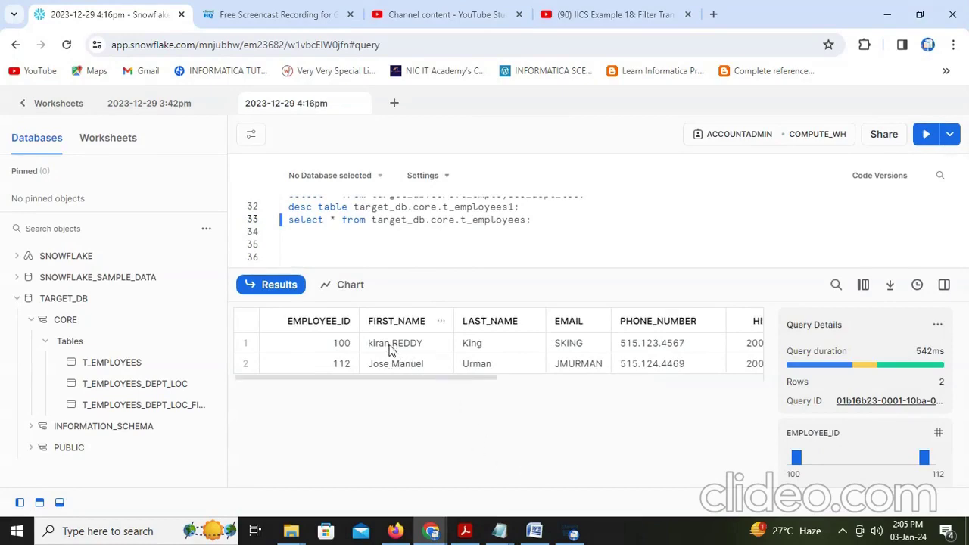
# Copy the clause INSTR(DEPARTMENT_ID,50,60,80) from the Word document, without the leading AND
pyautogui.click(535, 530)
pyautogui.scroll(-1, 360, 429)
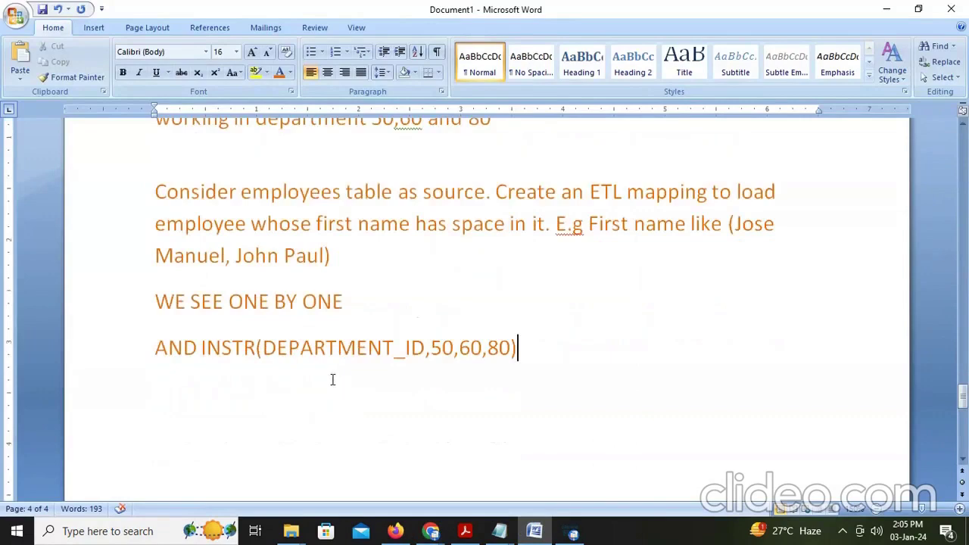
pyautogui.moveTo(200, 348); pyautogui.dragTo(529, 348)
pyautogui.hotkey('ctrl', 'c')
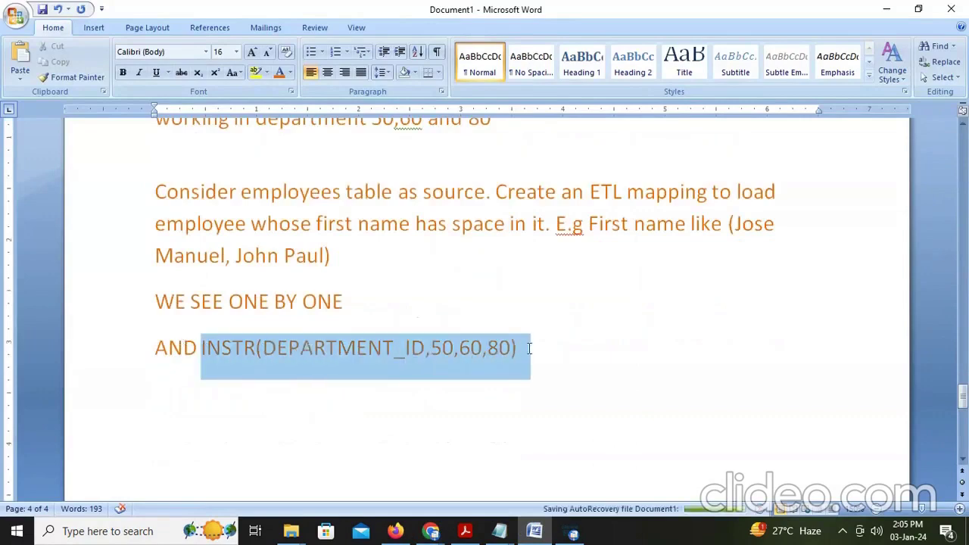
pyautogui.hotkey('alt', 'Tab')
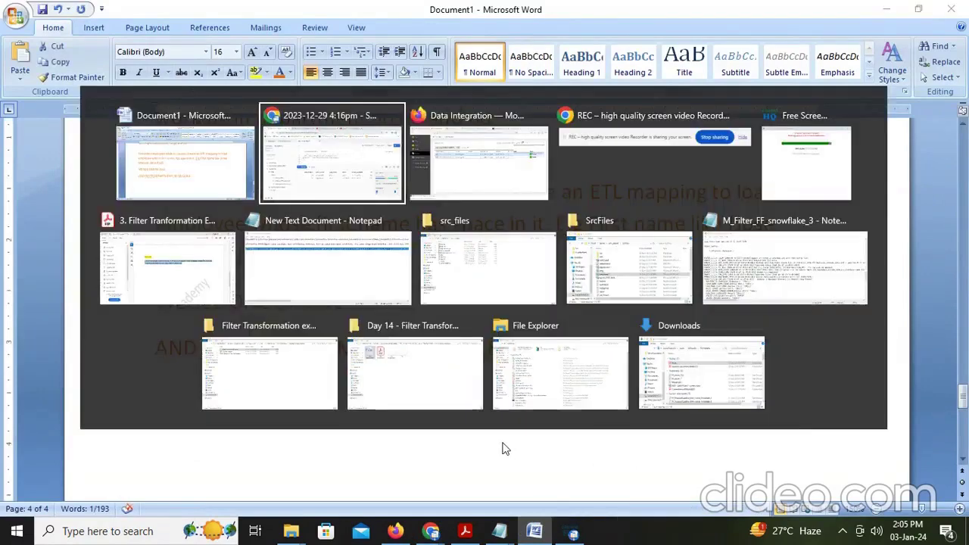
# In M_Filter_NameHasSpace, replace the Filter's advanced condition with INSTR(DEPARTMENT_ID,50,60,80), then validate and accept it
pyautogui.click(395, 530)
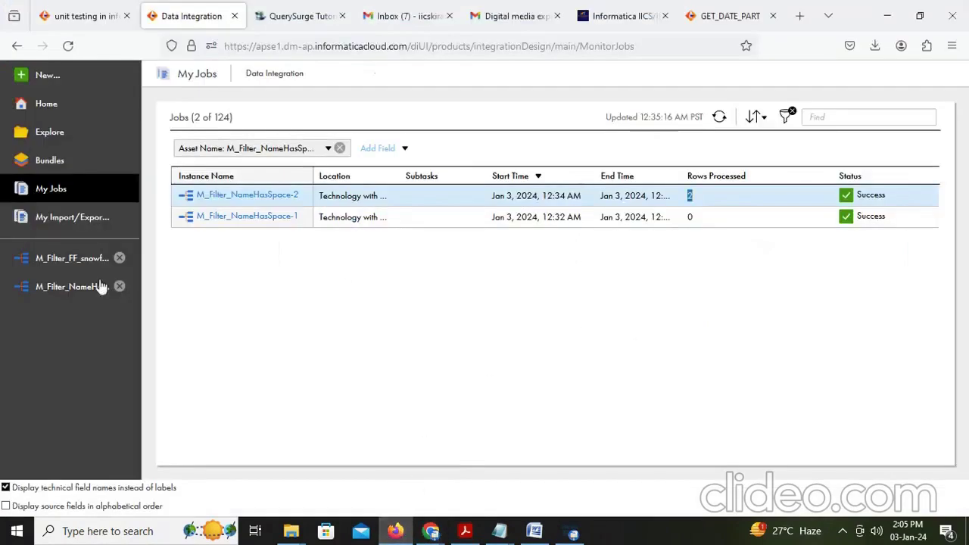
pyautogui.click(63, 289)
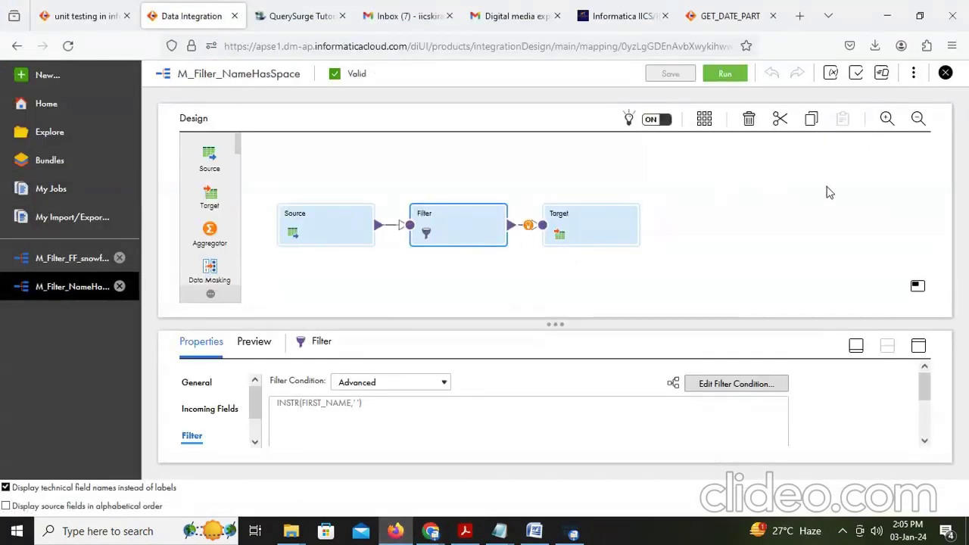
pyautogui.click(918, 346)
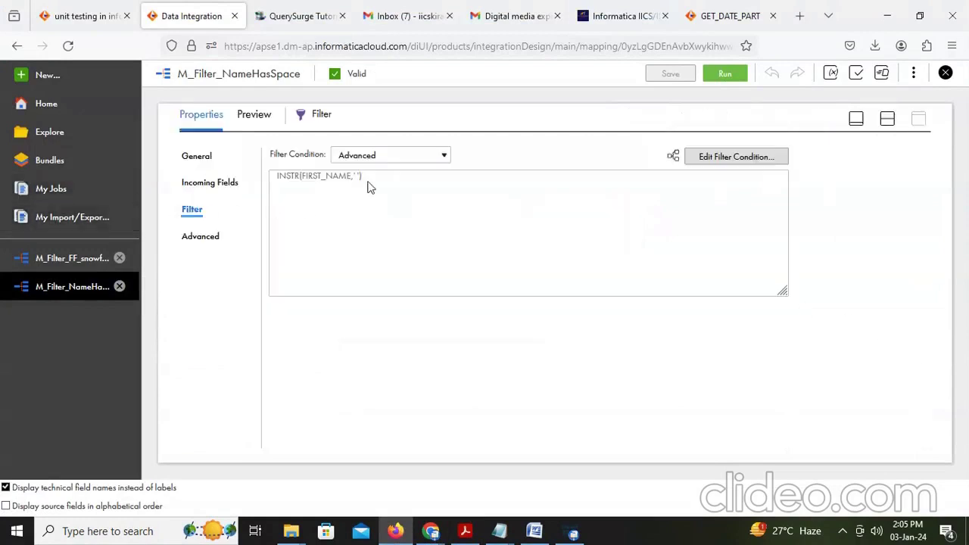
pyautogui.click(712, 157)
pyautogui.moveTo(505, 206); pyautogui.dragTo(374, 207)
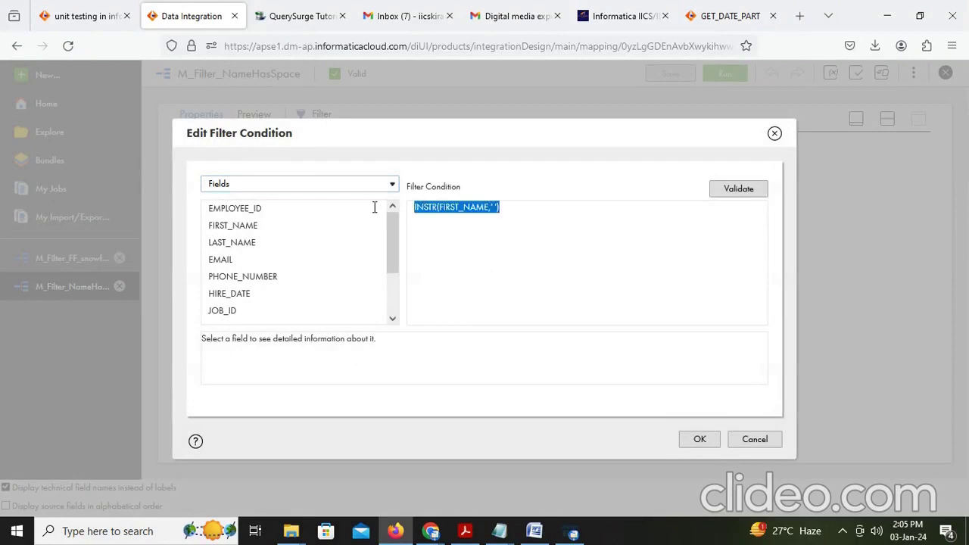
pyautogui.hotkey('ctrl', 'v')
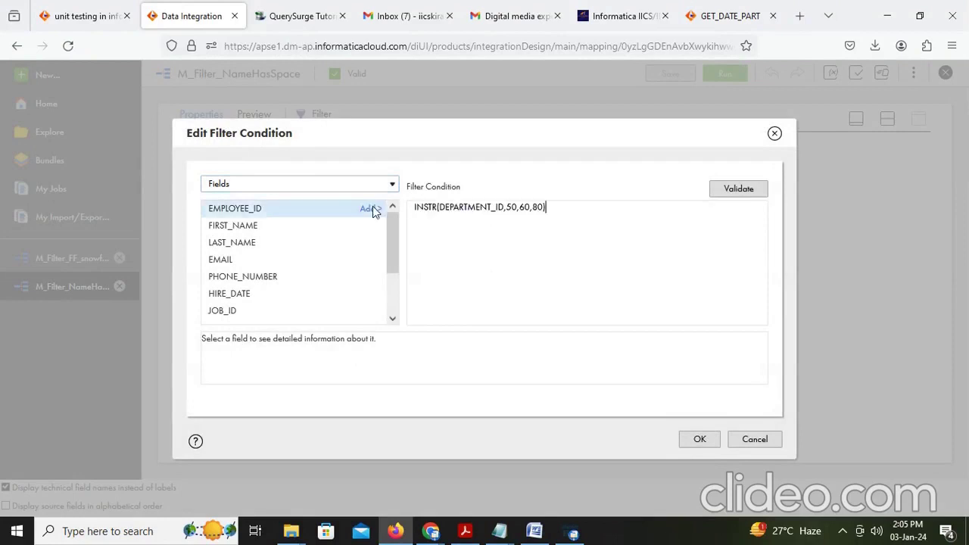
pyautogui.click(733, 195)
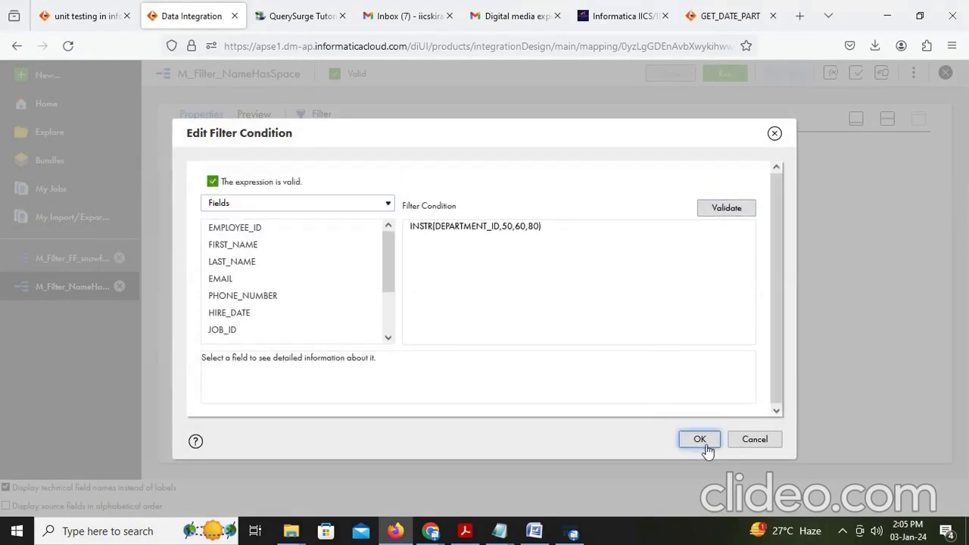
pyautogui.click(700, 442)
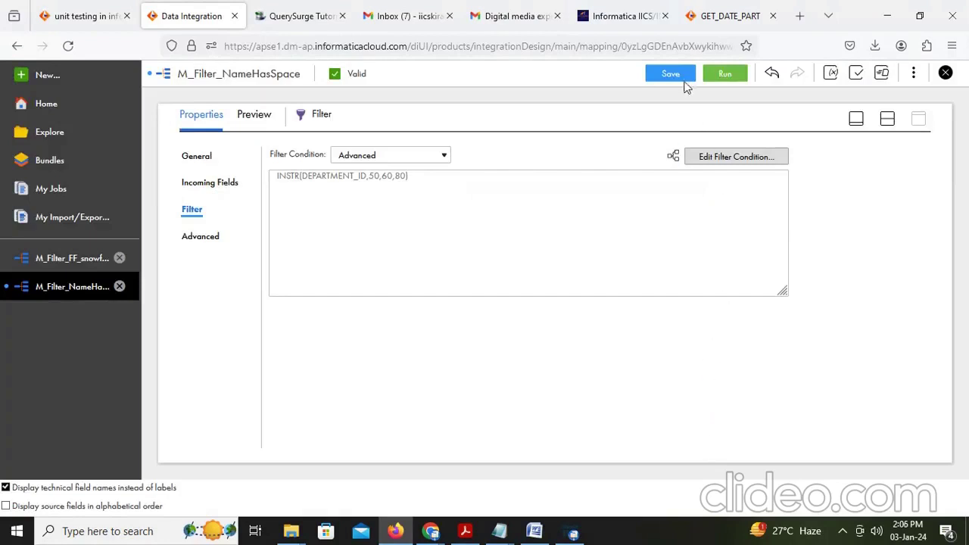
# Save M_Filter_NameHasSpace with the INSTR department filter and run the mapping
pyautogui.click(679, 79)
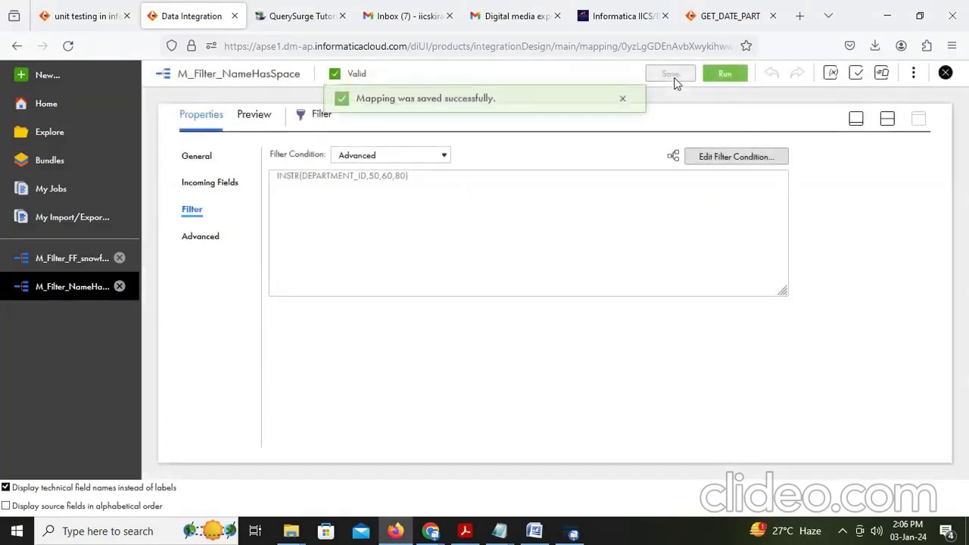
pyautogui.click(725, 75)
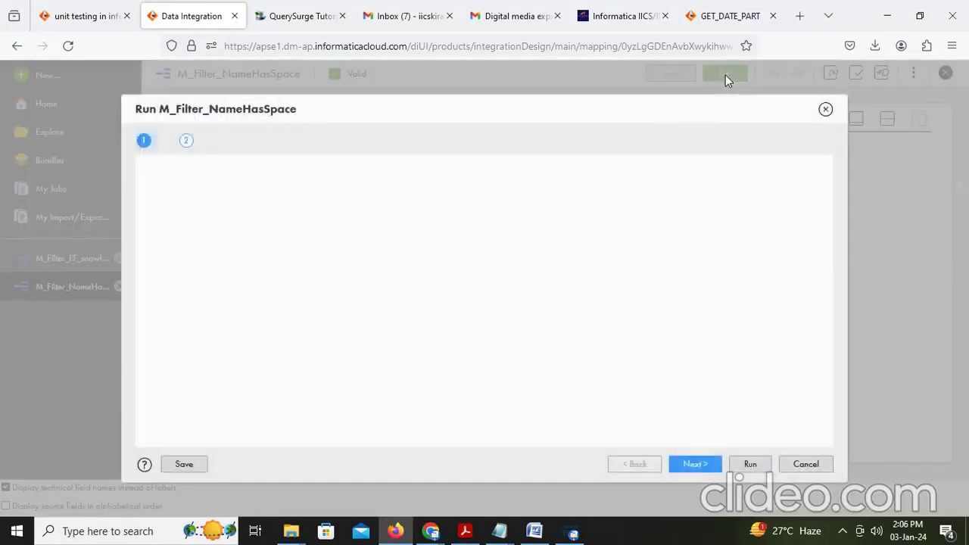
pyautogui.click(750, 464)
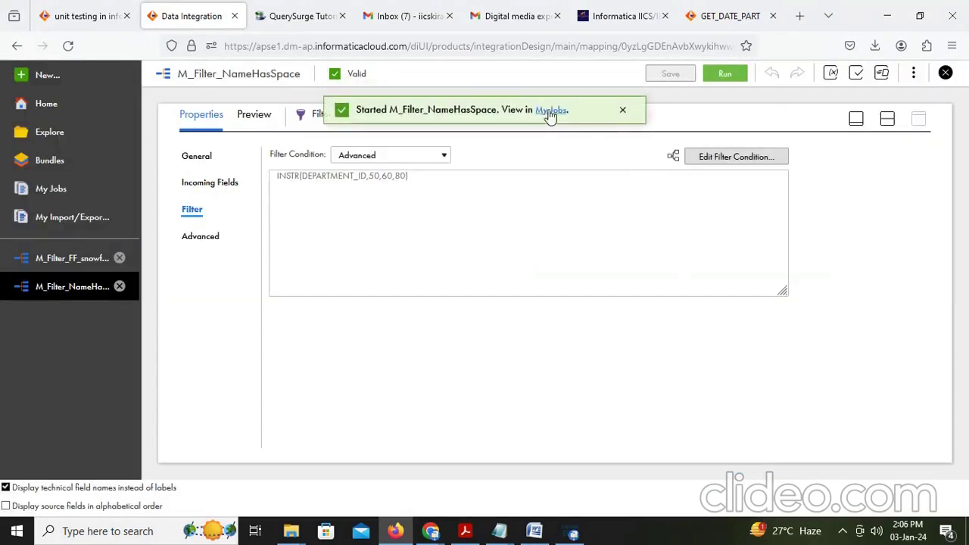
# Monitor the M_Filter_NameHasSpace-3 job in My Jobs until it finishes, and check its rows processed
pyautogui.click(550, 112)
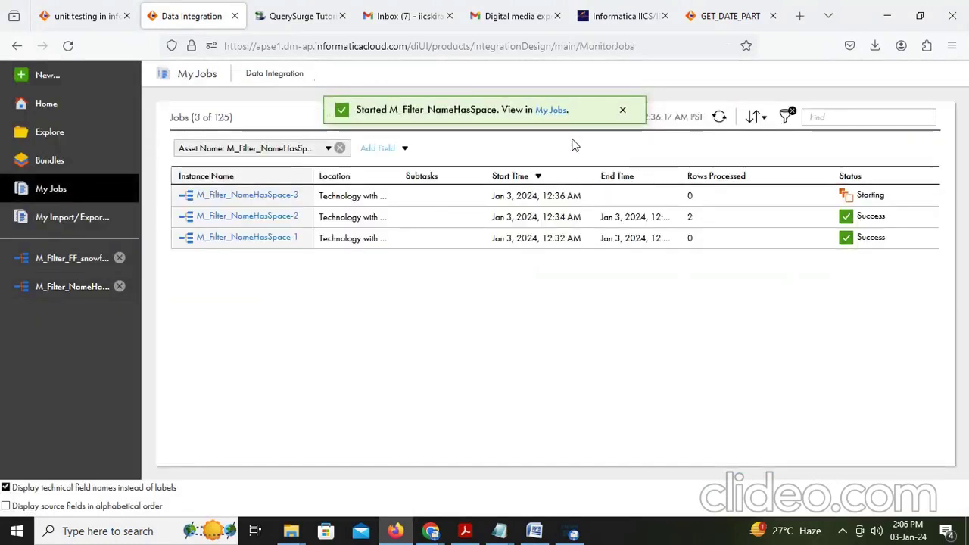
pyautogui.click(718, 119)
pyautogui.click(718, 119)
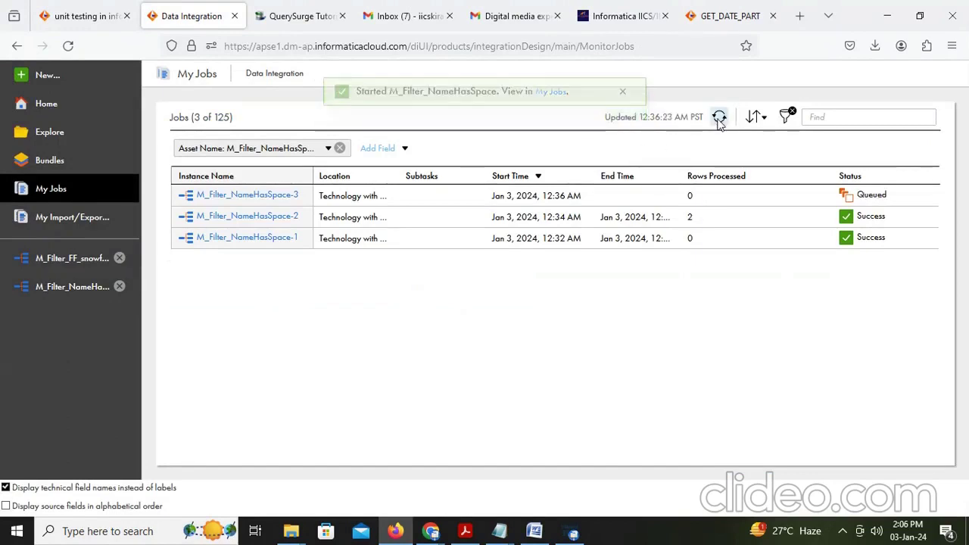
pyautogui.click(718, 119)
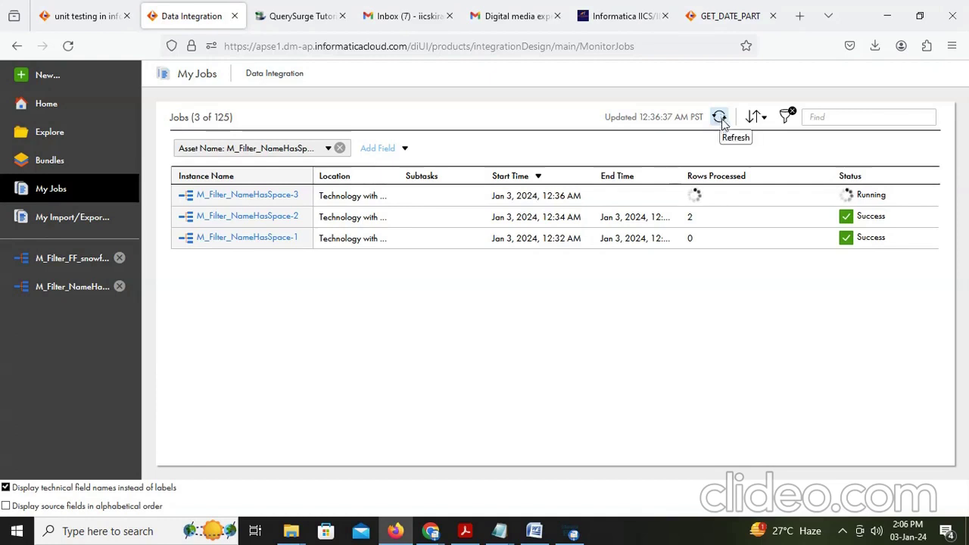
pyautogui.click(719, 117)
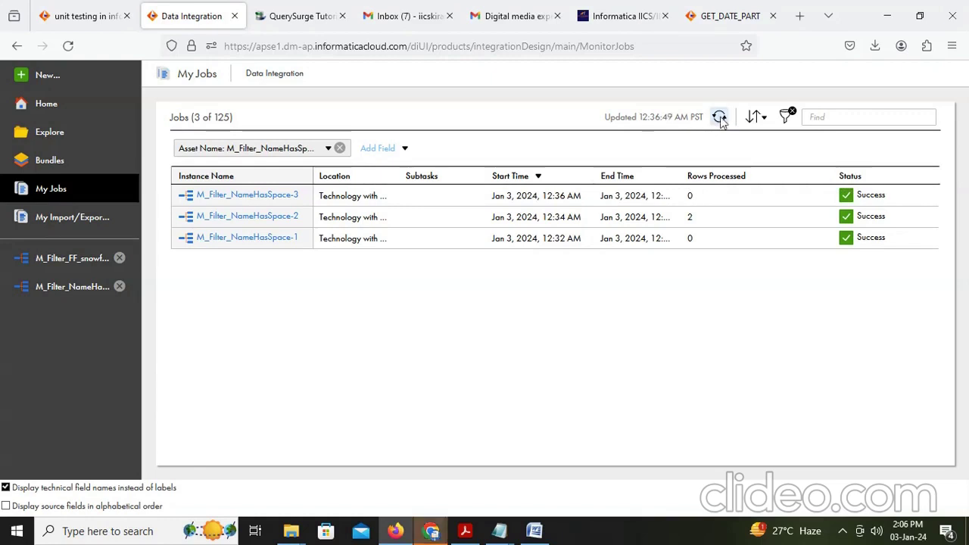
pyautogui.click(719, 117)
pyautogui.click(691, 198)
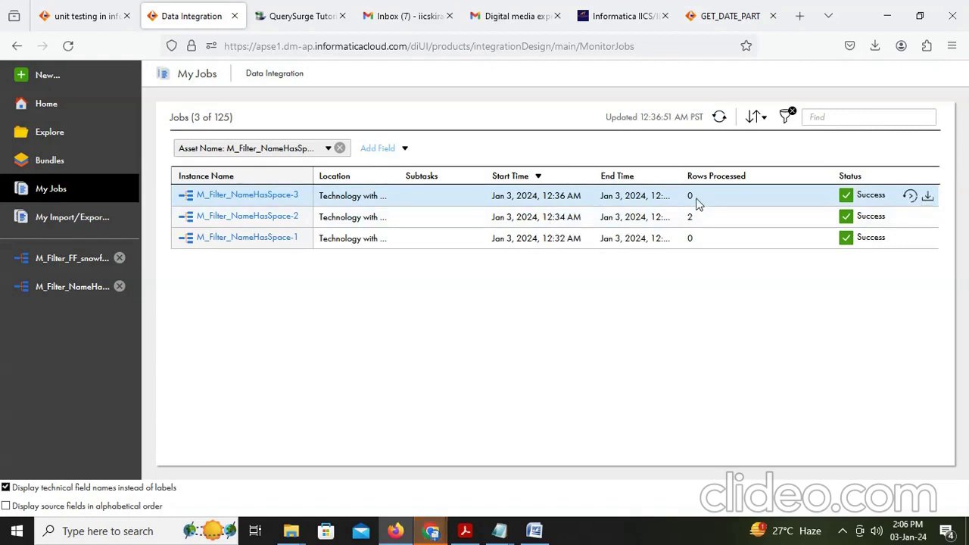
# Return to M_Filter_NameHasSpace, change the filter condition to IN(DEPARTMENT_ID,50,60,80), then validate and accept it
pyautogui.click(400, 533)
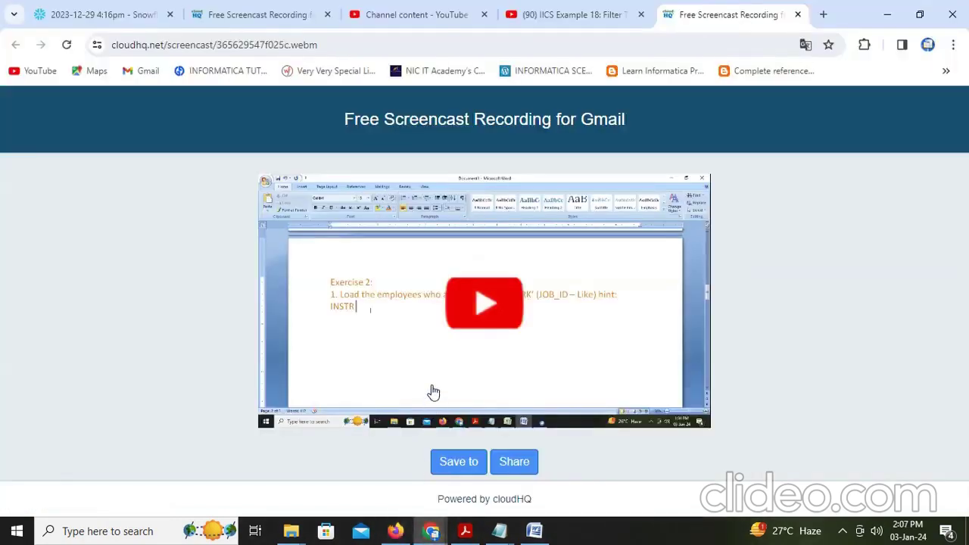
pyautogui.click(400, 532)
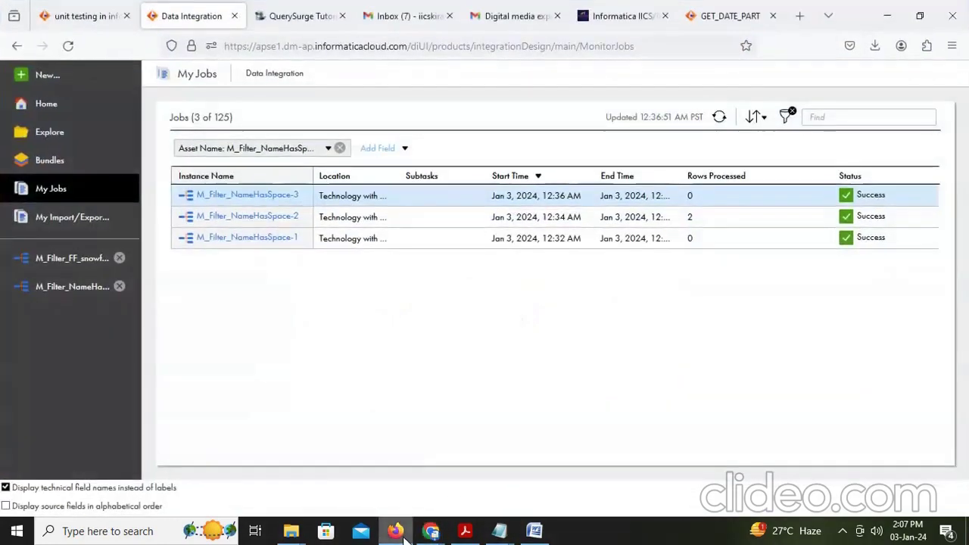
pyautogui.click(97, 258)
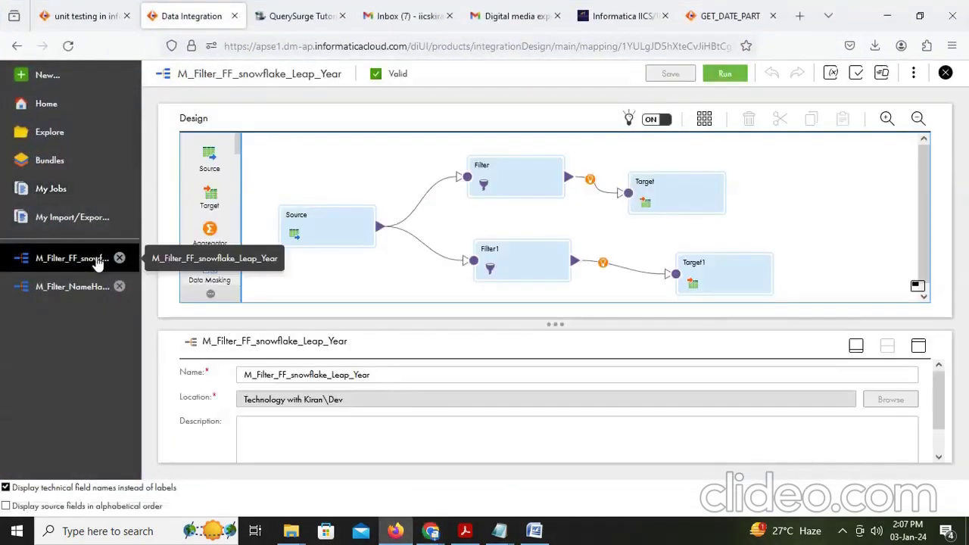
pyautogui.click(74, 288)
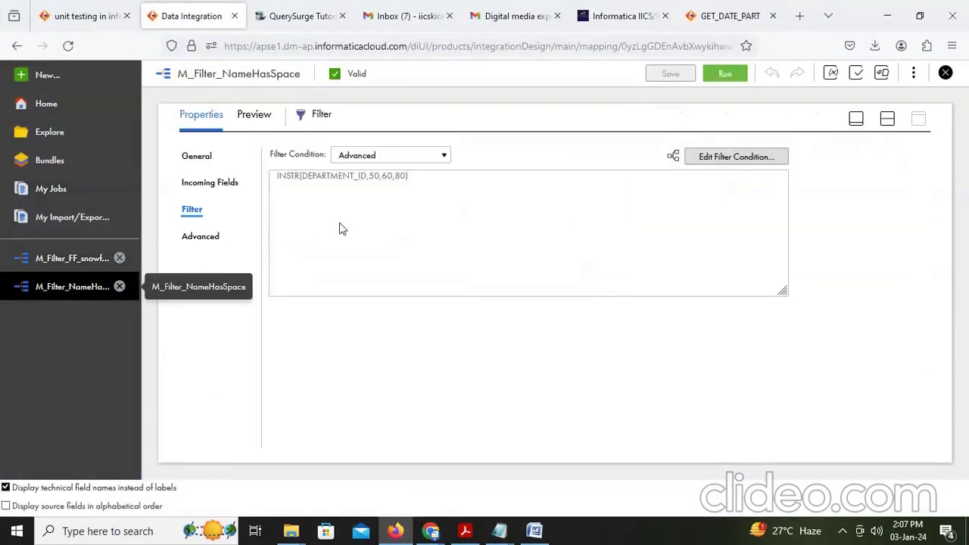
pyautogui.click(756, 157)
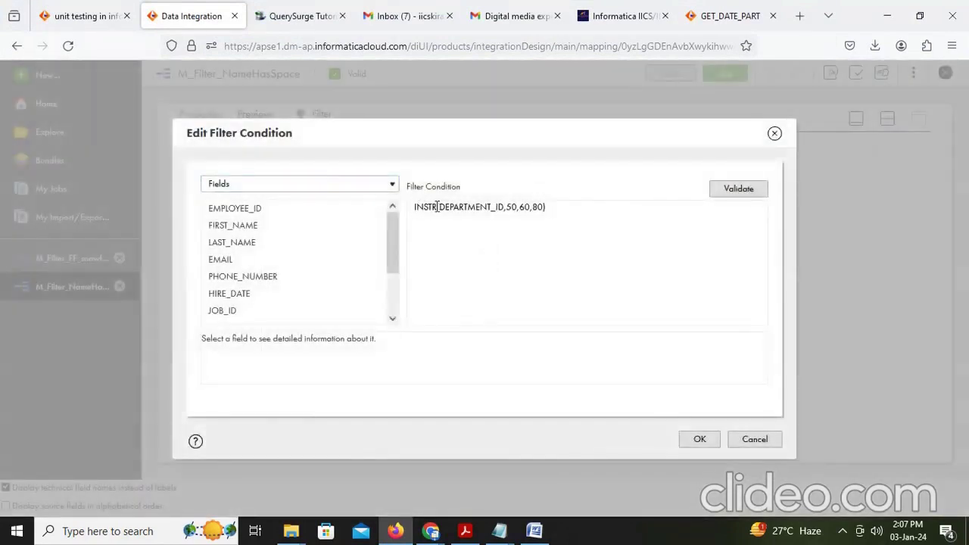
pyautogui.press('BackSpace')
pyautogui.press('BackSpace')
pyautogui.press('BackSpace')
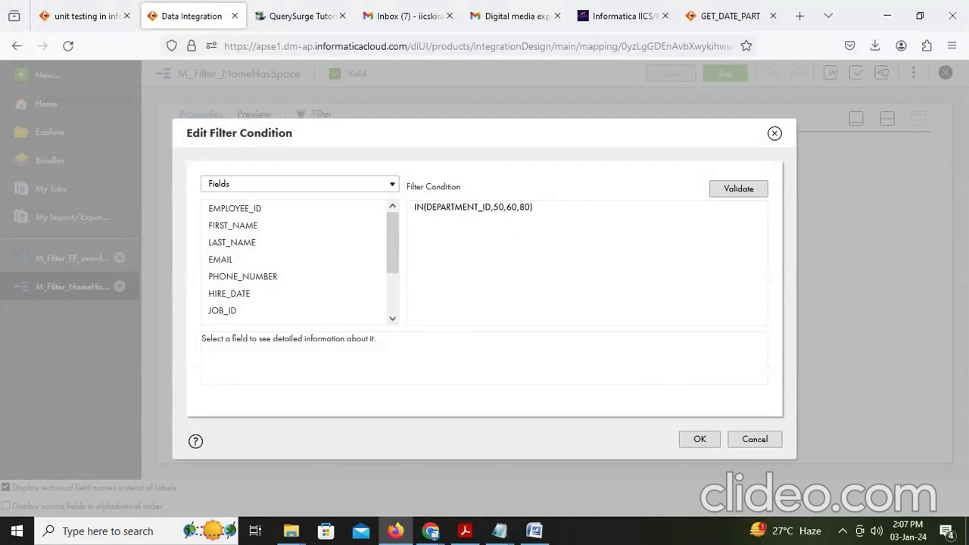
pyautogui.click(735, 188)
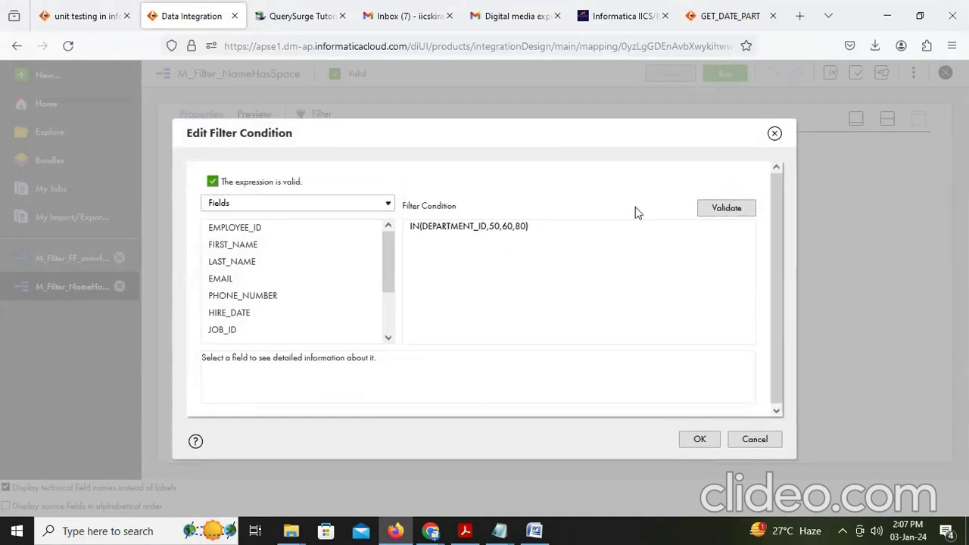
pyautogui.click(700, 440)
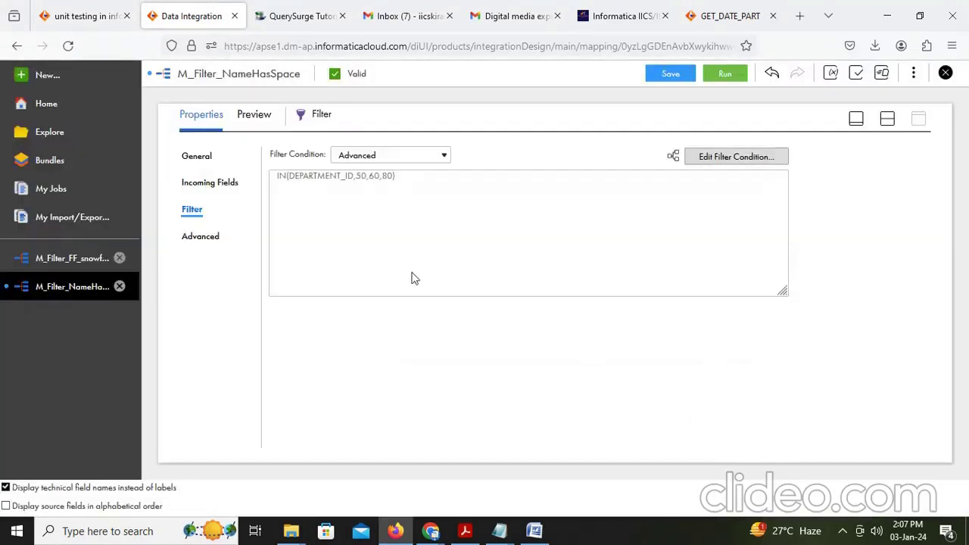
# Save M_Filter_NameHasSpace with the IN department filter and run it on DESKTOP-VTL1F6J
pyautogui.click(676, 73)
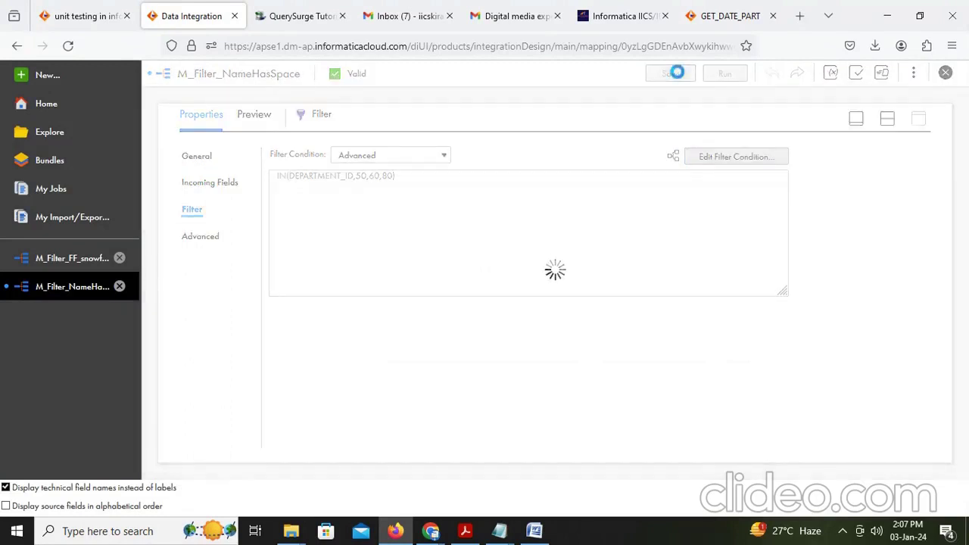
pyautogui.click(735, 73)
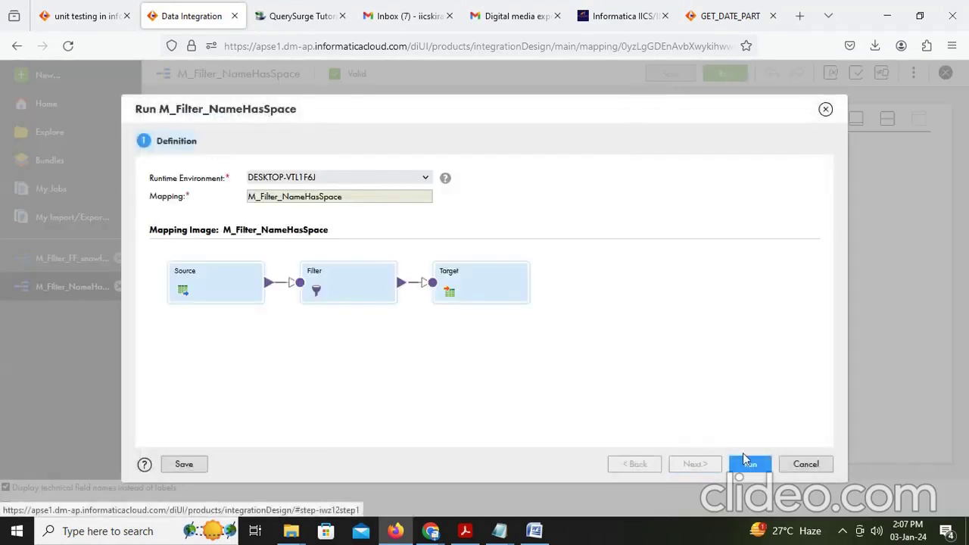
pyautogui.click(754, 464)
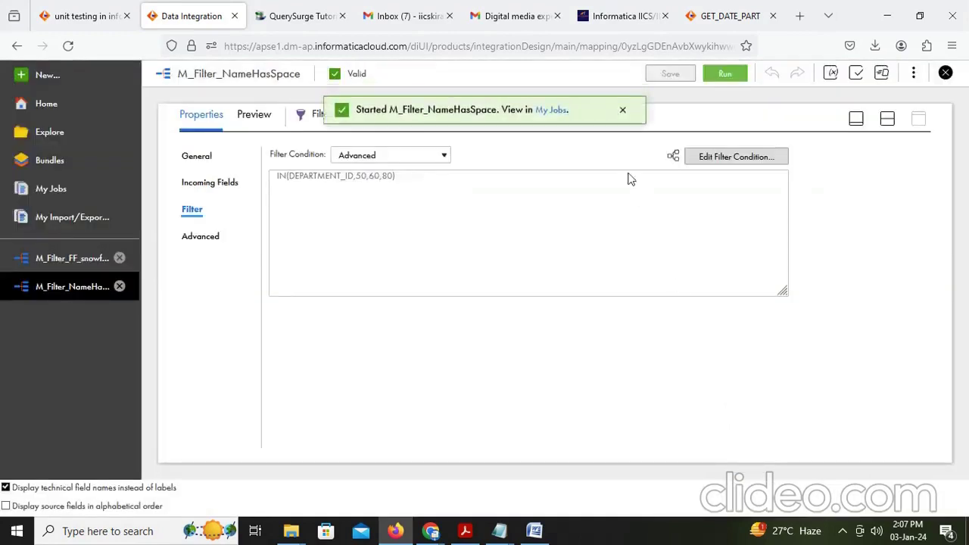
# Monitor the M_Filter_NameHasSpace-4 job in My Jobs, refreshing until its rows processed are reported
pyautogui.click(548, 112)
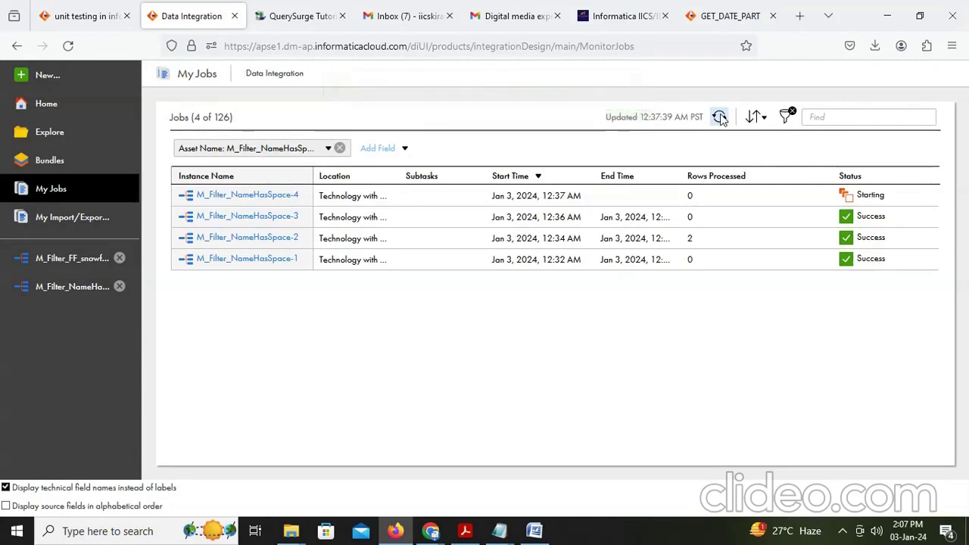
pyautogui.click(719, 117)
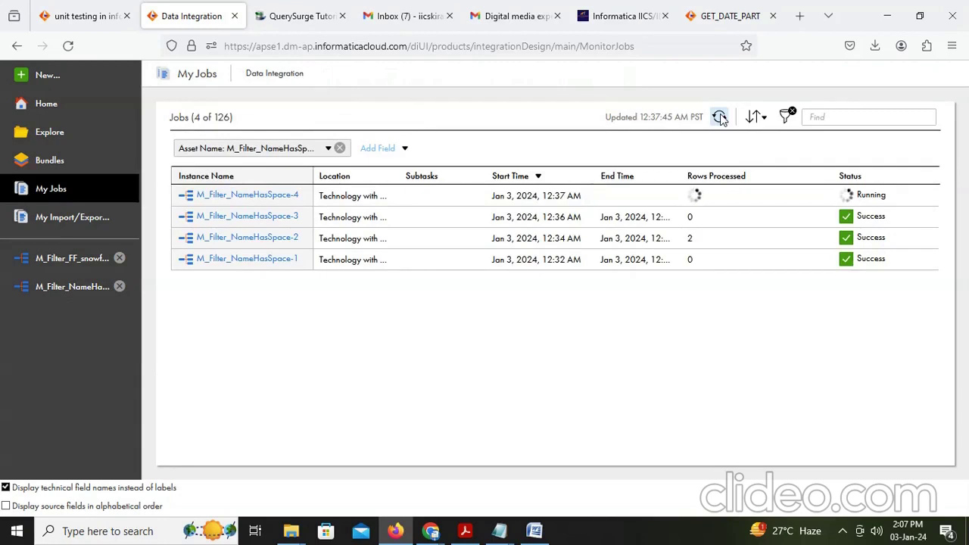
pyautogui.click(719, 117)
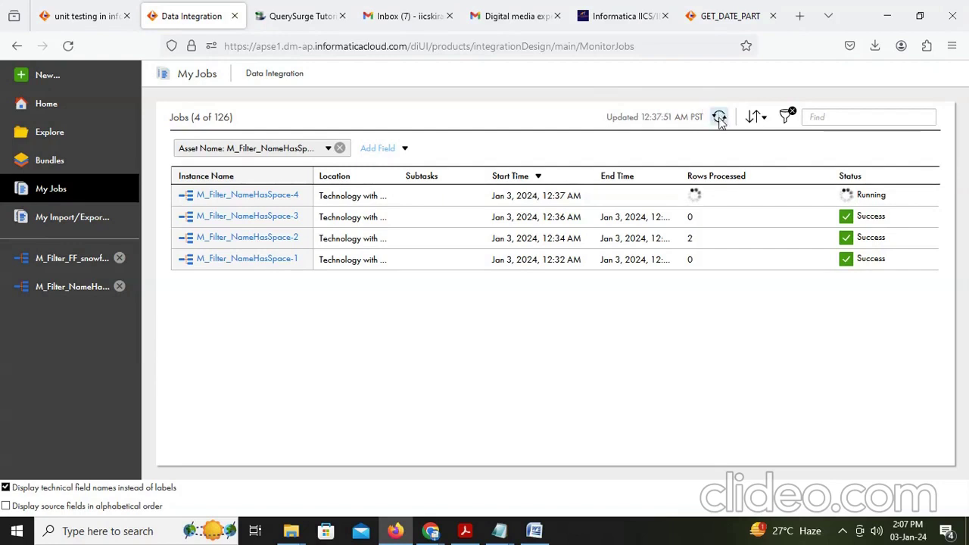
pyautogui.click(719, 118)
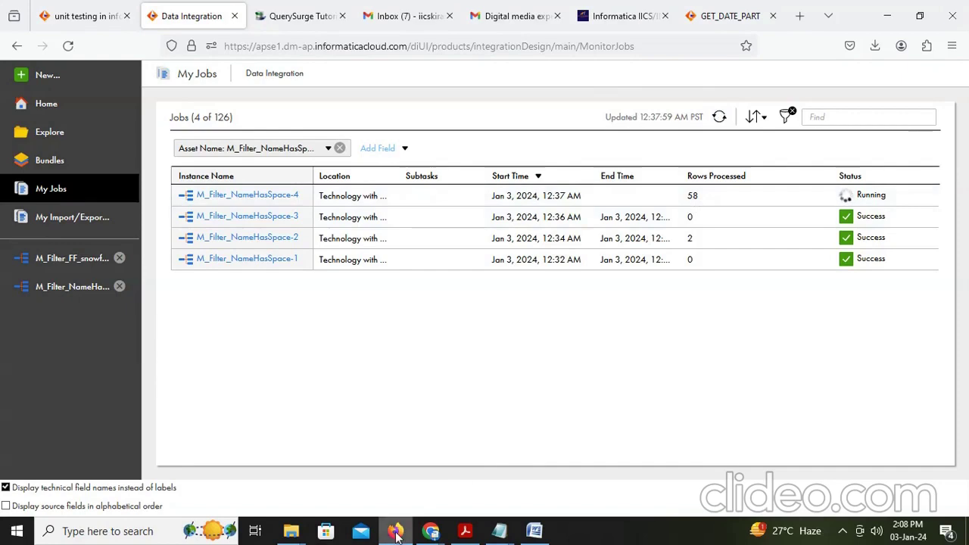
# Switch to the Snowflake worksheet in Chrome and rerun select * from target_db.core.t_employees
pyautogui.click(430, 531)
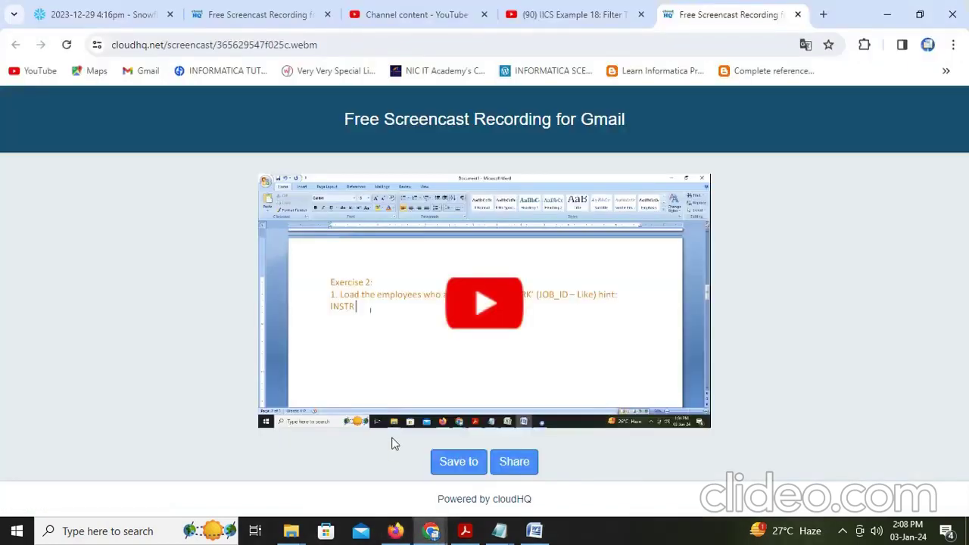
pyautogui.click(129, 15)
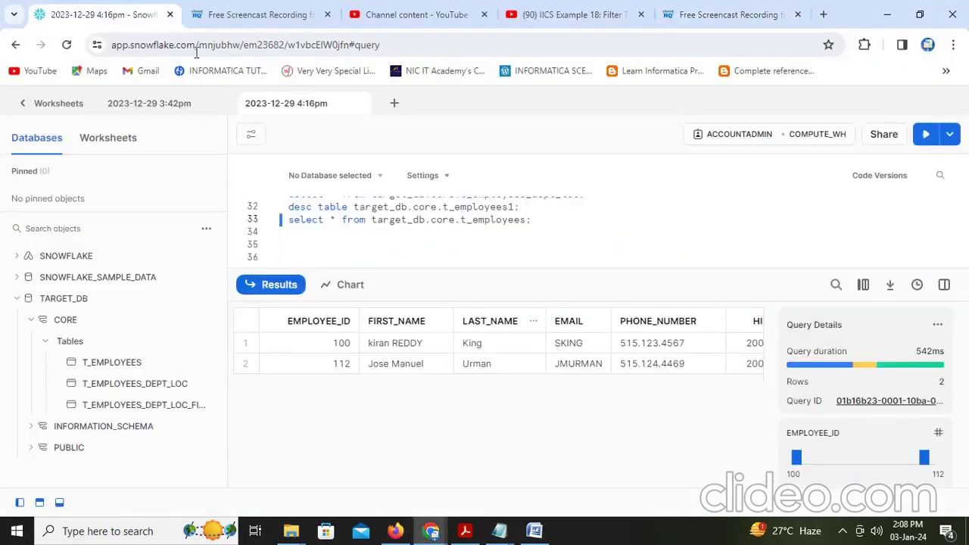
pyautogui.click(546, 221)
pyautogui.hotkey('ctrl', 'Return')
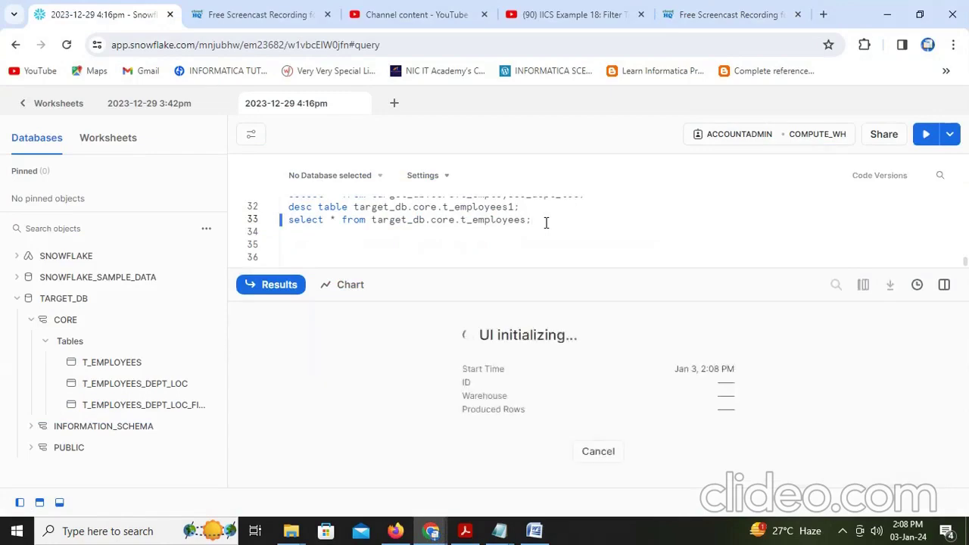
# Examine the returned T_EMPLOYEES rows from first to last, checking the DEPARTMENT_ID values against the department filter
pyautogui.scroll(-3, 477, 364)
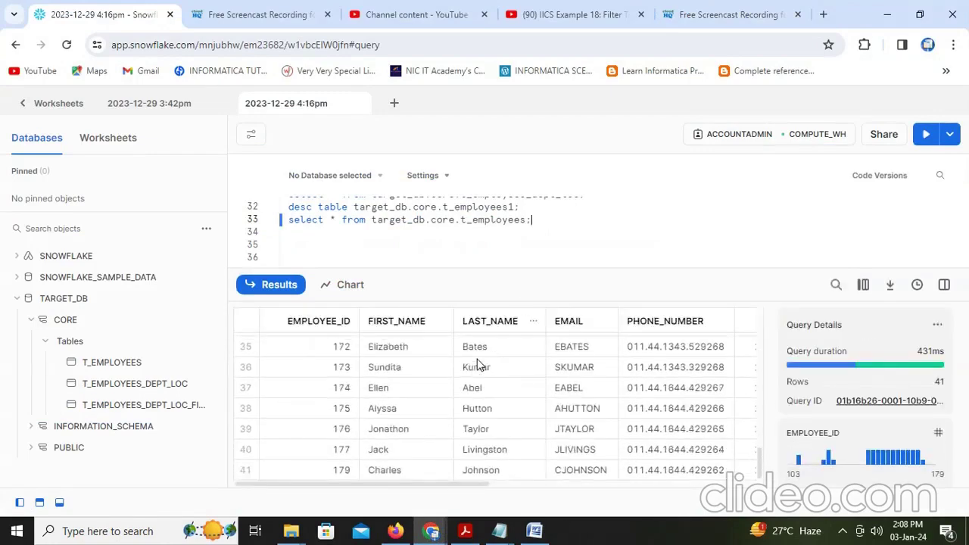
pyautogui.scroll(10, 568, 376)
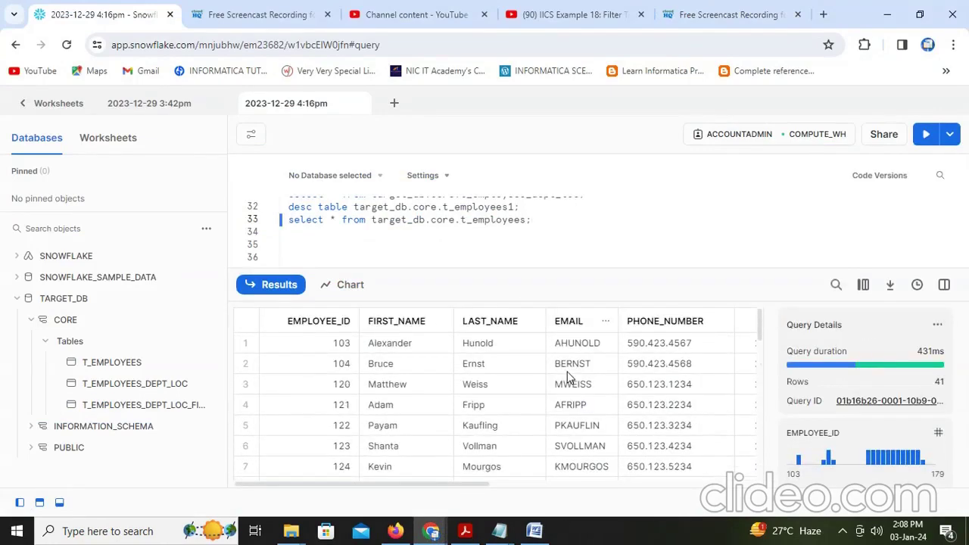
pyautogui.scroll(-10, 568, 377)
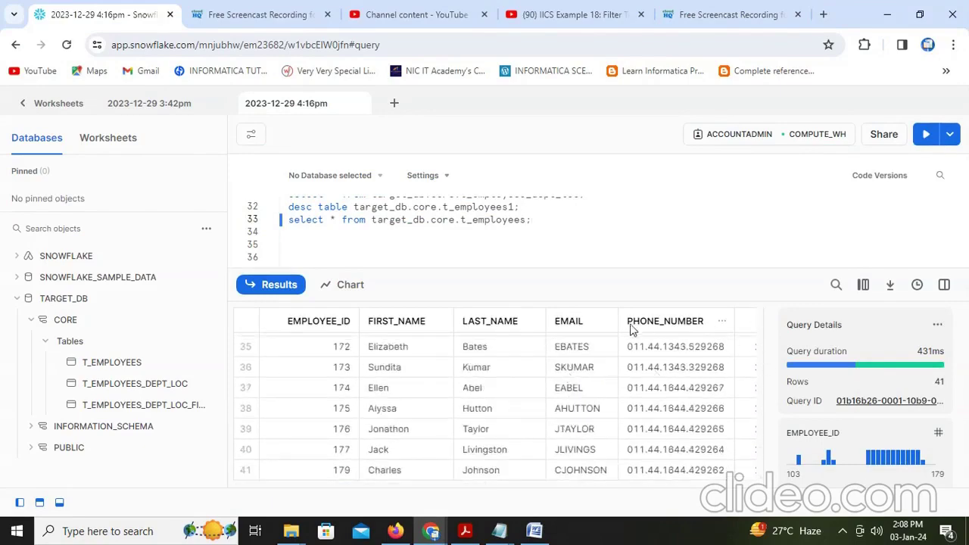
pyautogui.scroll(10, 628, 333)
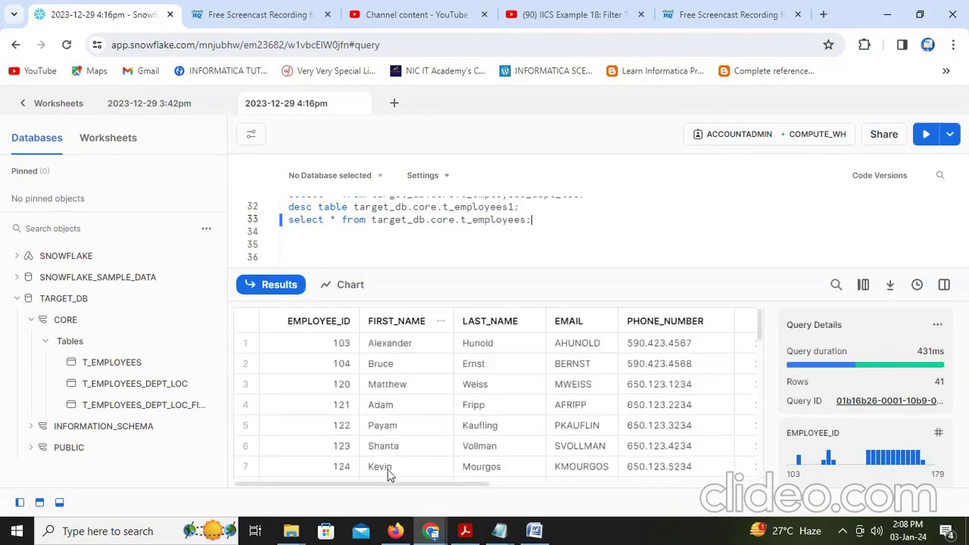
pyautogui.moveTo(421, 485); pyautogui.dragTo(713, 486)
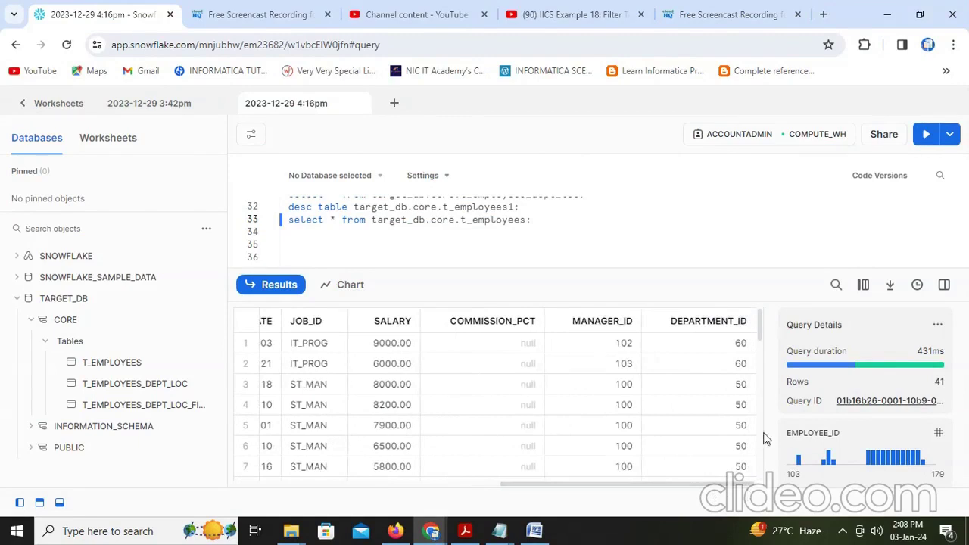
pyautogui.scroll(-10, 741, 374)
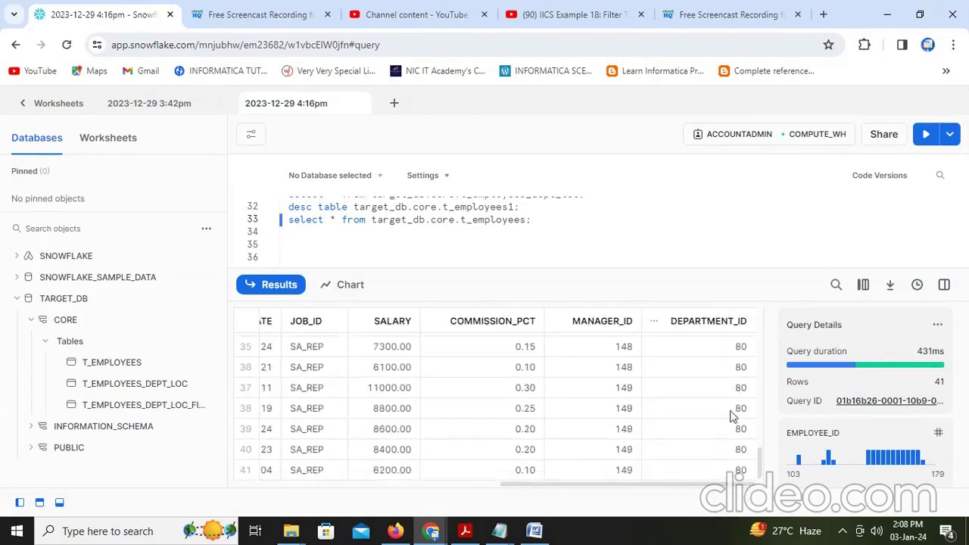
pyautogui.scroll(10, 732, 416)
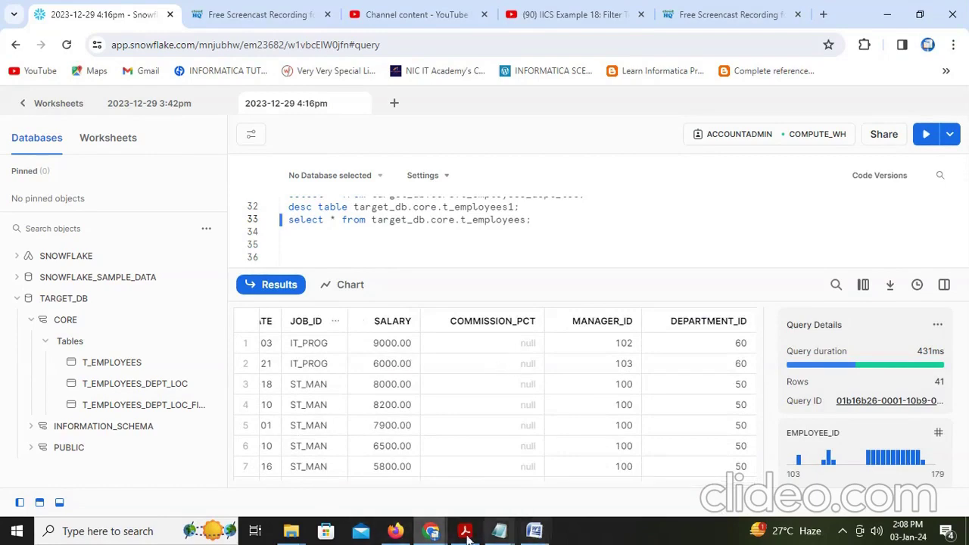
pyautogui.moveTo(430, 533)
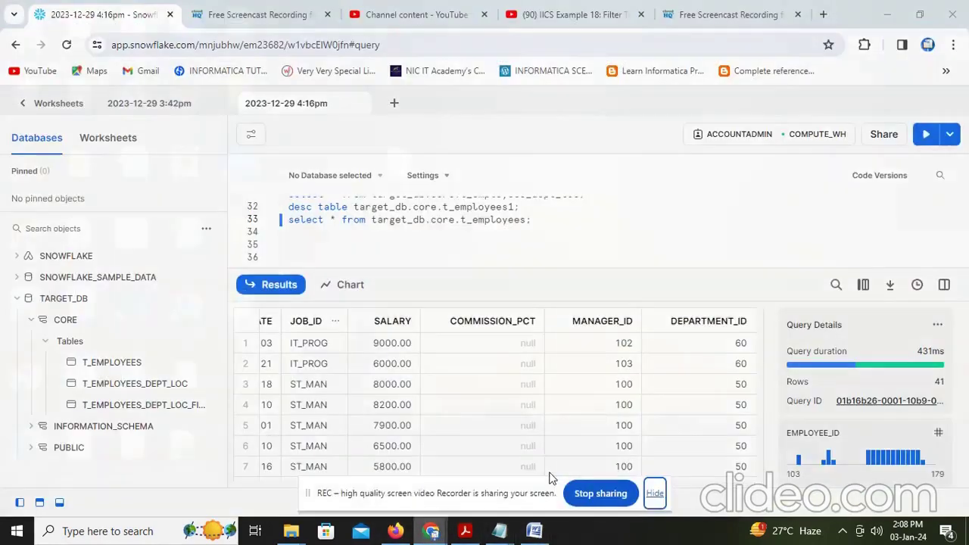